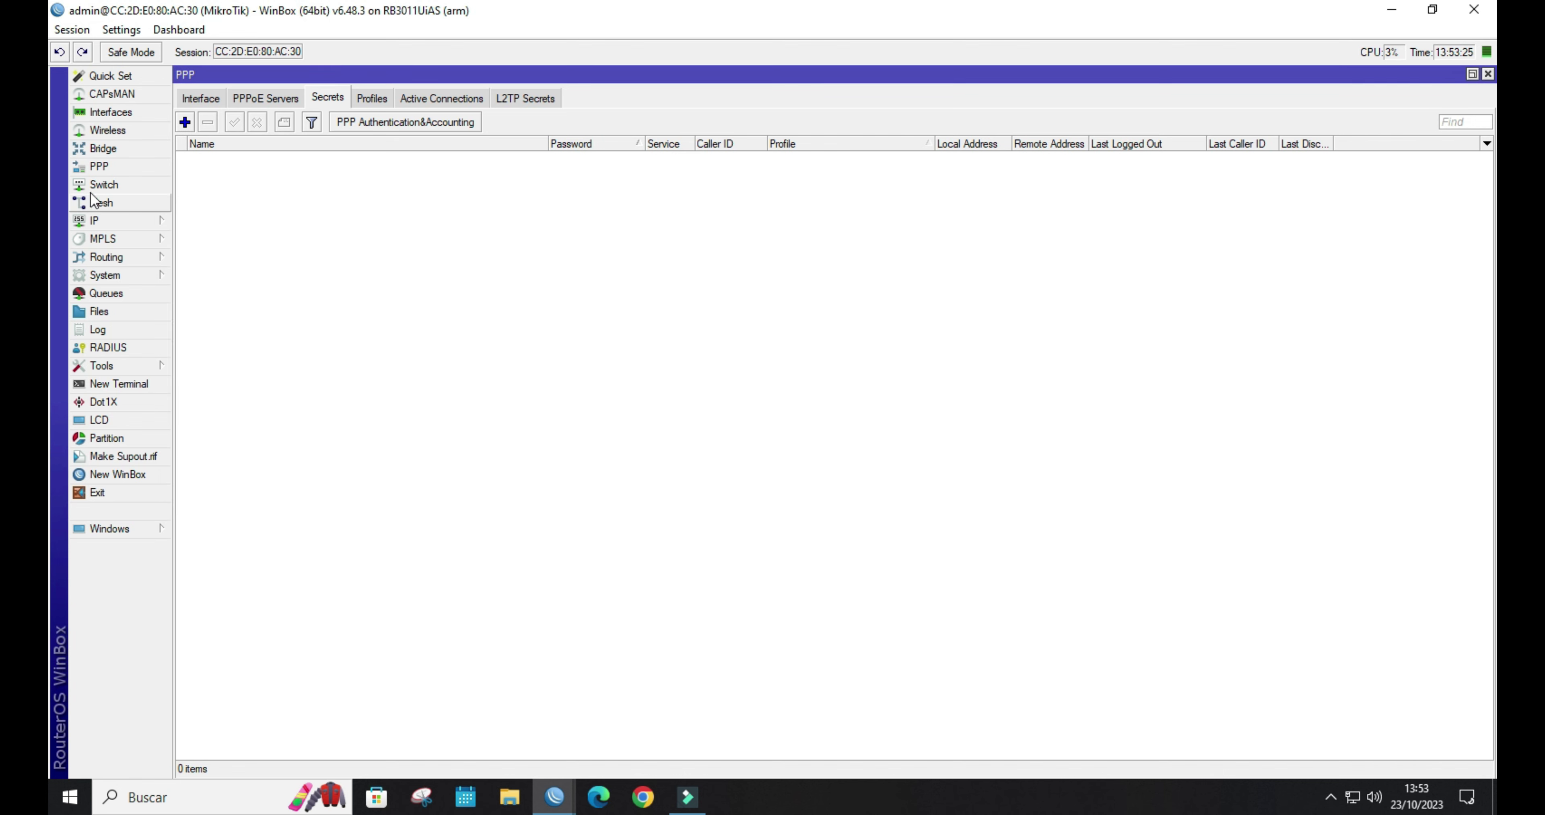
# - Leave the bridge settings and review the PPP interfaces, PPPoE servers, secrets, profiles, active connections and L2TP secrets
pyautogui.click(121, 168)
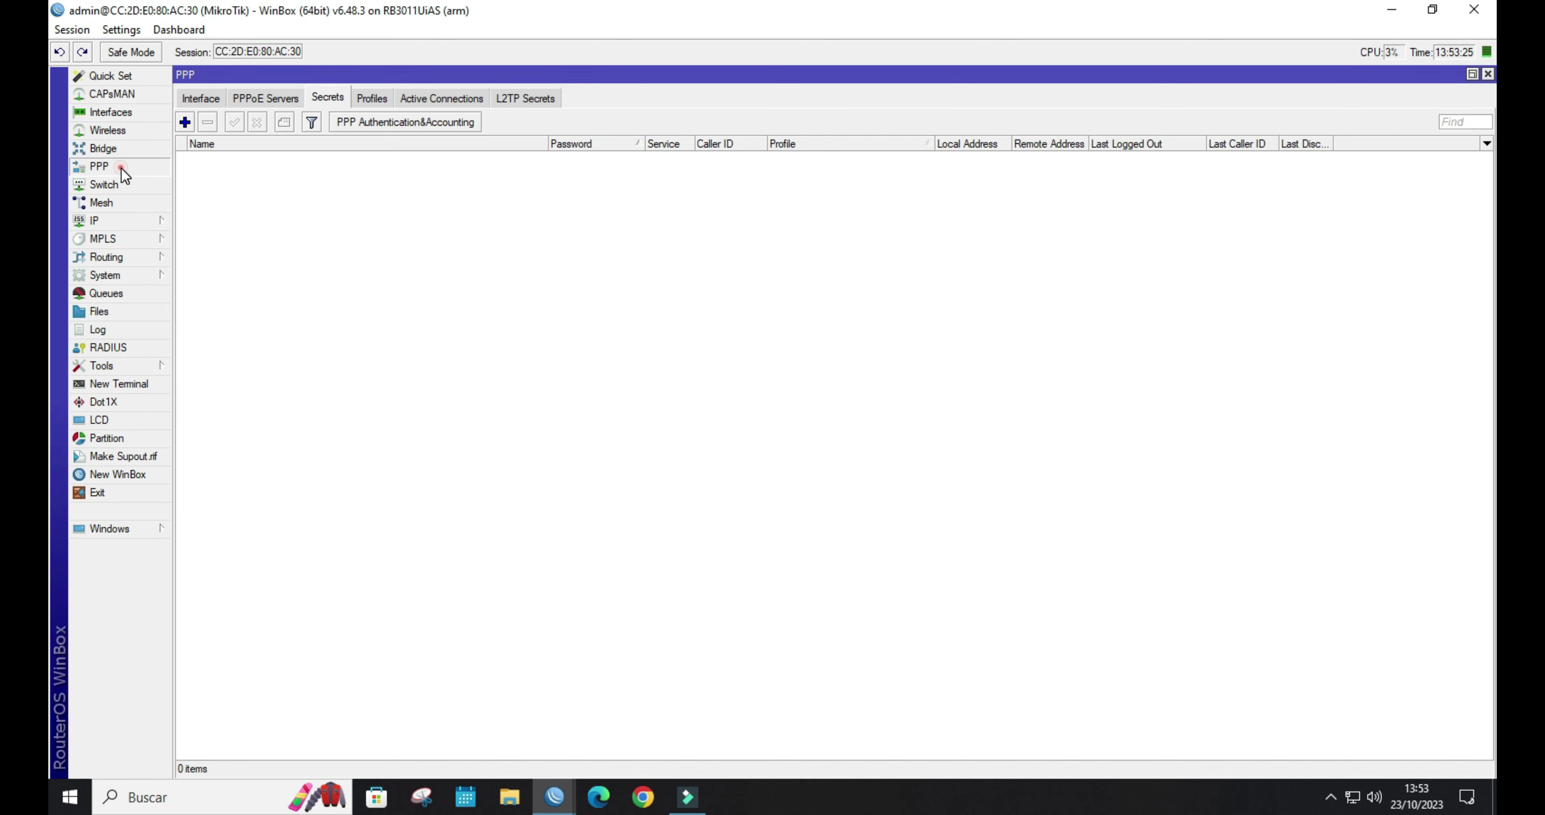
pyautogui.click(203, 99)
pyautogui.click(262, 99)
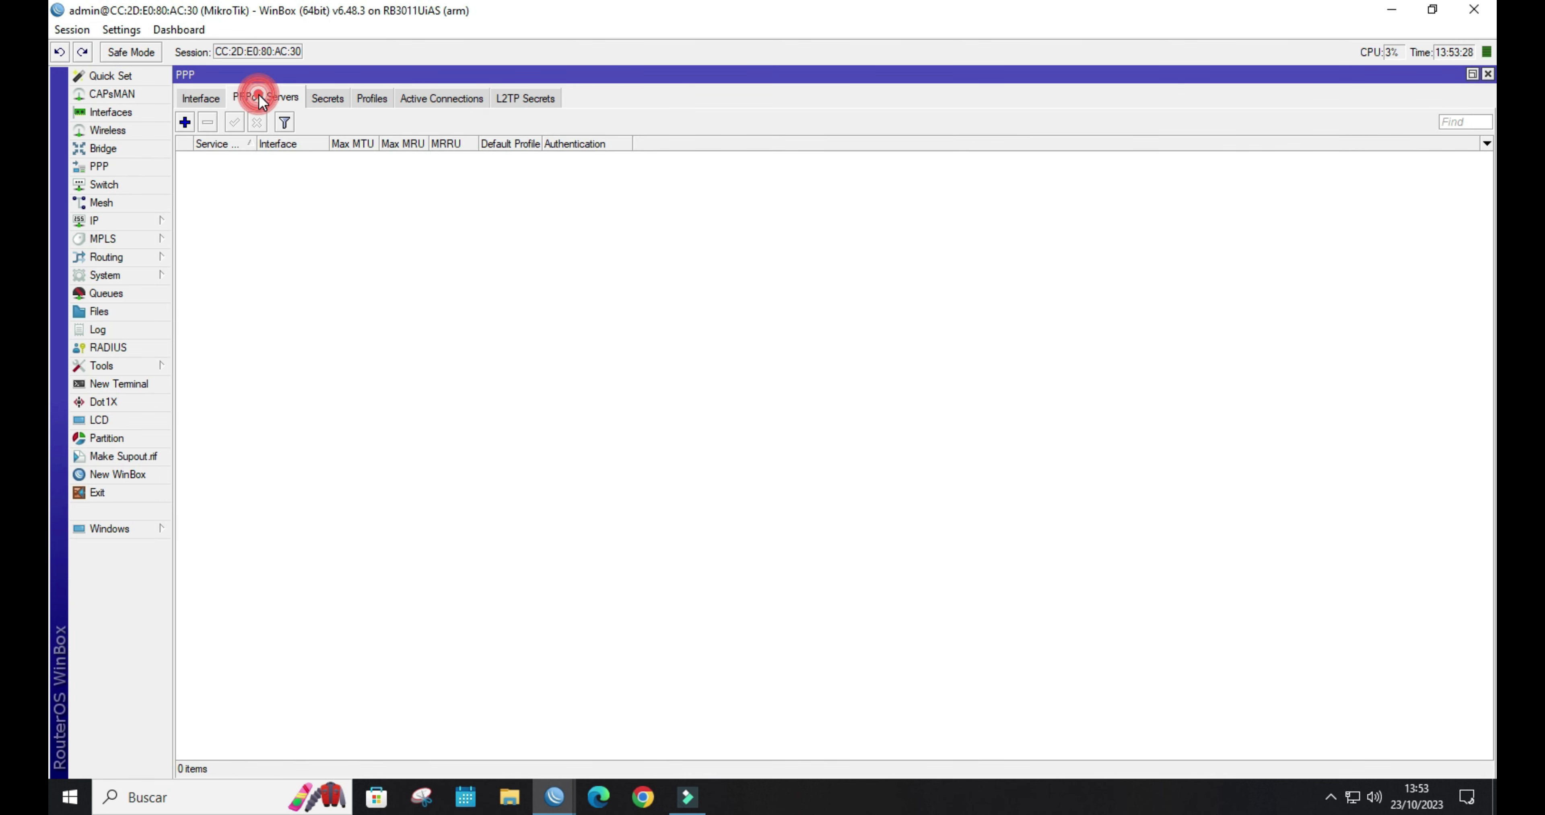
pyautogui.click(328, 97)
pyautogui.click(373, 99)
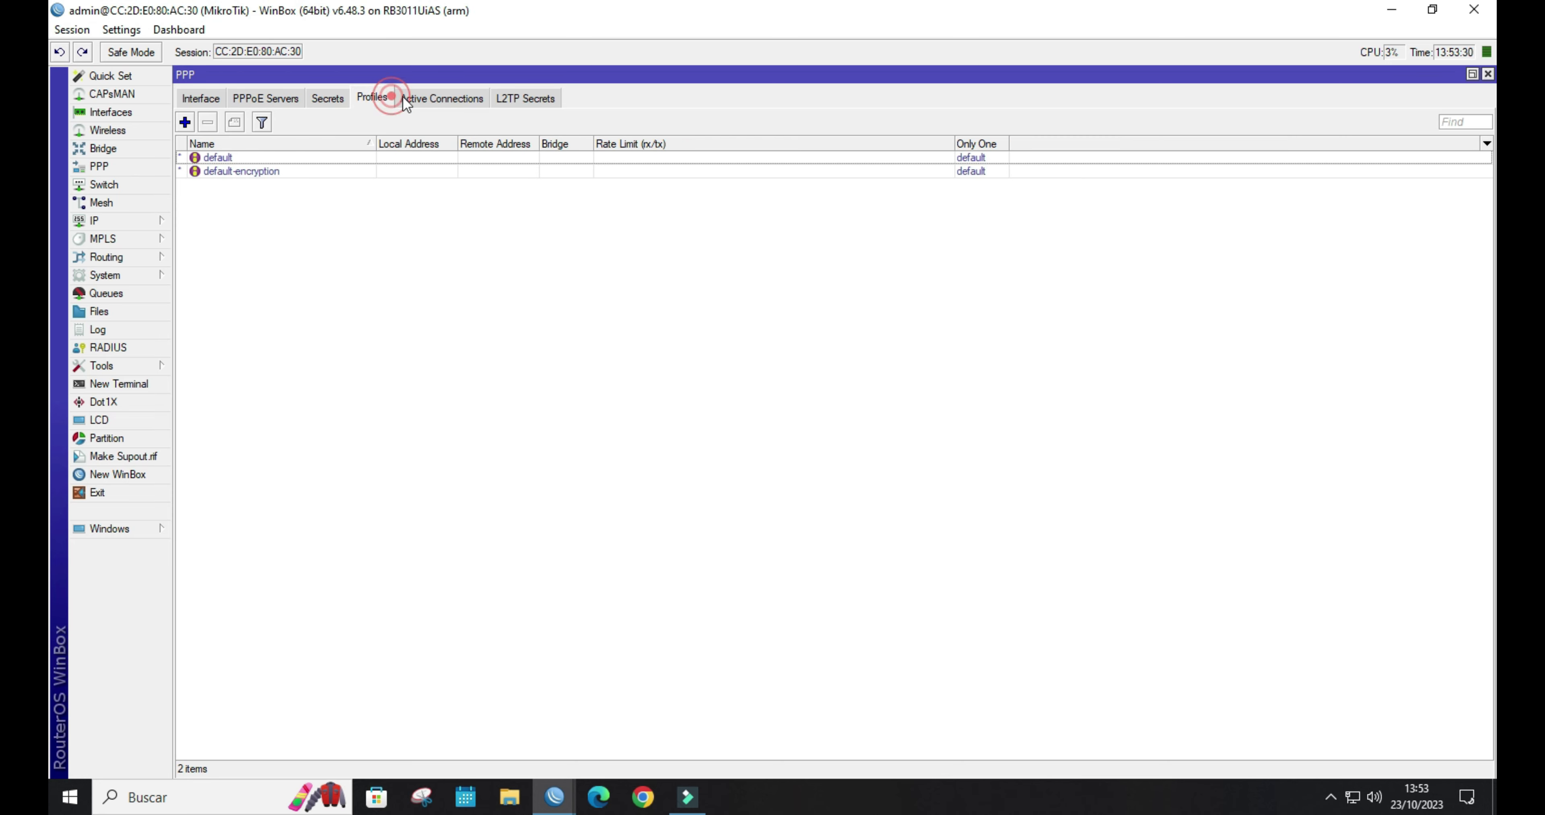
pyautogui.click(454, 98)
pyautogui.click(519, 100)
pyautogui.click(216, 98)
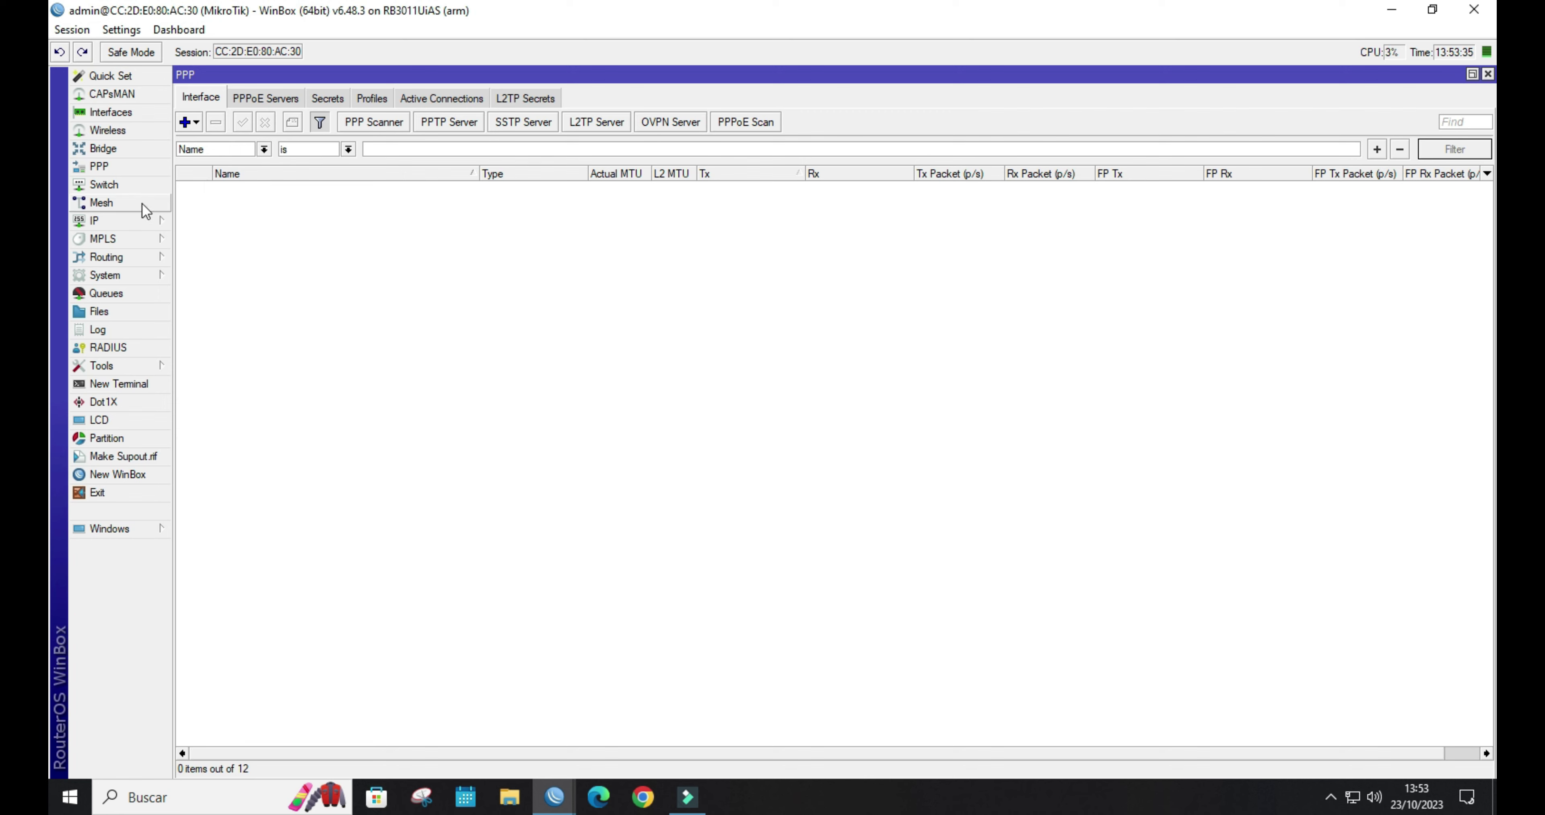
# - Check the router's IP address list and the Mesh settings, then bring the IP menu back up
pyautogui.click(145, 219)
pyautogui.click(245, 264)
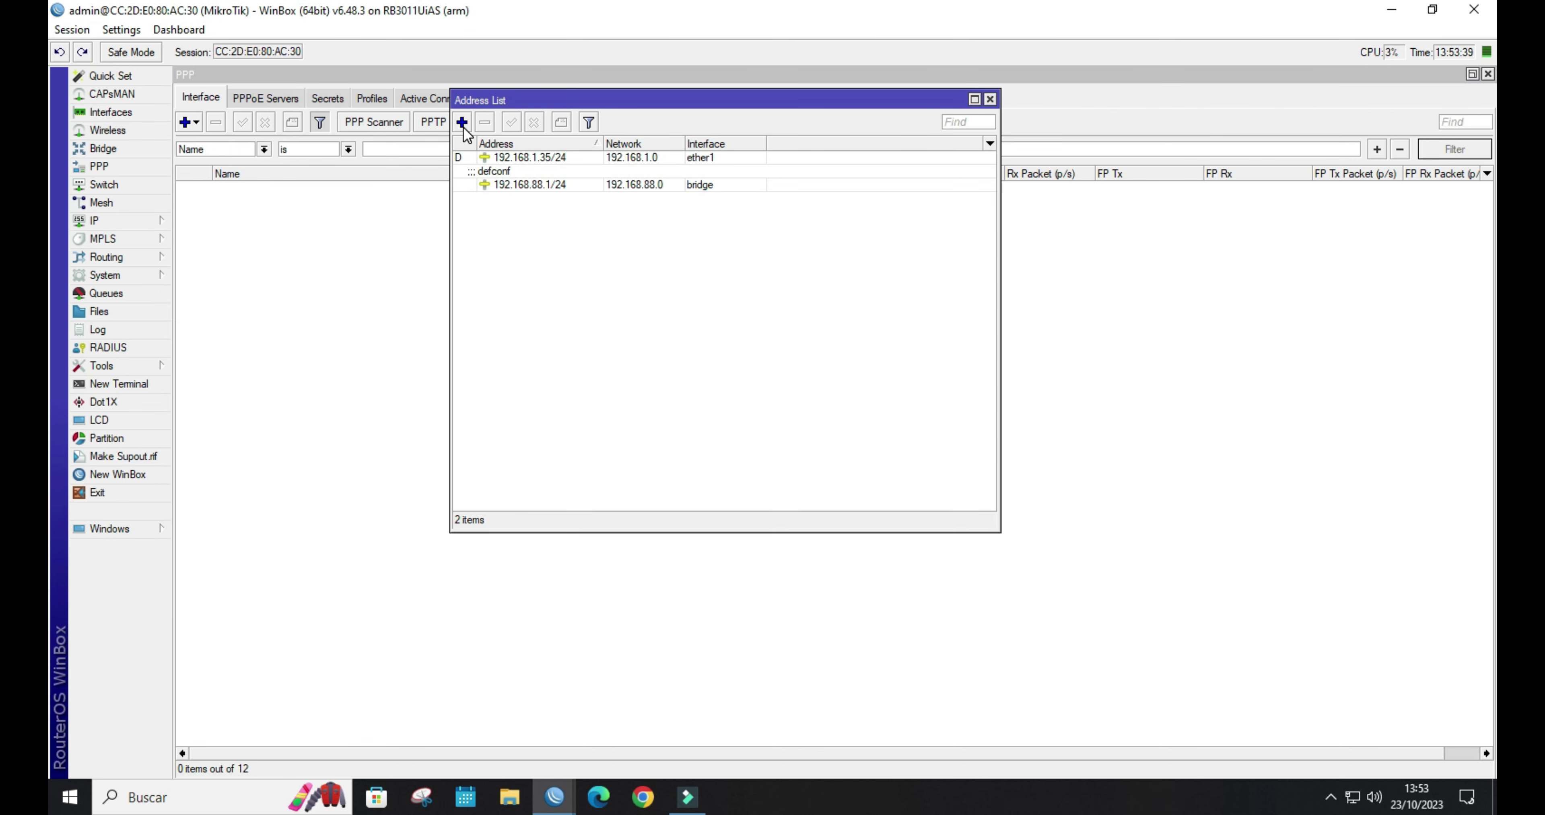
pyautogui.click(990, 99)
pyautogui.click(138, 205)
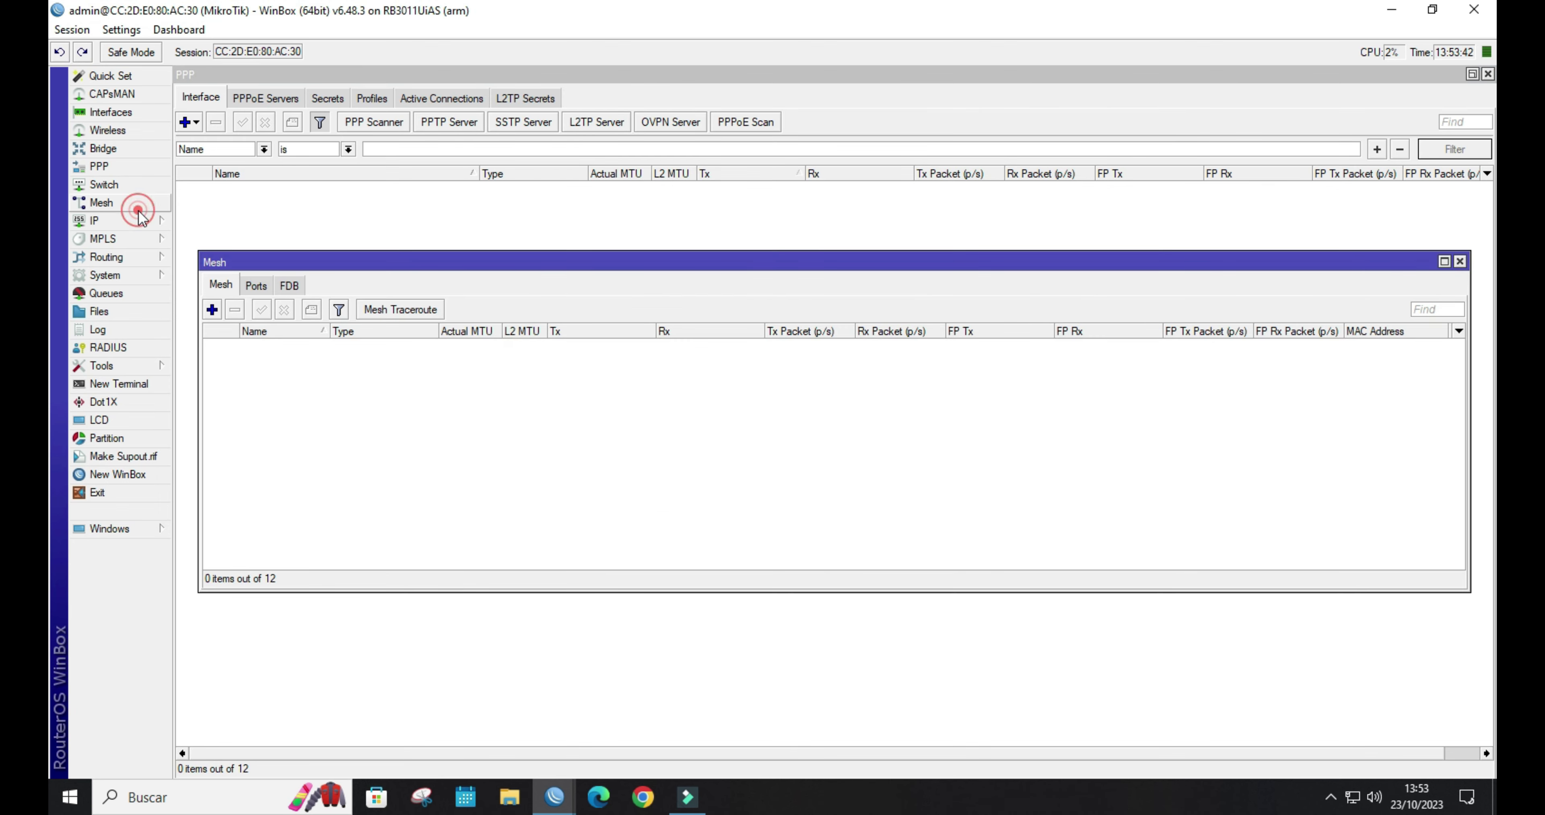
pyautogui.click(1459, 259)
pyautogui.click(157, 221)
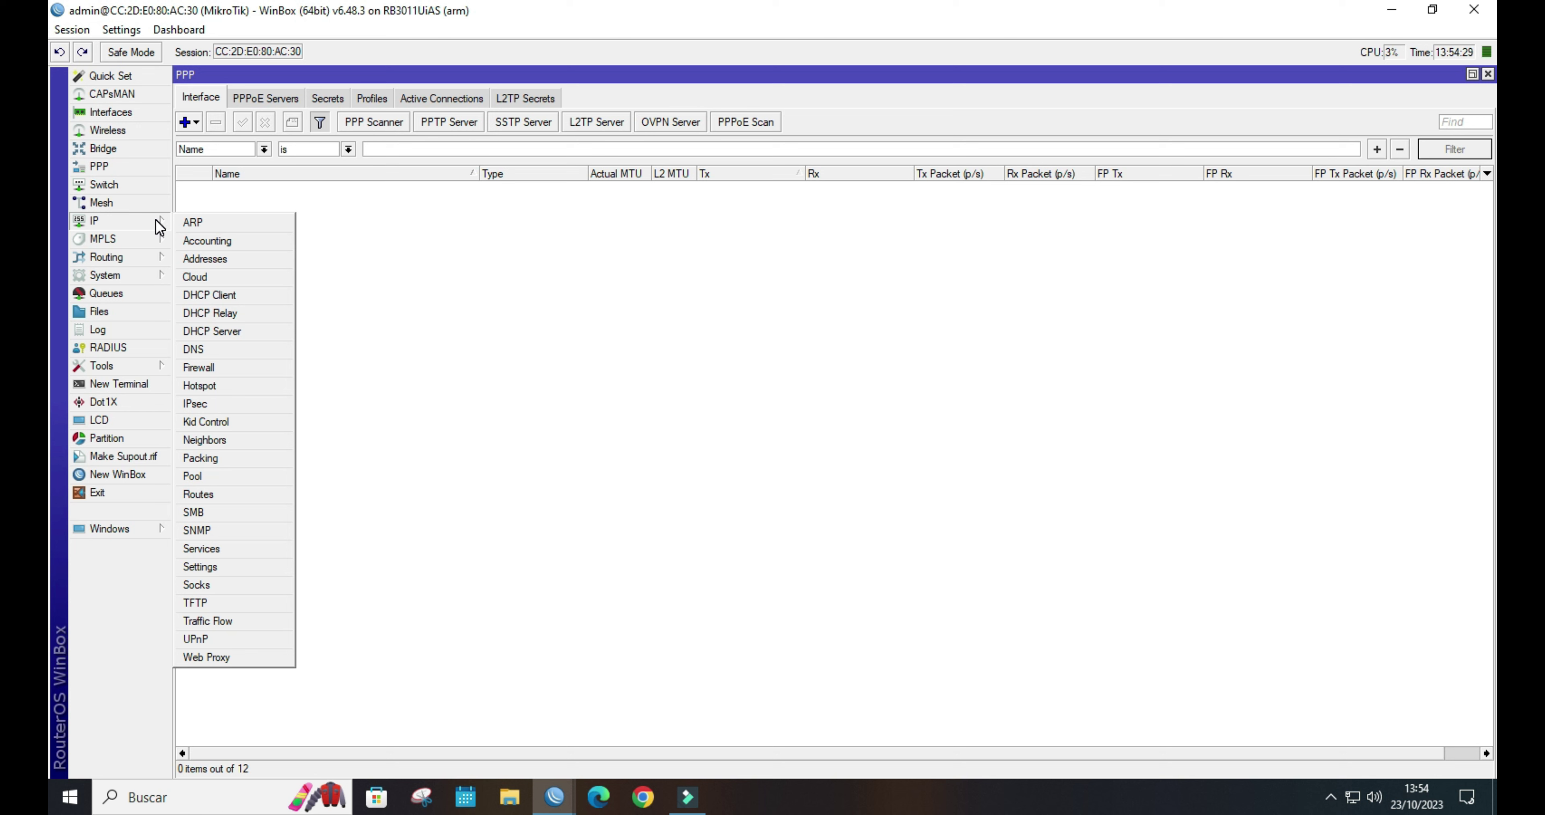
# - In Quick Set, enter router identity PARCA29 and a password; Apply fails with a password-mismatch error
pyautogui.click(1487, 73)
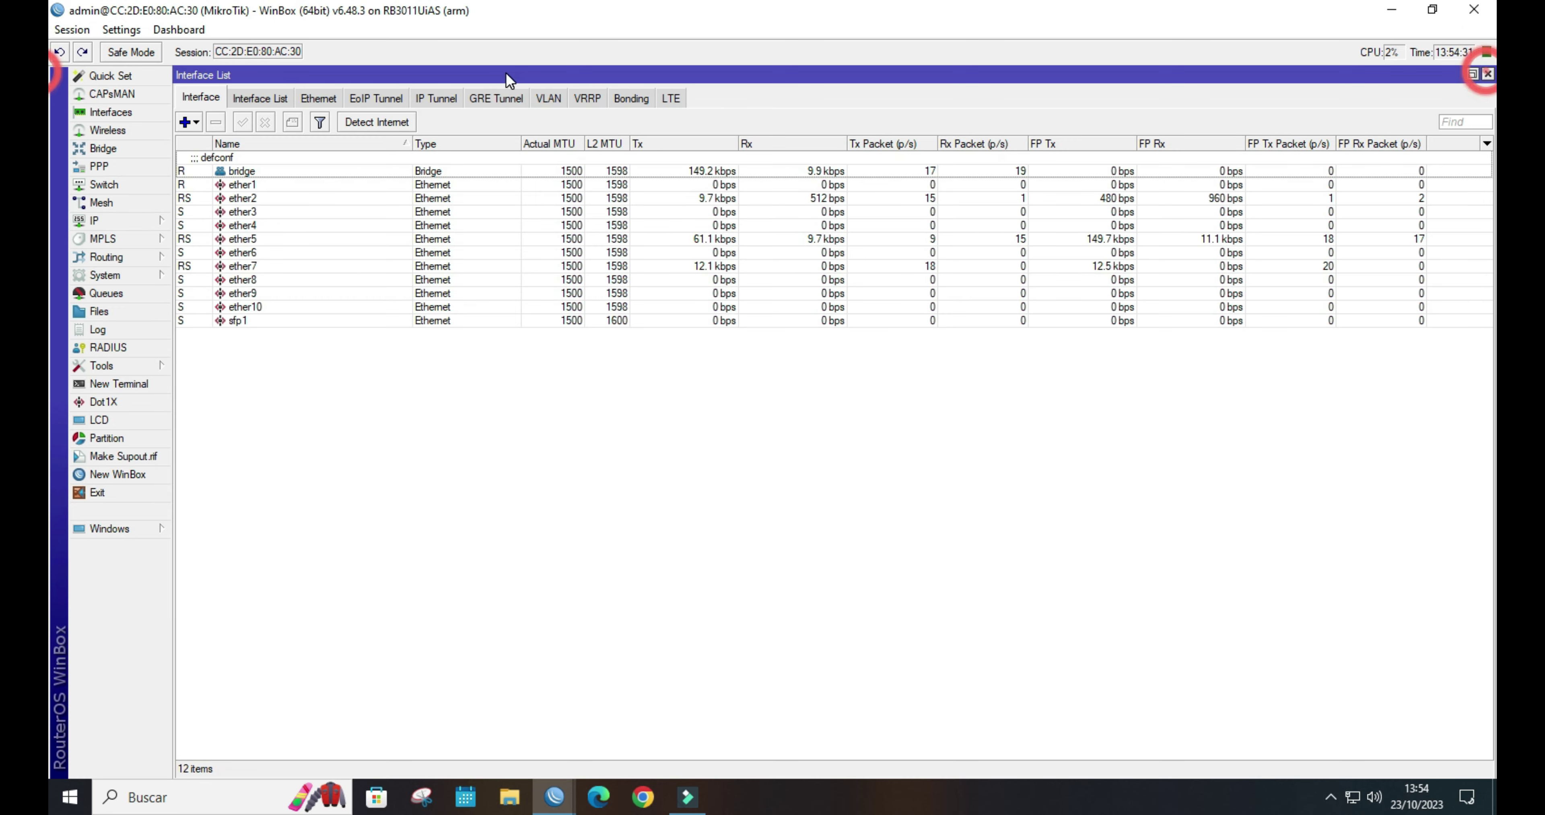
pyautogui.click(128, 75)
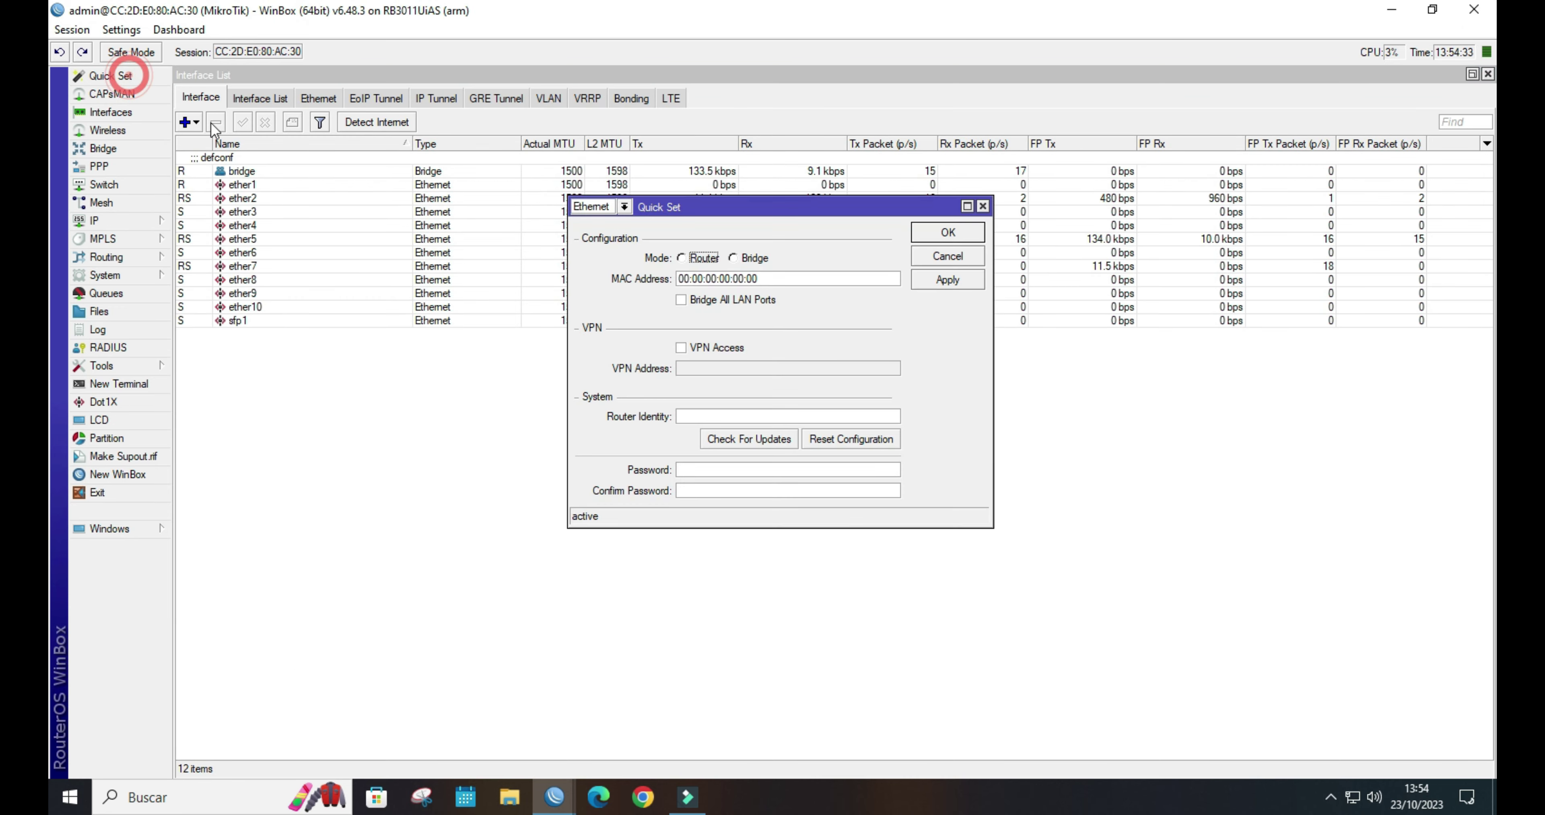
pyautogui.scroll(-3, 780, 389)
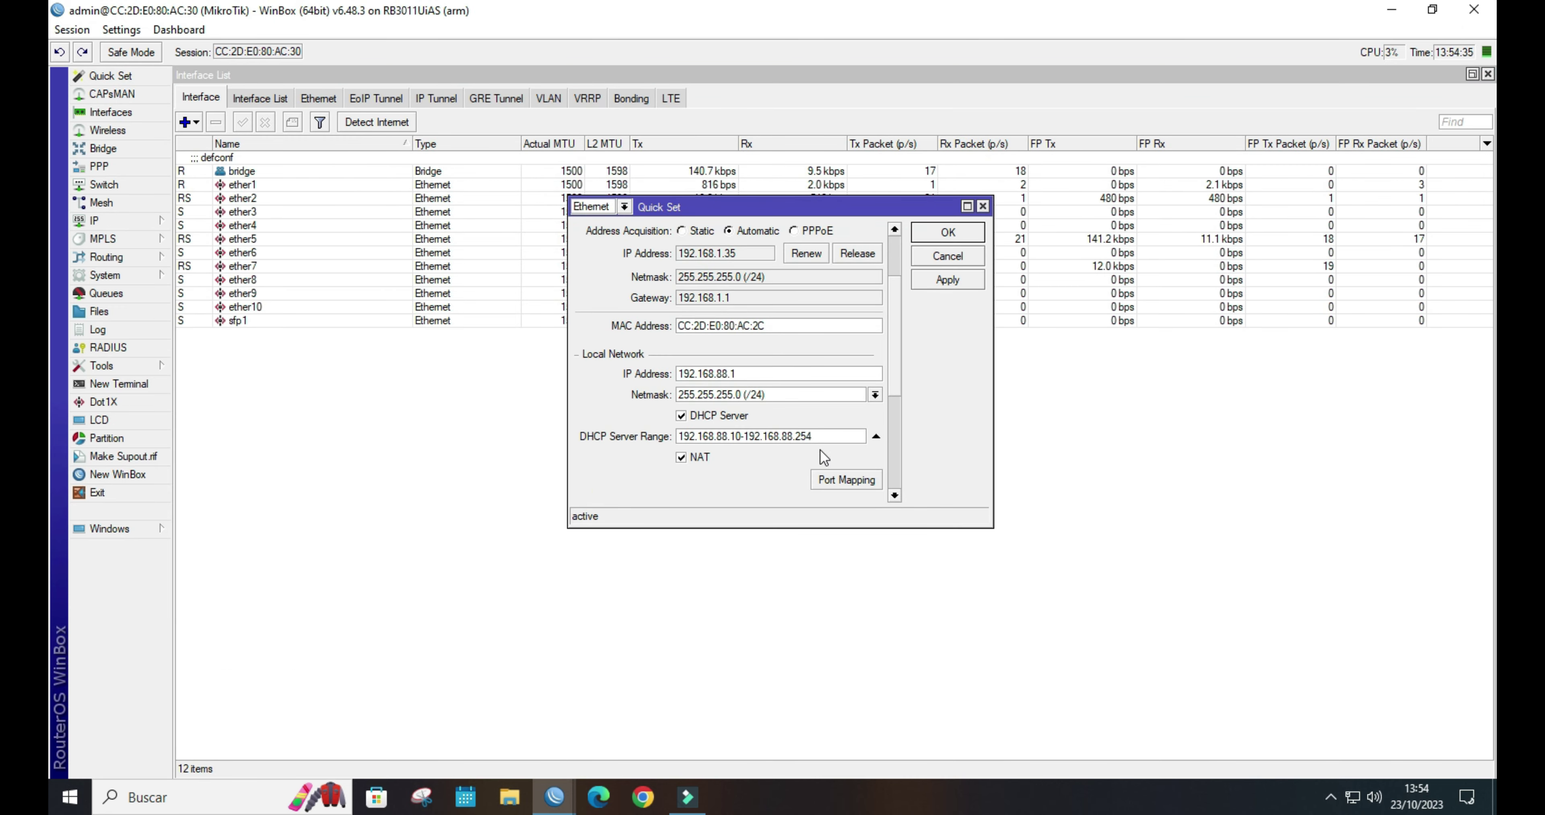
pyautogui.scroll(1, 819, 451)
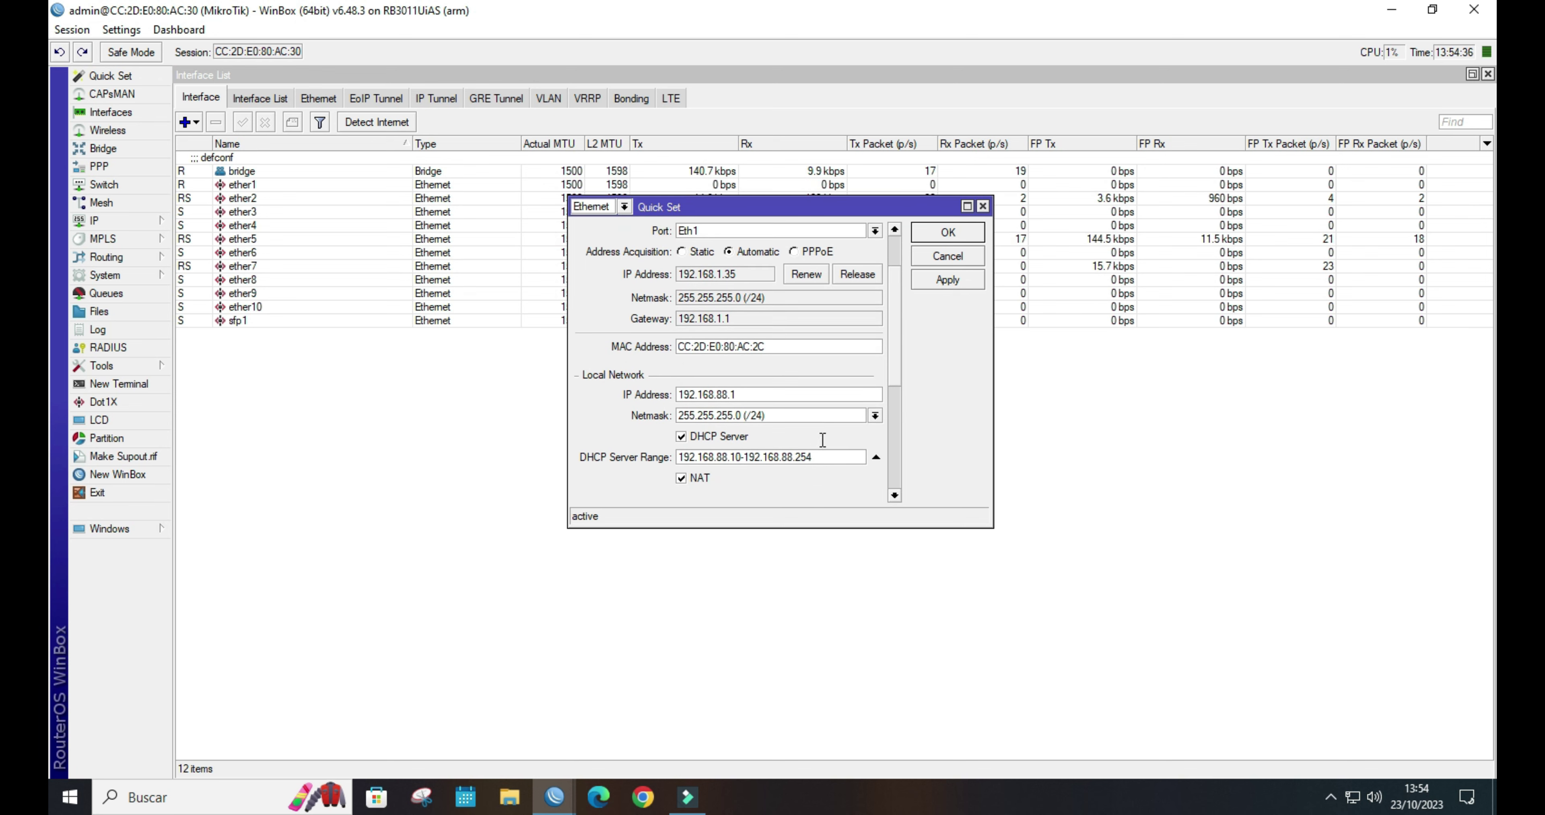
pyautogui.scroll(-3, 822, 439)
pyautogui.moveTo(730, 434); pyautogui.dragTo(634, 440)
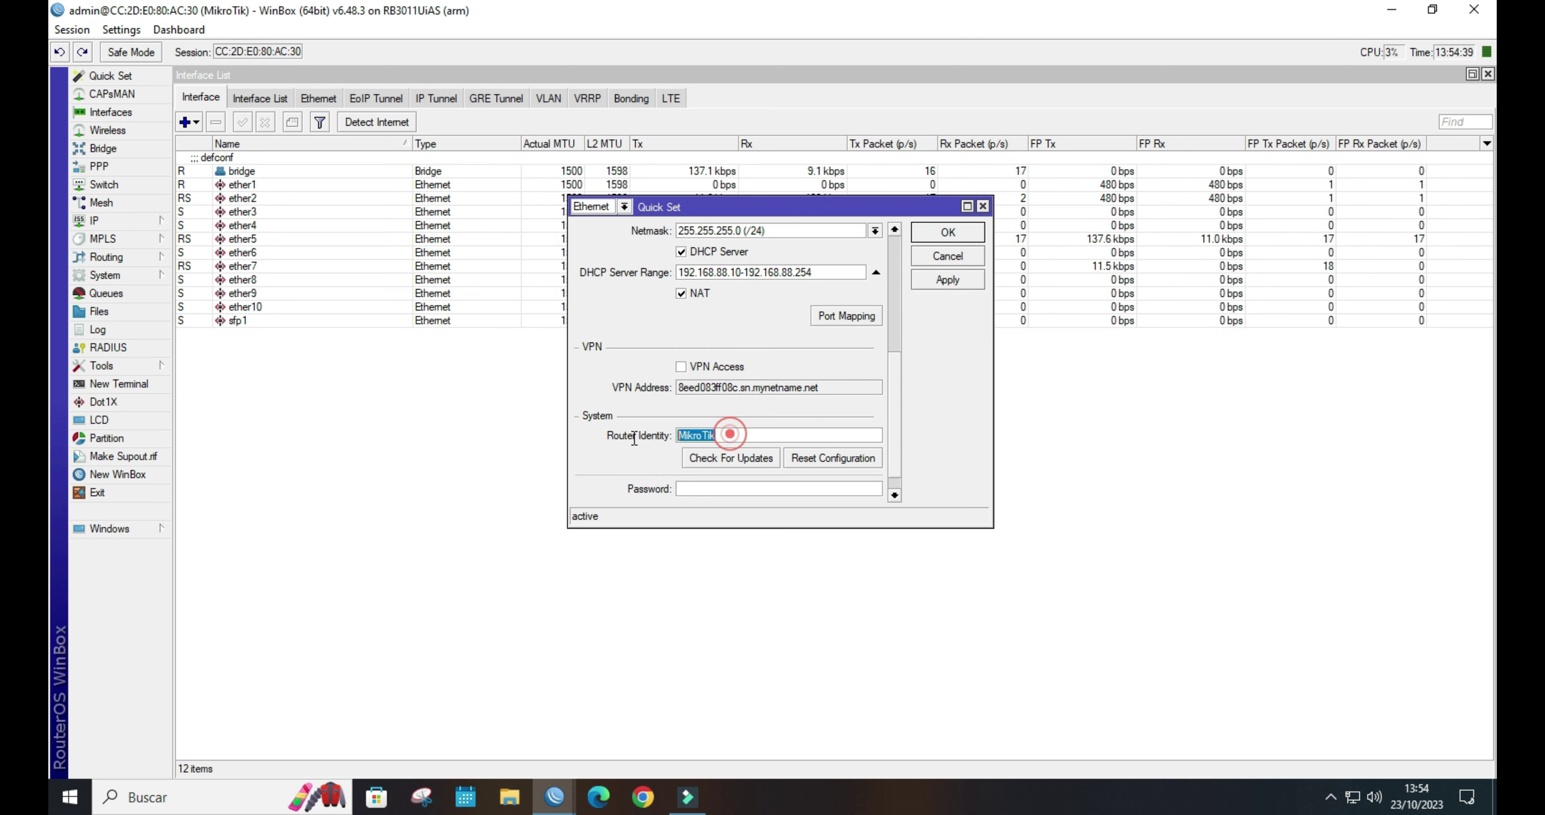
pyautogui.write('P')
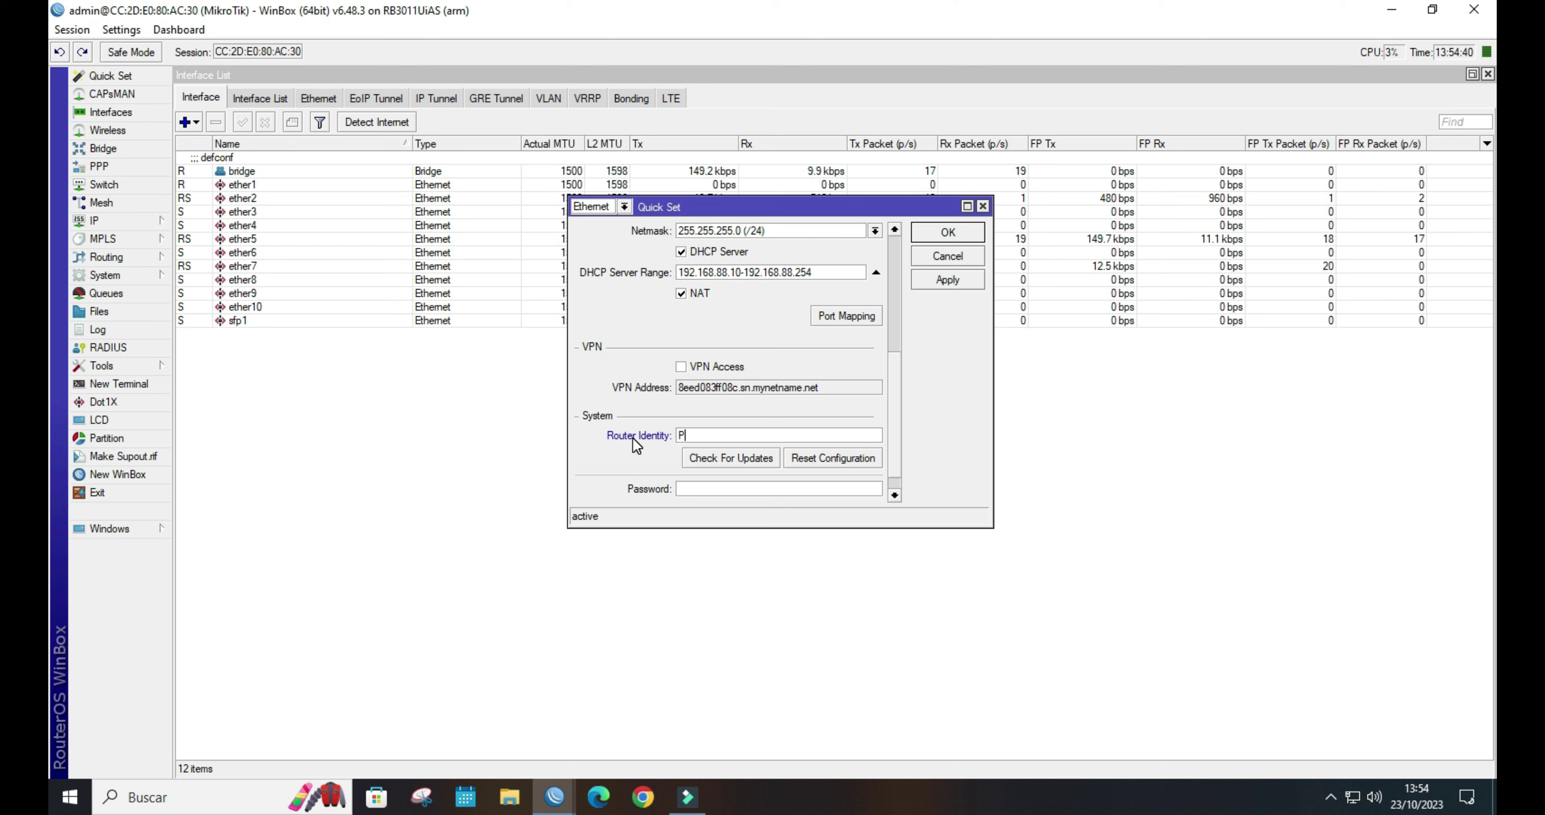
pyautogui.write('ARCA29')
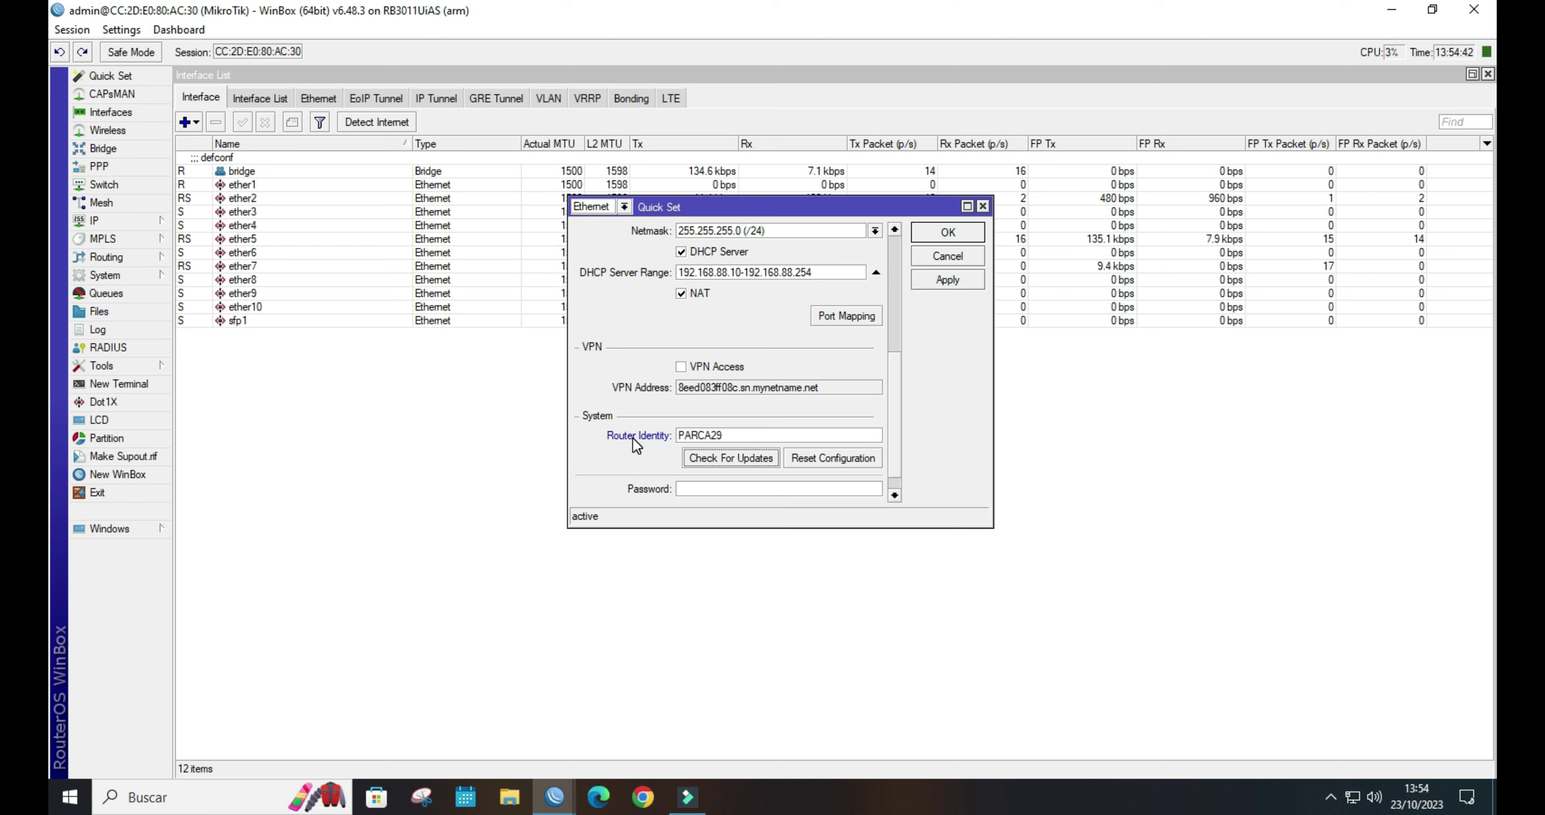
pyautogui.click(720, 487)
pyautogui.write('*****')
pyautogui.click(962, 286)
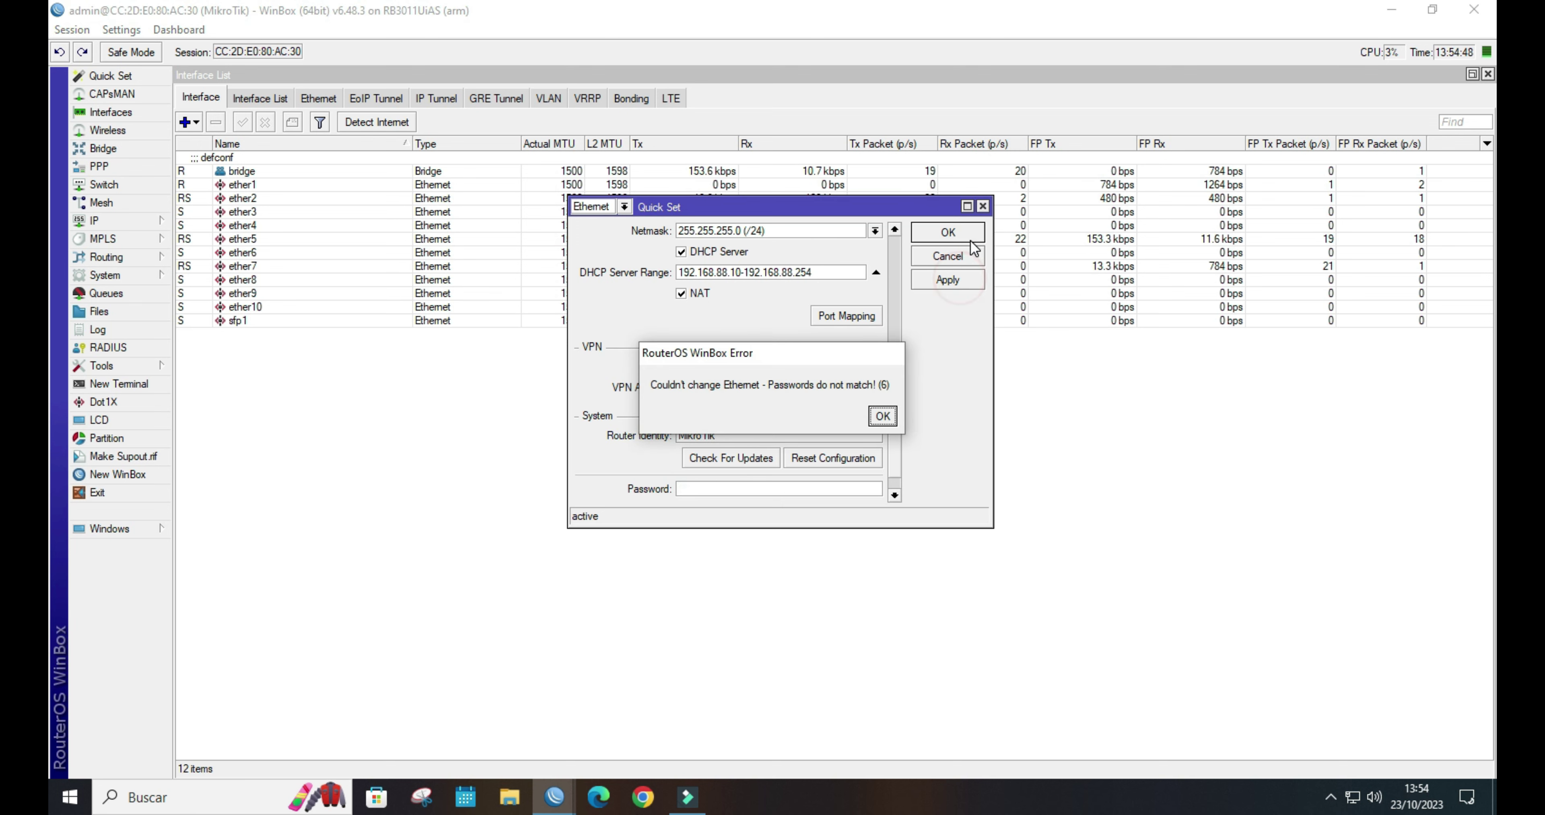
pyautogui.click(880, 416)
# - Re-enter identity PARCA29 with a matching password and confirmation, then apply and close Quick Set
pyautogui.scroll(-10, 828, 402)
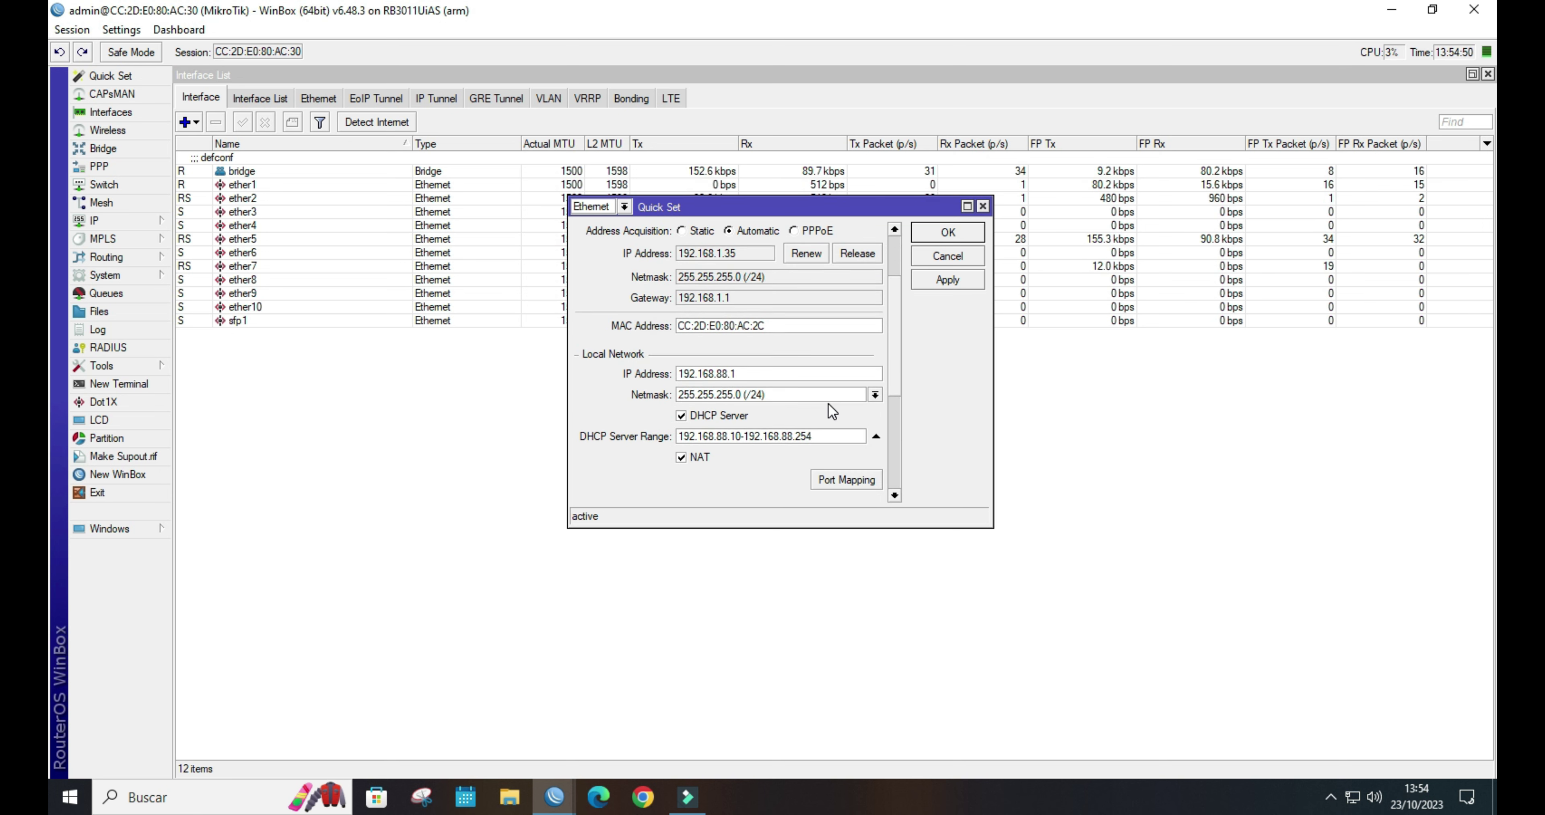
pyautogui.doubleClick(735, 414)
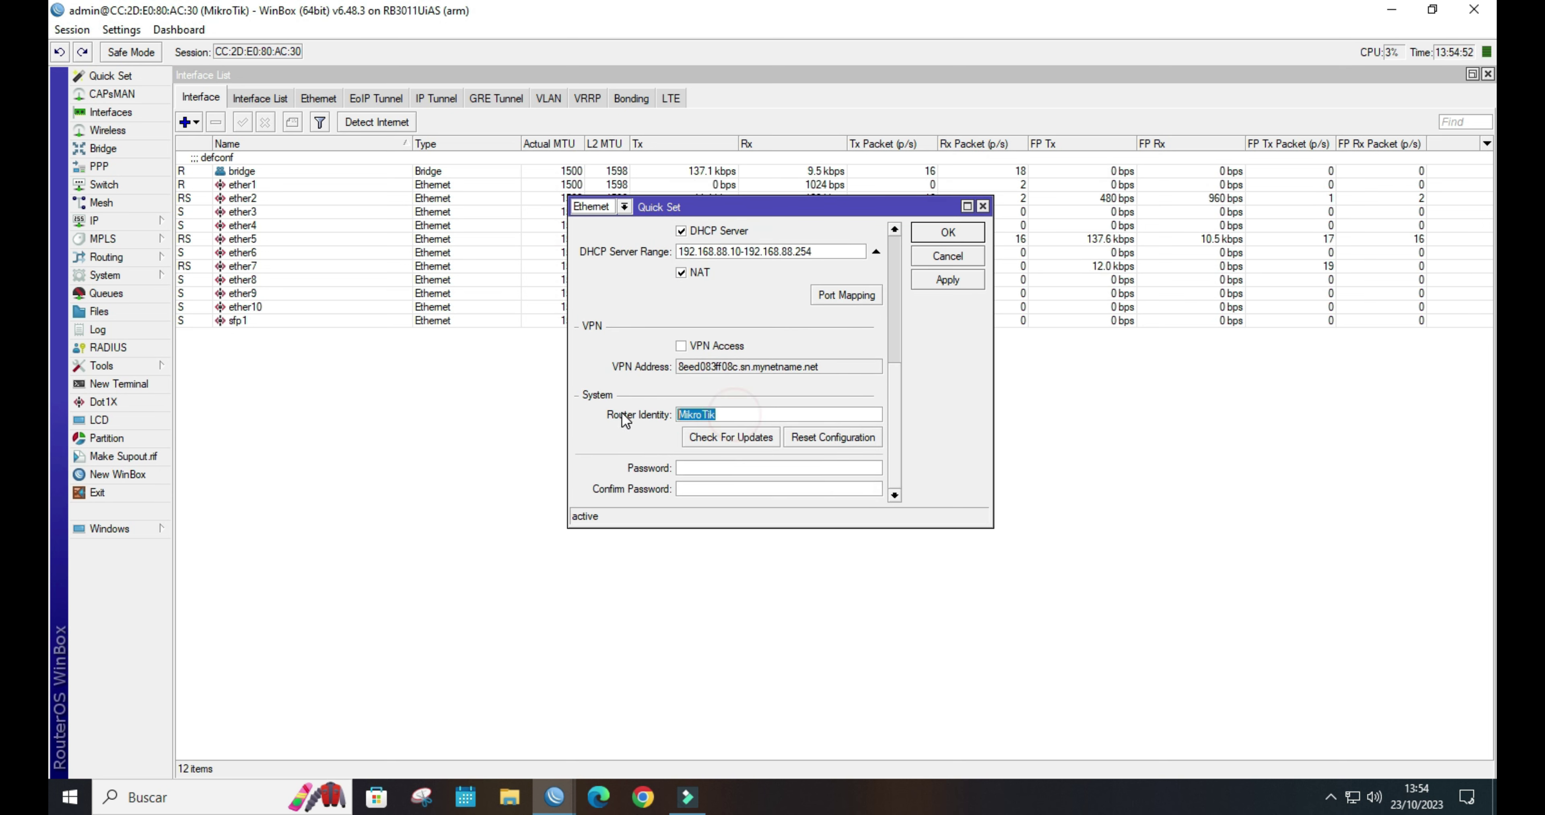
pyautogui.write('PARCA29')
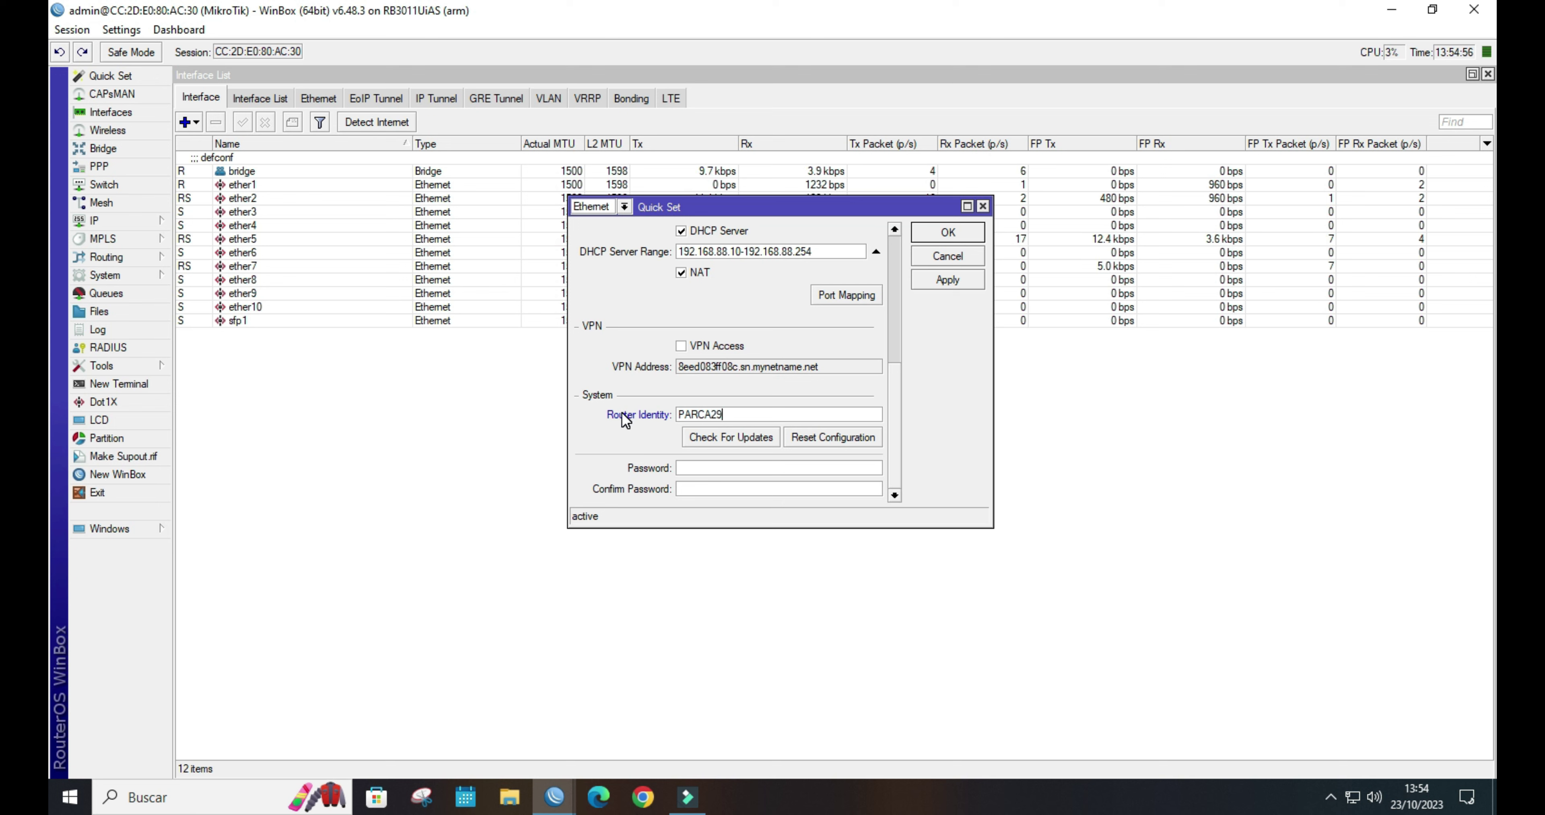
pyautogui.click(731, 473)
pyautogui.write('***')
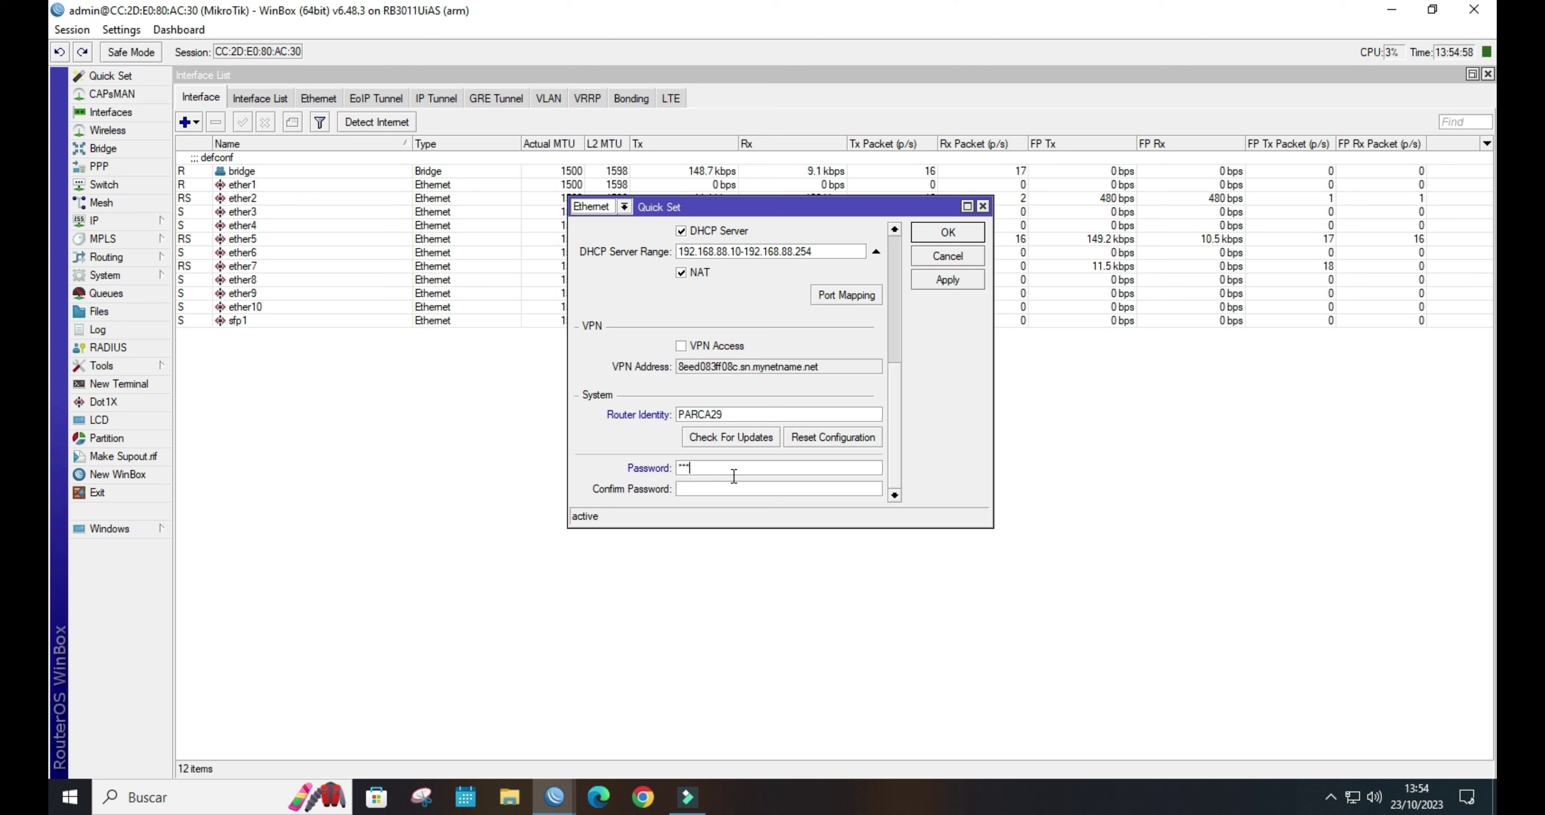
pyautogui.write('**')
pyautogui.click(726, 489)
pyautogui.write('**')
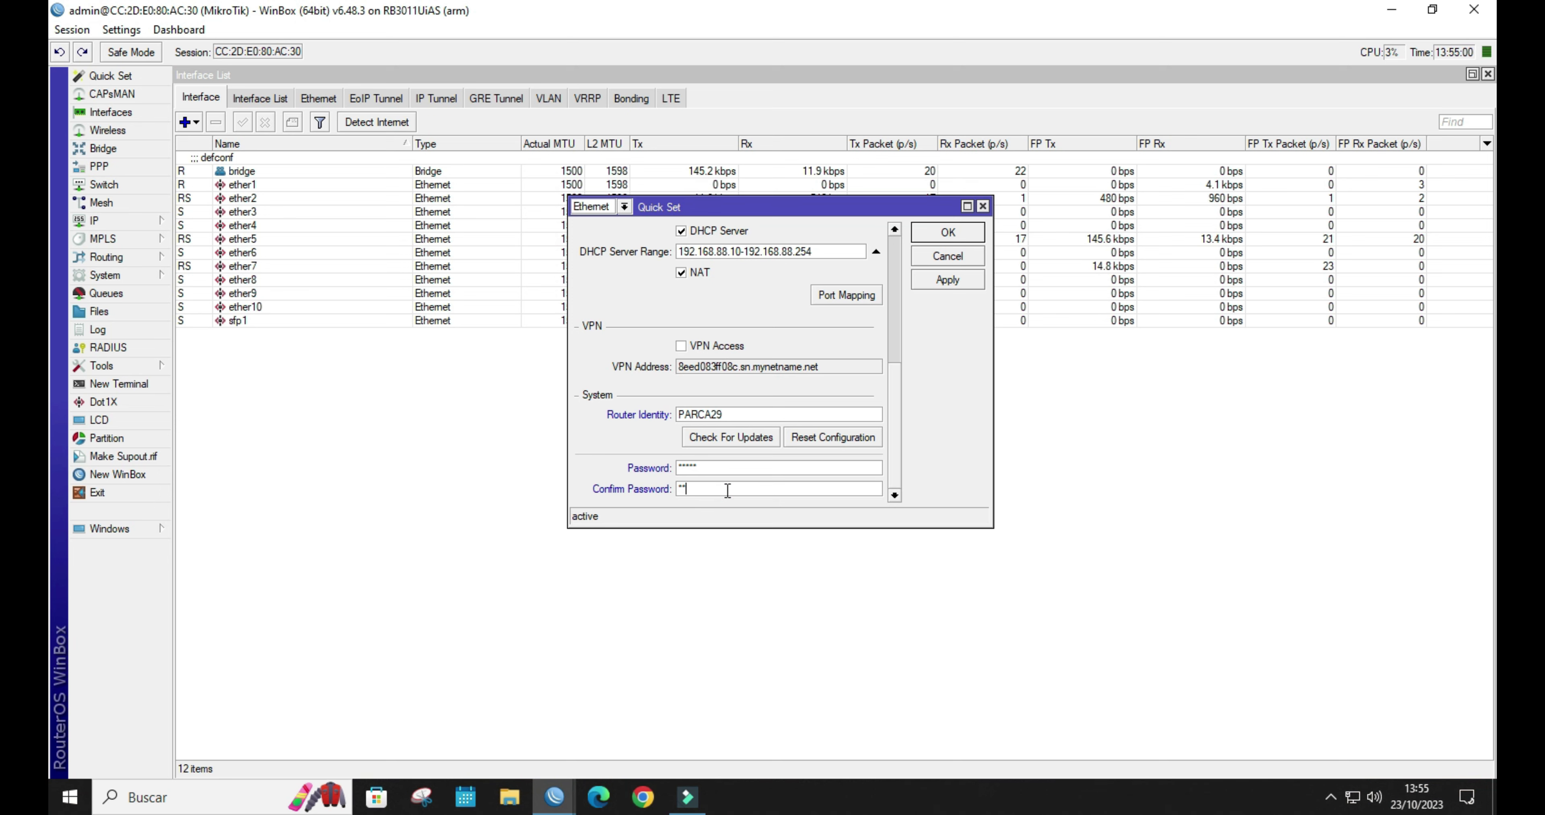
pyautogui.write('***')
pyautogui.click(961, 281)
pyautogui.click(962, 234)
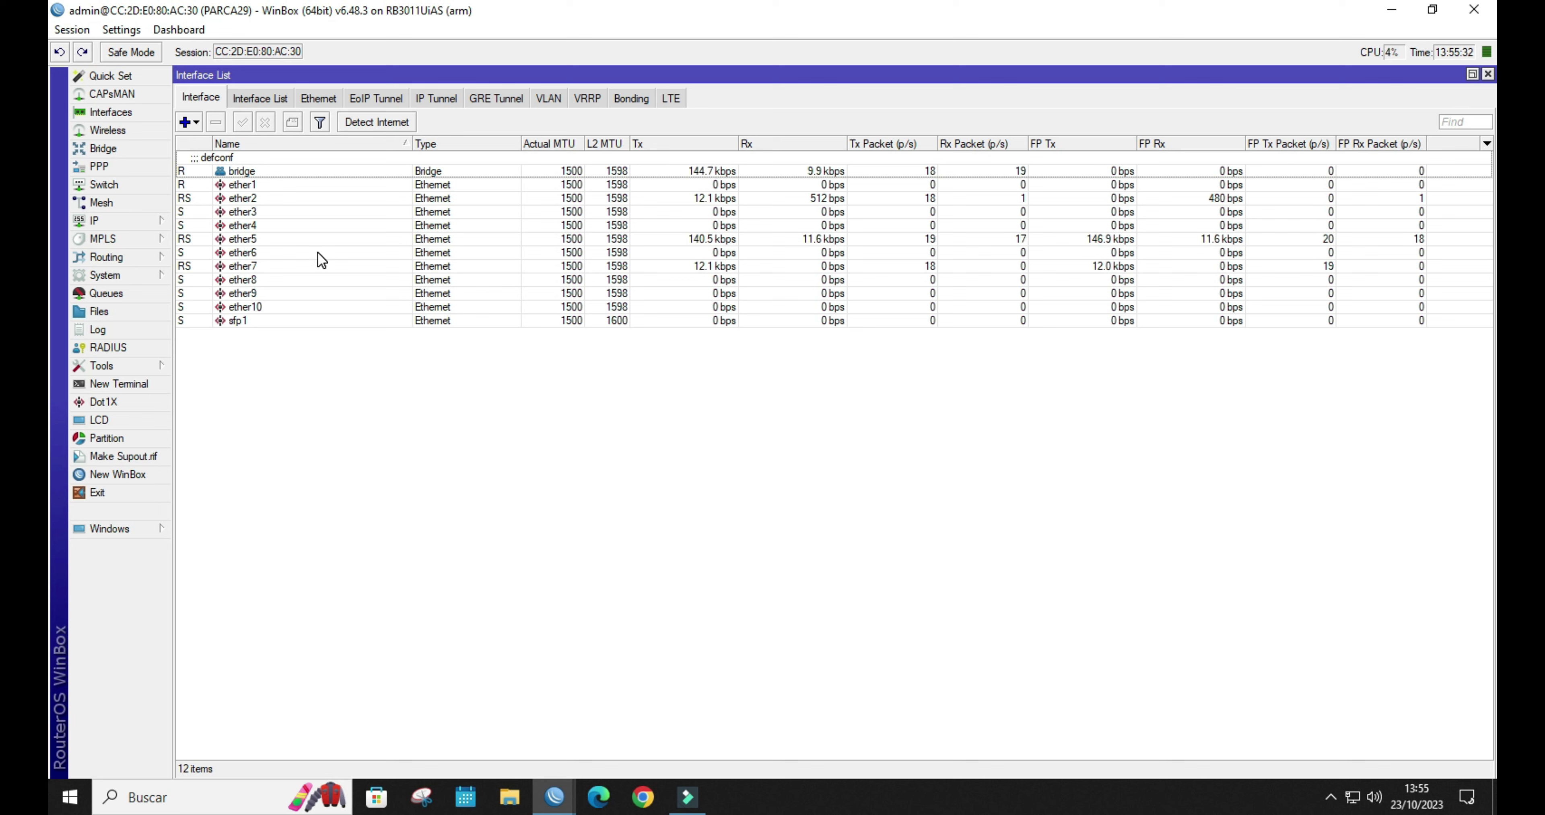
# - Expand the IP menu in the sidebar of the PARCA29 router
pyautogui.click(166, 223)
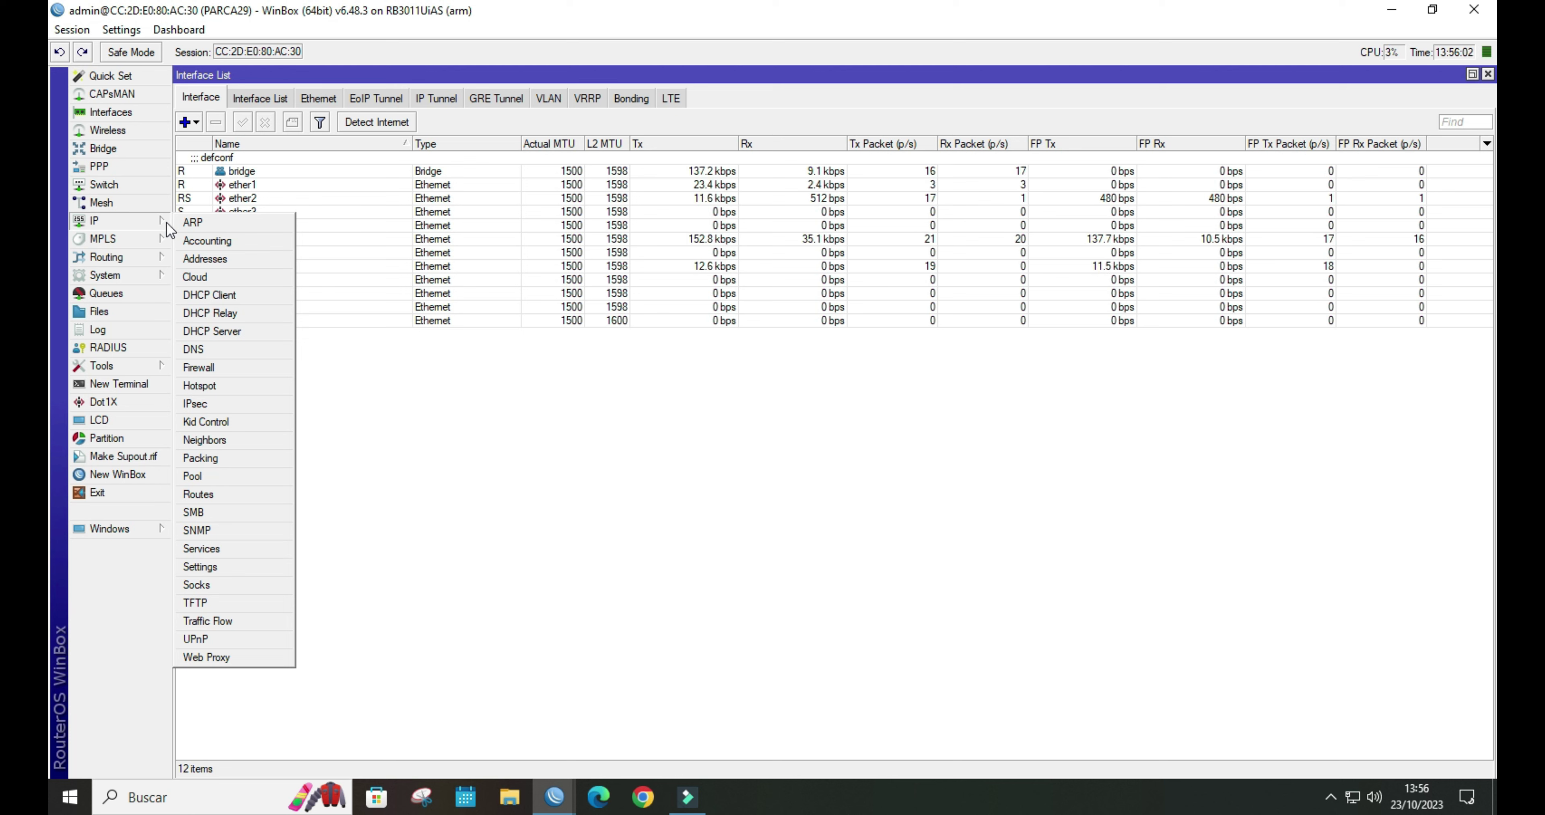
# - Start a new IP pool and name it 'Plan de 10 Mbps'
pyautogui.click(137, 223)
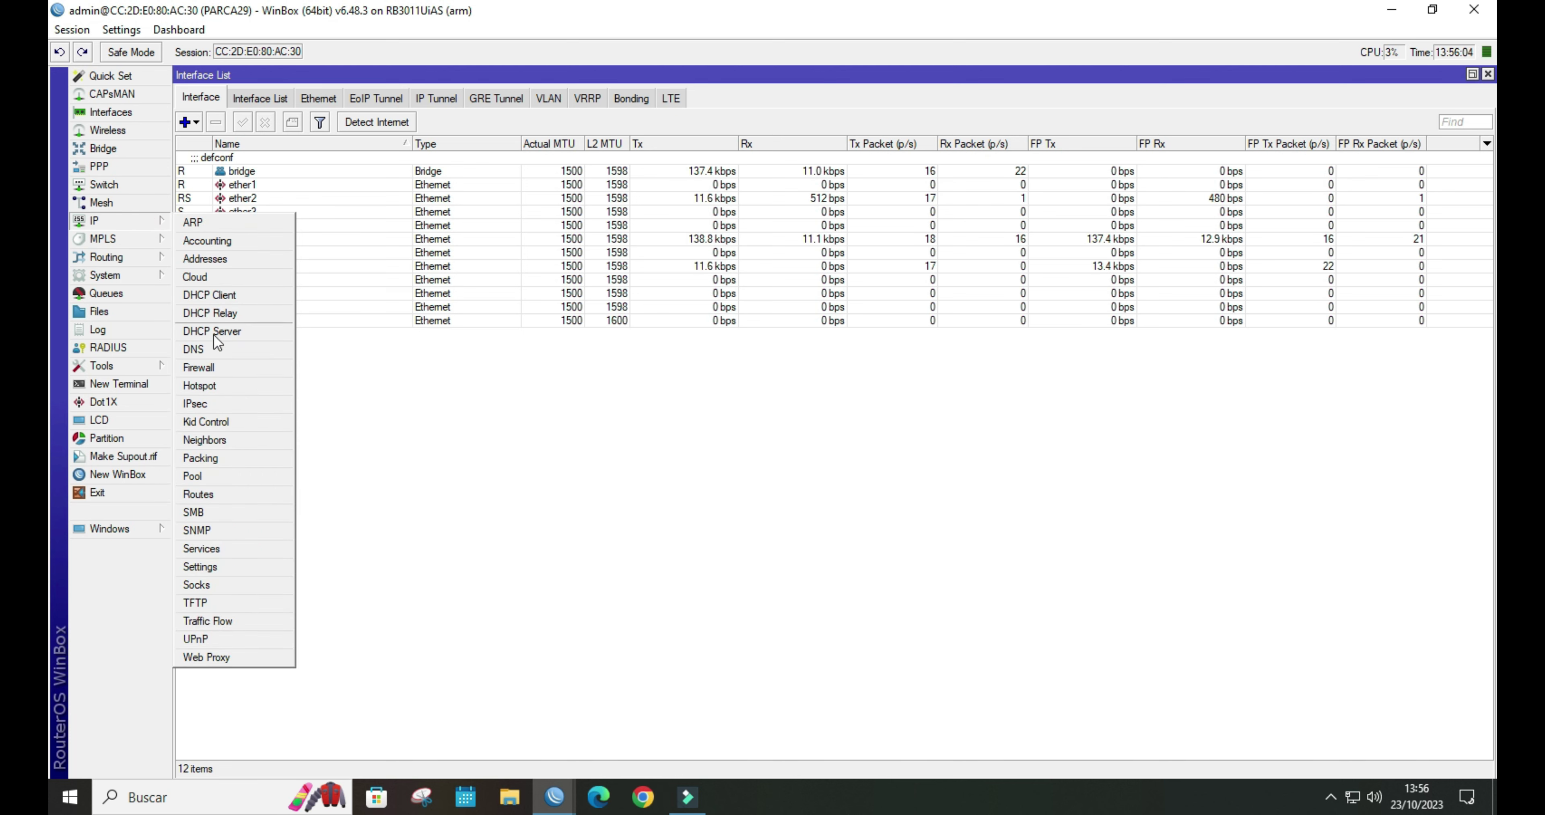
pyautogui.click(240, 475)
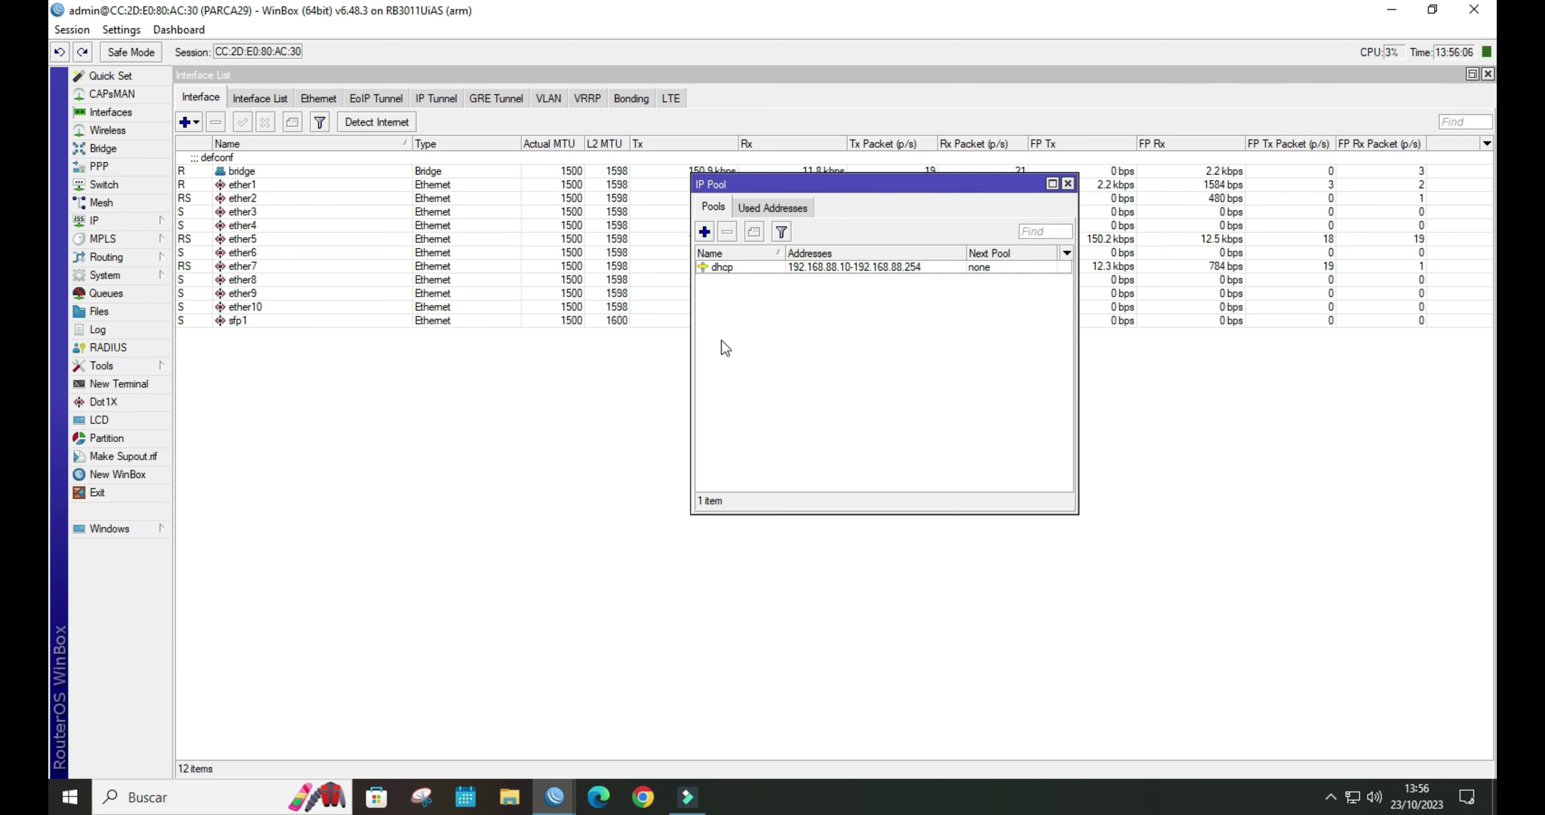
pyautogui.click(704, 232)
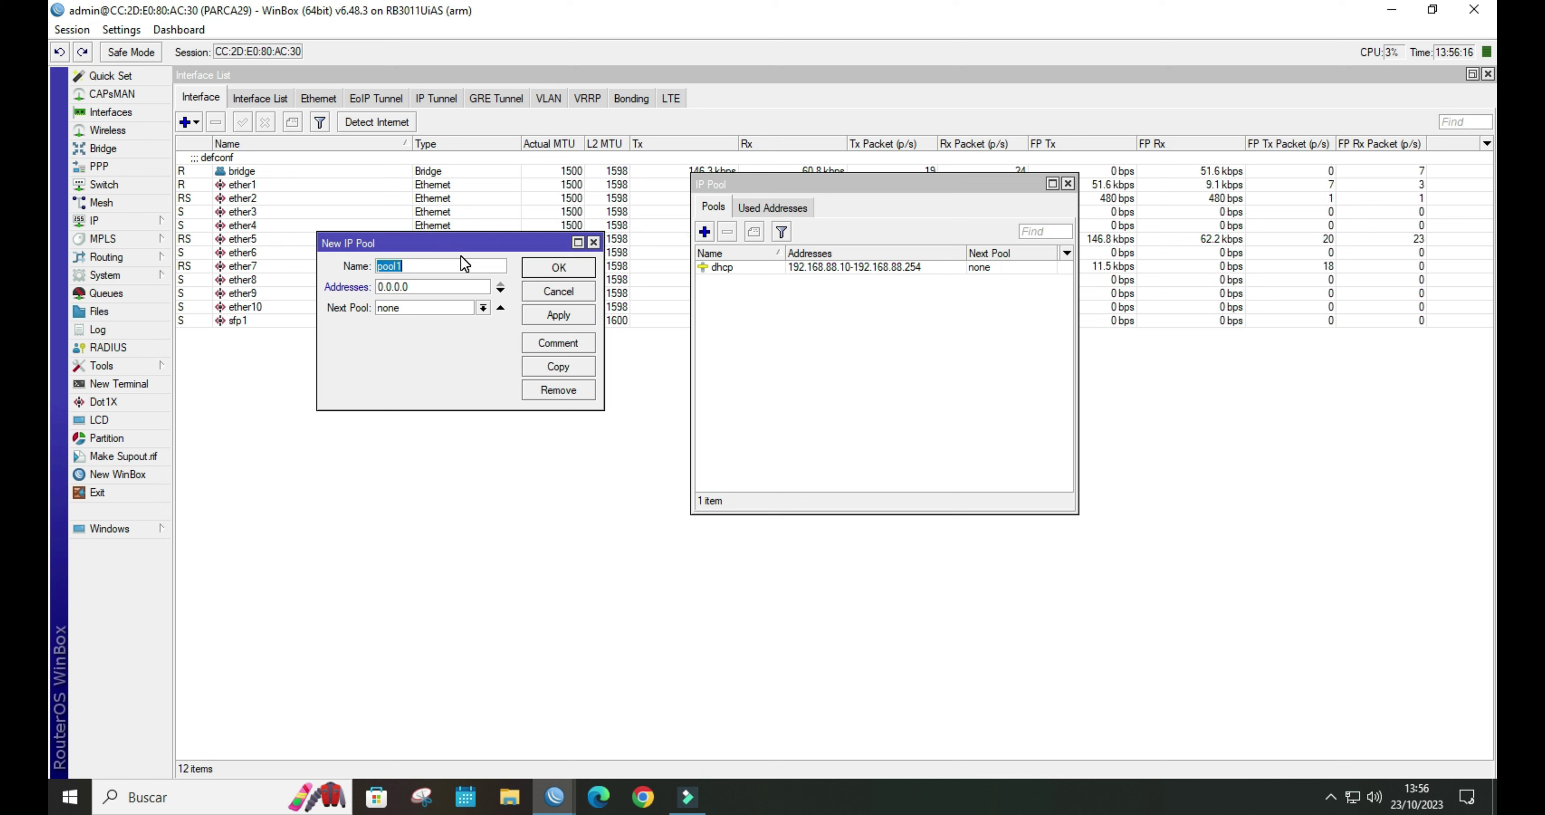
pyautogui.write('Plan d')
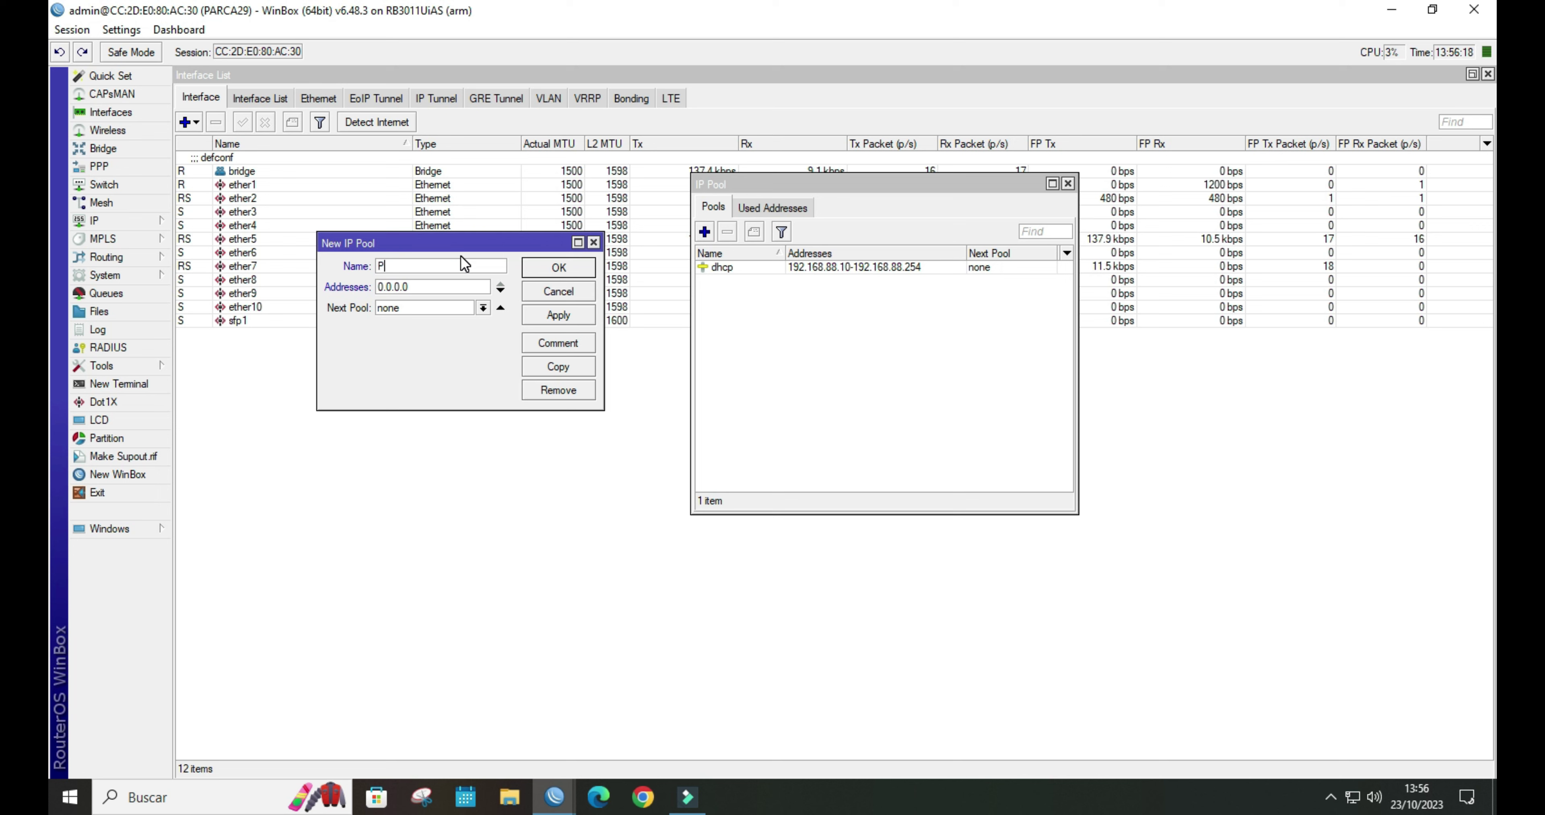
pyautogui.hotkey('ctrl', 'a')
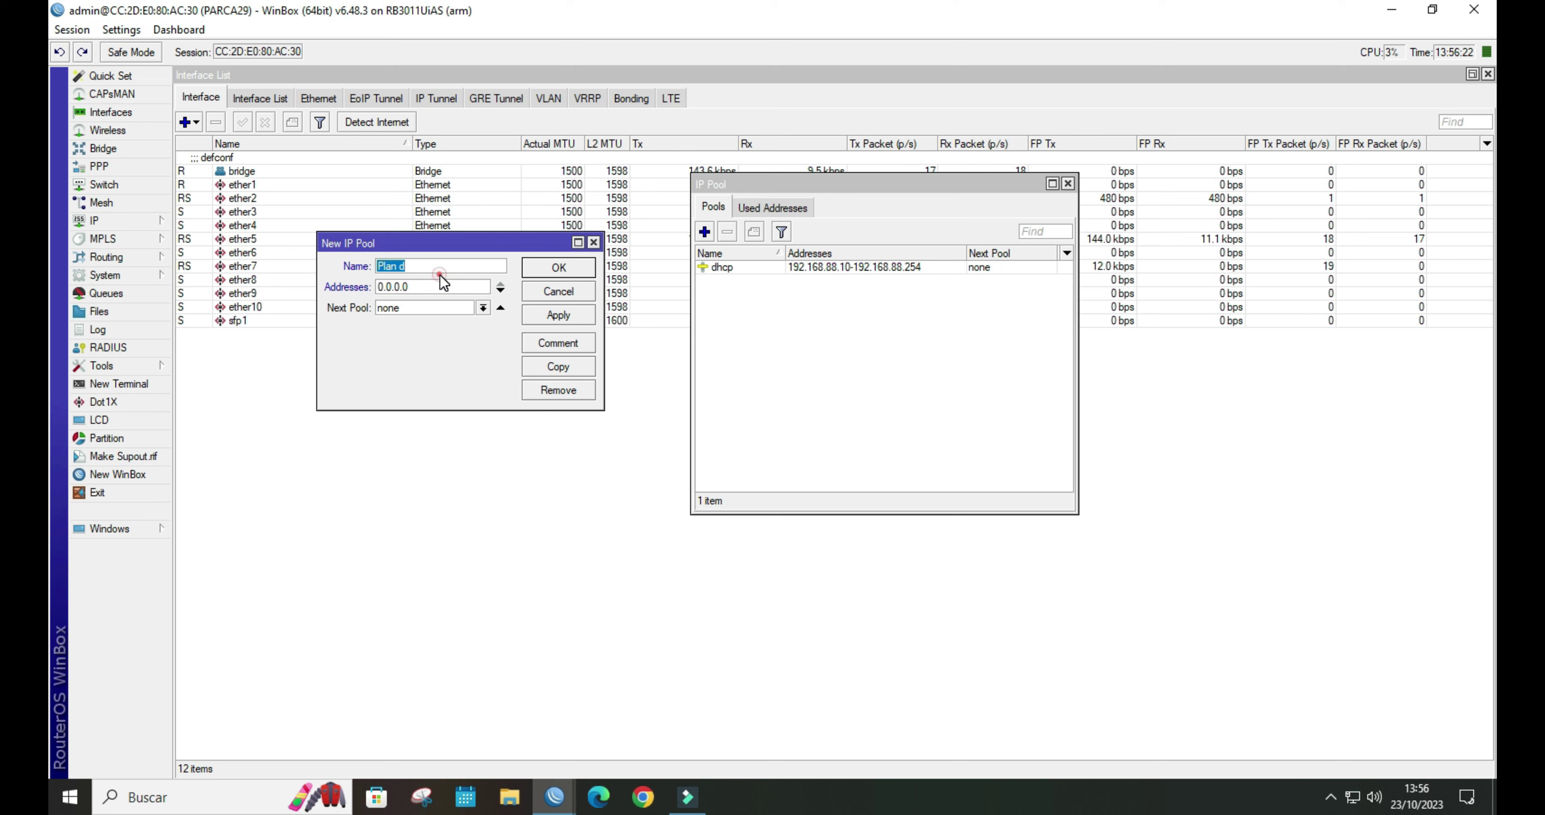
pyautogui.click(441, 267)
pyautogui.write('e')
pyautogui.hotkey('ctrl', 'a')
pyautogui.click(418, 268)
pyautogui.write('10')
pyautogui.hotkey('ctrl', 'a')
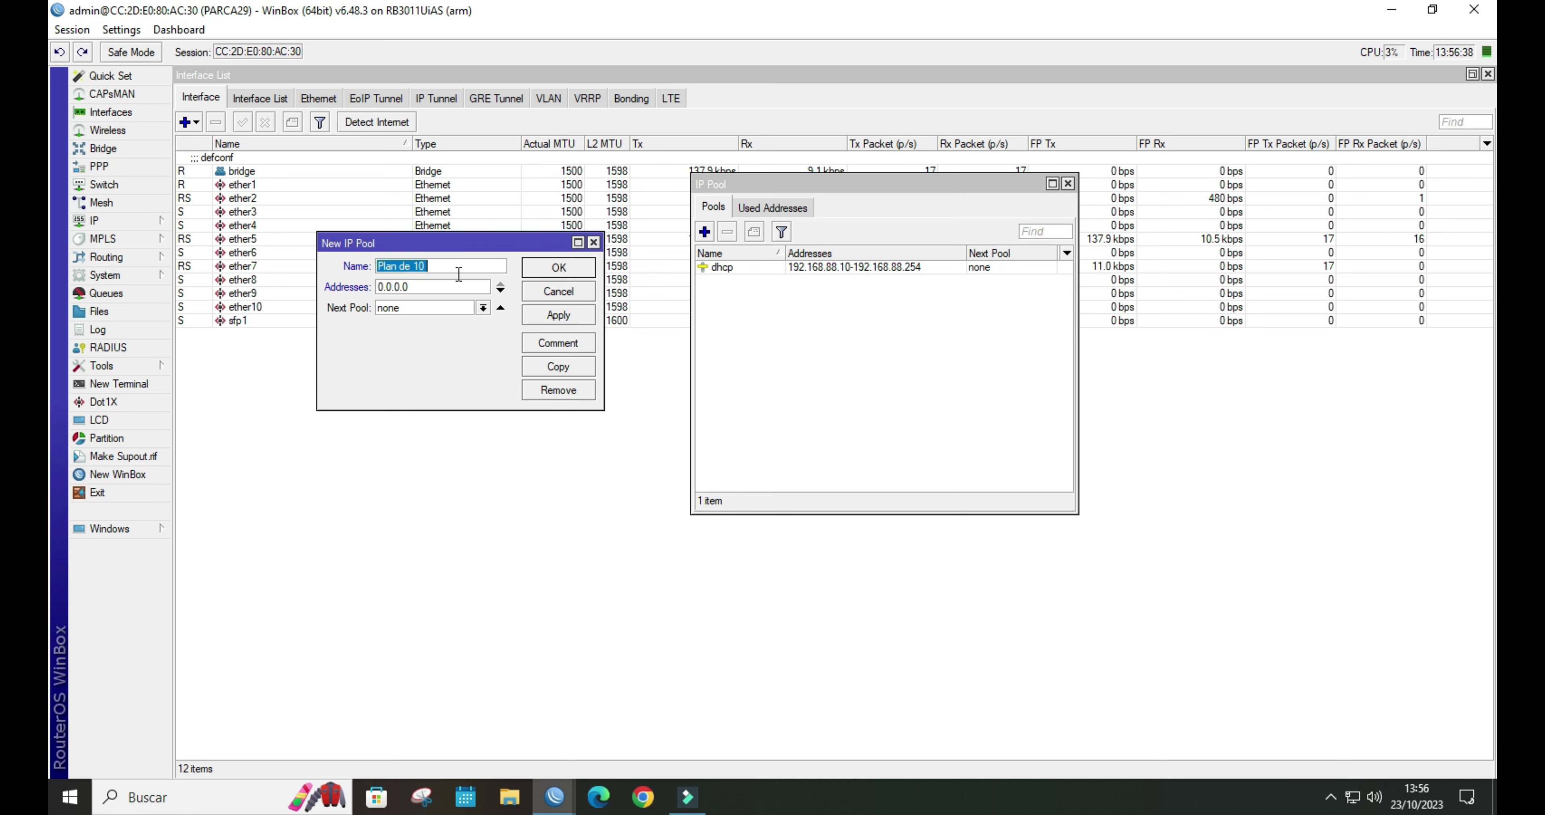
pyautogui.click(453, 268)
pyautogui.write('M')
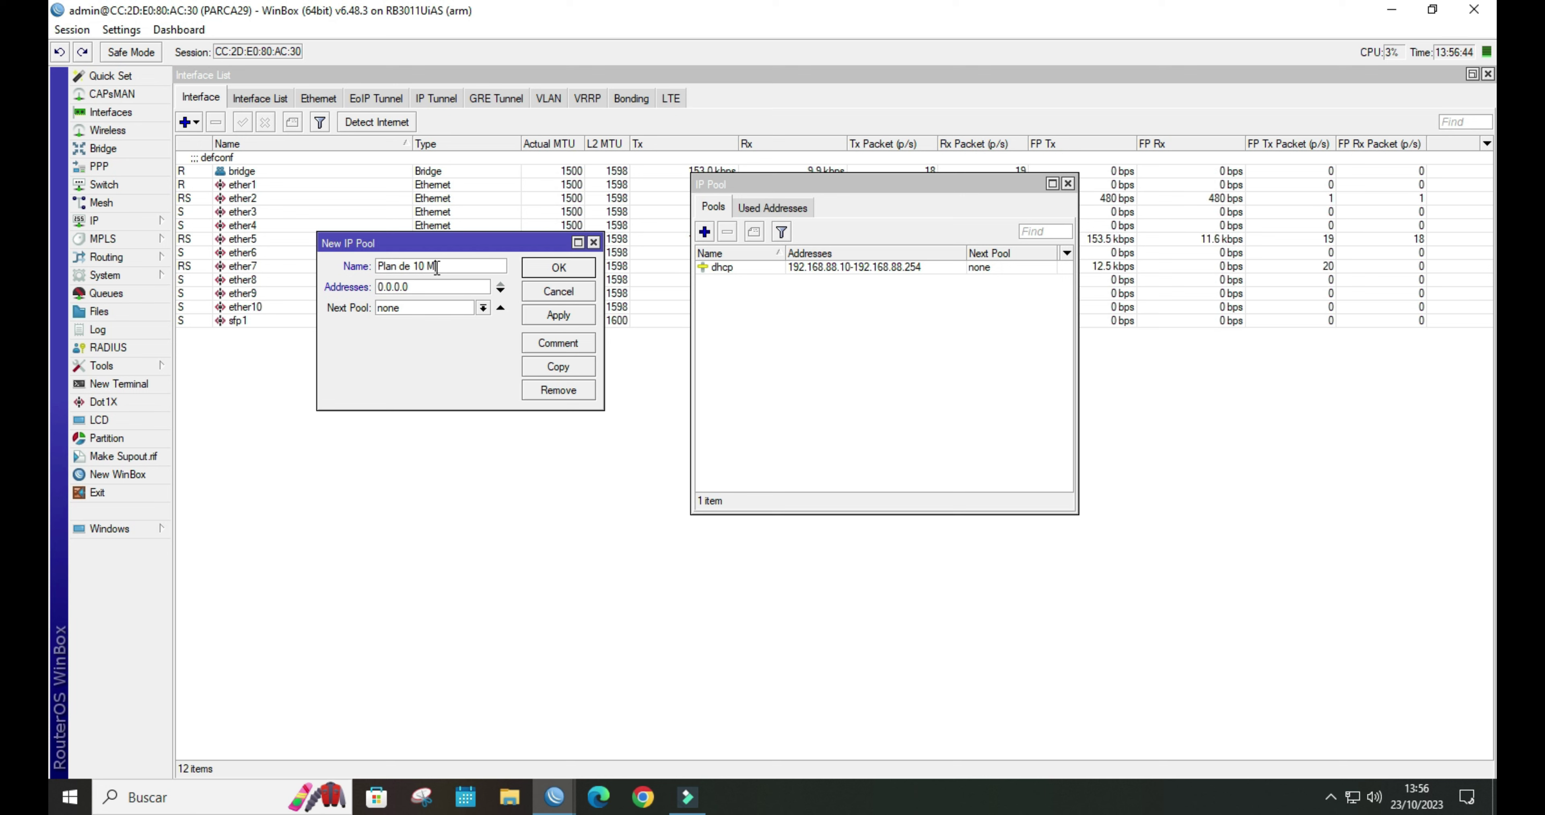
pyautogui.write('bps')
# - Set the pool's addresses to 10.10.1.0/24 and save it
pyautogui.doubleClick(377, 288)
pyautogui.write('10')
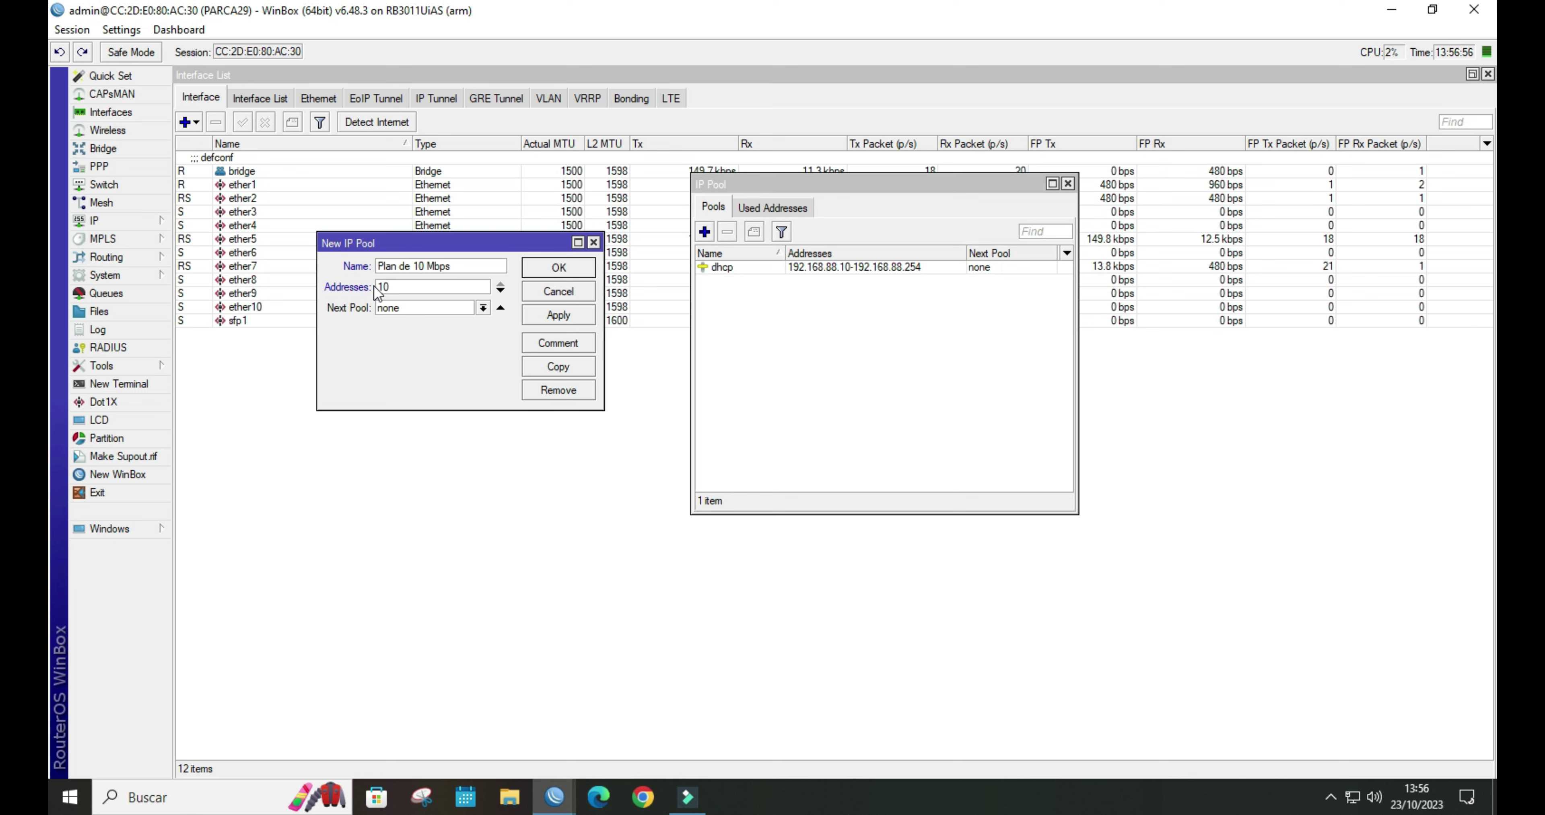
pyautogui.write('.10.1.0')
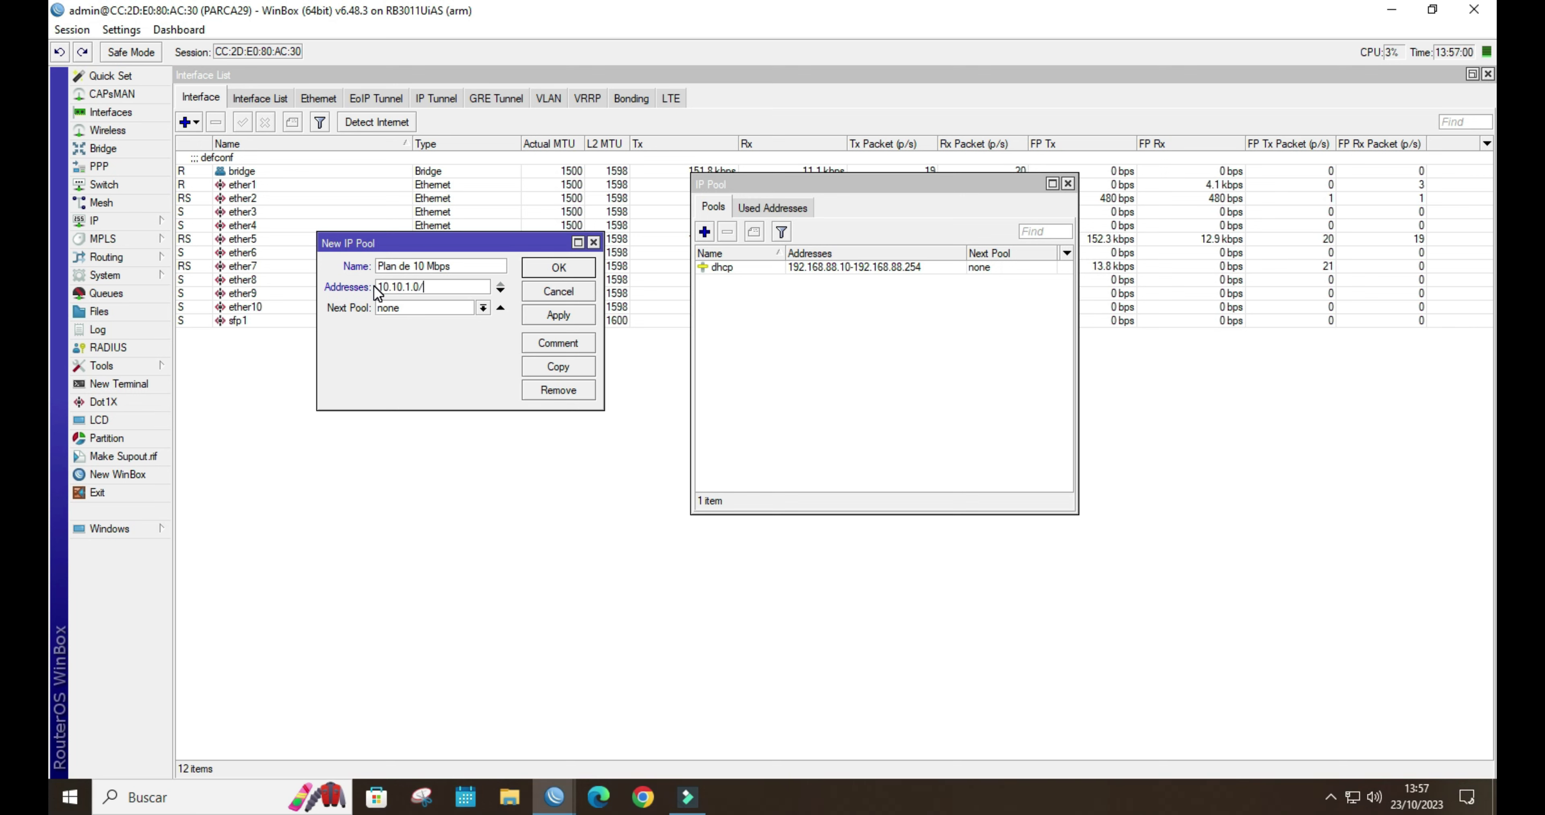
pyautogui.write('/24')
pyautogui.click(566, 322)
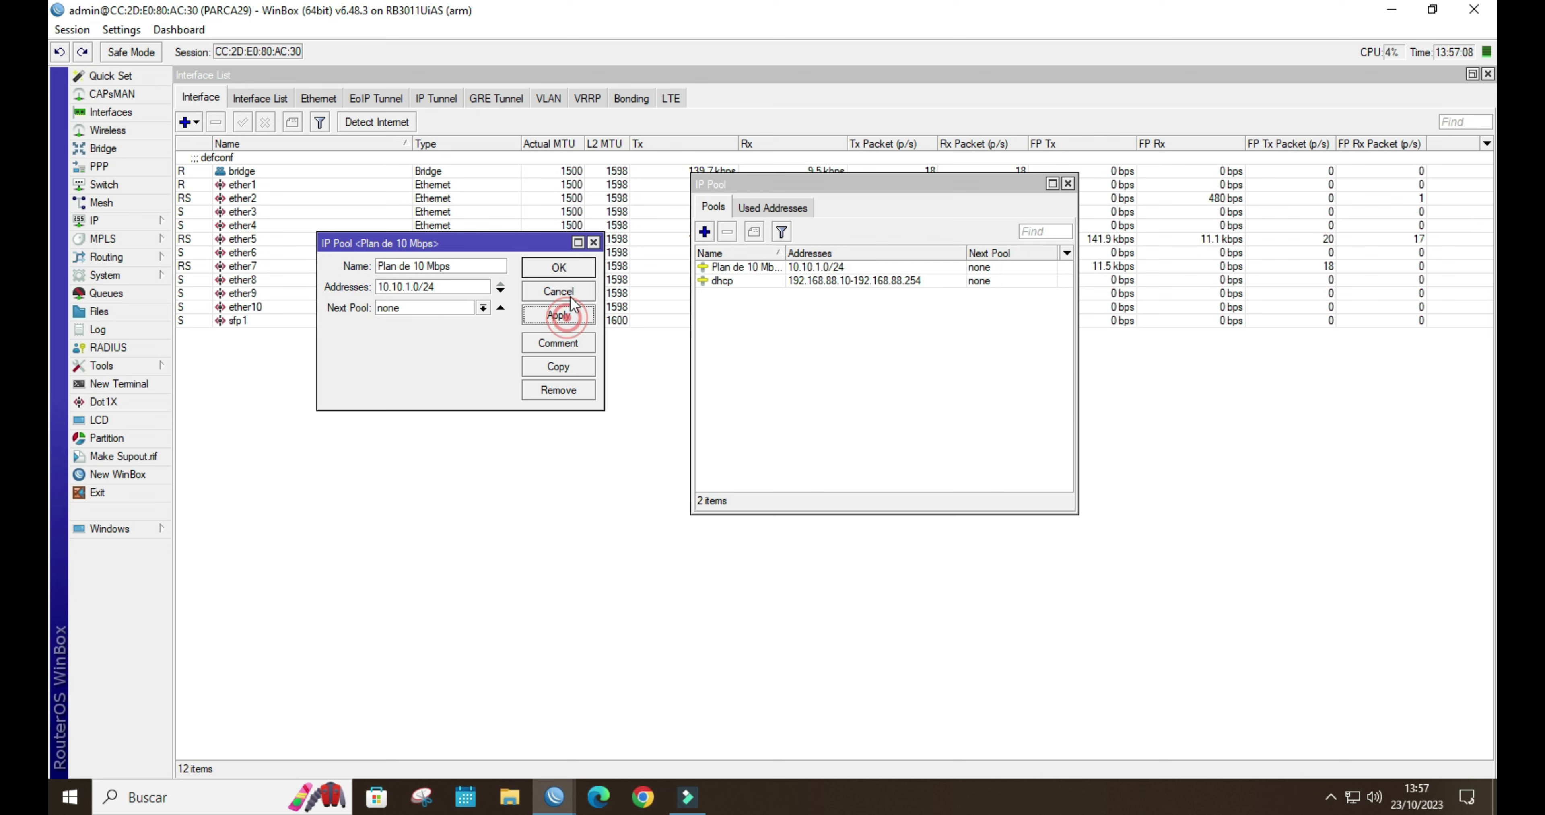
pyautogui.click(575, 267)
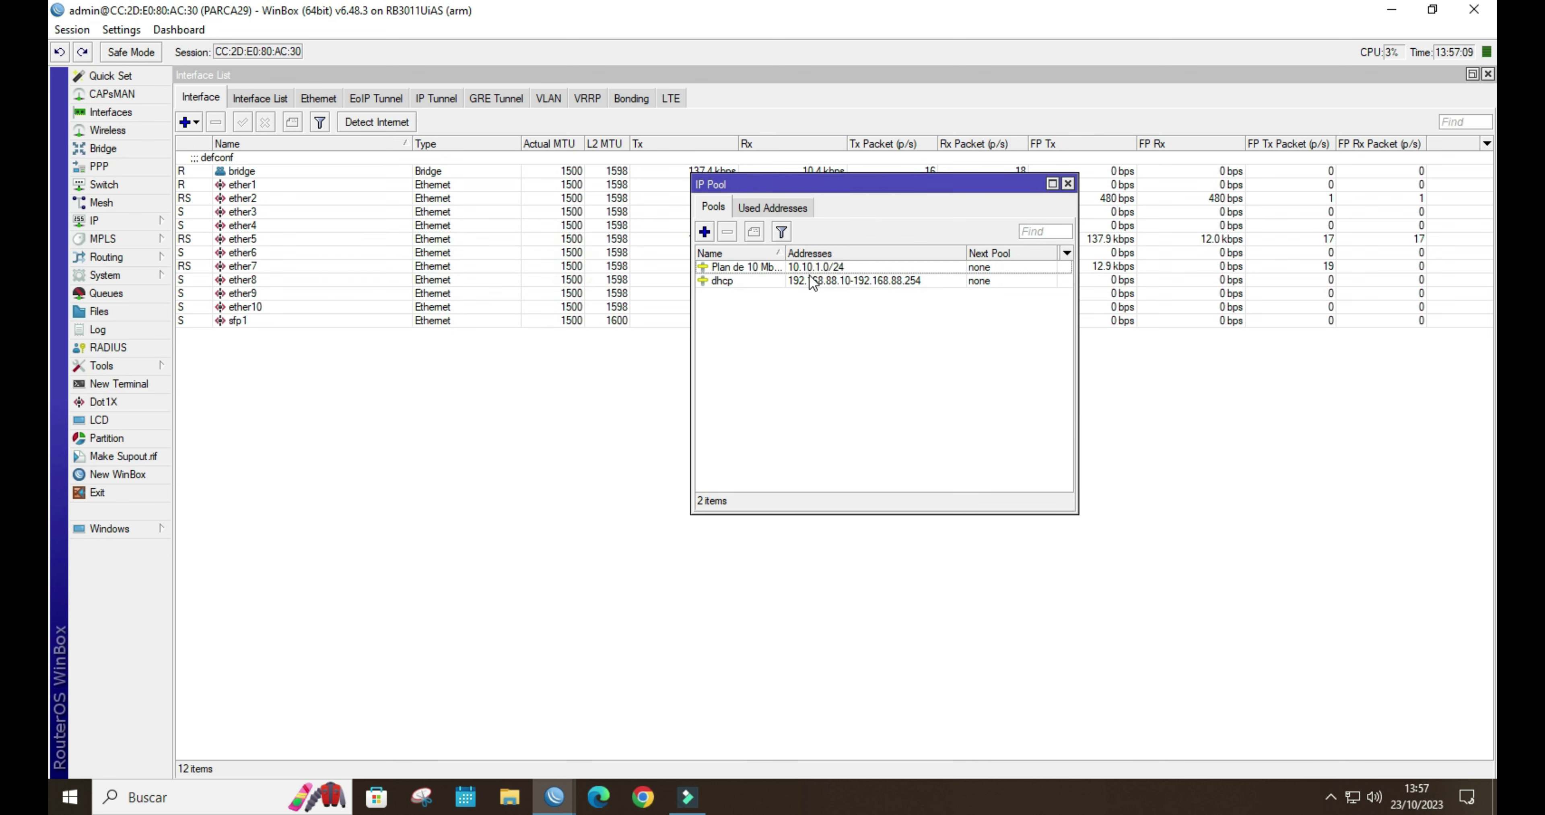
# - Copy the name 'Plan de 10 Mbps' from the existing pool to the clipboard
pyautogui.doubleClick(785, 252)
pyautogui.doubleClick(779, 266)
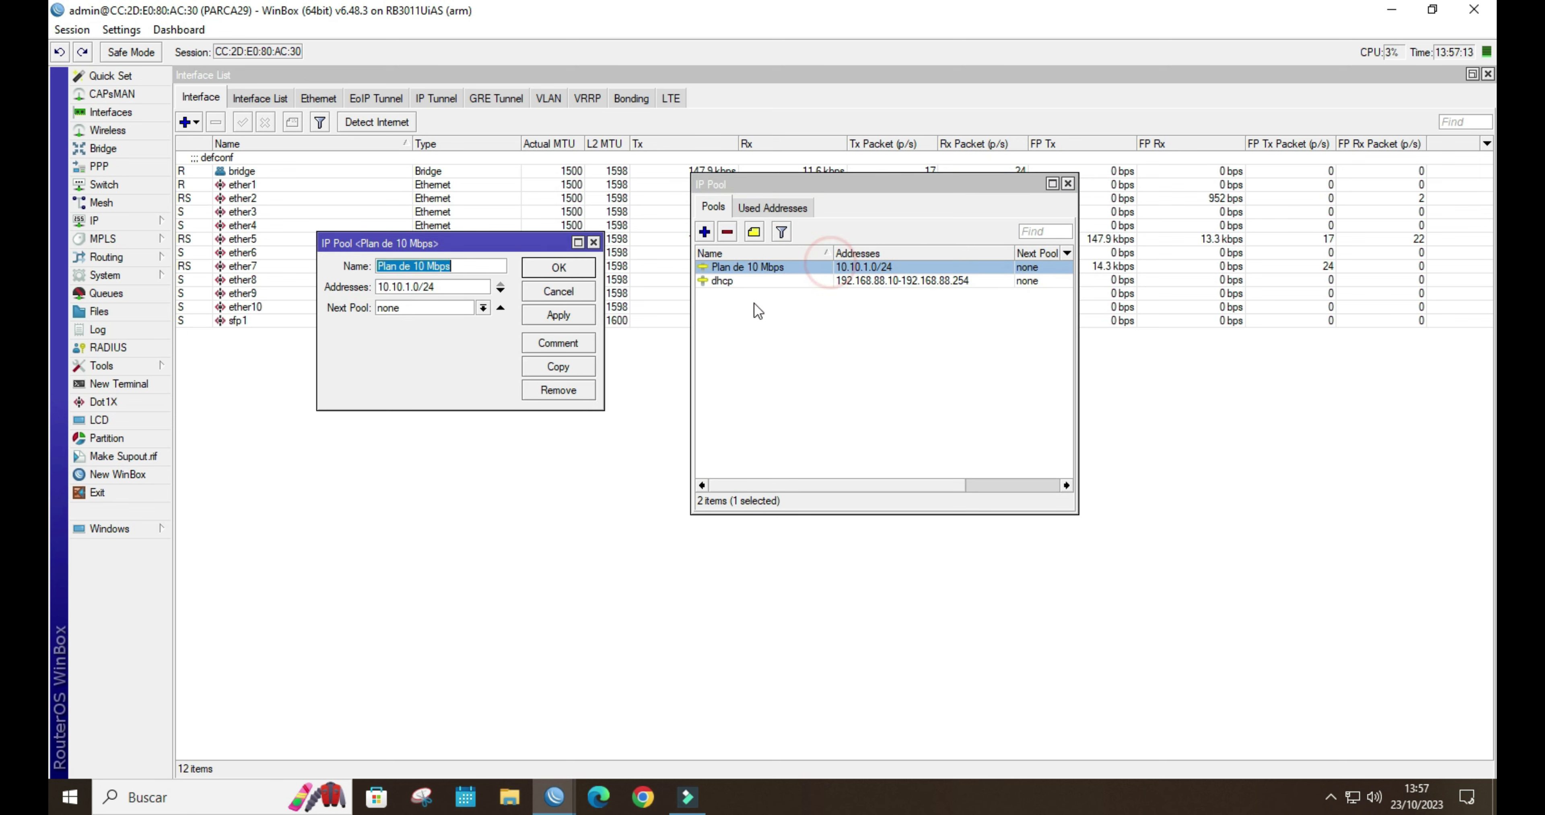
pyautogui.click(562, 364)
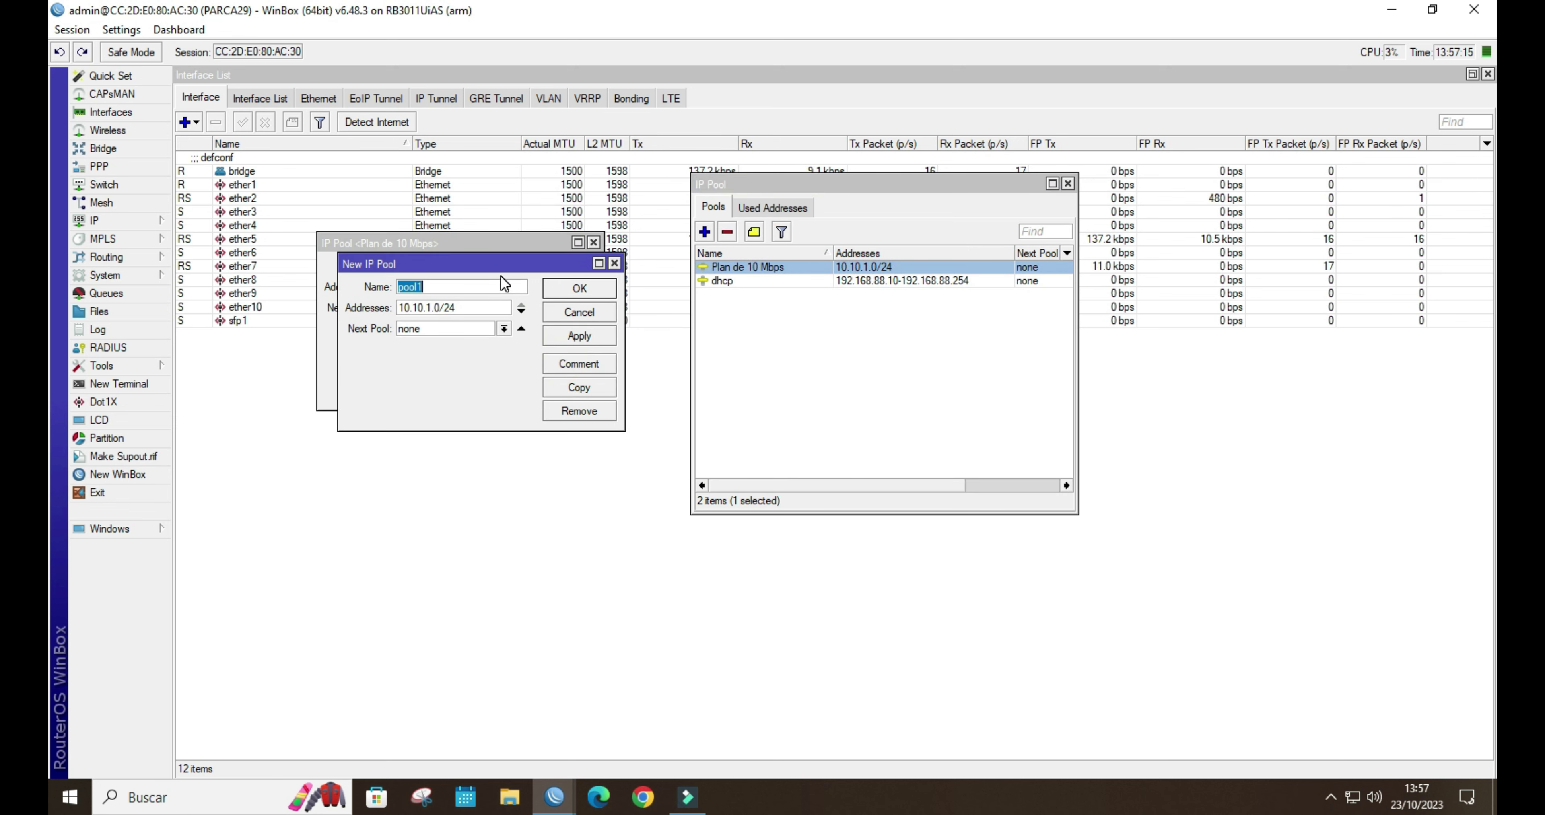
pyautogui.click(614, 263)
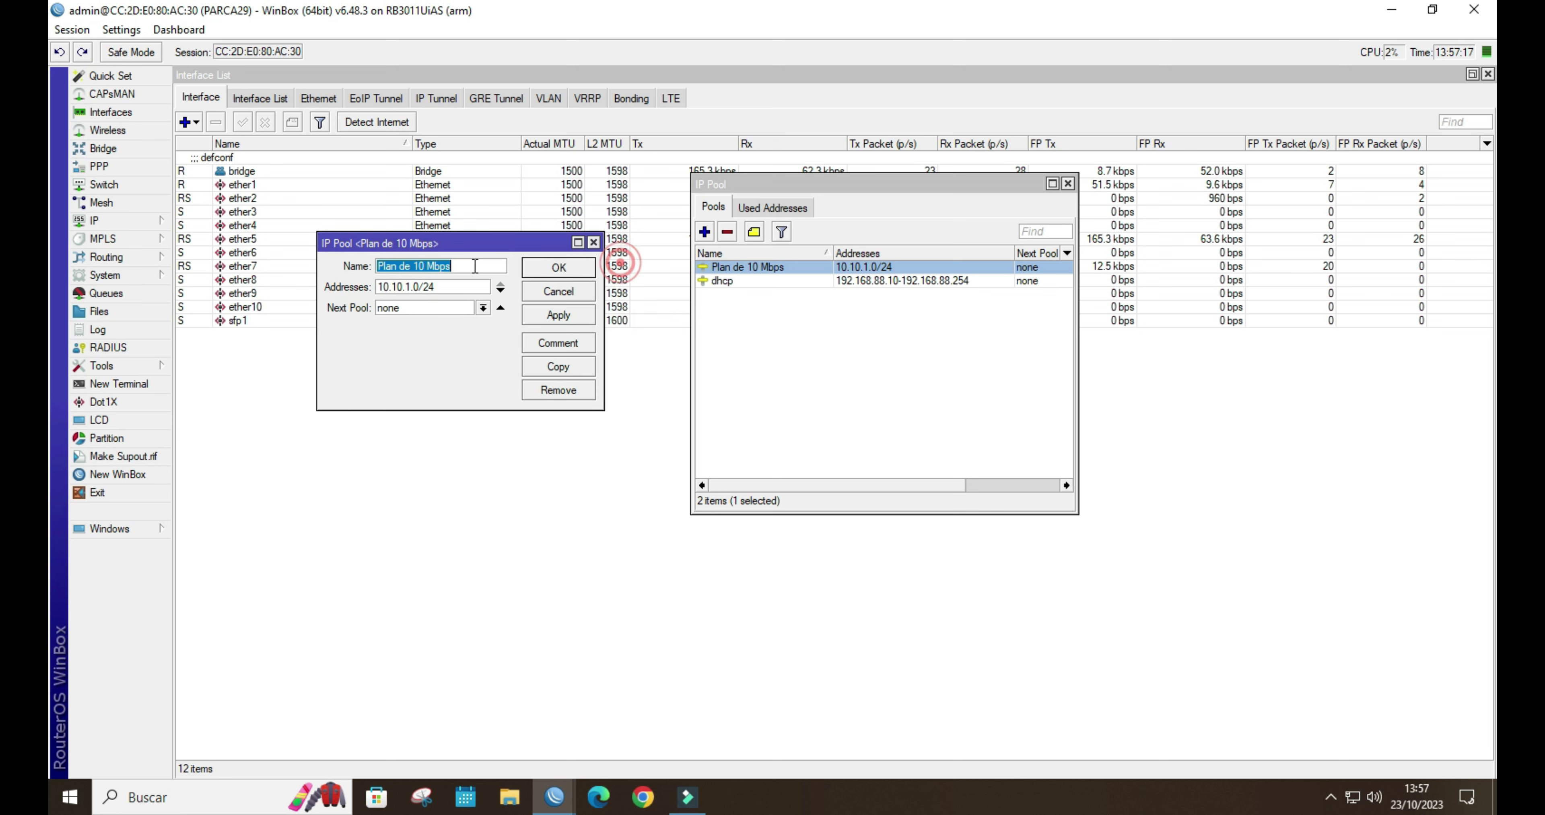
pyautogui.moveTo(480, 265); pyautogui.dragTo(380, 268)
pyautogui.rightClick(391, 264)
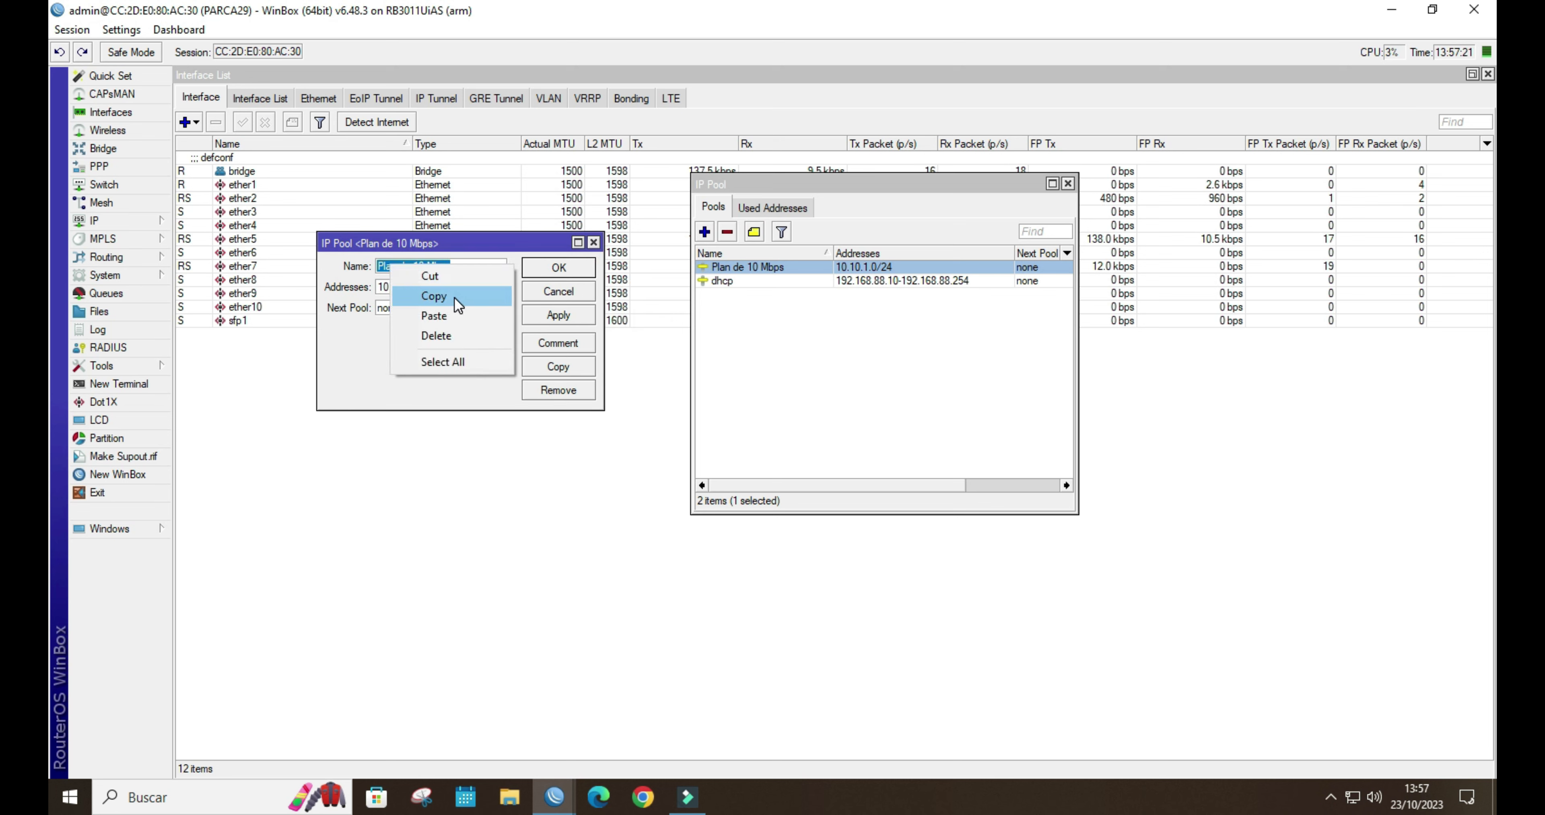
pyautogui.click(452, 289)
pyautogui.click(594, 243)
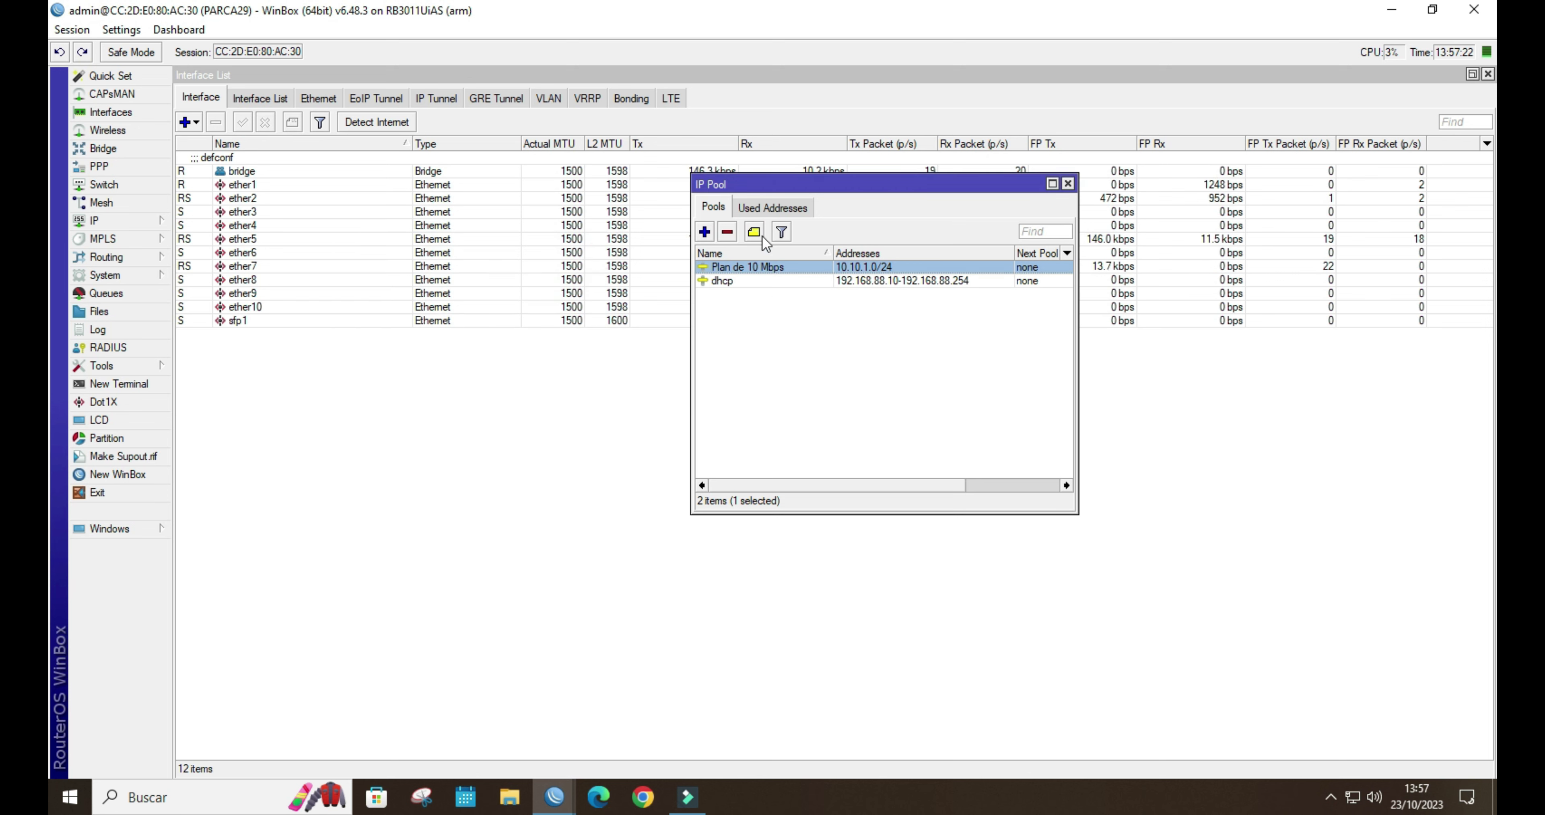
# - Create the IP pool 'Plan de 20 Mbps' with addresses 10.10.2.0/24
pyautogui.click(705, 232)
pyautogui.hotkey('ctrl', 'v')
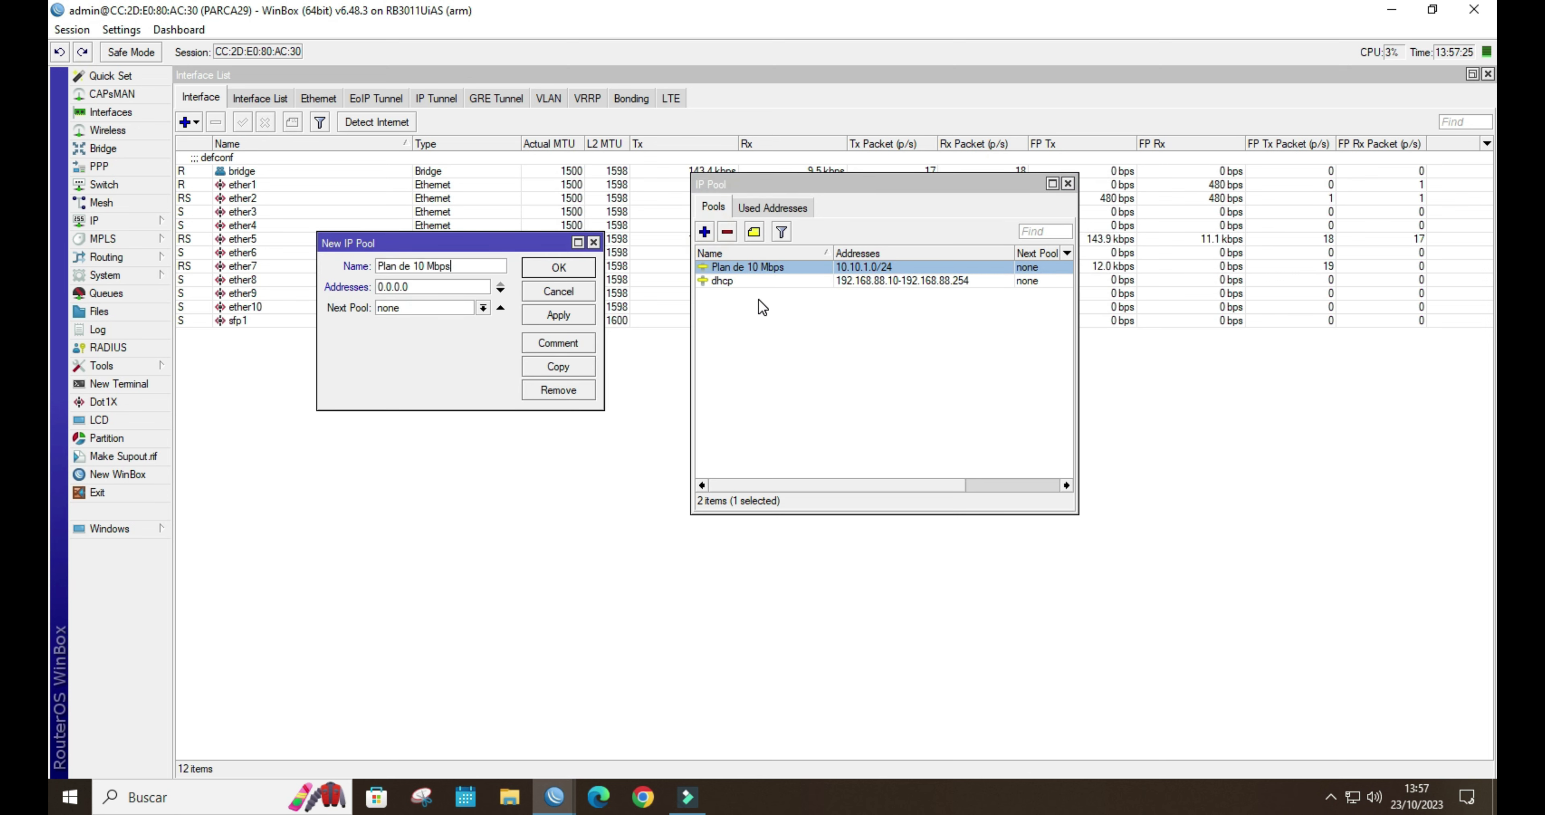
pyautogui.doubleClick(418, 267)
pyautogui.write('20')
pyautogui.doubleClick(408, 288)
pyautogui.write('10.10.5')
pyautogui.press('BackSpace')
pyautogui.write('2.0/24')
pyautogui.click(557, 314)
pyautogui.click(575, 267)
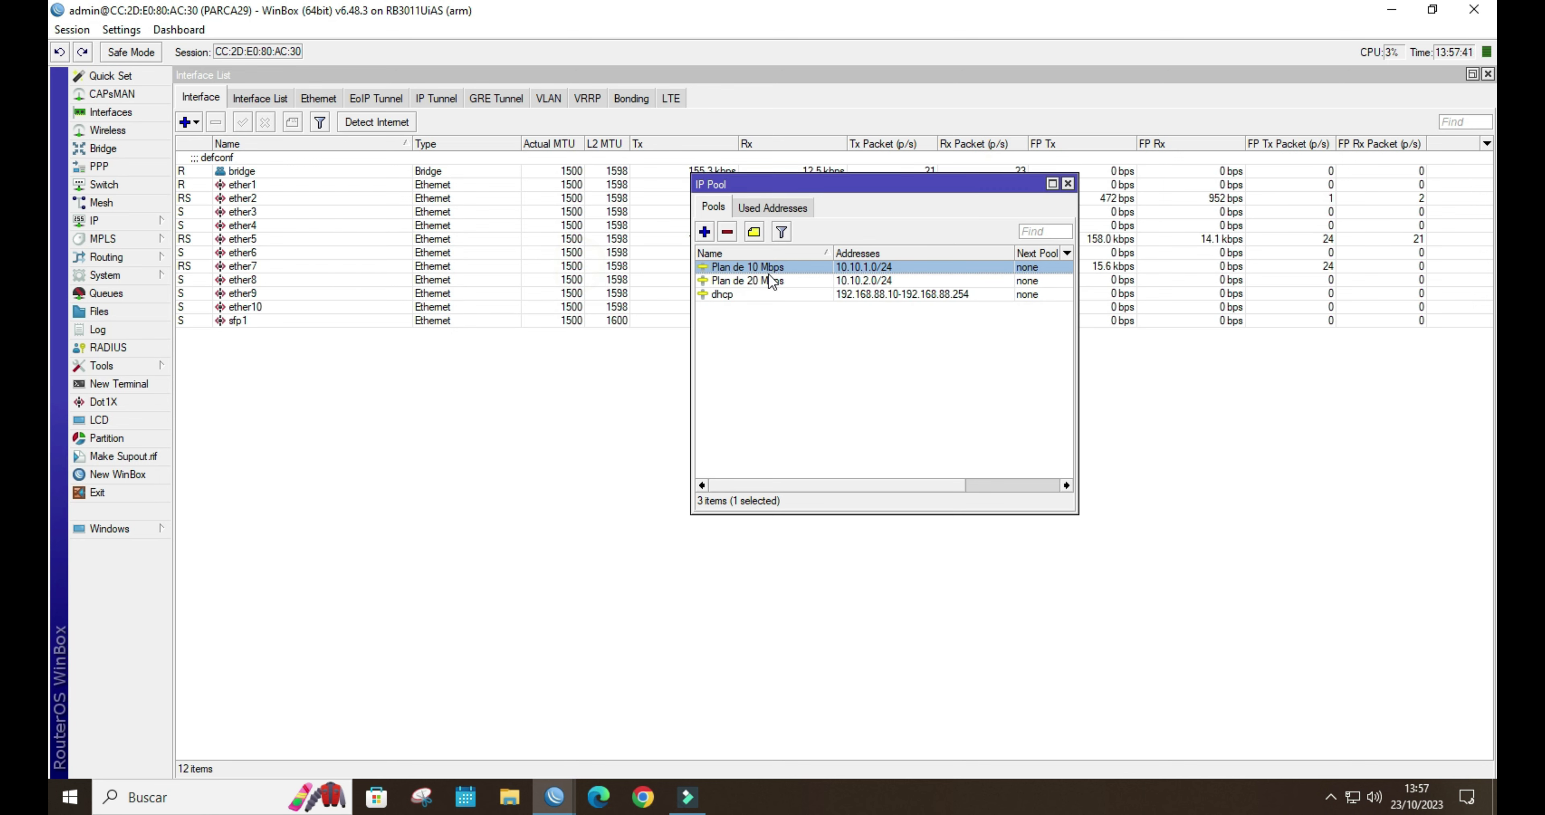
# - Open a duplicate of the Plan de 20 Mbps pool for the next plan
pyautogui.doubleClick(757, 281)
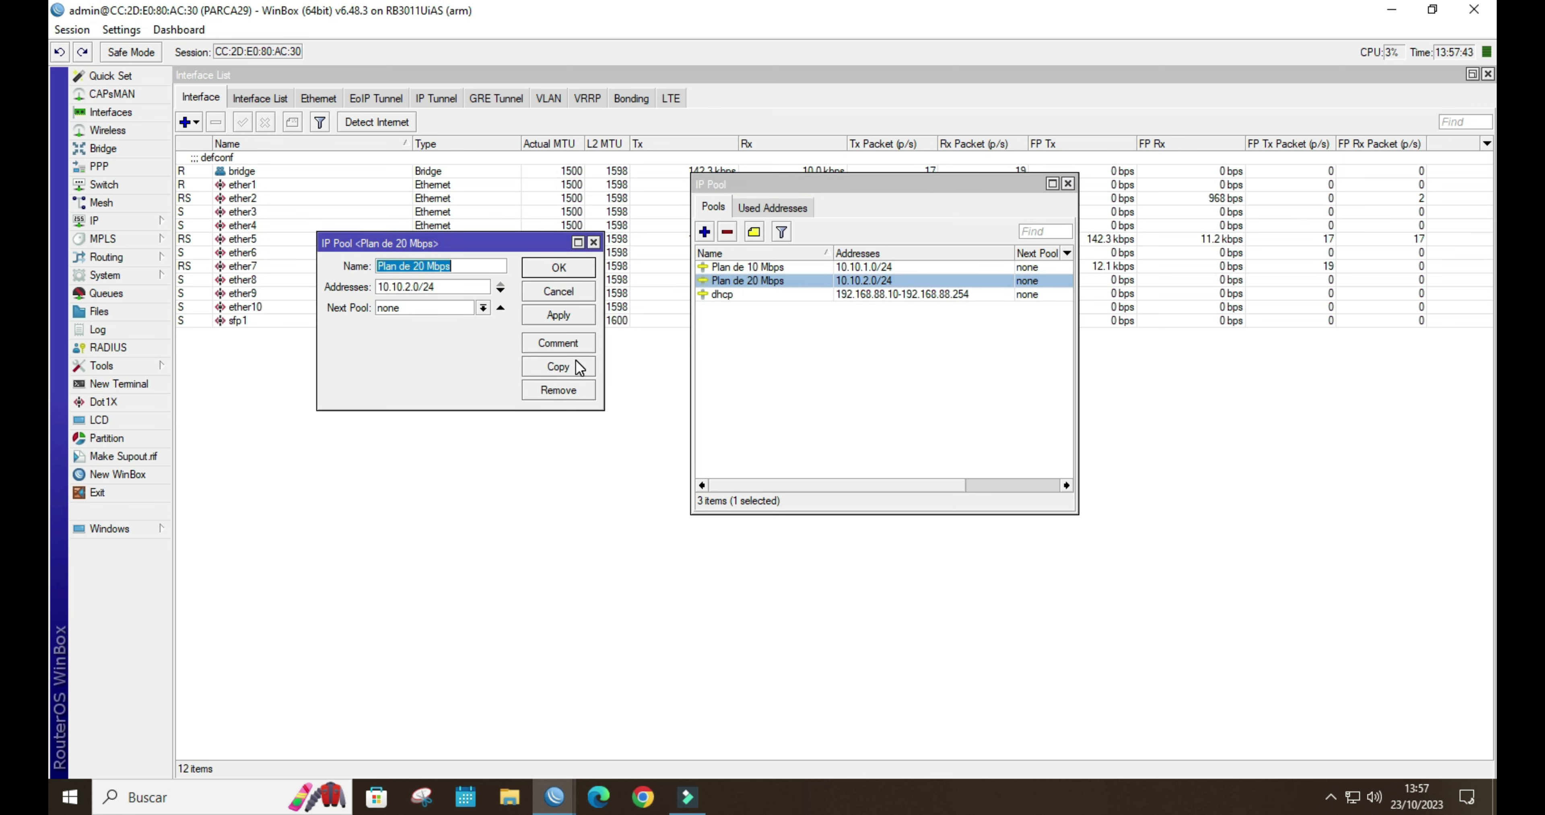
pyautogui.click(557, 366)
pyautogui.click(601, 245)
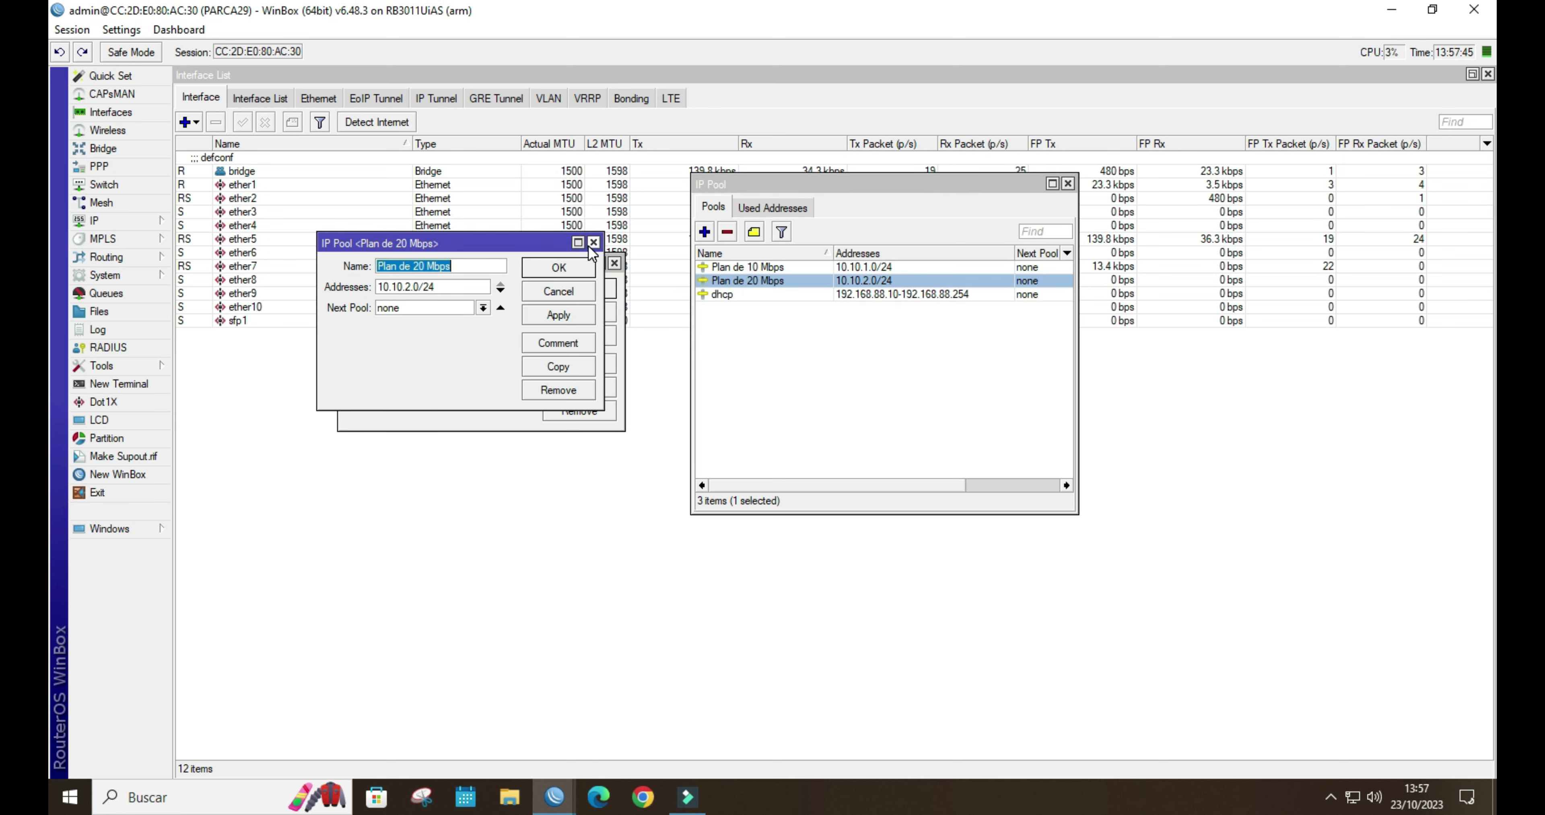
# - Turn the duplicate into pool 'Plan de 30 Mbps' with addresses 10.10.3.0/24 and save it
pyautogui.click(593, 242)
pyautogui.hotkey('ctrl', 'v')
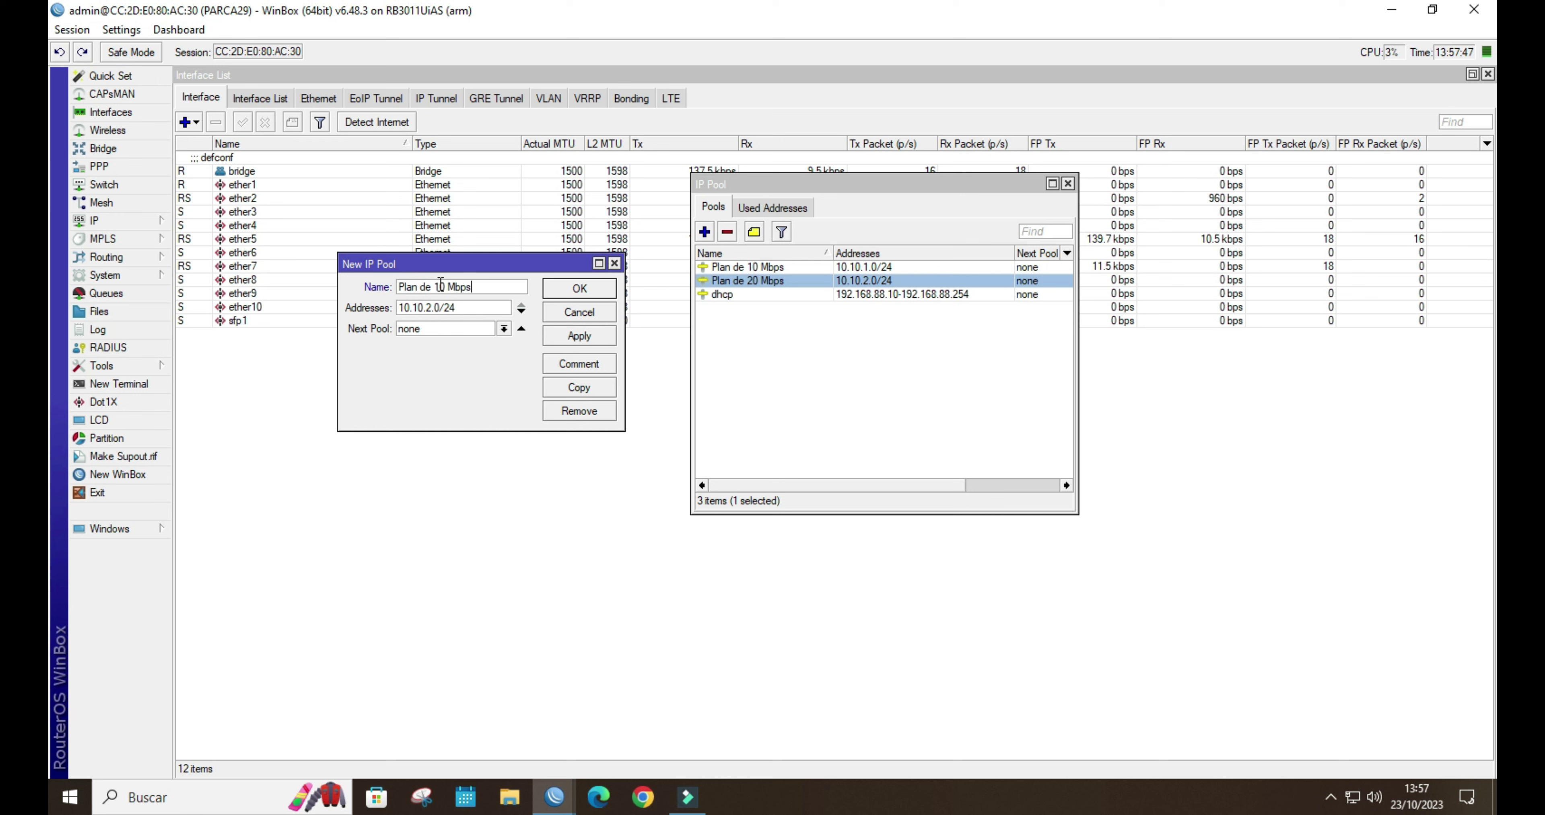
pyautogui.click(442, 289)
pyautogui.write('30')
pyautogui.click(429, 307)
pyautogui.press('BackSpace')
pyautogui.write('3')
pyautogui.click(590, 335)
pyautogui.click(590, 288)
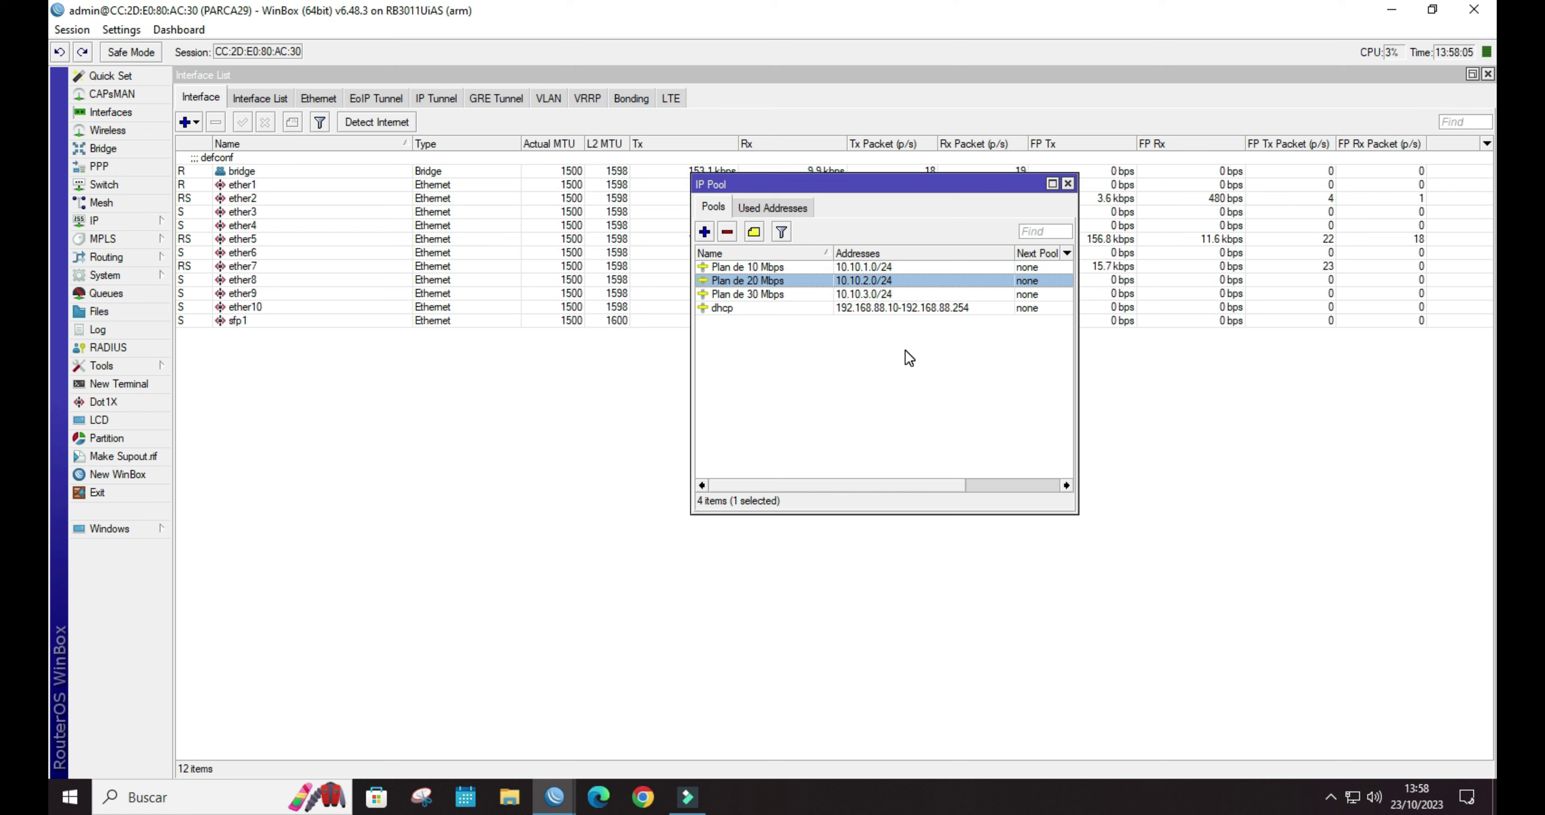
# - Duplicate Plan de 30 Mbps into a new pool 'Plan de 40 Mbps' covering 10.10.4.0/24
pyautogui.doubleClick(900, 295)
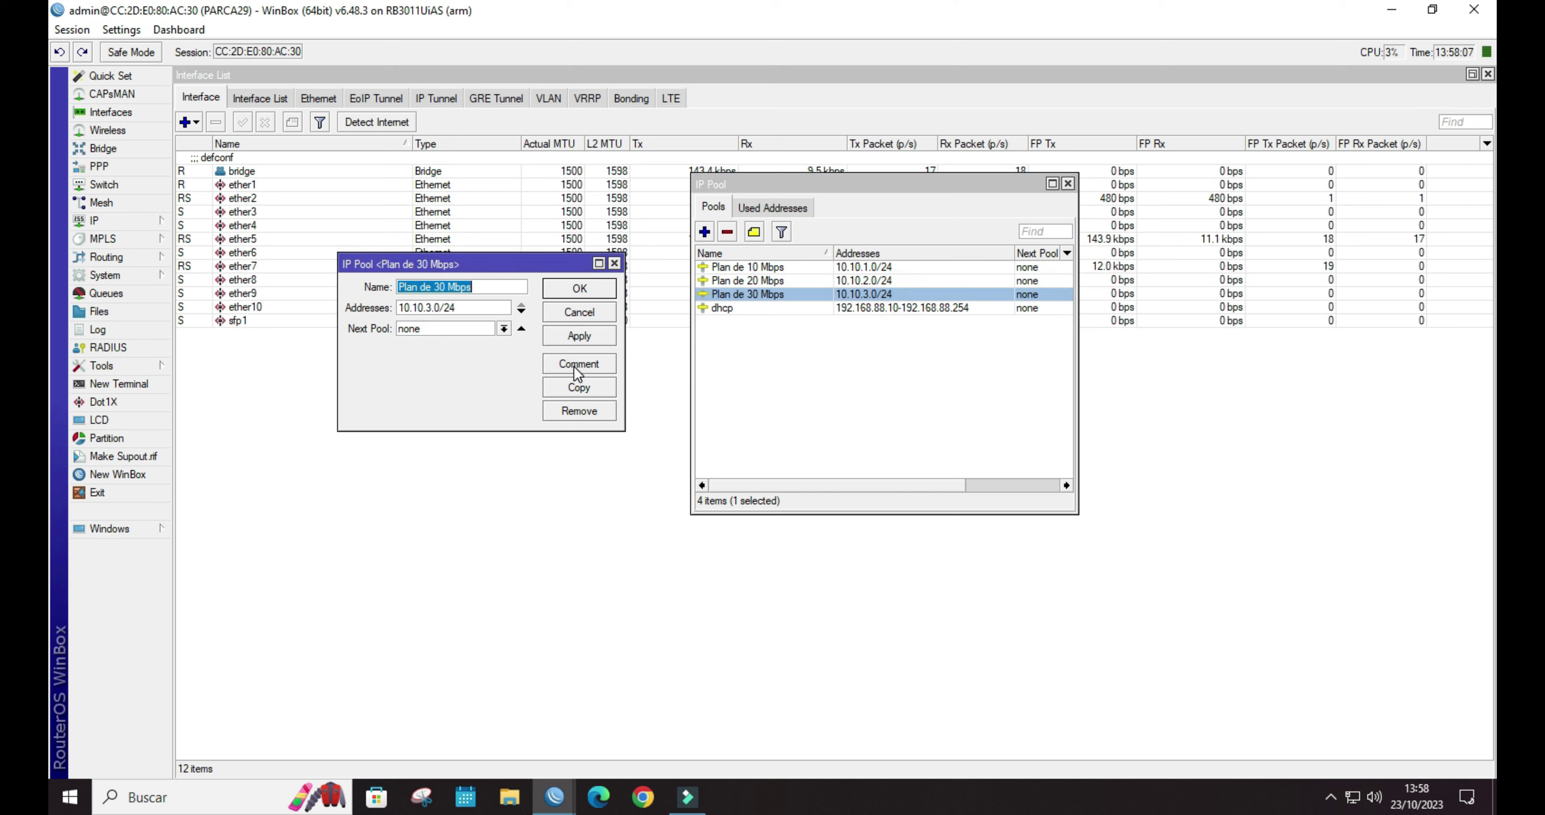
pyautogui.click(580, 388)
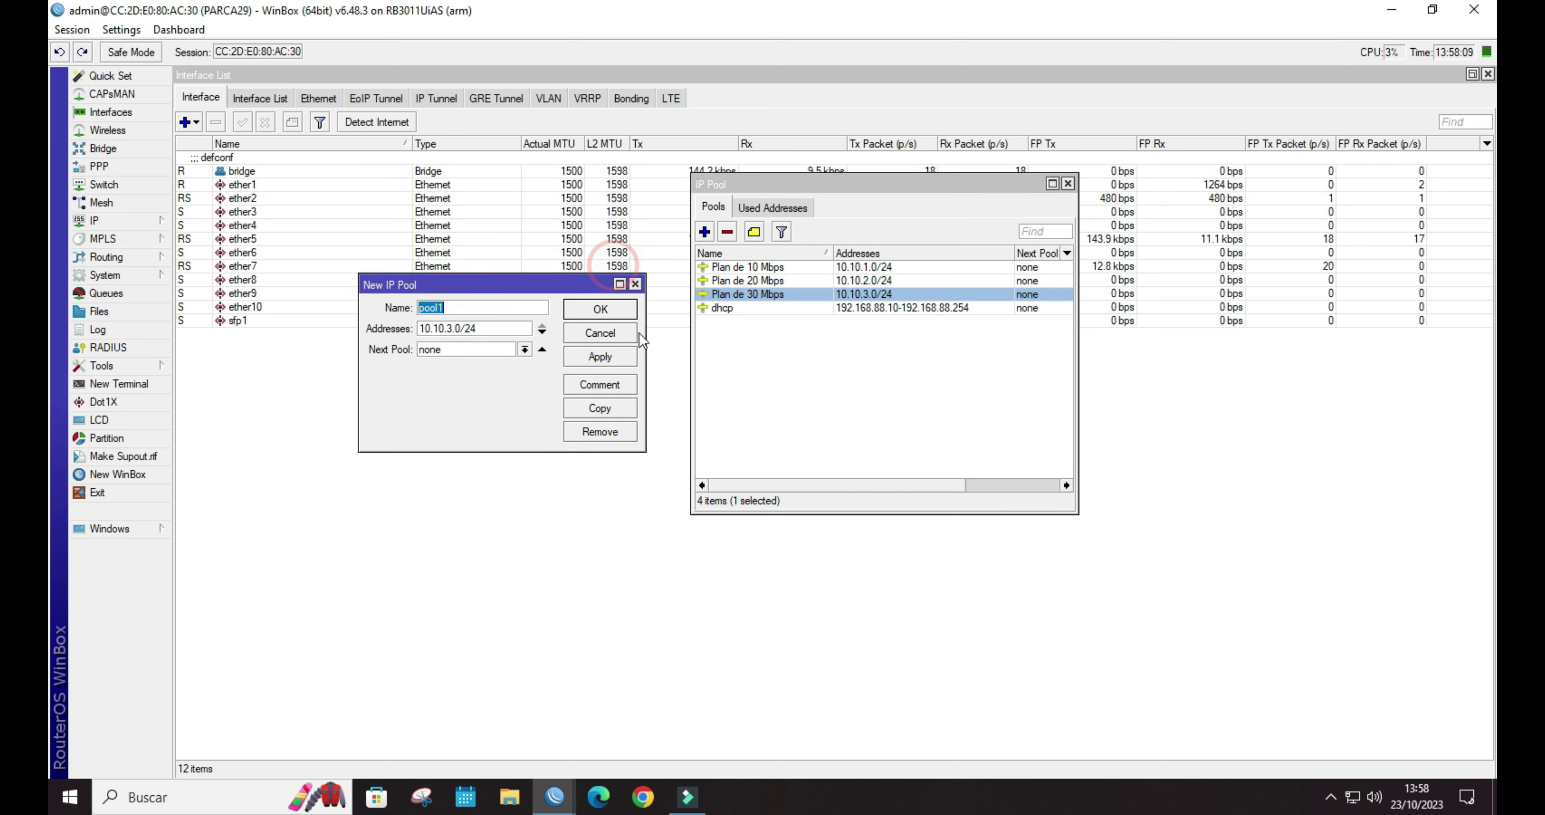
pyautogui.hotkey('ctrl', 'v')
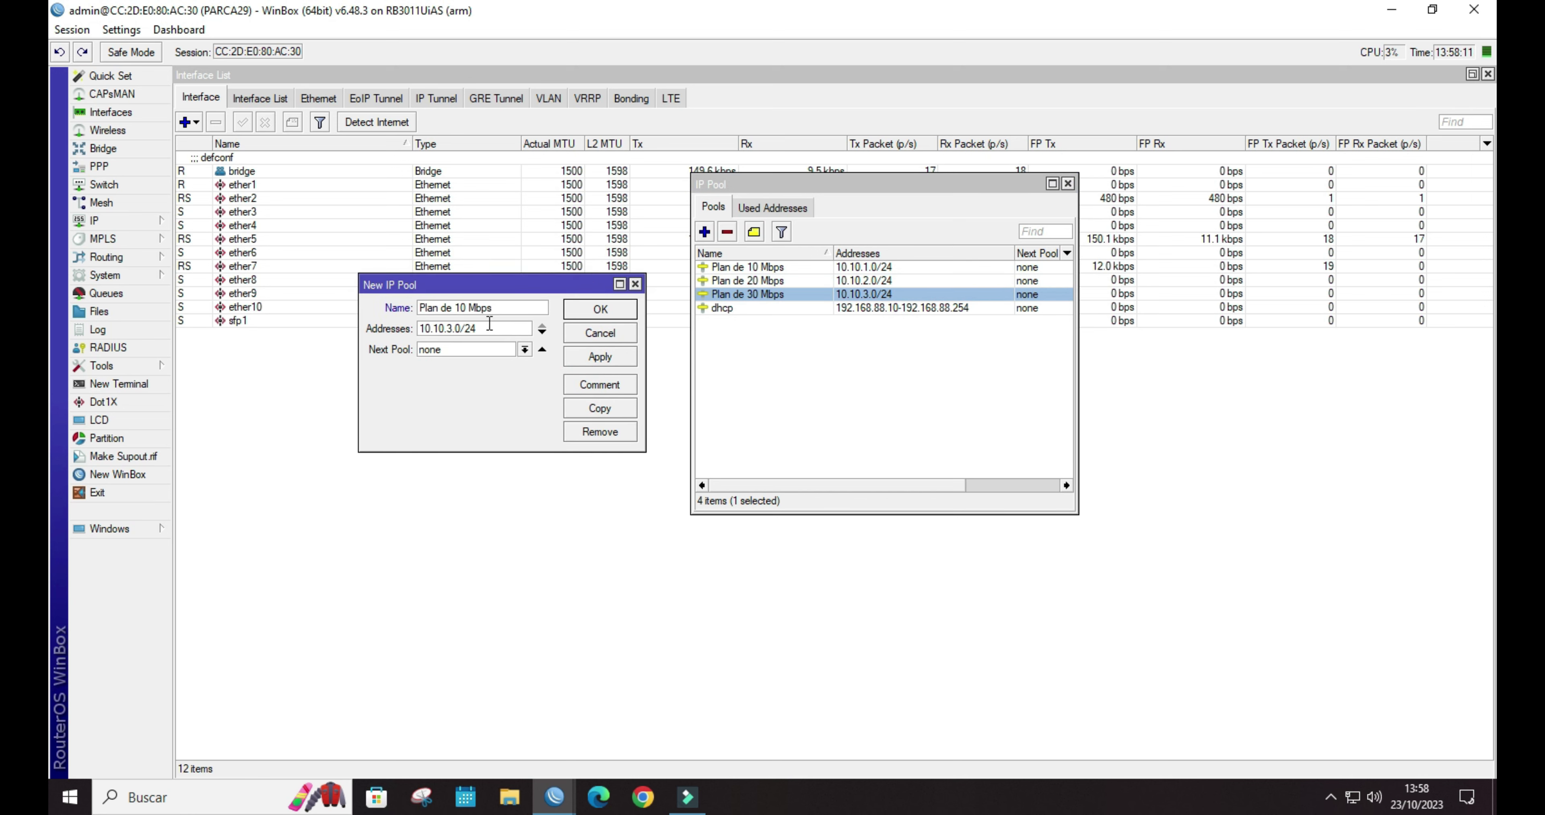
pyautogui.click(454, 331)
pyautogui.press('BackSpace')
pyautogui.write('4')
pyautogui.click(463, 309)
pyautogui.doubleClick(463, 309)
pyautogui.write('40')
pyautogui.click(627, 360)
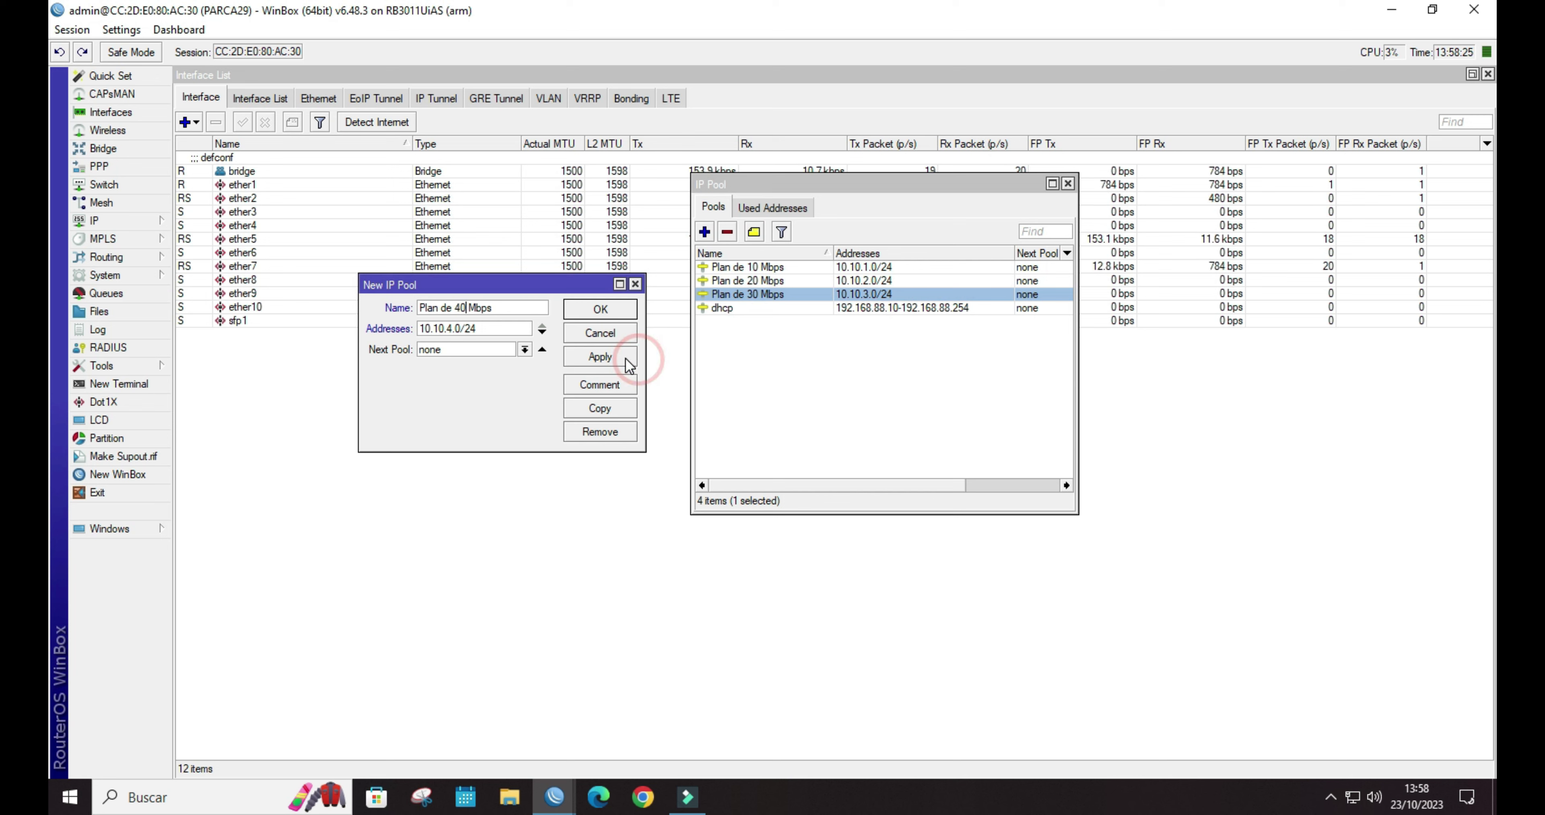
pyautogui.click(609, 311)
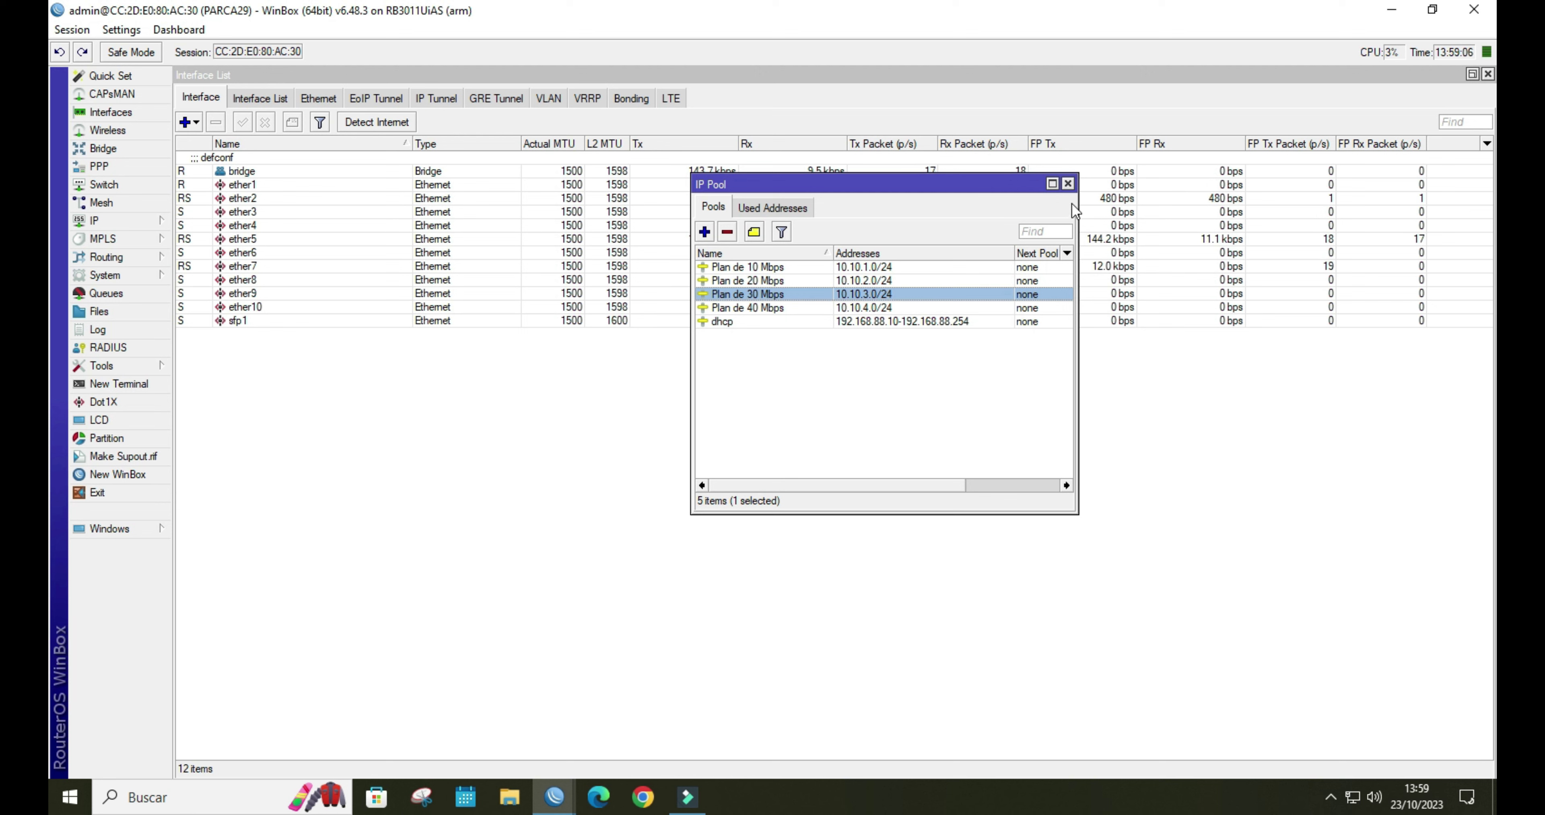
# - Create PPP profile 'Plan de 10 Mbps' with local address 10.10.0.1 and remote pool Plan de 10 Mbps
pyautogui.click(138, 166)
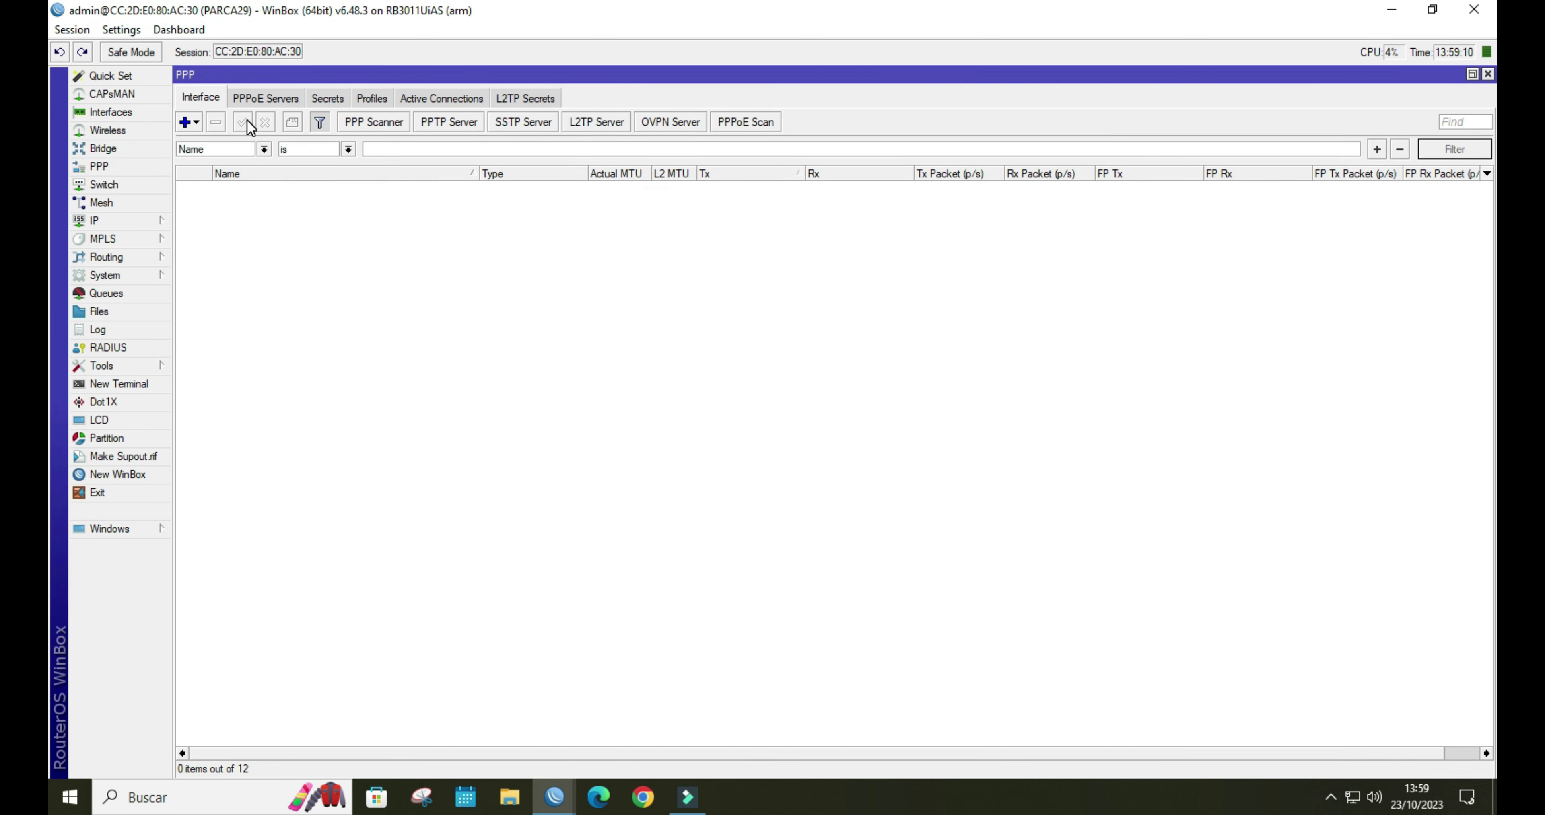
pyautogui.click(371, 100)
pyautogui.click(185, 121)
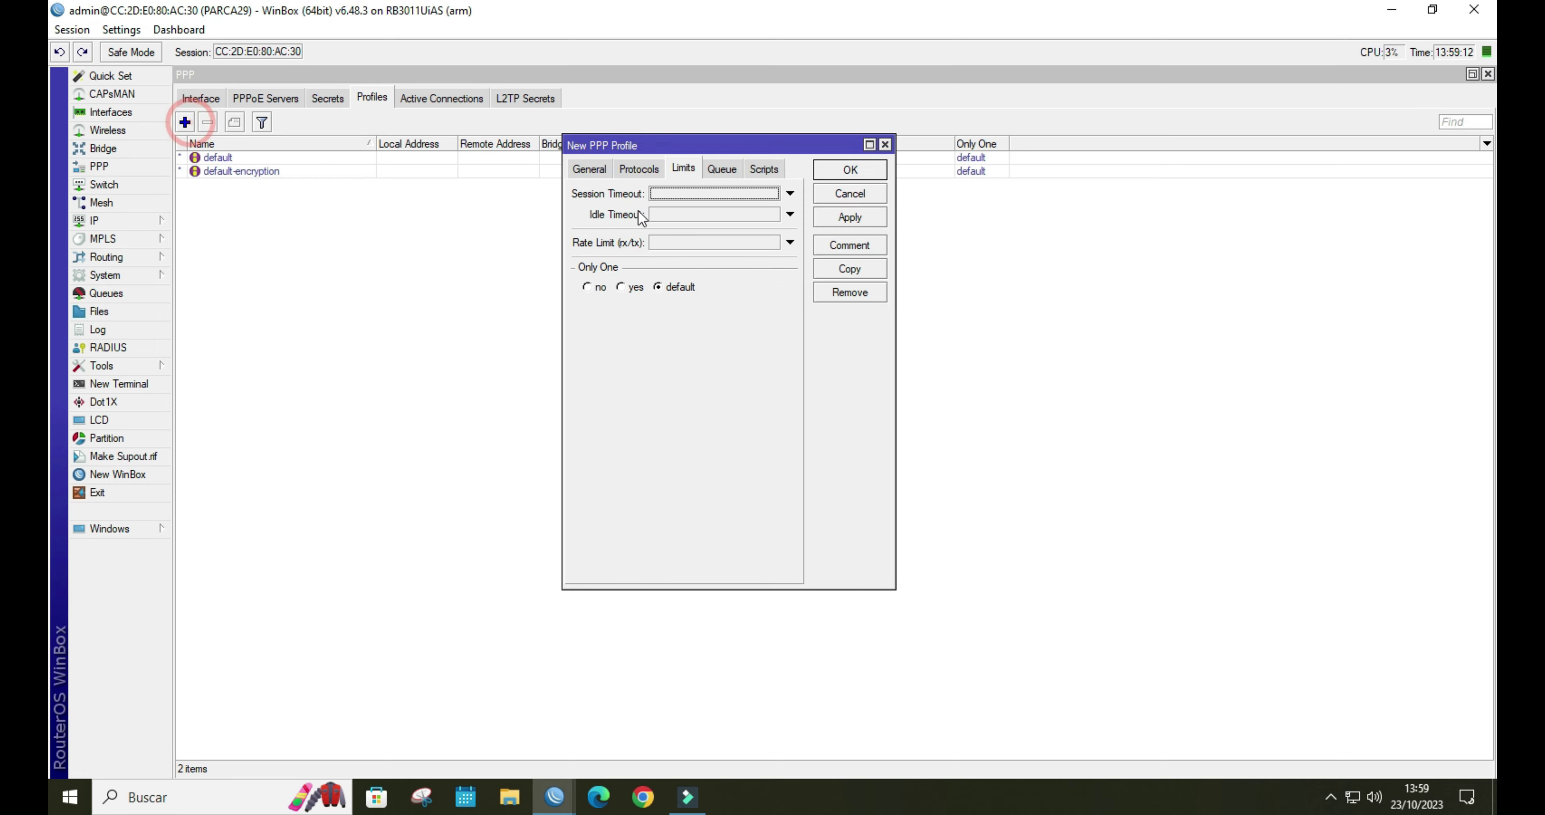
pyautogui.click(588, 169)
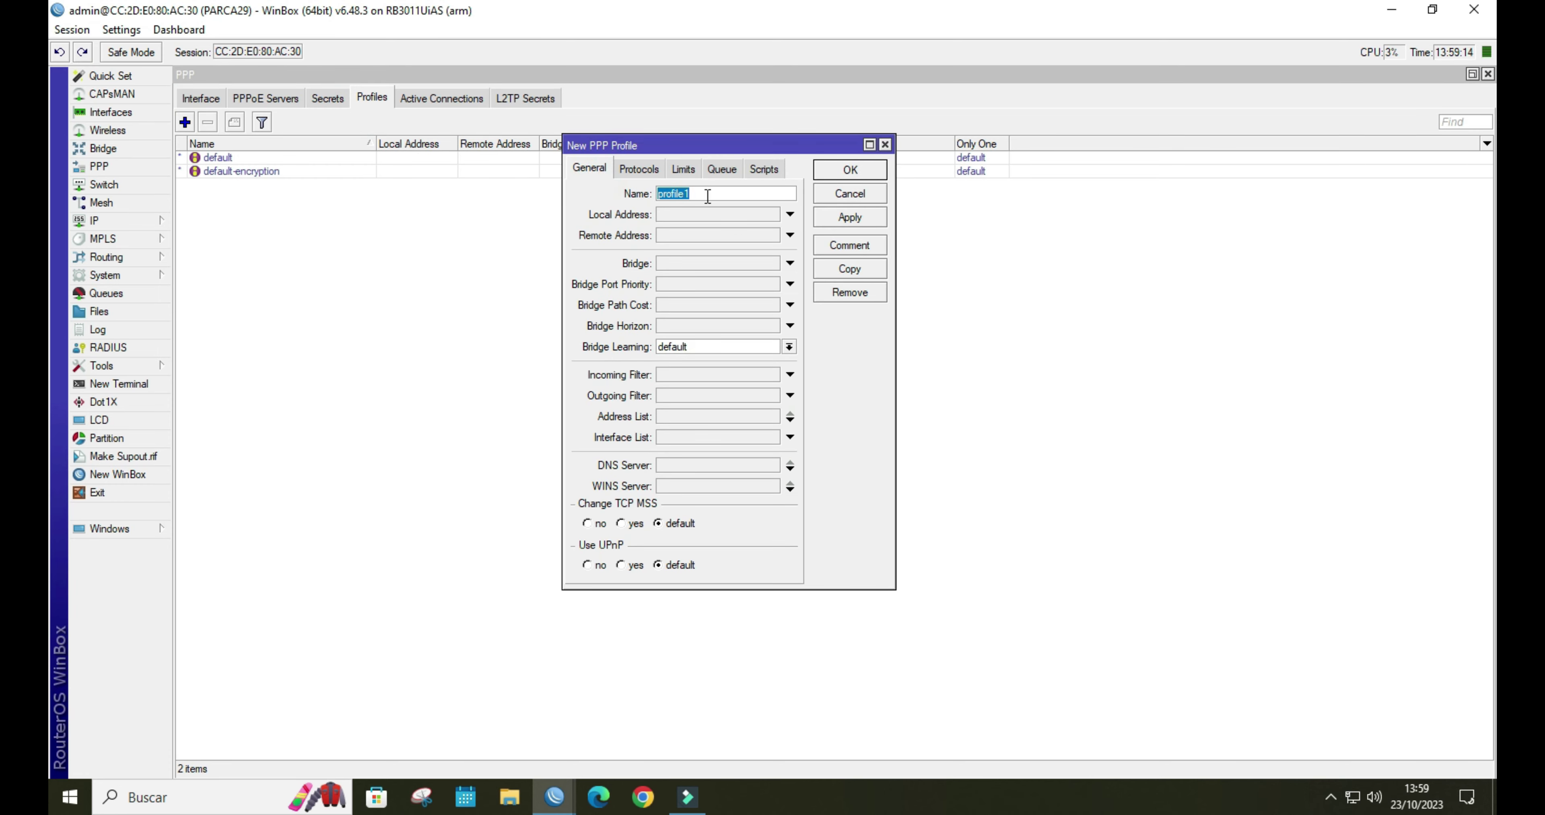
pyautogui.write('Plan de 10 Mbps')
pyautogui.click(723, 222)
pyautogui.write('10.10.')
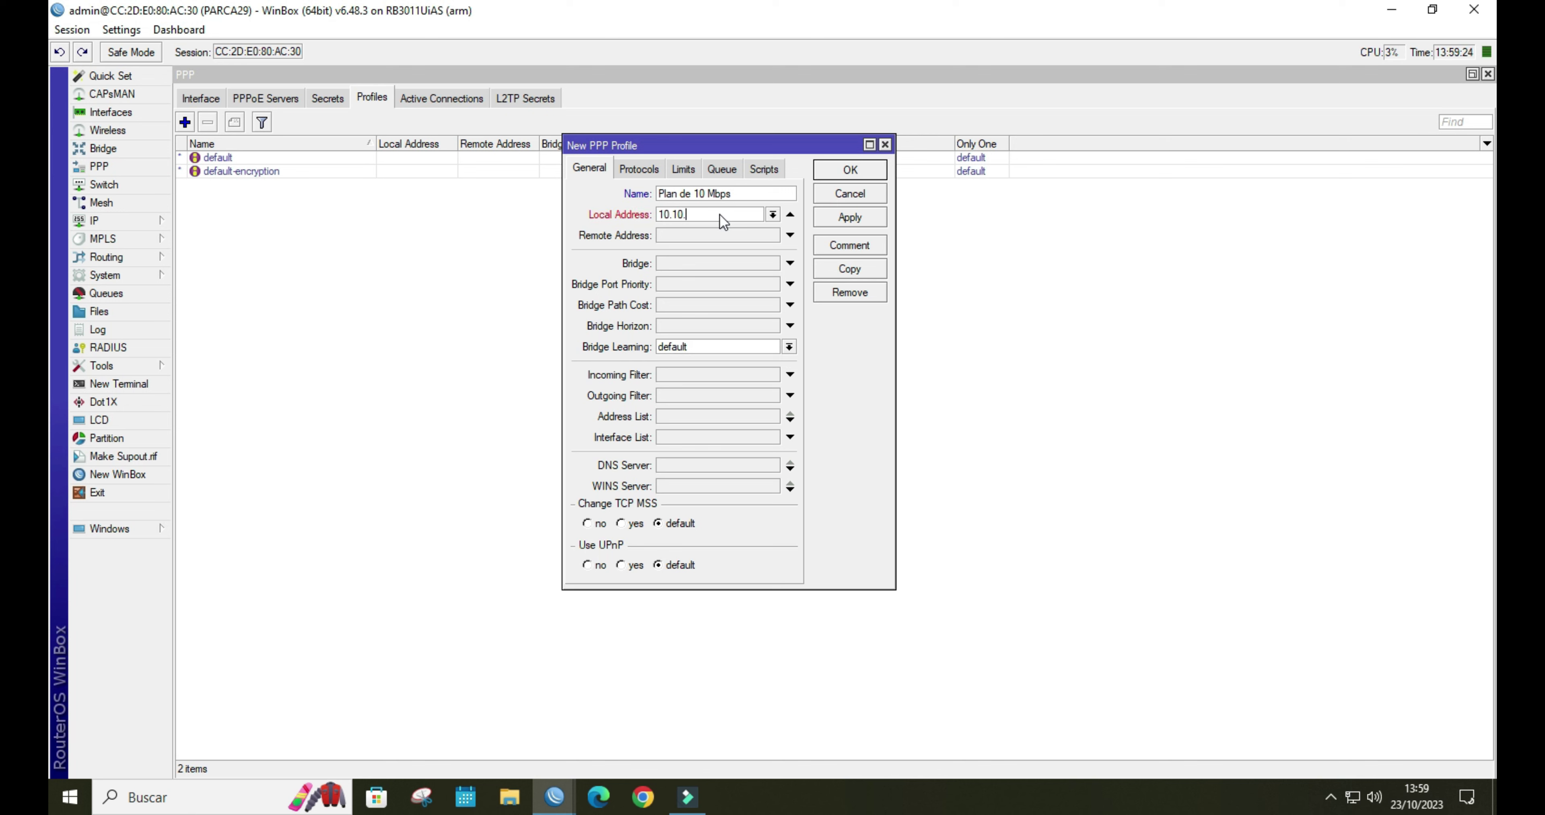
pyautogui.write('0.1')
pyautogui.click(691, 236)
pyautogui.click(773, 235)
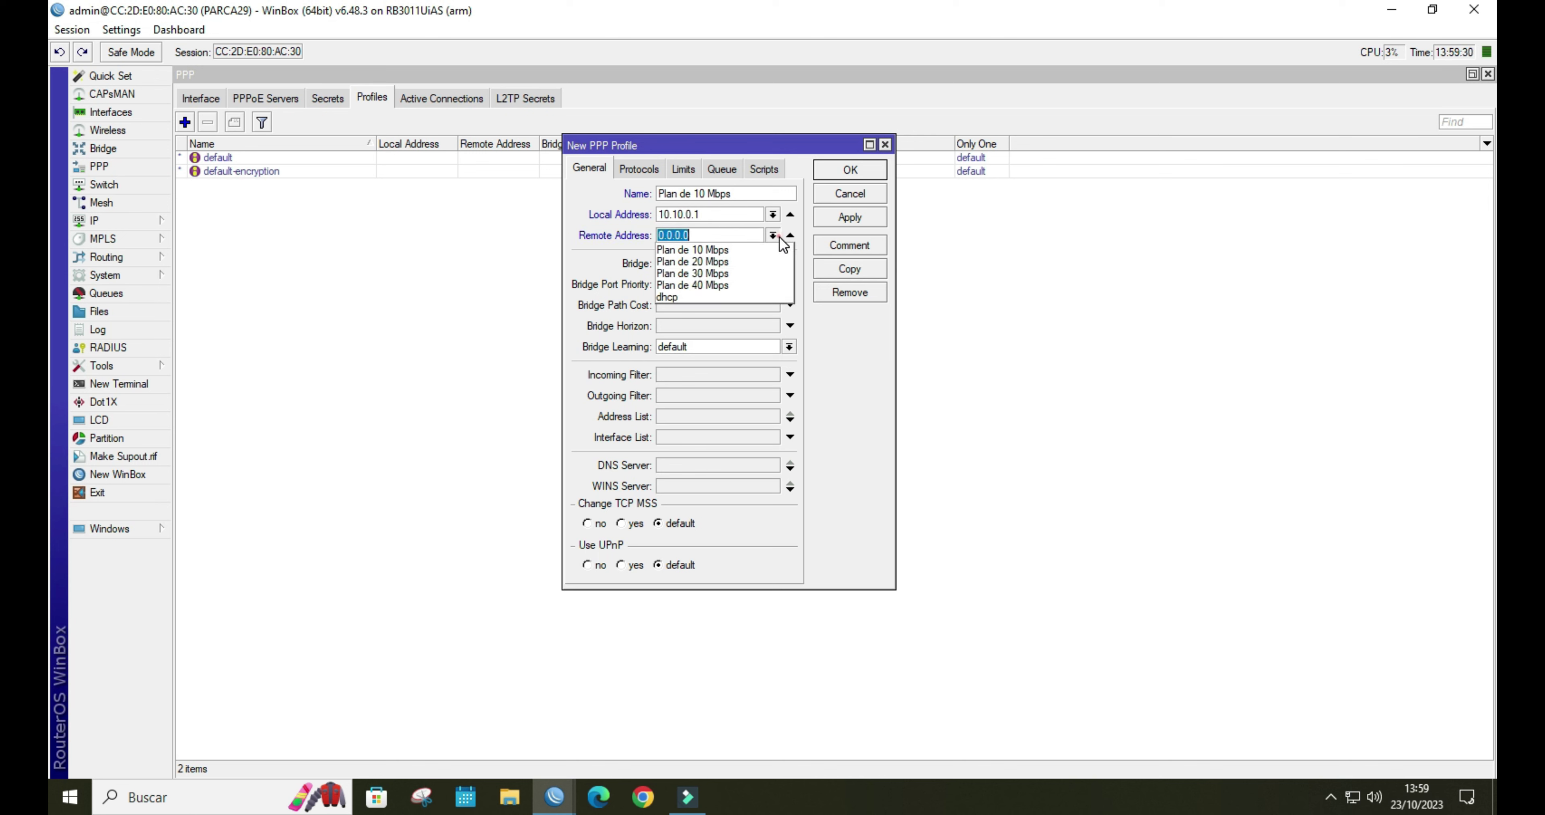
pyautogui.click(745, 250)
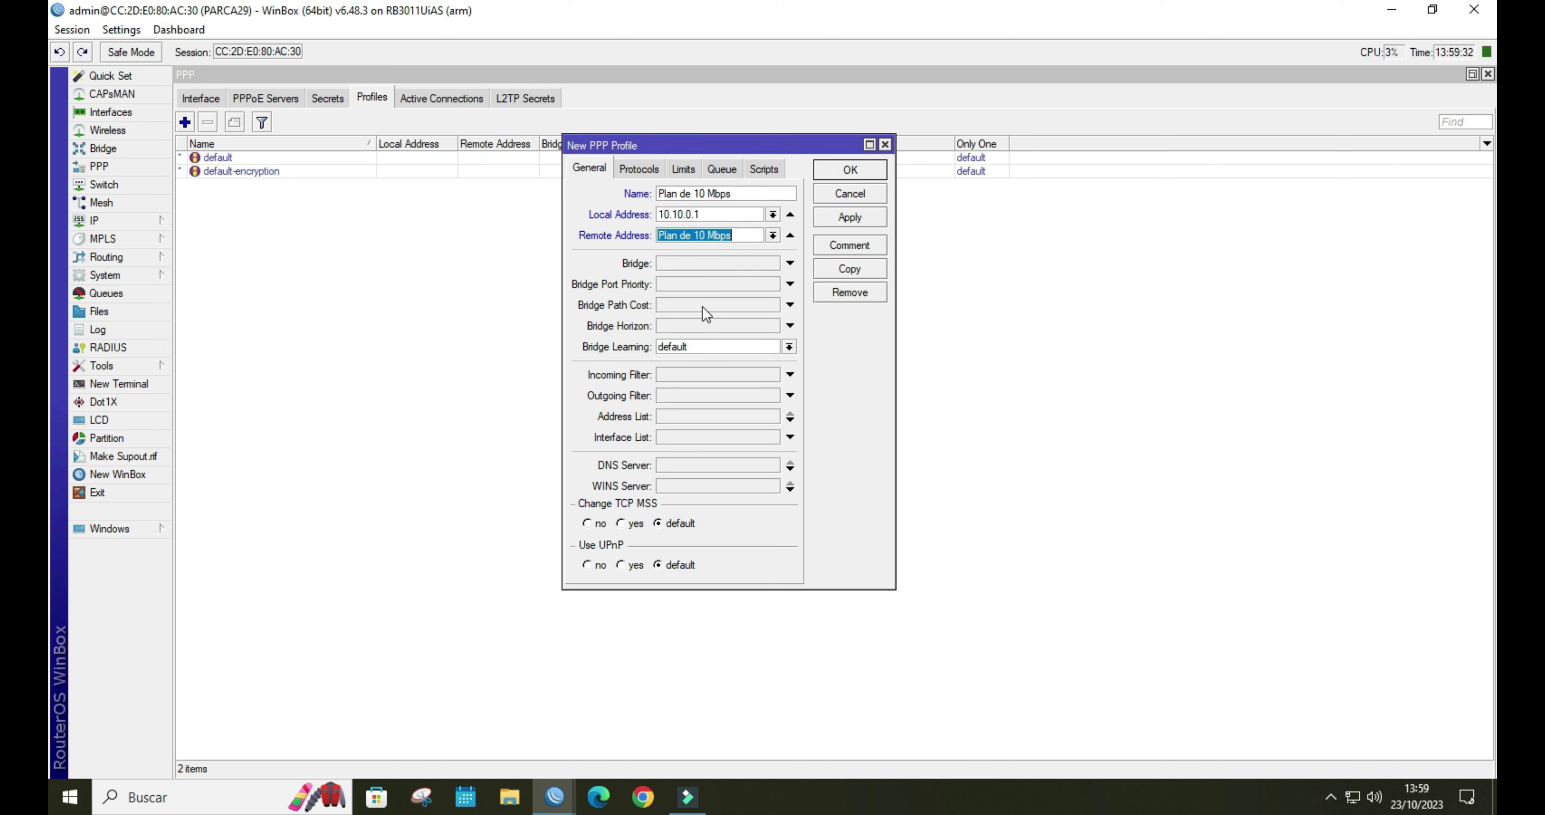
# - Add DNS servers 8.8.8.8 and 8.8.4.4 and enable UPnP on the profile
pyautogui.click(663, 464)
pyautogui.write('8.8')
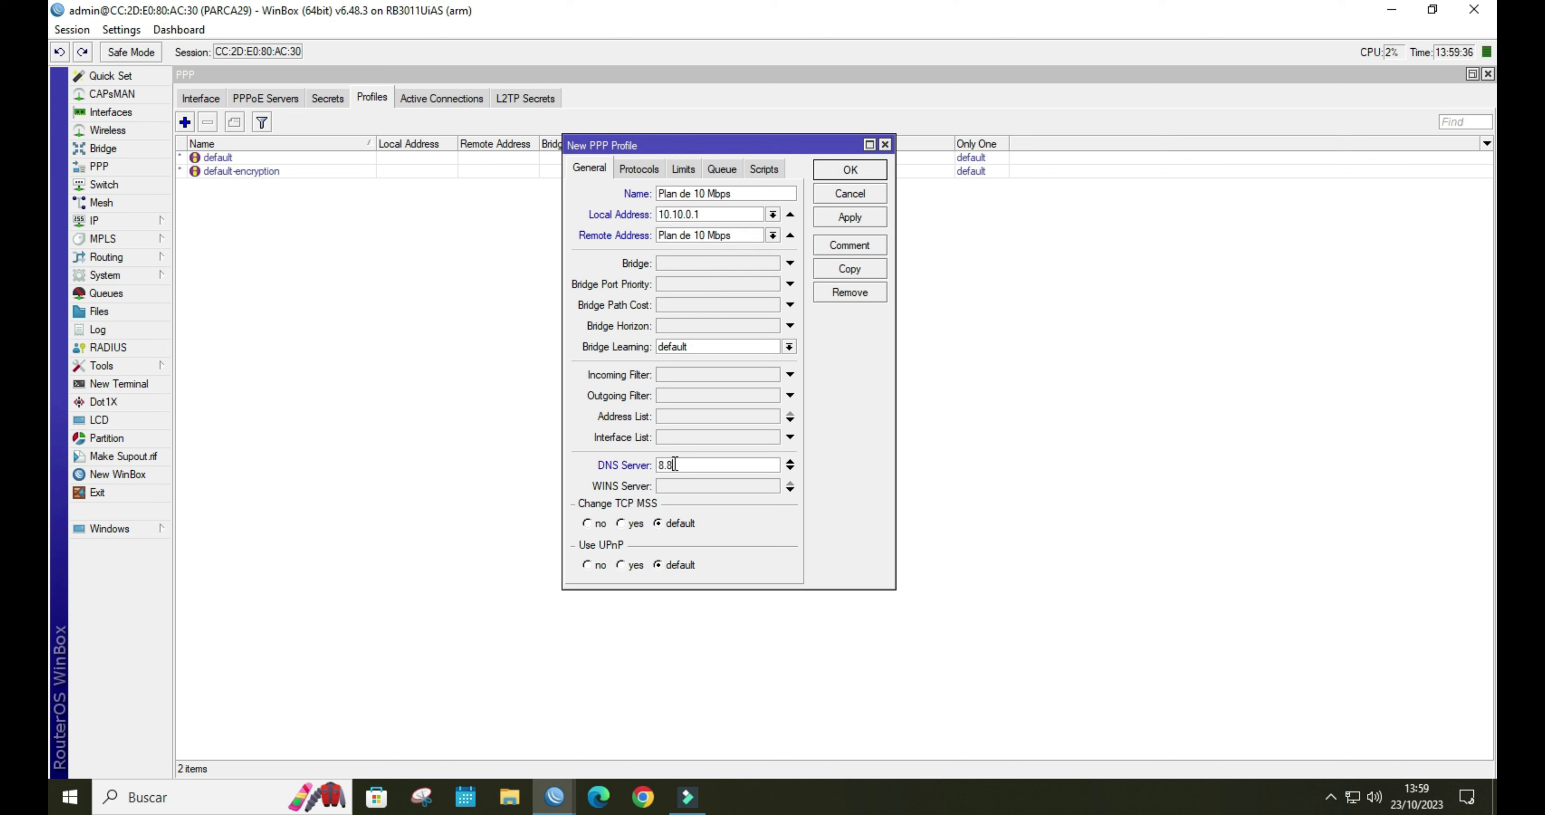
pyautogui.write('.8.8')
pyautogui.click(791, 469)
pyautogui.write('8')
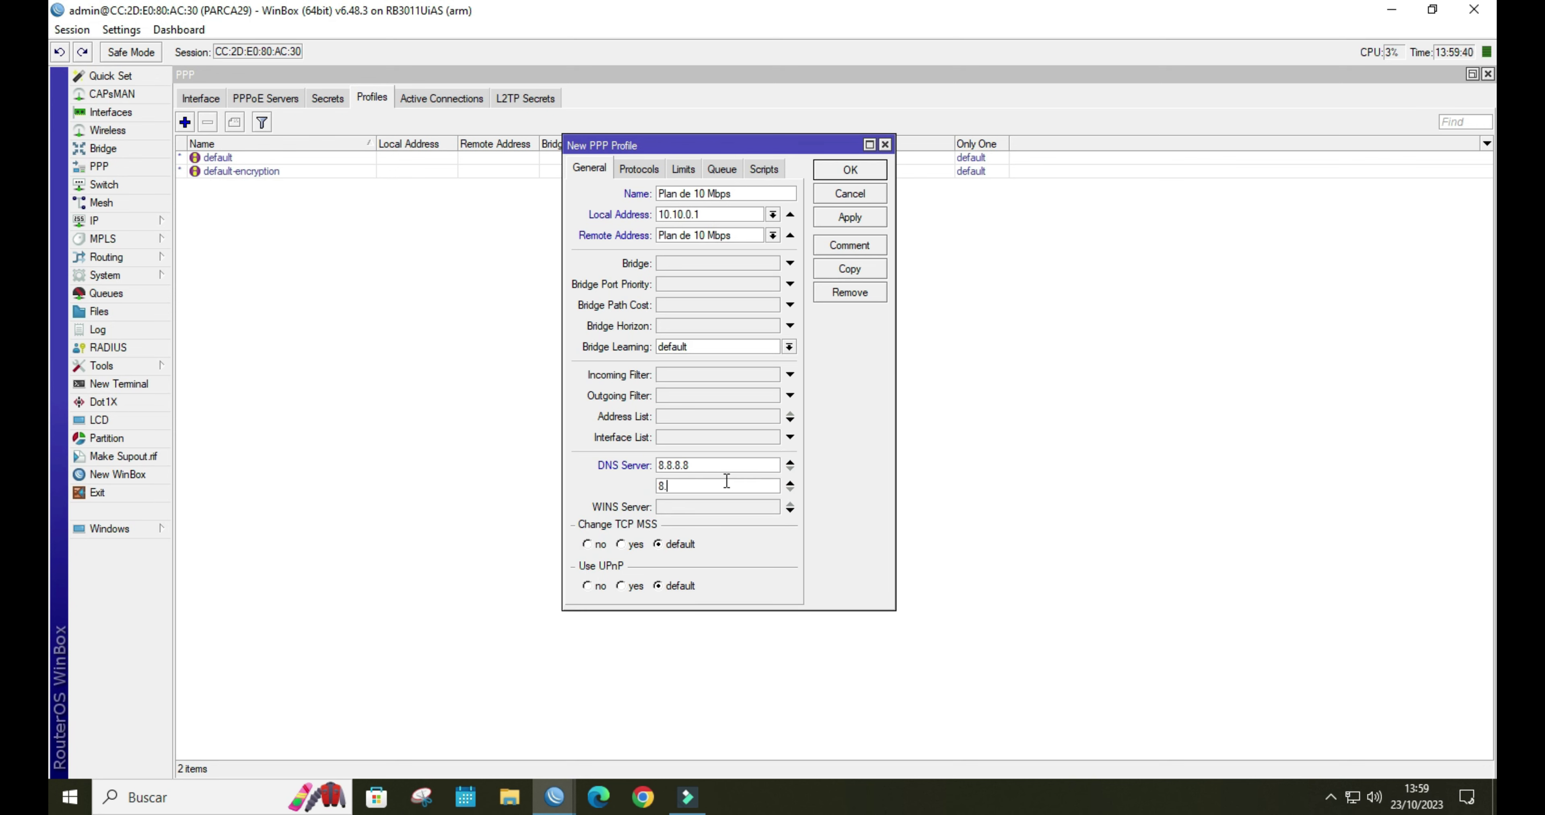
pyautogui.write('.8.4.4')
pyautogui.click(620, 585)
pyautogui.click(651, 170)
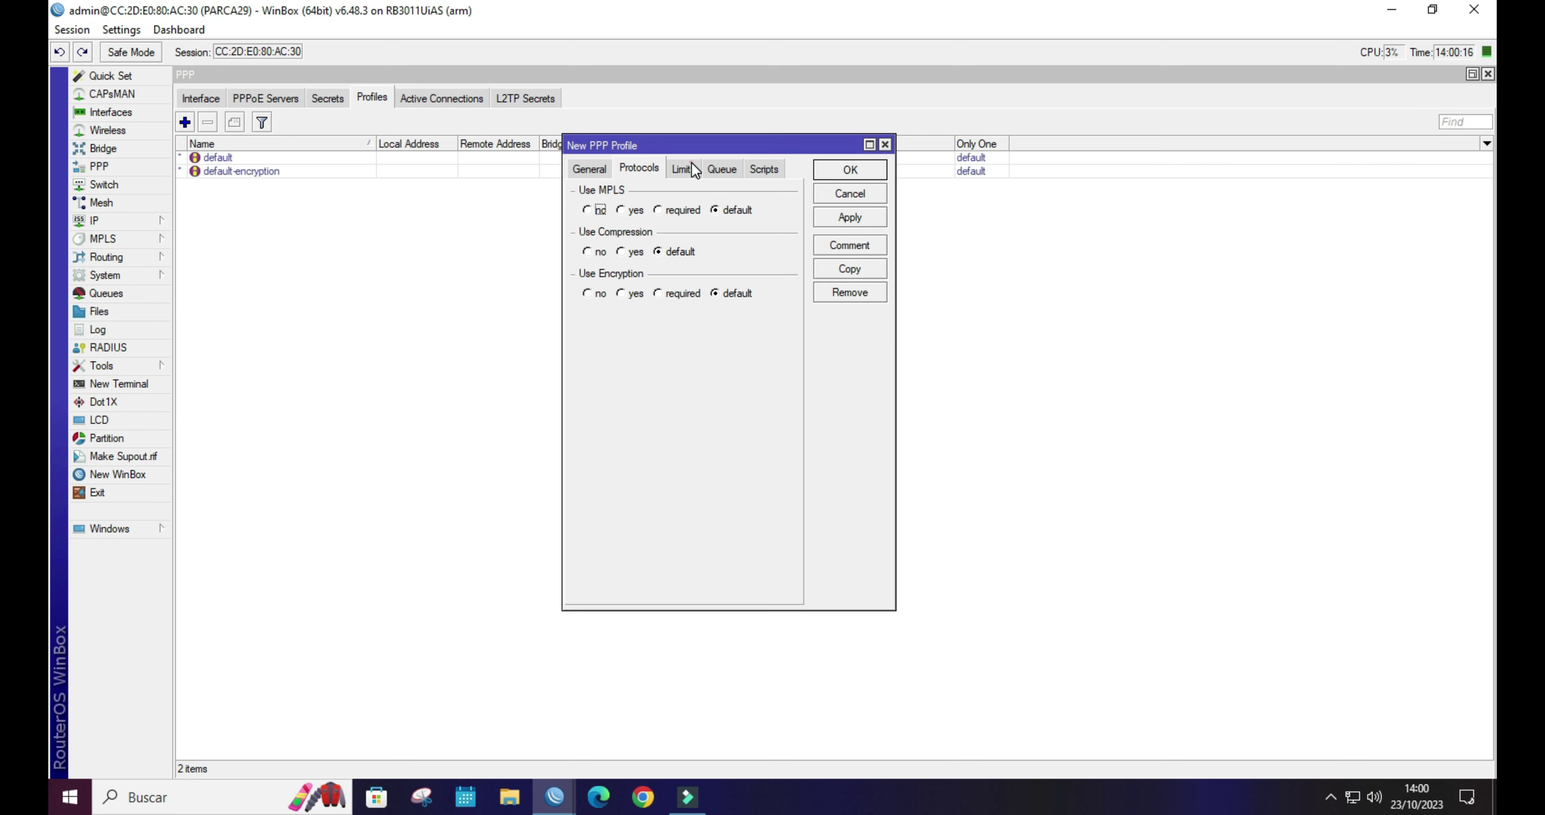
# - Enable encryption, allow only one session, set a 10M/10M rate limit, and save the profile
pyautogui.click(683, 168)
pyautogui.click(639, 169)
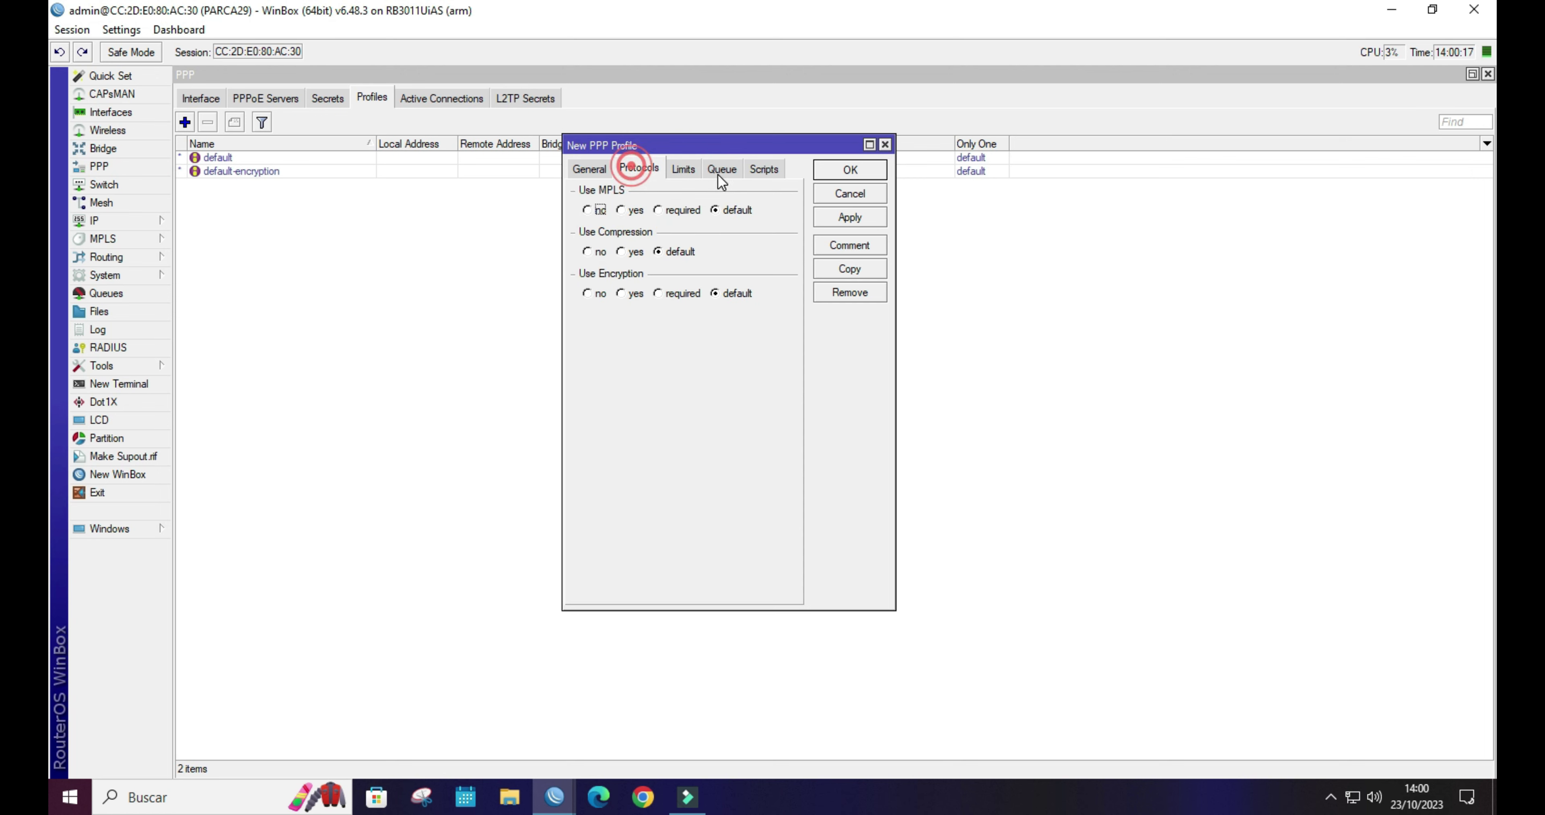
pyautogui.click(628, 293)
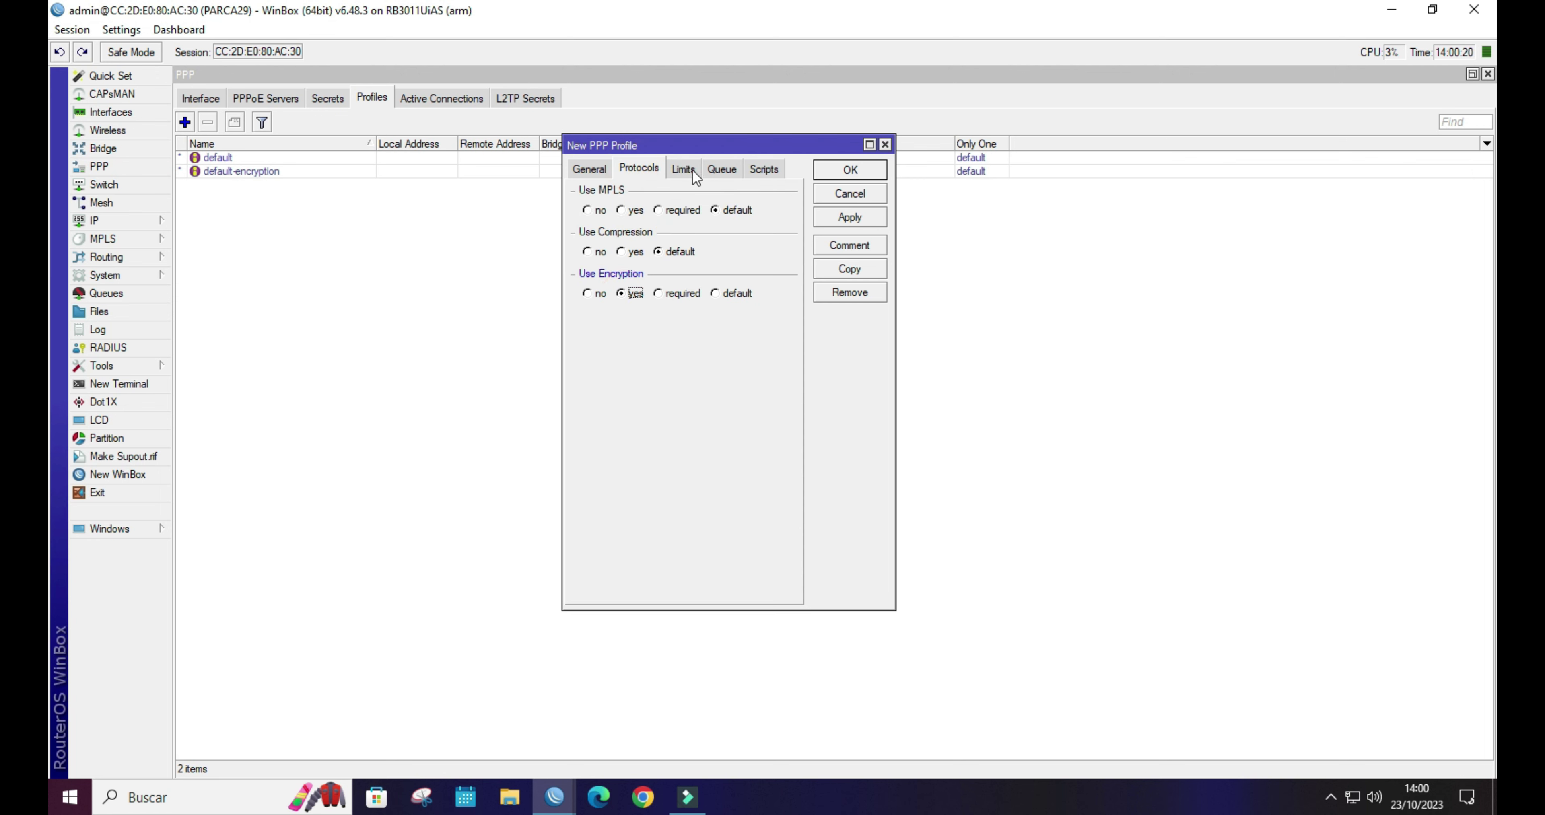
pyautogui.click(690, 171)
pyautogui.click(625, 289)
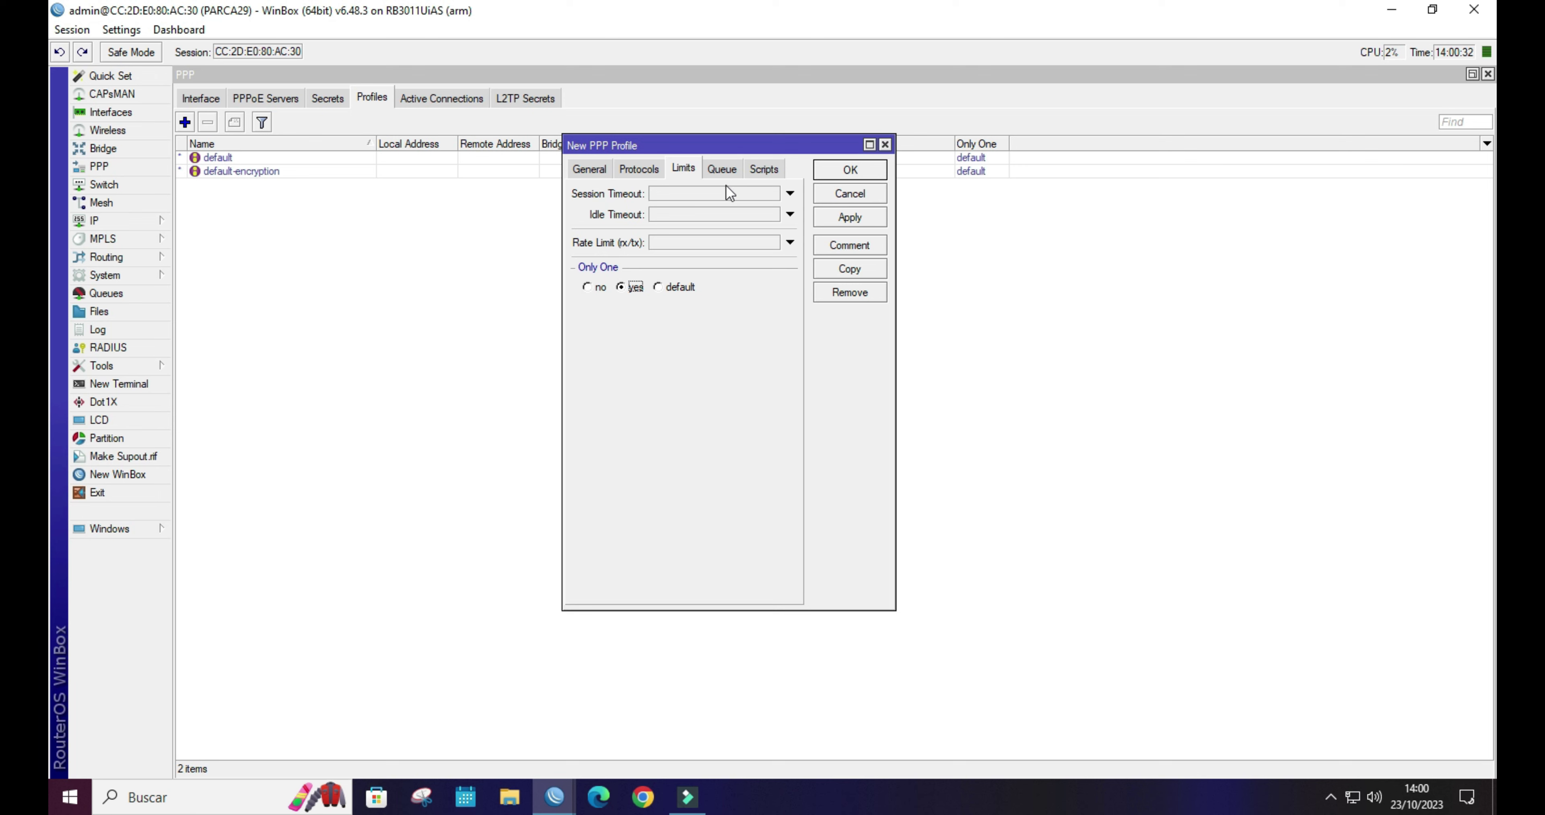
pyautogui.click(697, 237)
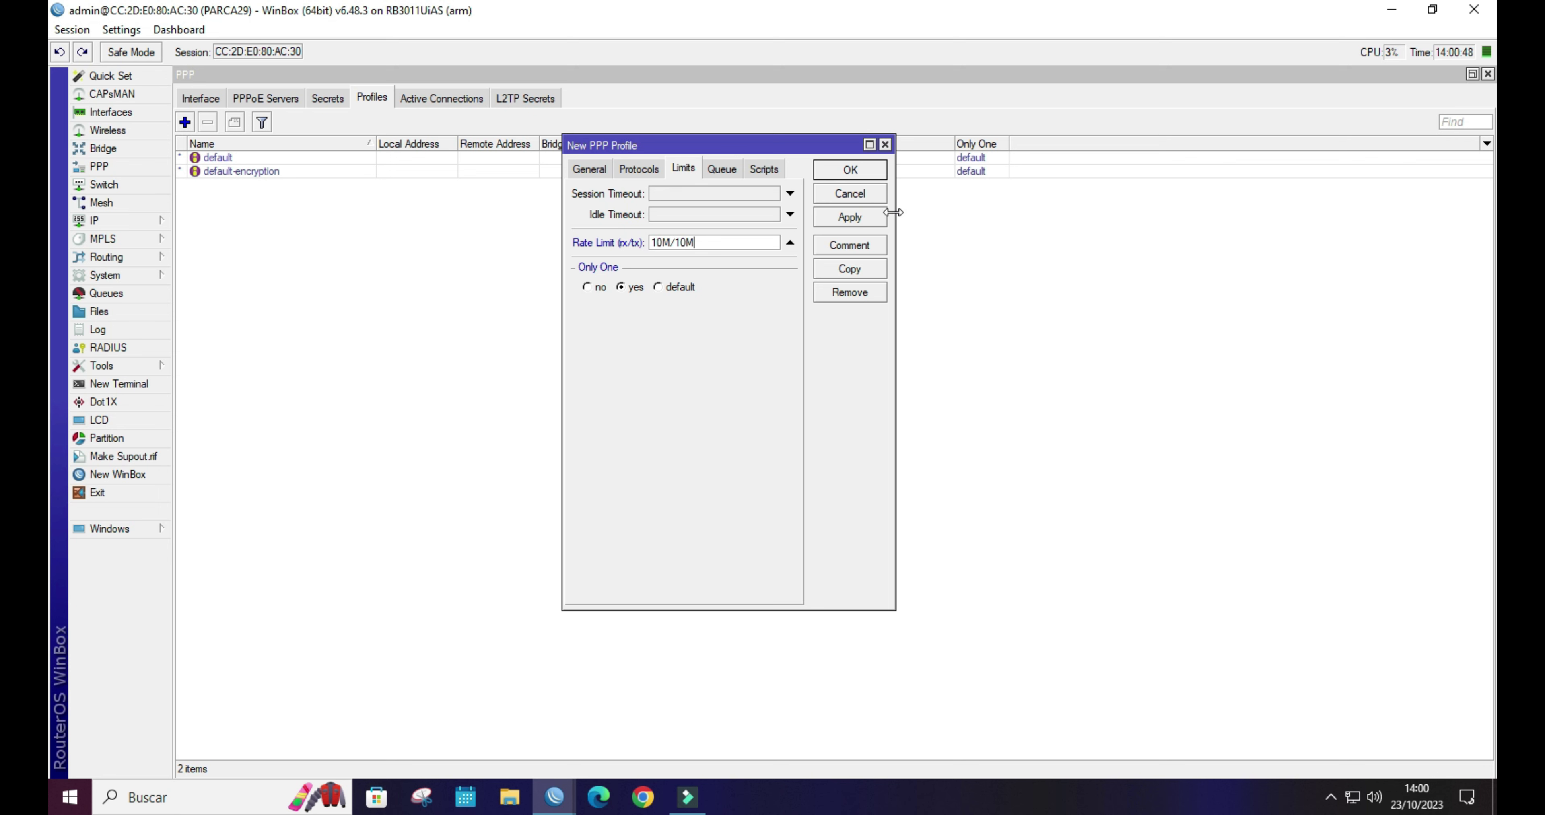
pyautogui.click(859, 220)
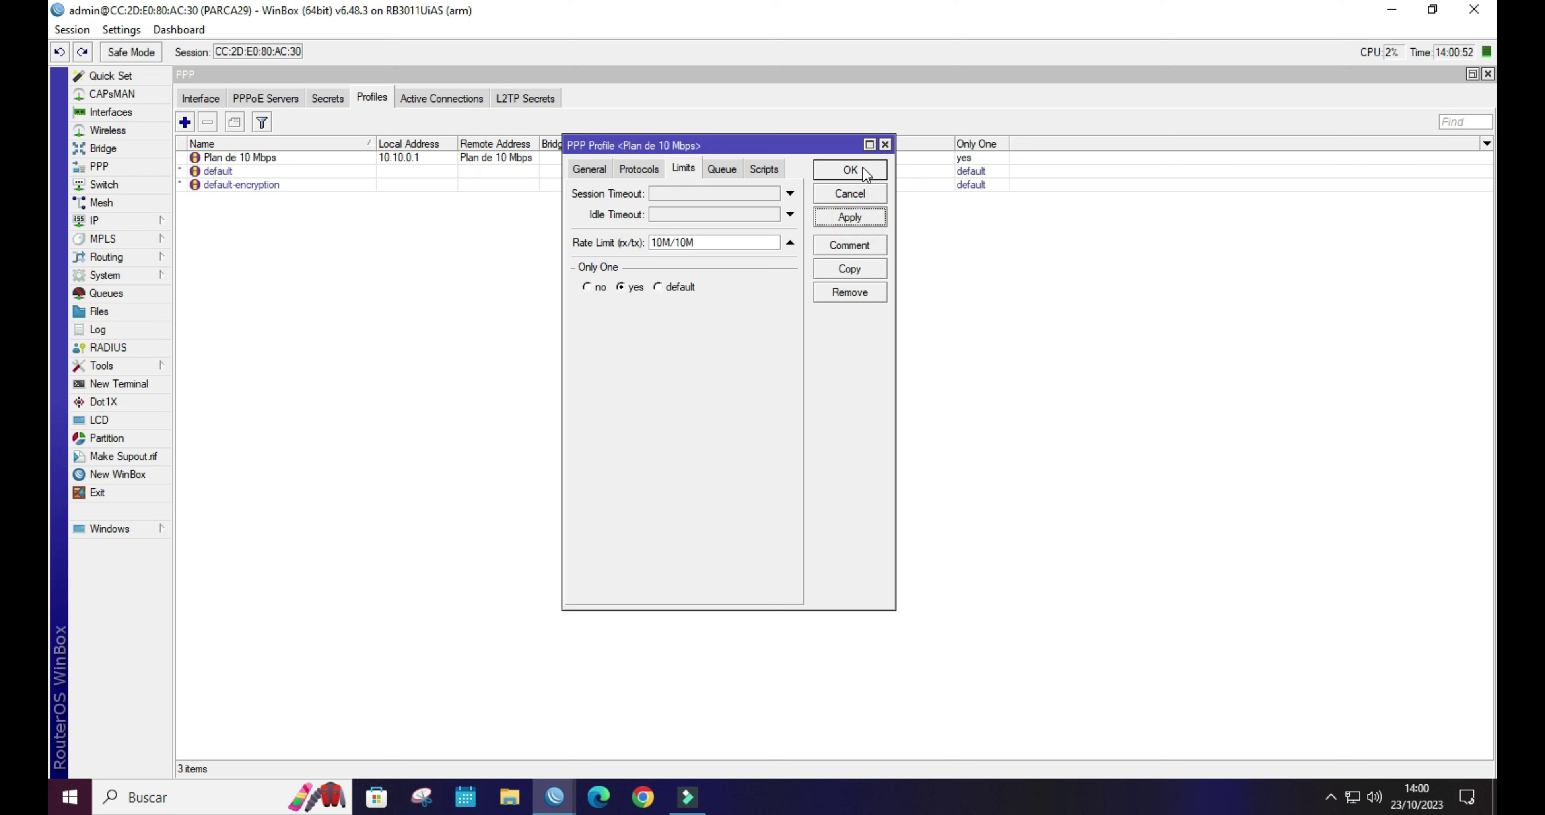
pyautogui.click(862, 168)
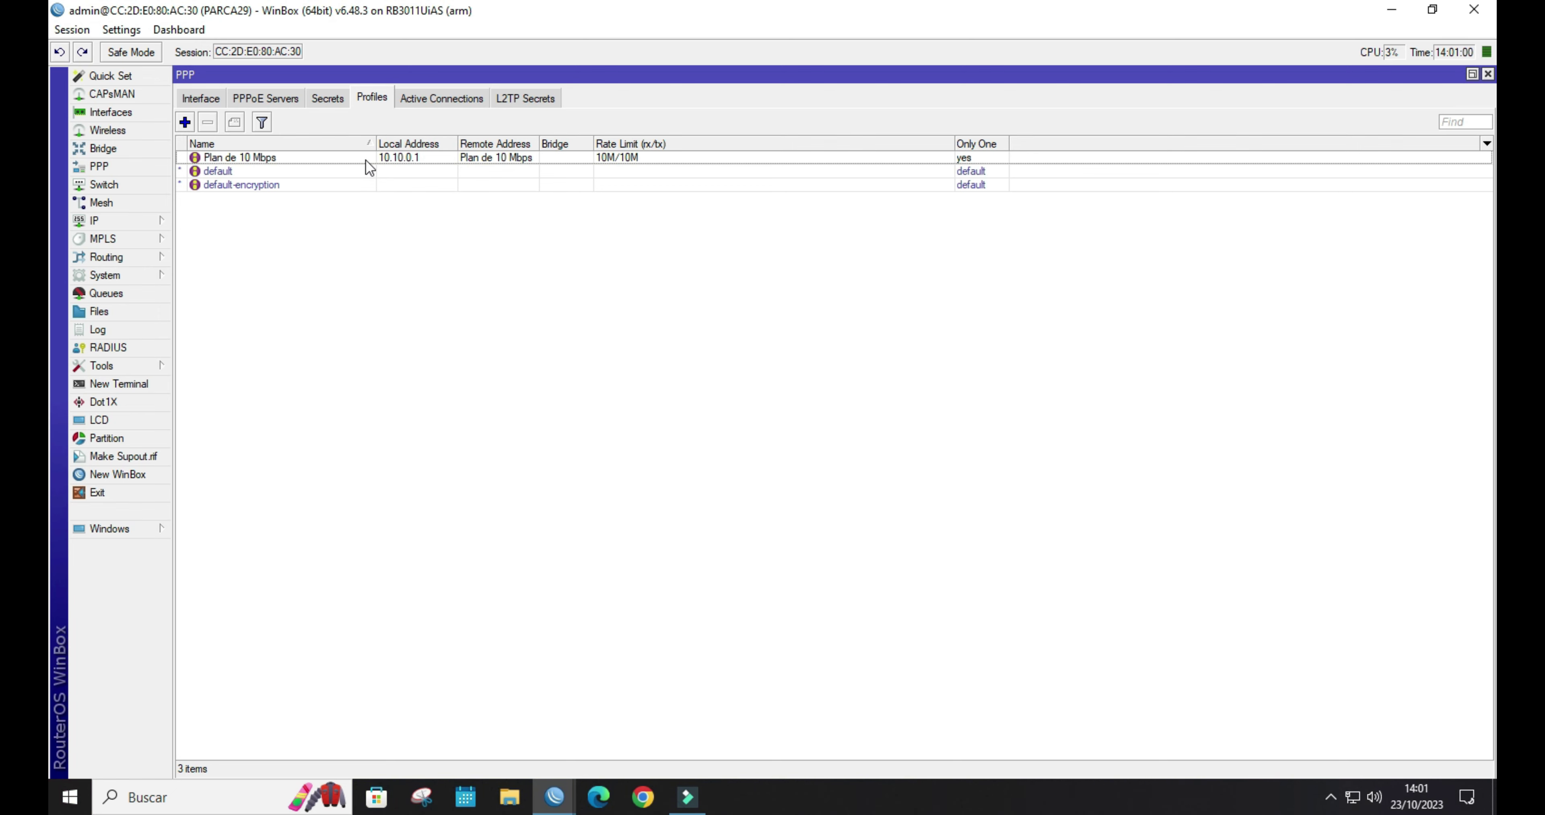
# - Copy the Plan de 10 Mbps profile, rename it 'Plan de 20 Mbps' and use the Plan de 20 Mbps pool
pyautogui.doubleClick(416, 156)
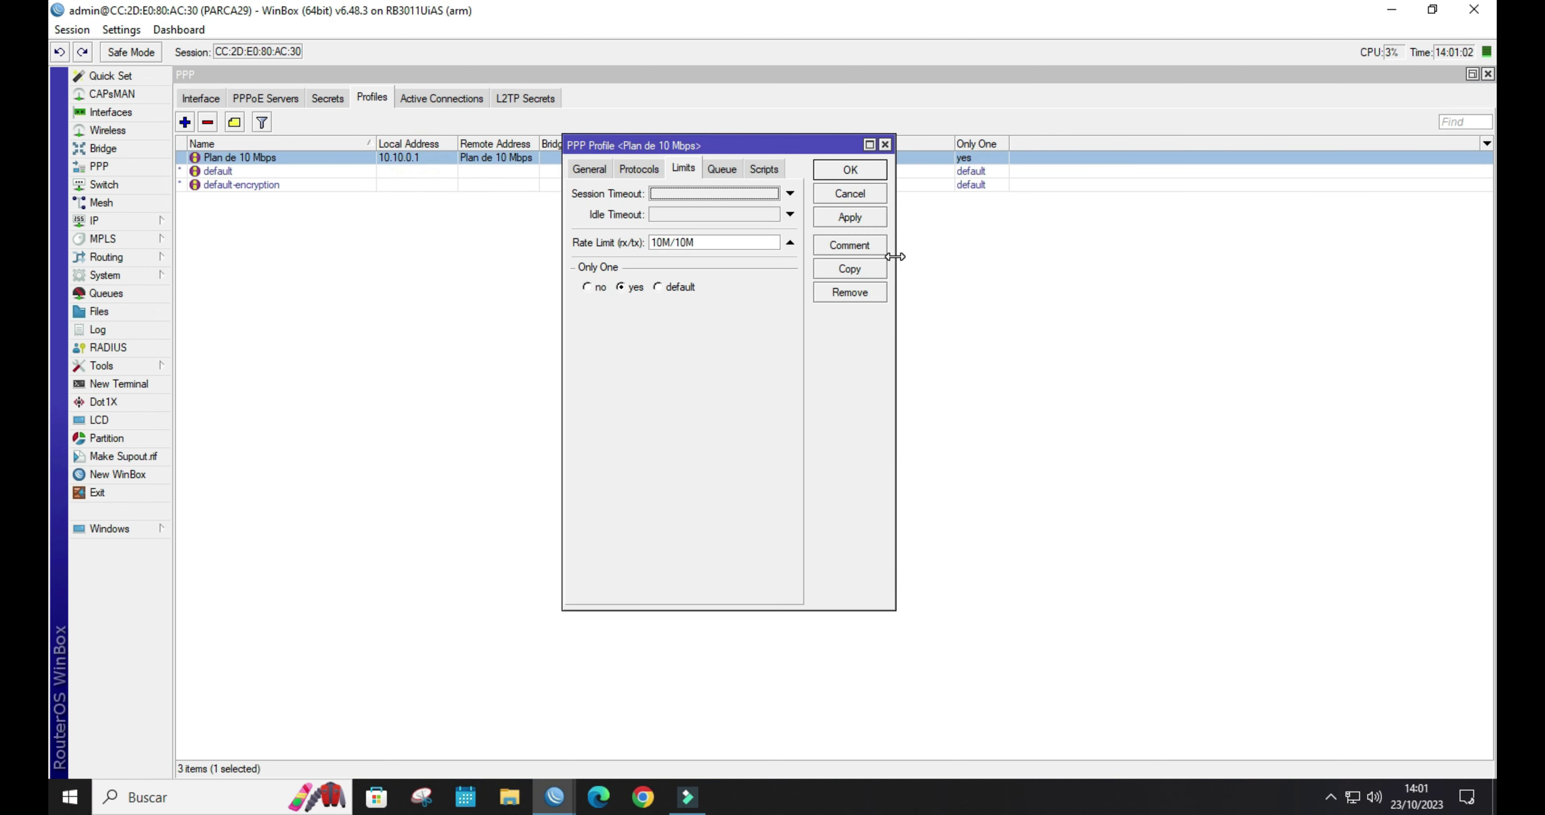
pyautogui.click(849, 269)
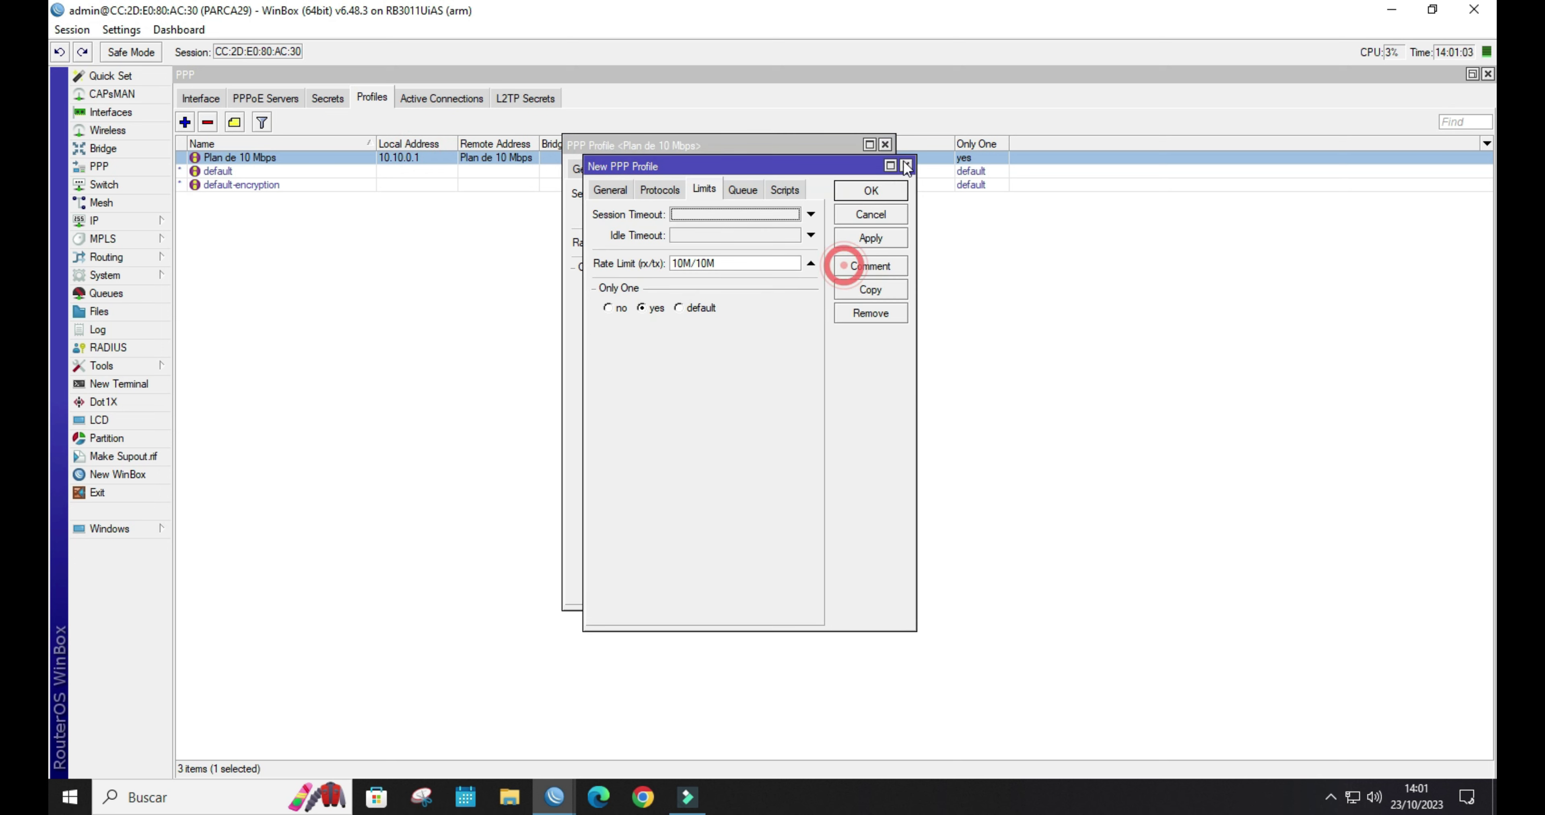
pyautogui.click(886, 145)
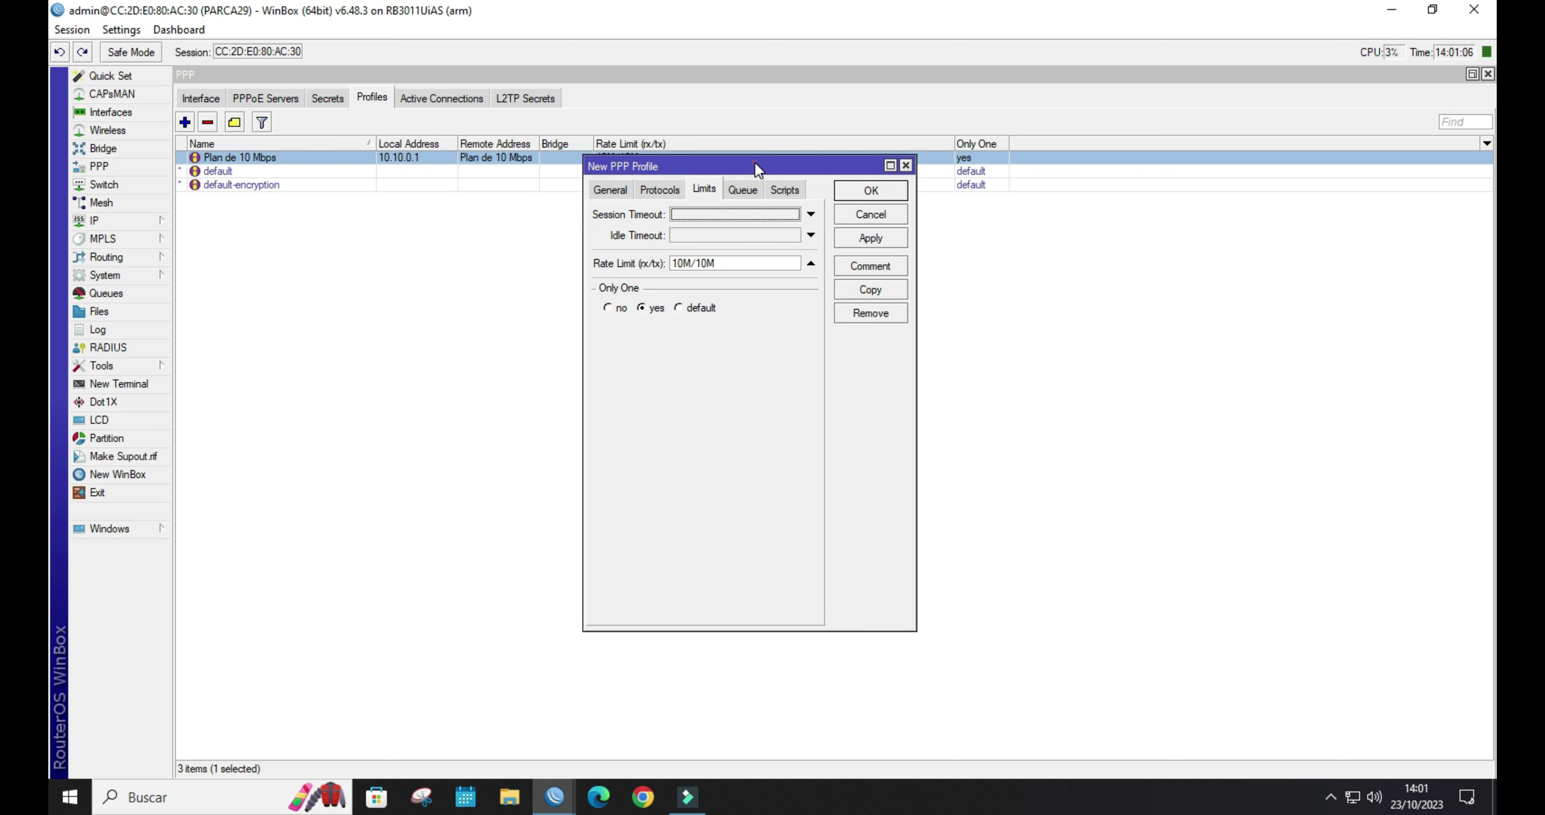
pyautogui.moveTo(754, 162); pyautogui.dragTo(995, 161)
pyautogui.click(860, 193)
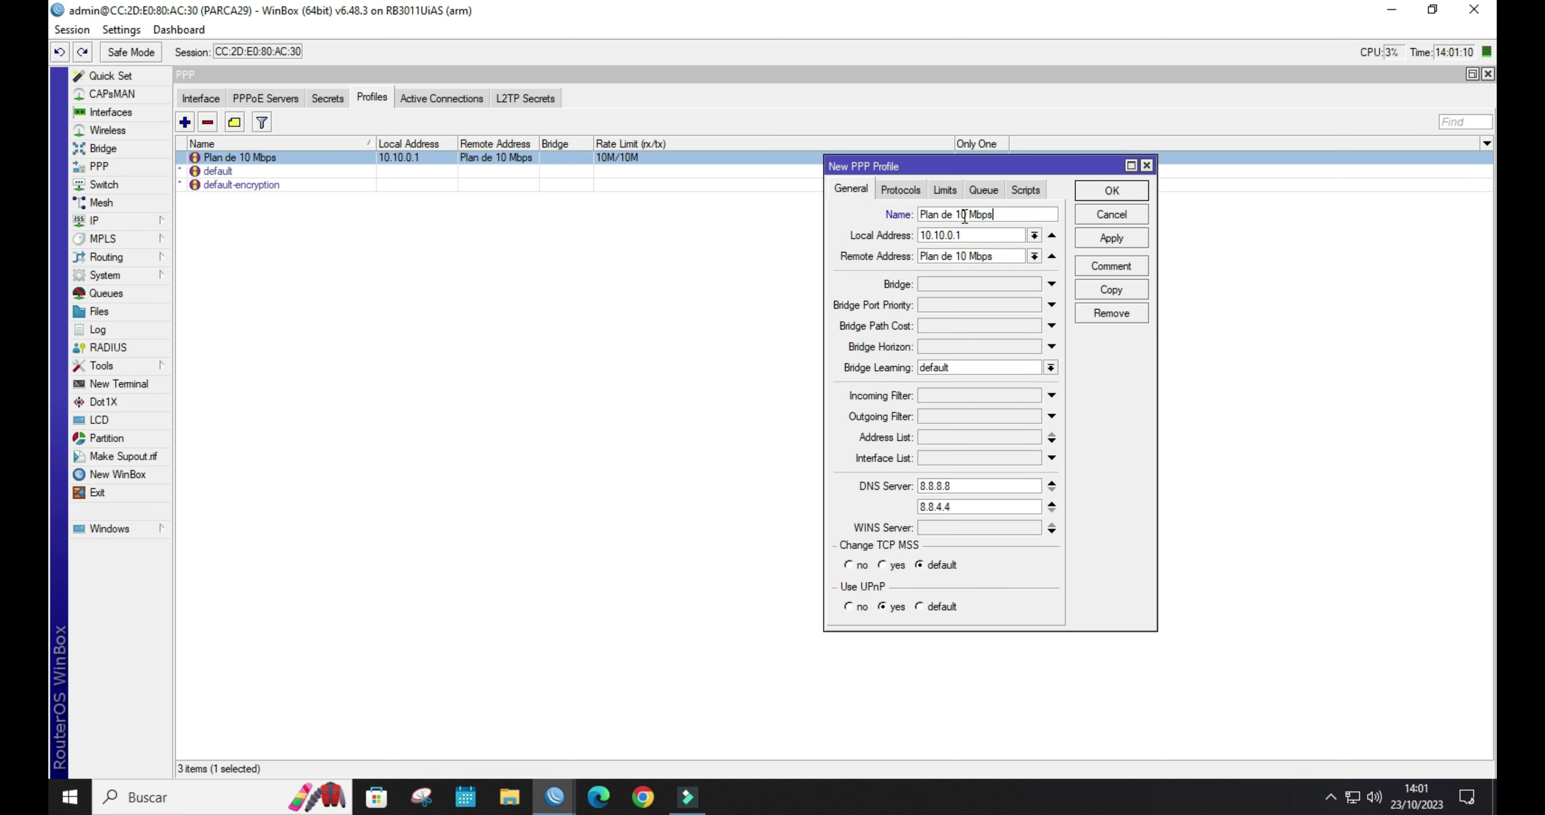
pyautogui.click(967, 214)
pyautogui.doubleClick(960, 214)
pyautogui.write('20')
pyautogui.click(1034, 256)
pyautogui.click(1000, 278)
# - Change the copied profile's rate limit to 20M/20M and save it
pyautogui.click(900, 190)
pyautogui.click(941, 188)
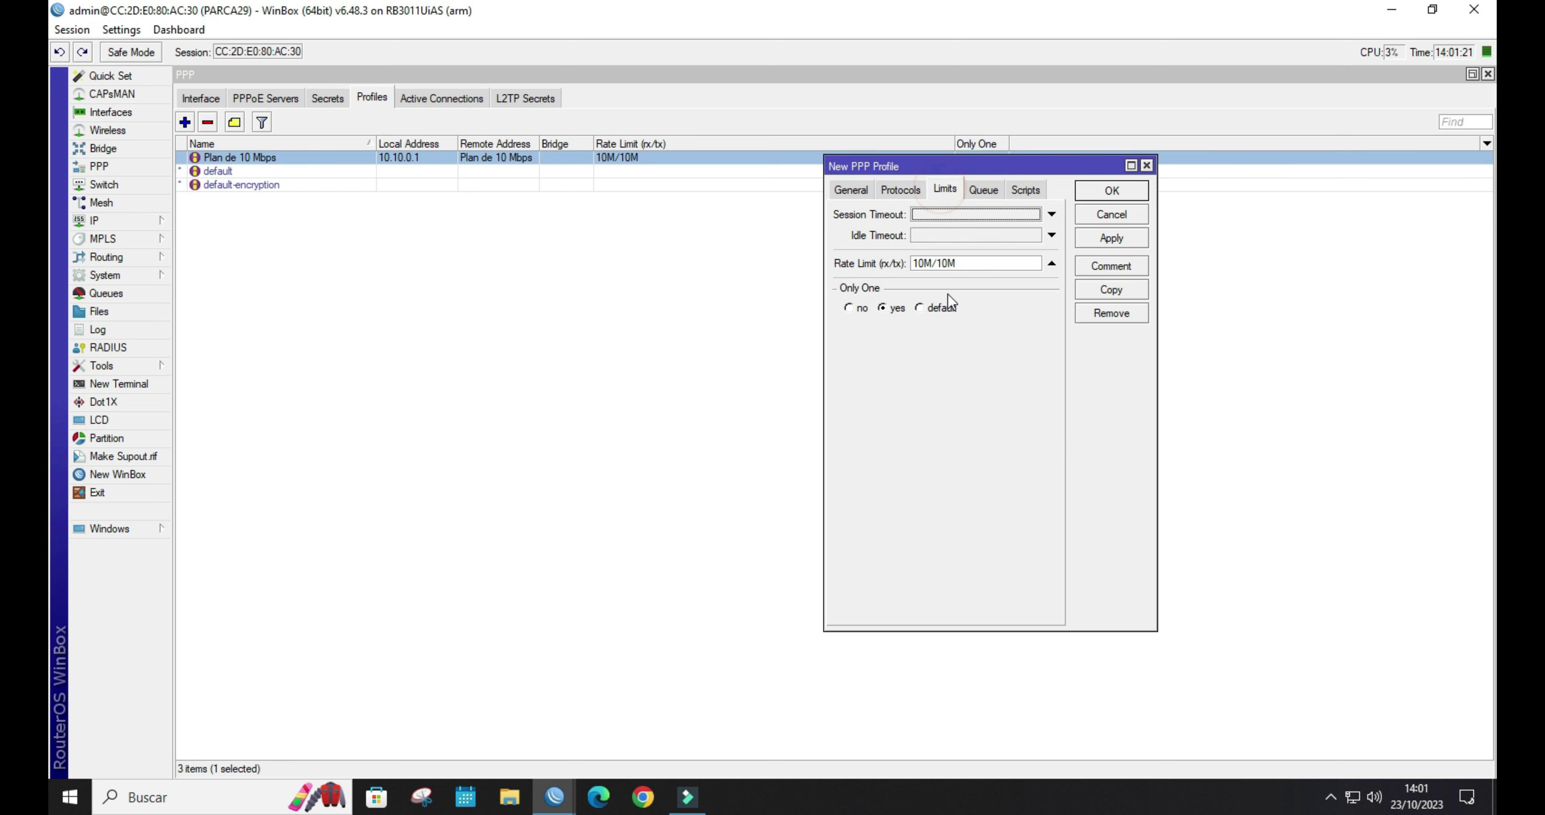
pyautogui.click(923, 266)
pyautogui.press('BackSpace')
pyautogui.write('2')
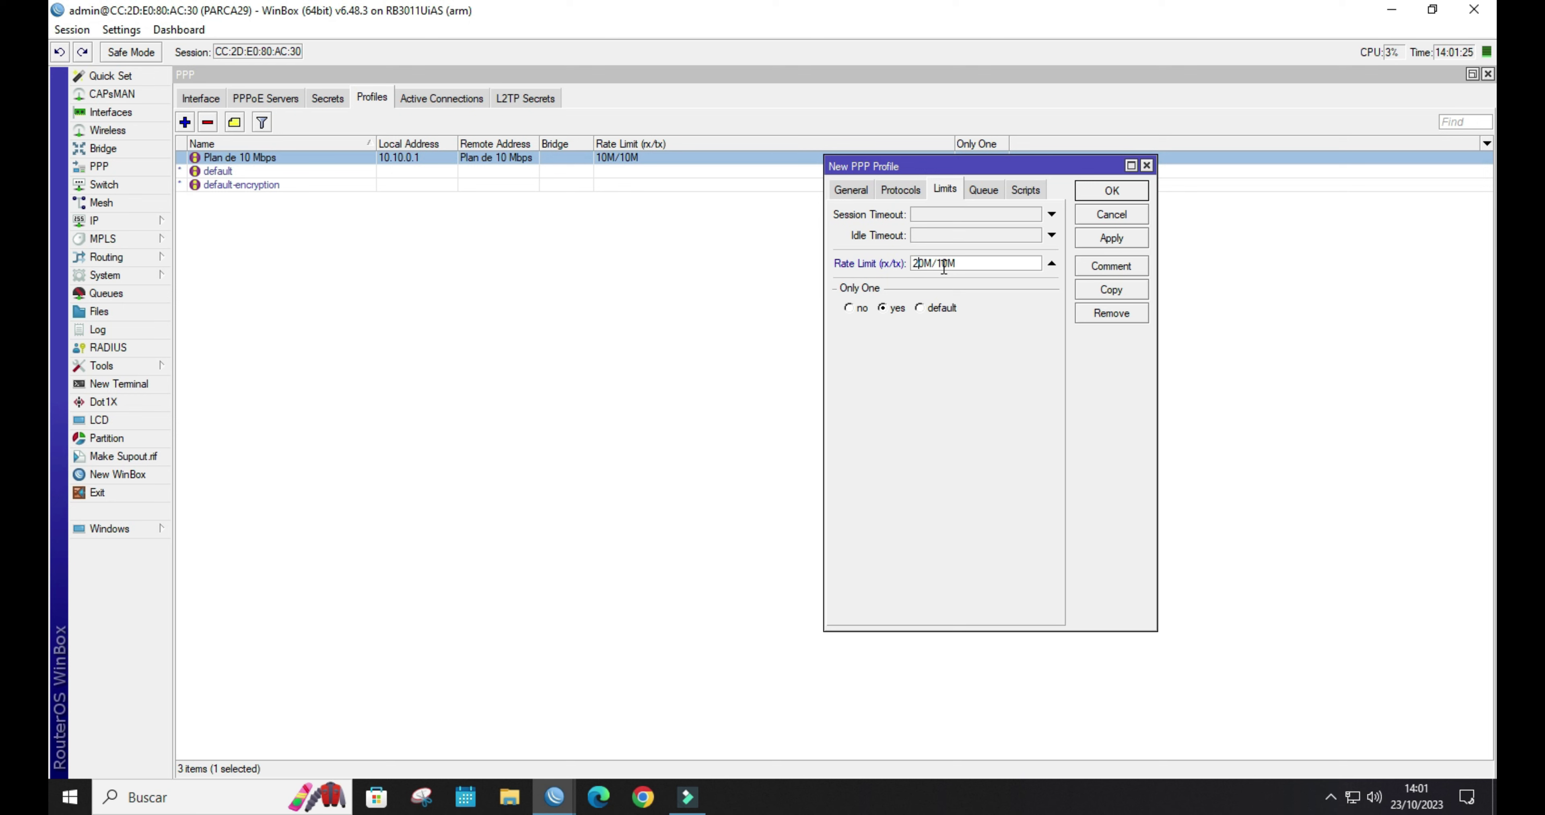
pyautogui.click(942, 265)
pyautogui.press('BackSpace')
pyautogui.write('2')
pyautogui.click(1139, 240)
pyautogui.click(1139, 190)
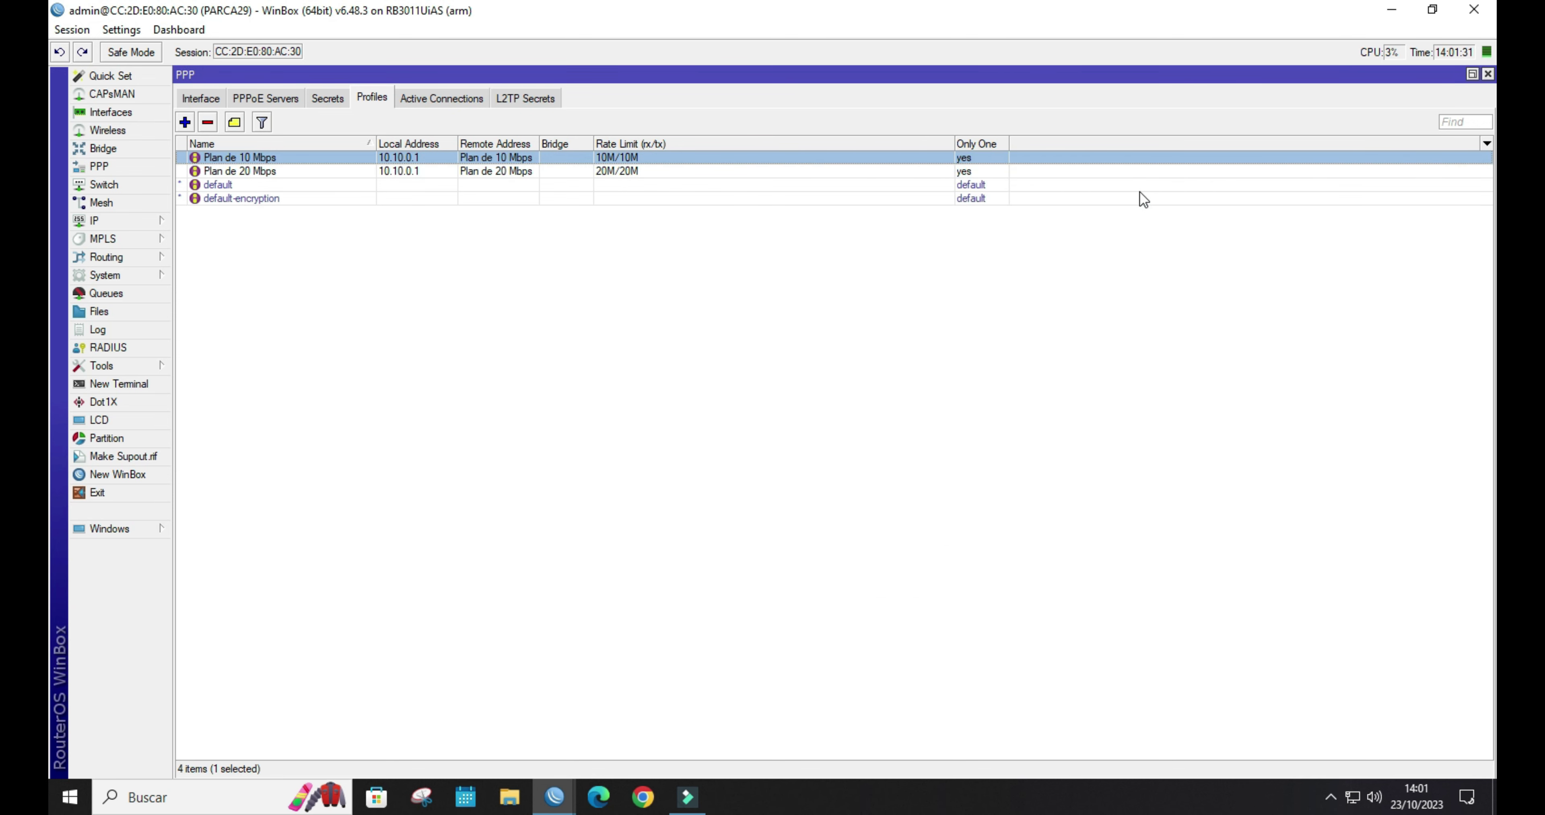
# - Copy the Plan de 20 Mbps profile as Plan de 30 Mbps using the Plan de 30 Mbps remote pool
pyautogui.doubleClick(246, 173)
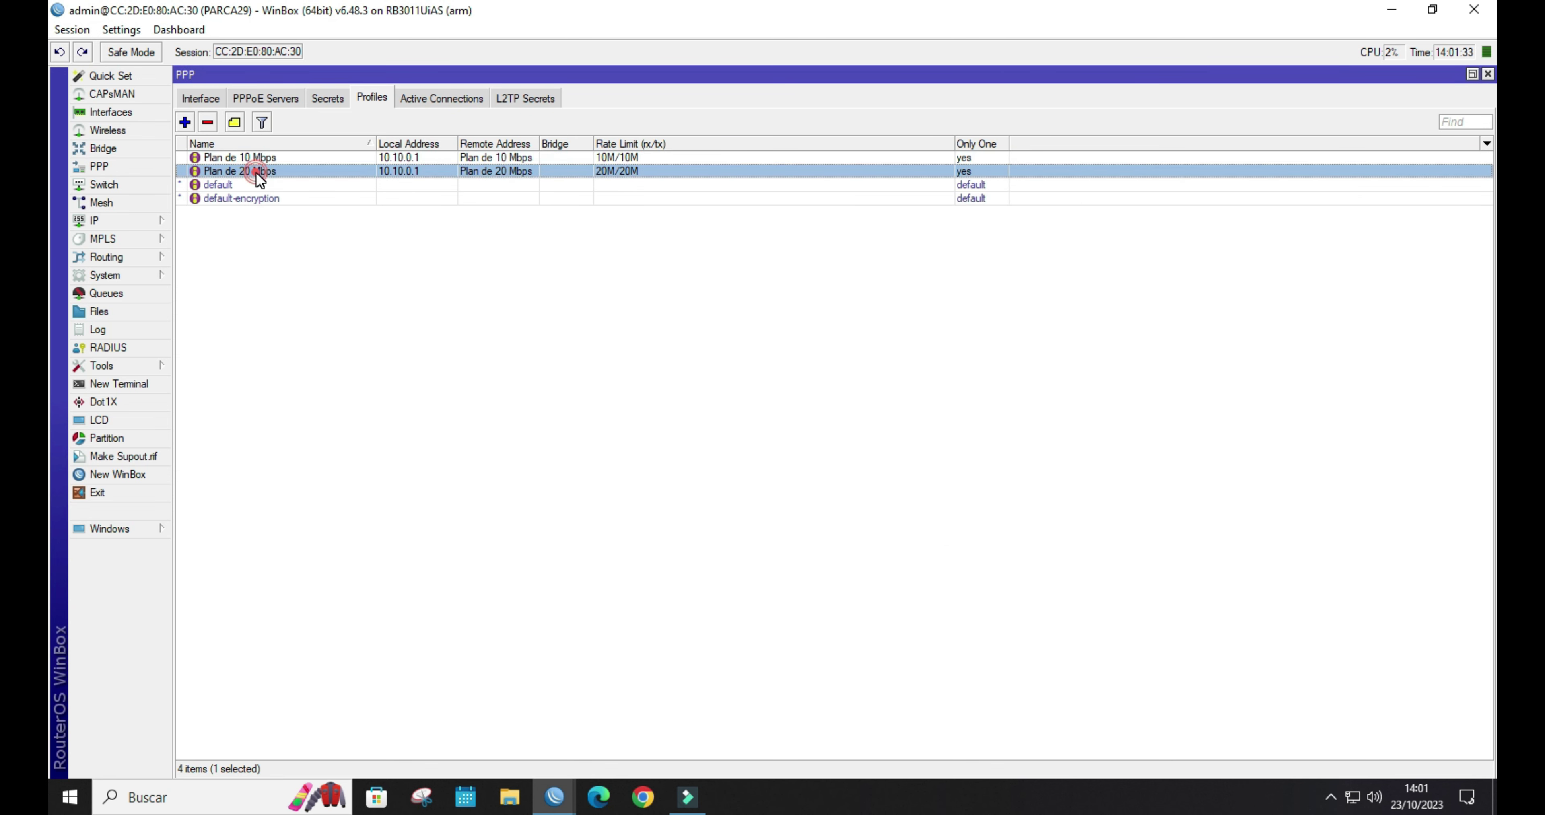
pyautogui.click(1122, 294)
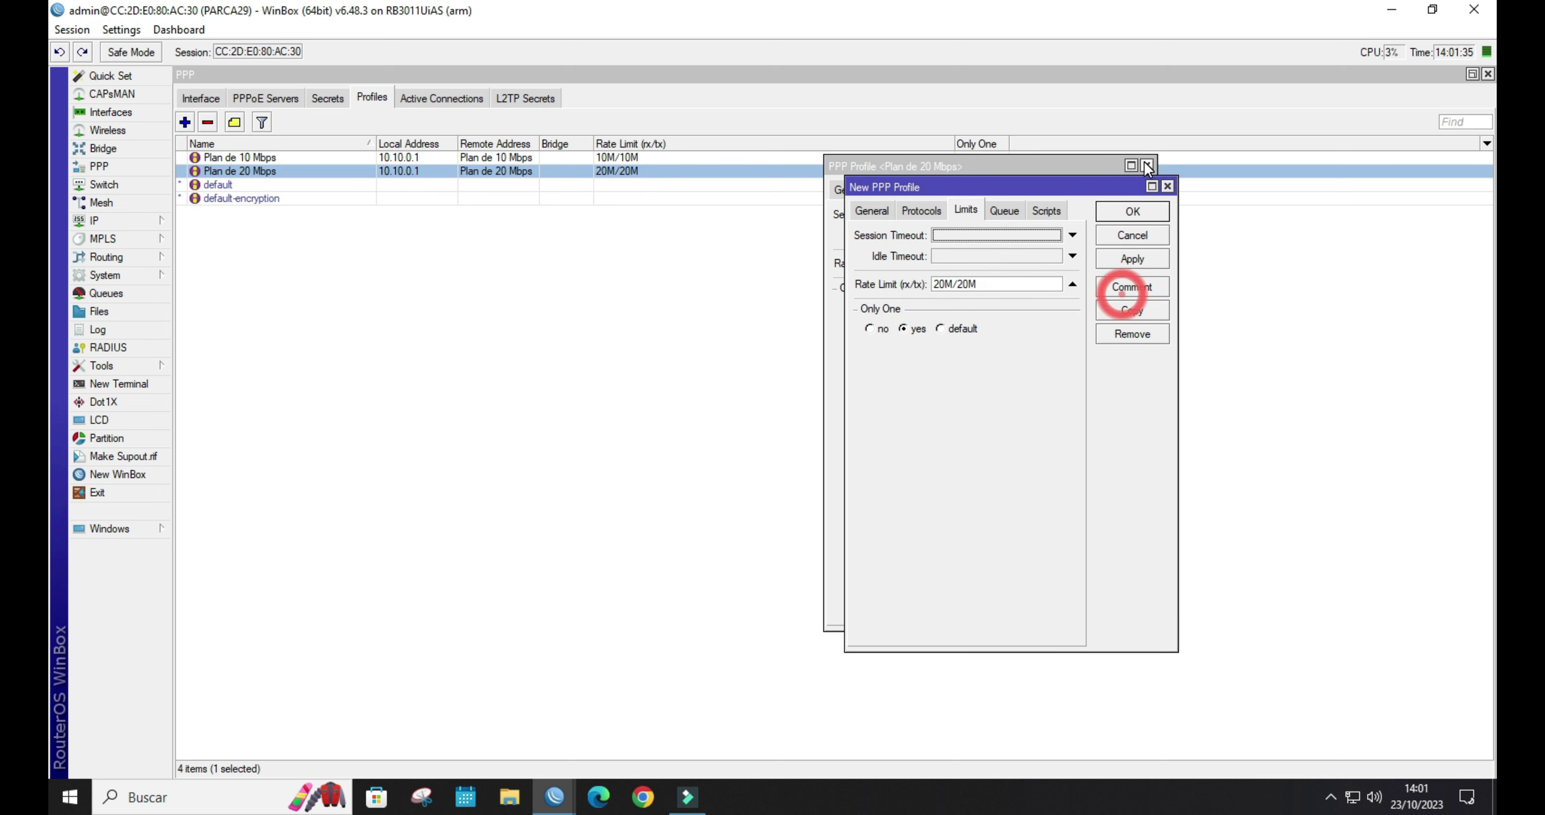
pyautogui.click(1146, 165)
pyautogui.click(887, 207)
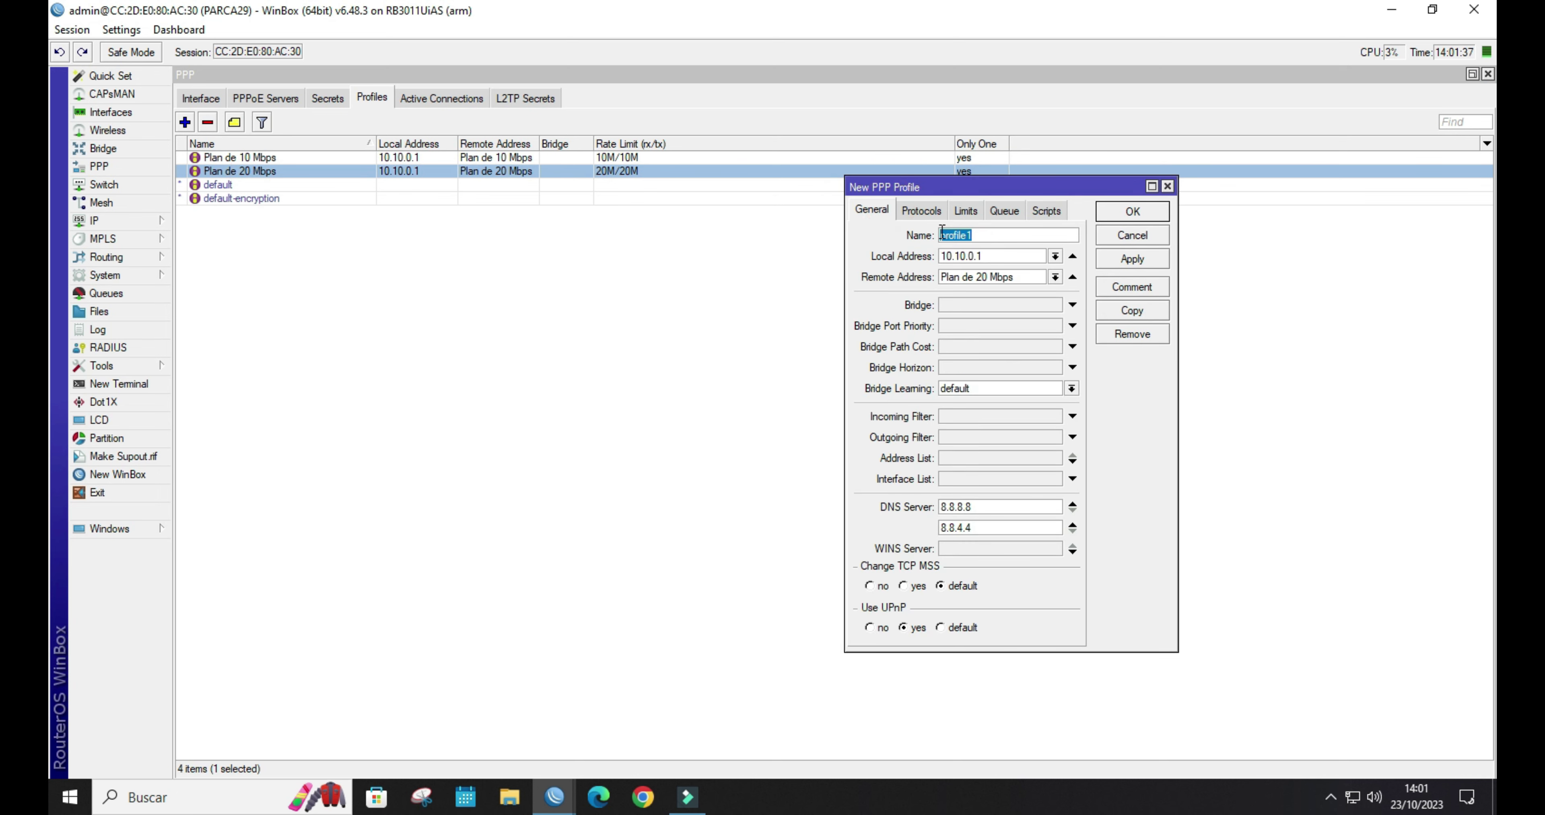
pyautogui.write('Plan de 10 Mbps')
pyautogui.click(1055, 277)
pyautogui.click(1005, 307)
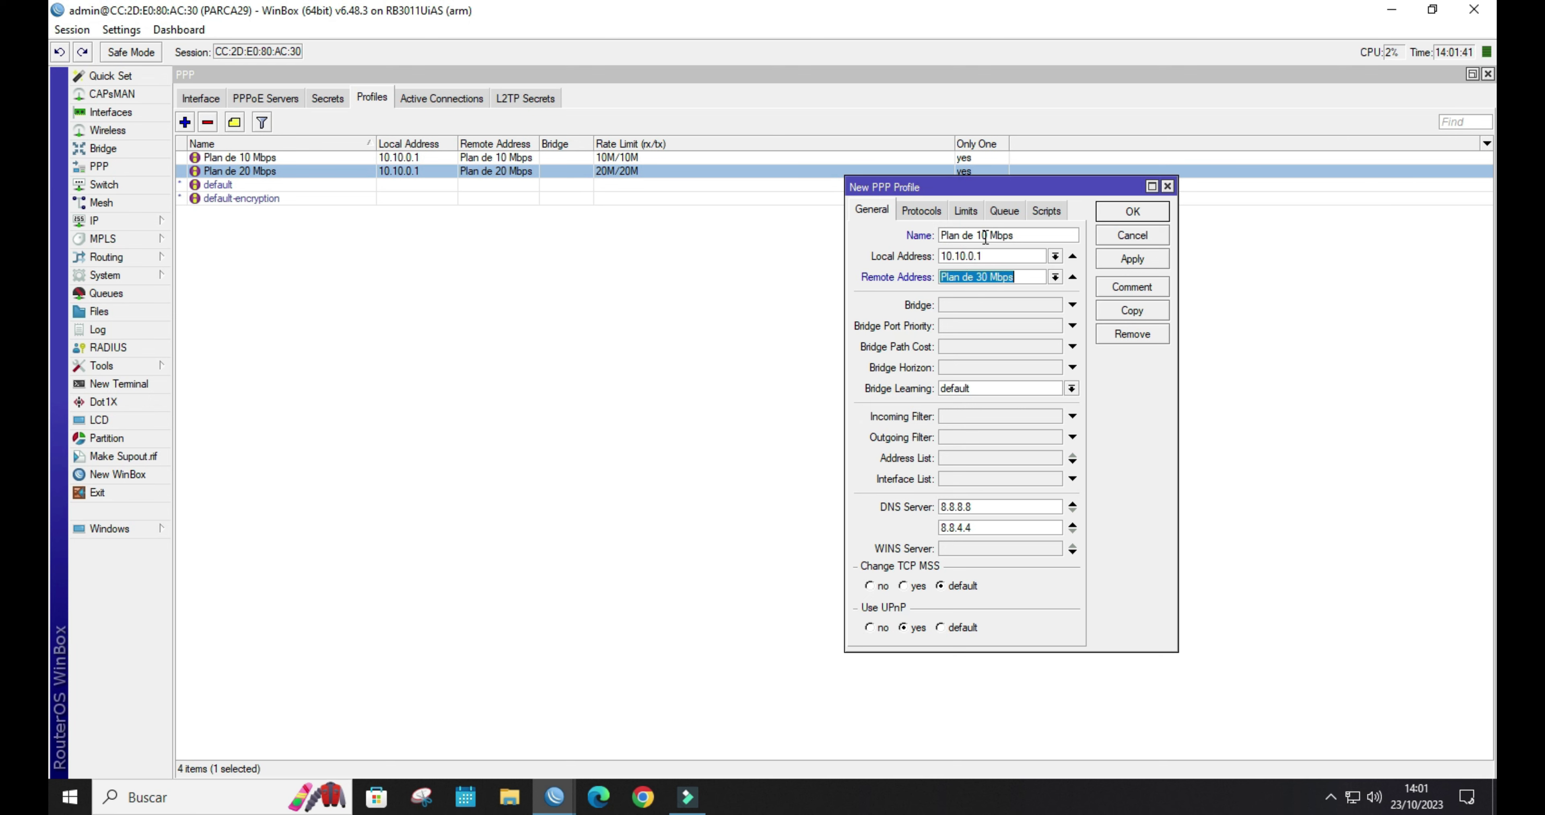
pyautogui.click(984, 236)
pyautogui.press('BackSpace')
pyautogui.write('3')
# - Change the new profile's rate limit to 30M/30M and save it
pyautogui.click(937, 210)
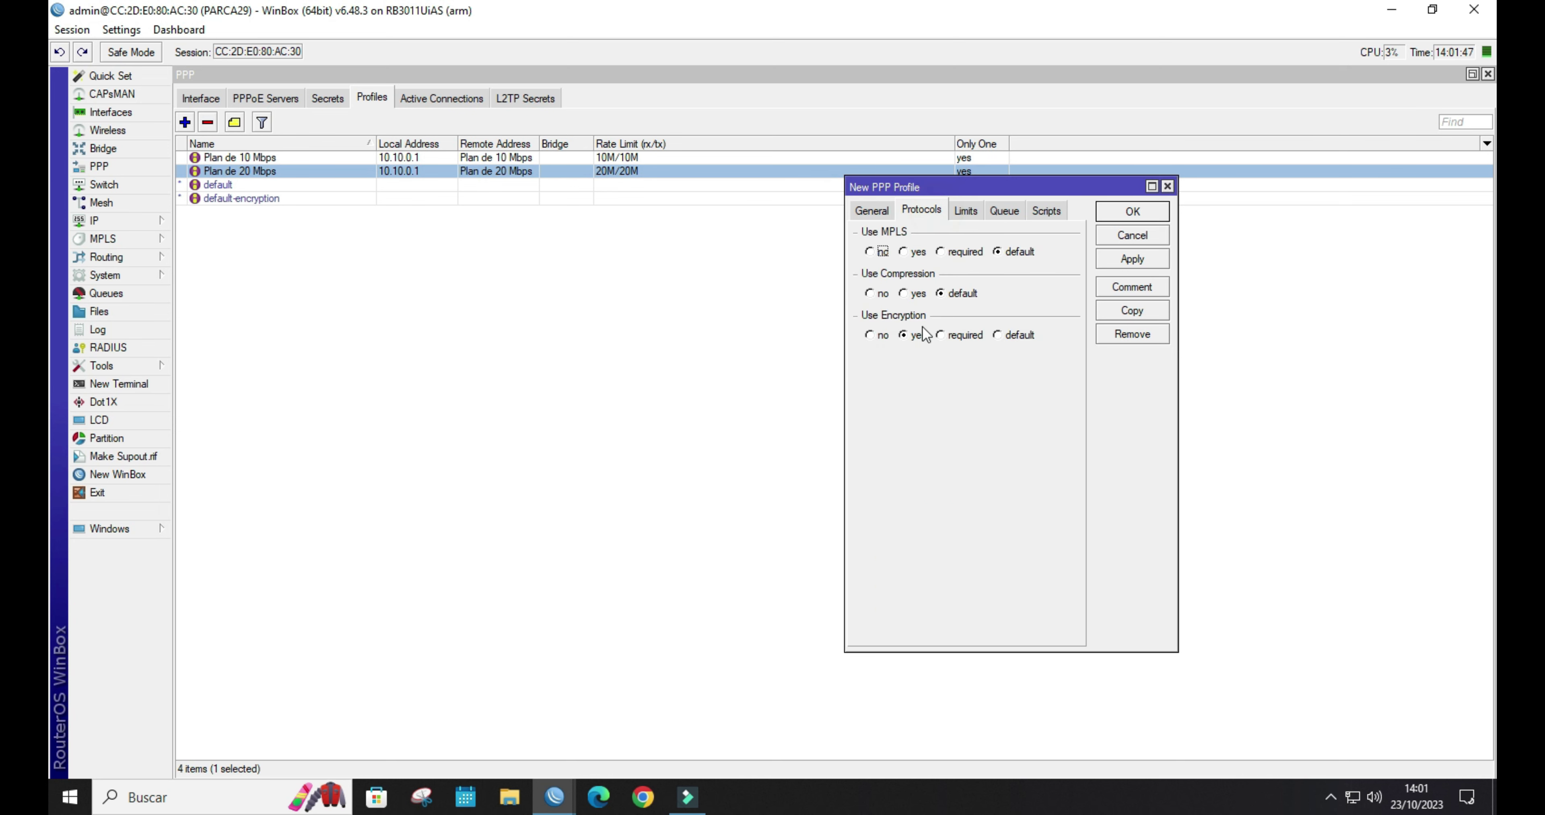
pyautogui.click(966, 209)
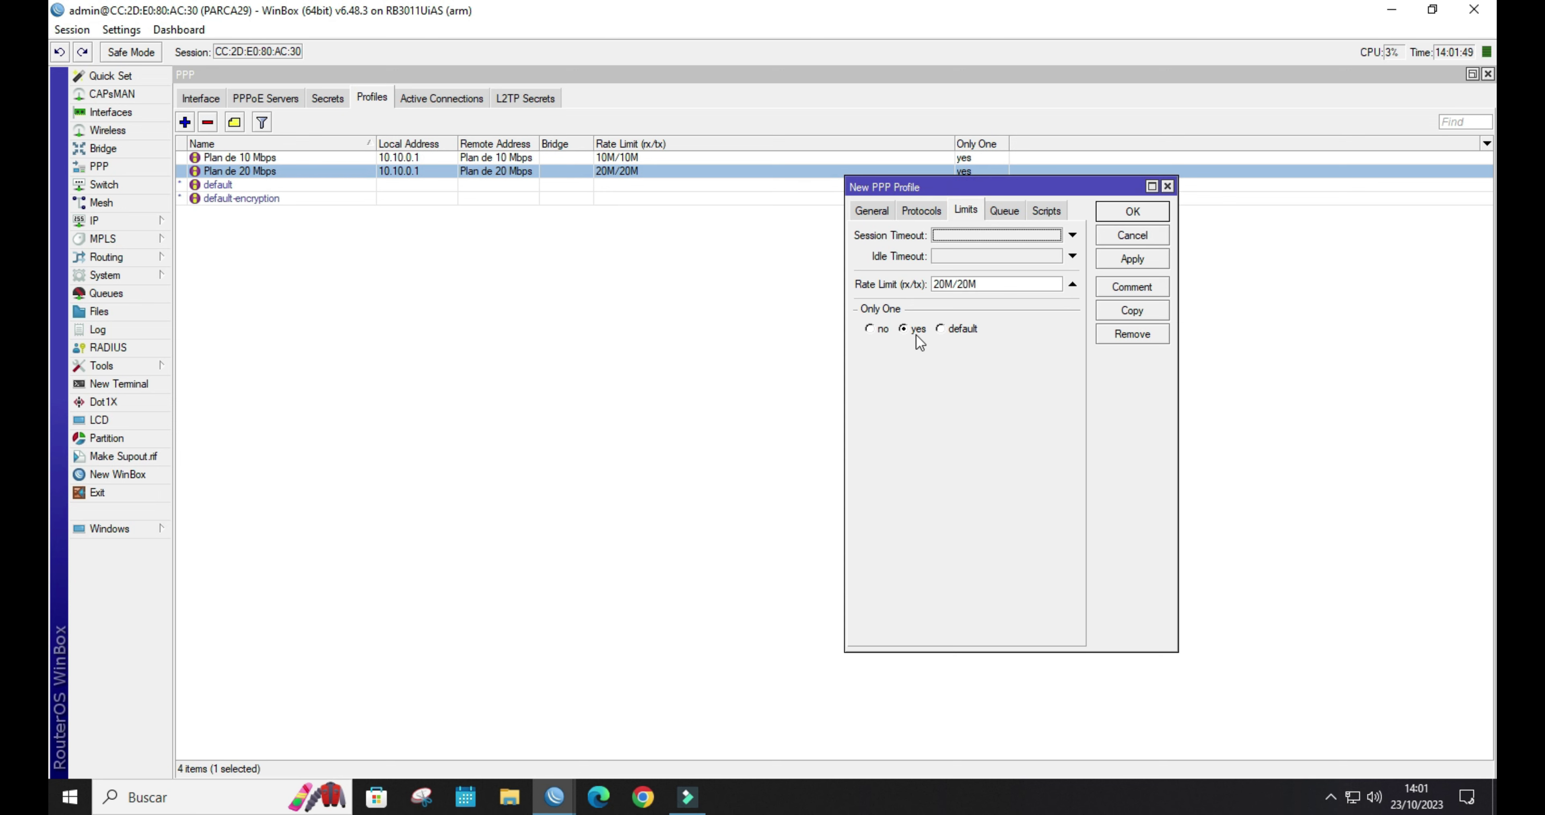
pyautogui.click(942, 286)
pyautogui.press('BackSpace')
pyautogui.write('3')
pyautogui.click(963, 286)
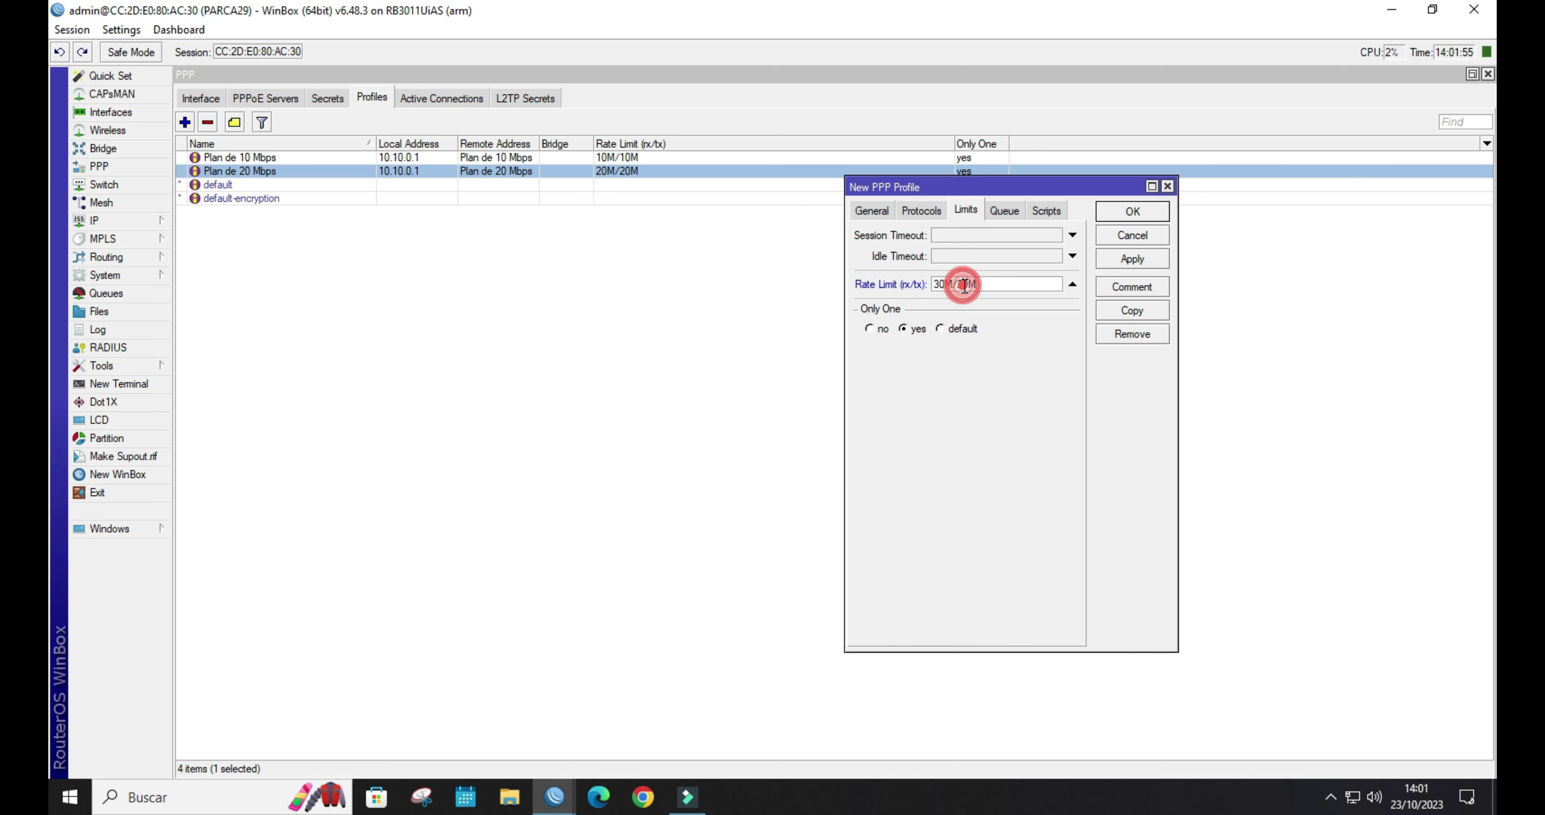
pyautogui.press('BackSpace')
pyautogui.write('3')
pyautogui.click(1132, 258)
pyautogui.click(1132, 210)
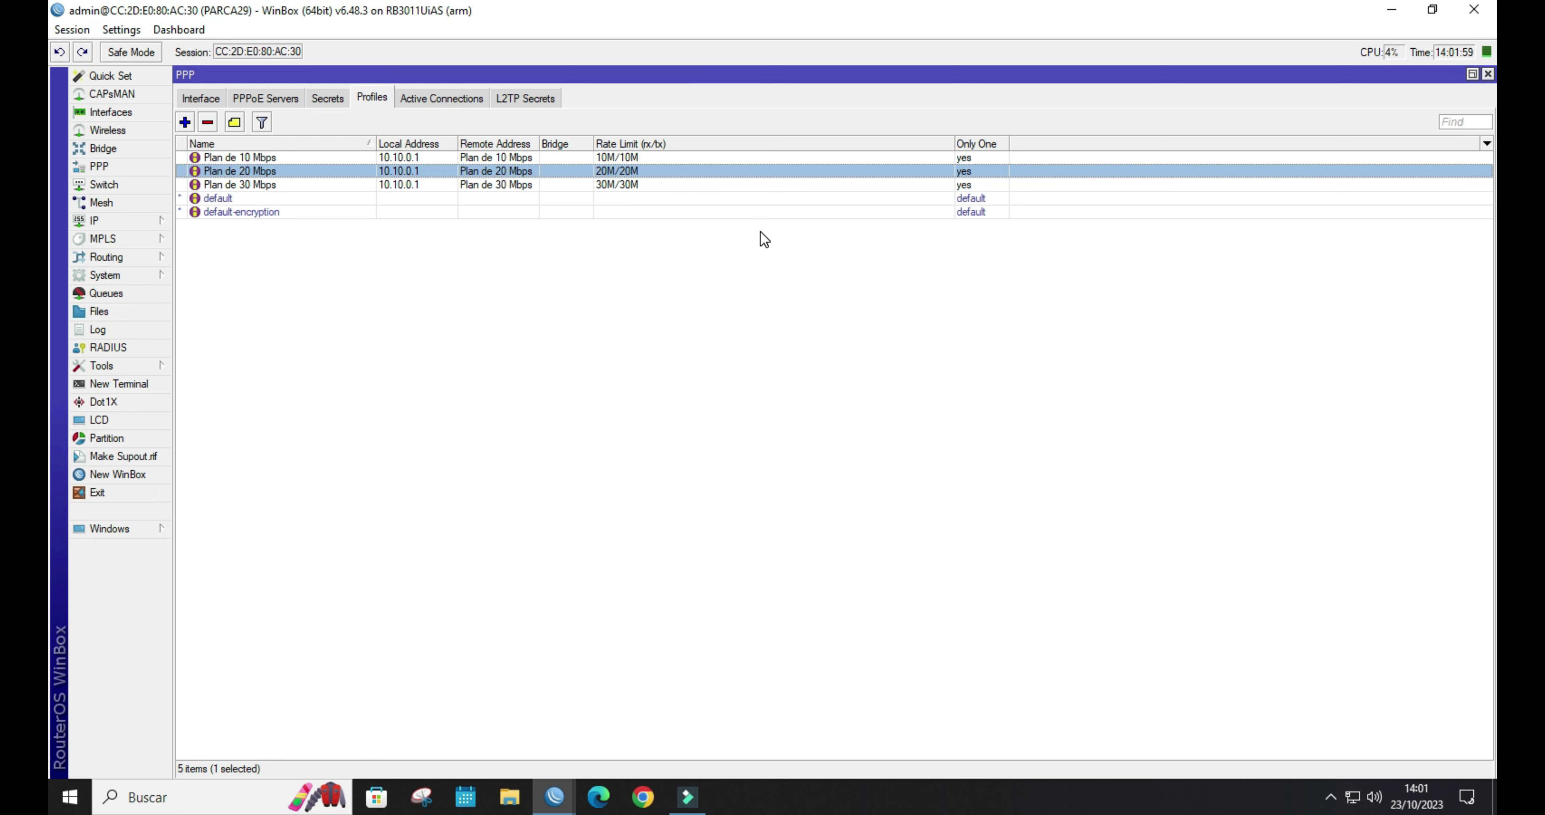
# - Copy the Plan de 30 Mbps profile as Plan de 40 Mbps using the Plan de 40 Mbps remote pool
pyautogui.doubleClick(287, 186)
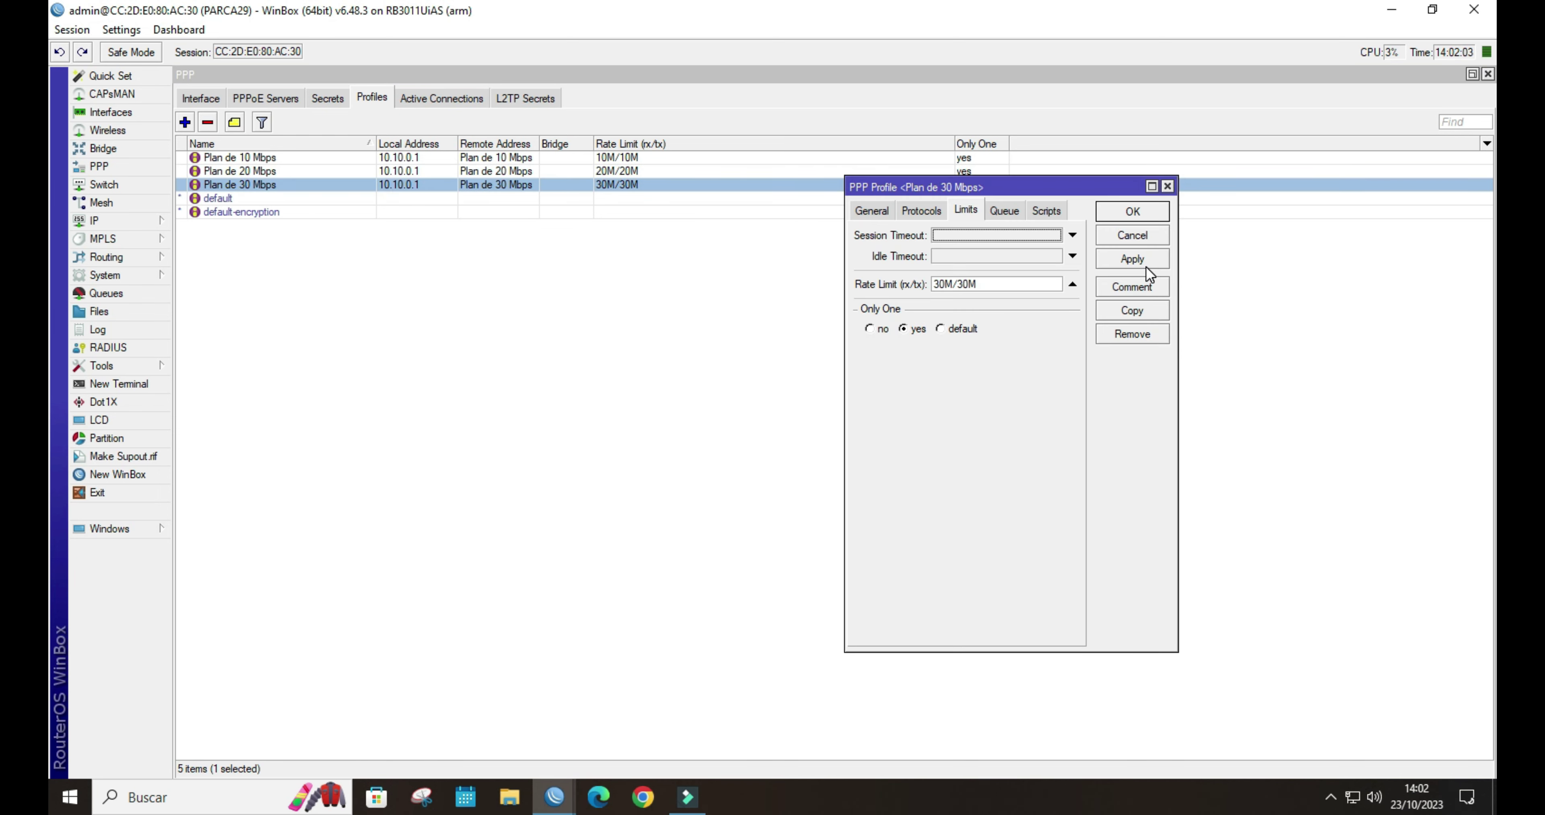
pyautogui.click(1149, 318)
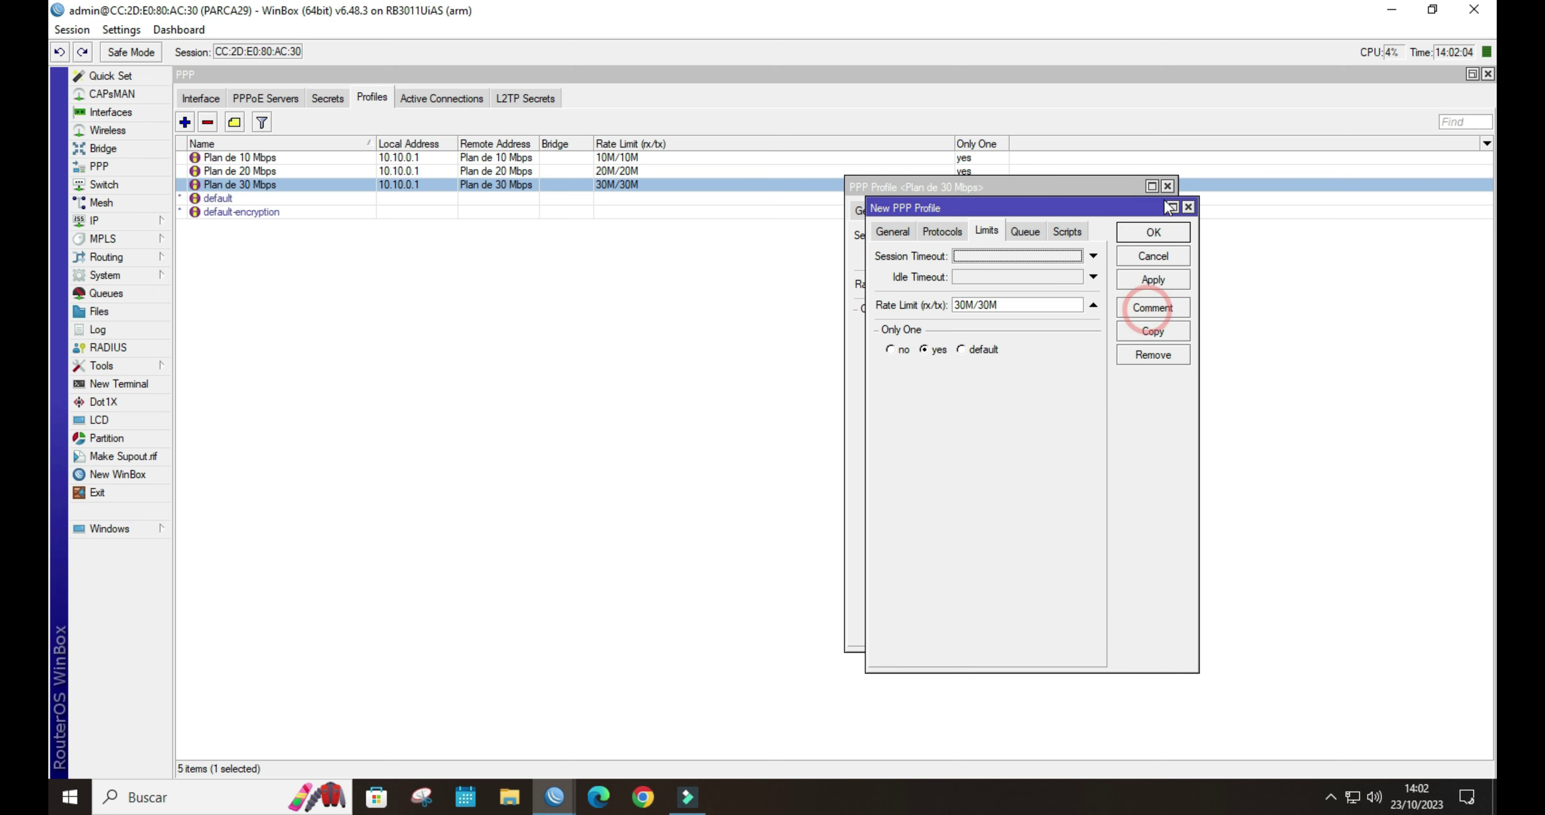
pyautogui.click(885, 234)
pyautogui.hotkey('ctrl', 'v')
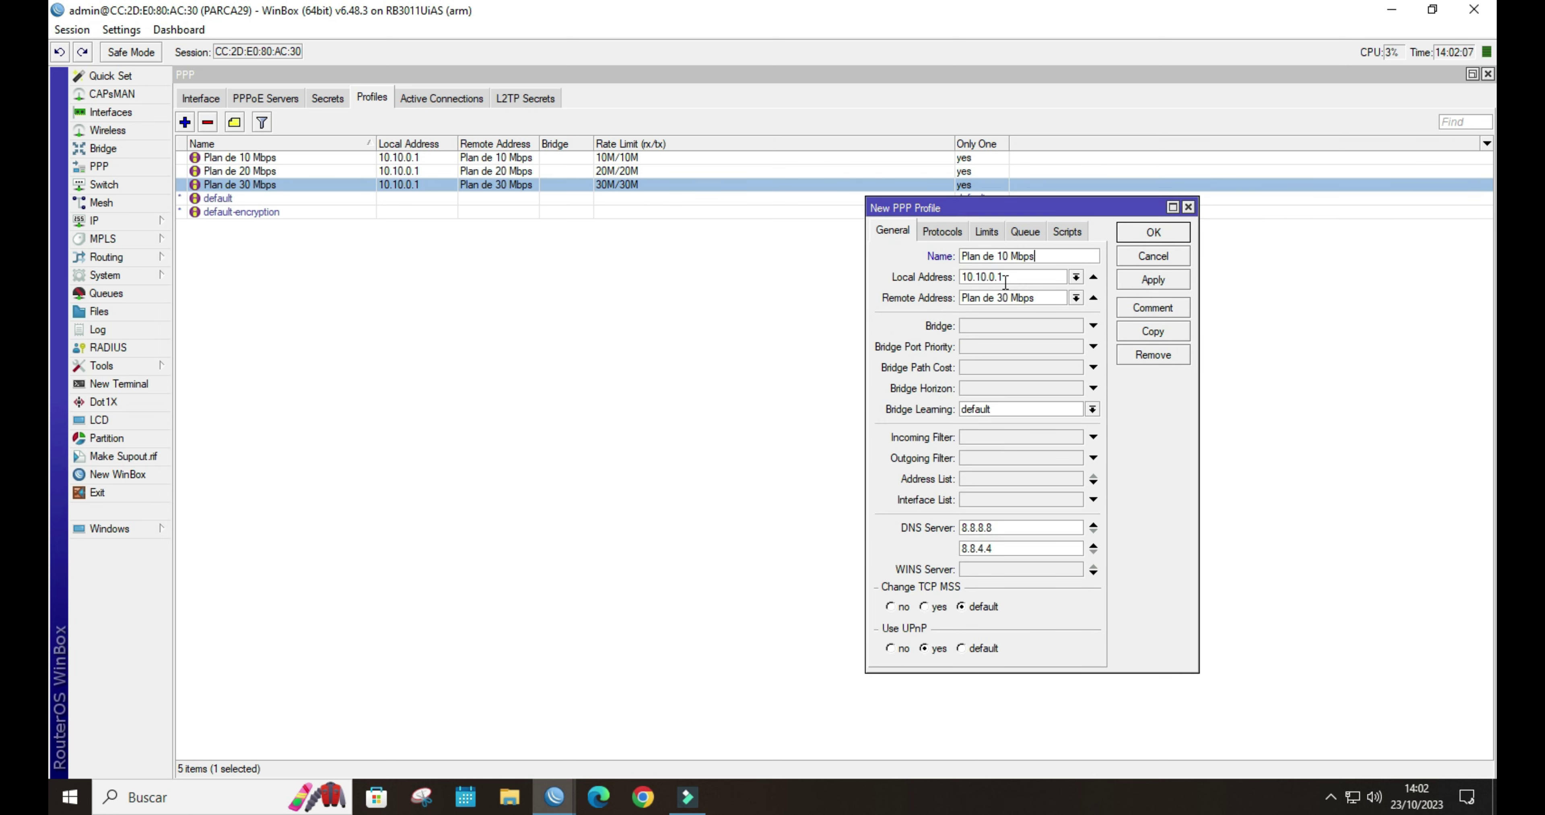
pyautogui.click(1004, 255)
pyautogui.press('BackSpace')
pyautogui.write('4')
pyautogui.click(1076, 298)
pyautogui.click(1036, 346)
# - Change the new profile's rate limit to 40M/40M and save it
pyautogui.click(943, 233)
pyautogui.click(991, 231)
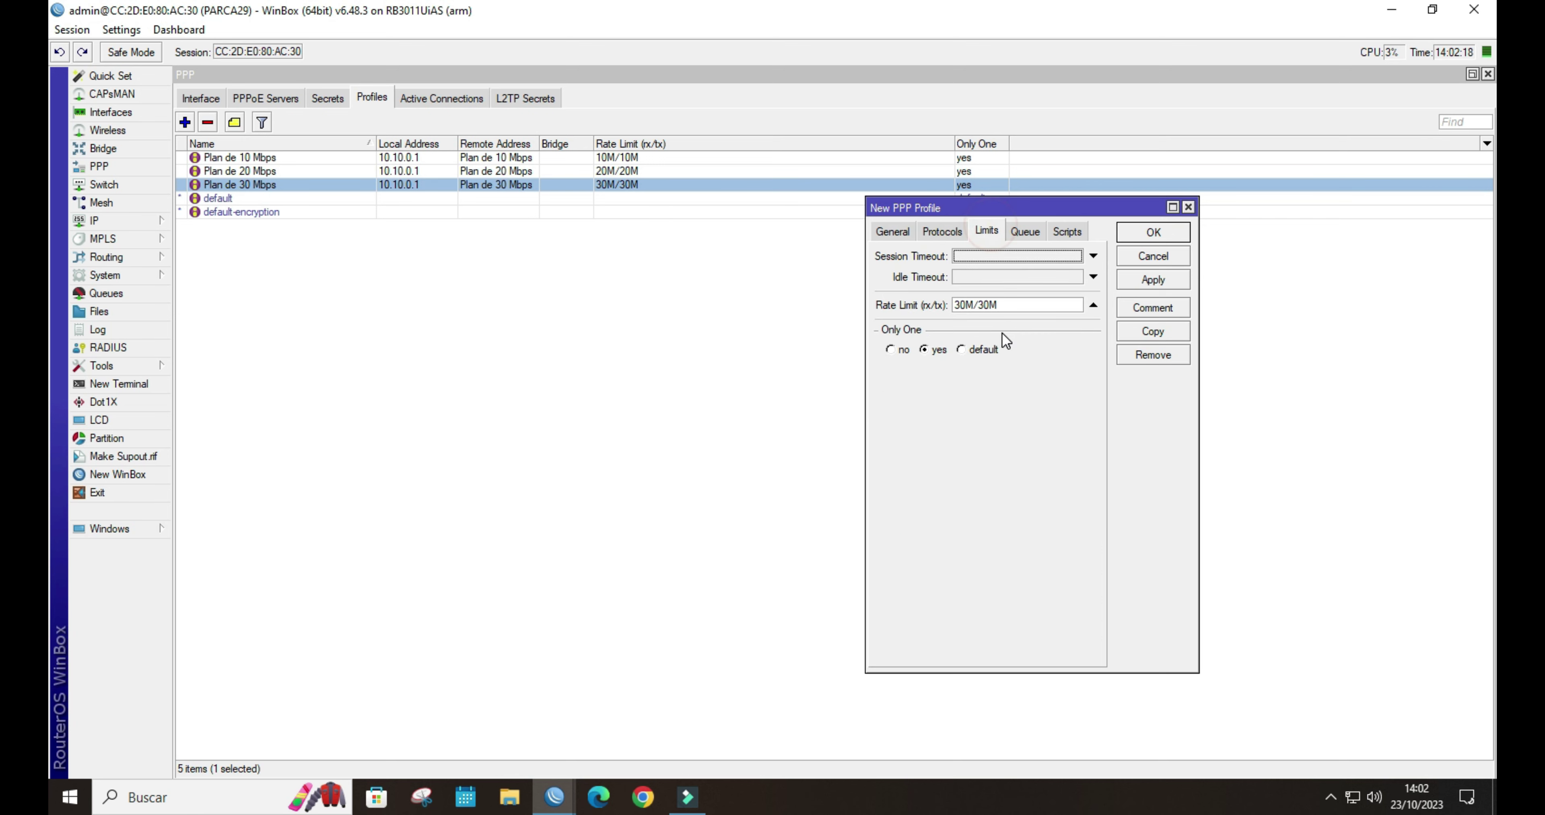
pyautogui.click(961, 306)
pyautogui.press('BackSpace')
pyautogui.write('4')
pyautogui.click(988, 306)
pyautogui.click(1164, 280)
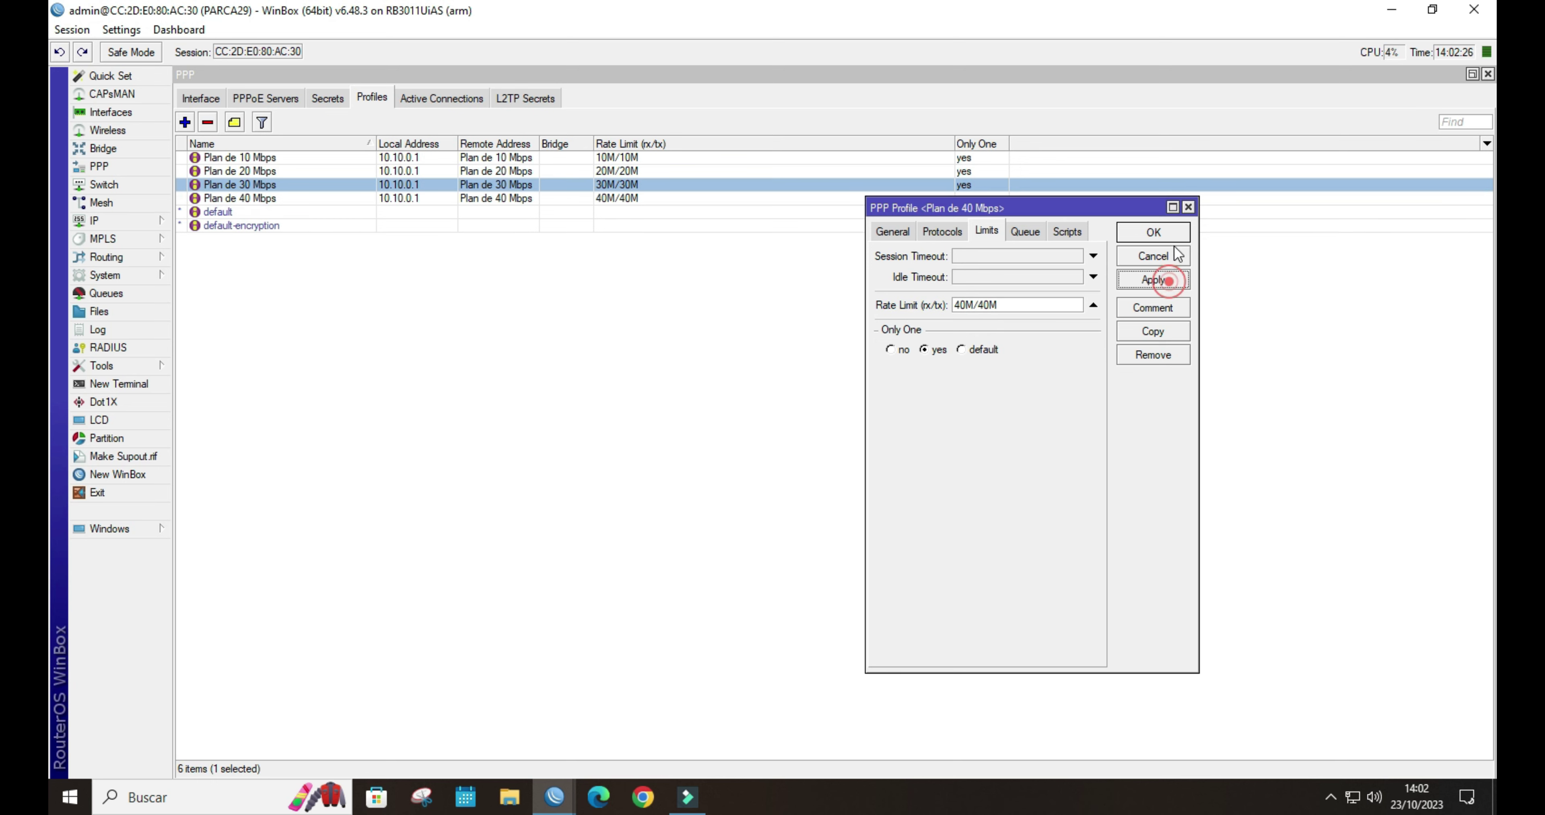
pyautogui.click(1171, 240)
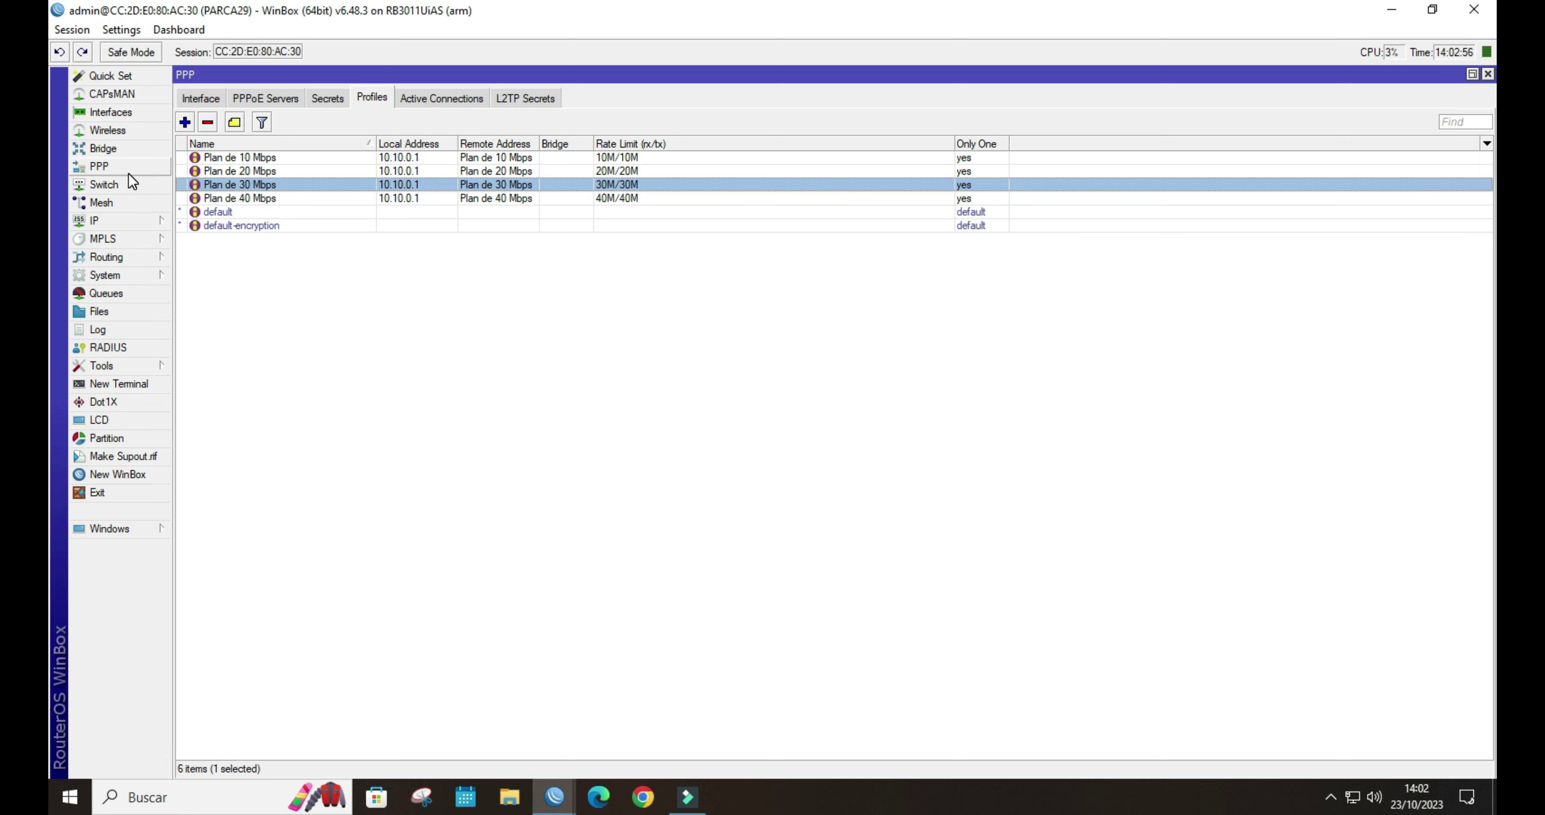
pyautogui.click(127, 113)
# - Give the ether2 interface the comment 'OLT VSOL'
pyautogui.click(266, 199)
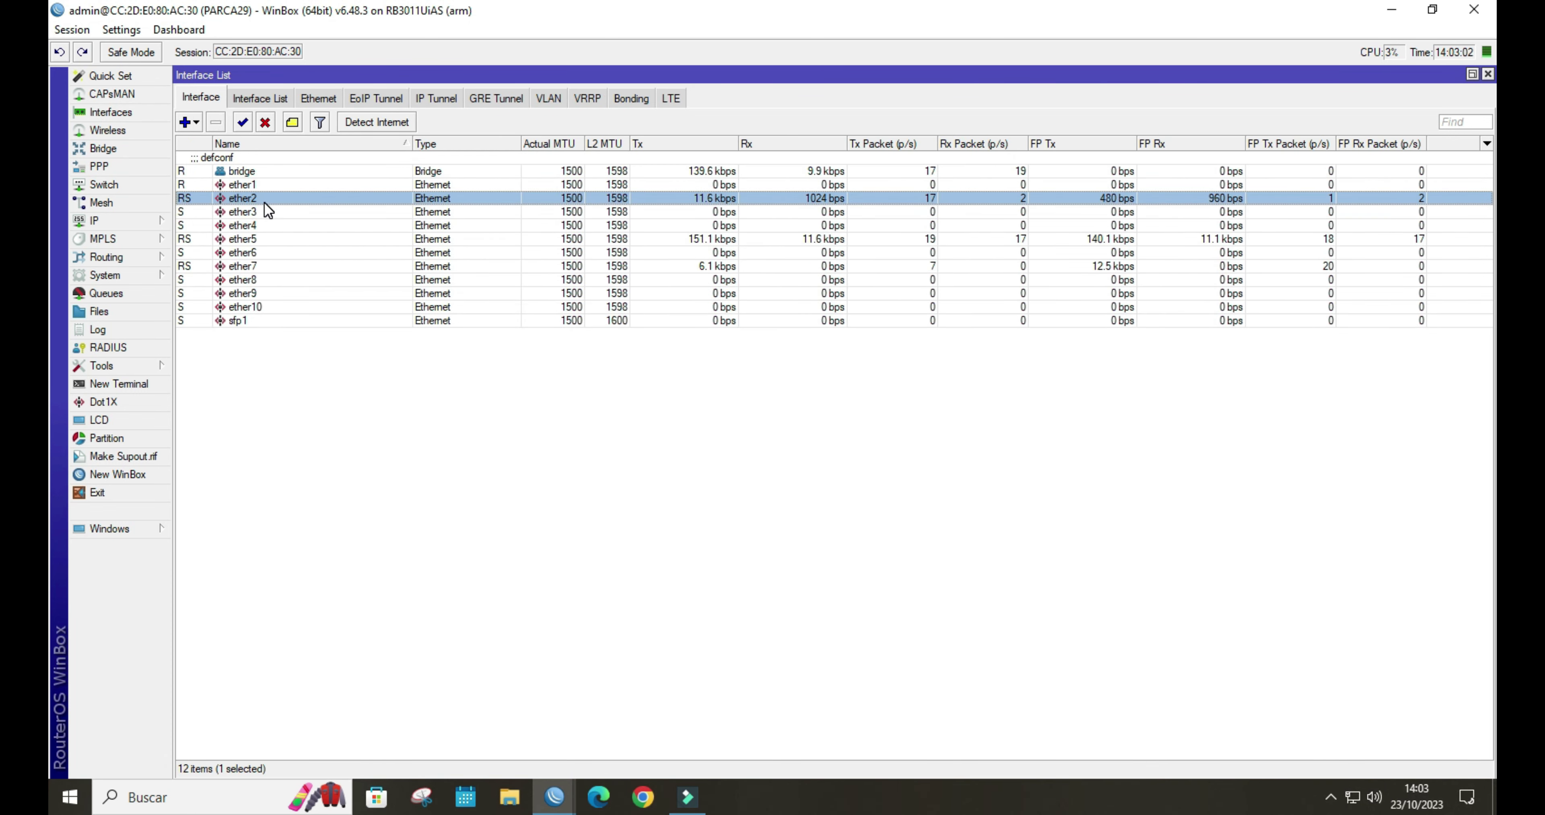
pyautogui.rightClick(264, 203)
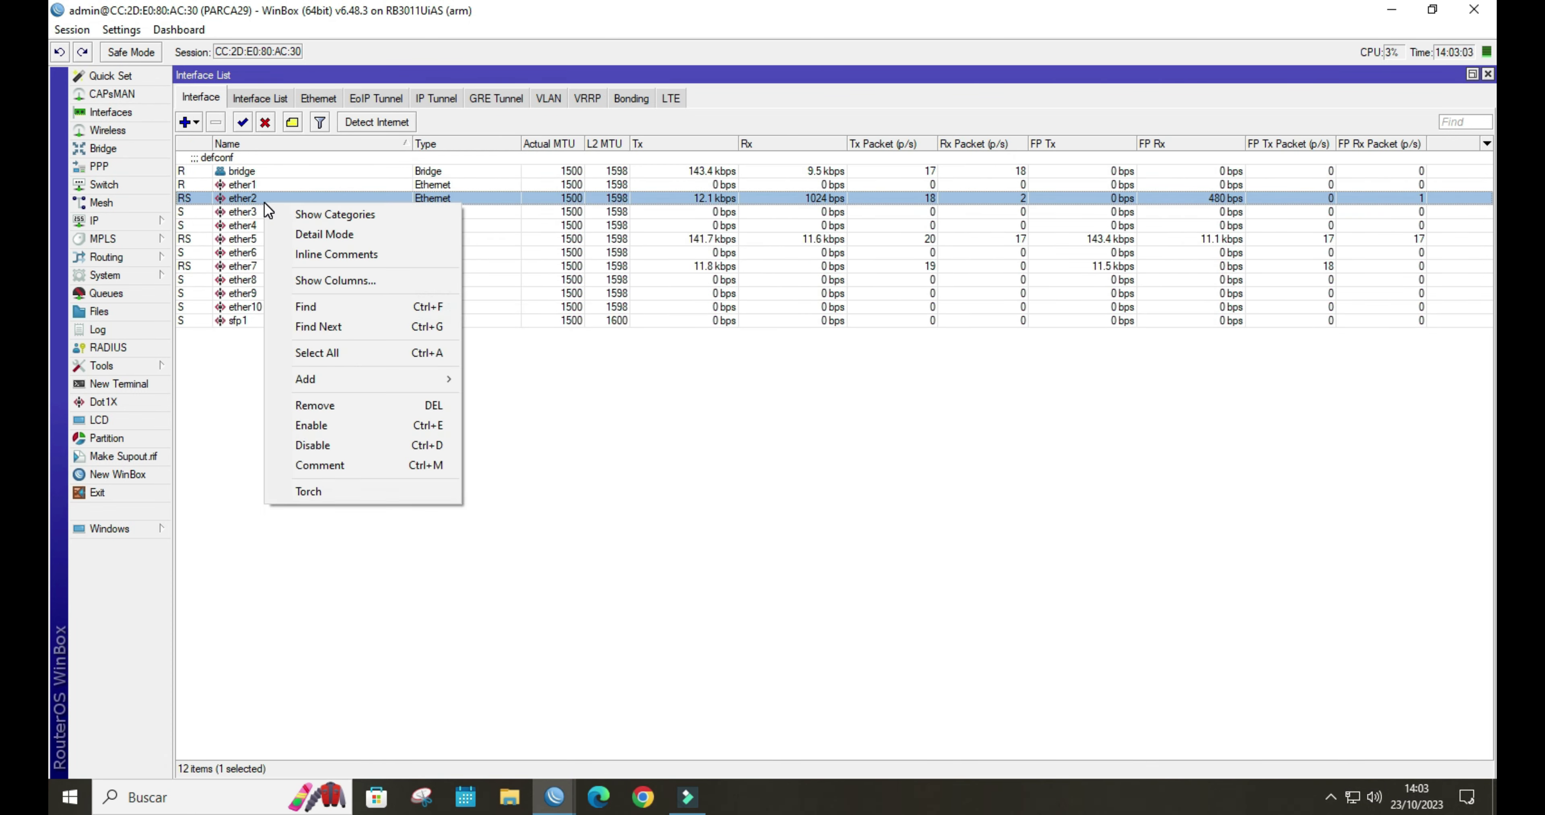
pyautogui.click(345, 466)
pyautogui.write('OLT')
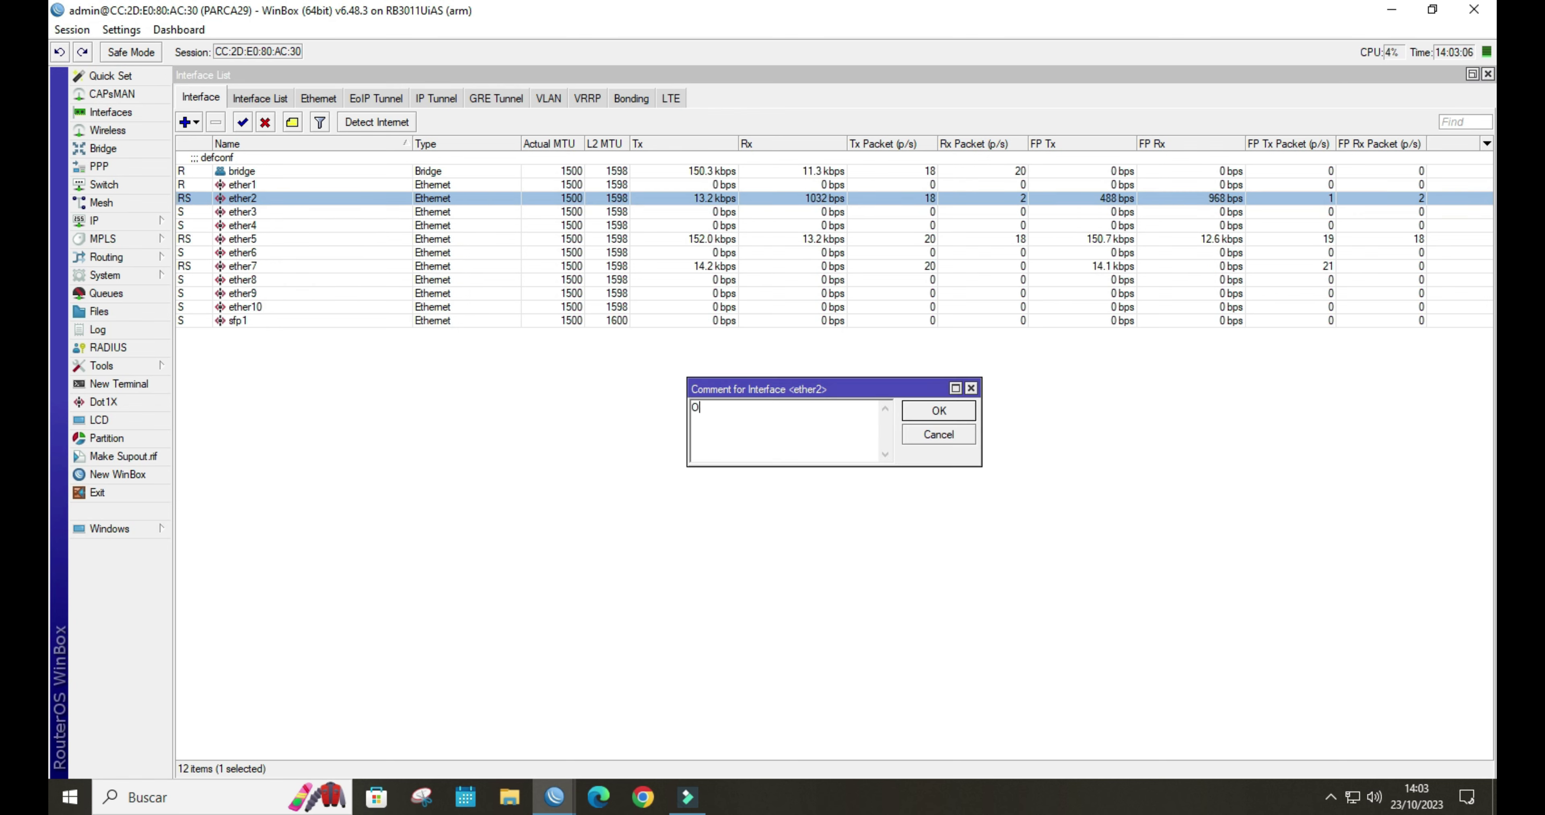
pyautogui.click(760, 411)
pyautogui.click(760, 405)
pyautogui.write('VS')
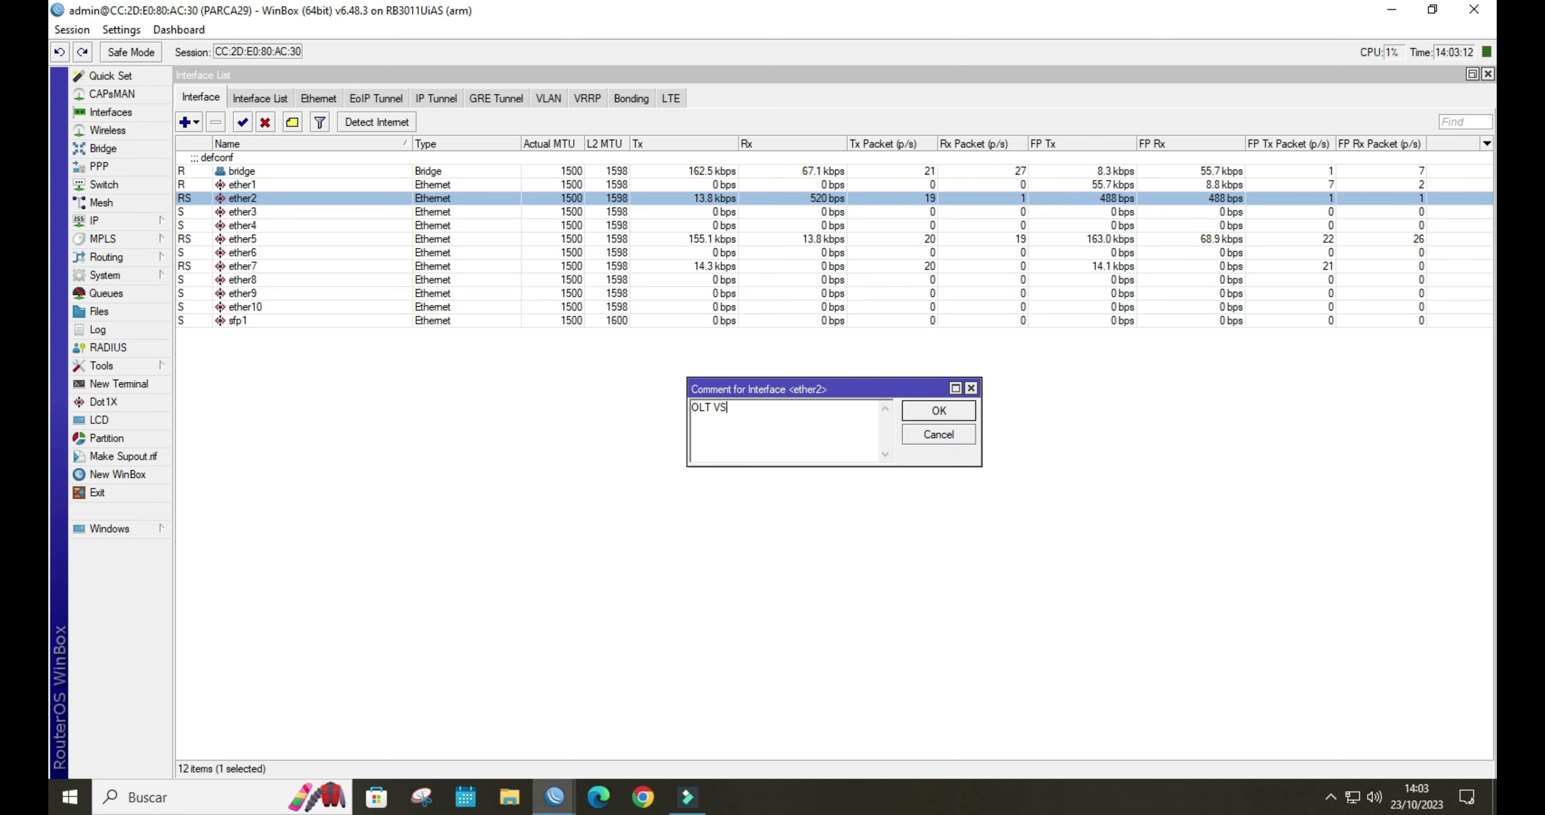
pyautogui.write('OL')
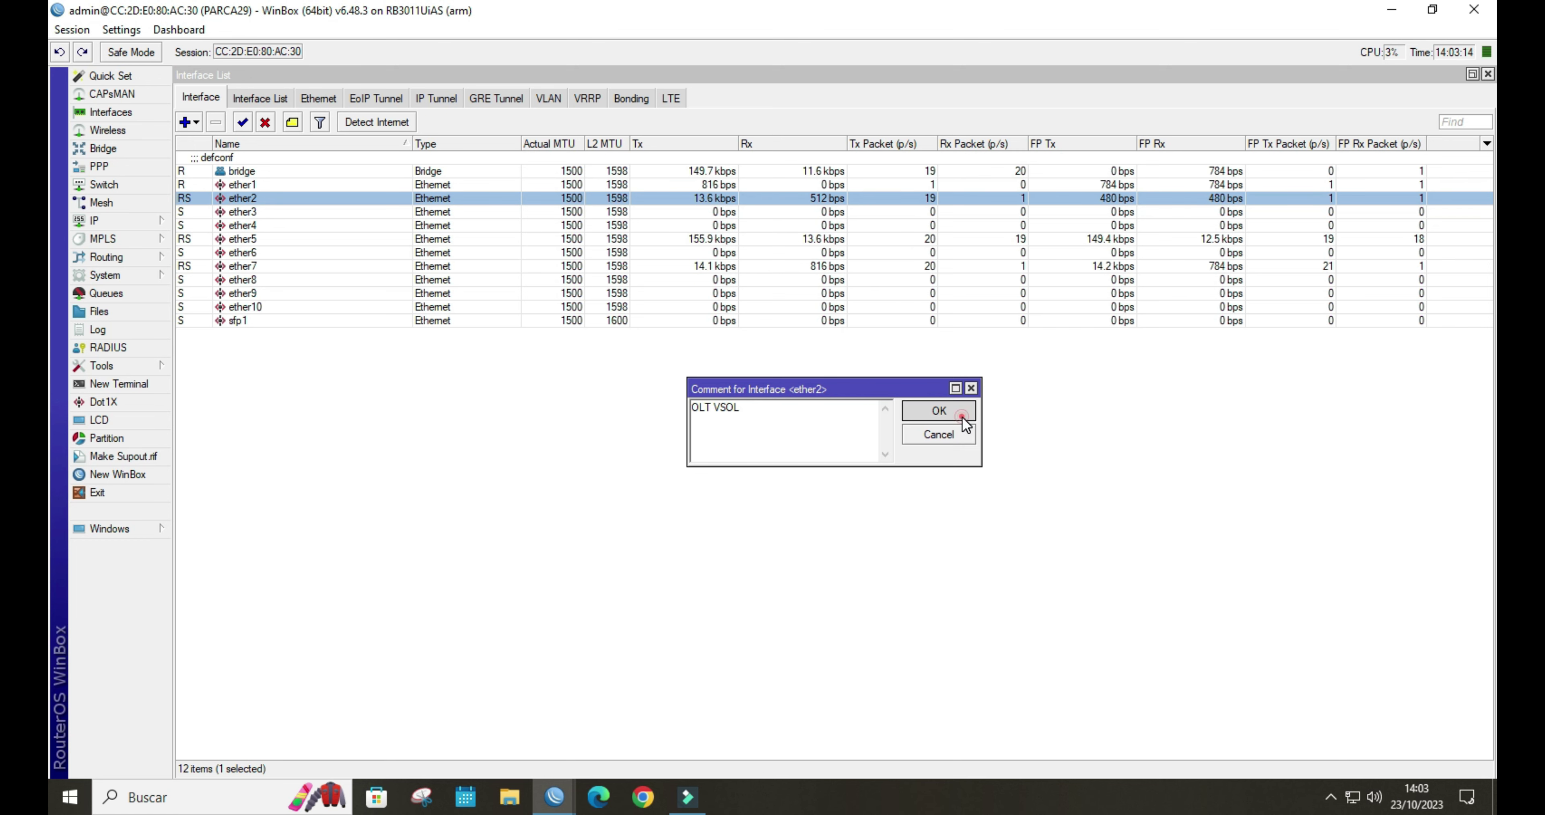
pyautogui.click(939, 410)
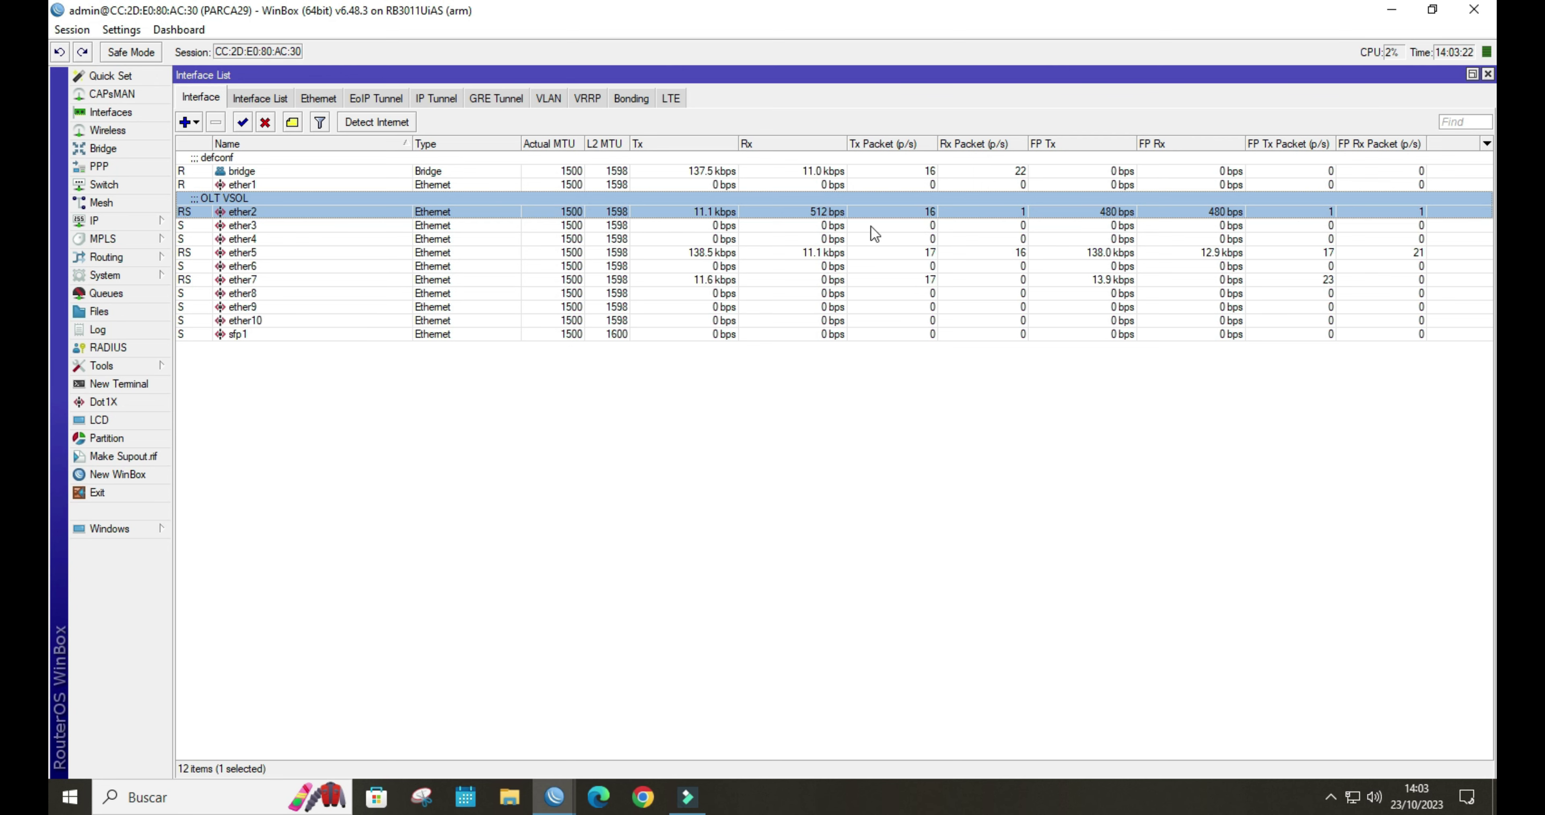
pyautogui.click(550, 98)
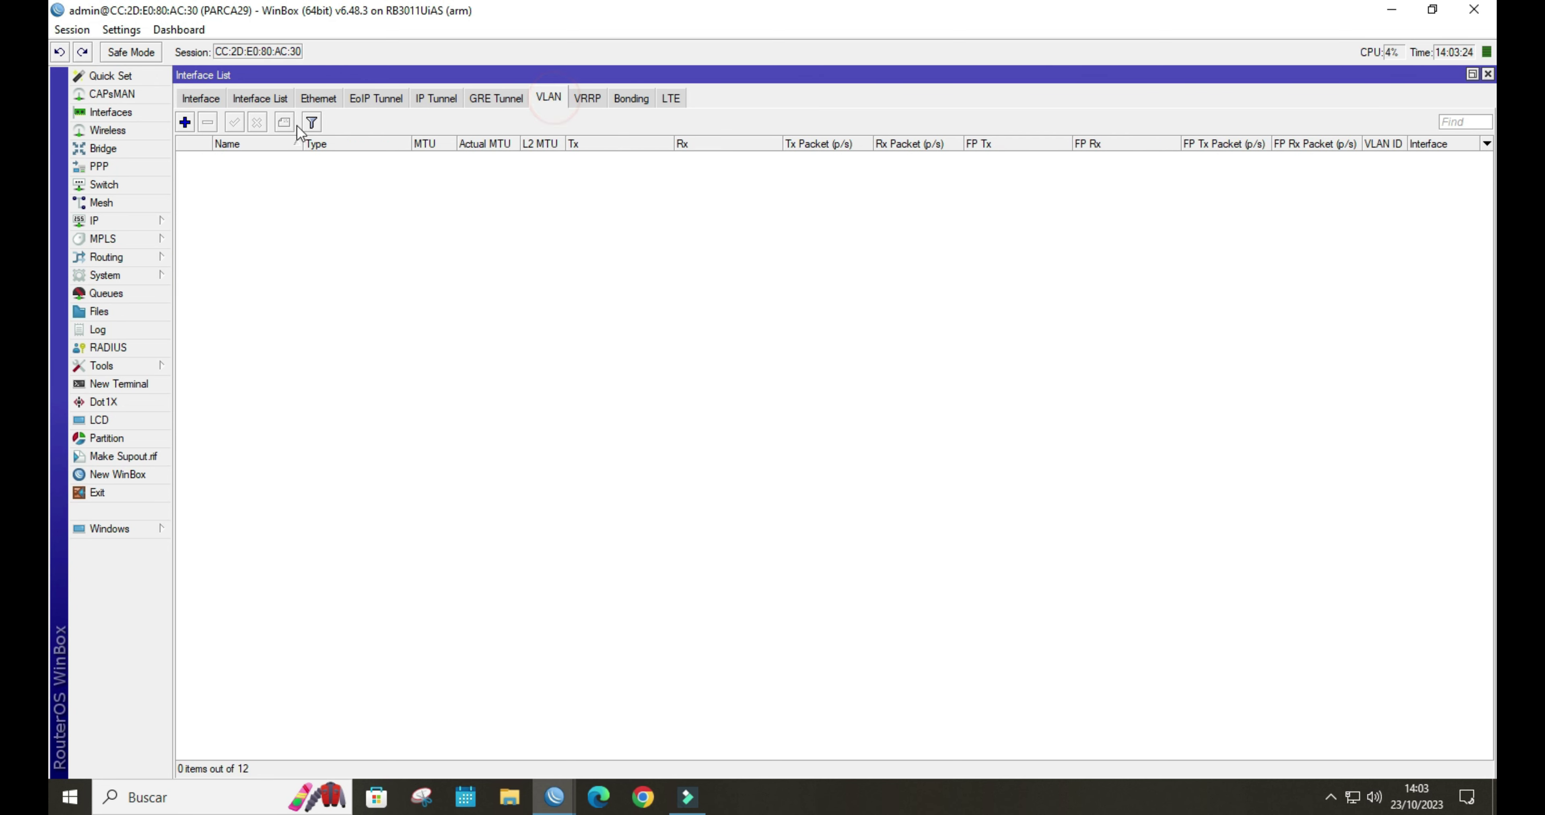
# - Add VLAN interface vlan100PPoE on parent ether2 with VLAN ID 100 and save it
pyautogui.click(184, 121)
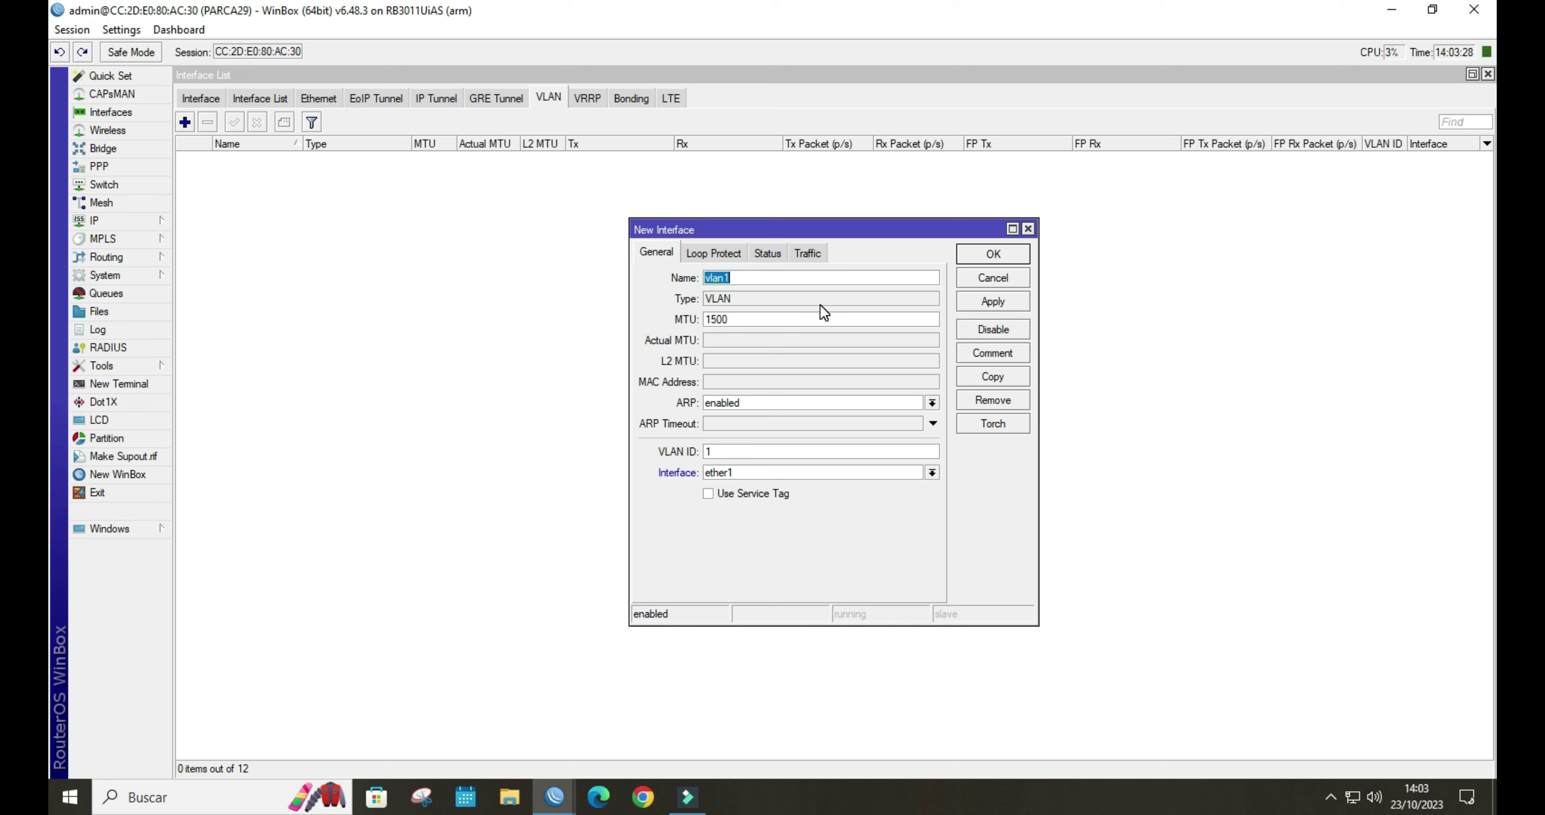
pyautogui.click(761, 281)
pyautogui.write('00PP')
pyautogui.write('oE')
pyautogui.click(774, 474)
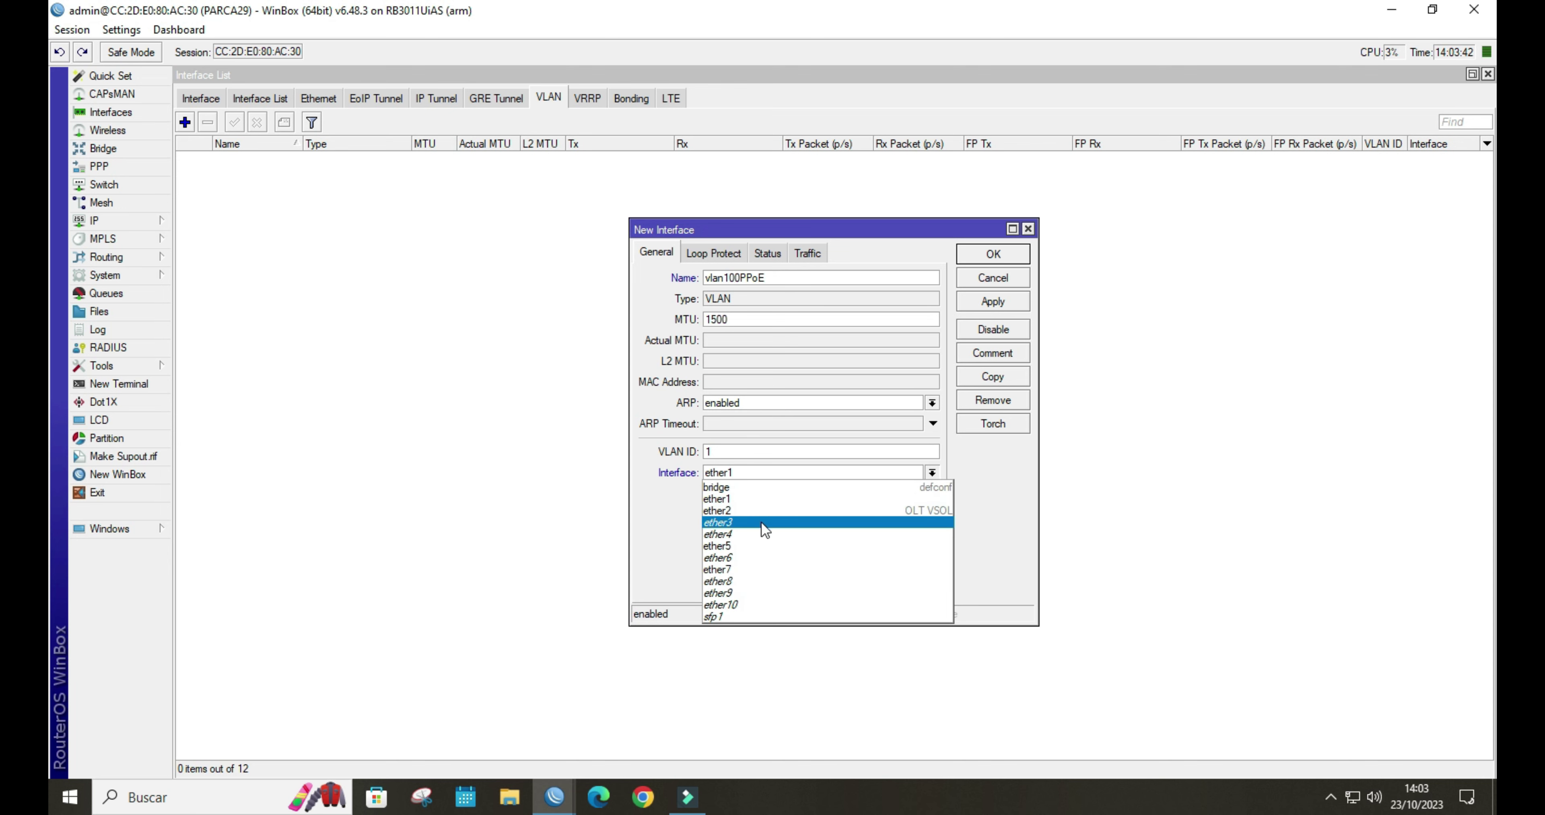
pyautogui.click(760, 510)
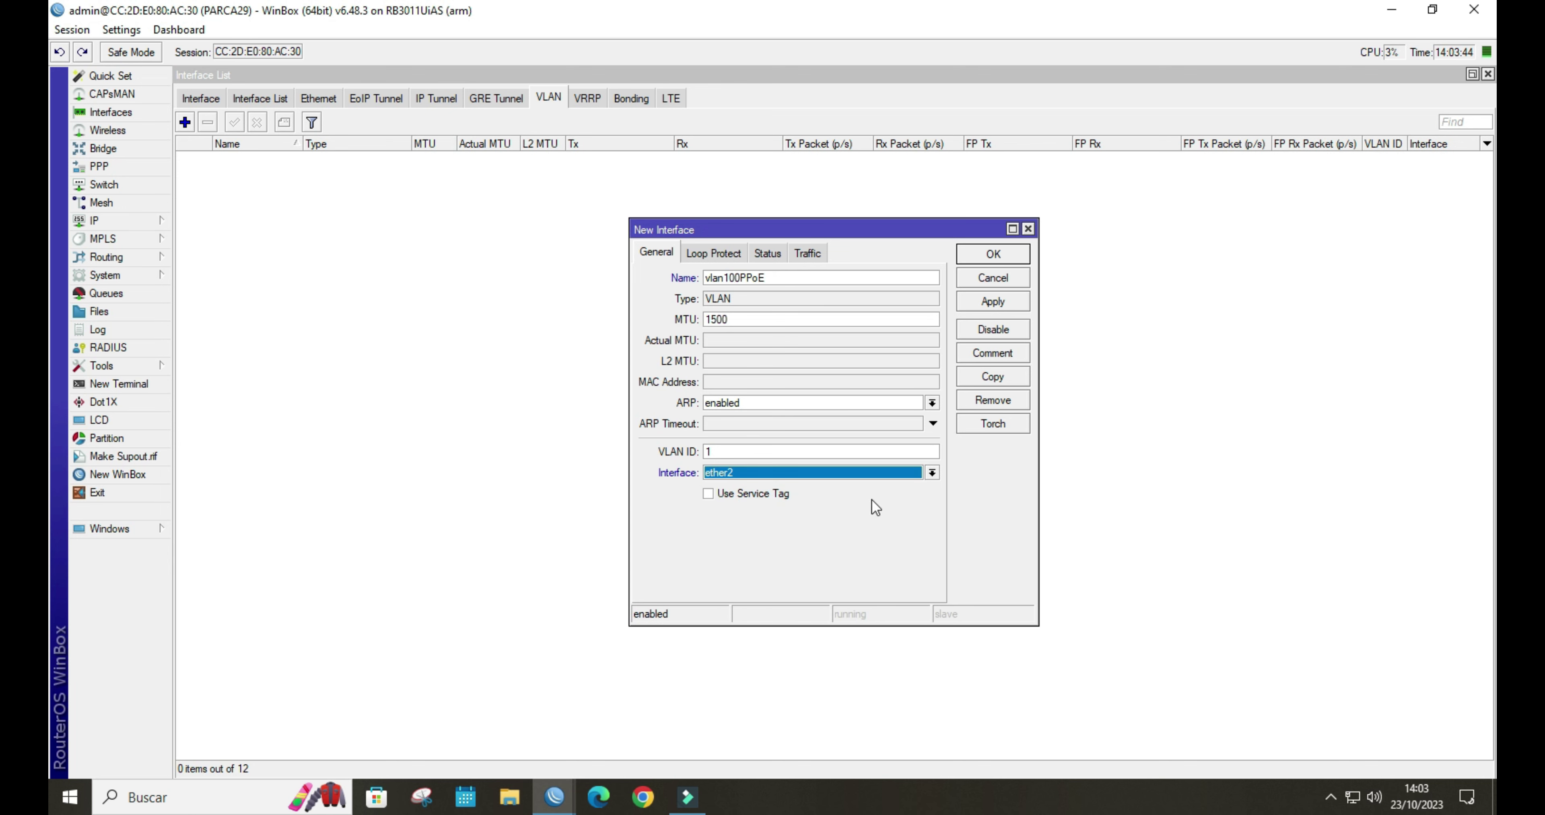
pyautogui.click(741, 452)
pyautogui.write('0')
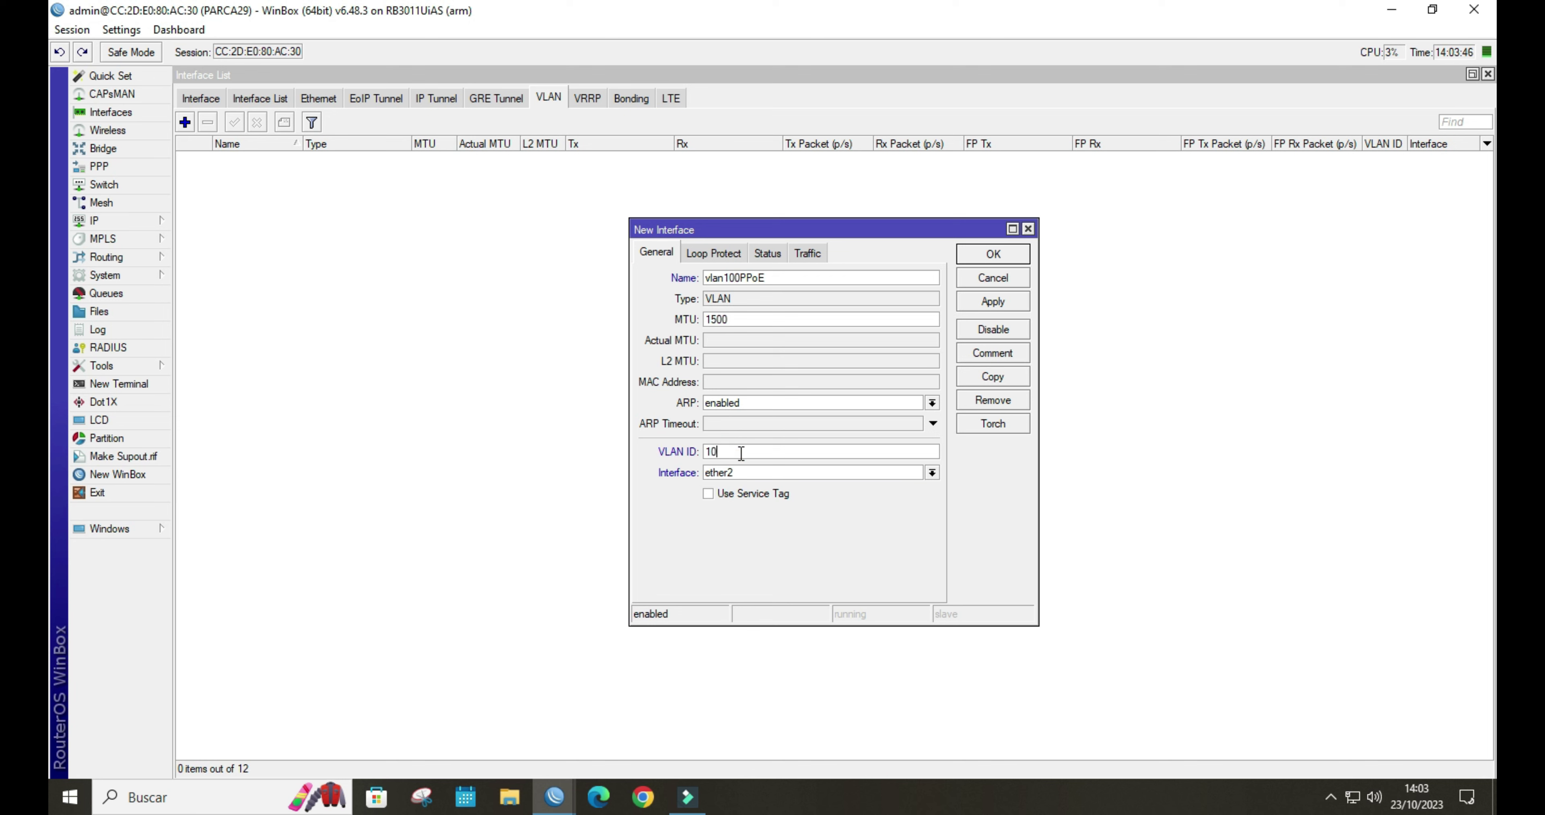
pyautogui.write('0')
pyautogui.click(1009, 302)
pyautogui.click(1007, 256)
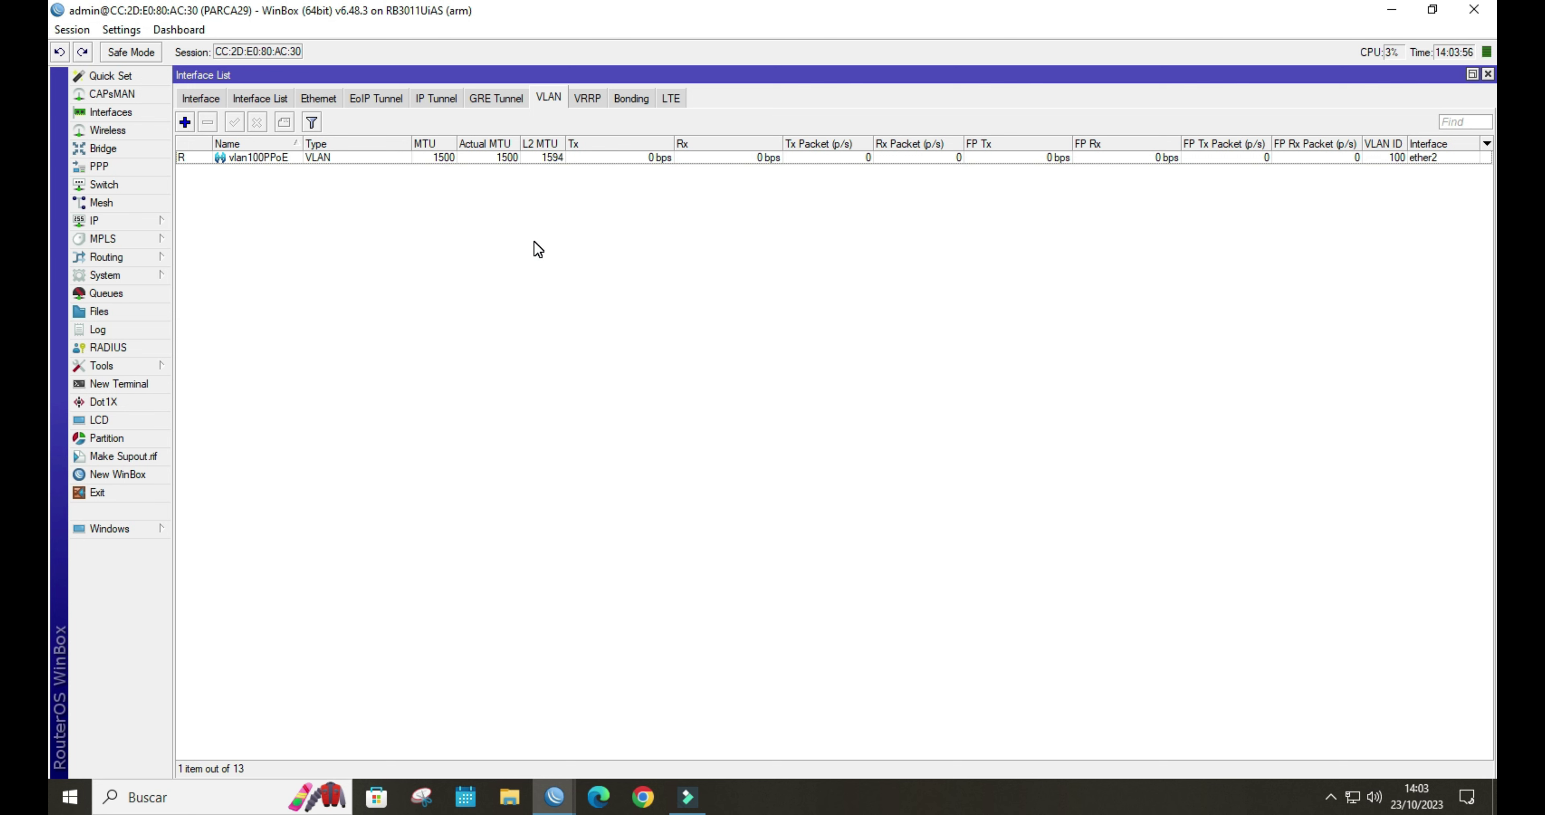
# - Copy the vlan100PPoE interface and rename the copy vlan99-MGNT
pyautogui.doubleClick(377, 159)
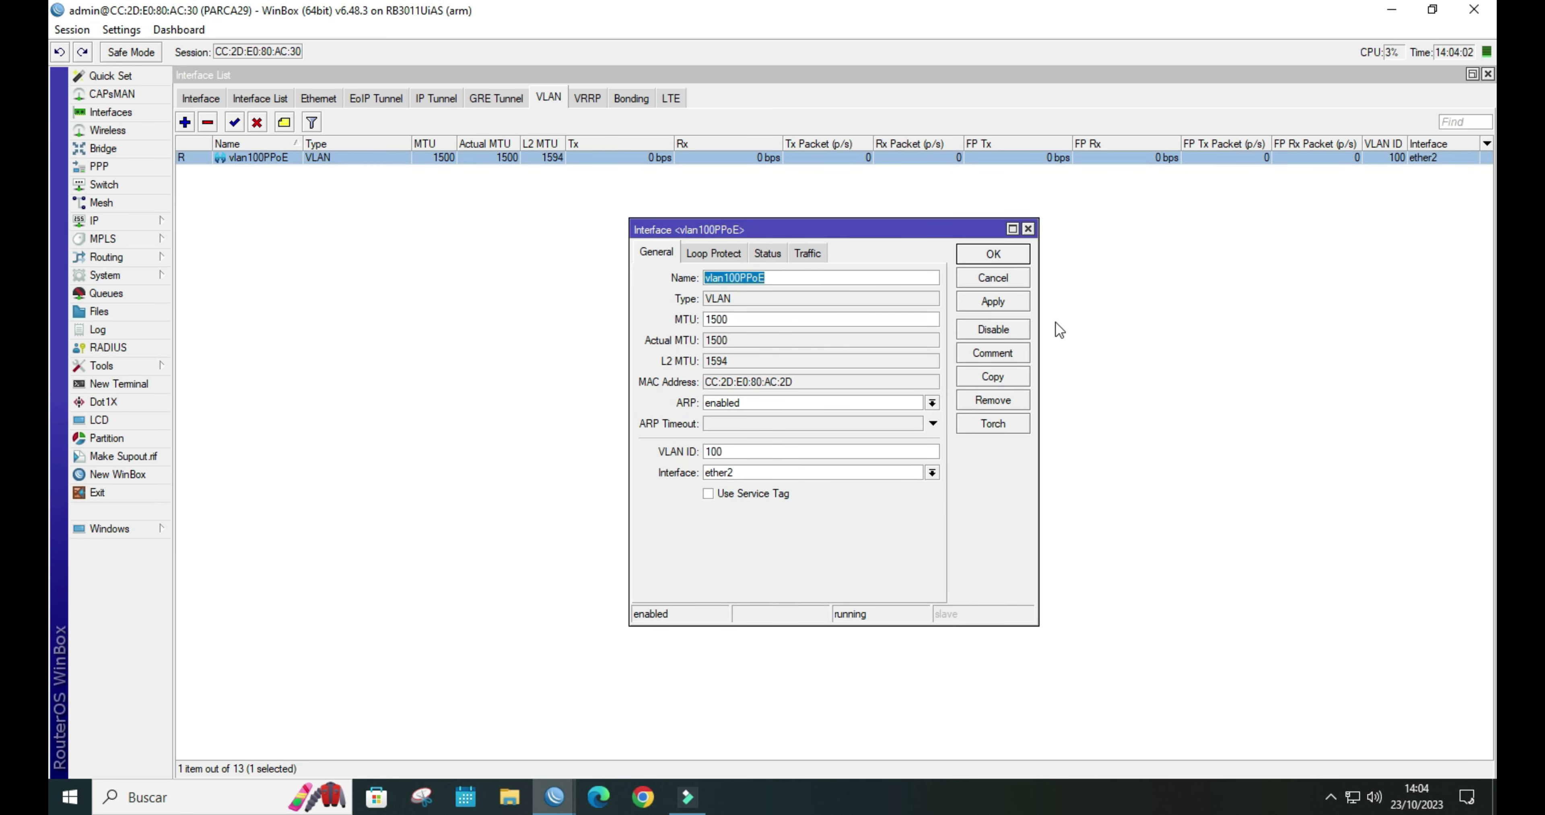
pyautogui.click(1002, 379)
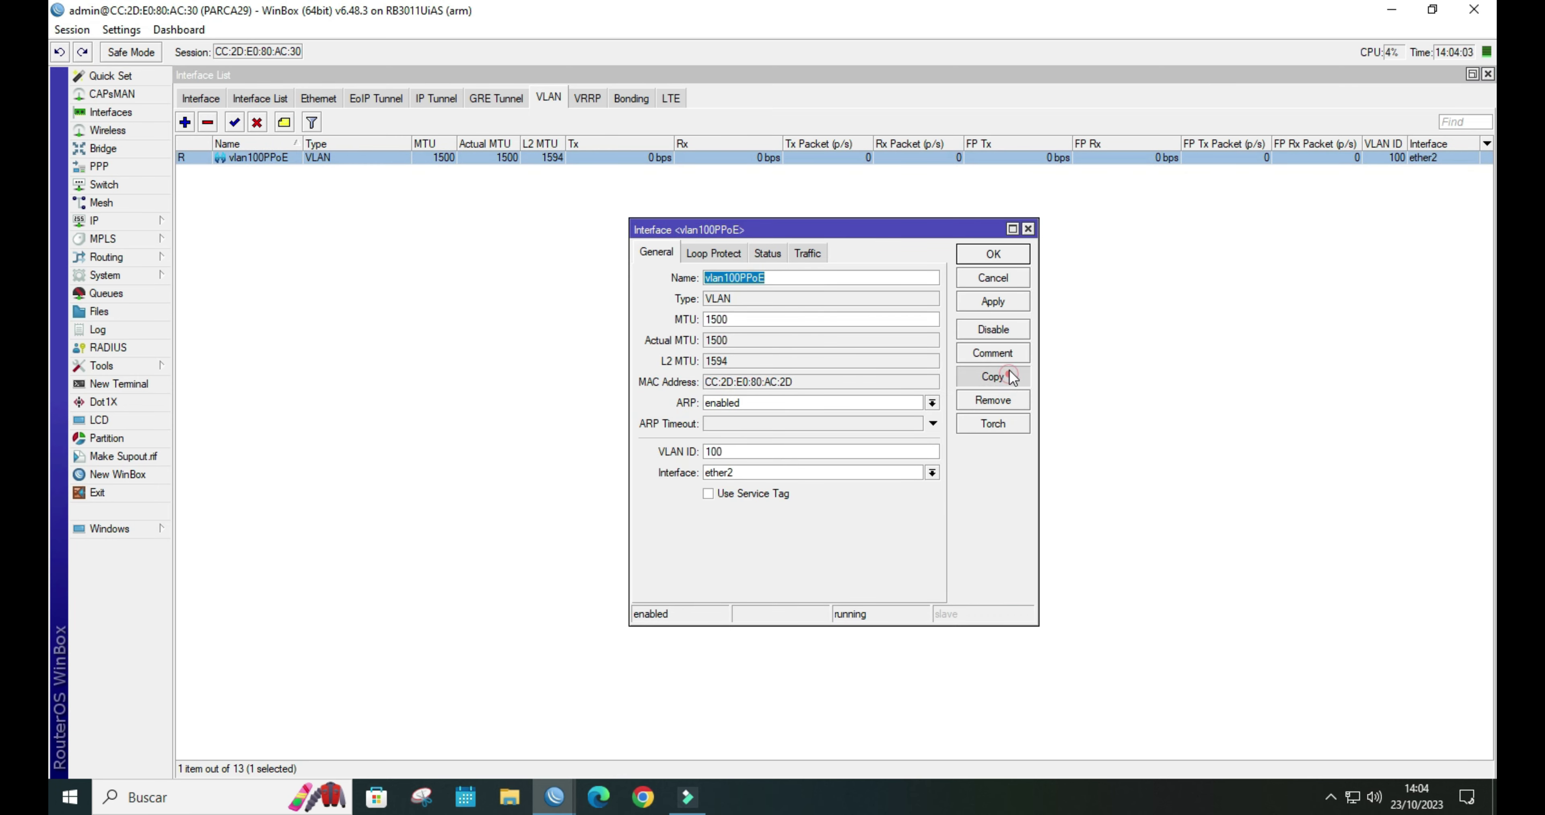
pyautogui.click(1031, 230)
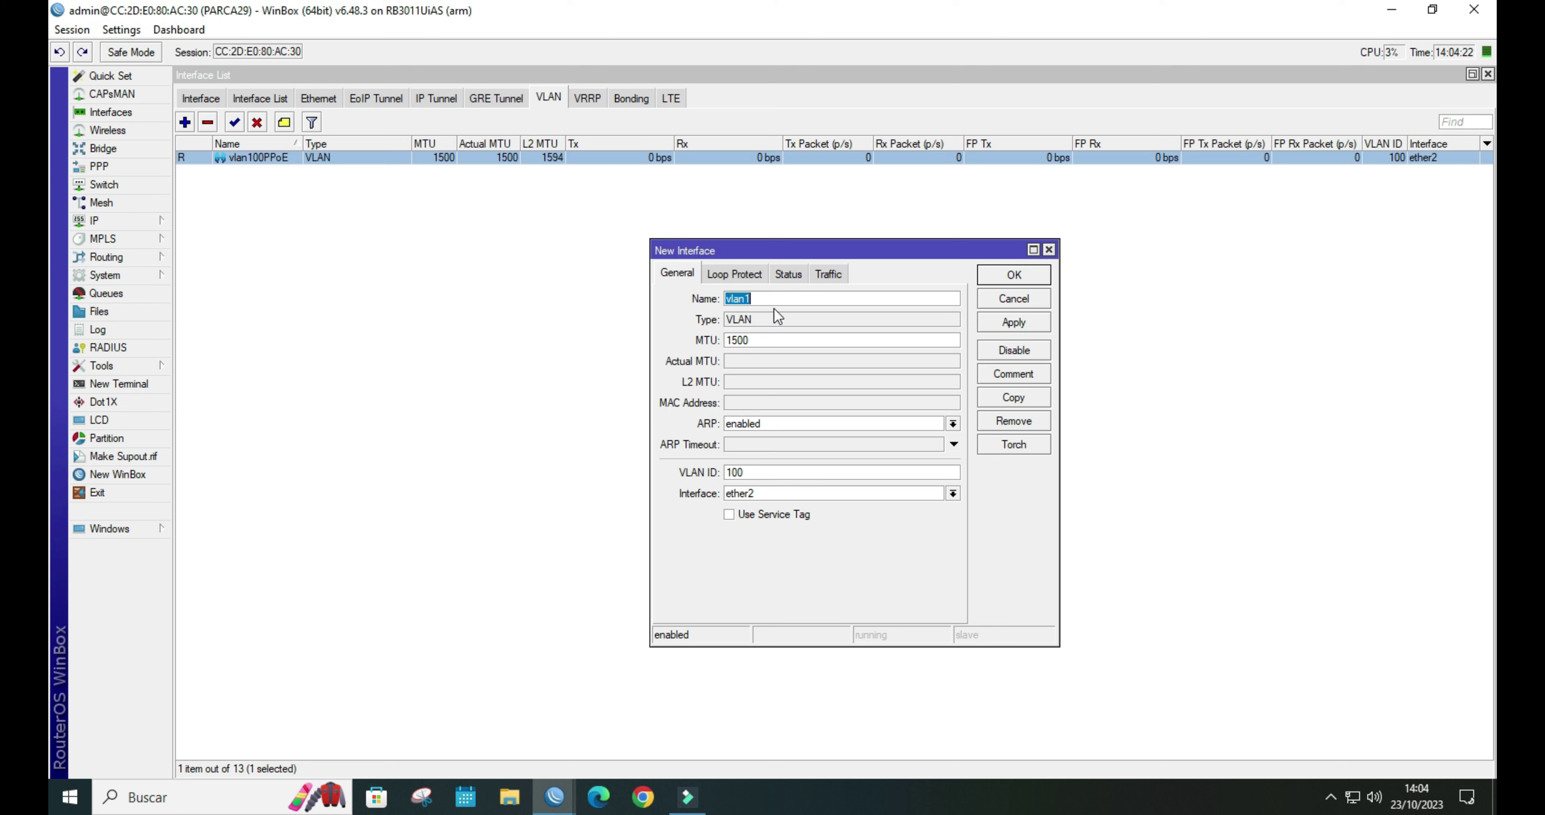
pyautogui.click(776, 302)
pyautogui.press('BackSpace')
pyautogui.write('99')
pyautogui.write('-mg')
pyautogui.press('BackSpace')
pyautogui.press('BackSpace')
pyautogui.write('MGNT')
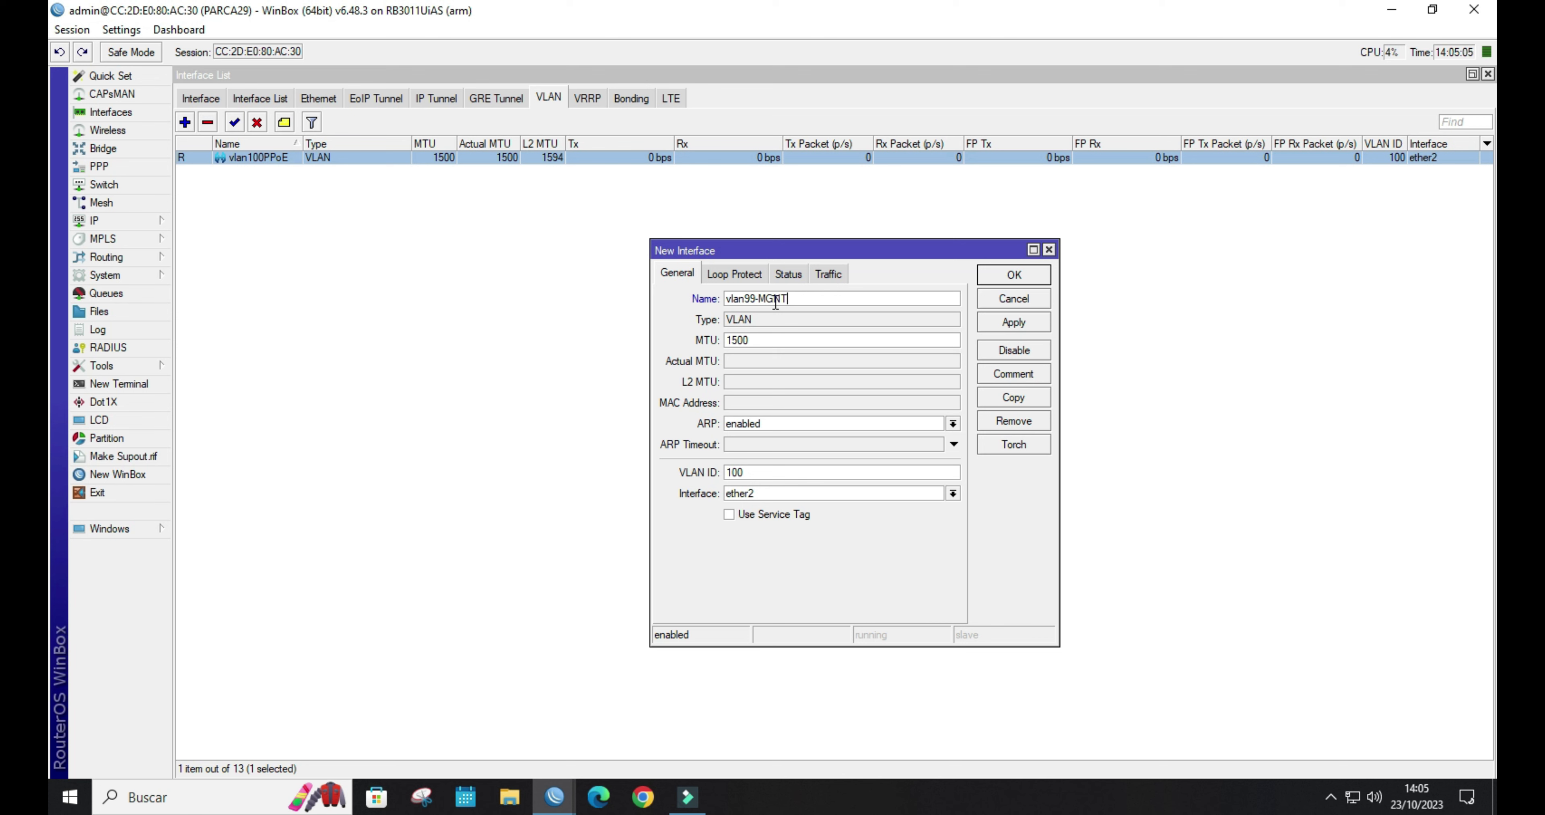
# - Set the copy's VLAN ID to 99 and save it
pyautogui.moveTo(757, 473); pyautogui.dragTo(714, 474)
pyautogui.write('99')
pyautogui.click(1014, 322)
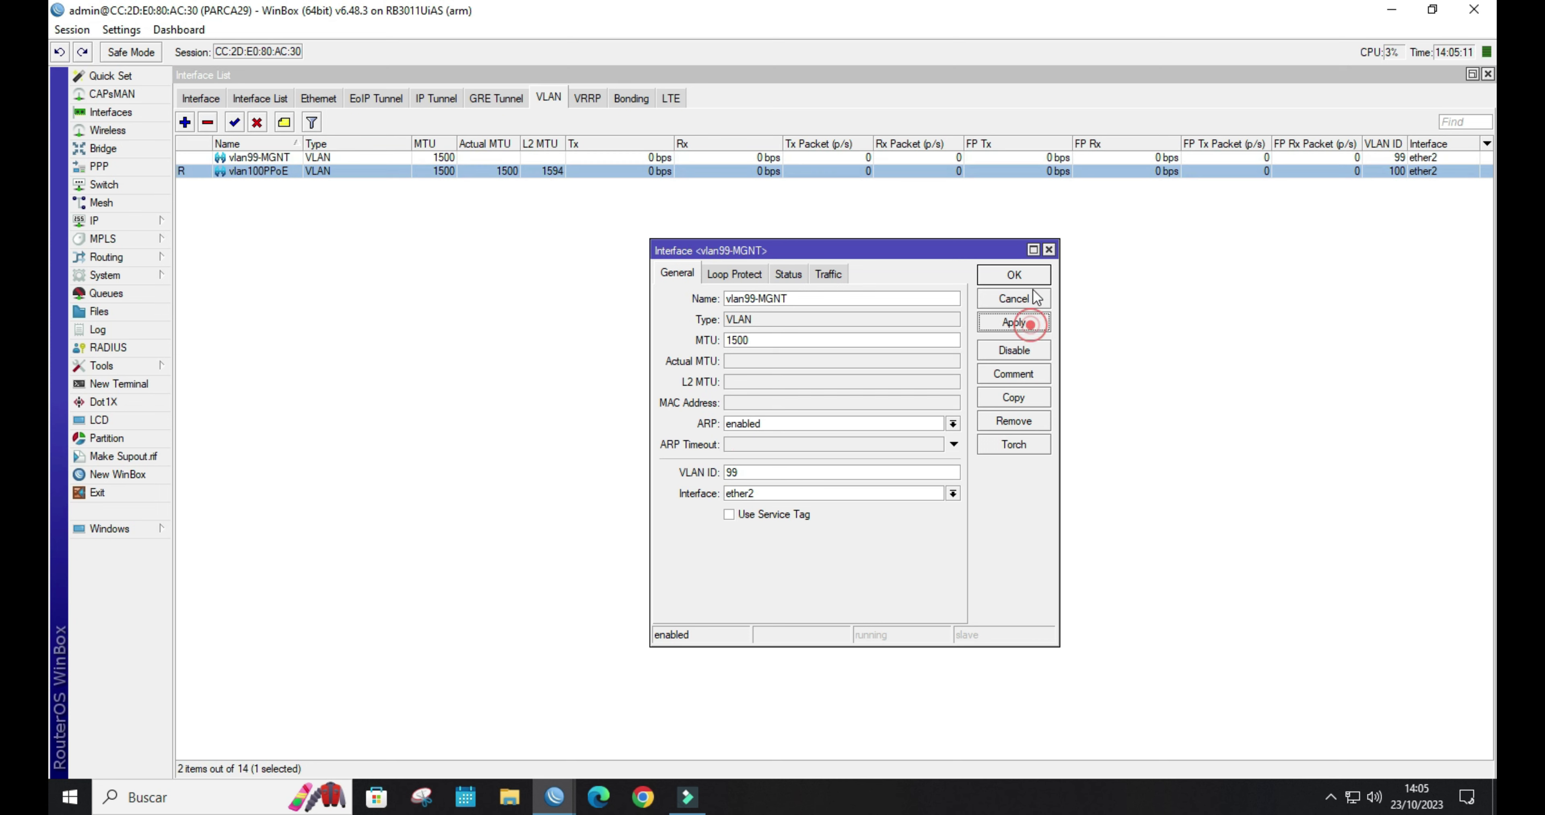
pyautogui.click(1014, 275)
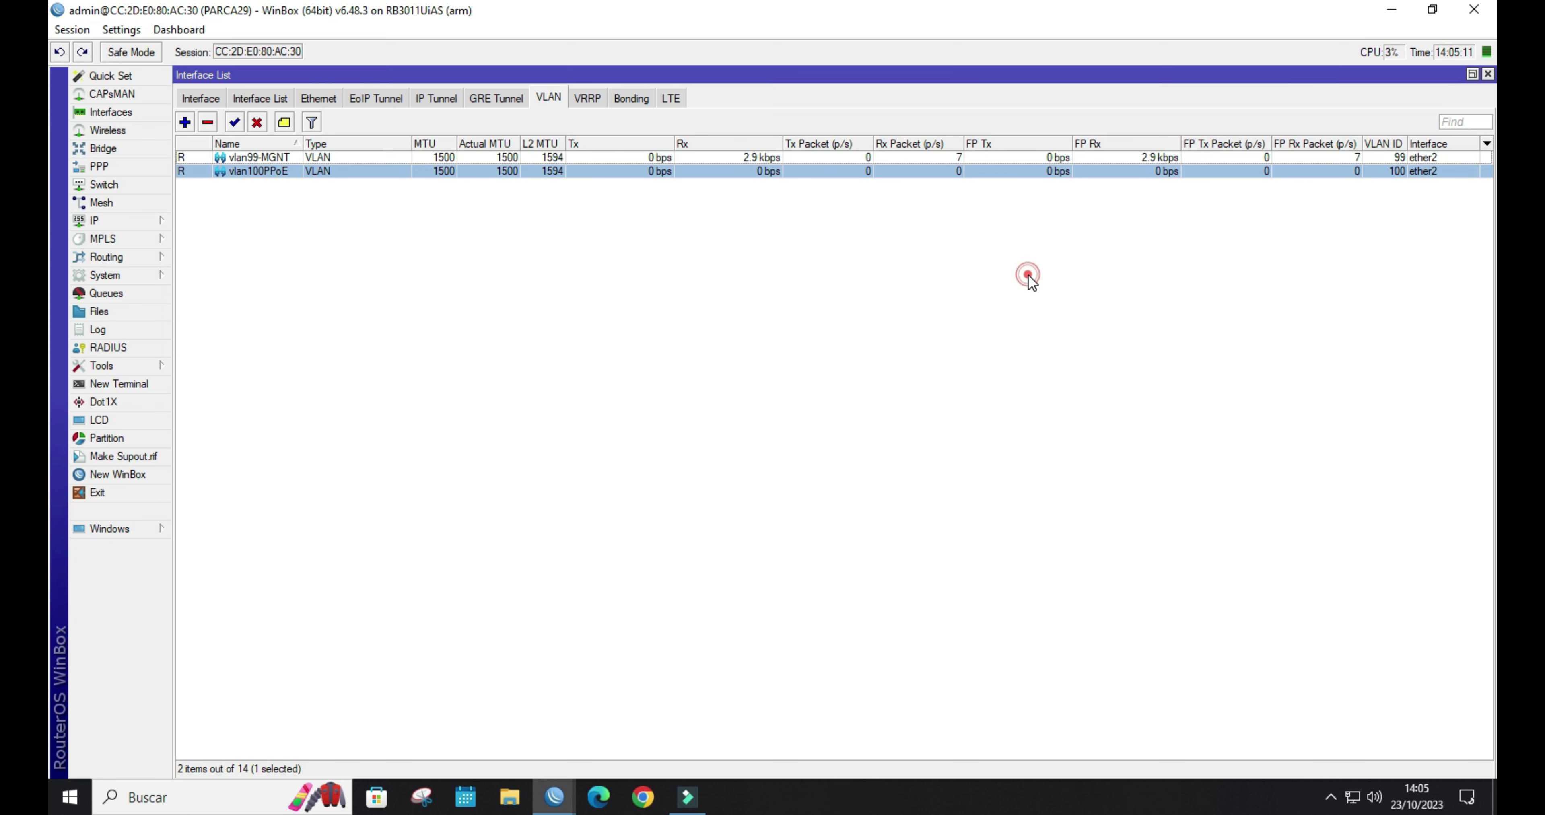
pyautogui.click(210, 99)
# - Open PPP and browse the PPPoE Servers, Secrets and Profiles lists
pyautogui.click(126, 163)
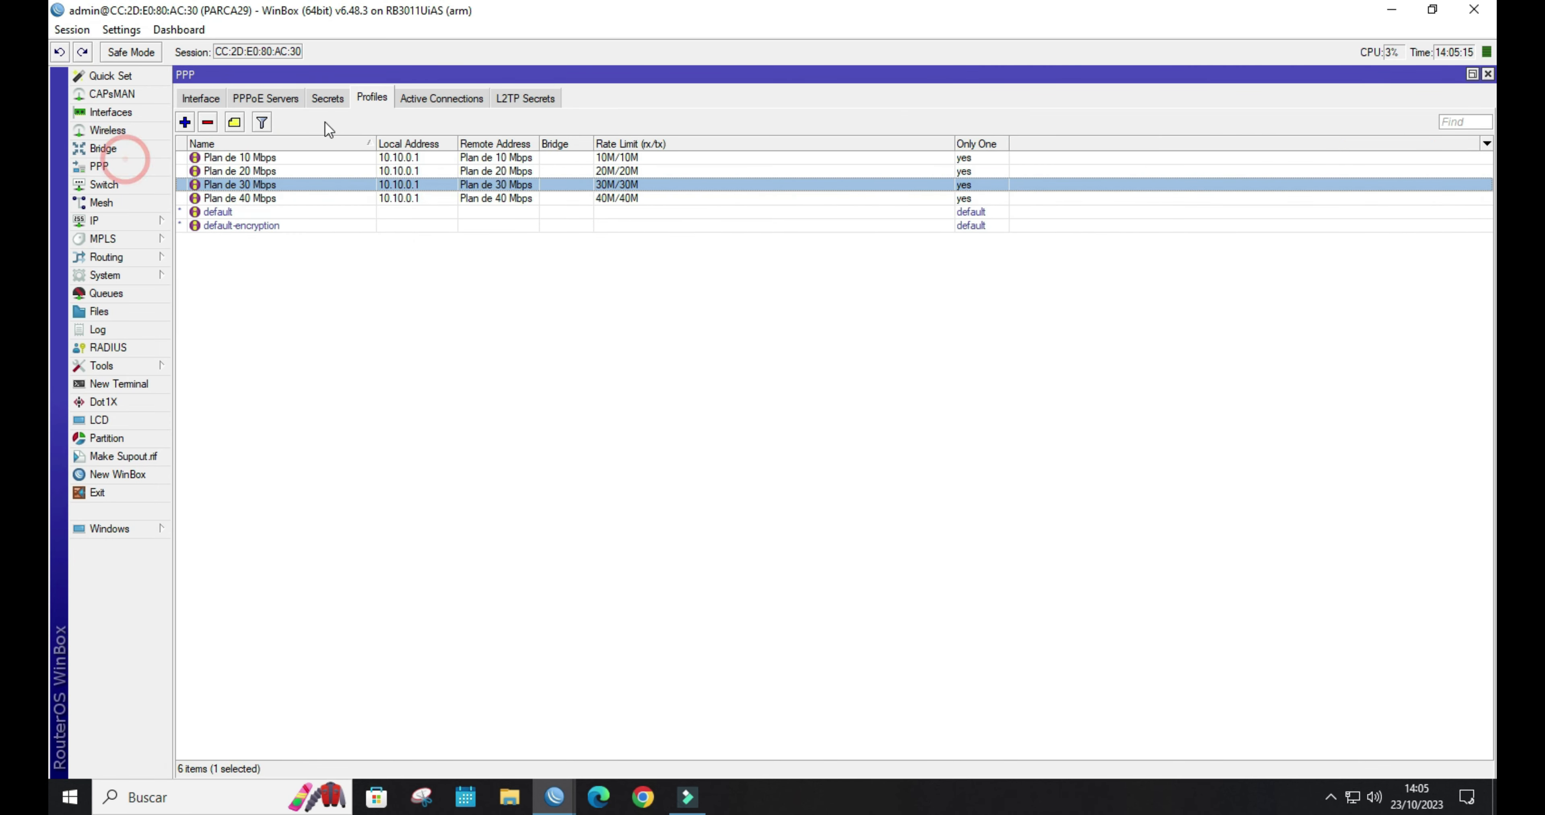
pyautogui.click(264, 98)
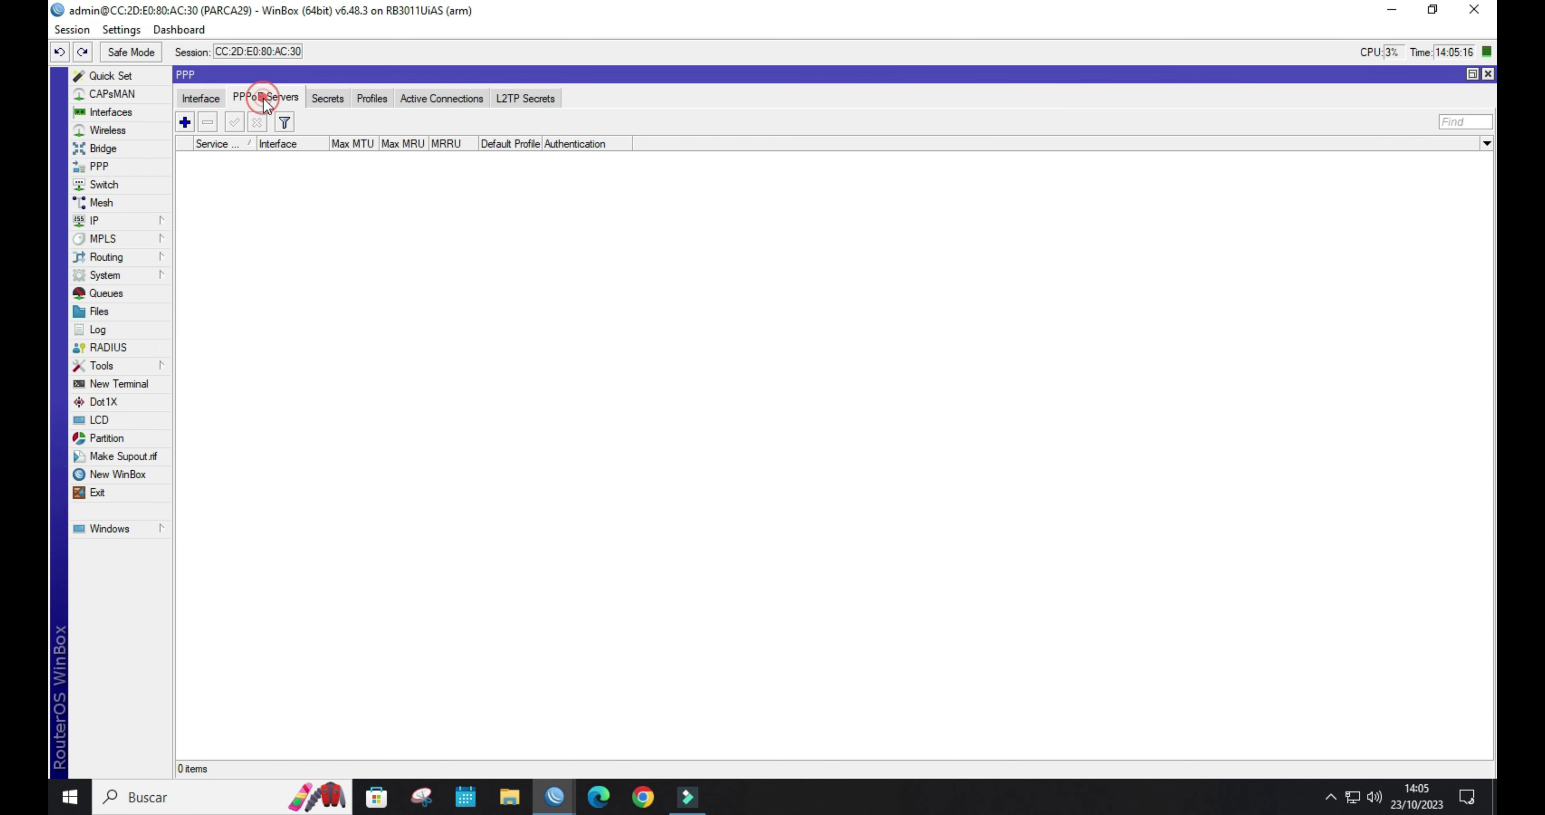
pyautogui.click(330, 100)
pyautogui.click(376, 99)
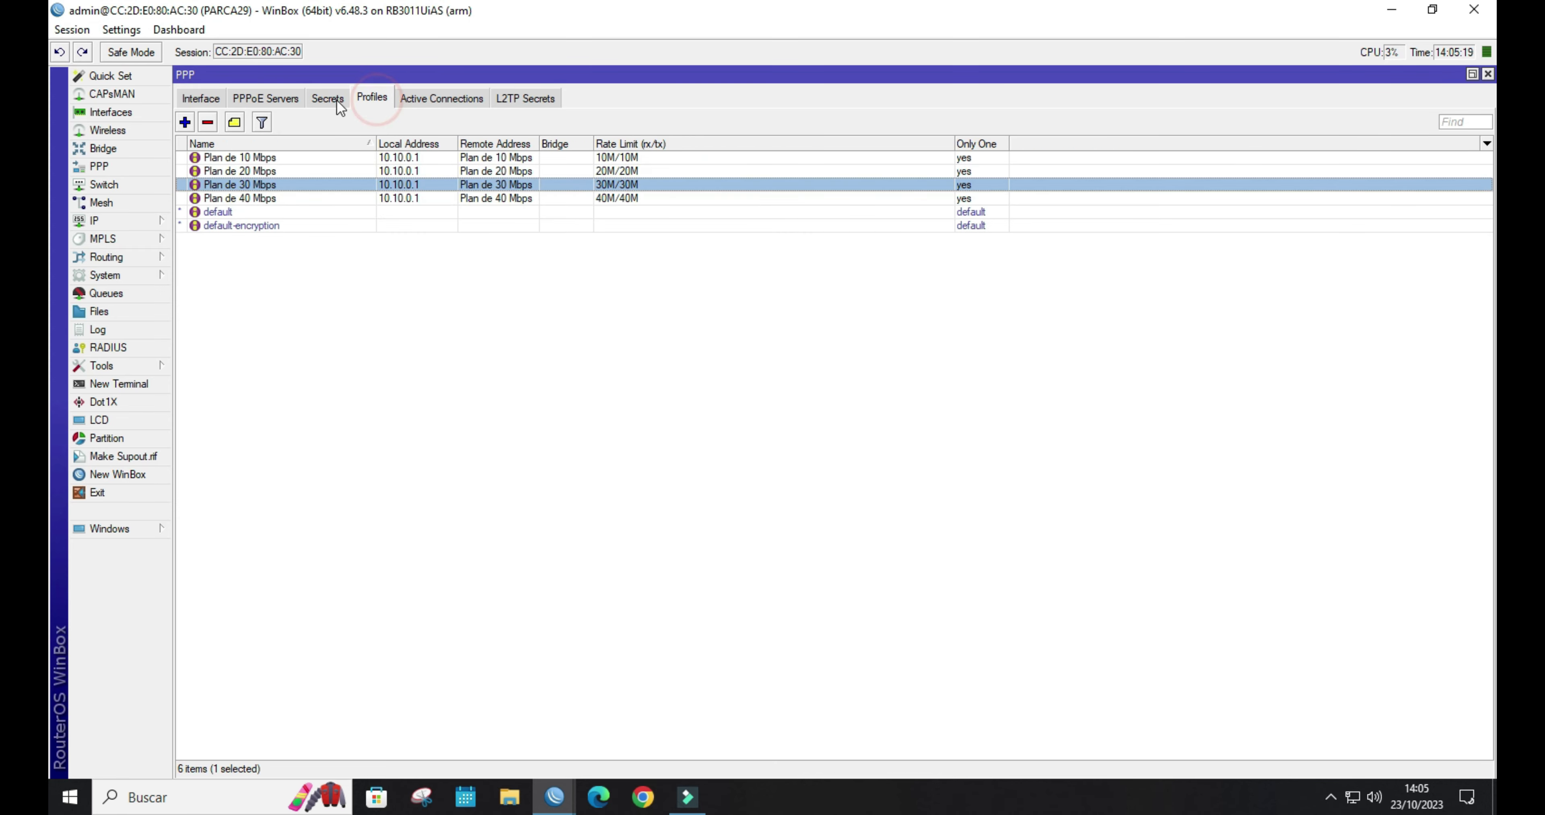
pyautogui.click(262, 98)
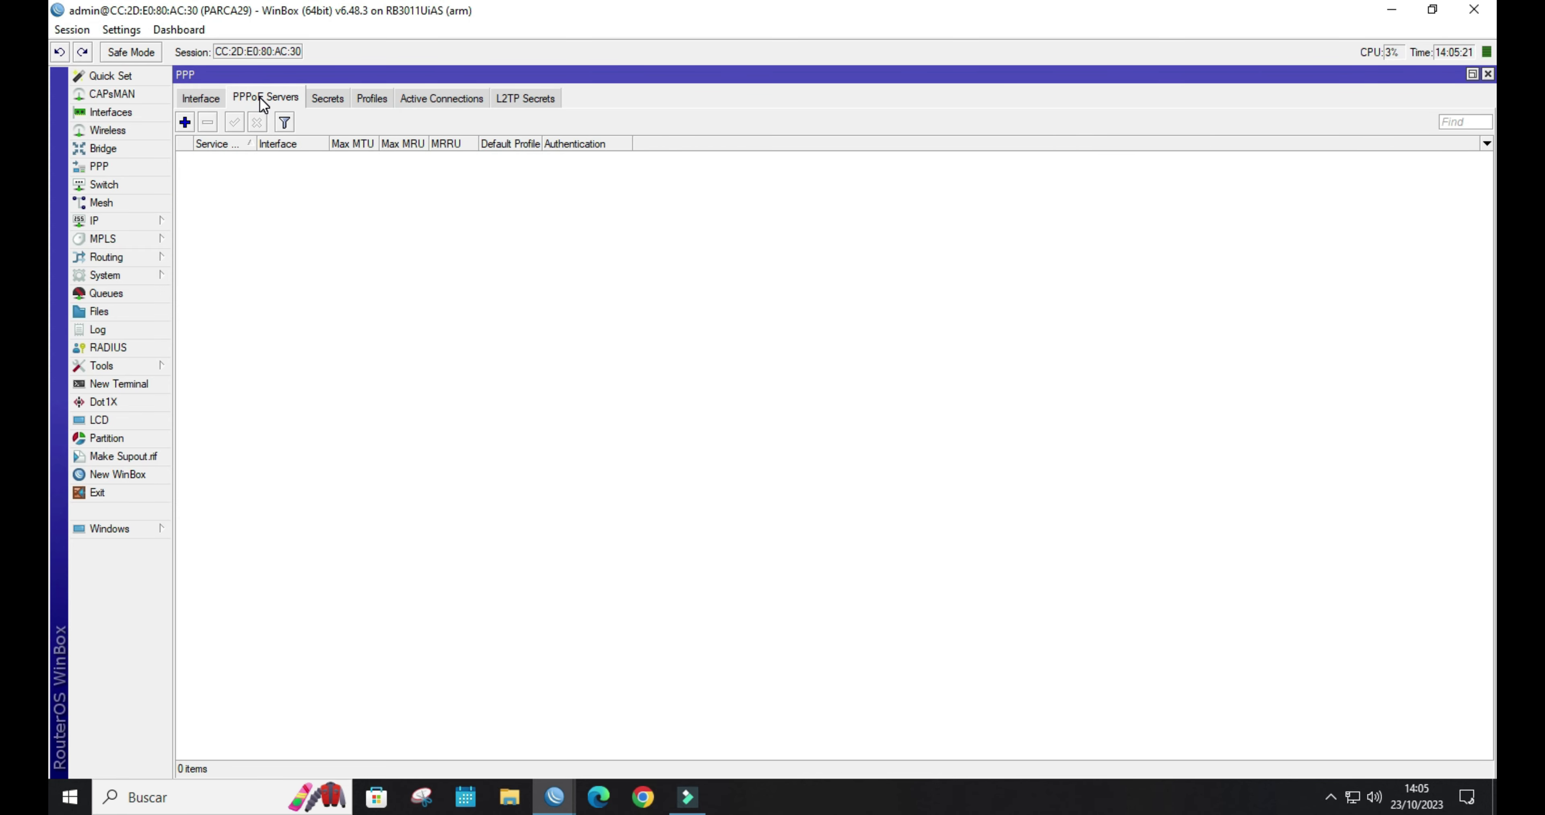
# - Start a new PPPoE service named PPPoE-Server bound to vlan100PPoE
pyautogui.click(185, 123)
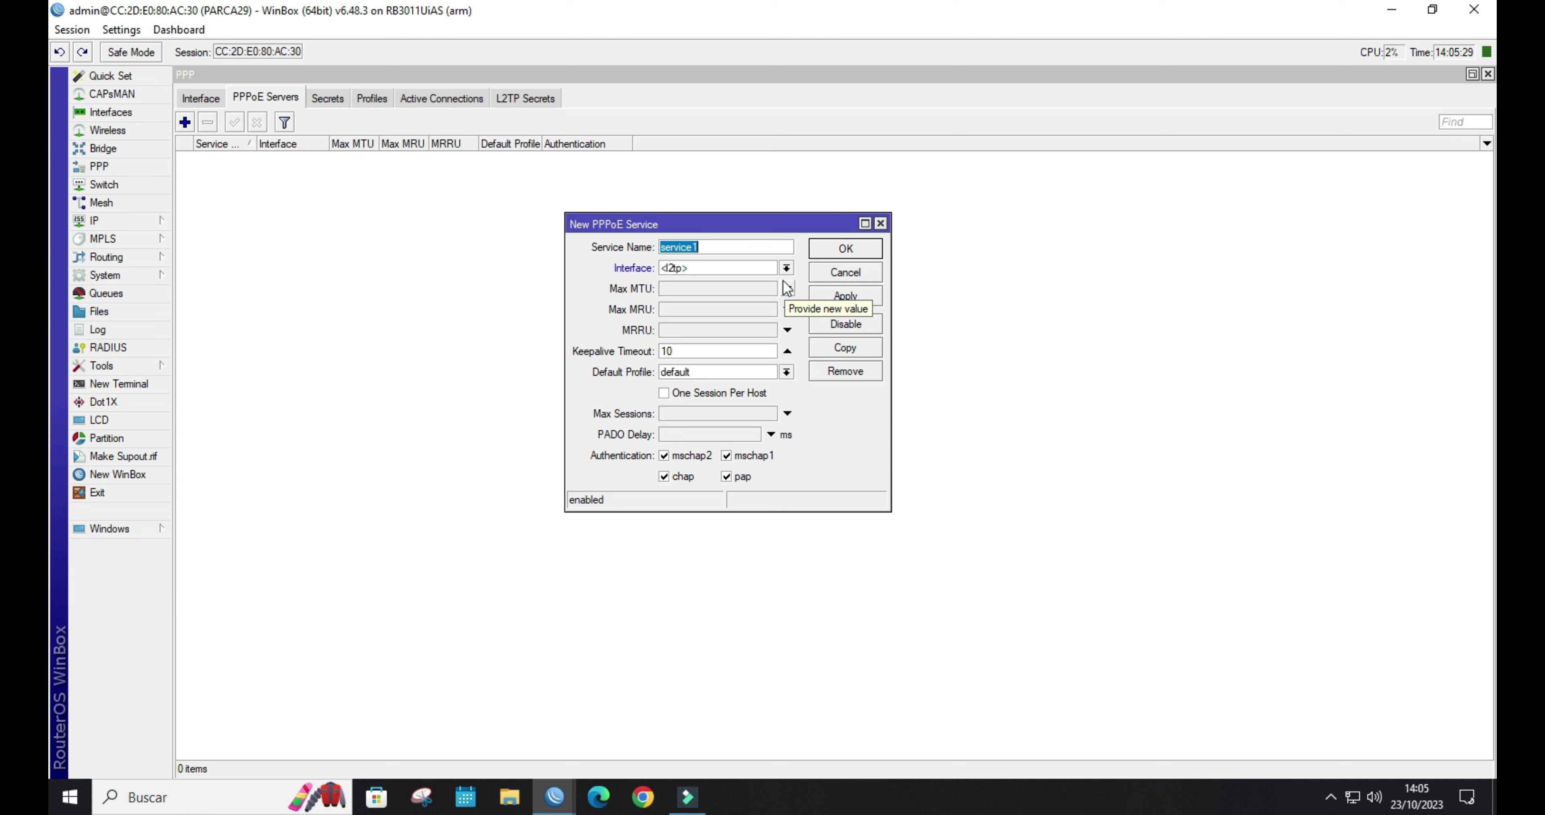
pyautogui.write('P')
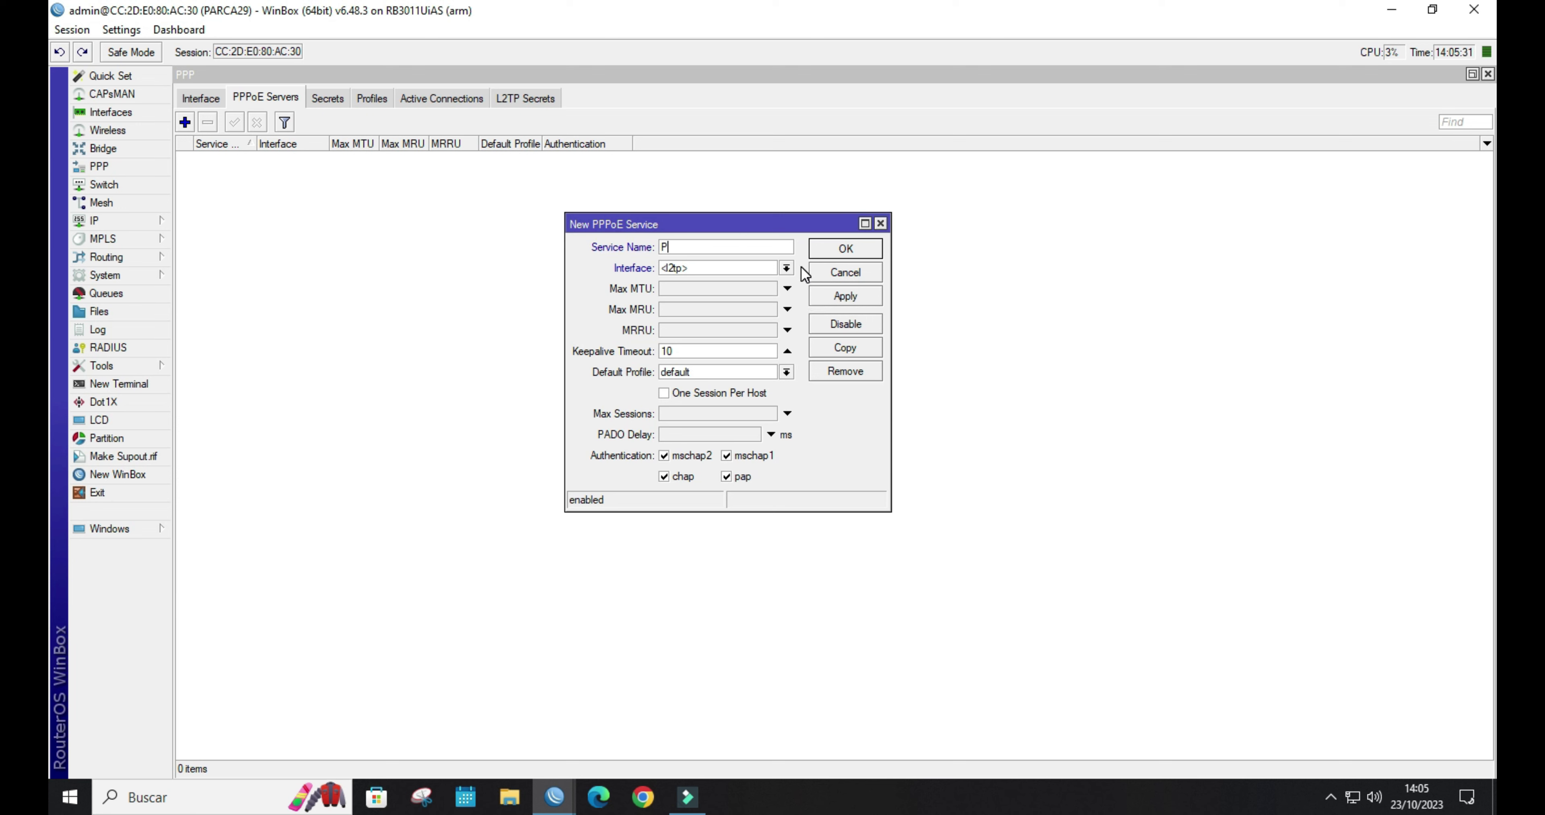
pyautogui.write('PPoE-Server')
pyautogui.click(787, 268)
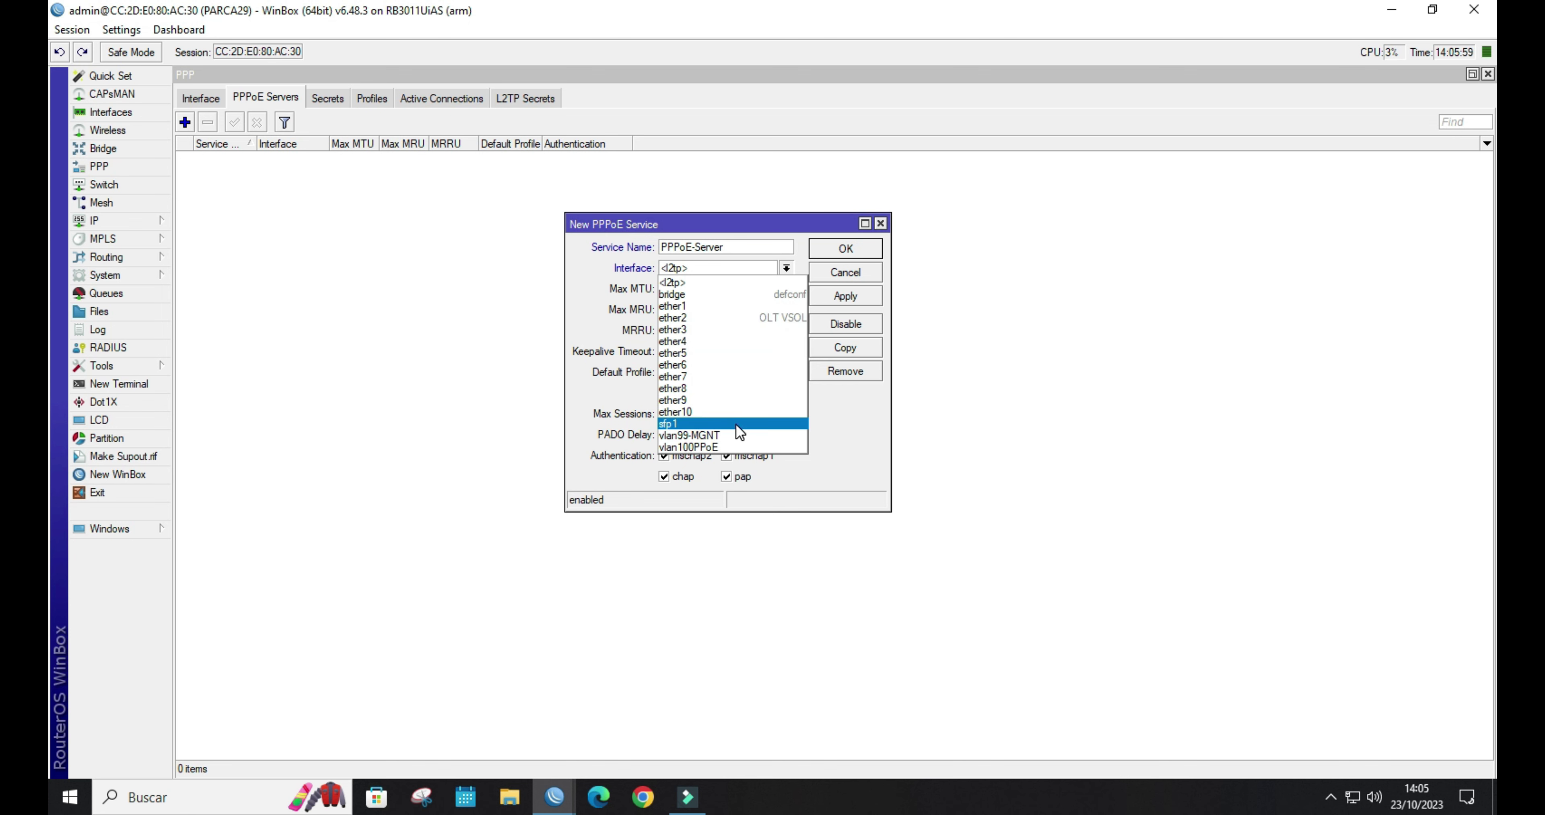
pyautogui.click(734, 446)
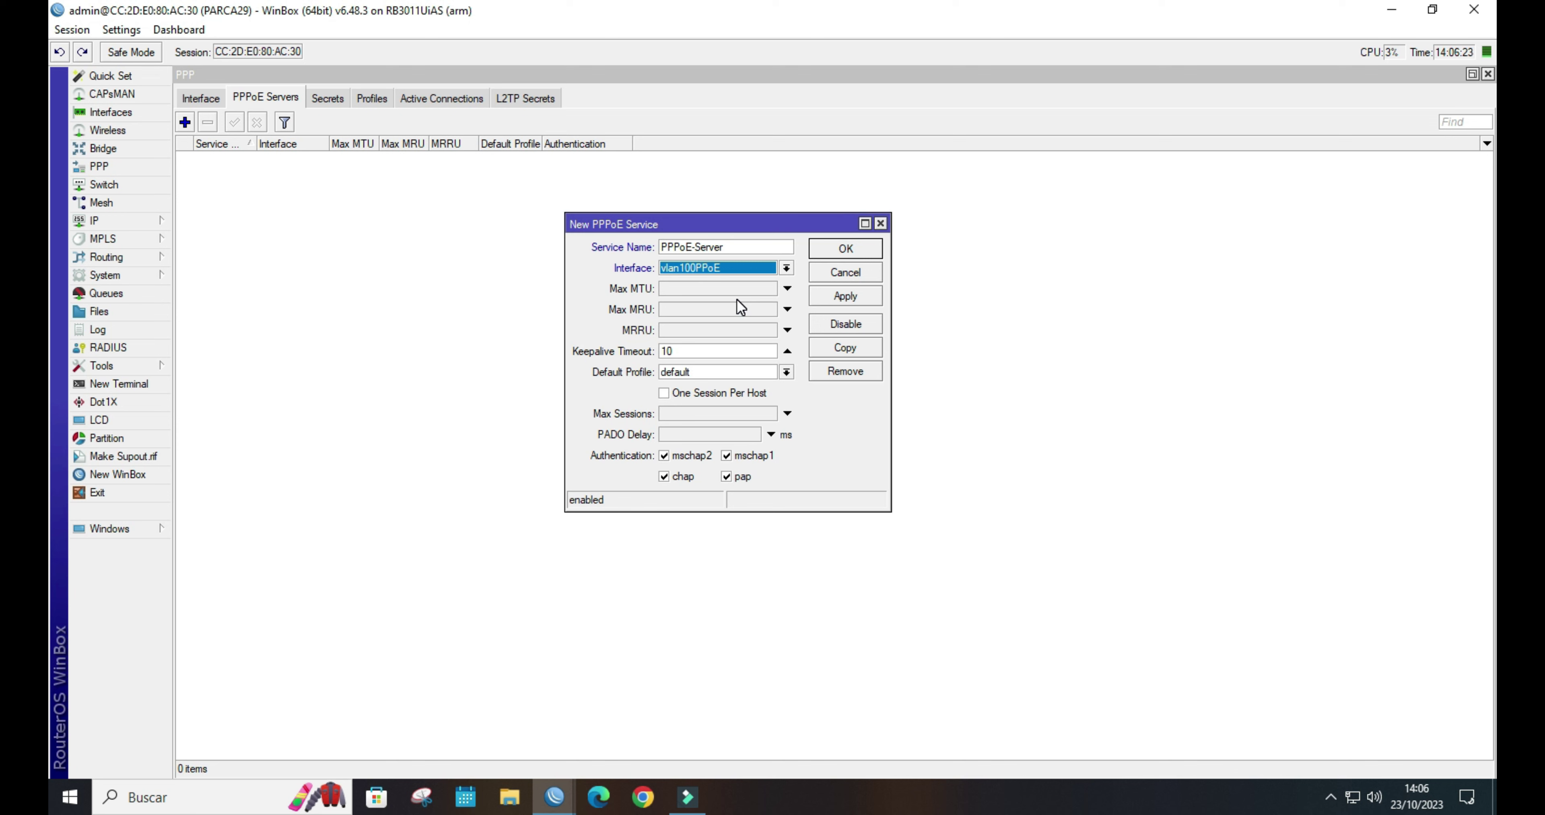
# - Set Max MTU and Max MRU to 1480 and save the PPPoE-Server service
pyautogui.click(731, 290)
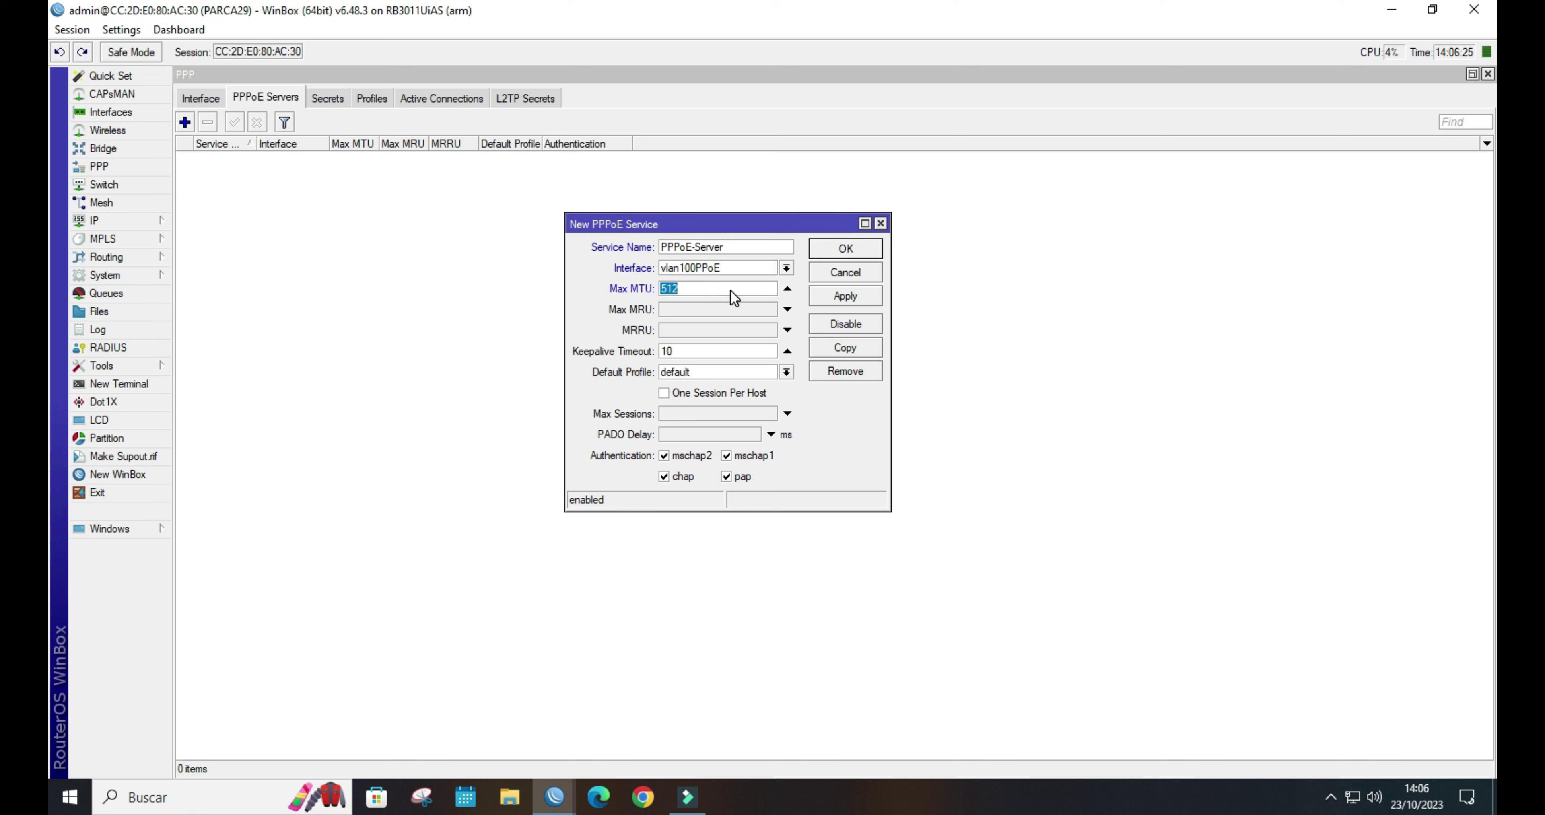
pyautogui.write('1480')
pyautogui.click(698, 304)
pyautogui.write('1480')
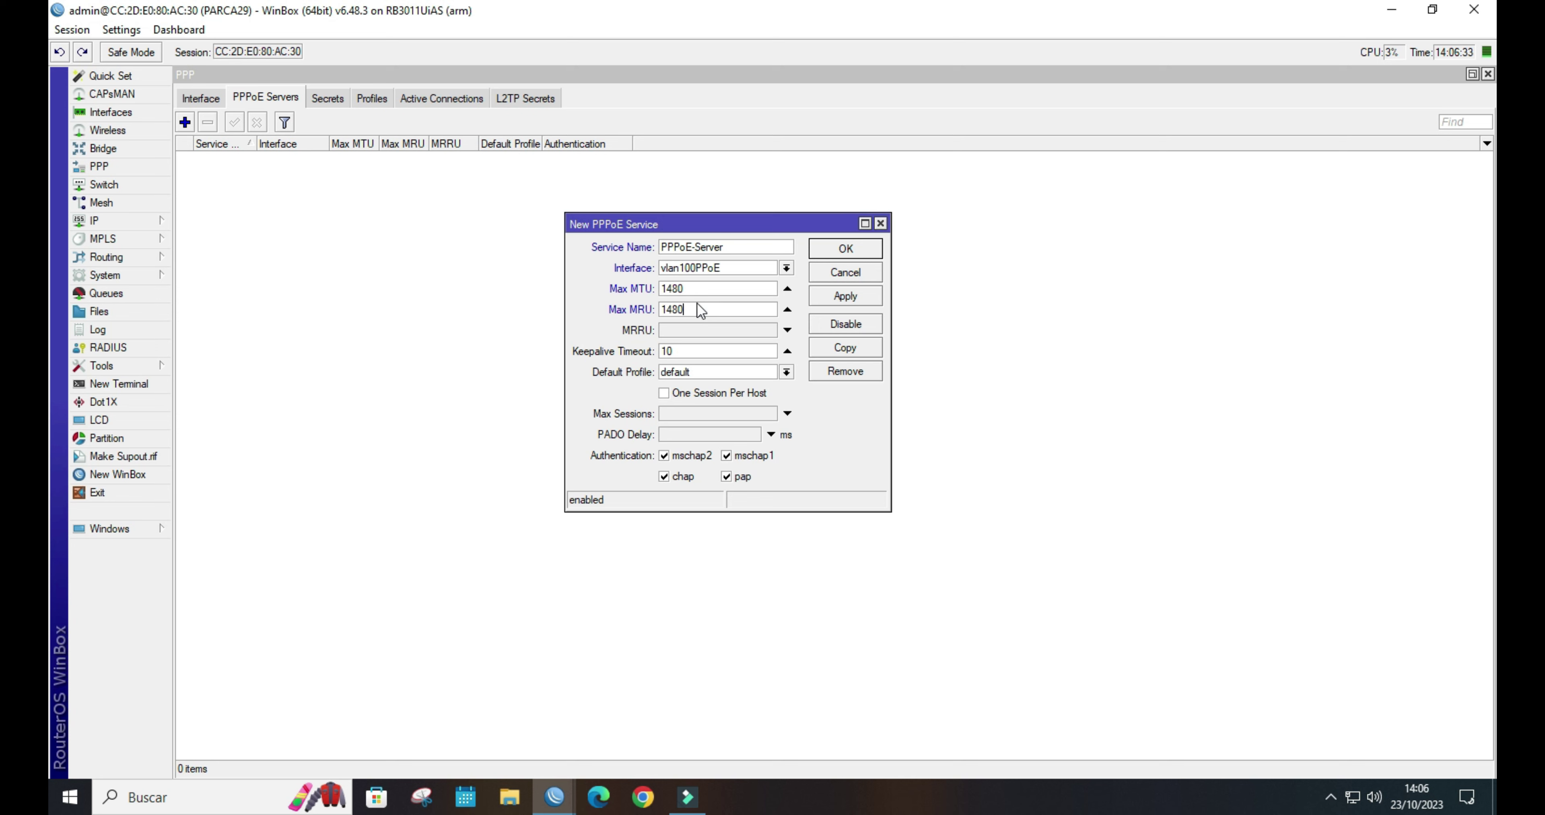
pyautogui.click(848, 297)
pyautogui.click(847, 248)
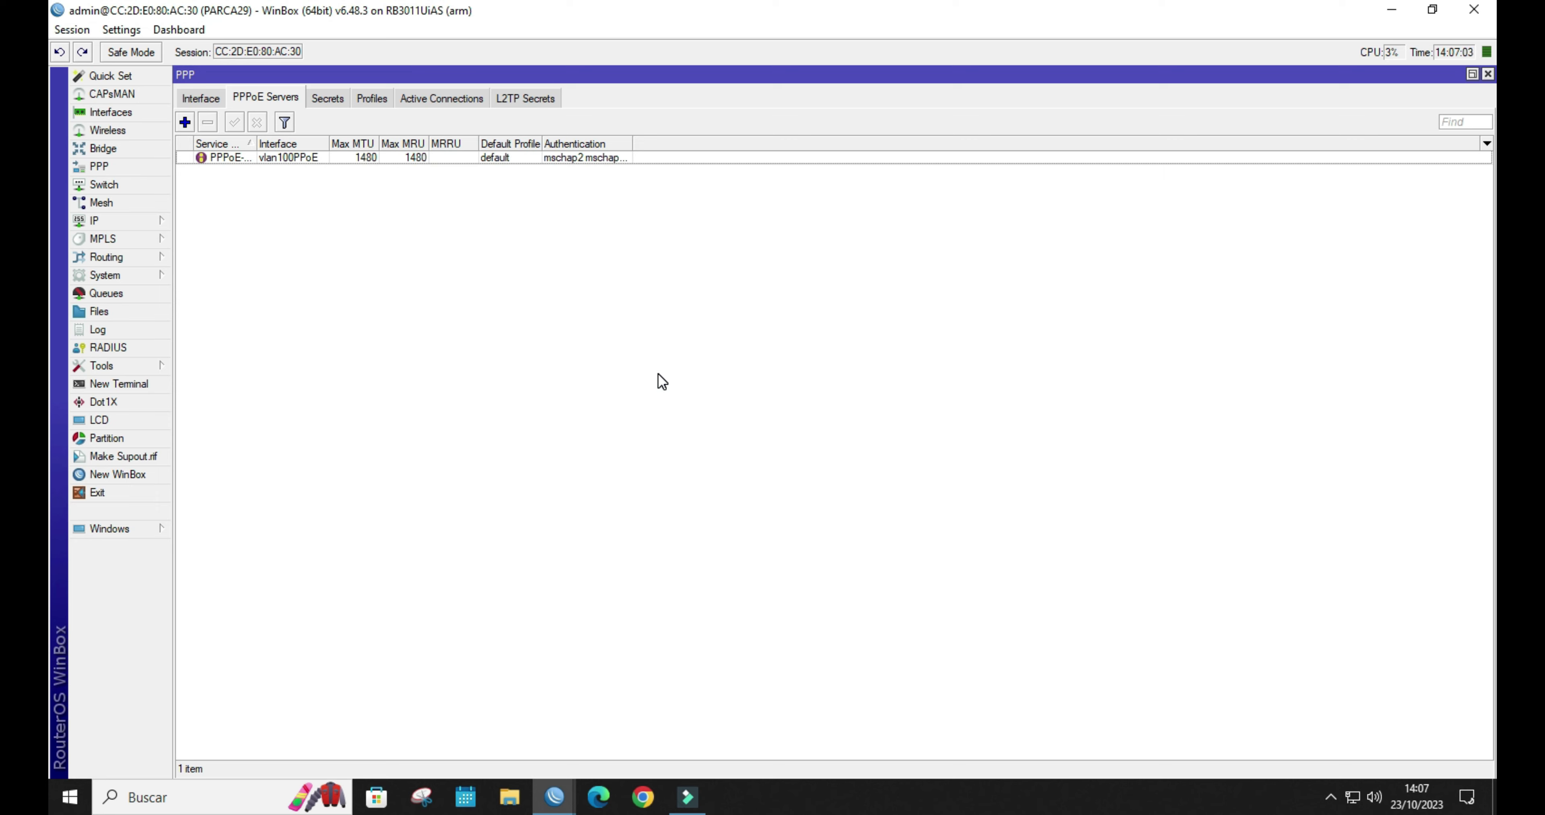
# - Enable One Session Per Host on the PPPoE-Server service
pyautogui.doubleClick(361, 161)
pyautogui.click(664, 394)
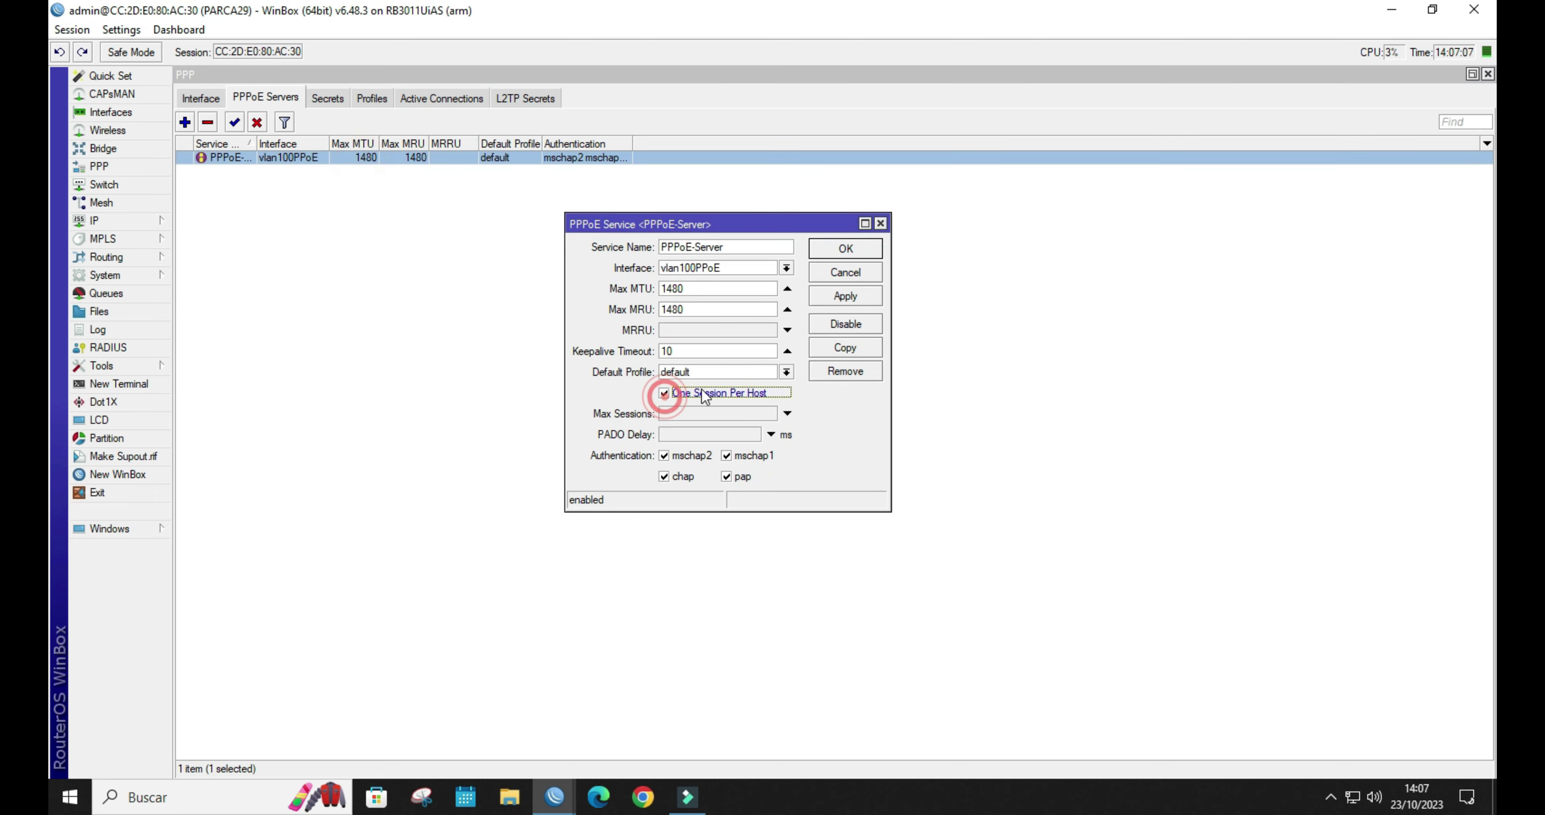
pyautogui.click(845, 296)
pyautogui.click(845, 250)
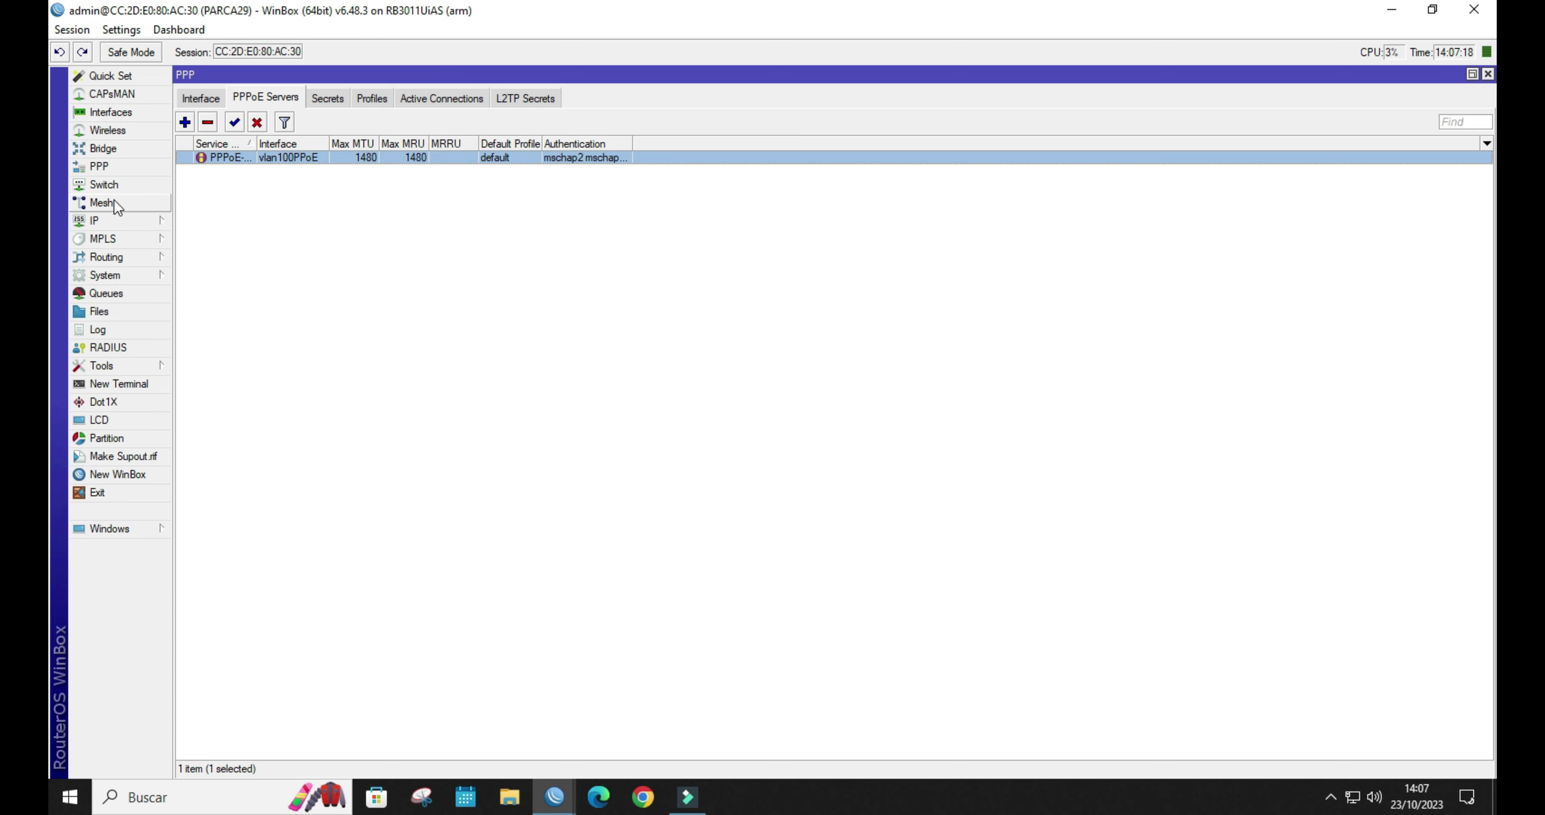
pyautogui.click(125, 221)
# - Add IP address 10.99.99.1/30 on the vlan99-MGNT interface
pyautogui.click(249, 259)
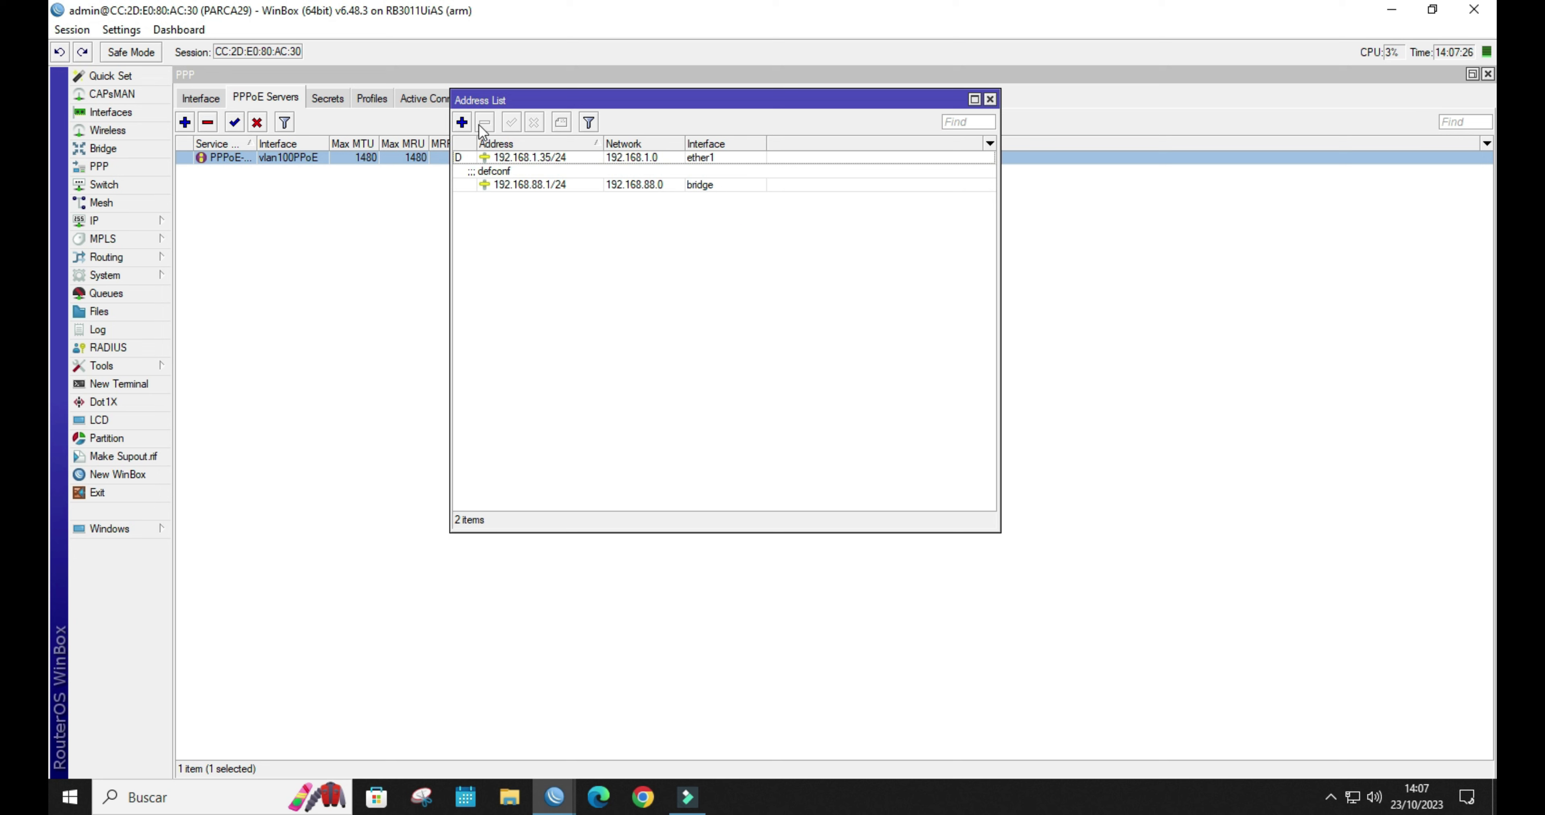
pyautogui.click(462, 122)
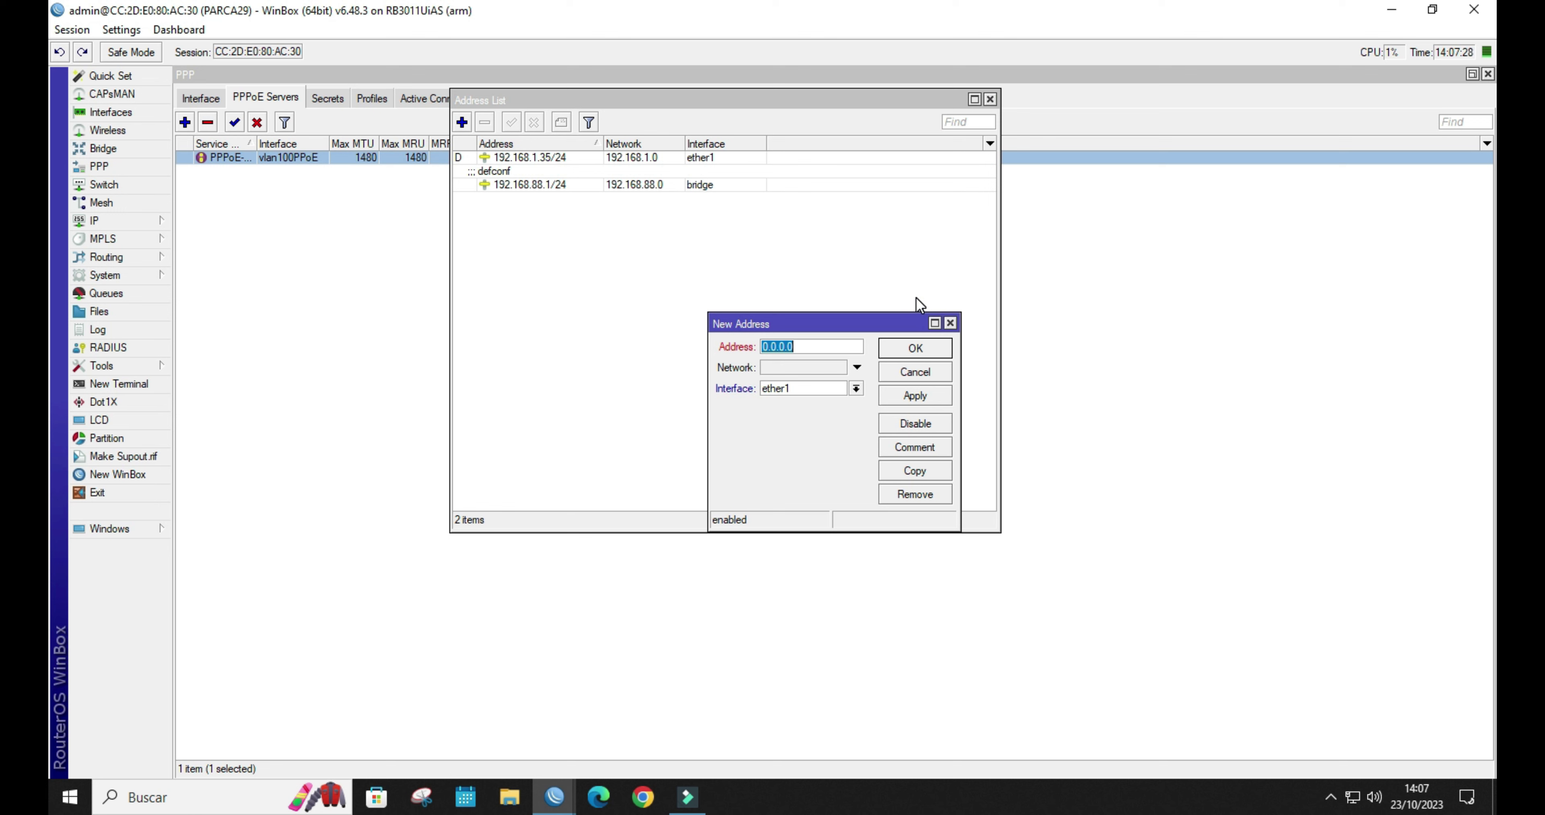
pyautogui.write('10.99.99.1/30')
pyautogui.click(856, 388)
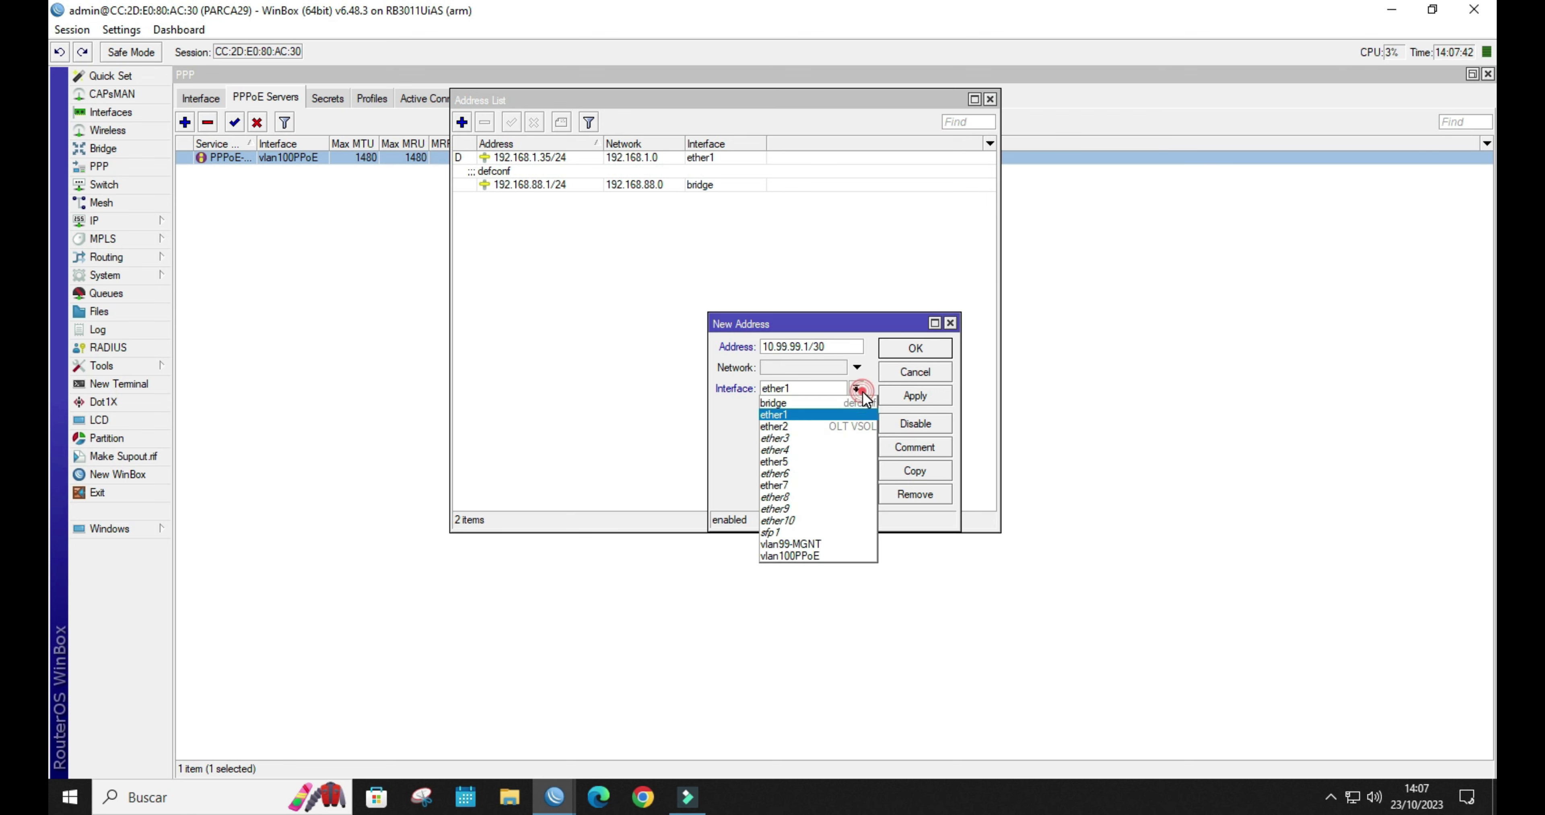
pyautogui.click(824, 544)
pyautogui.click(921, 394)
pyautogui.click(930, 350)
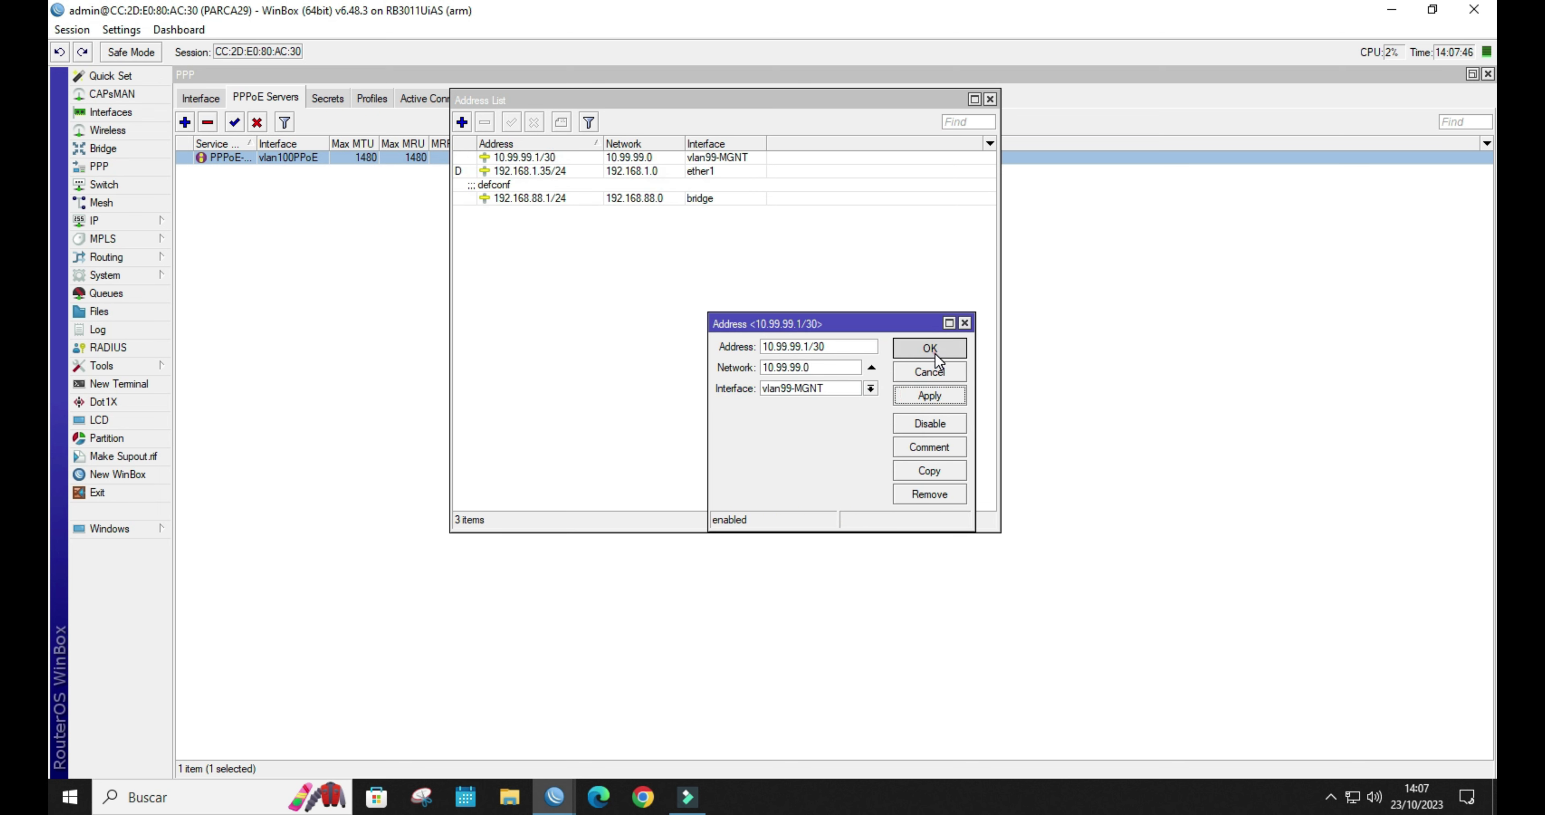
pyautogui.click(682, 199)
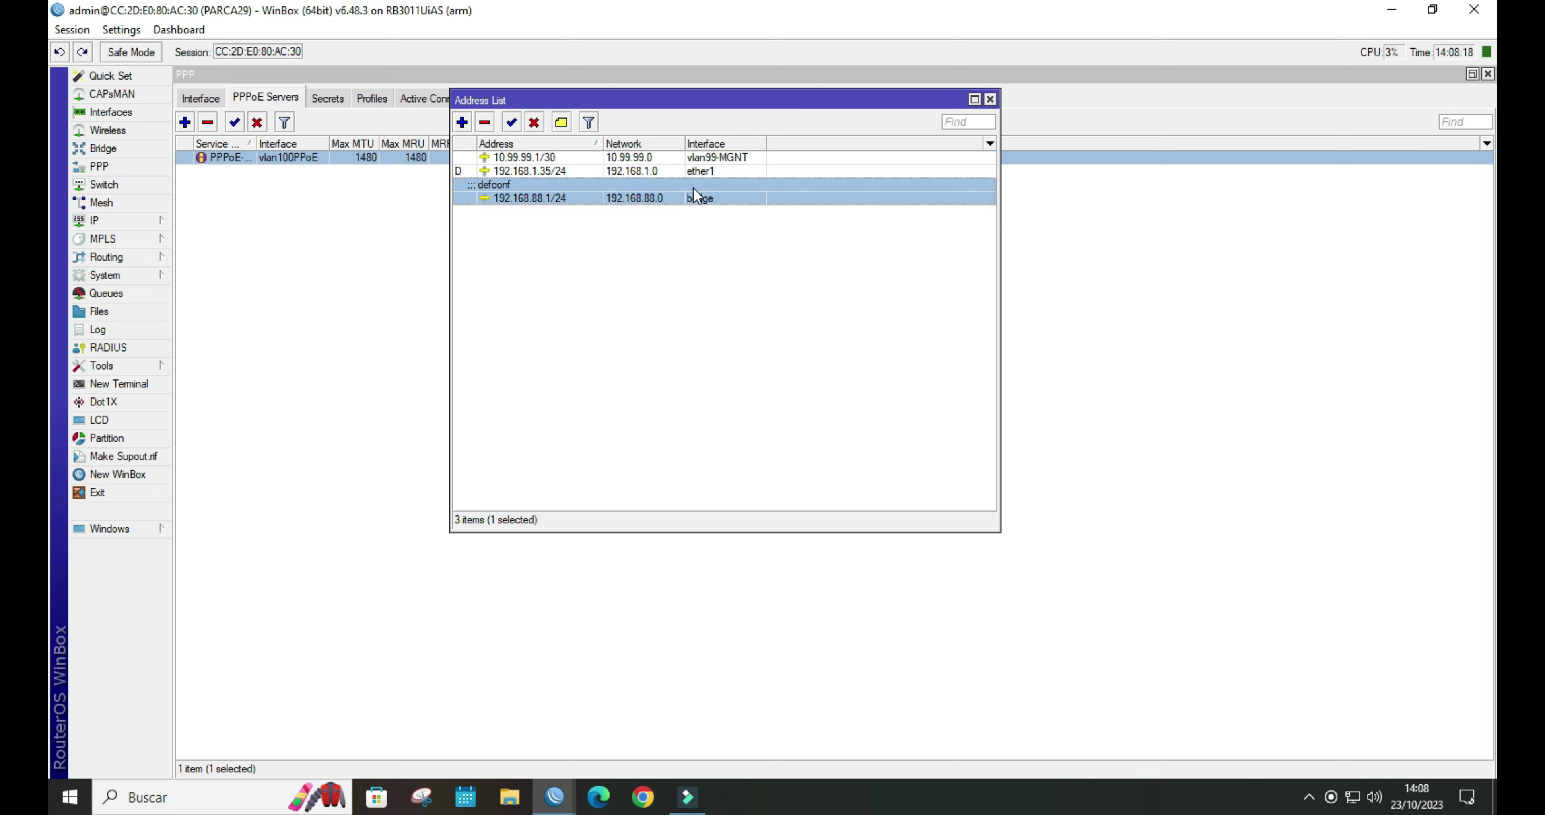
# - Open the DHCP client list and select the ether1 entry
pyautogui.click(145, 222)
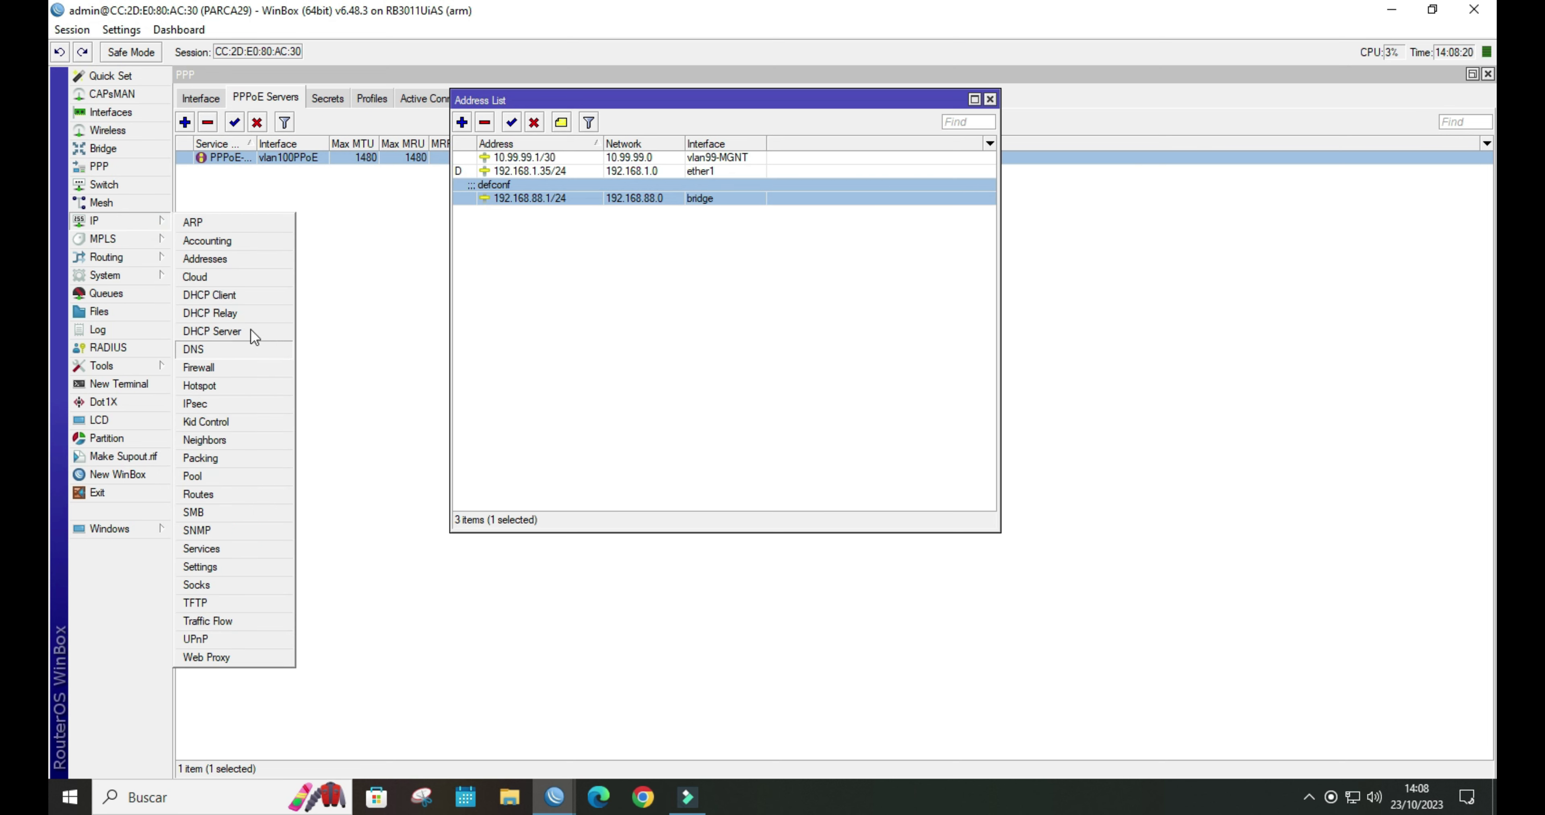
pyautogui.click(236, 295)
pyautogui.click(765, 359)
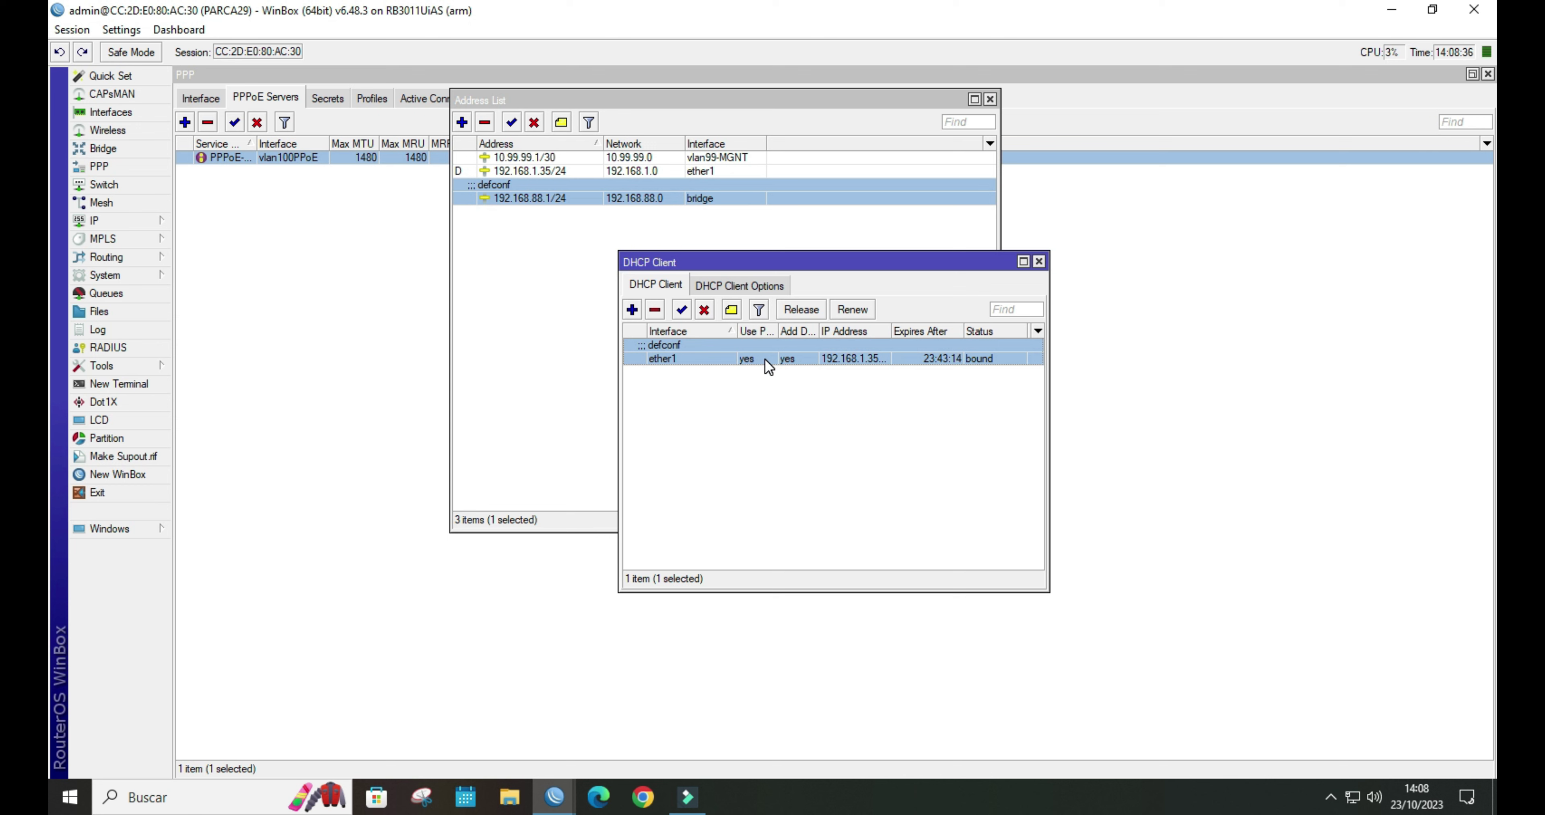
# - Close the DHCP Client and Address List windows
pyautogui.click(1037, 262)
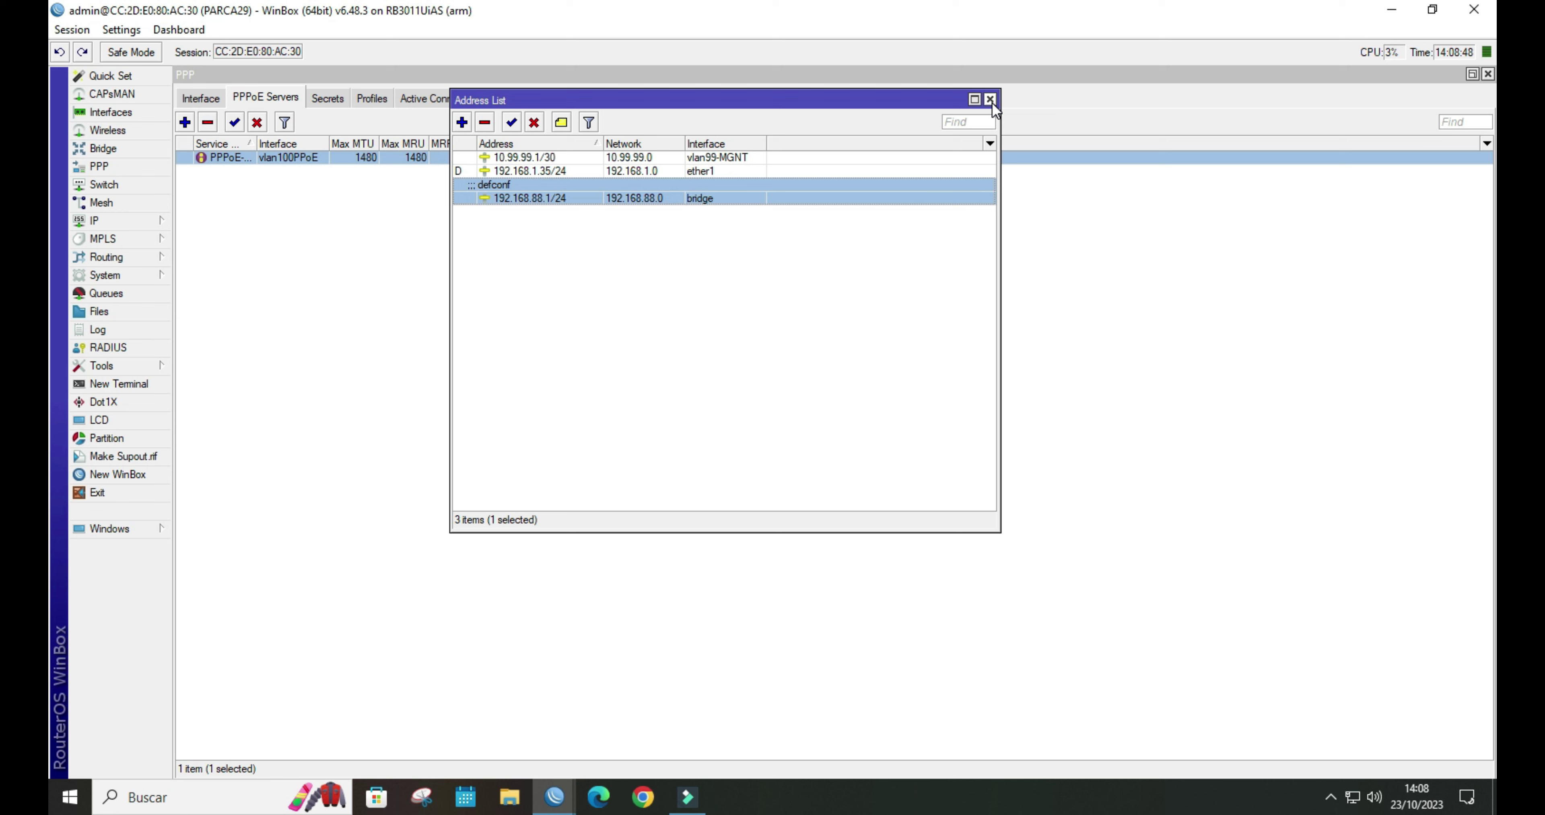
pyautogui.click(990, 100)
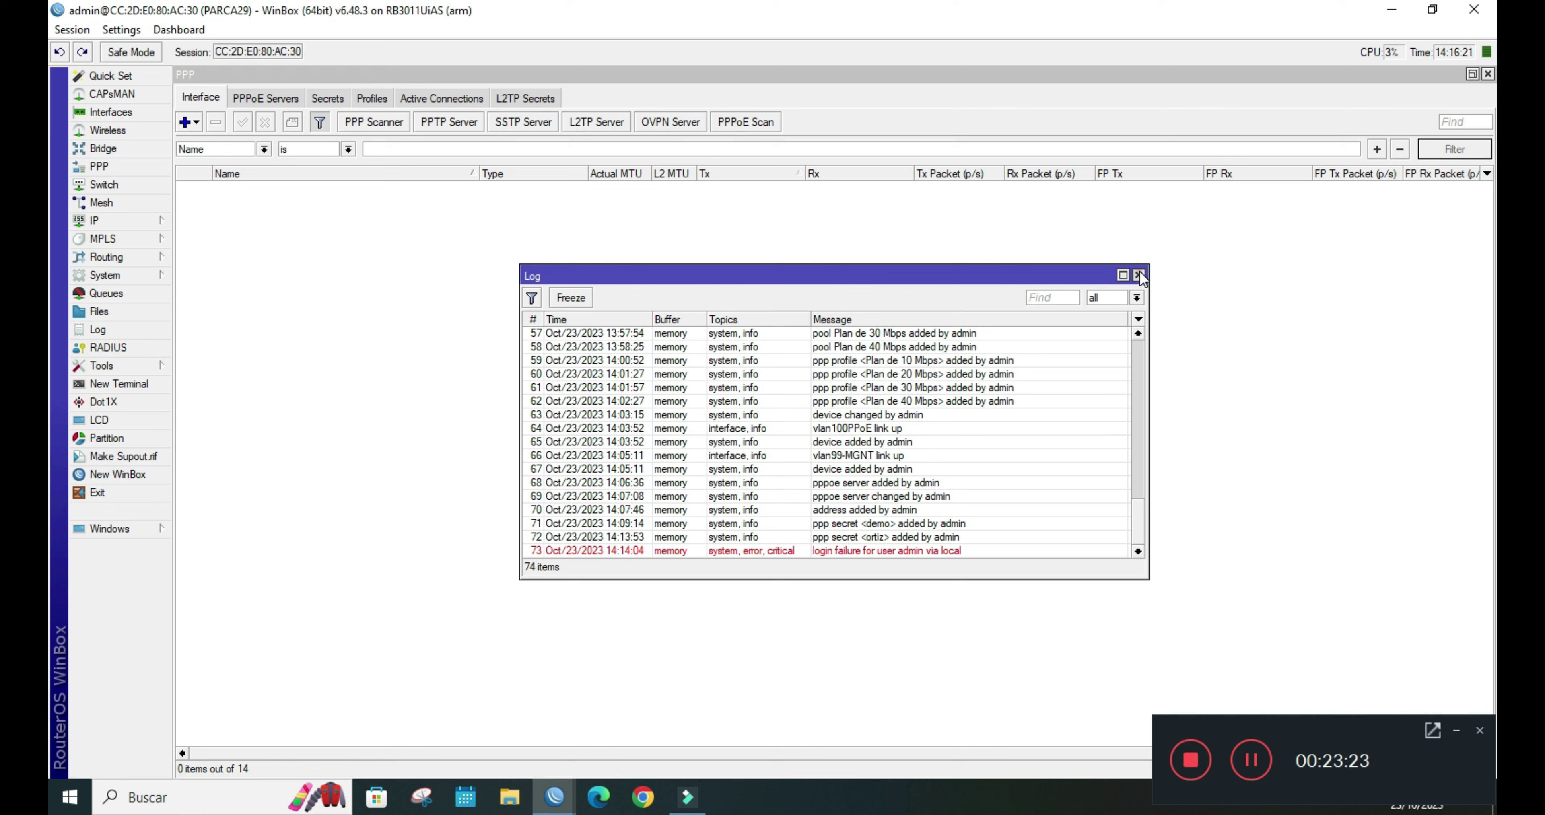
# - Close the Log window and switch to the PPP Secrets list
pyautogui.click(1138, 276)
pyautogui.click(218, 100)
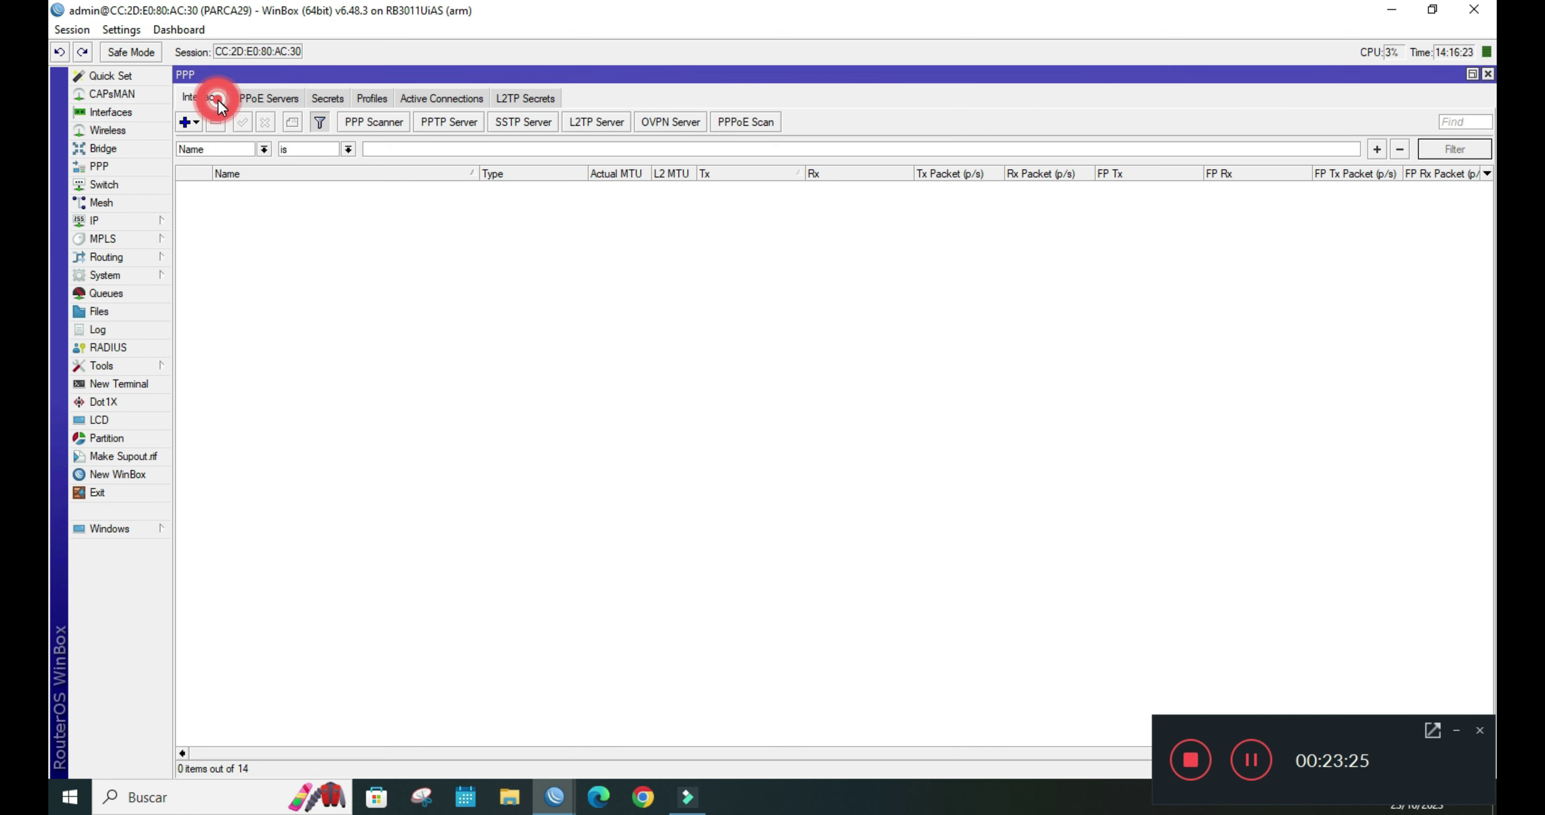
pyautogui.click(333, 101)
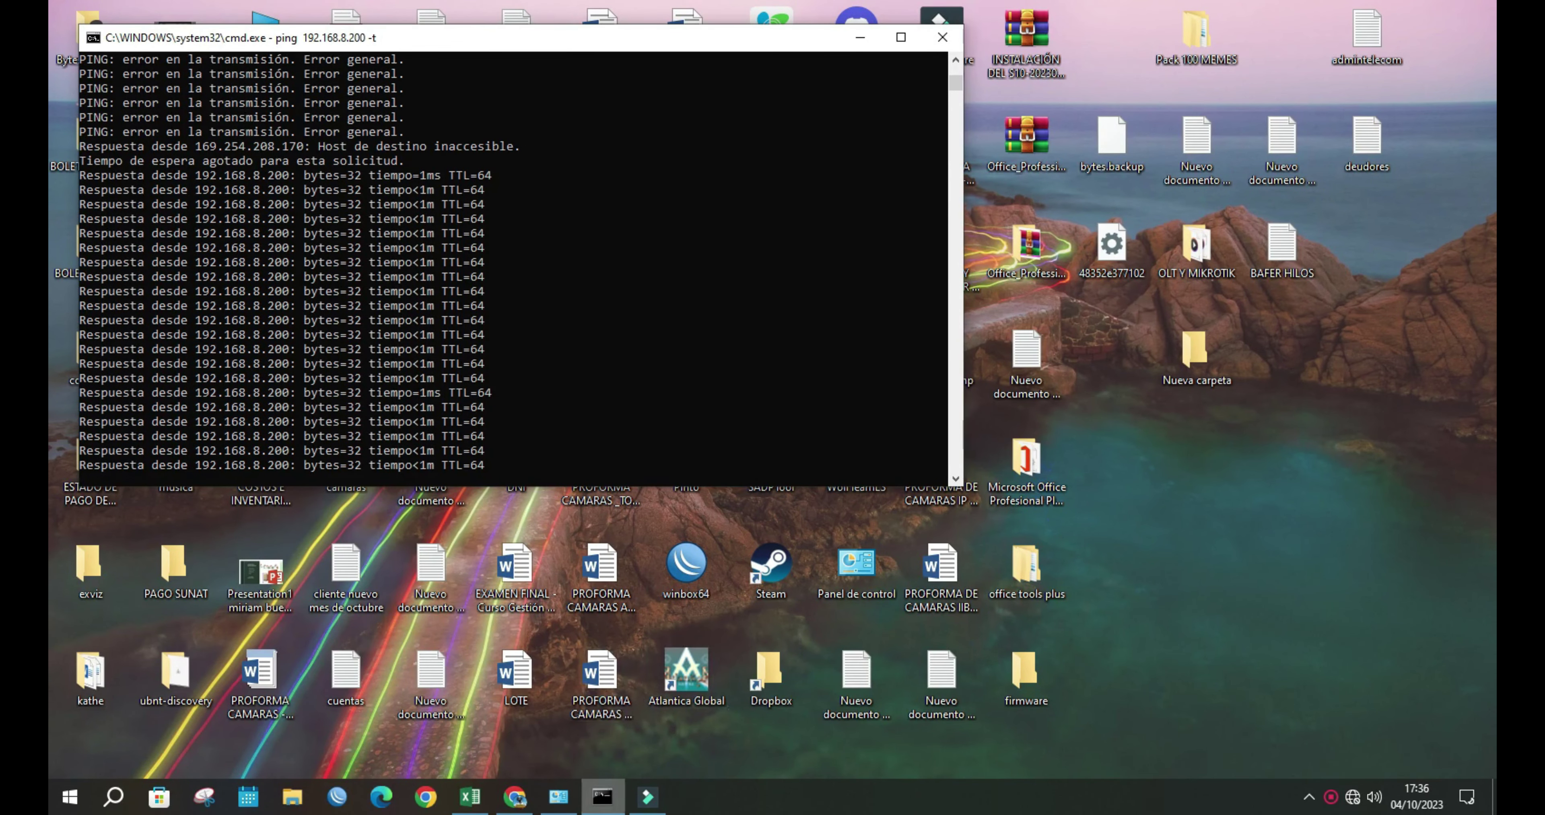
pyautogui.click(558, 796)
pyautogui.doubleClick(358, 120)
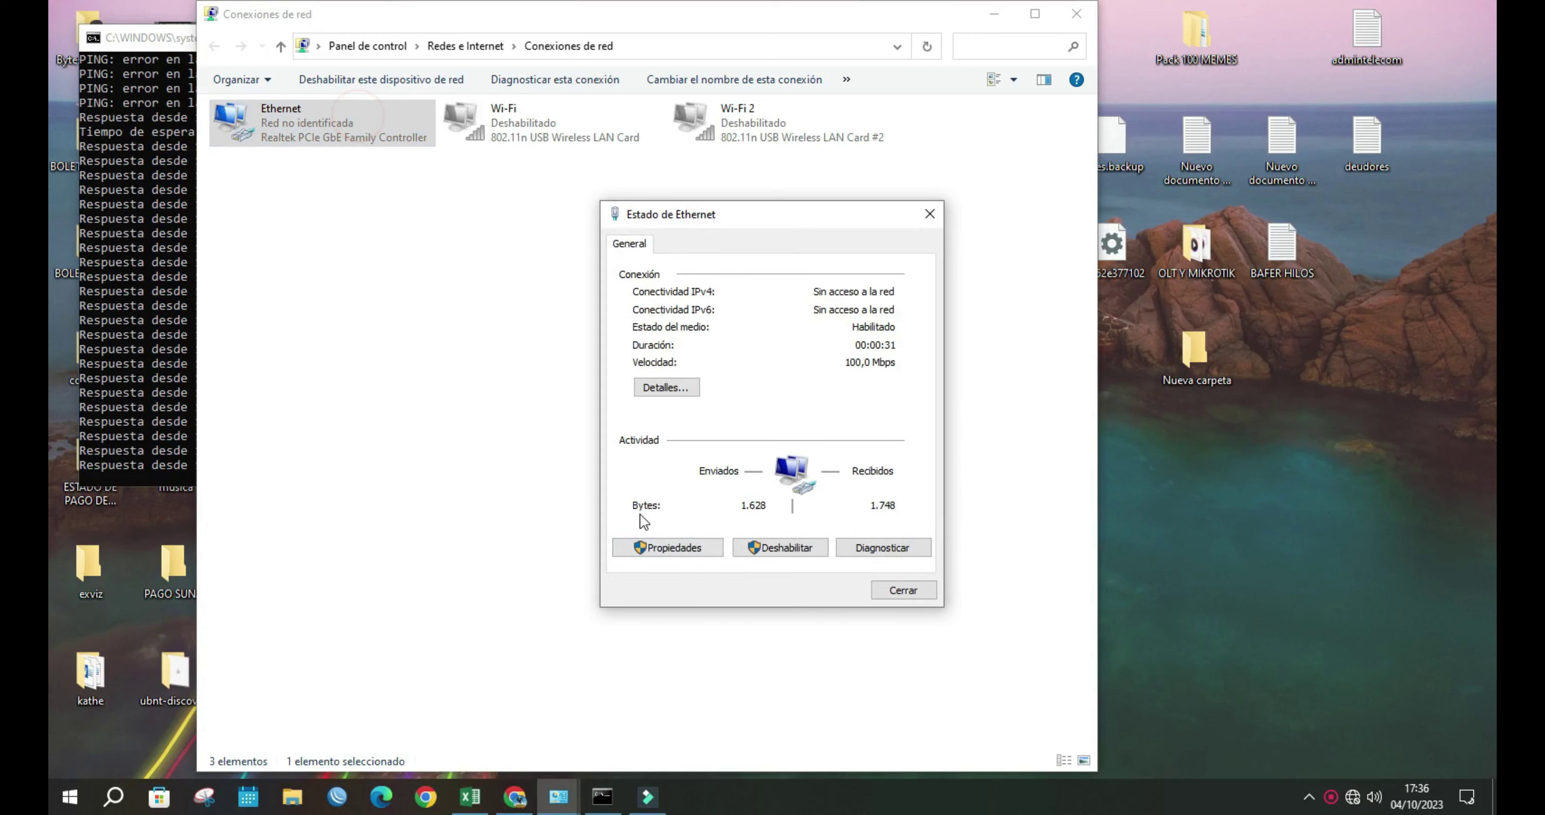
pyautogui.click(706, 549)
pyautogui.click(838, 422)
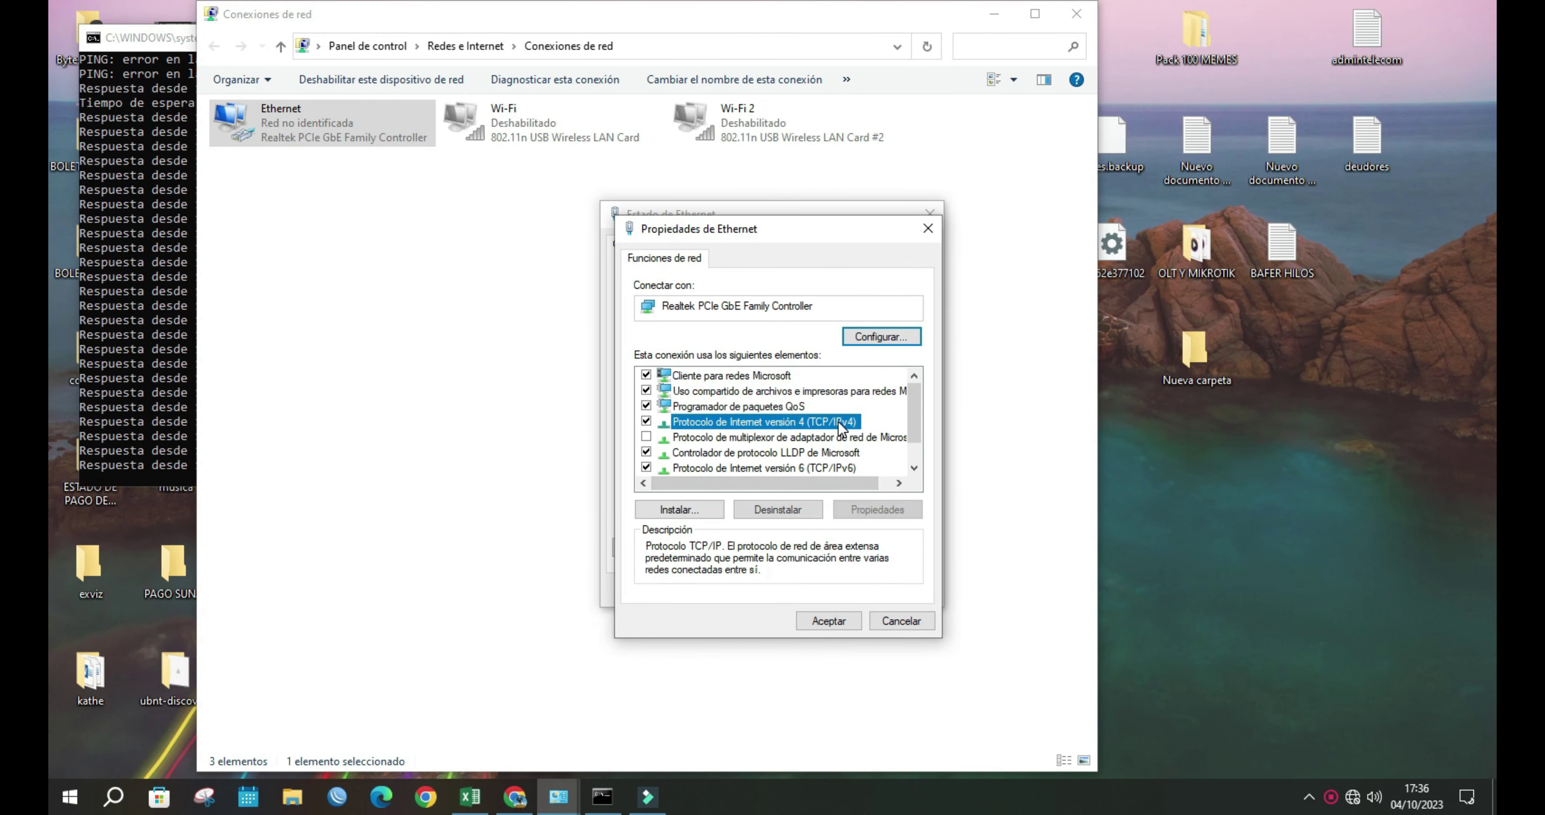
pyautogui.doubleClick(838, 422)
pyautogui.click(994, 296)
pyautogui.click(927, 228)
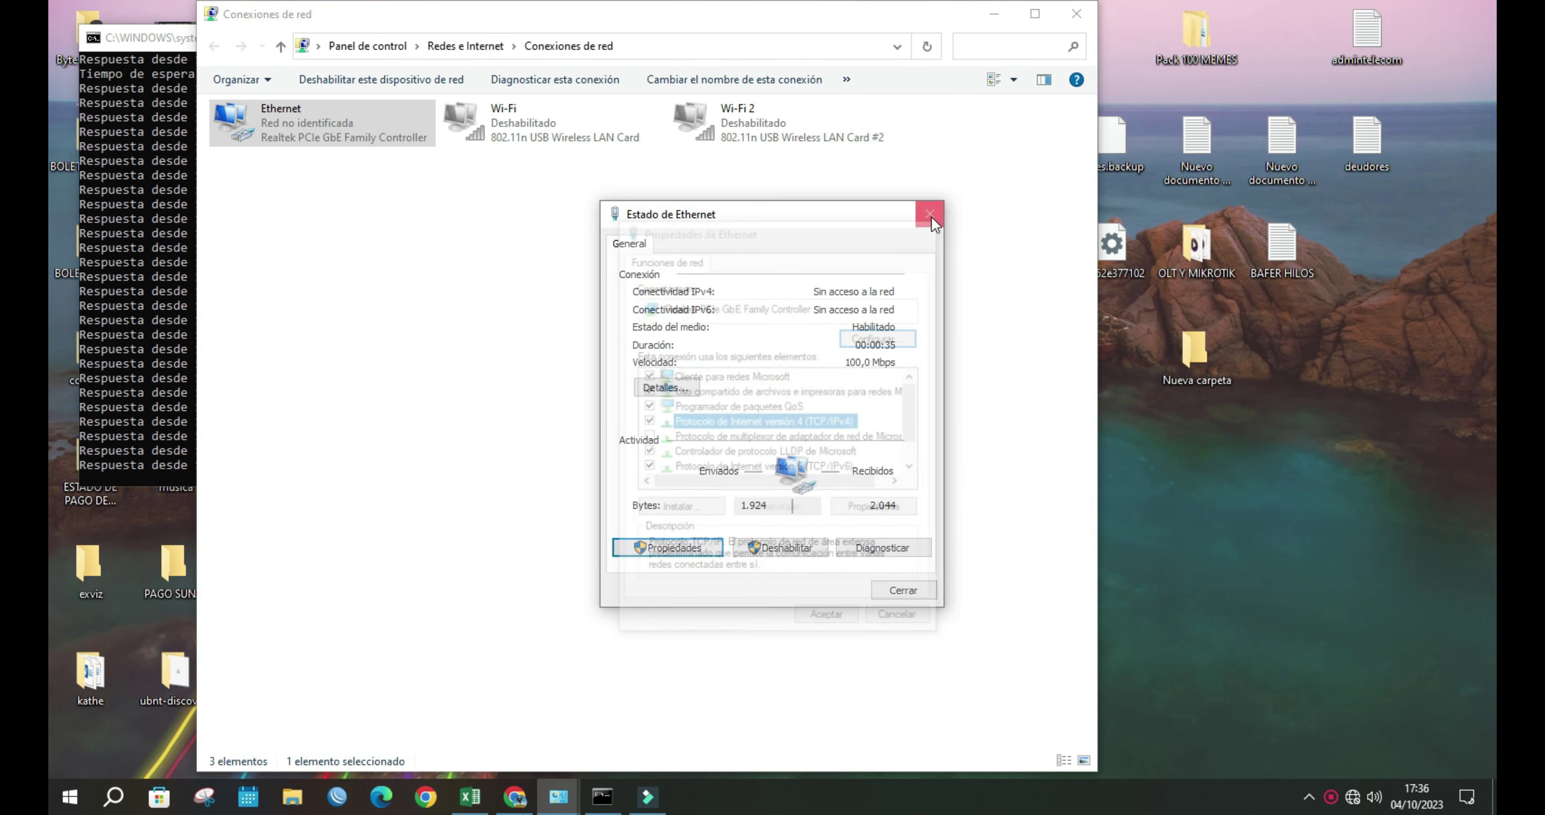
pyautogui.click(930, 214)
pyautogui.click(994, 13)
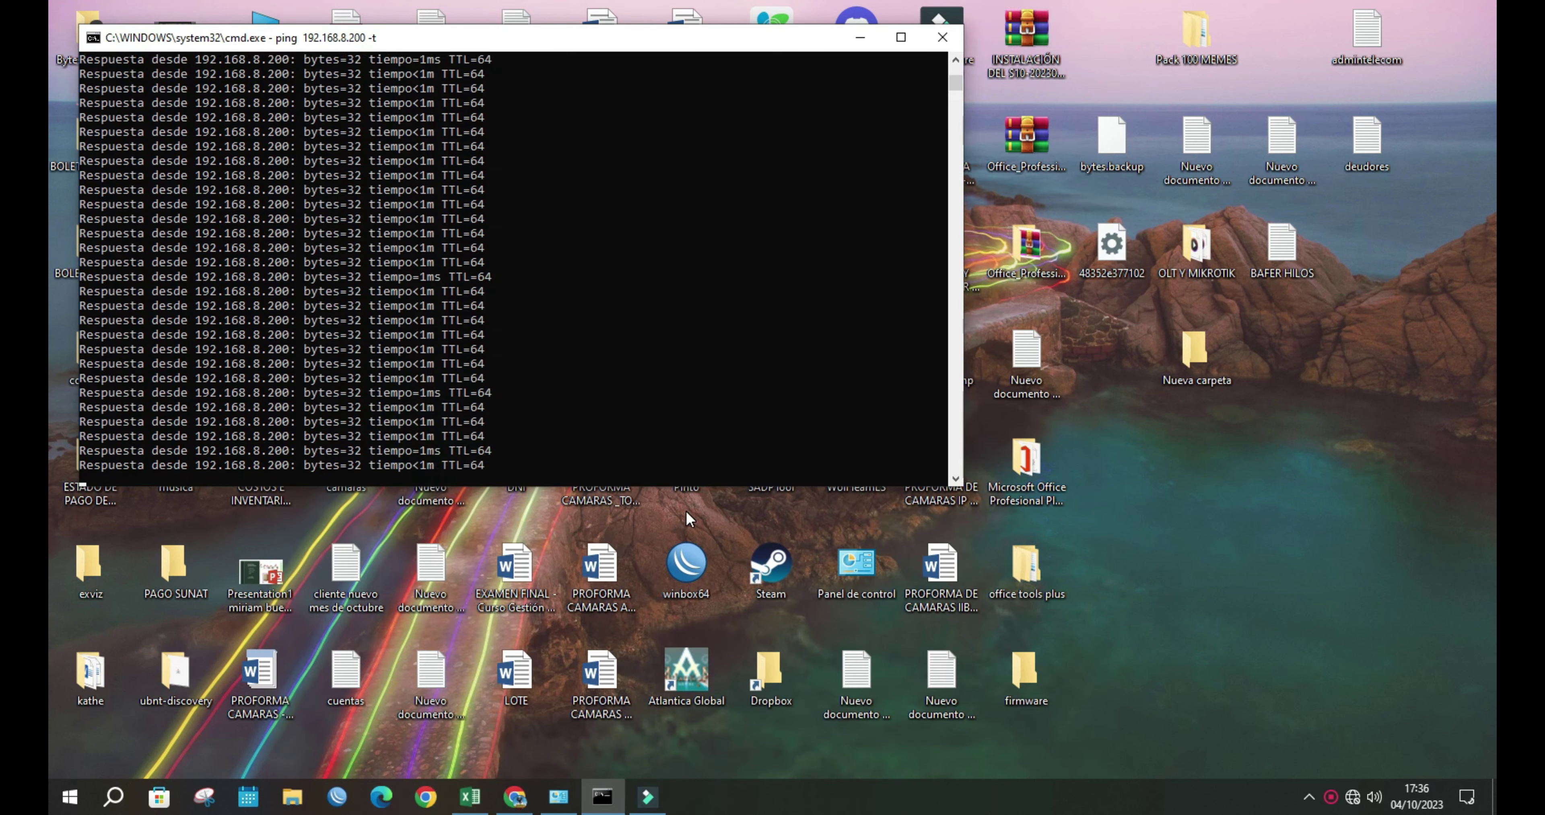
pyautogui.click(516, 795)
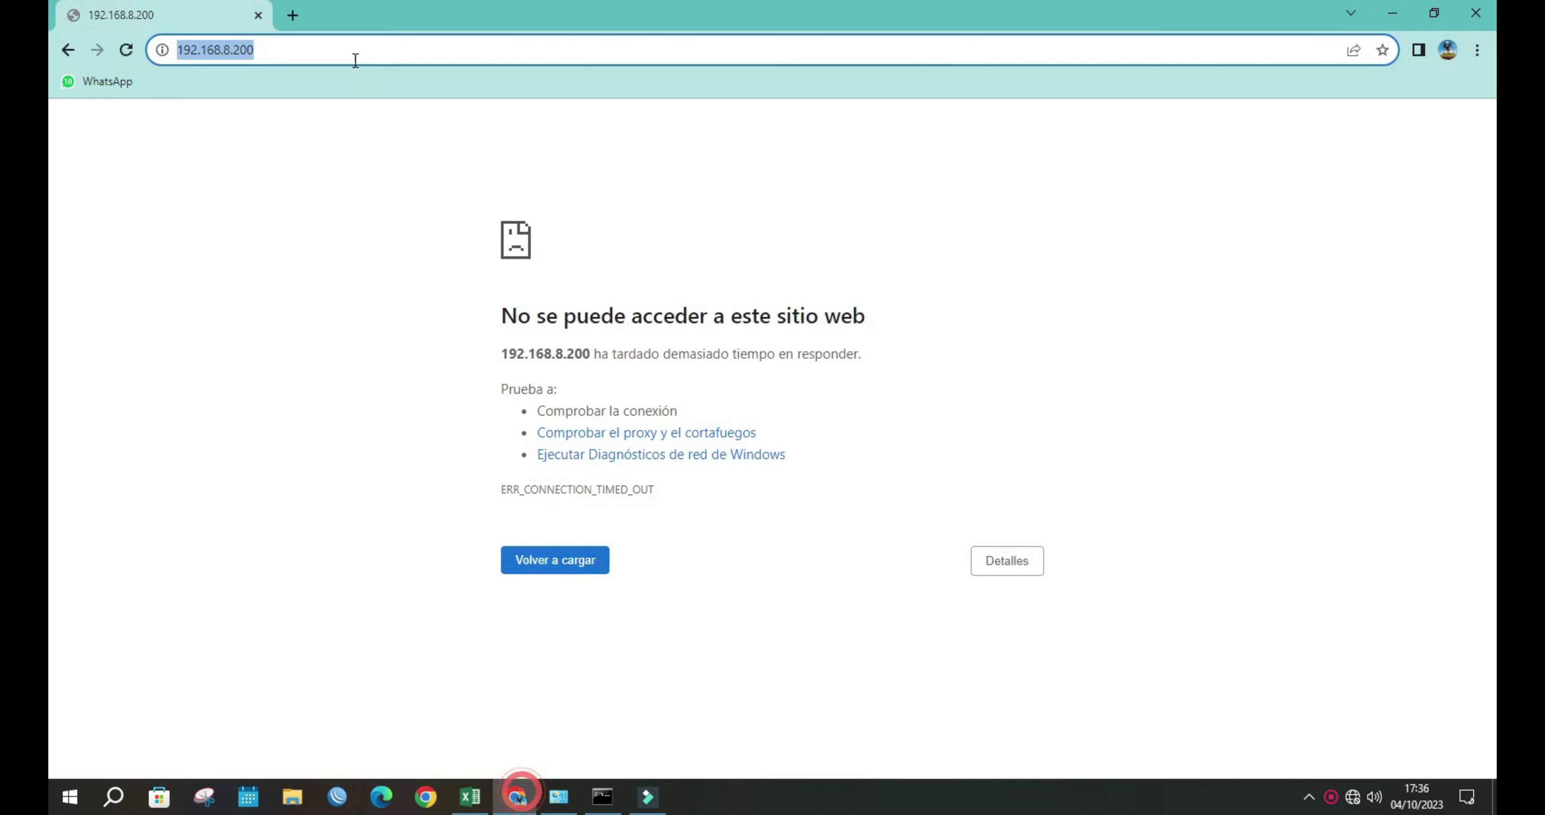
pyautogui.click(193, 49)
pyautogui.write('https://')
pyautogui.press('Return')
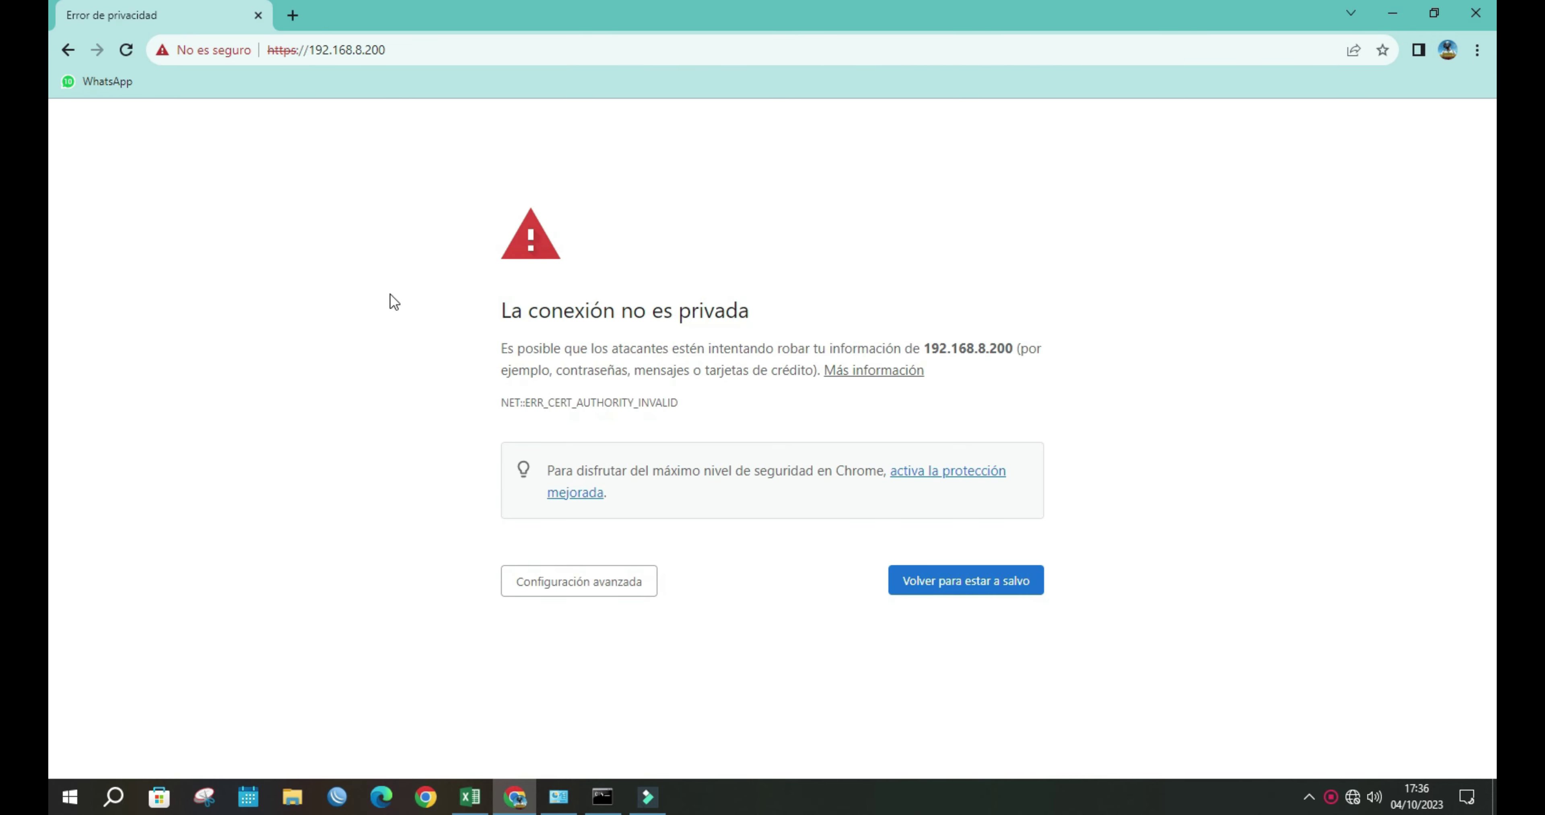
pyautogui.click(586, 600)
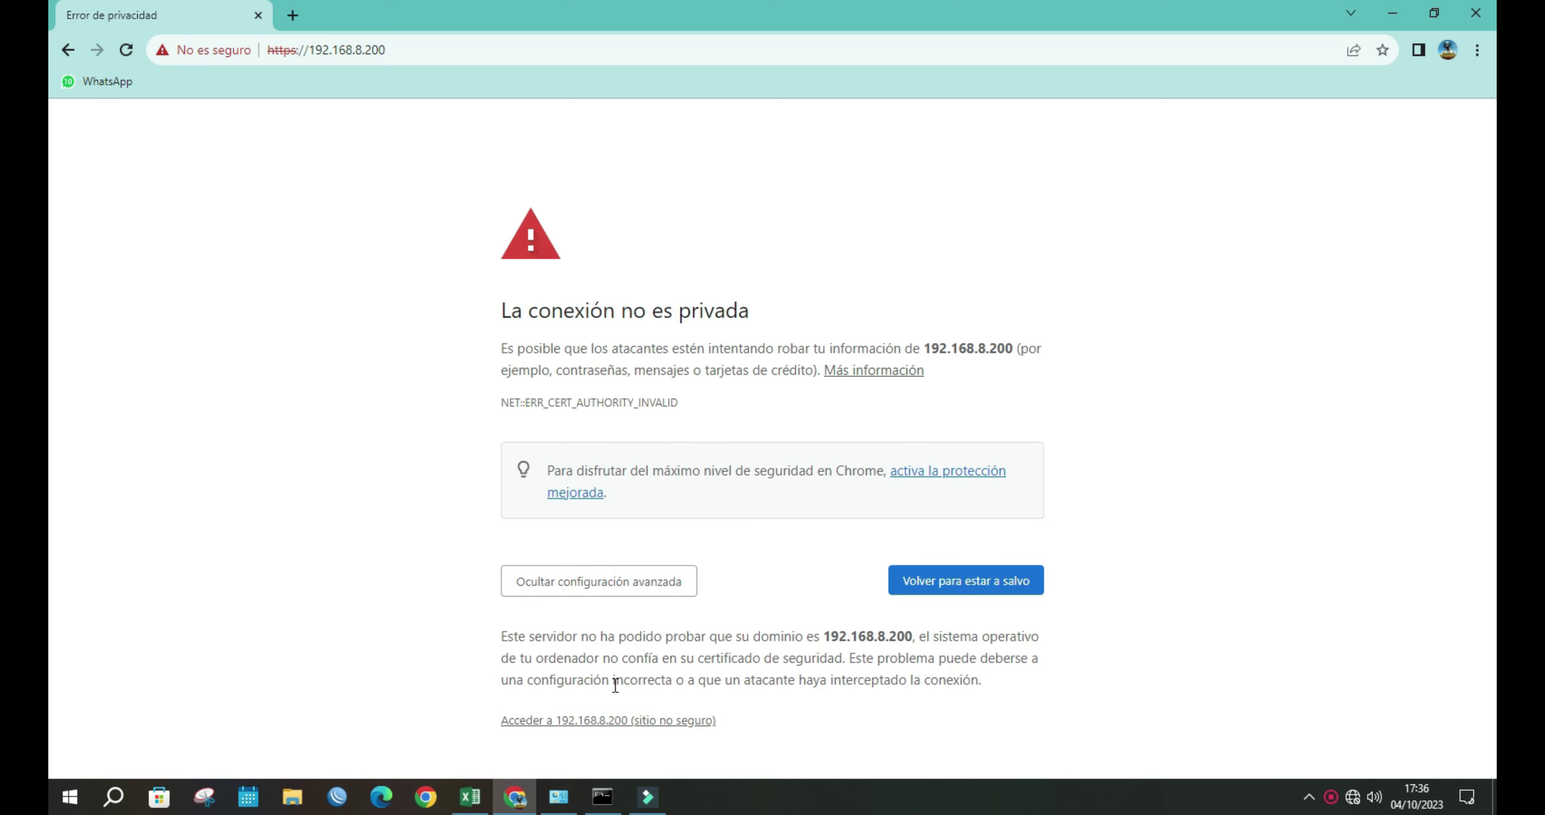
pyautogui.click(608, 721)
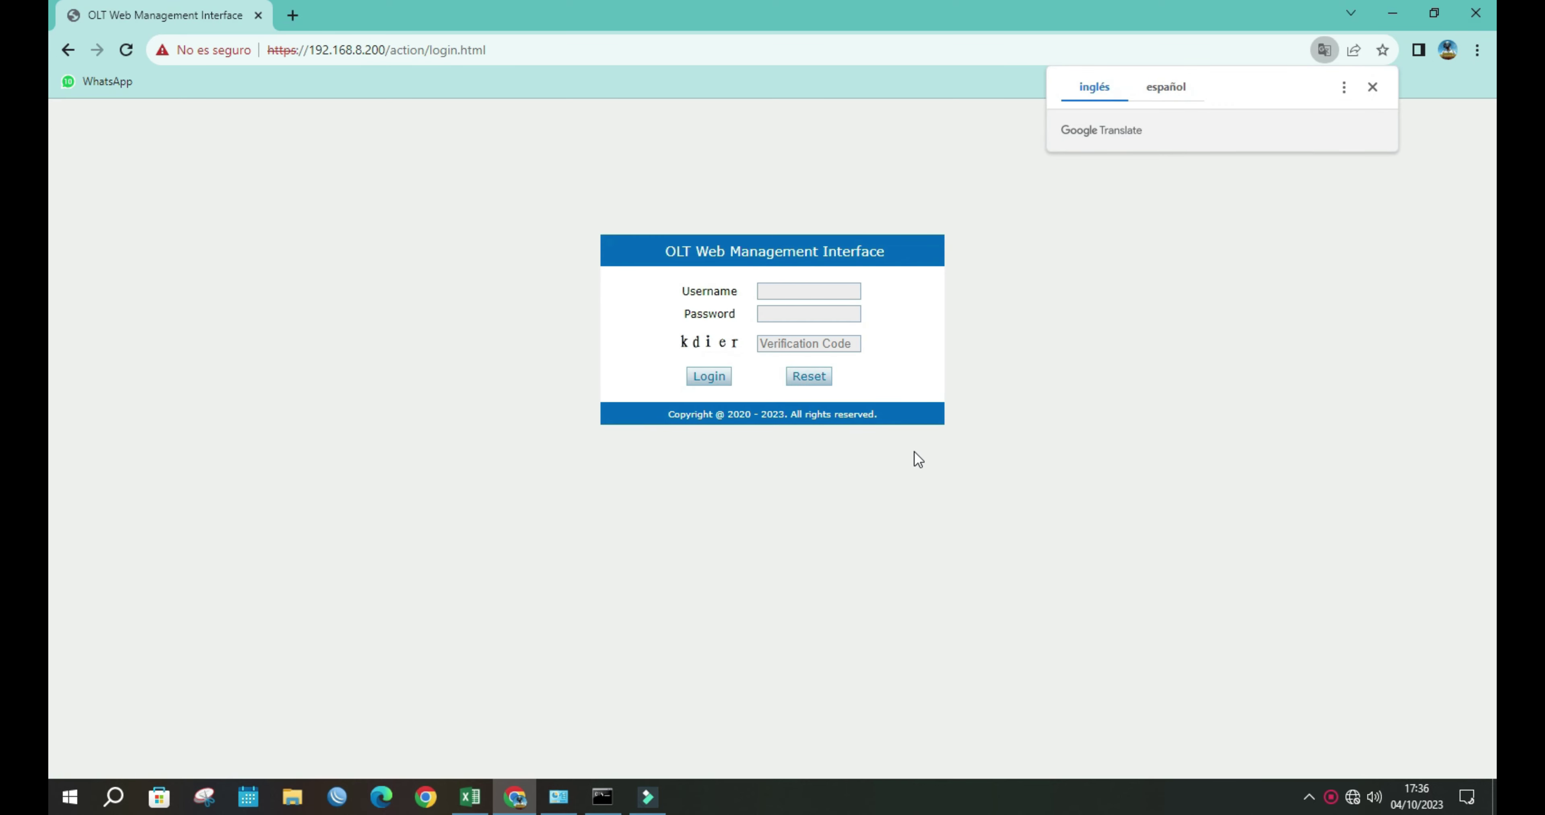
# - Enter the admin username in the login form and open a blank browser tab
pyautogui.click(825, 296)
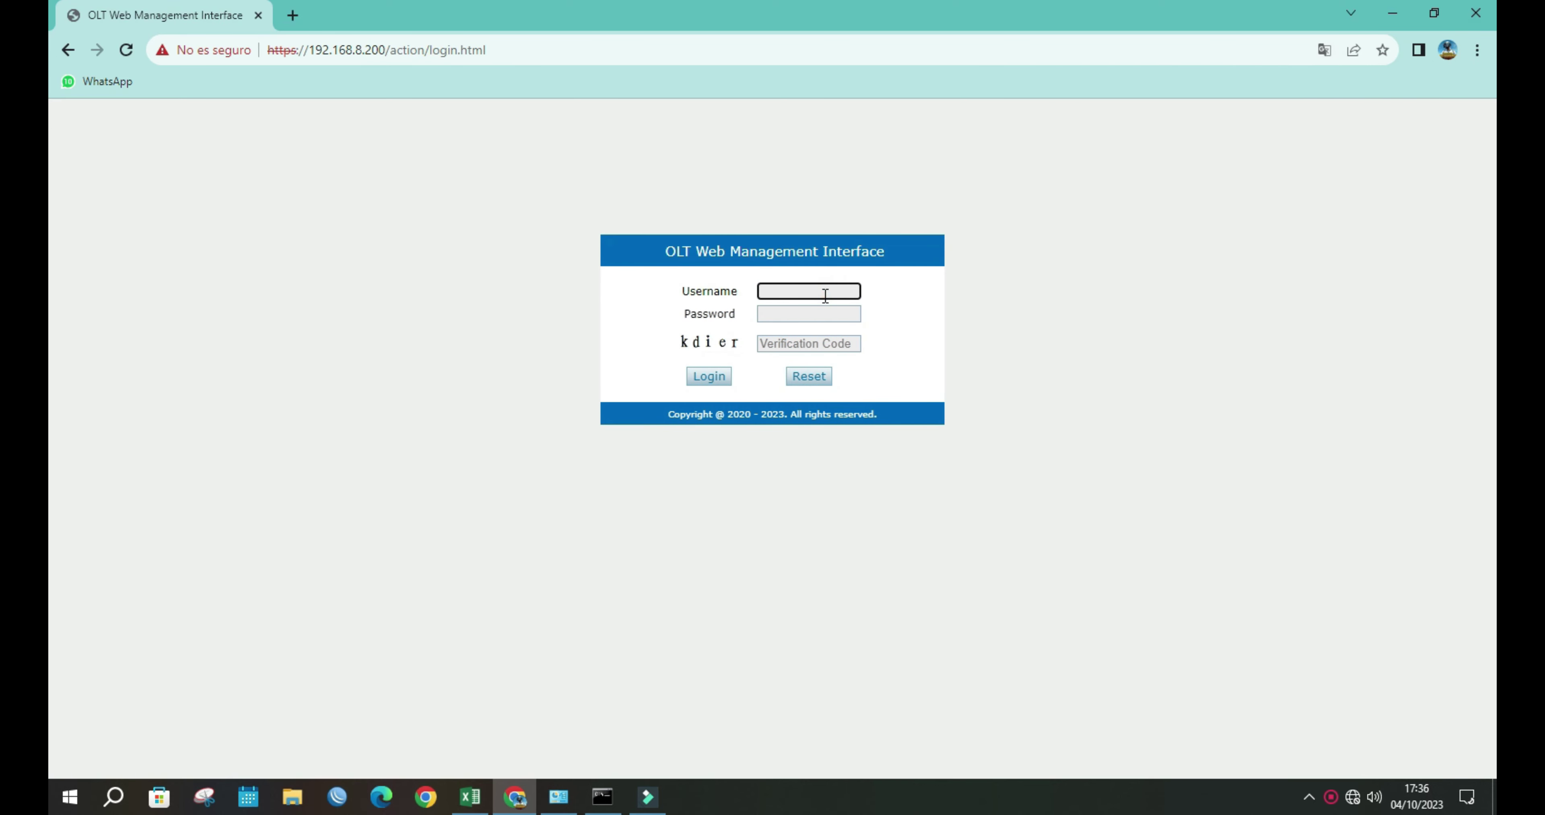
pyautogui.write('admin')
pyautogui.click(293, 15)
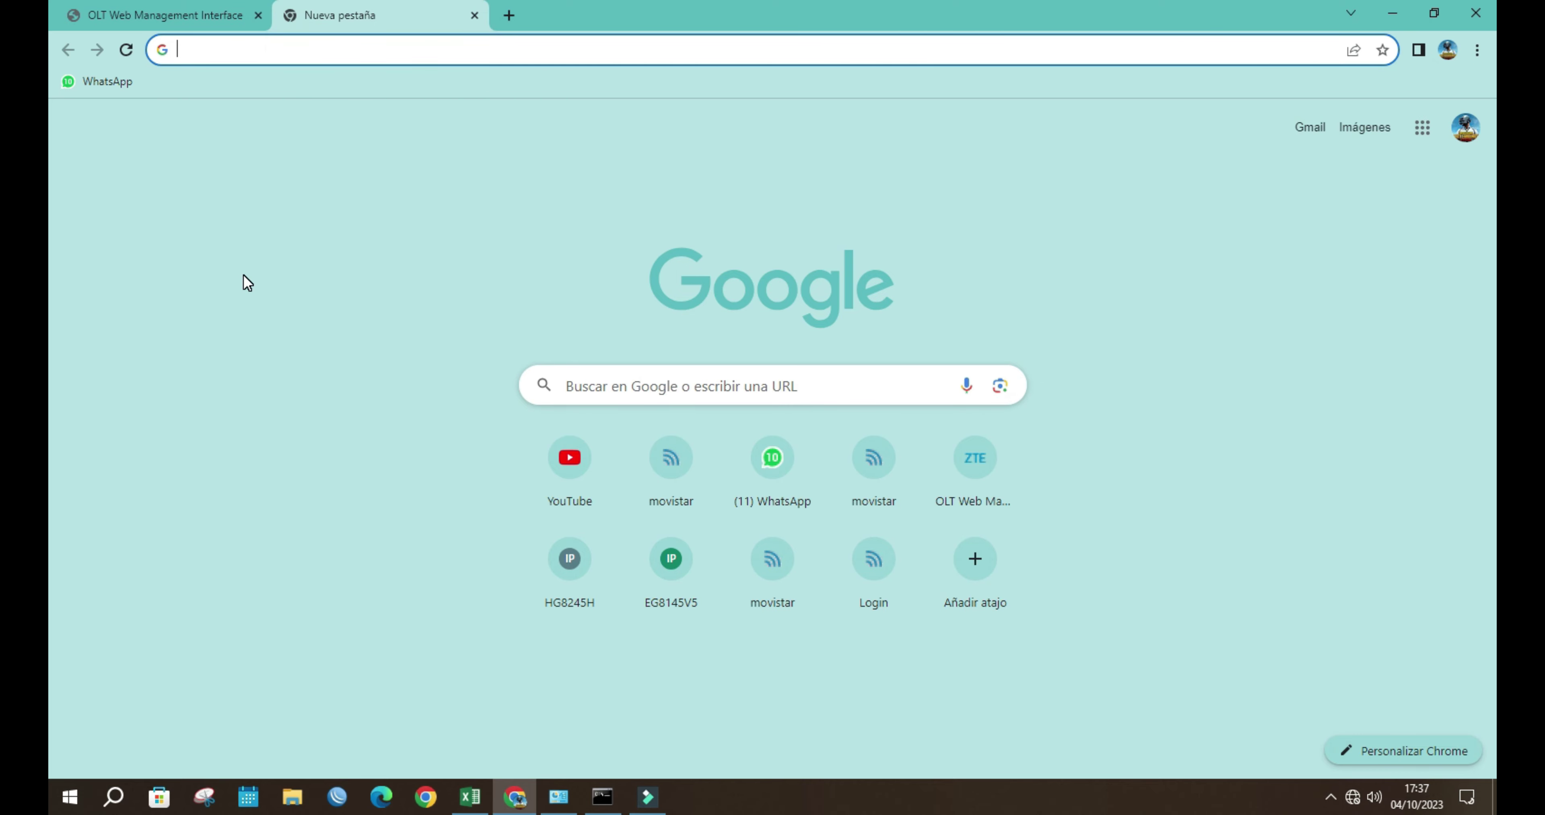
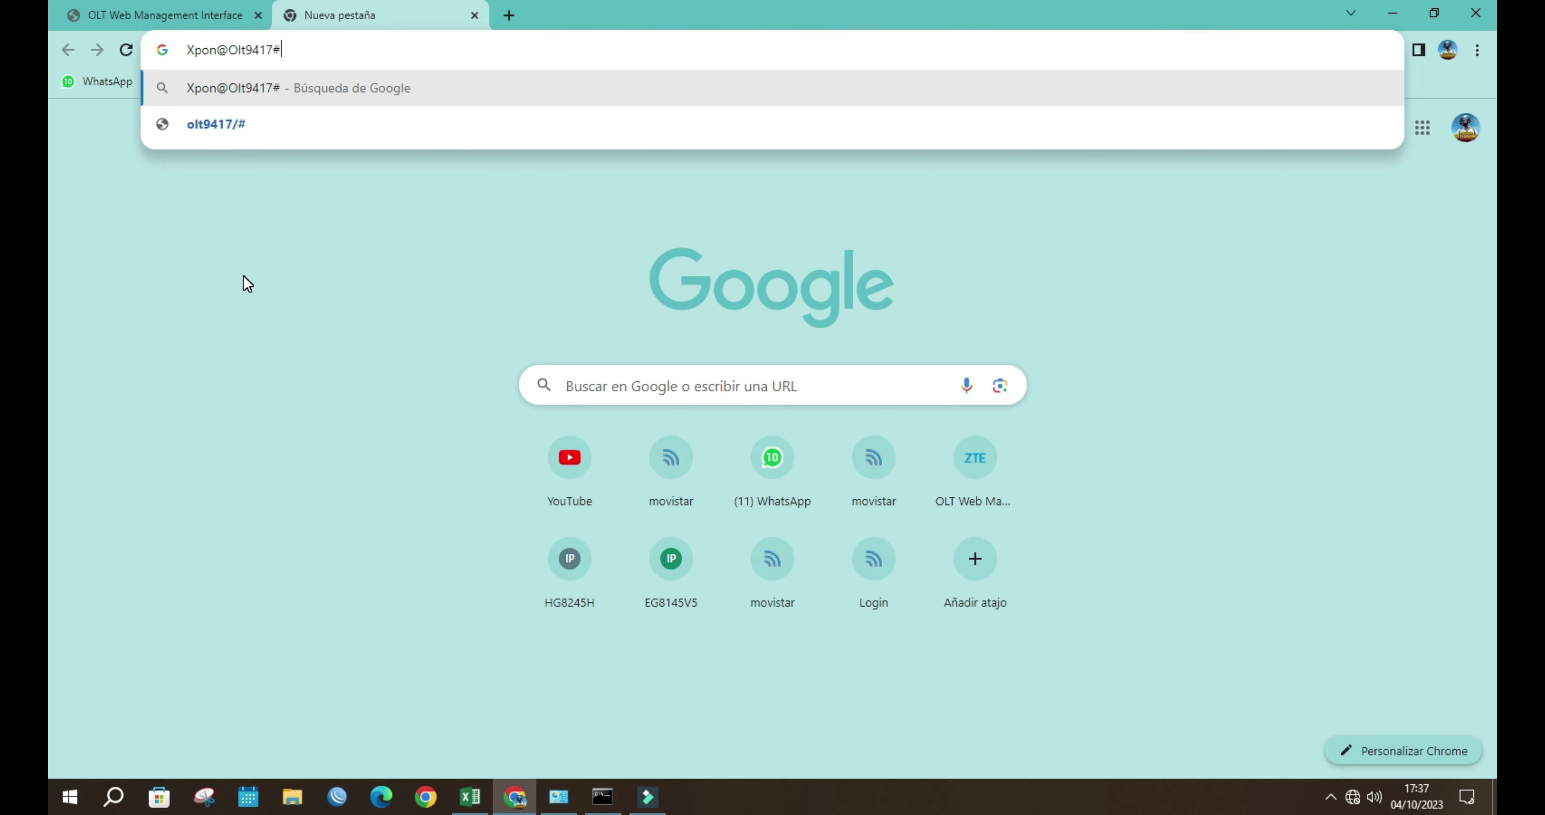
# - Type the OLT account password into the new tab's address bar and copy it to the clipboard
pyautogui.tripleClick(278, 50)
pyautogui.rightClick(198, 50)
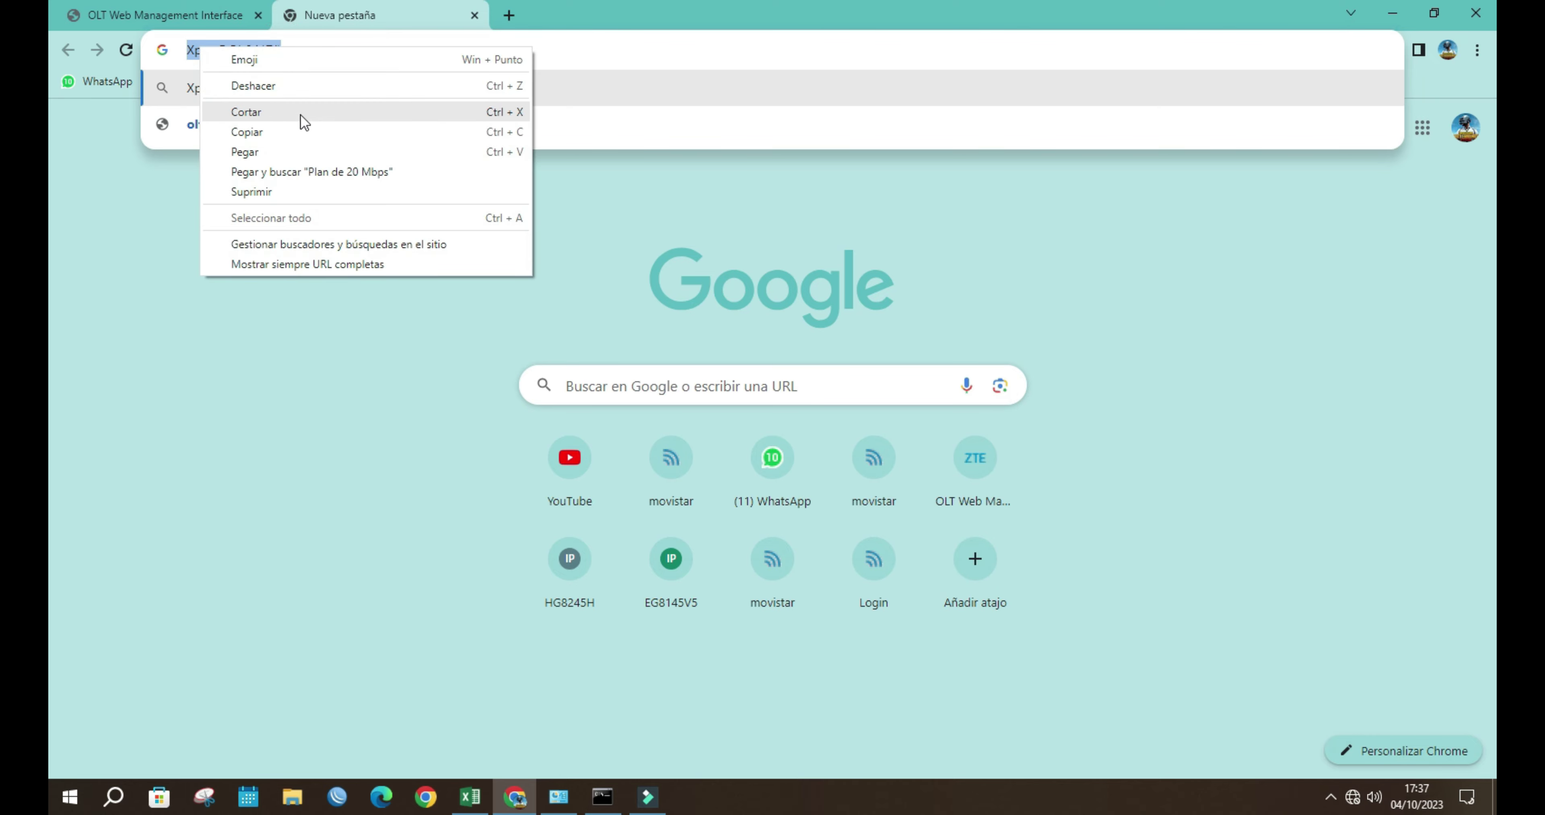
pyautogui.click(270, 132)
pyautogui.click(1330, 796)
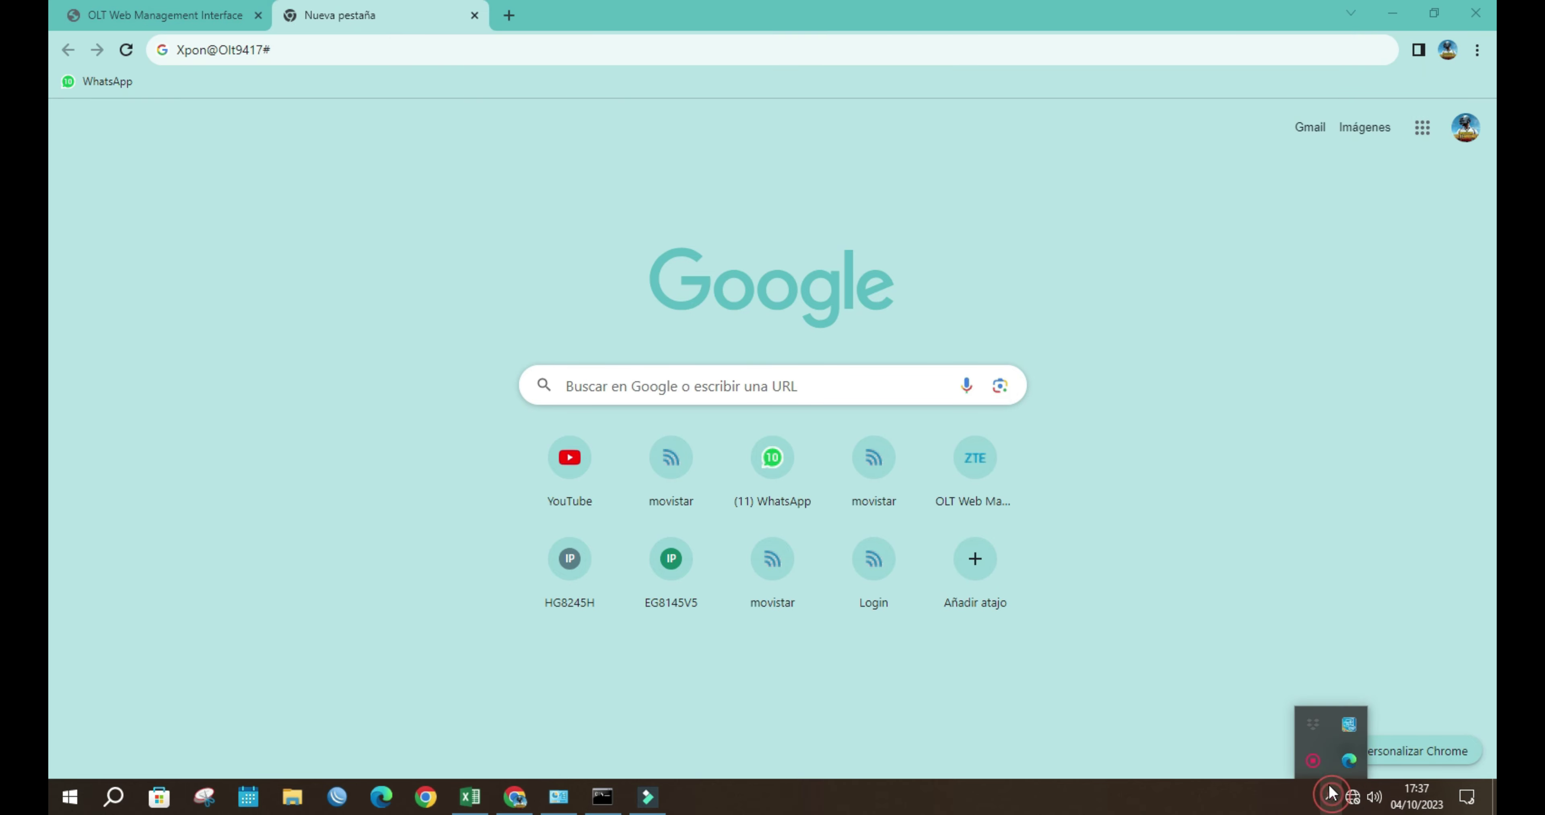
# - Back on the OLT login tab, submit the password and a verification code, which gets rejected
pyautogui.click(1312, 760)
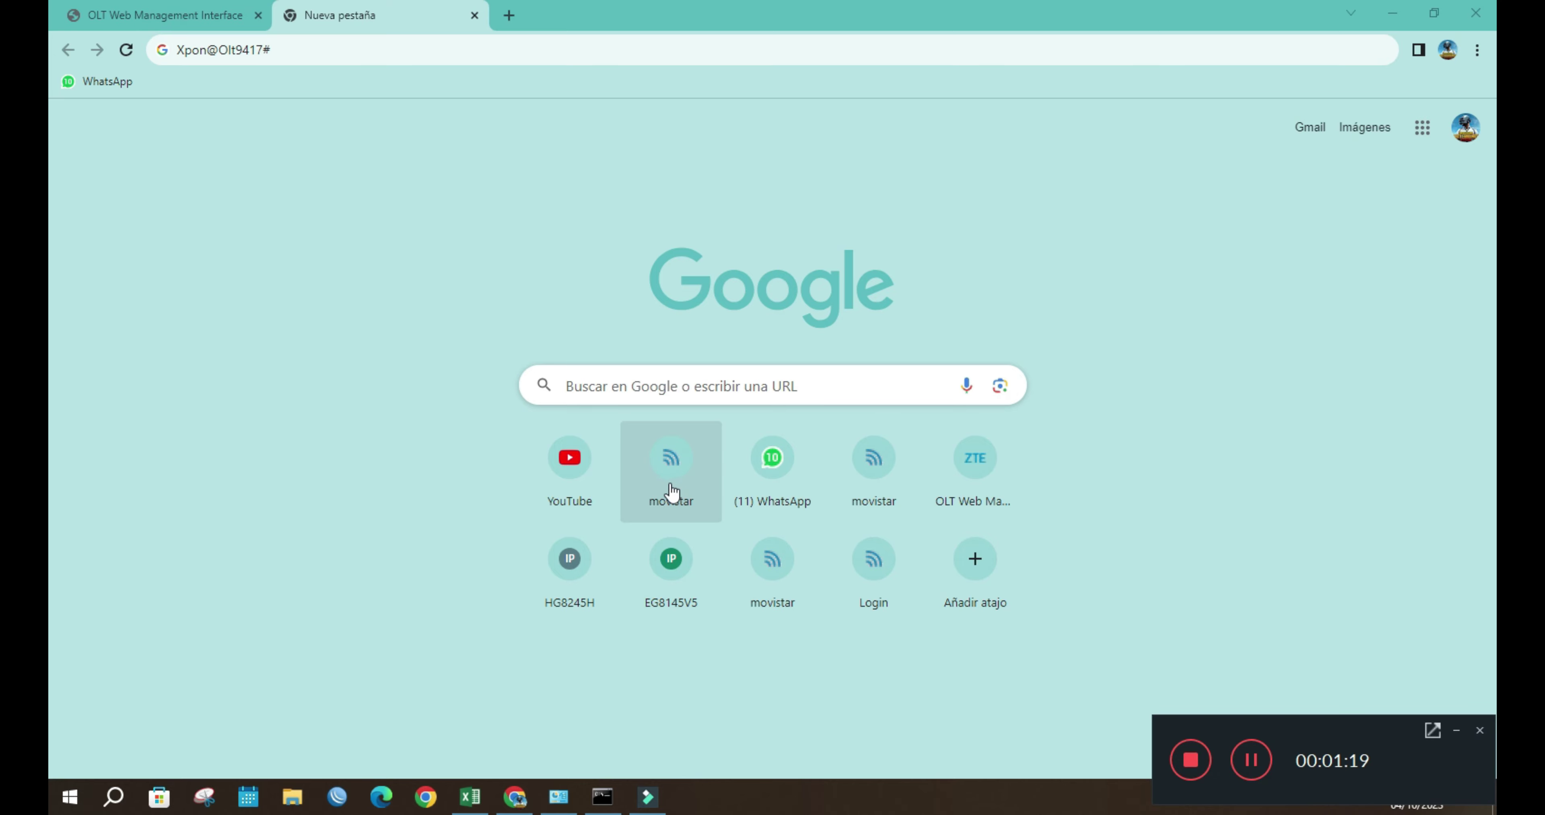
pyautogui.click(174, 17)
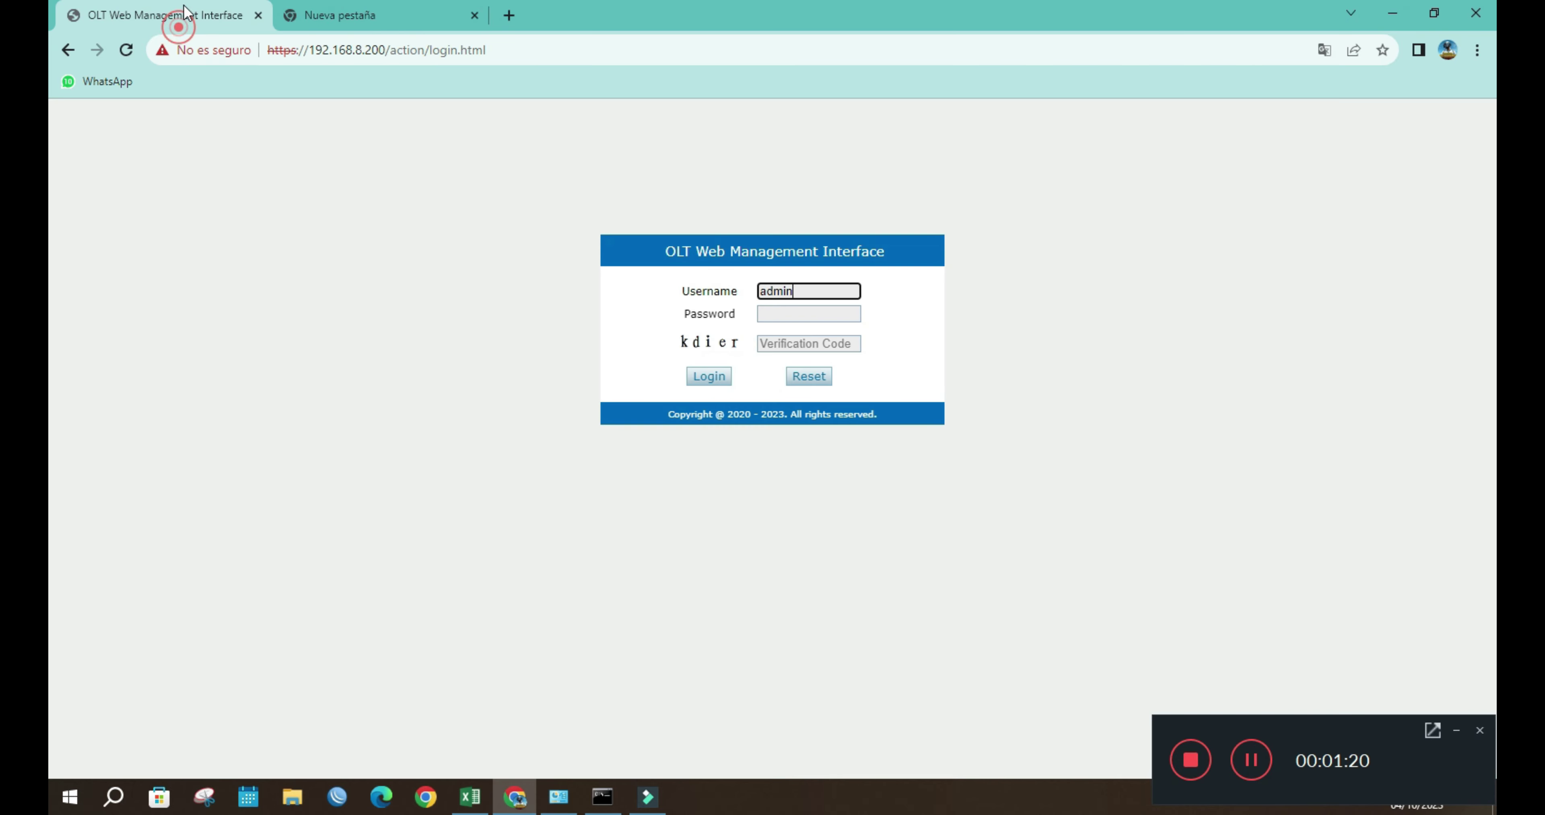
pyautogui.click(795, 313)
pyautogui.write('•••••••••••••')
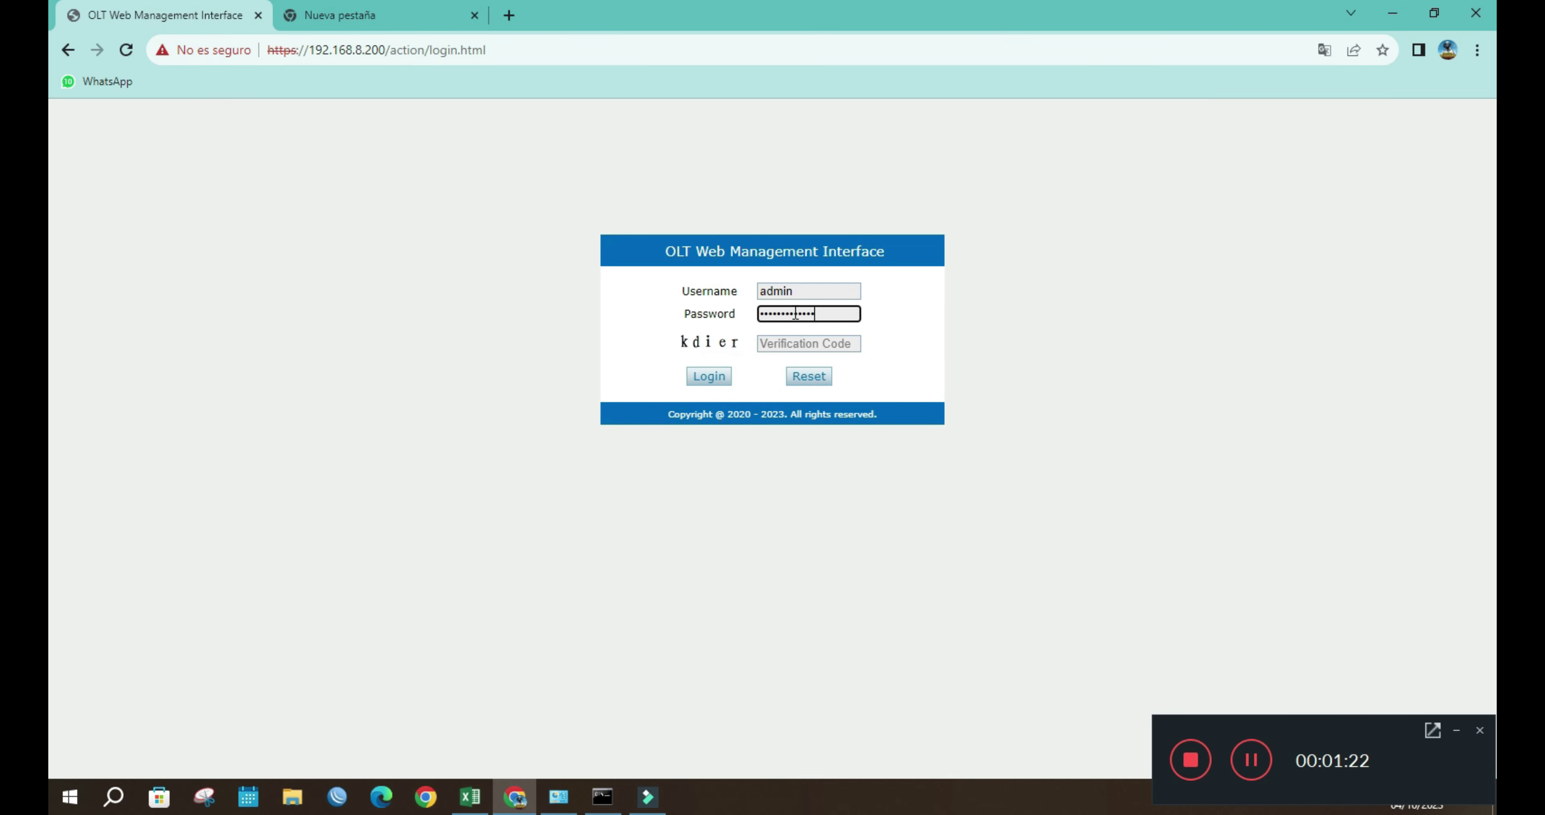
pyautogui.click(804, 343)
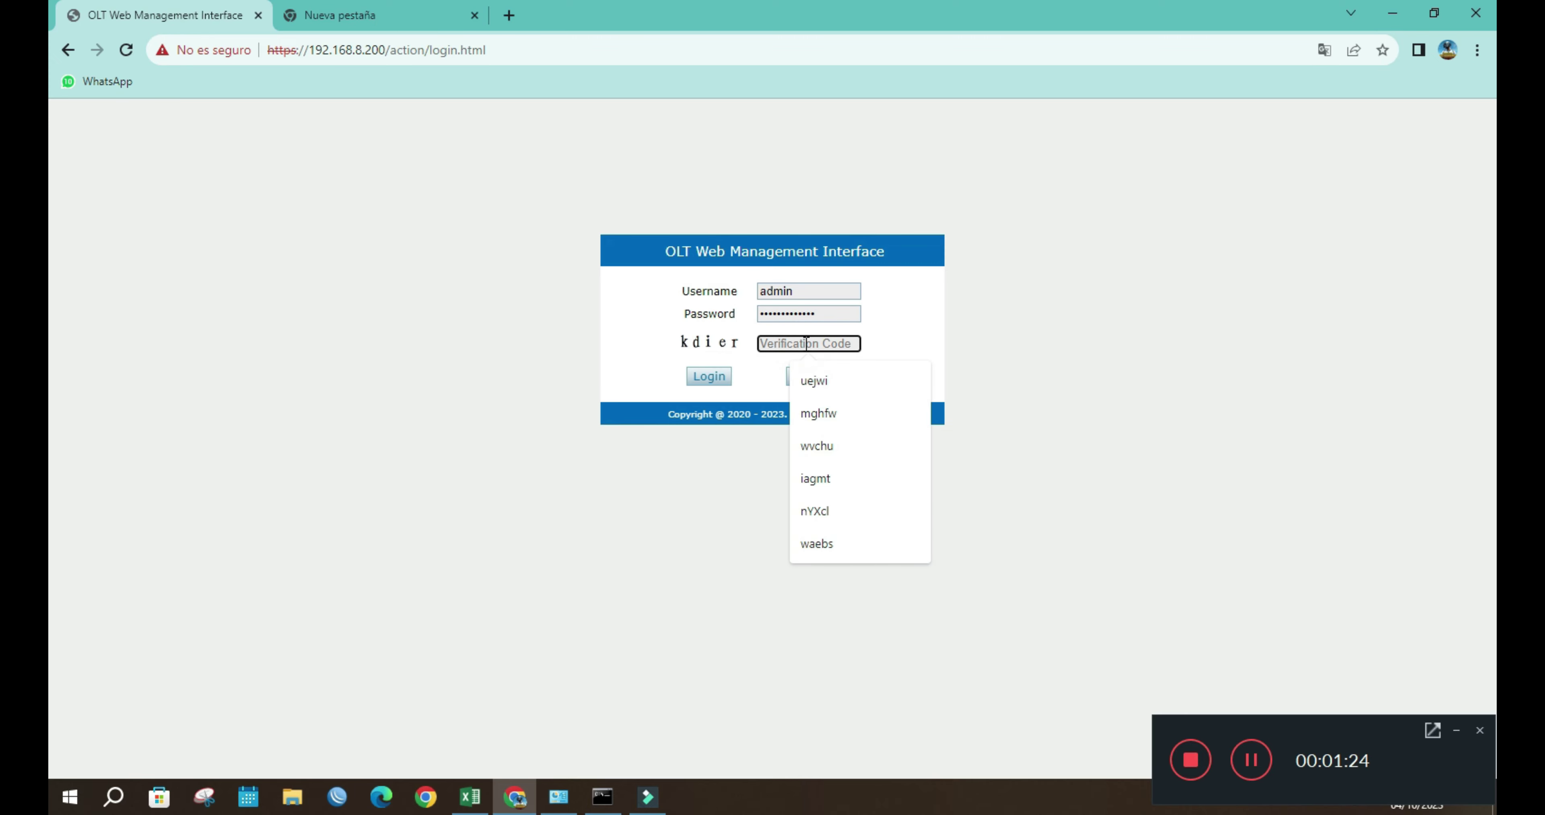
pyautogui.write('k')
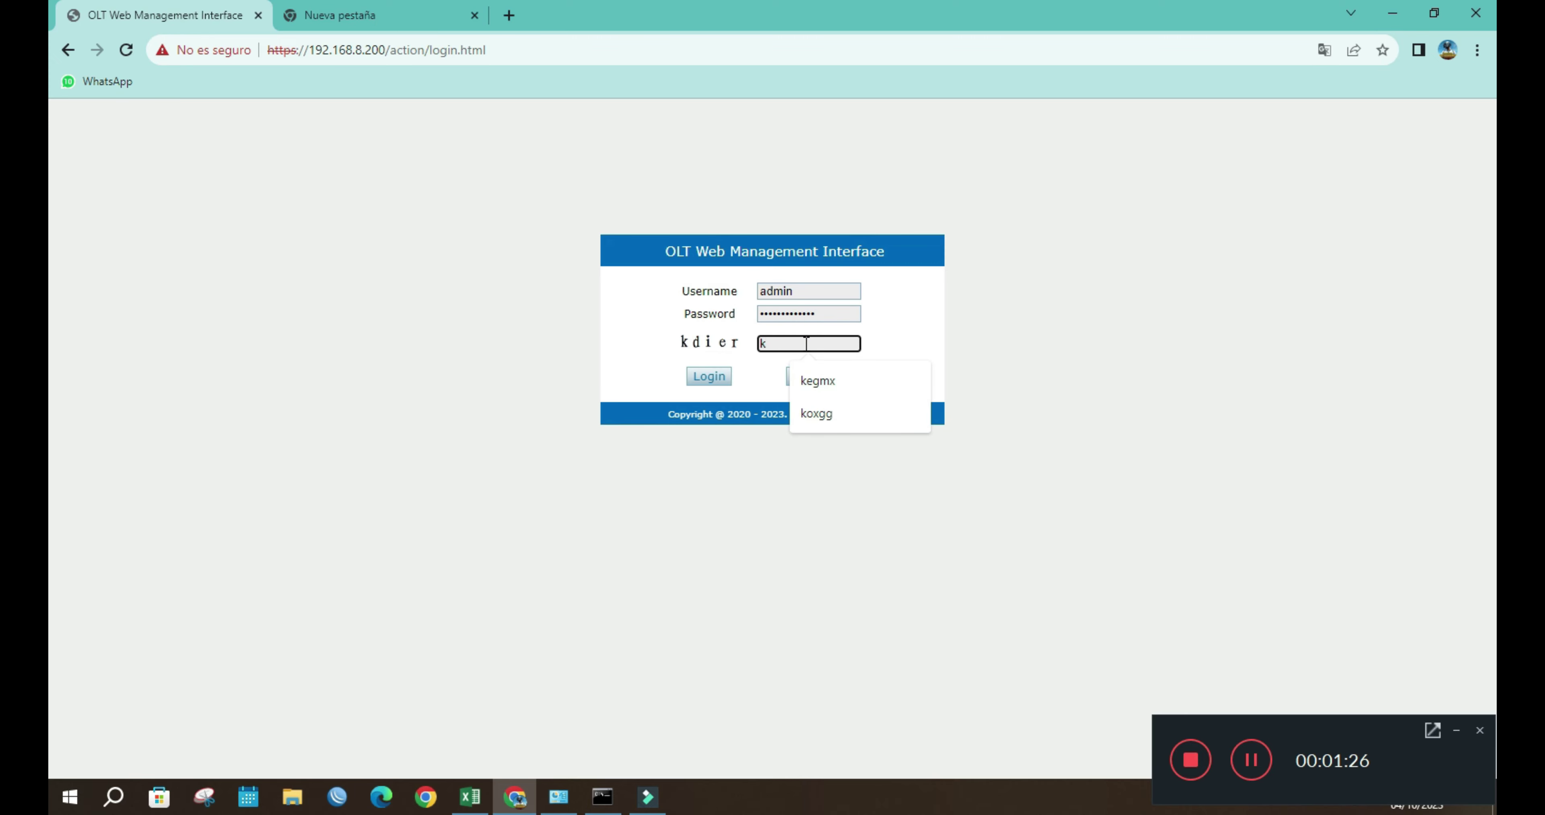
pyautogui.write('die')
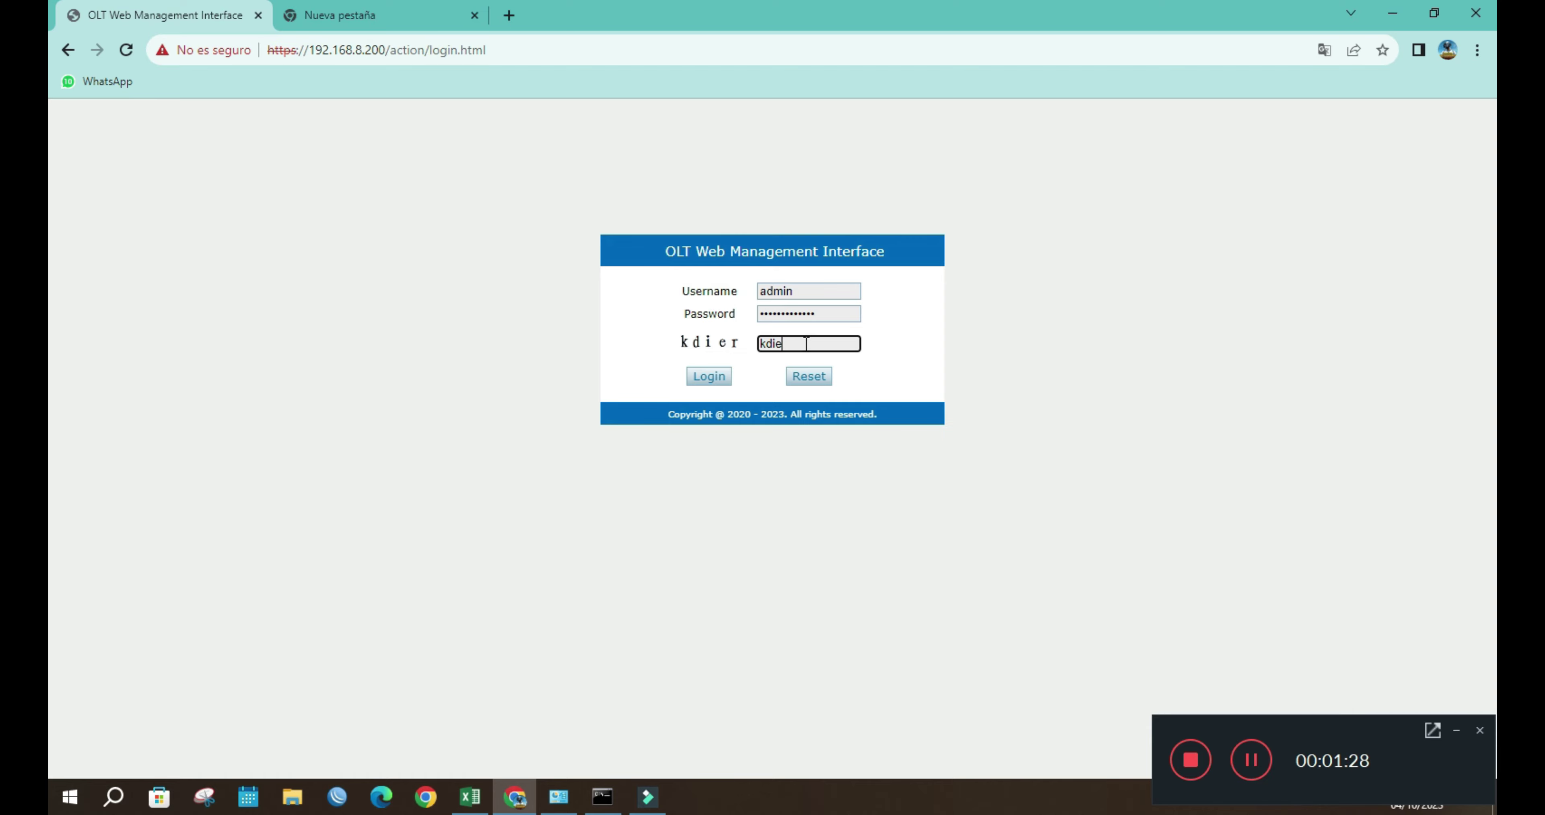
pyautogui.write('r')
pyautogui.click(710, 378)
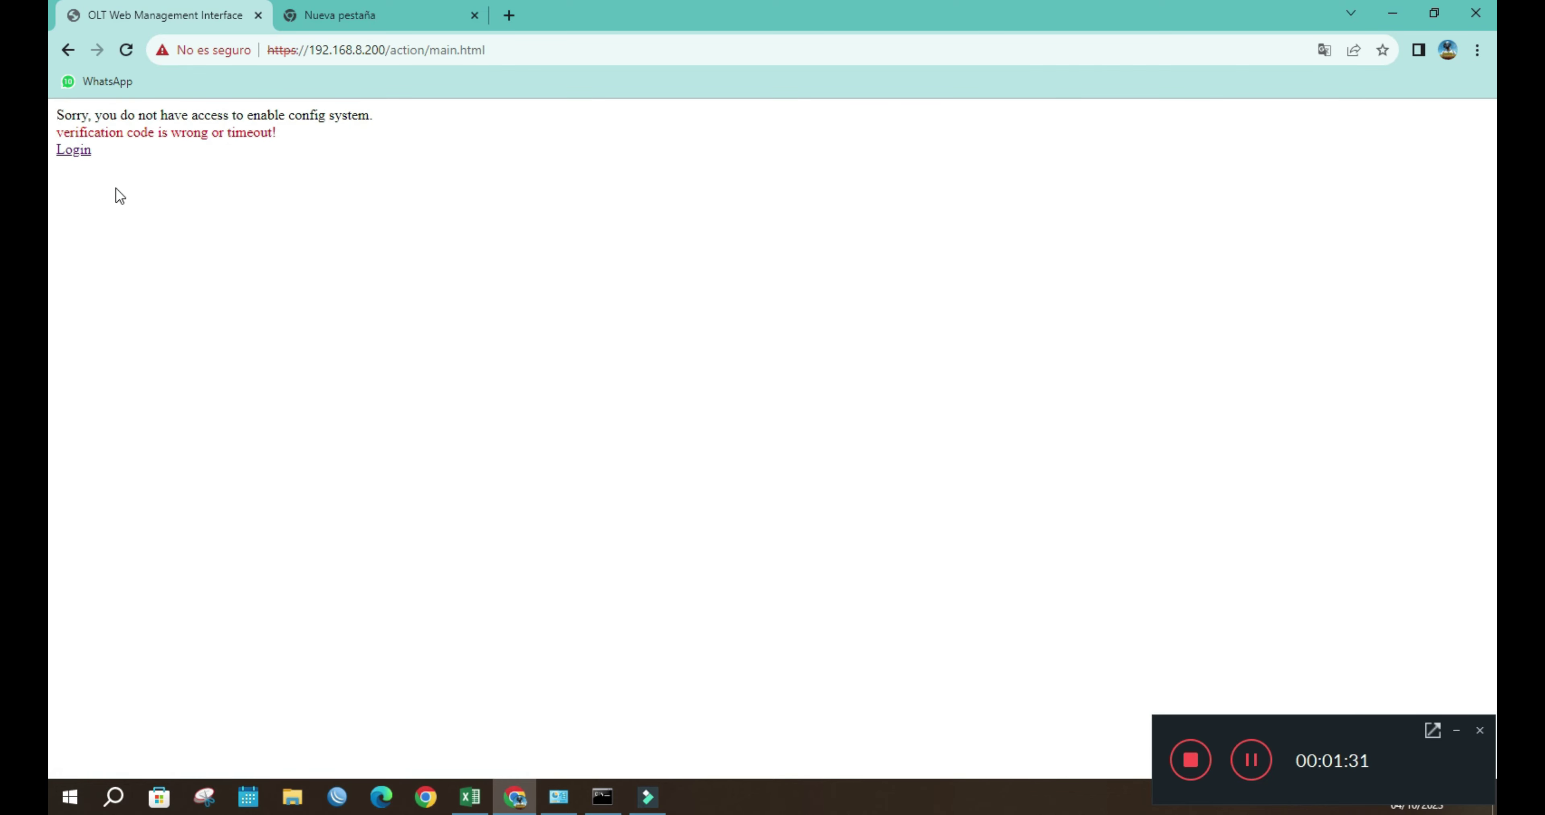
# - Log in again with username admin, the pasted password and a fresh verification code
pyautogui.click(73, 149)
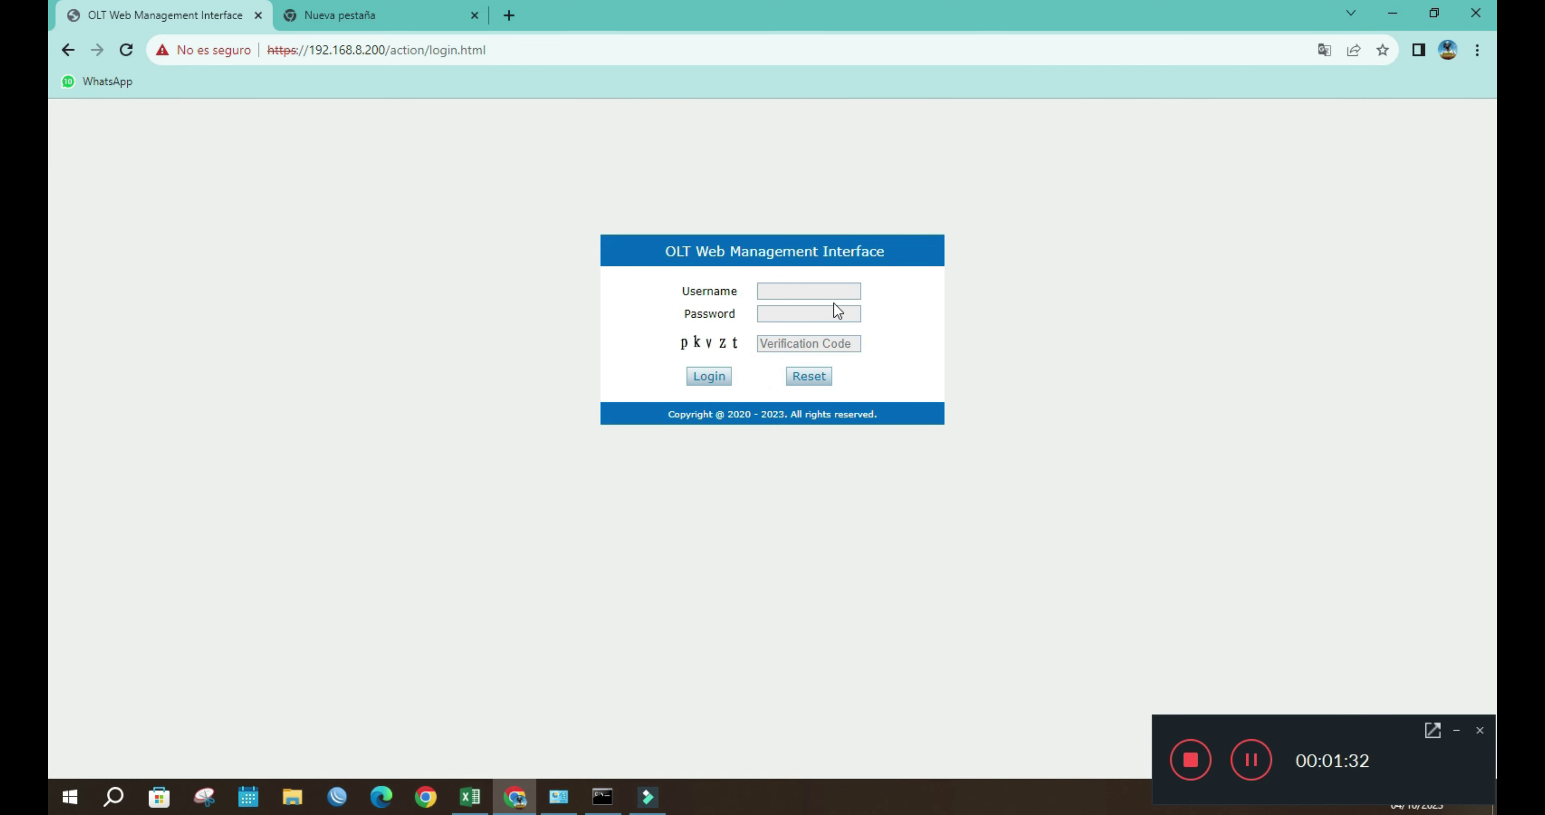
pyautogui.click(834, 291)
pyautogui.write('admin')
pyautogui.click(800, 311)
pyautogui.hotkey('ctrl', 'v')
pyautogui.click(791, 335)
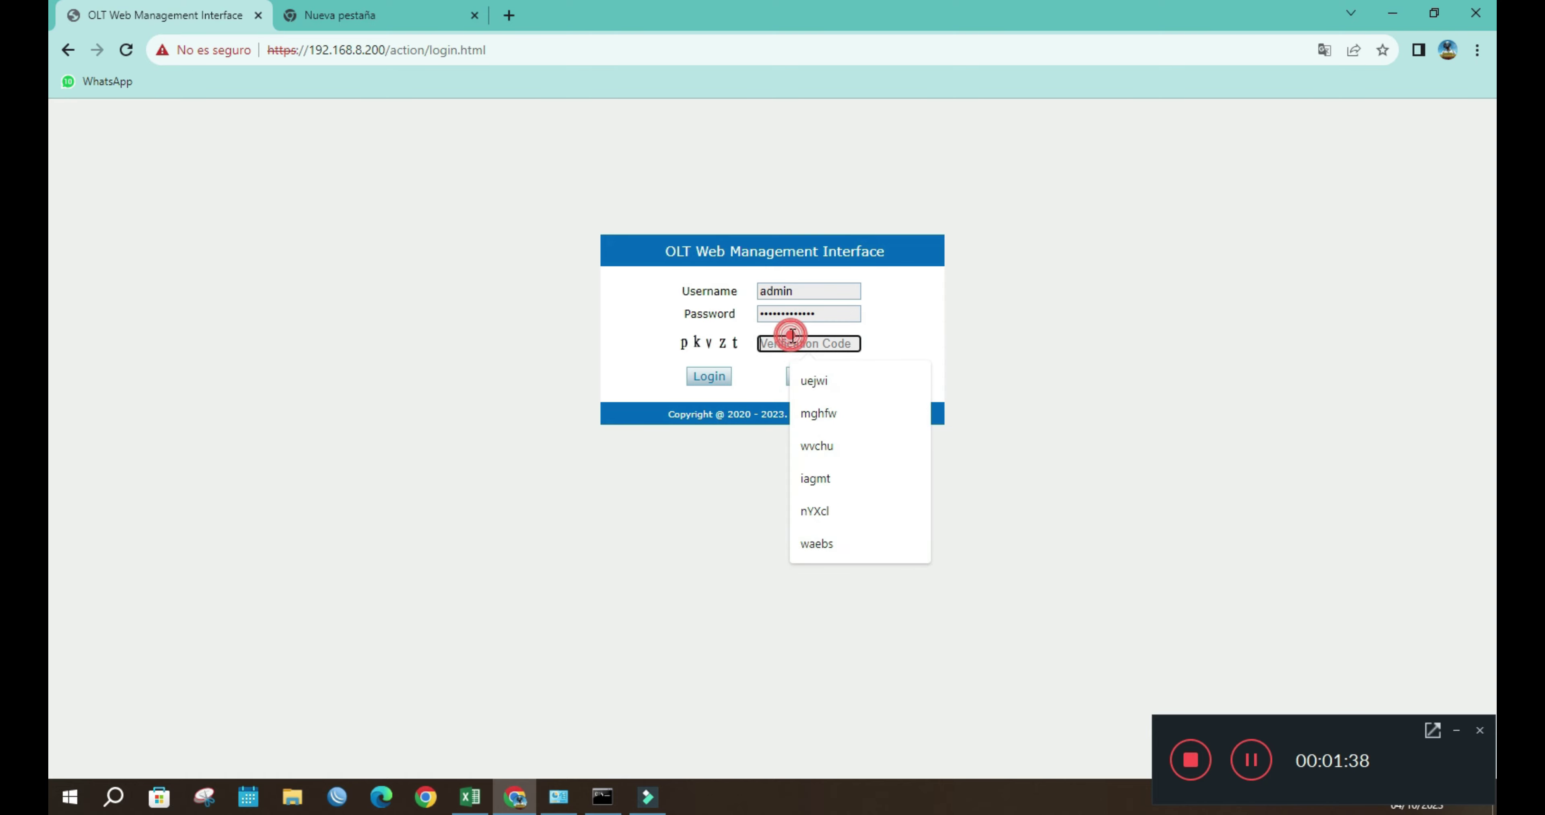
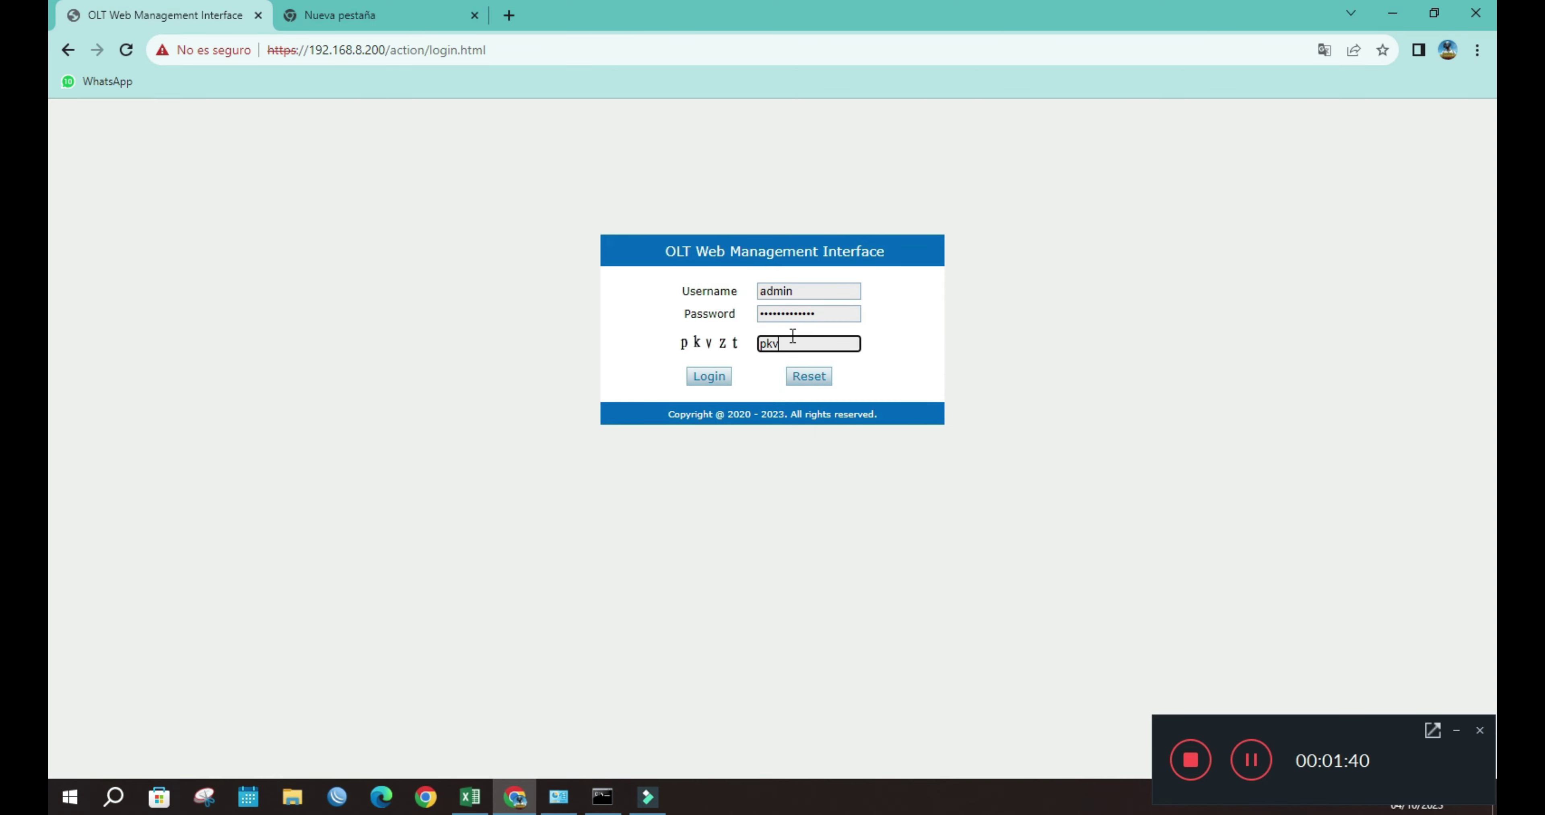
pyautogui.click(720, 376)
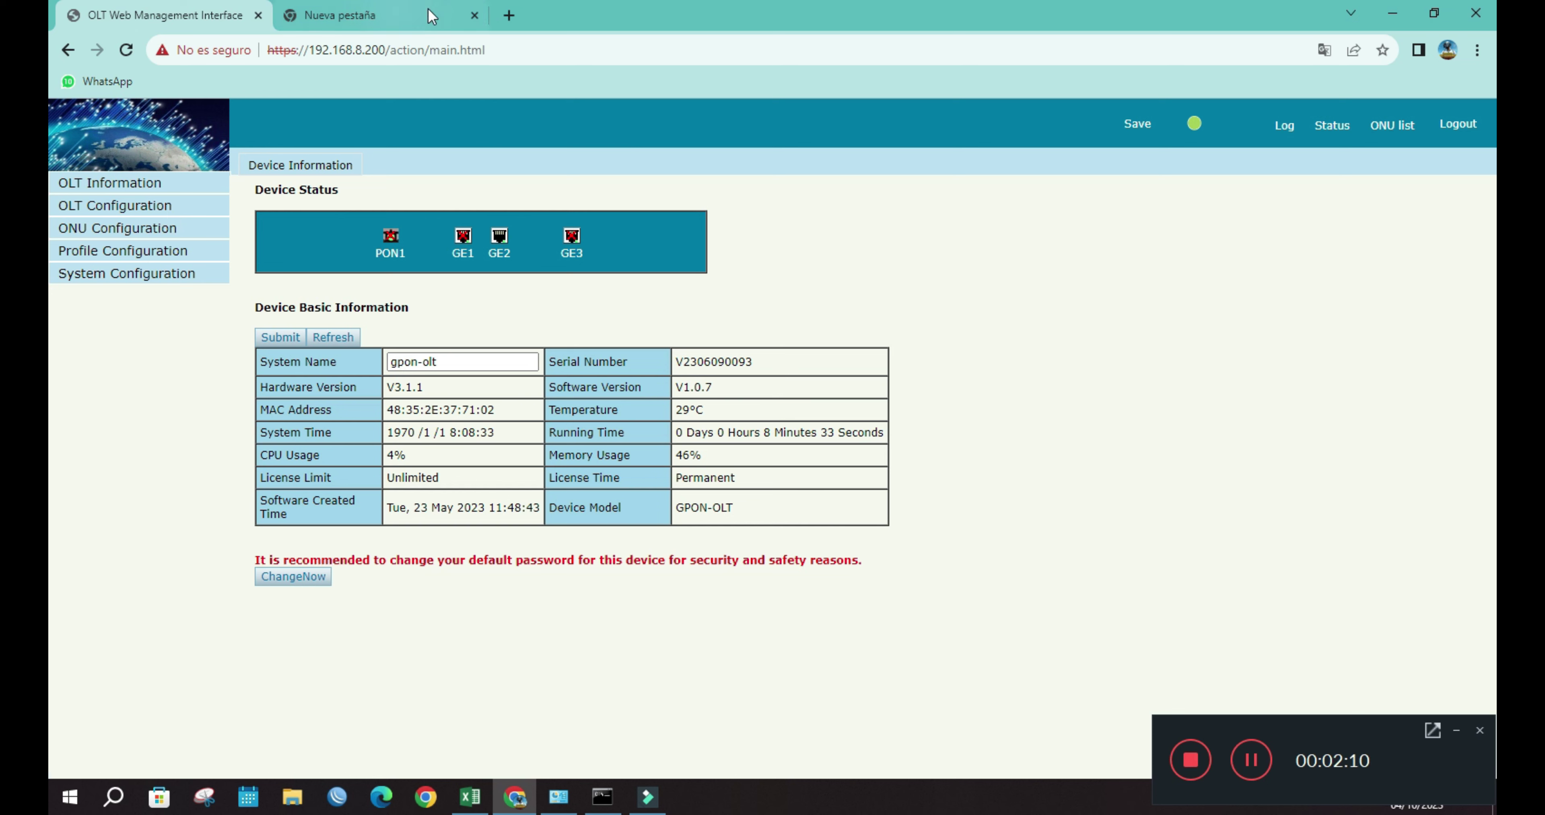
# - Open the VLAN page, whose table holds only VLAN 1 (vlan_1) of 512 maximum
pyautogui.click(138, 210)
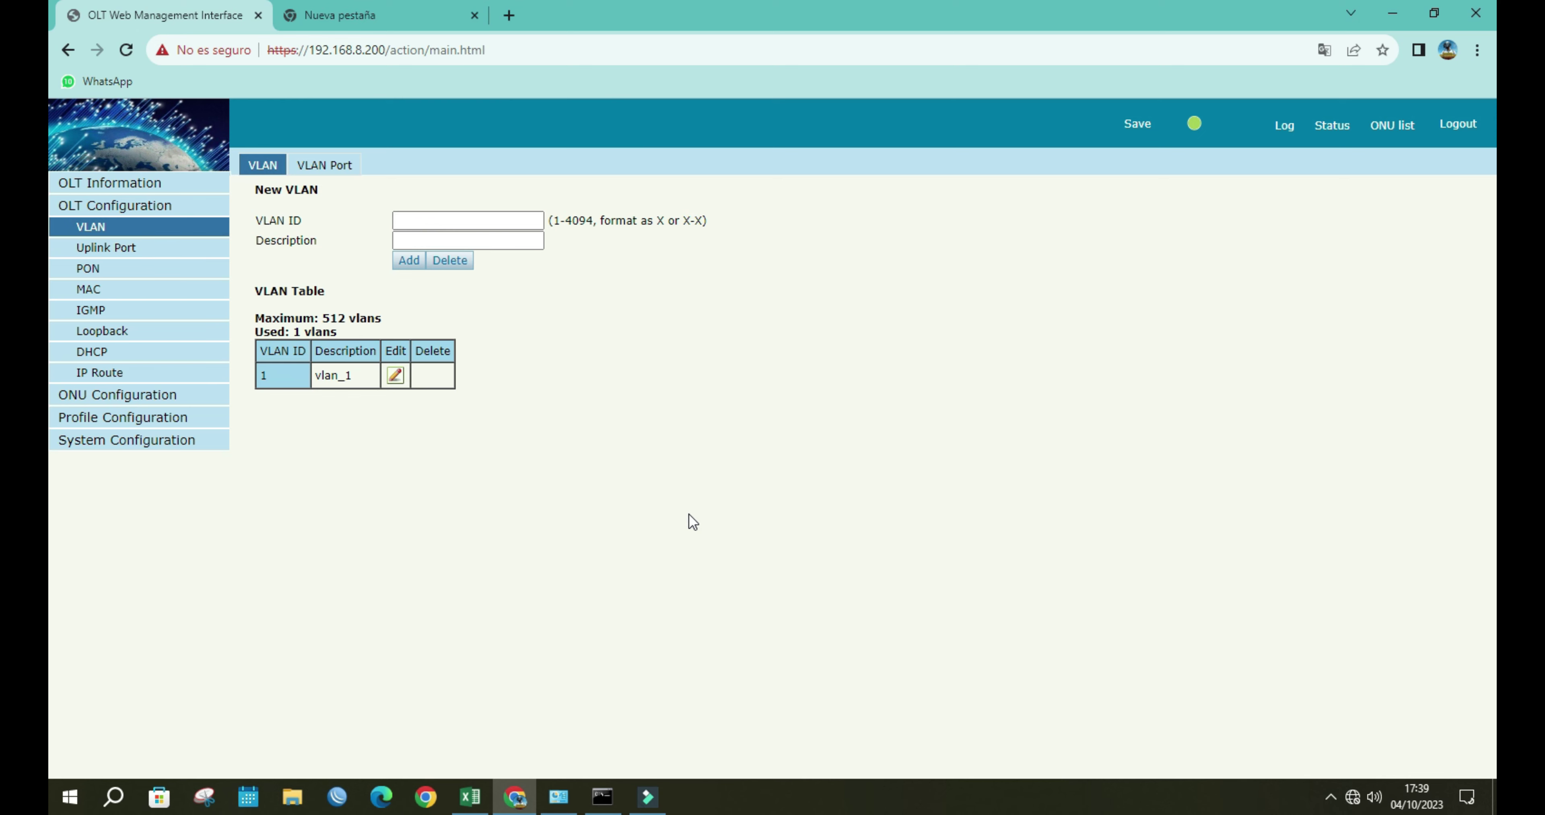
# - Add VLAN ID 100 with description vlan100 to the VLAN table
pyautogui.click(444, 211)
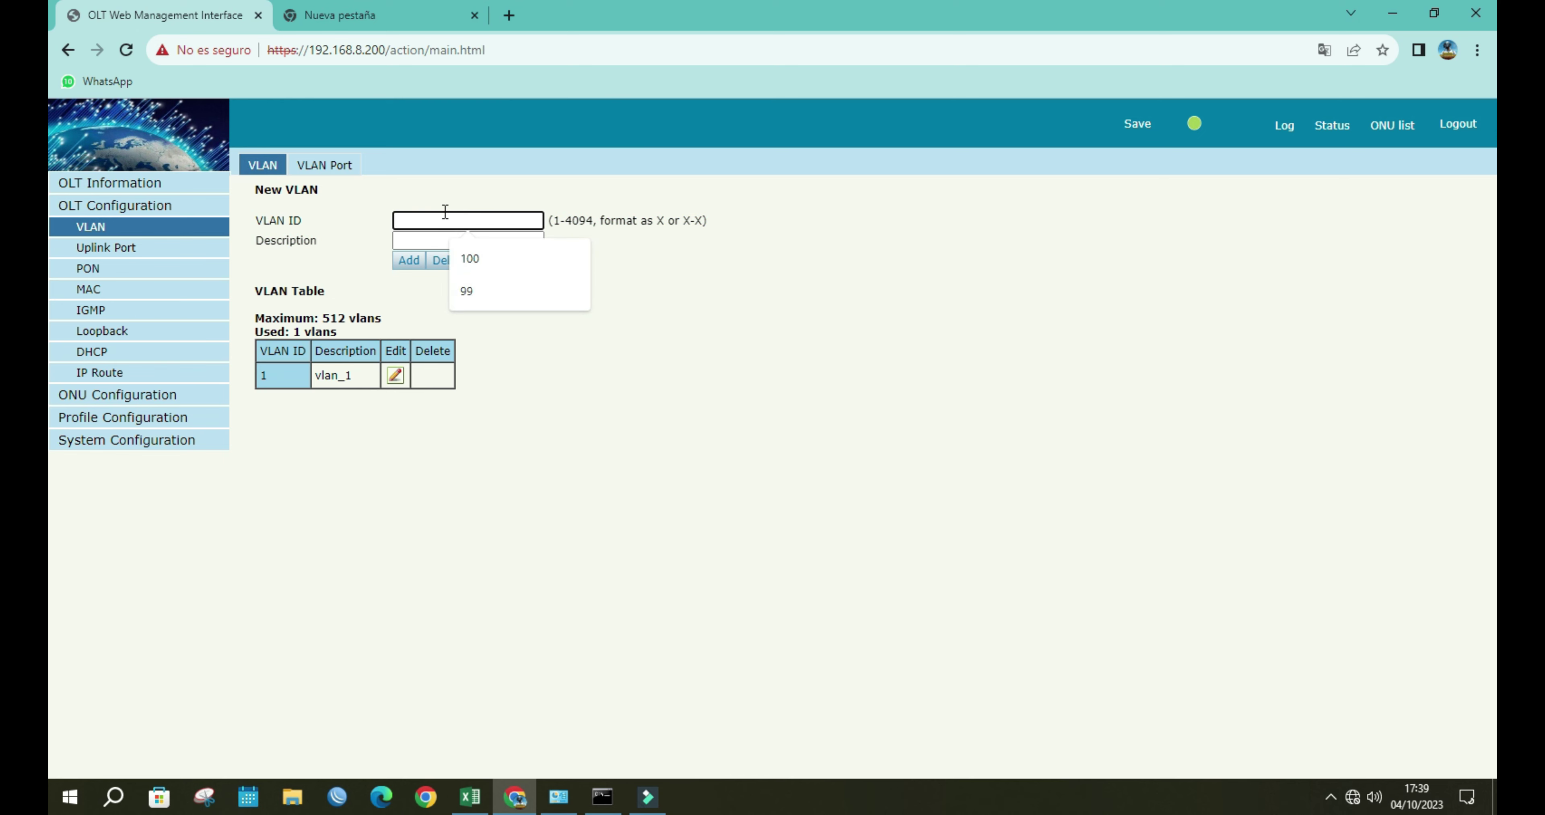
pyautogui.click(445, 211)
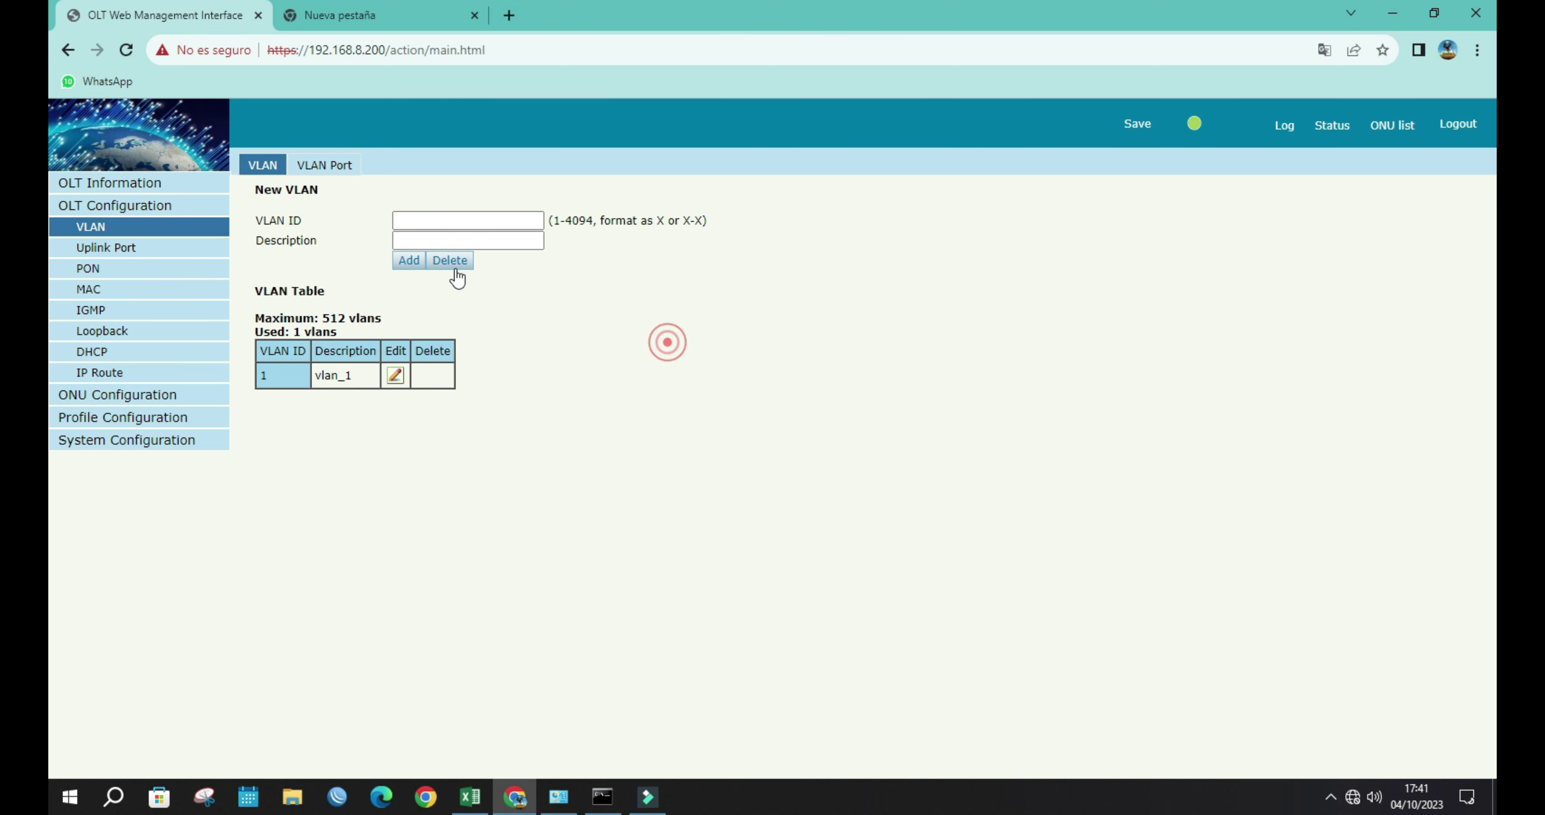
pyautogui.click(445, 220)
pyautogui.click(486, 259)
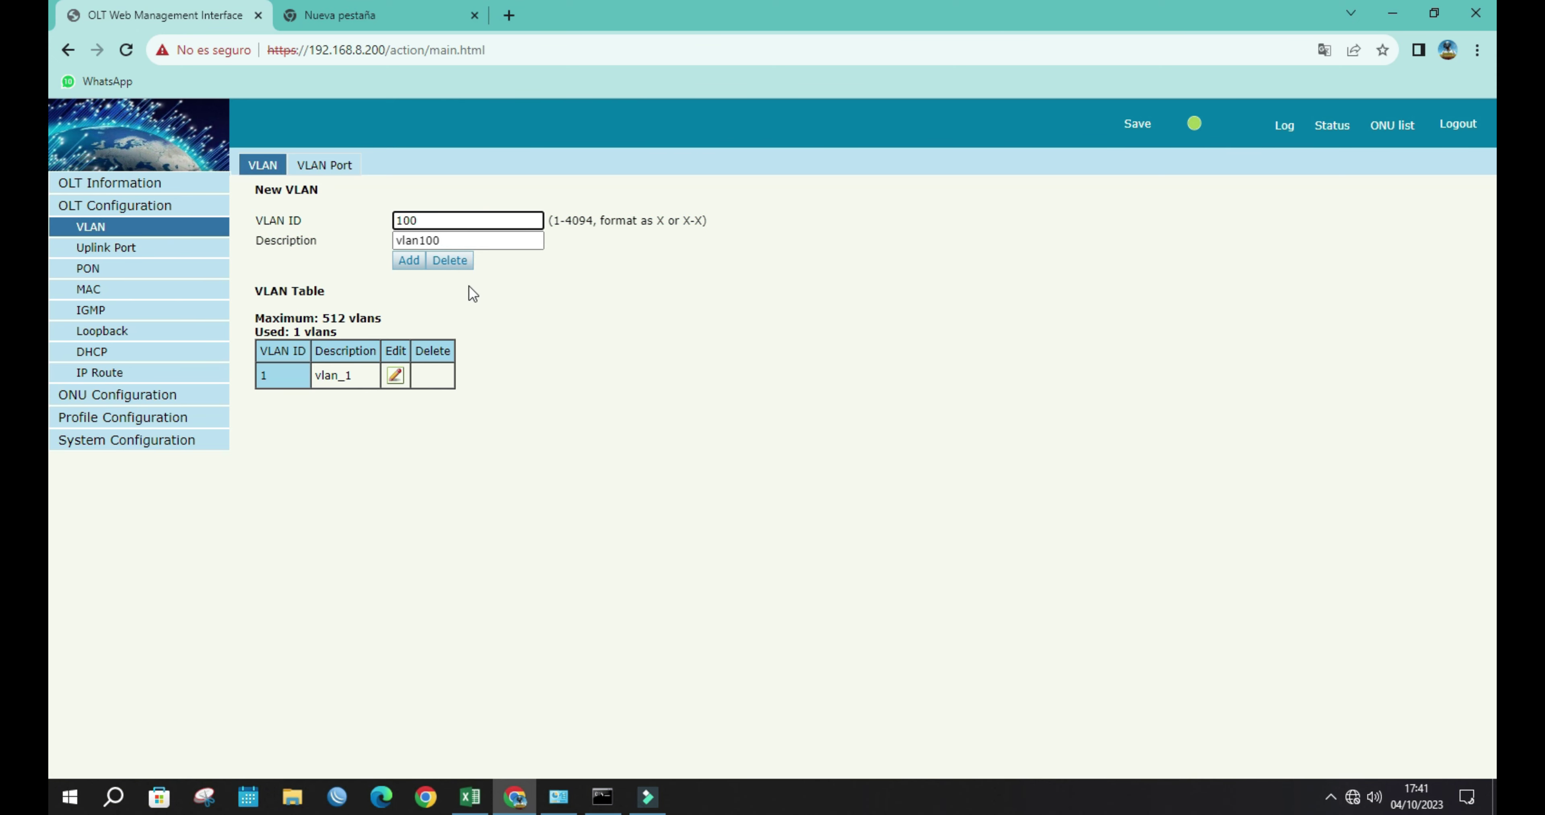
pyautogui.click(407, 260)
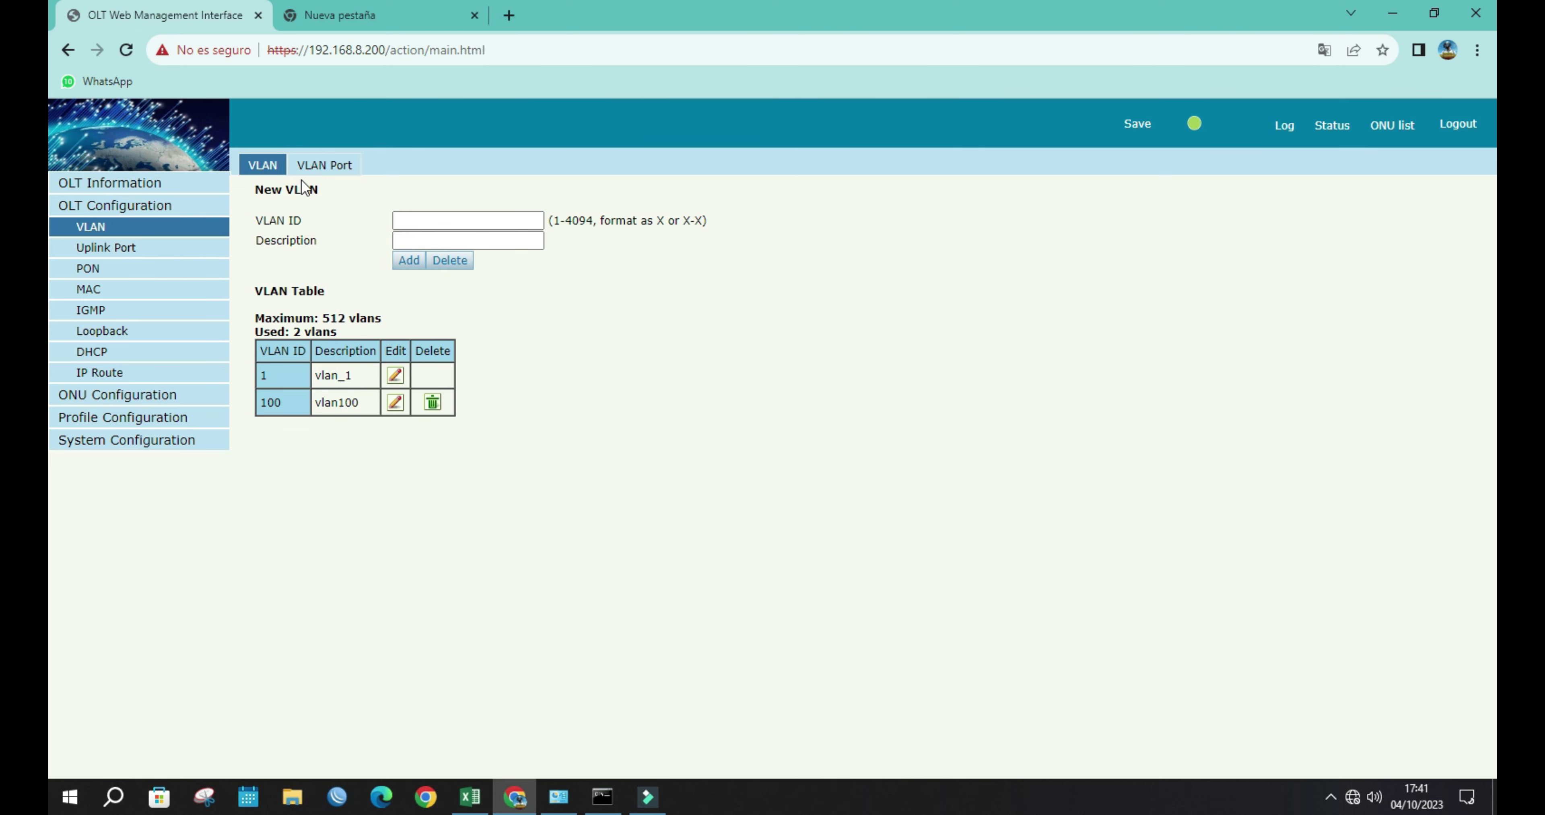
pyautogui.click(326, 164)
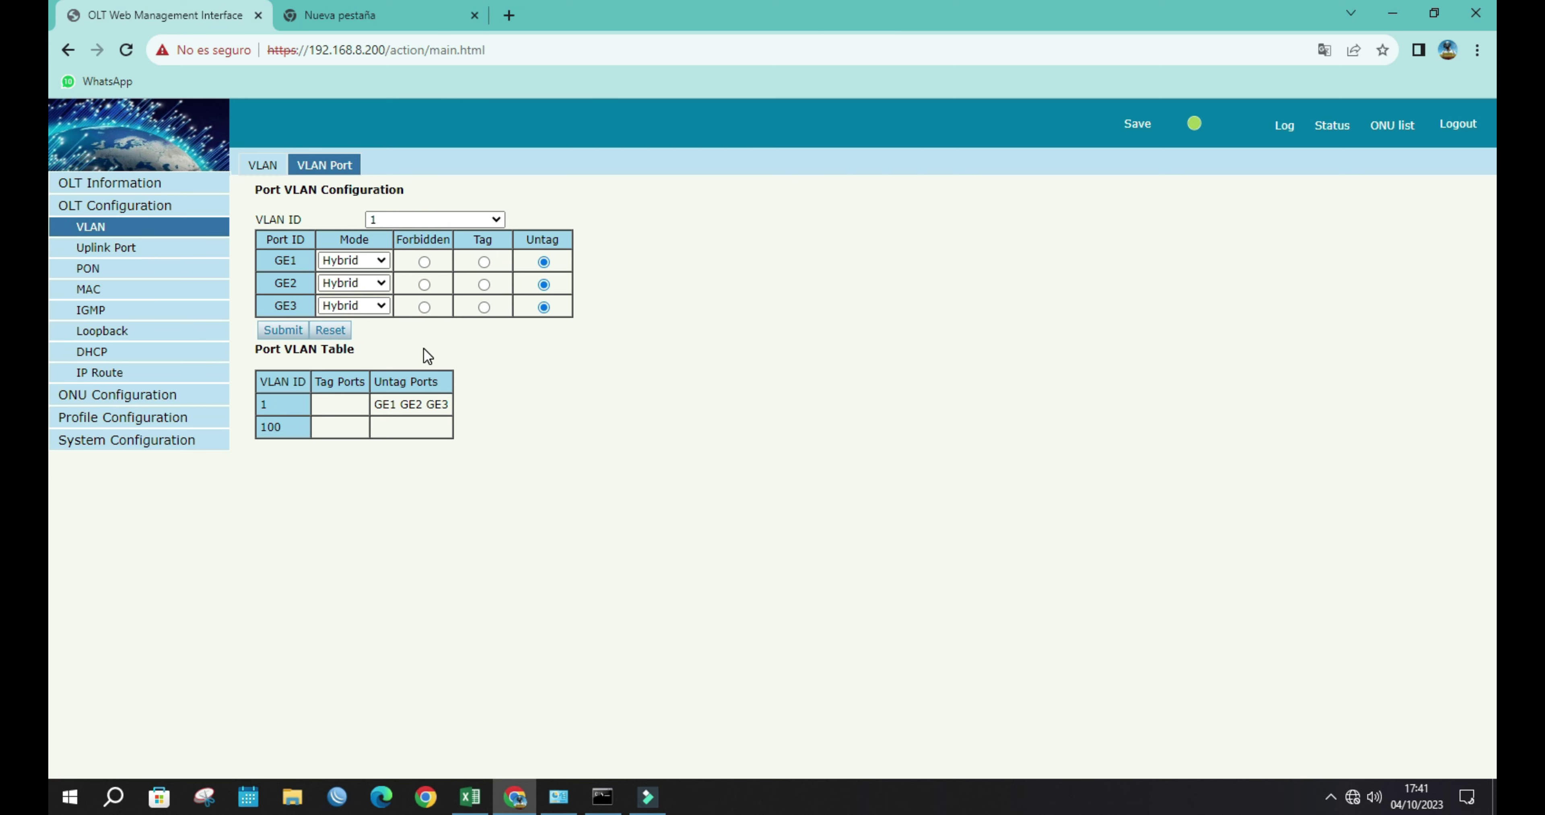
# - Set GE1, GE2 and GE3 as tagged ports on VLAN 100 and submit
pyautogui.click(447, 218)
pyautogui.click(449, 246)
pyautogui.click(483, 262)
pyautogui.click(483, 284)
pyautogui.click(483, 307)
pyautogui.click(281, 333)
pyautogui.click(281, 335)
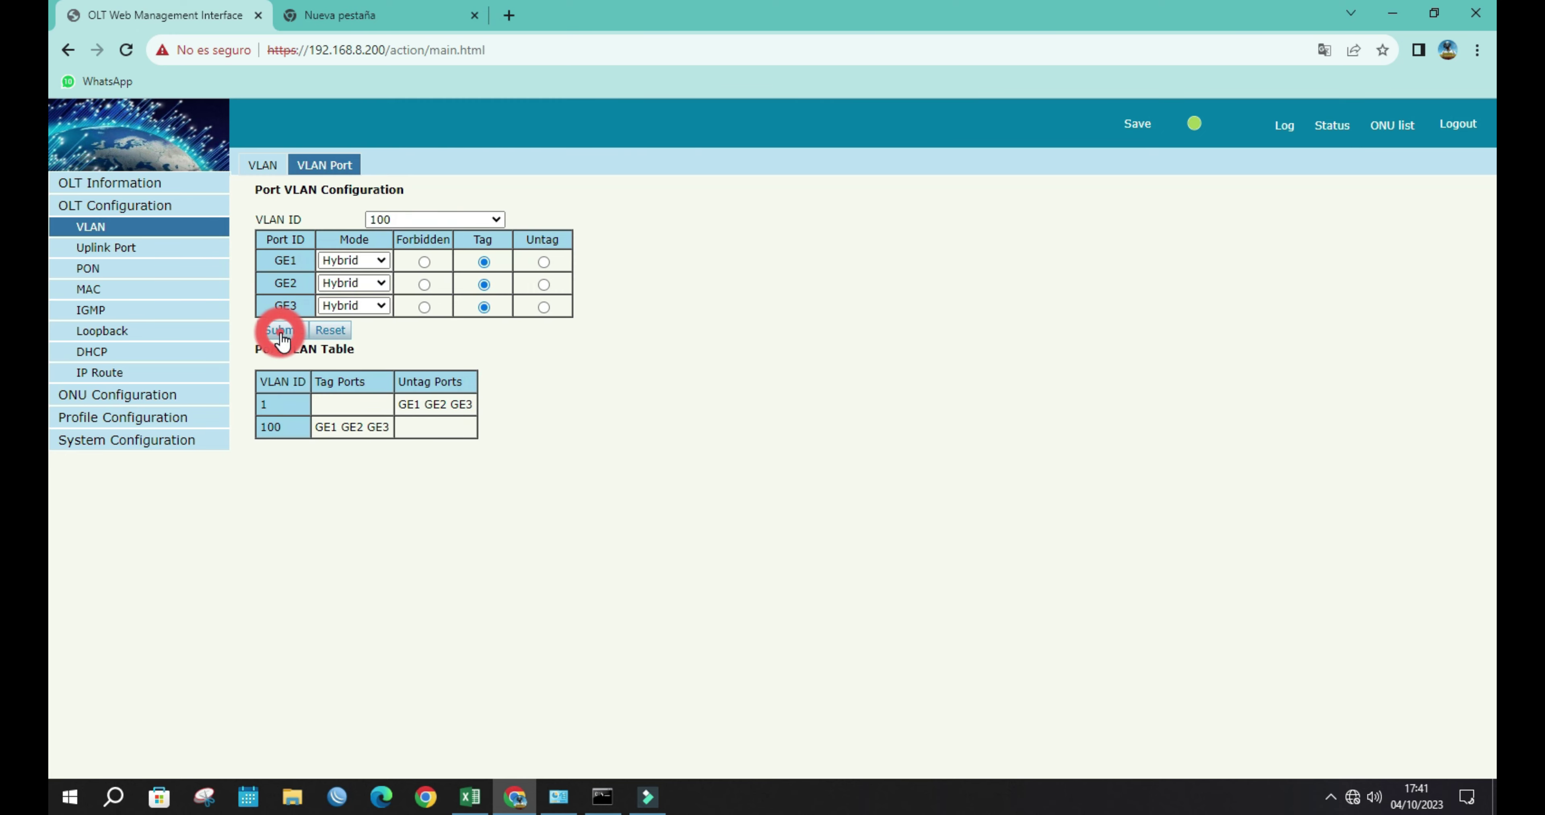
pyautogui.click(281, 334)
pyautogui.click(282, 334)
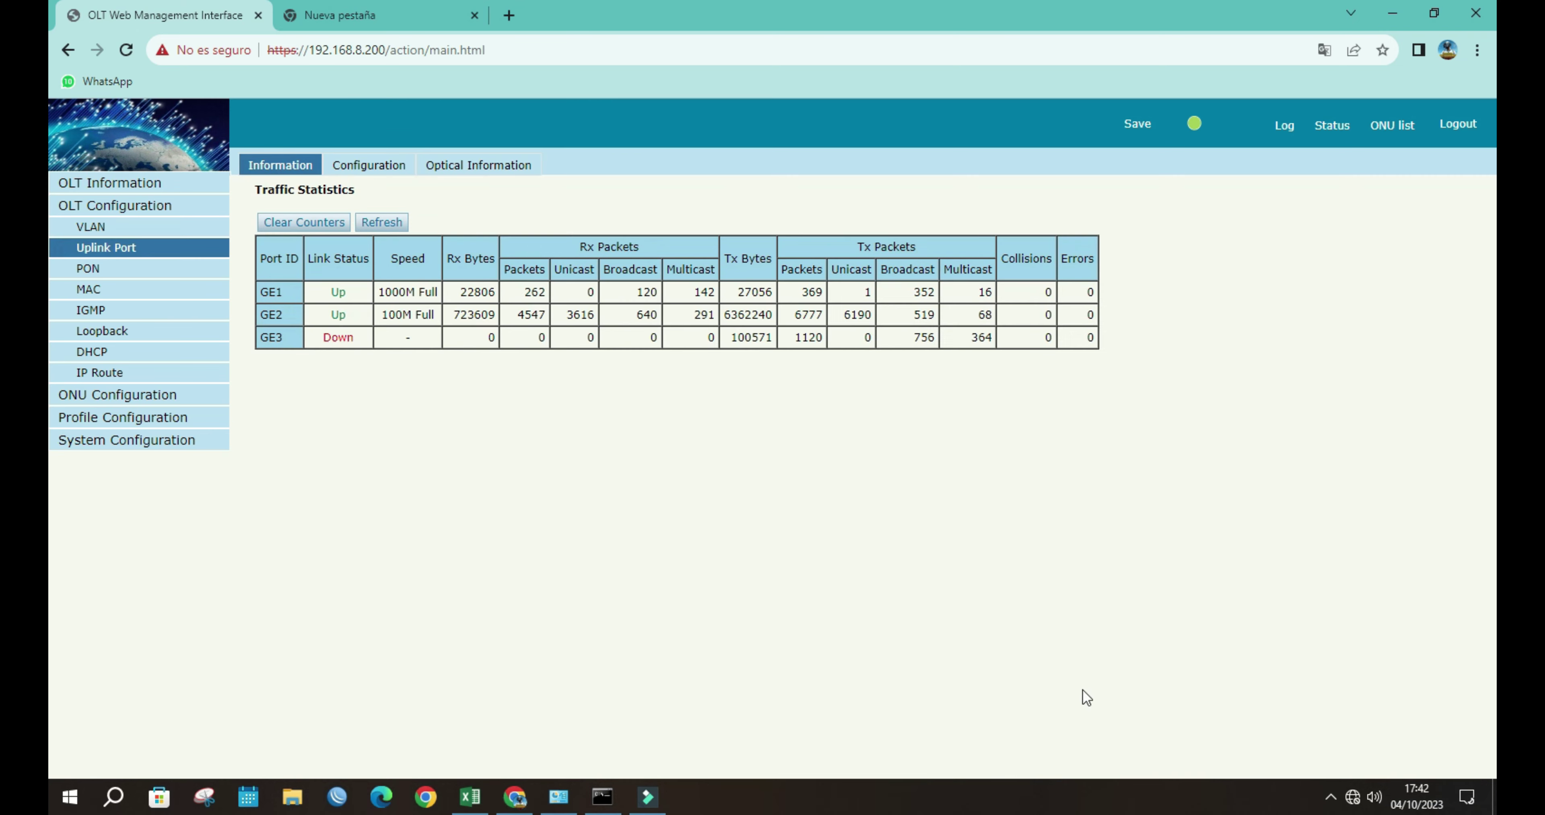
# - Open the ONU Profile list, which holds only the default profile
pyautogui.click(155, 417)
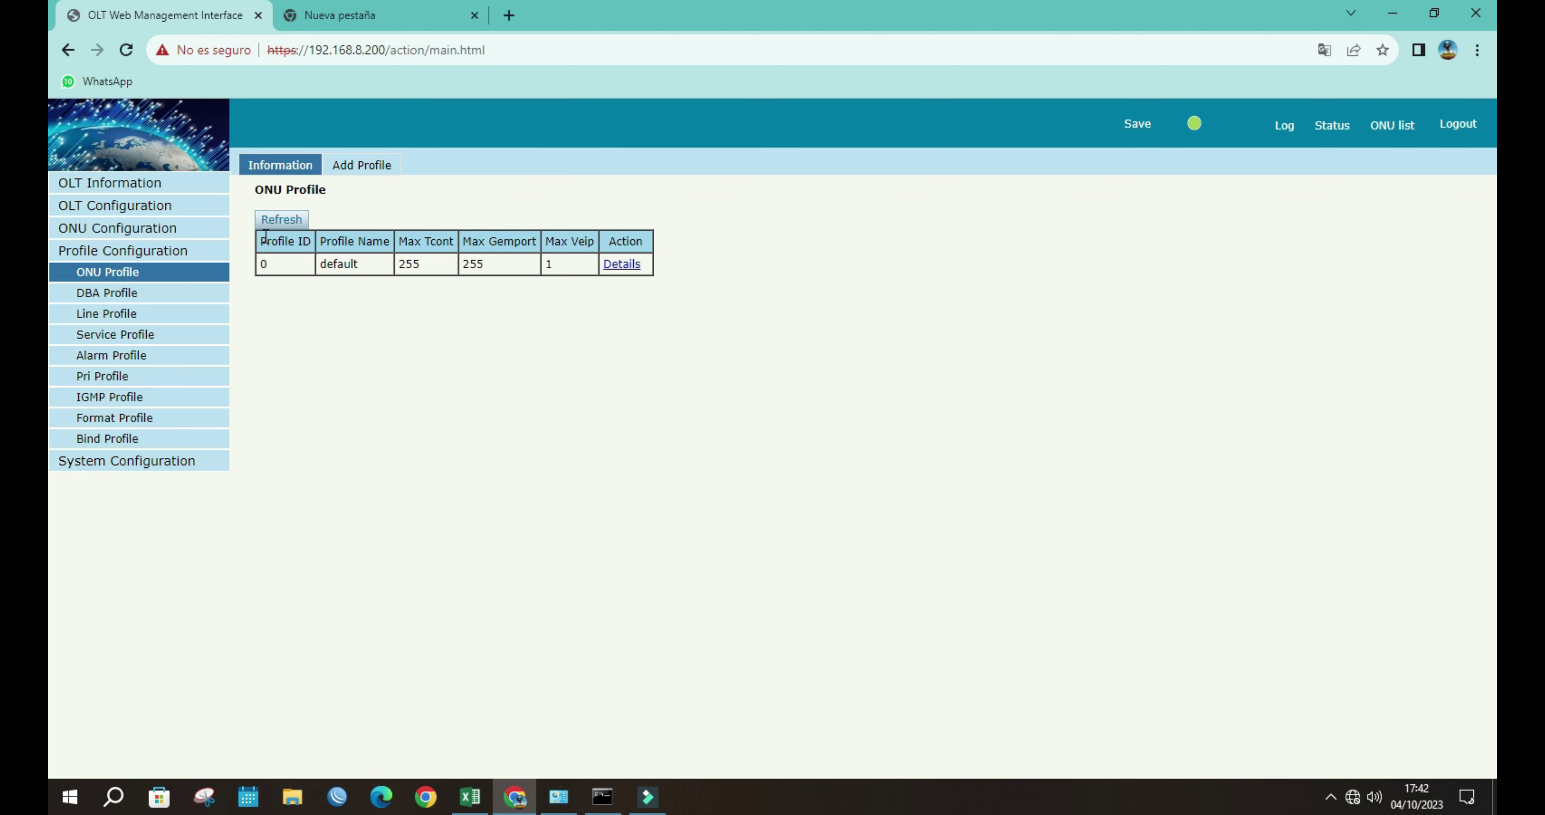
# - Start a new ONU profile named onu_profile_1_TMP with the same description
pyautogui.click(346, 166)
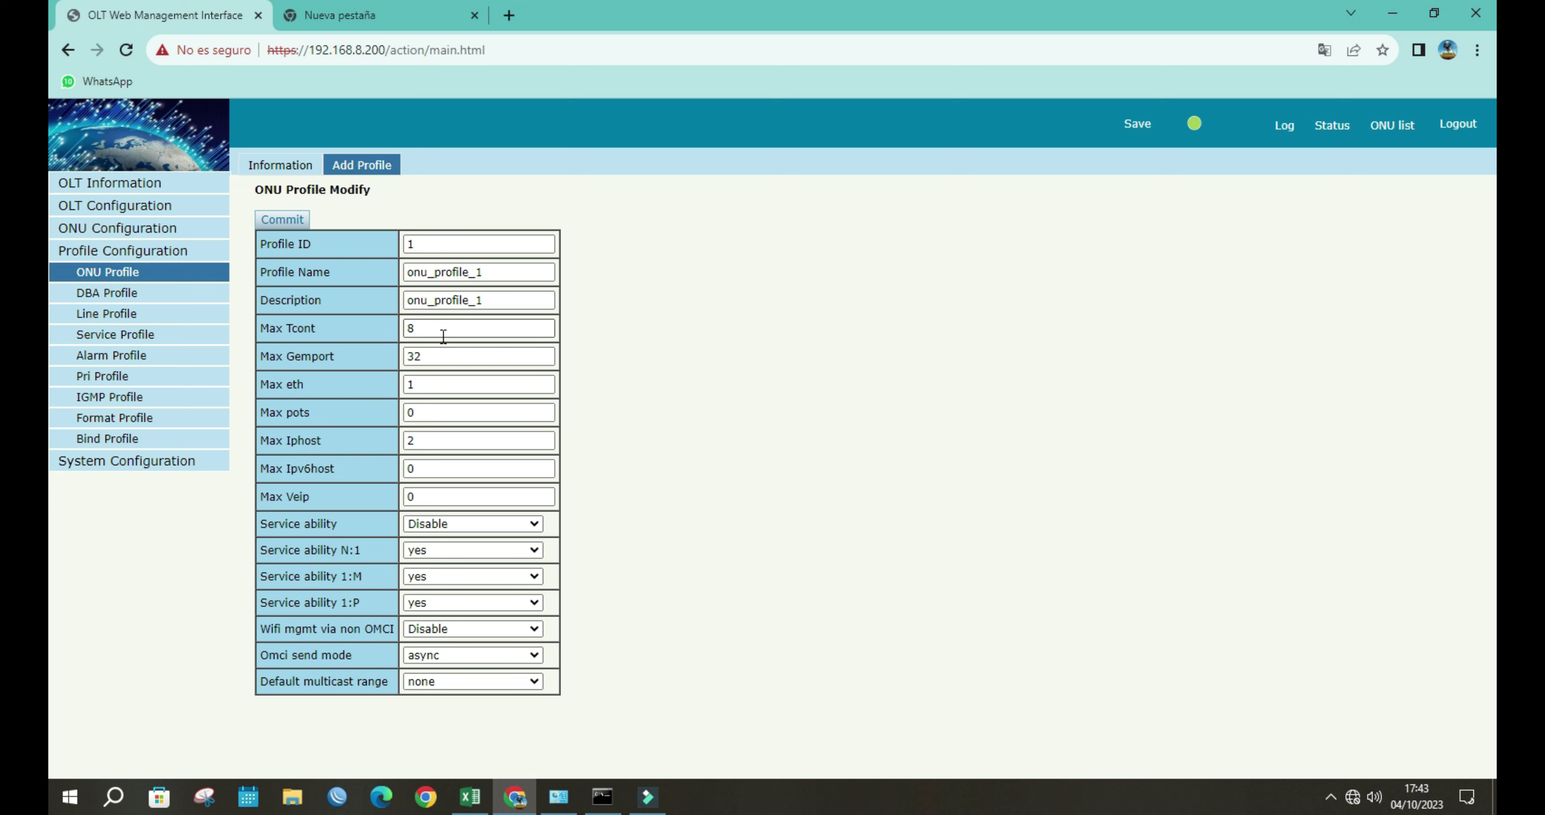
pyautogui.click(485, 274)
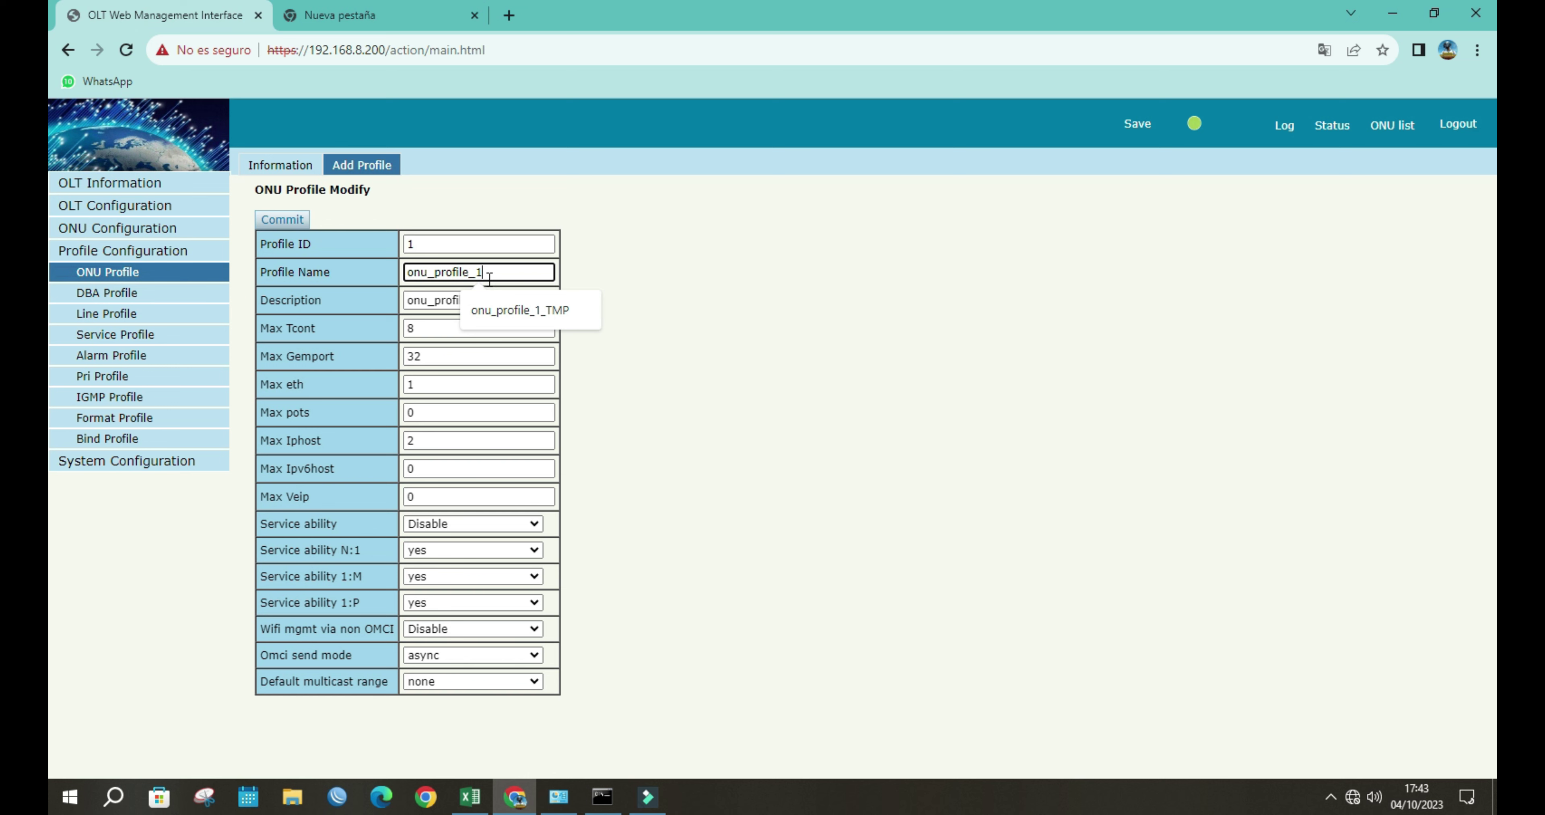
pyautogui.click(513, 303)
pyautogui.click(516, 300)
pyautogui.click(528, 327)
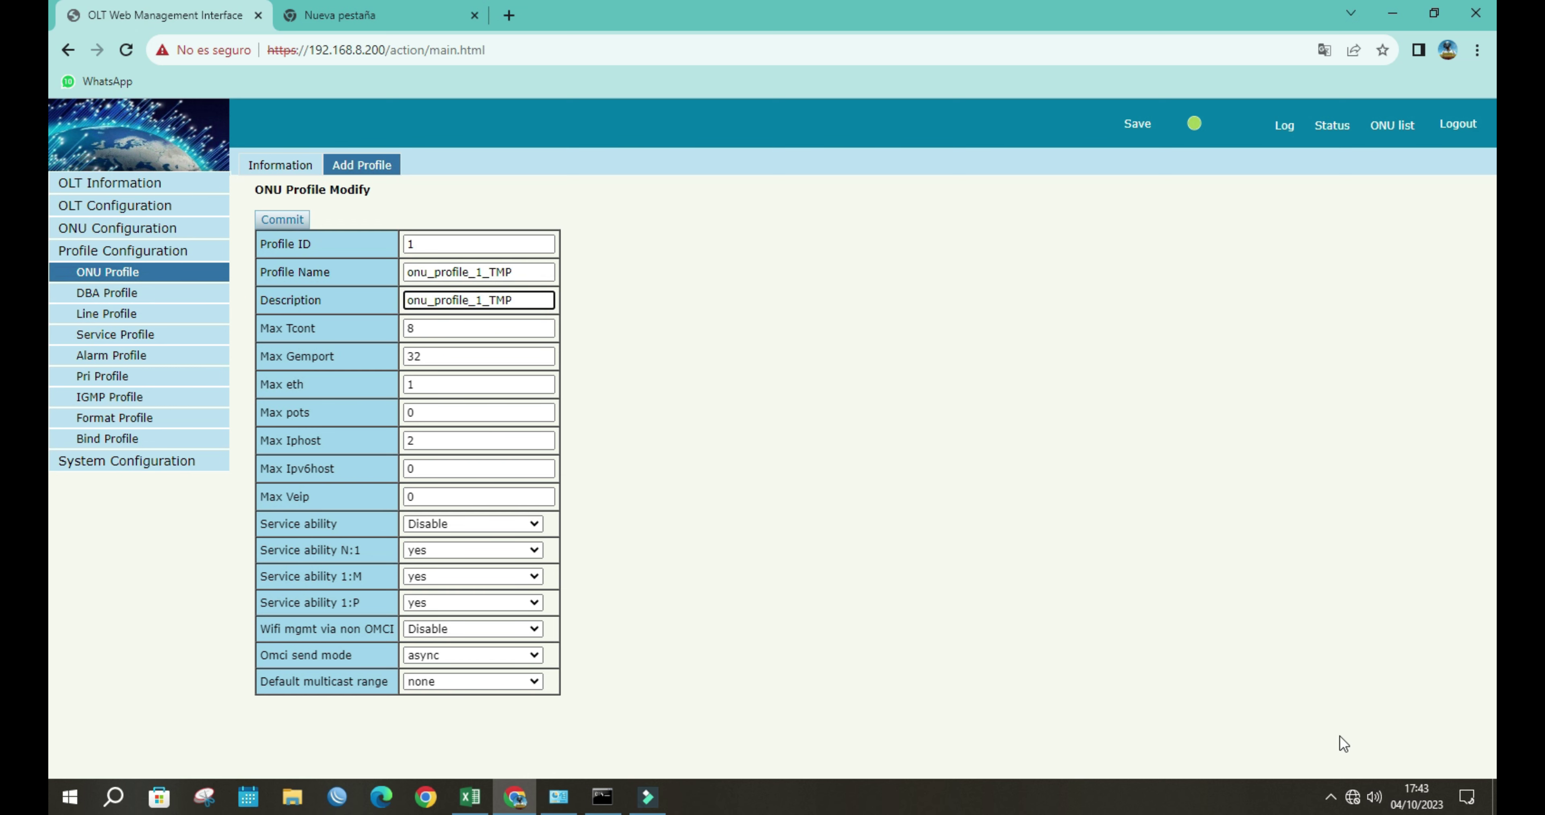
pyautogui.click(1330, 797)
pyautogui.click(1309, 758)
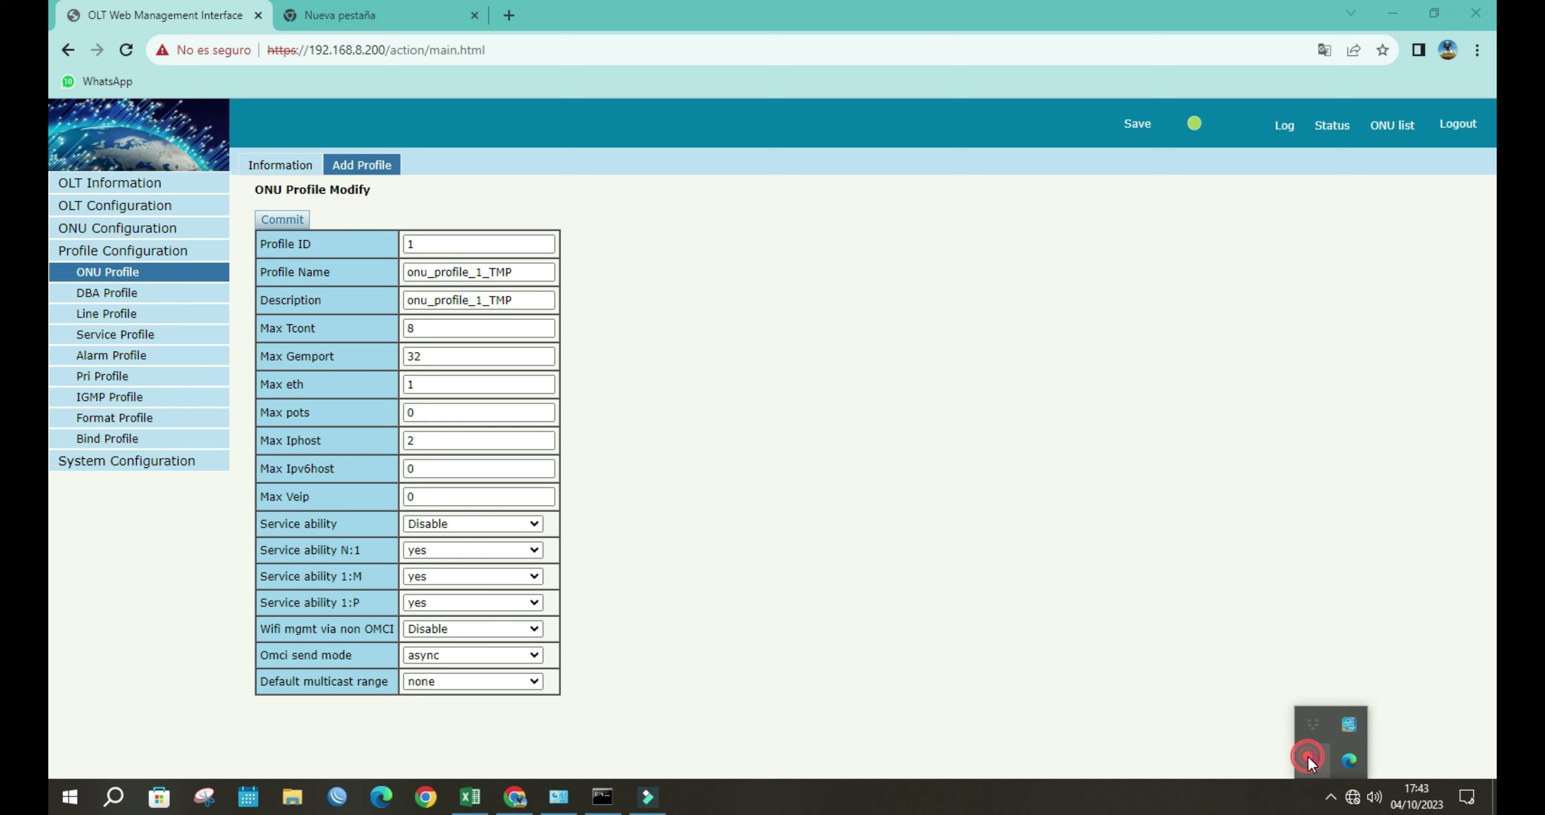
pyautogui.click(1107, 567)
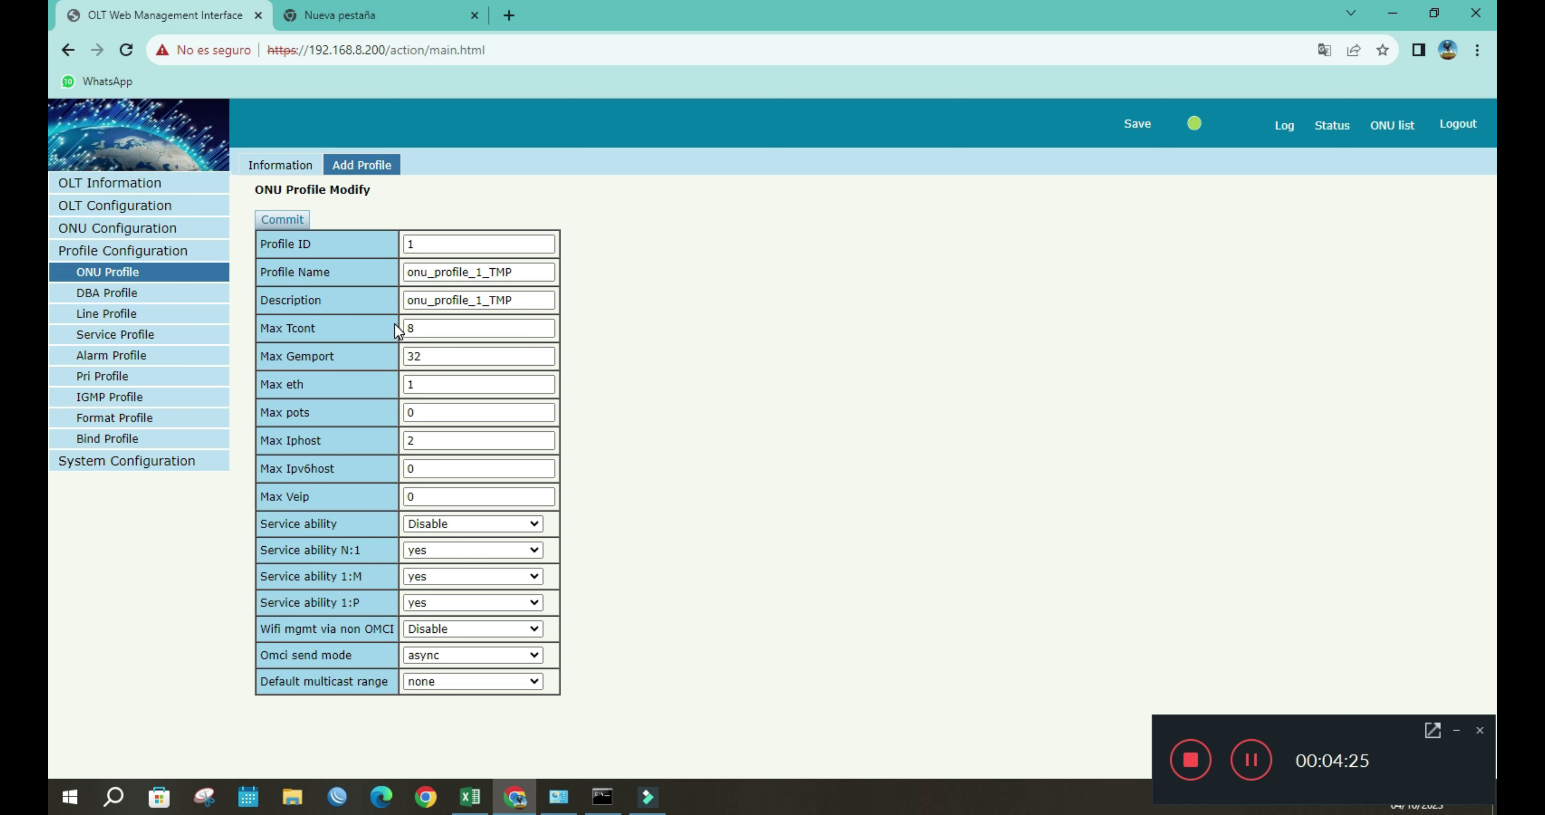
# - Change Max Tcont from 8 and Max Gemport from 32 to 255, and commit the profile
pyautogui.doubleClick(422, 330)
pyautogui.press('BackSpace')
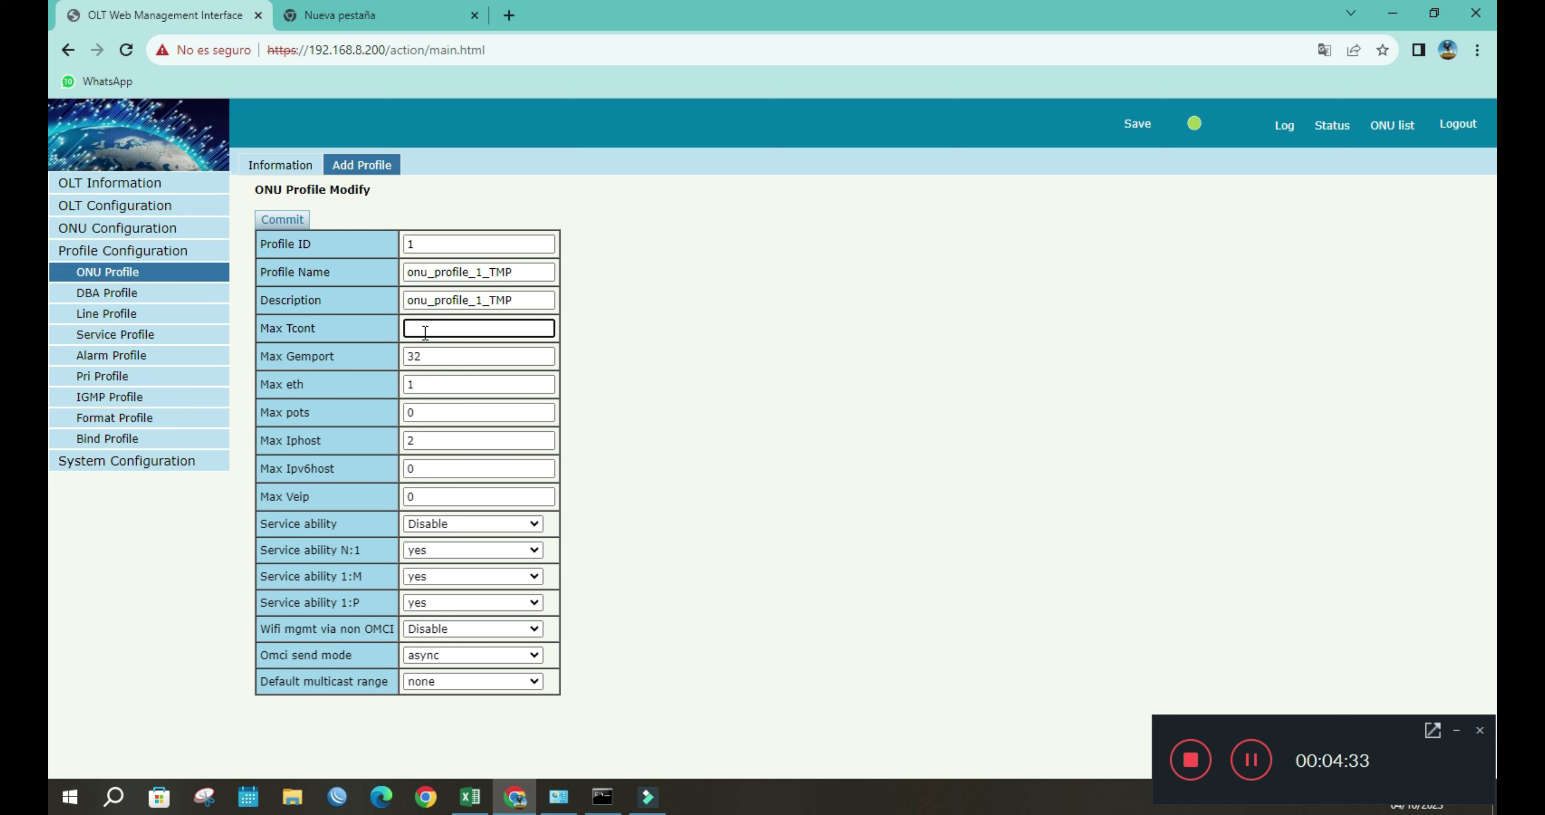
pyautogui.write('255')
pyautogui.doubleClick(436, 350)
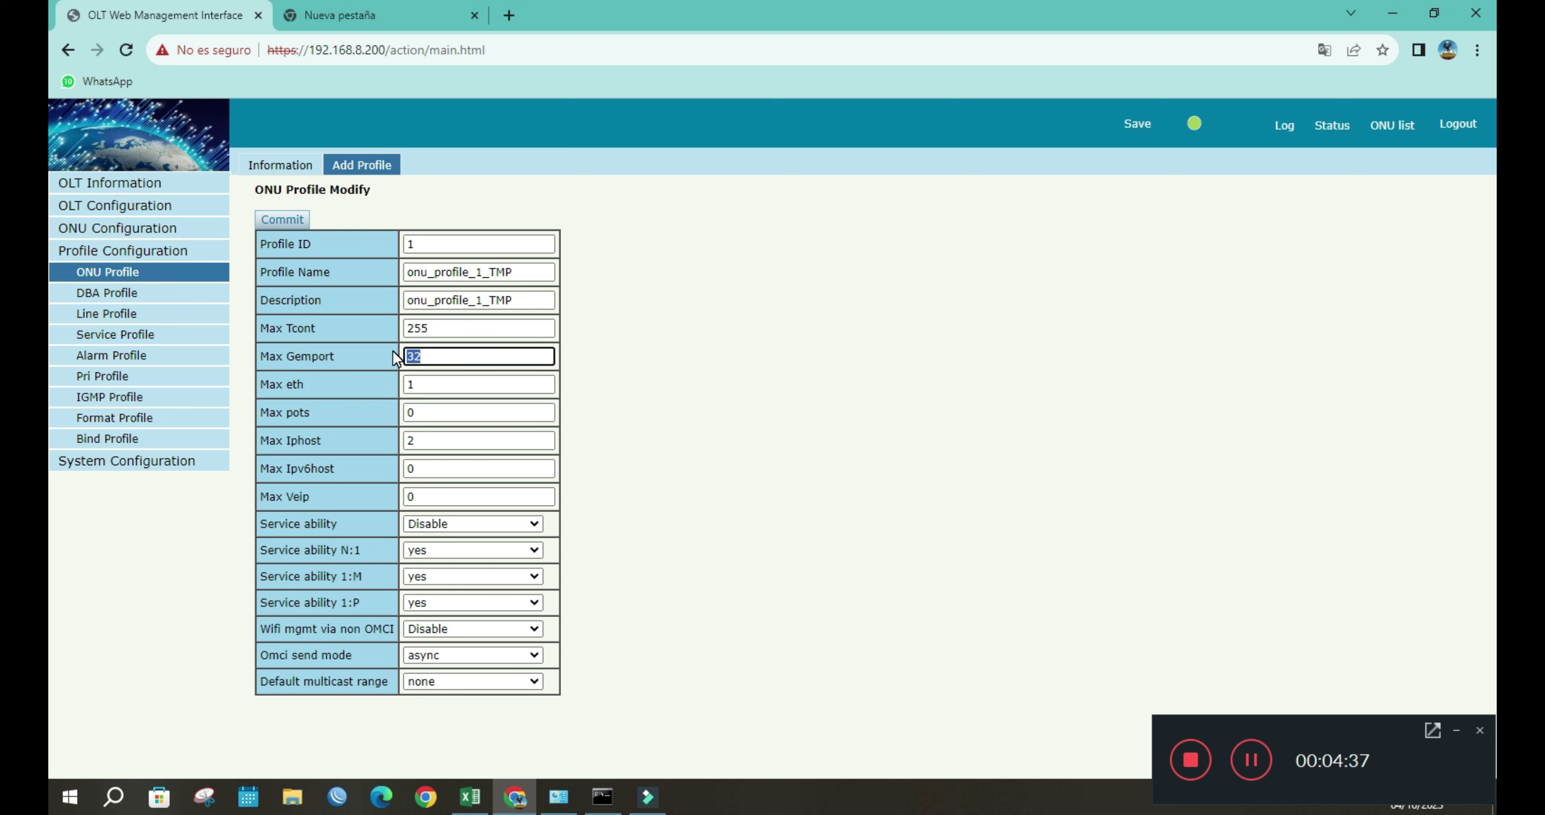
pyautogui.write('255')
pyautogui.click(282, 219)
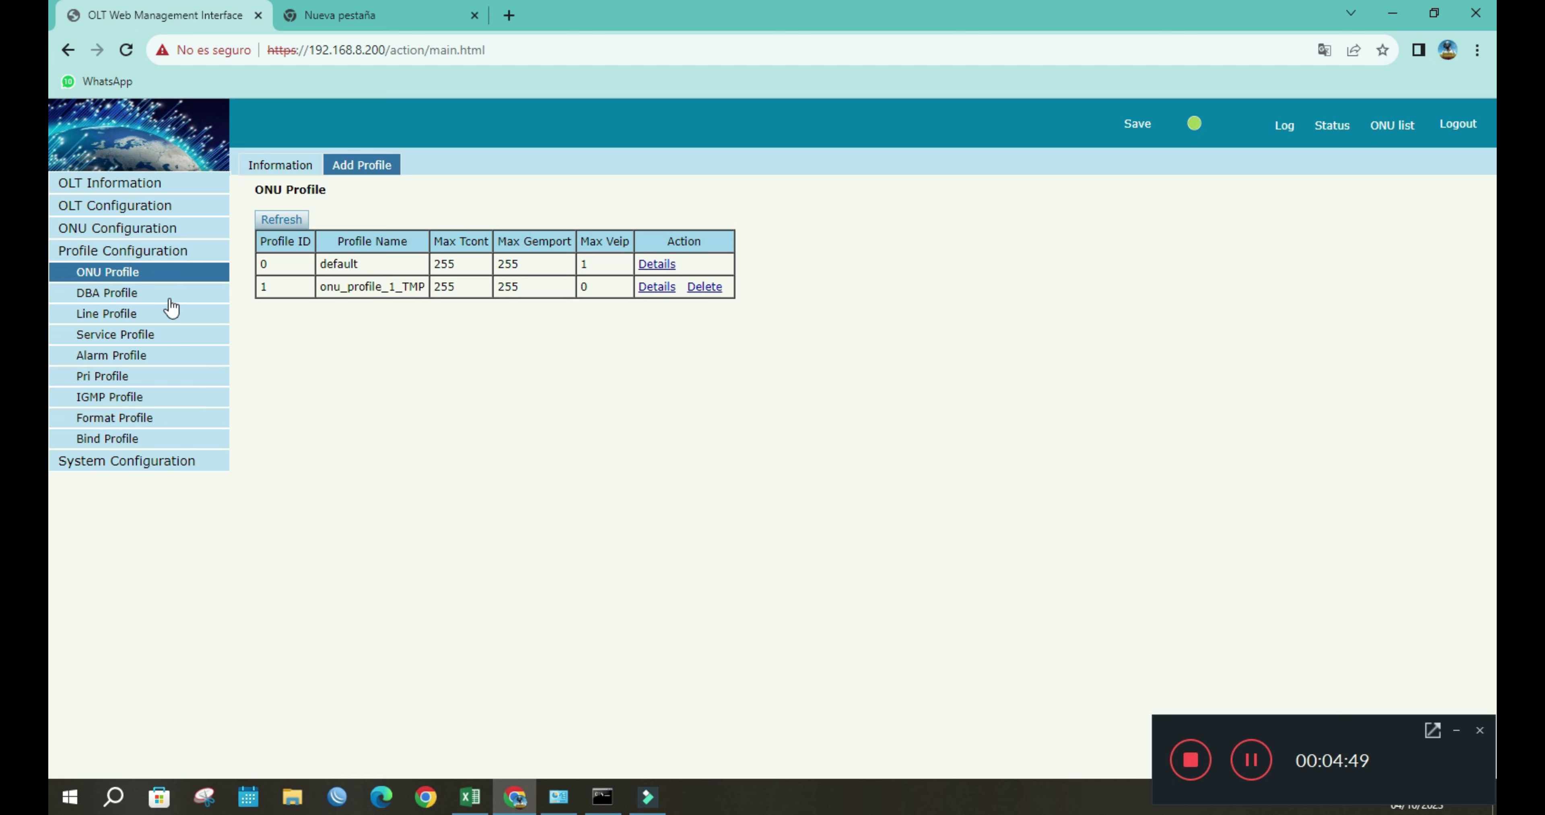
pyautogui.click(156, 294)
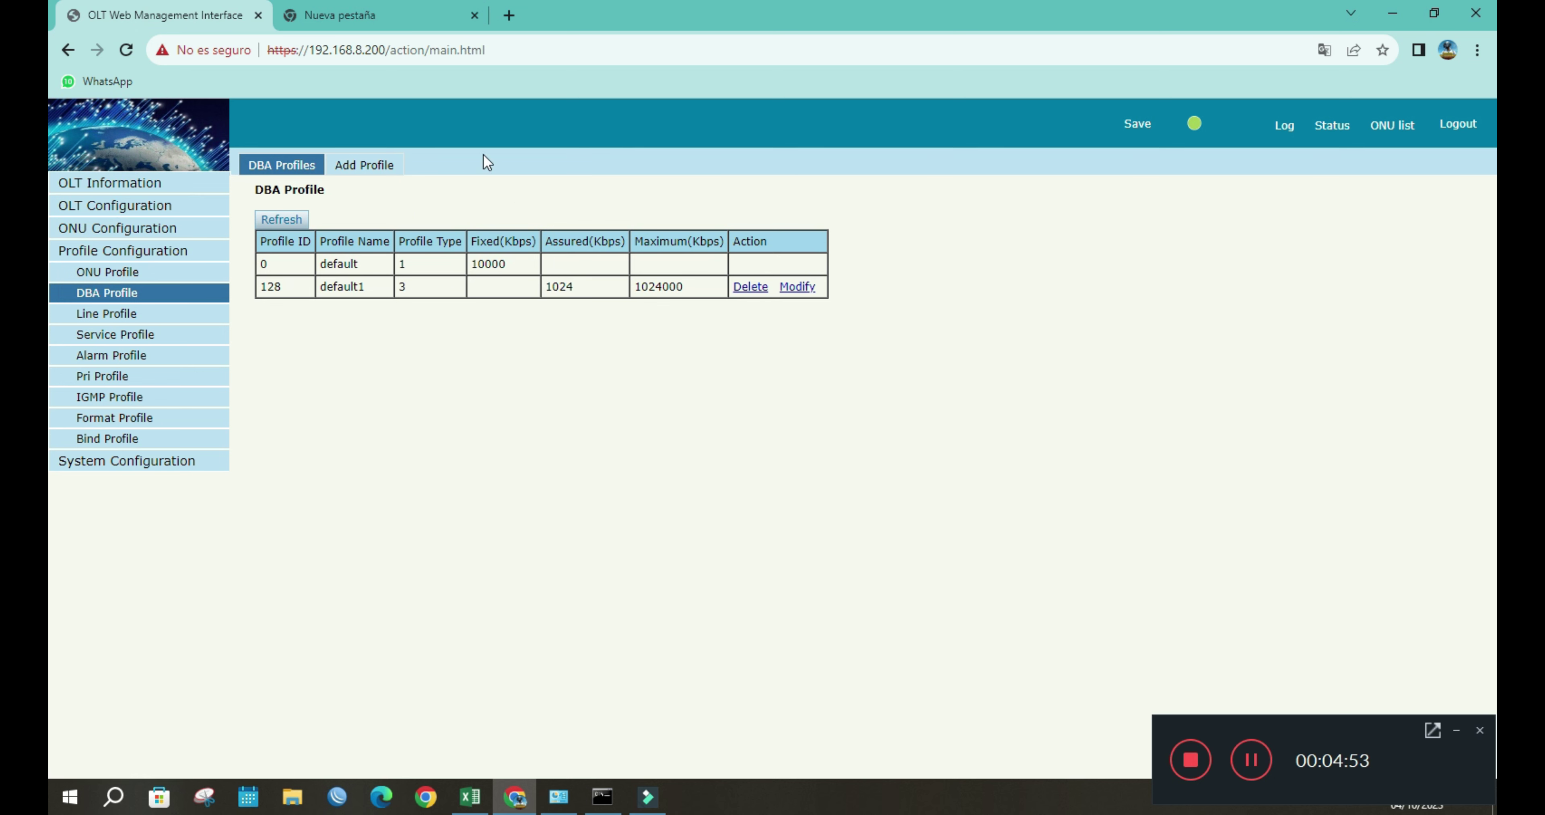
# - Add DBA profile dba_1_TMP with 1000000 Kbps fixed bandwidth and commit it
pyautogui.click(346, 170)
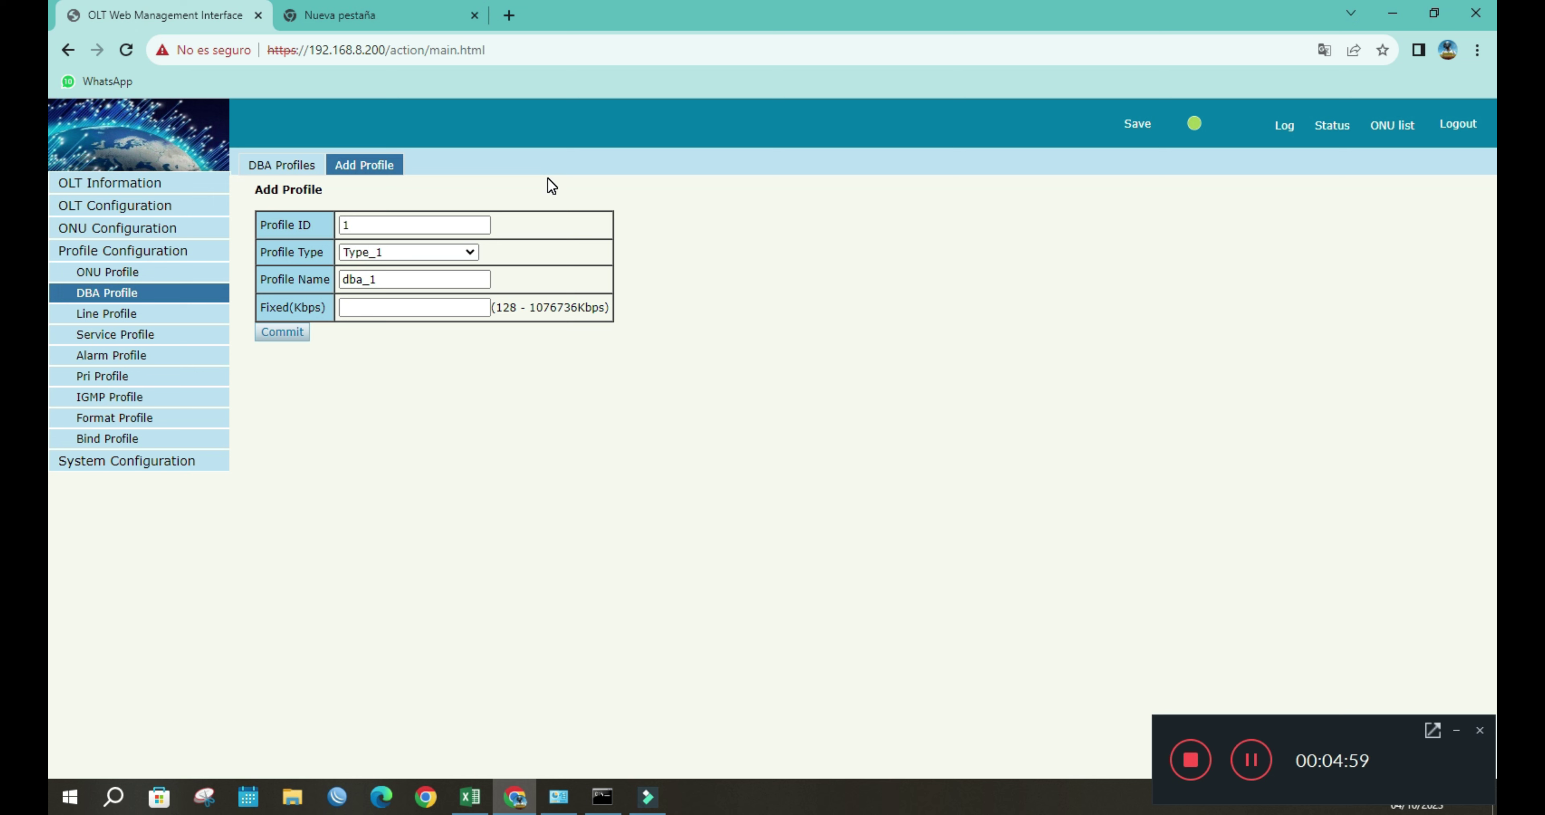
pyautogui.click(417, 281)
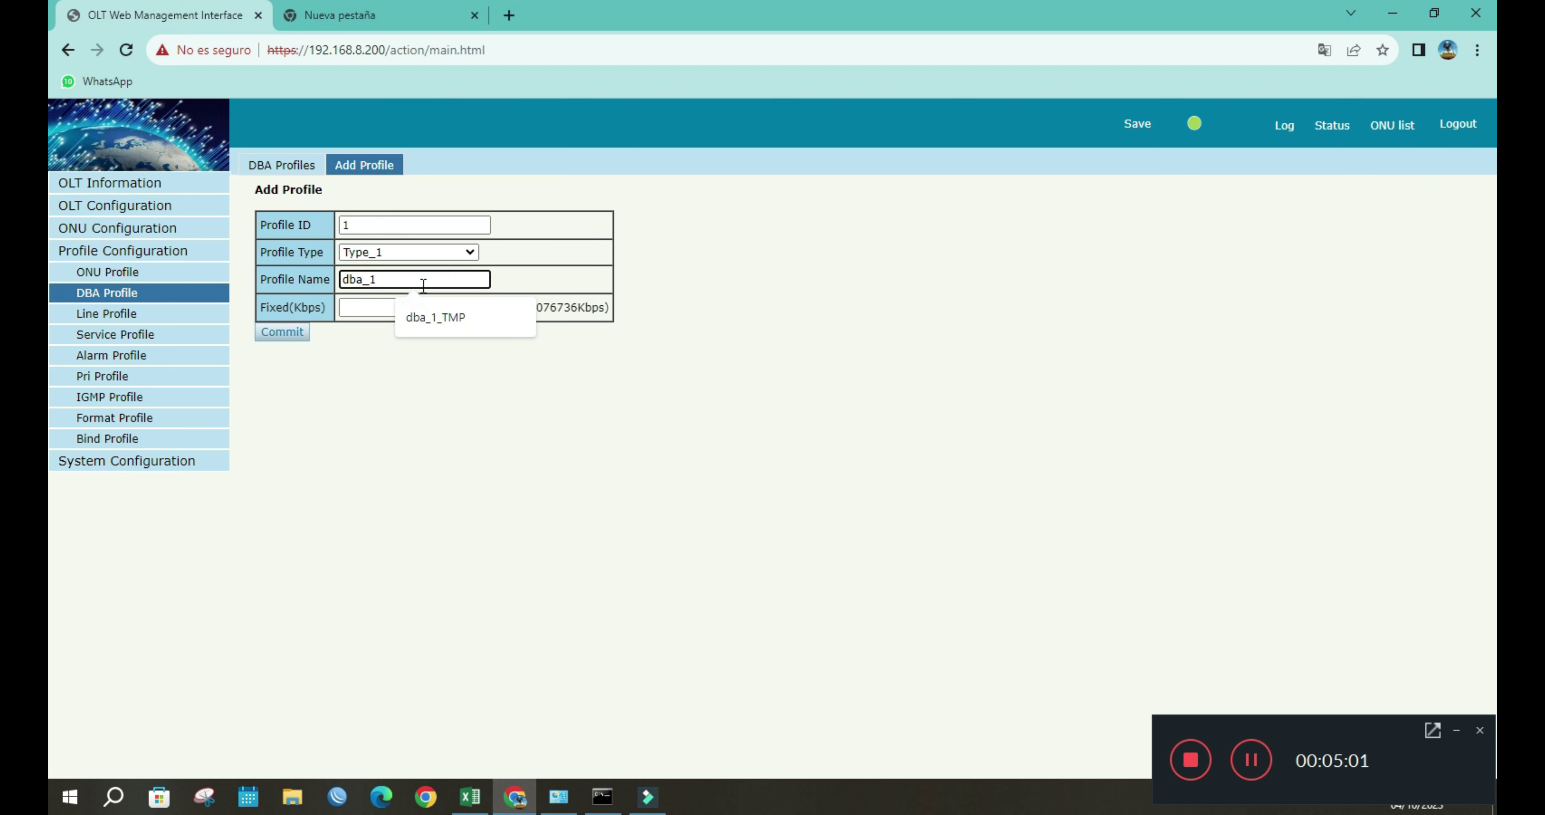
pyautogui.click(453, 321)
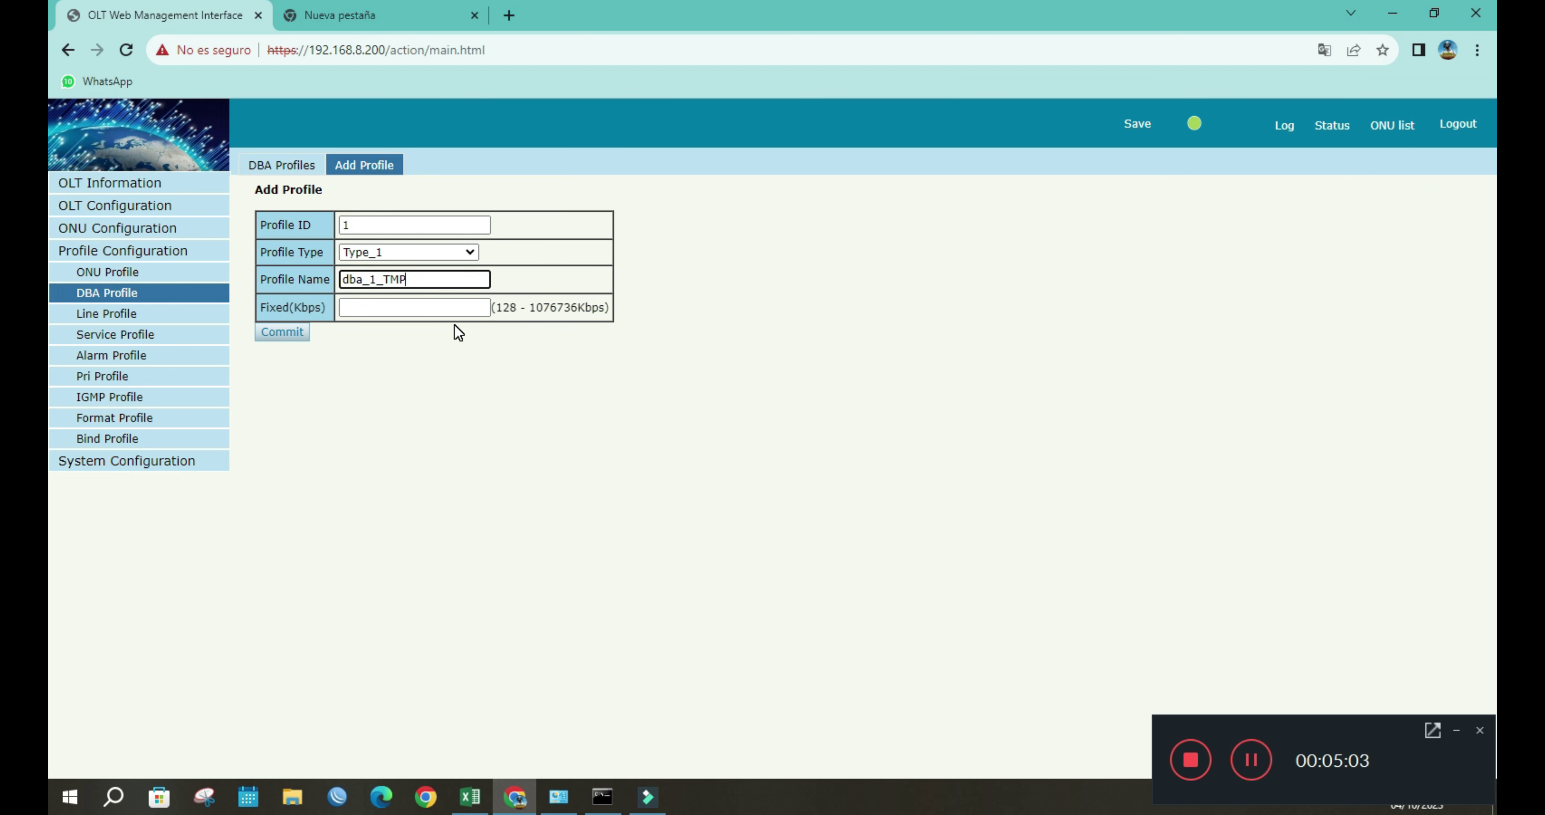
pyautogui.click(369, 300)
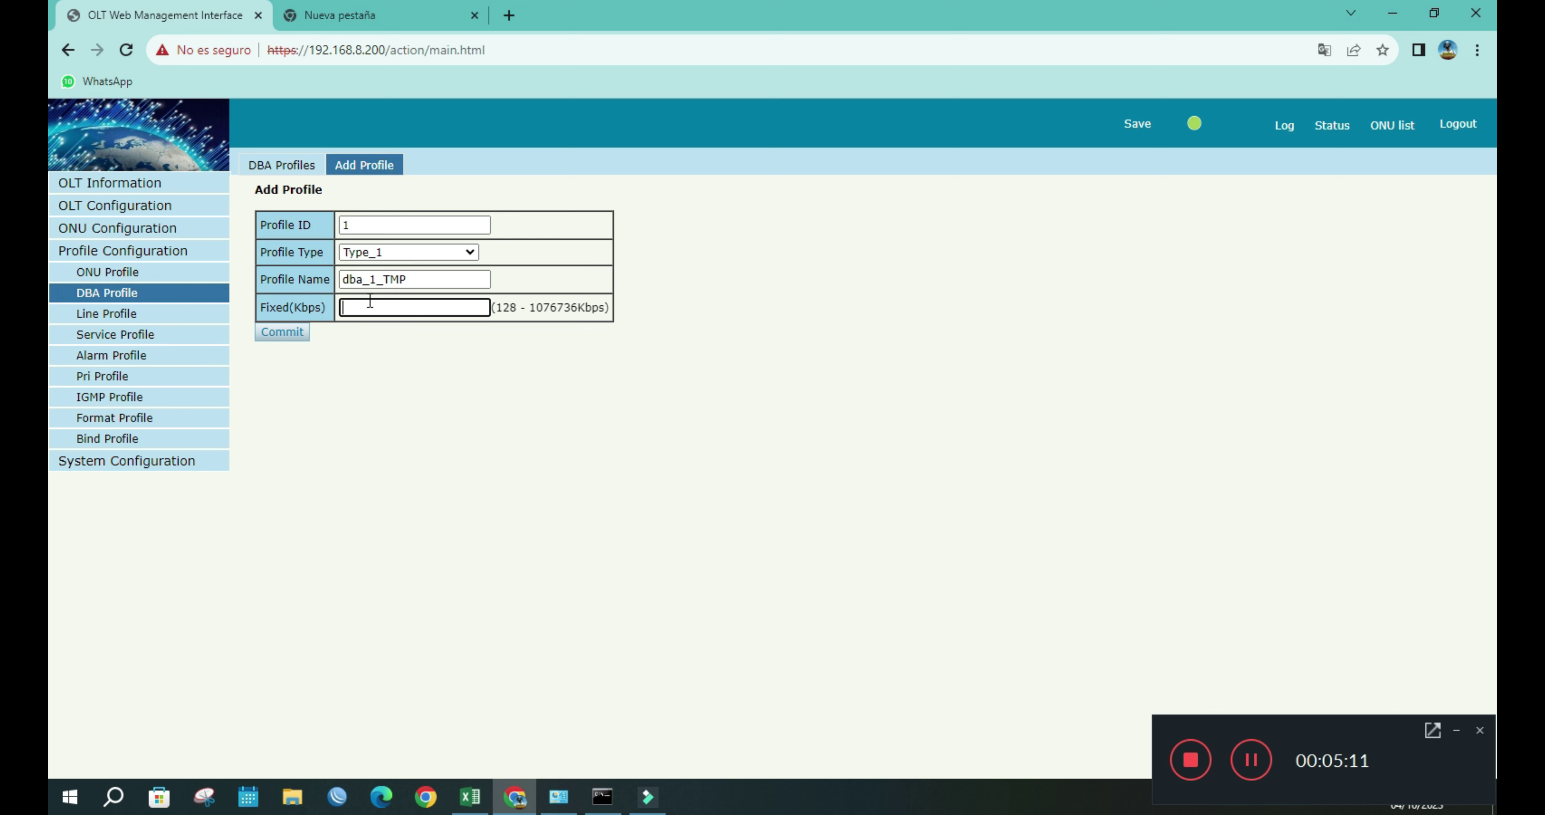
pyautogui.click(370, 301)
pyautogui.write('1000')
pyautogui.write('000')
pyautogui.click(301, 333)
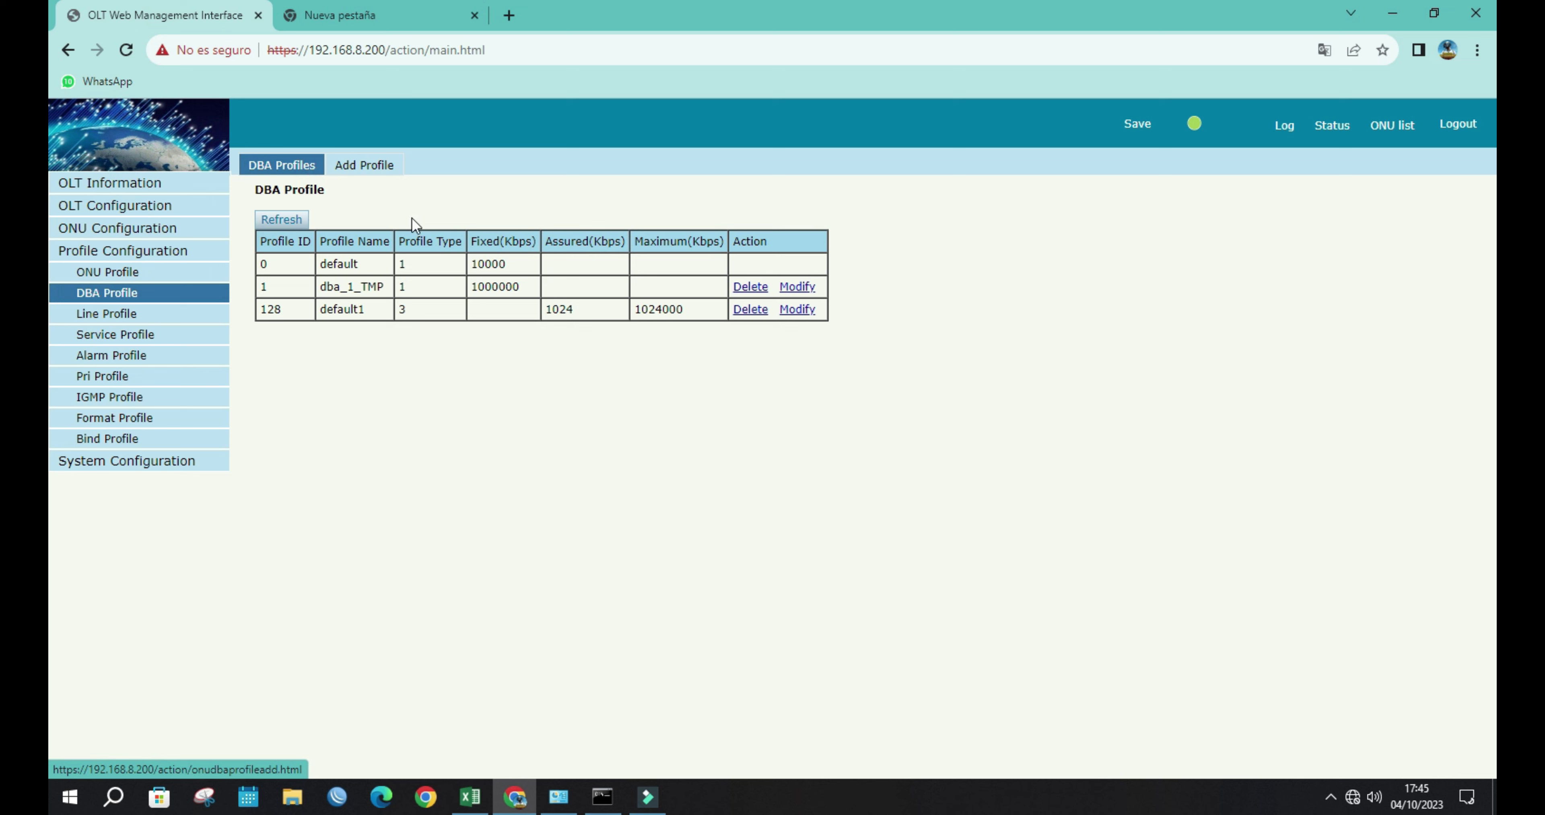
# - Fill in a new DBA profile with Type_4 and 1000000 Kbps maximum bandwidth
pyautogui.click(359, 163)
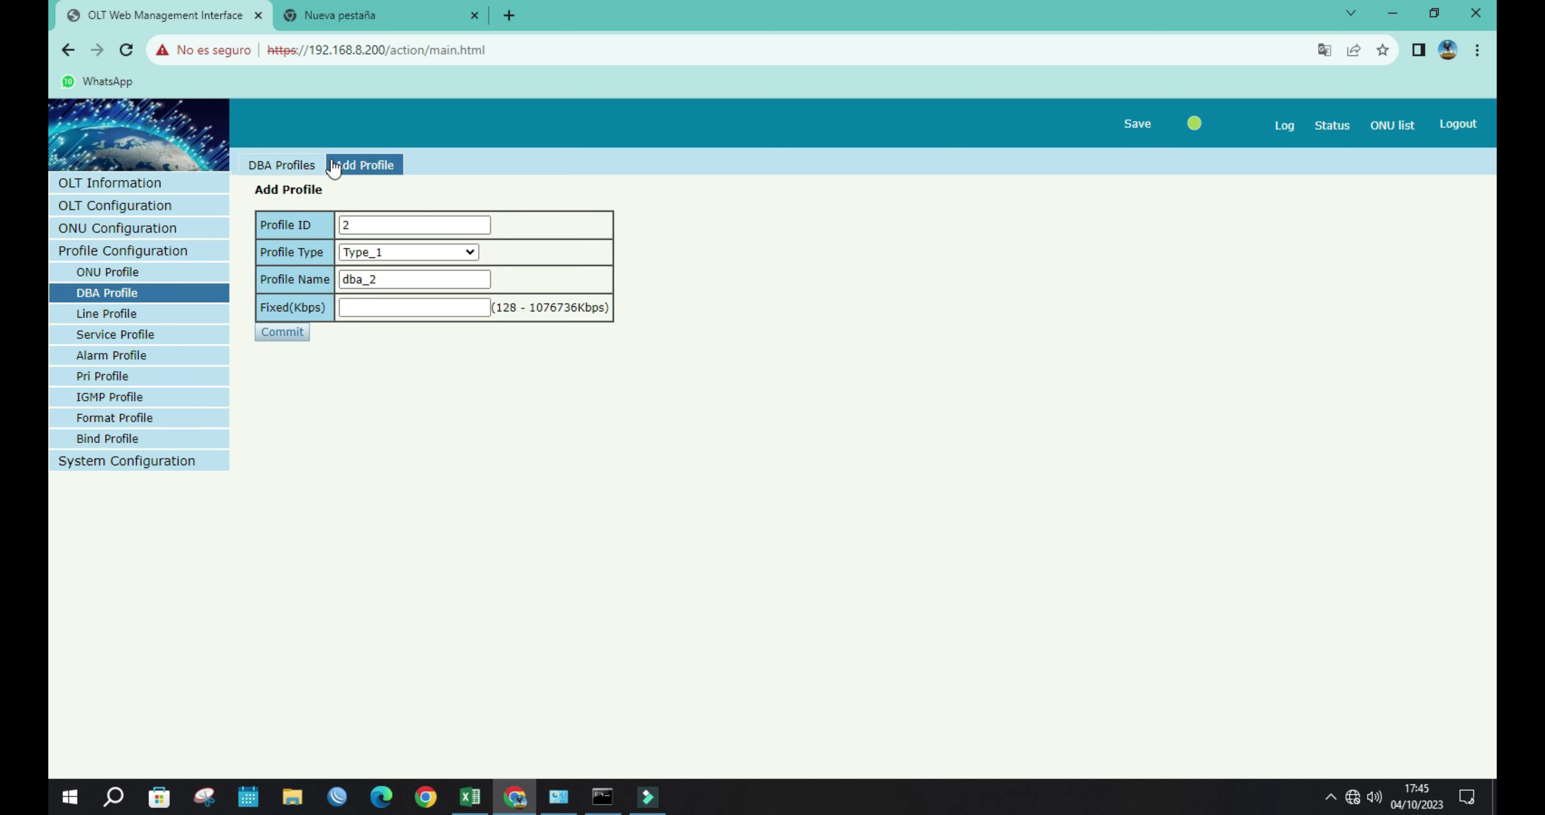
pyautogui.click(449, 251)
pyautogui.click(421, 310)
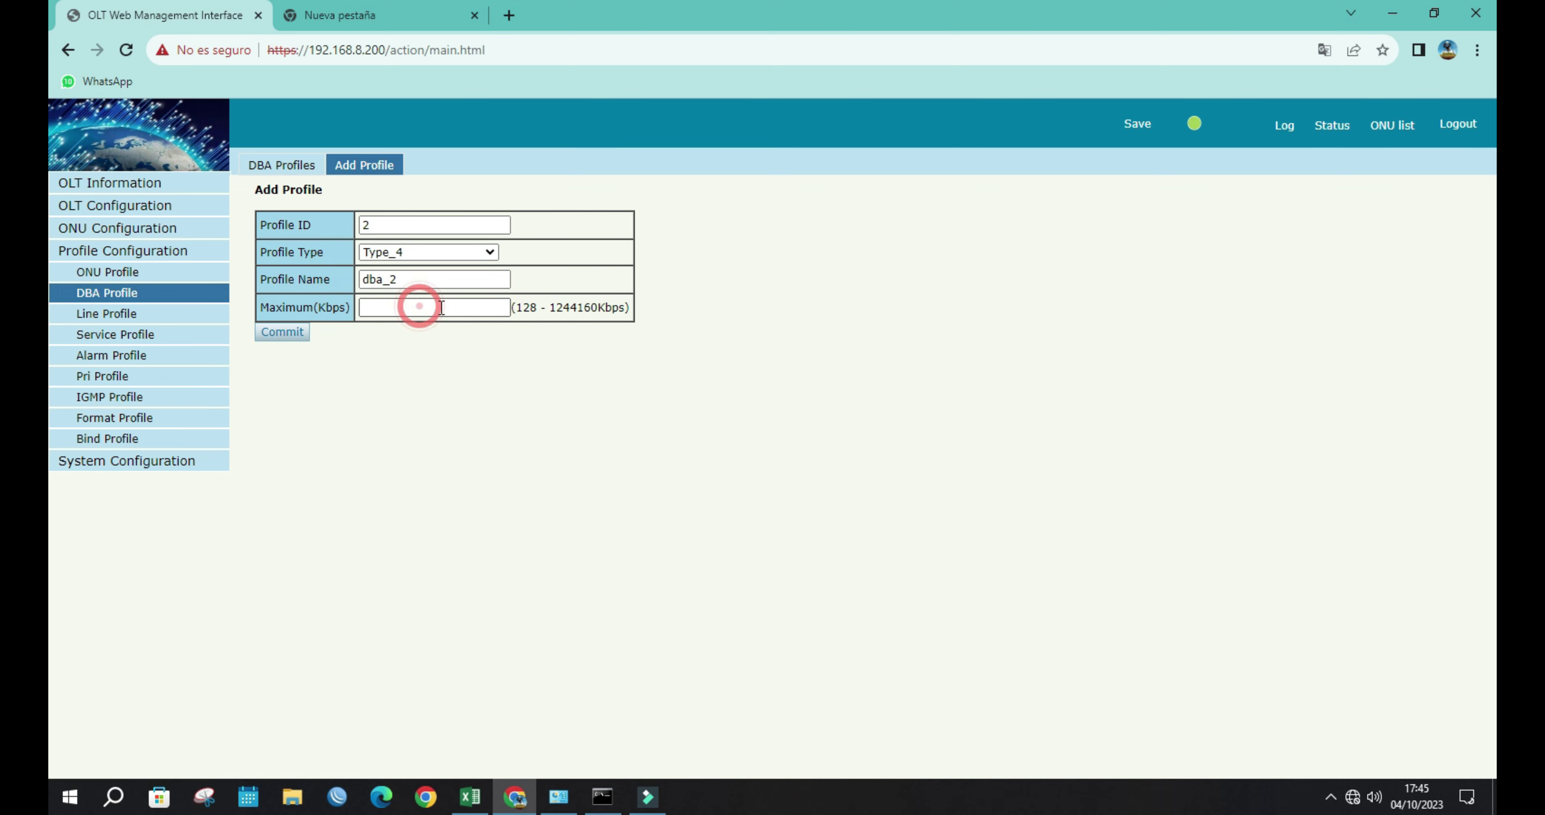
pyautogui.click(422, 313)
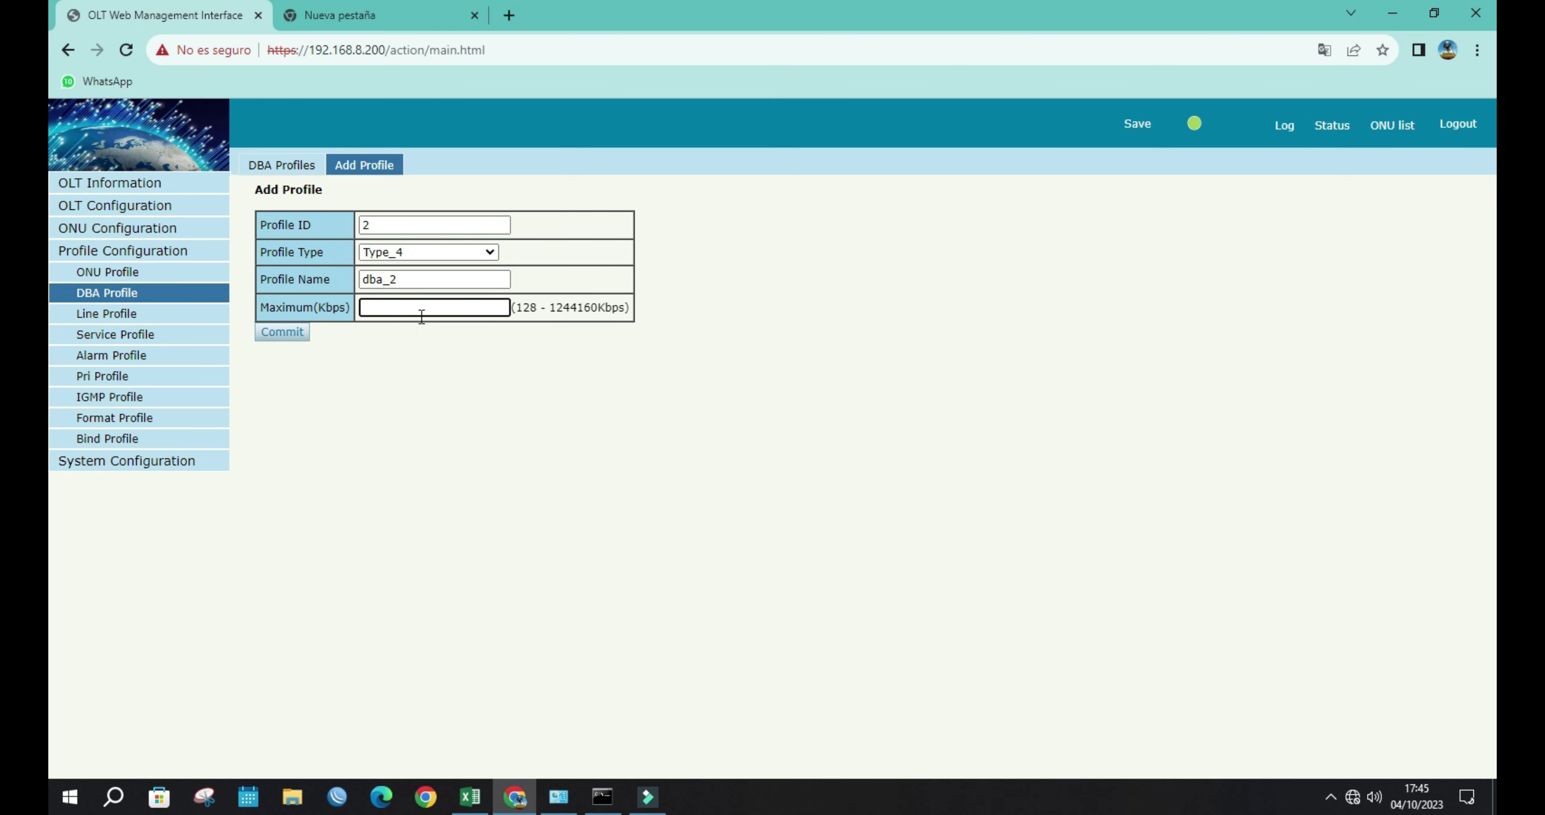
pyautogui.click(423, 313)
pyautogui.click(463, 346)
# - Save it as dba_2 and delete the dba_1_TMP profile
pyautogui.click(289, 339)
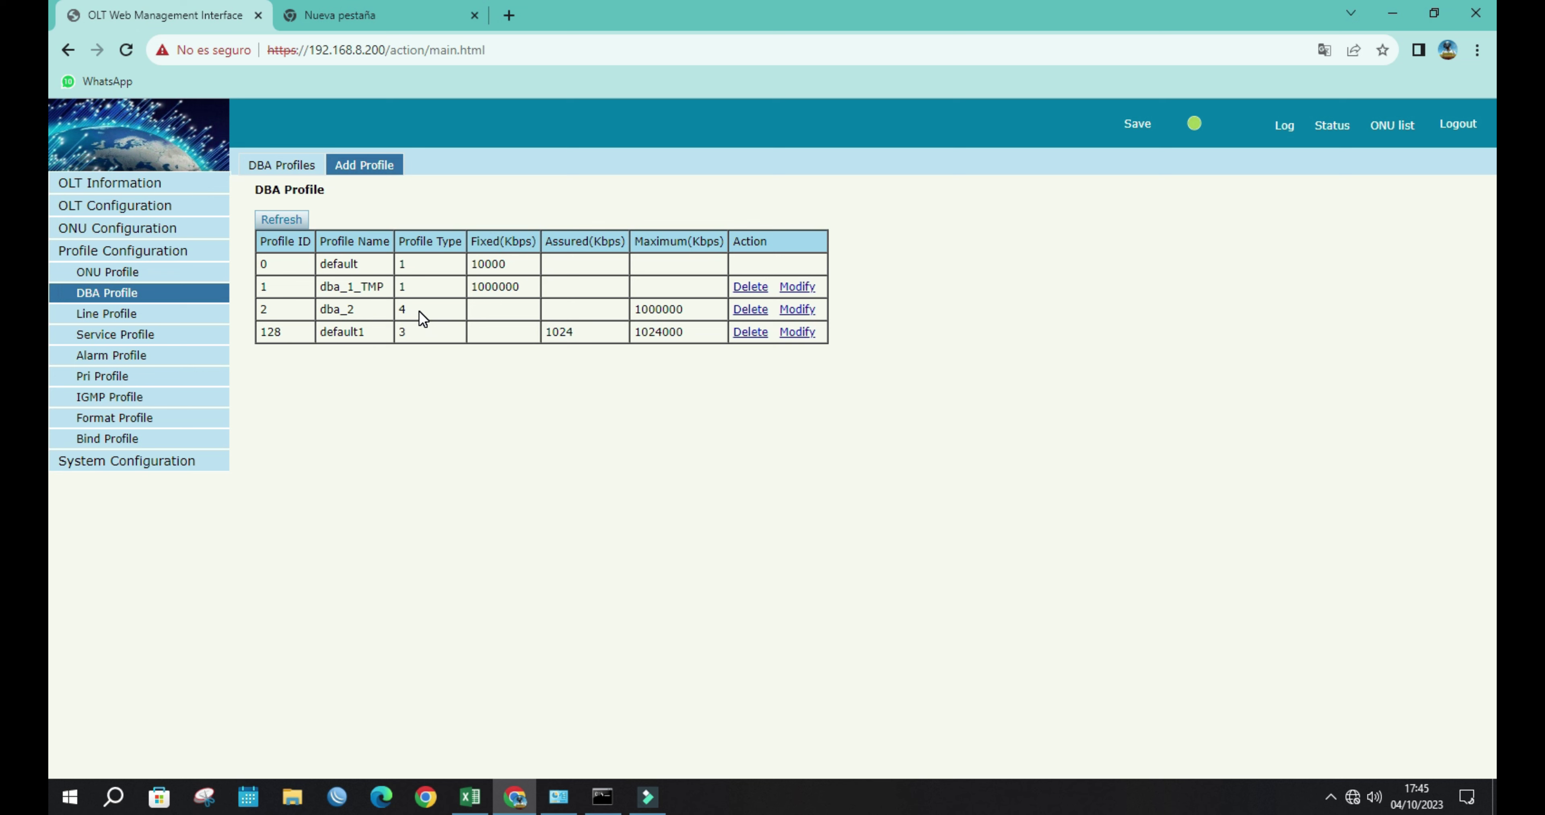
pyautogui.click(754, 289)
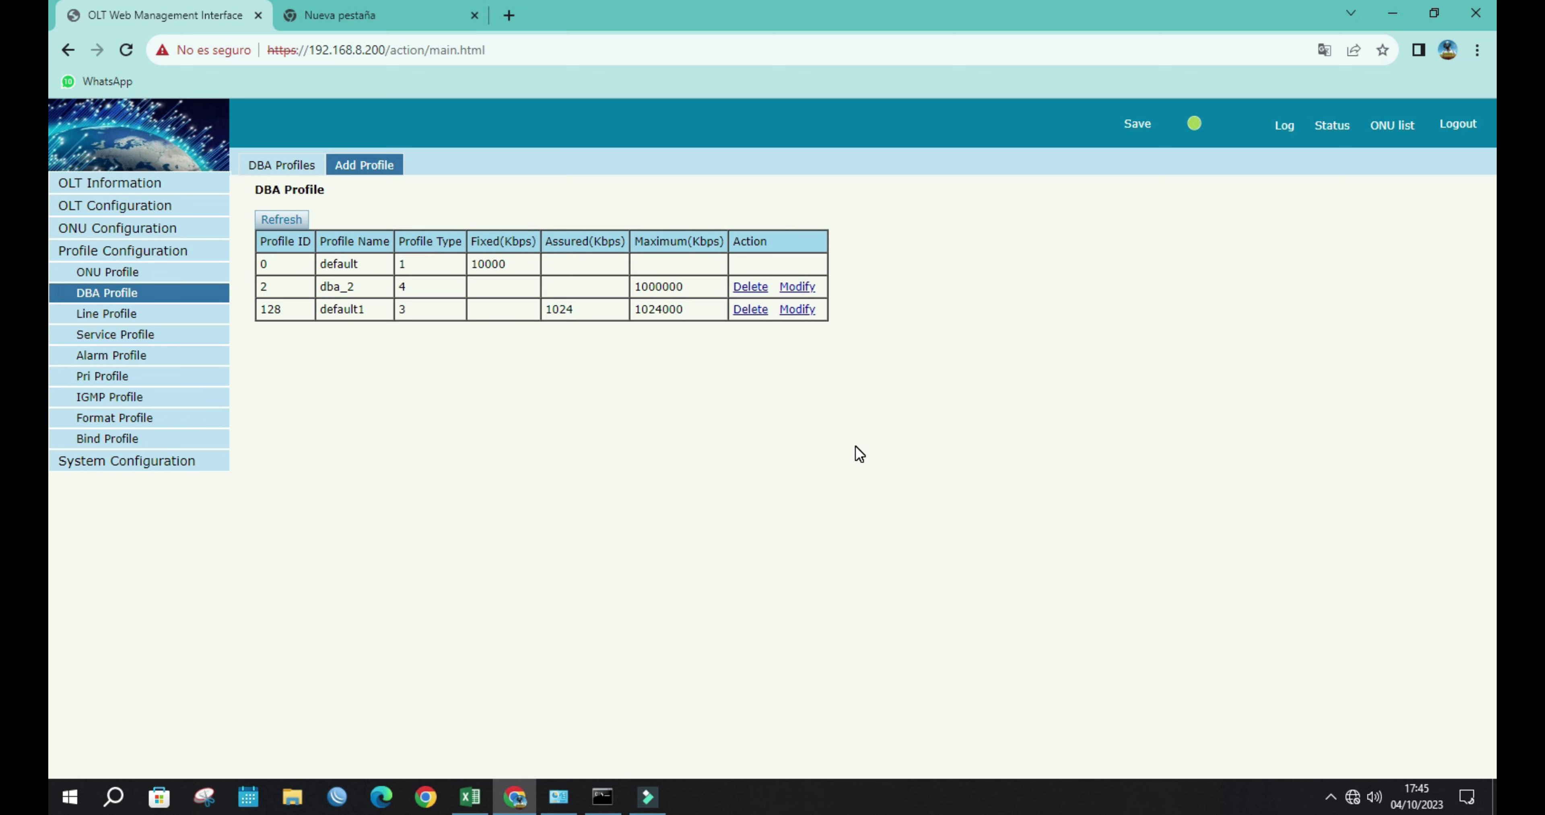
pyautogui.click(107, 314)
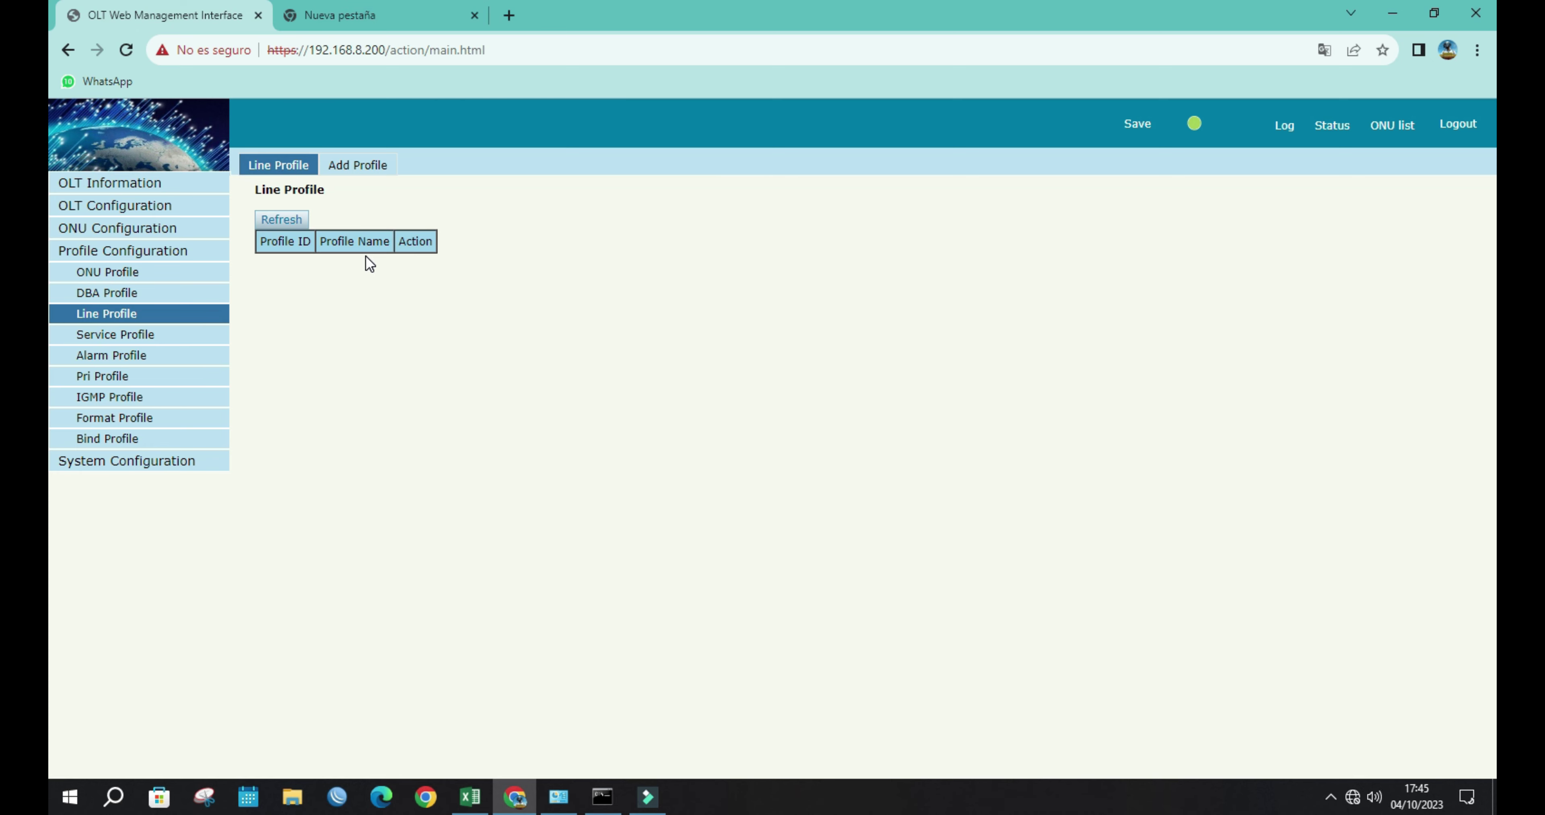
# - Add line profile 1 named line_1_TMP and open its T-CONT details page
pyautogui.click(352, 169)
pyautogui.click(406, 254)
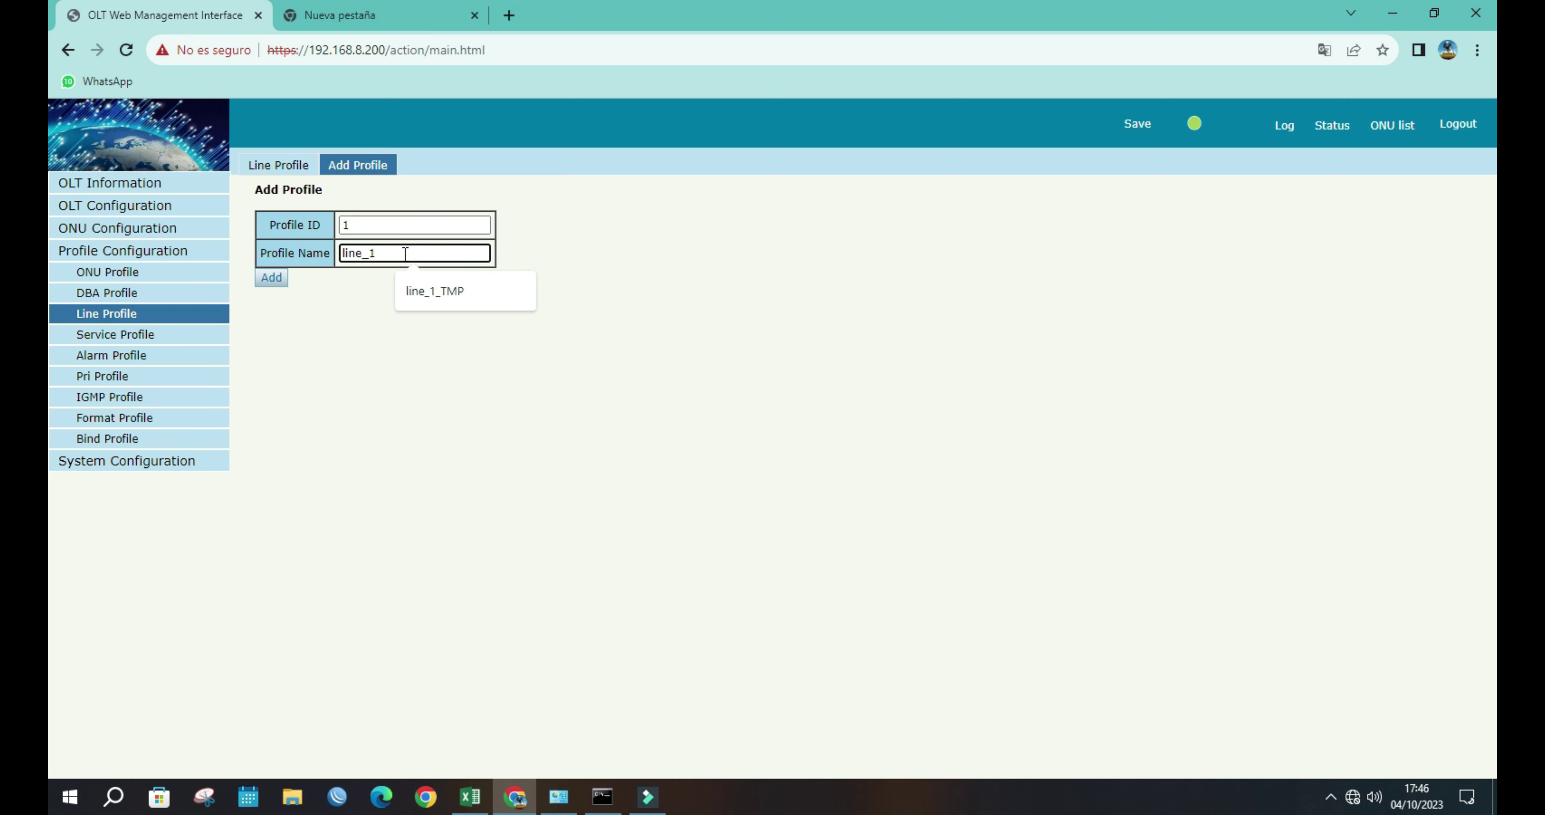
pyautogui.click(455, 301)
pyautogui.click(273, 277)
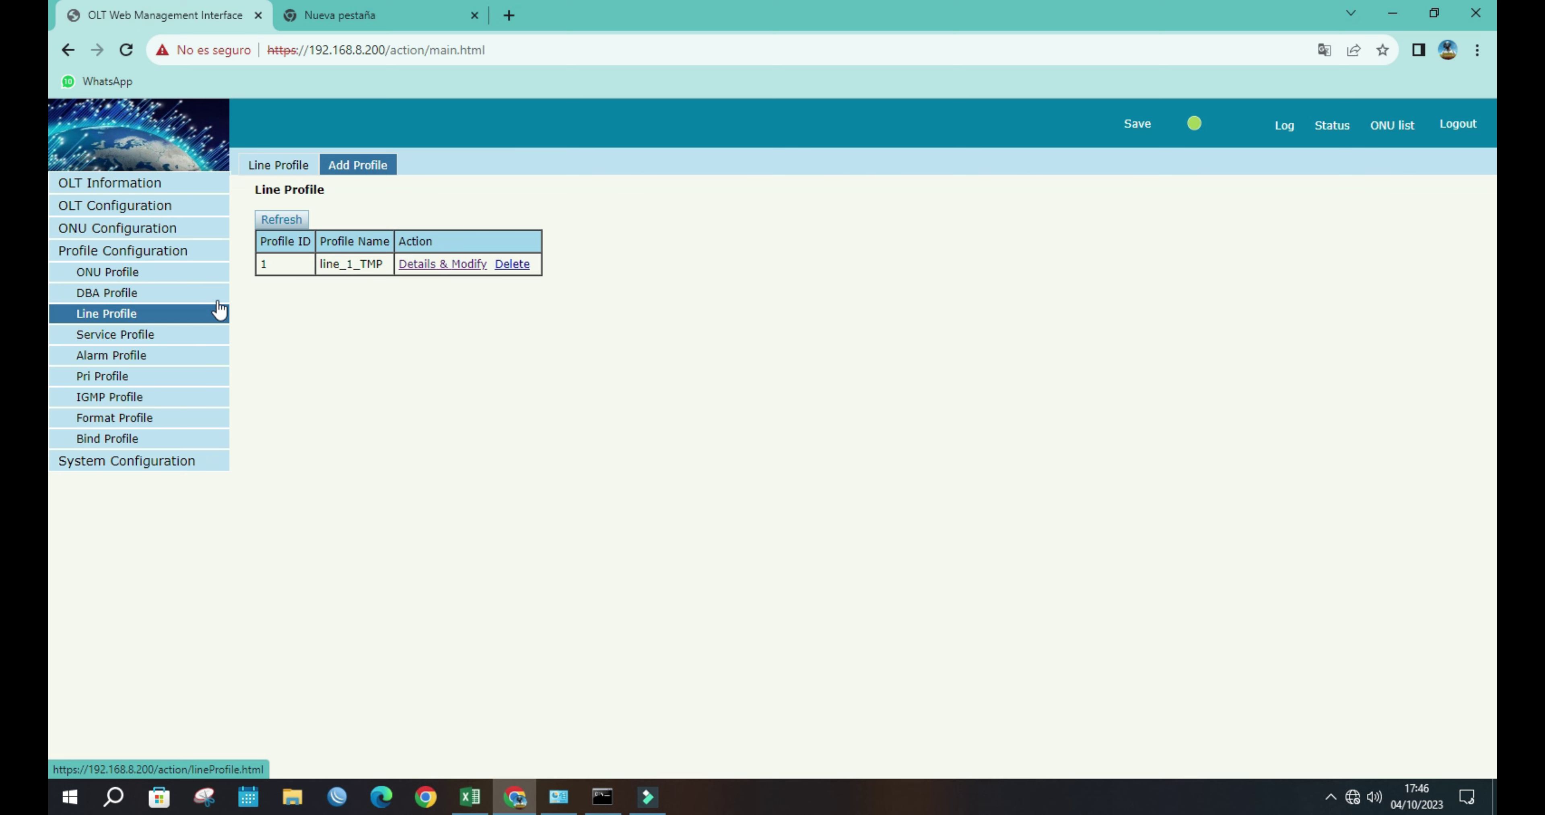
pyautogui.click(404, 264)
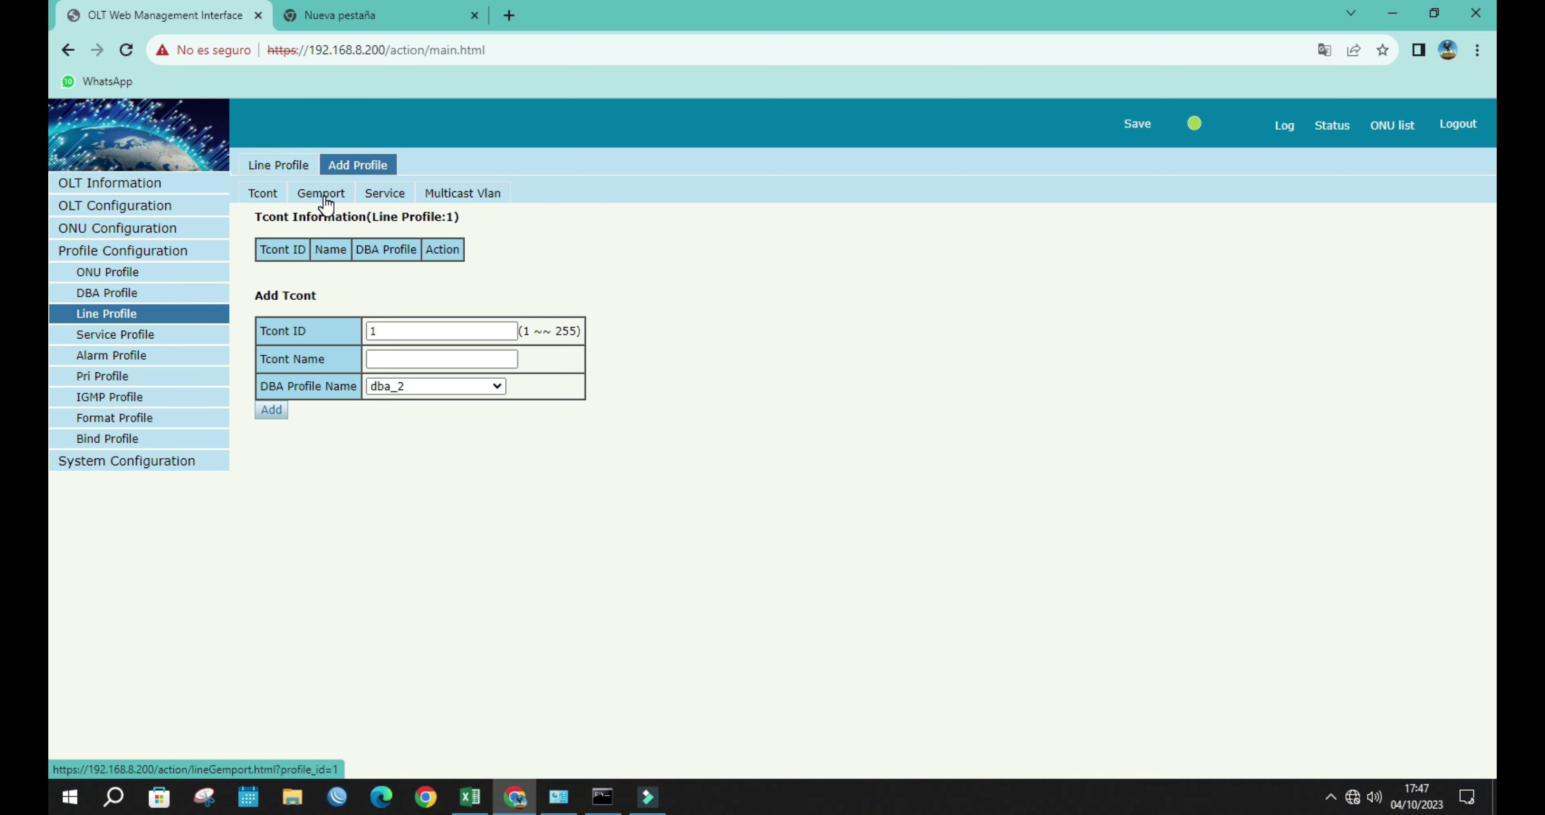
pyautogui.click(385, 193)
pyautogui.click(376, 407)
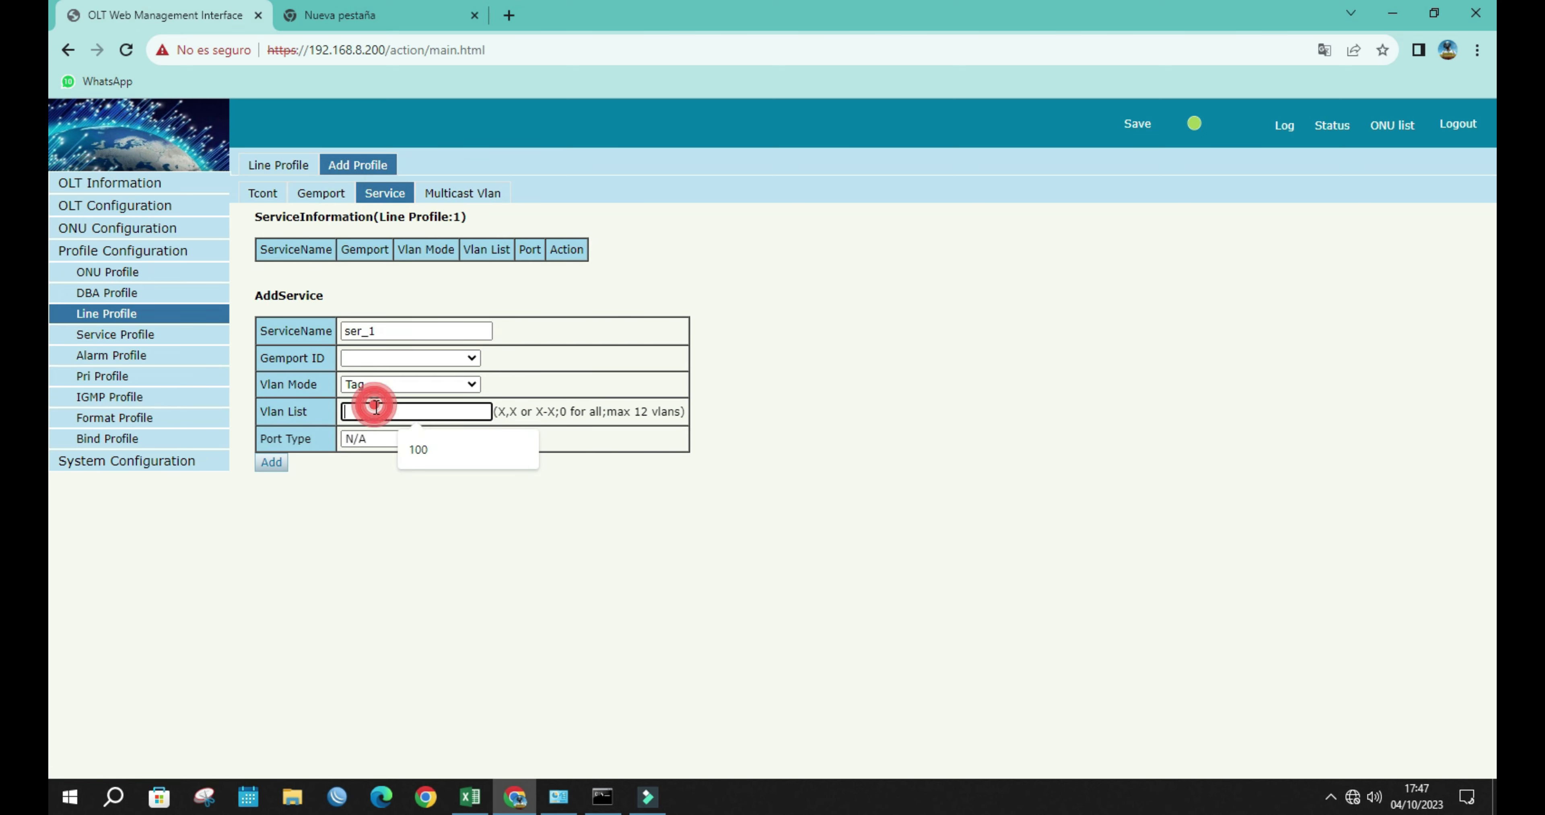
pyautogui.click(417, 449)
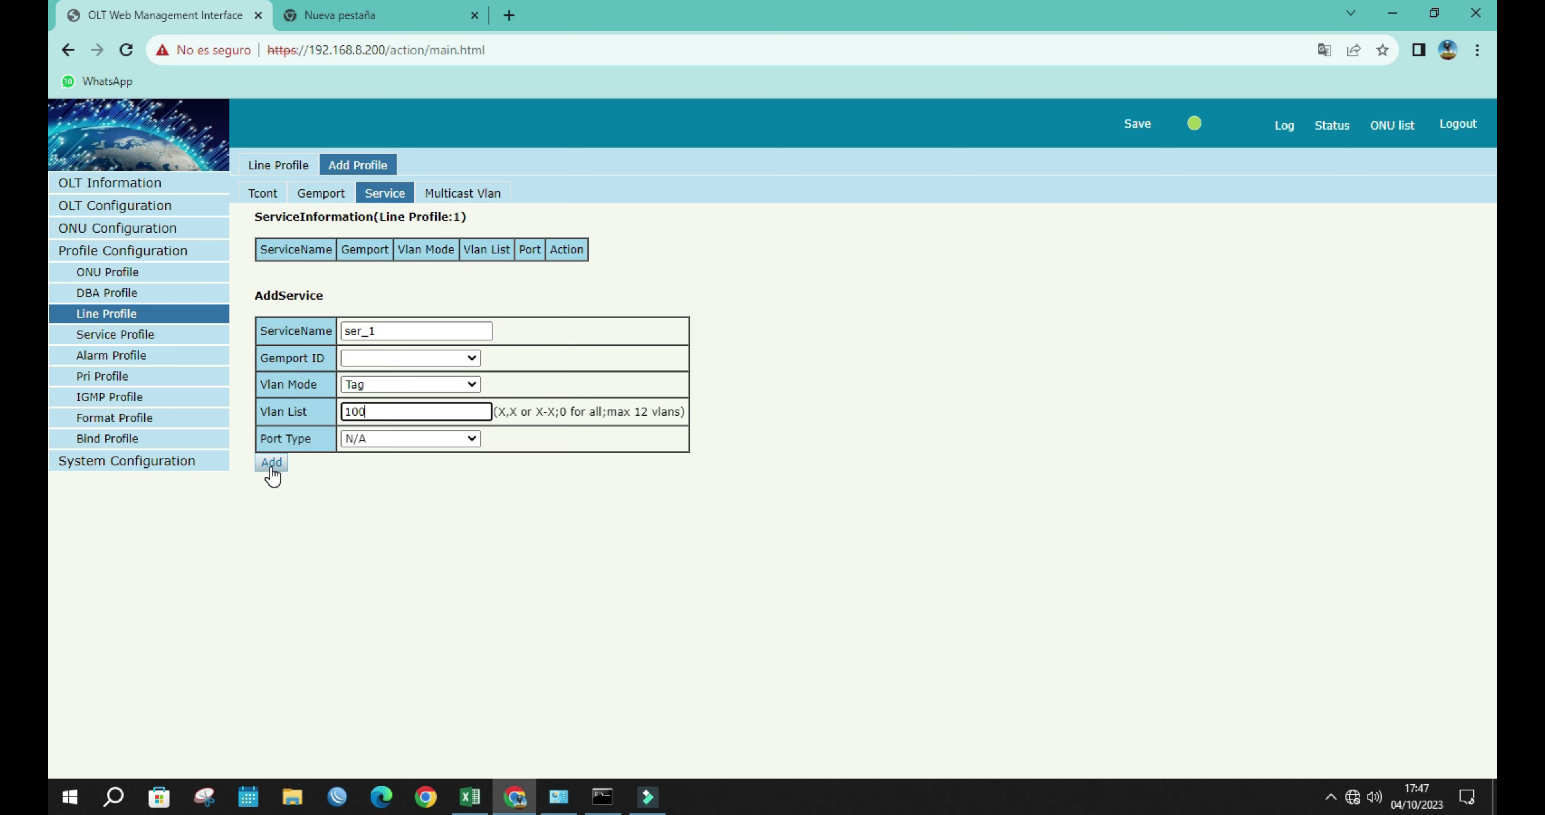
pyautogui.click(259, 198)
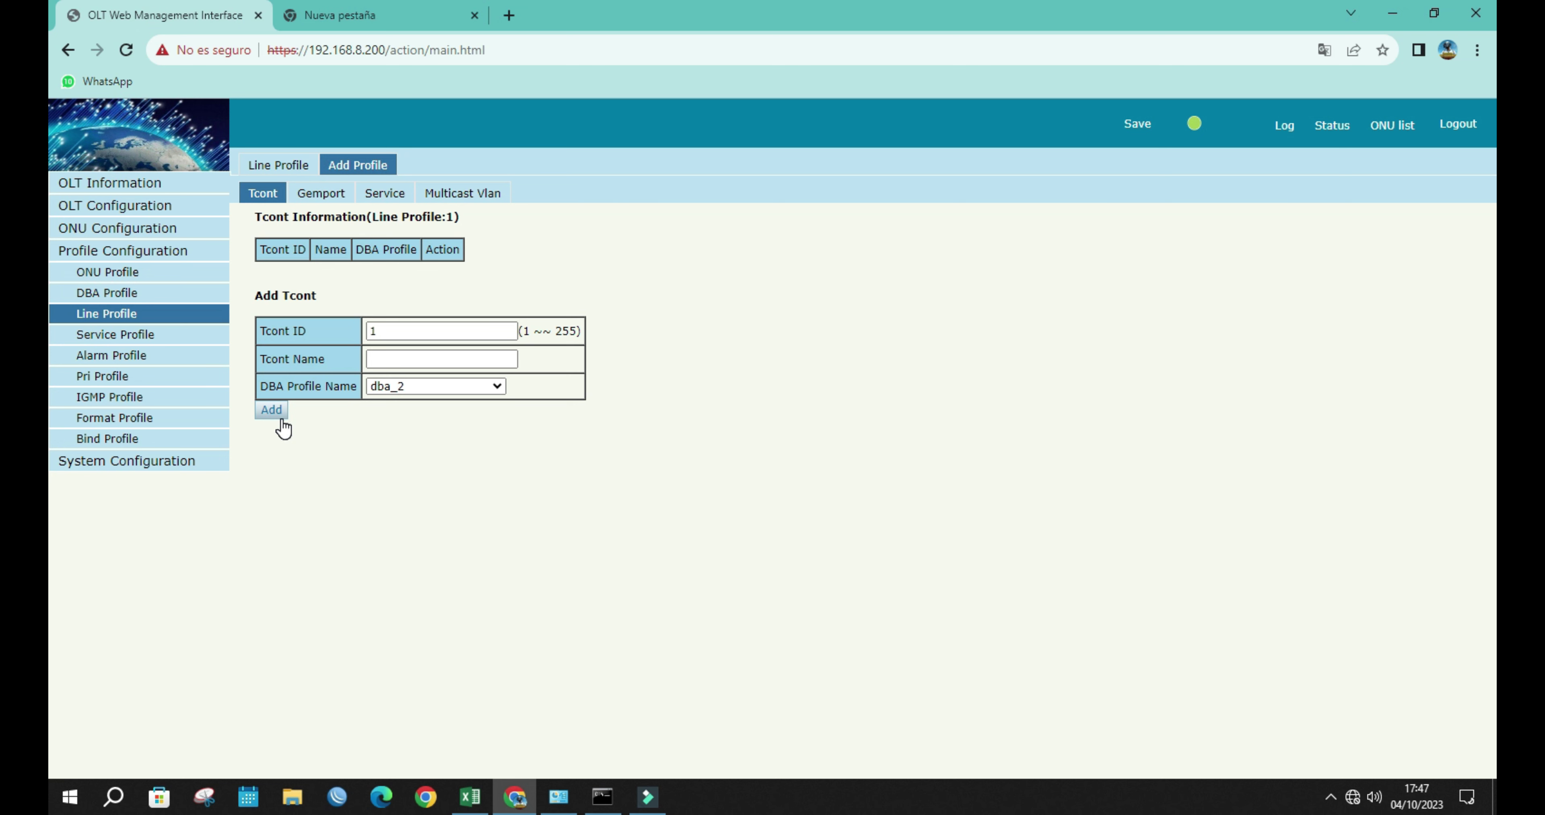
# - Check the DBA profile options, leave dba_2 selected, and return to the Line Profile list
pyautogui.click(493, 379)
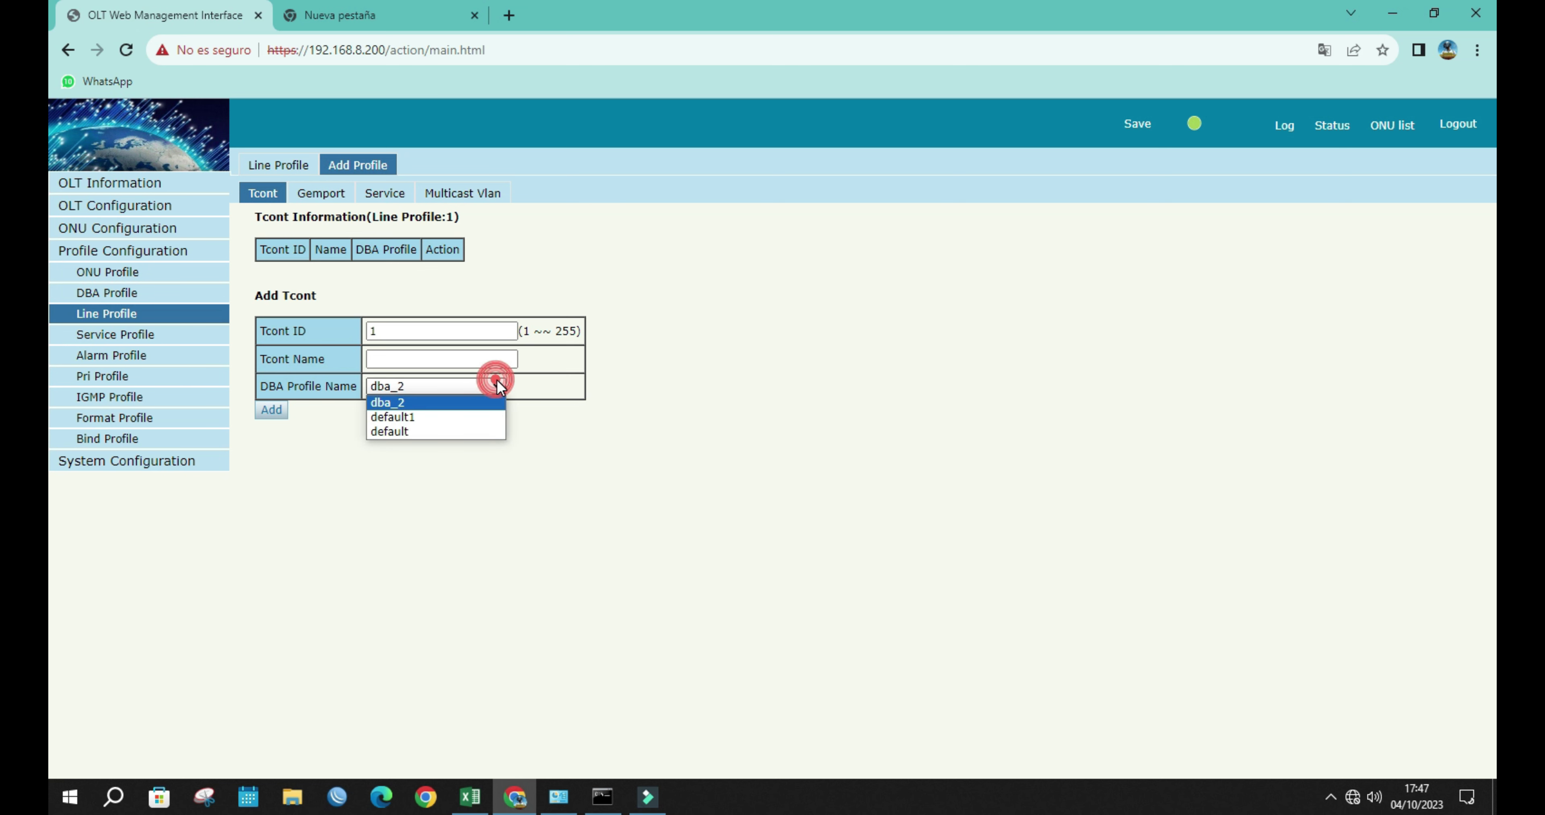
pyautogui.click(497, 379)
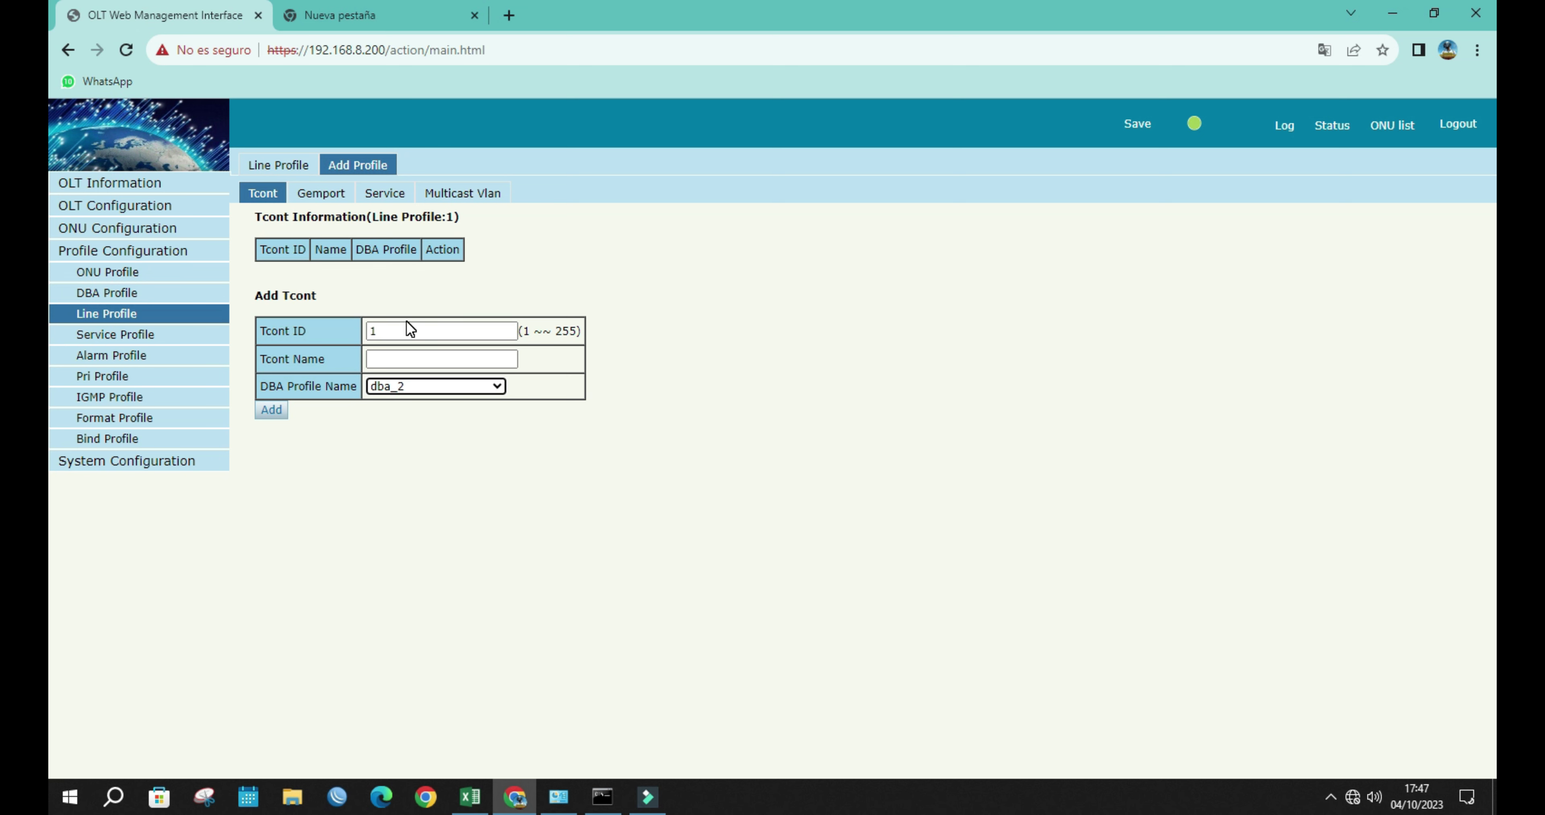
pyautogui.click(405, 333)
pyautogui.click(882, 457)
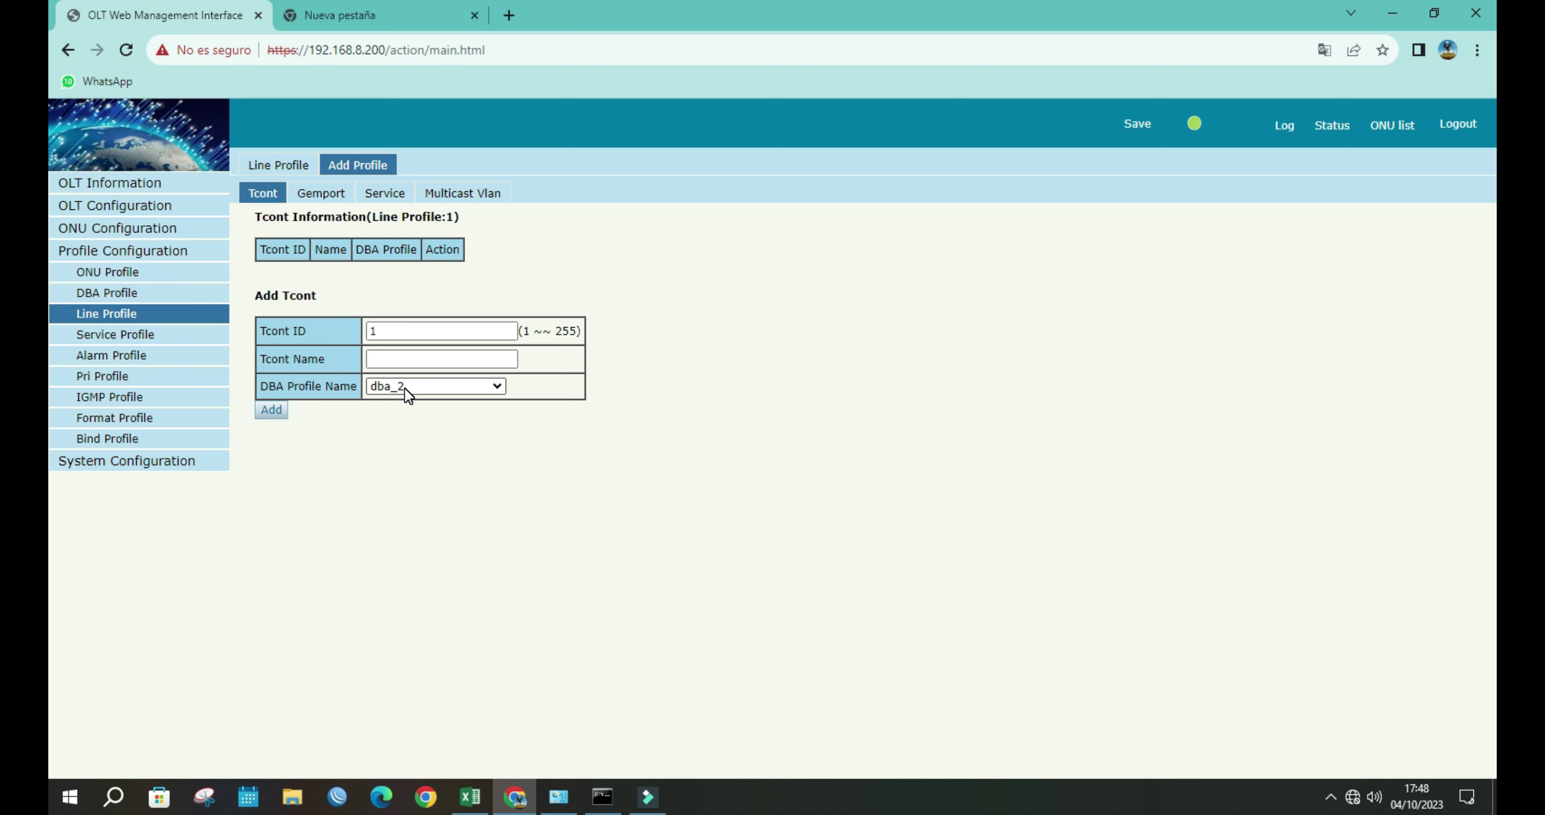
pyautogui.click(415, 381)
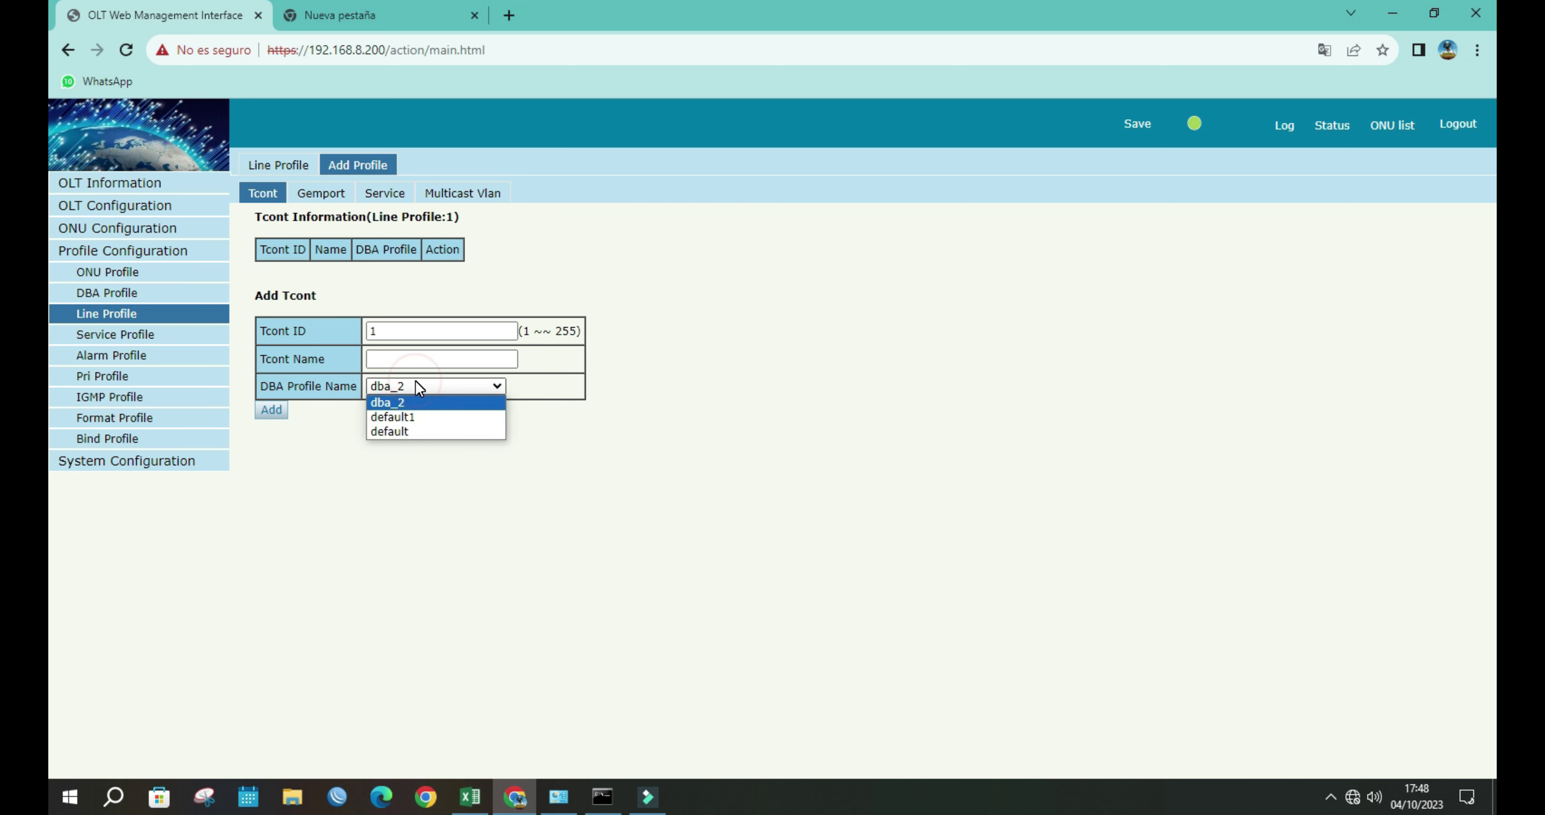
pyautogui.click(416, 381)
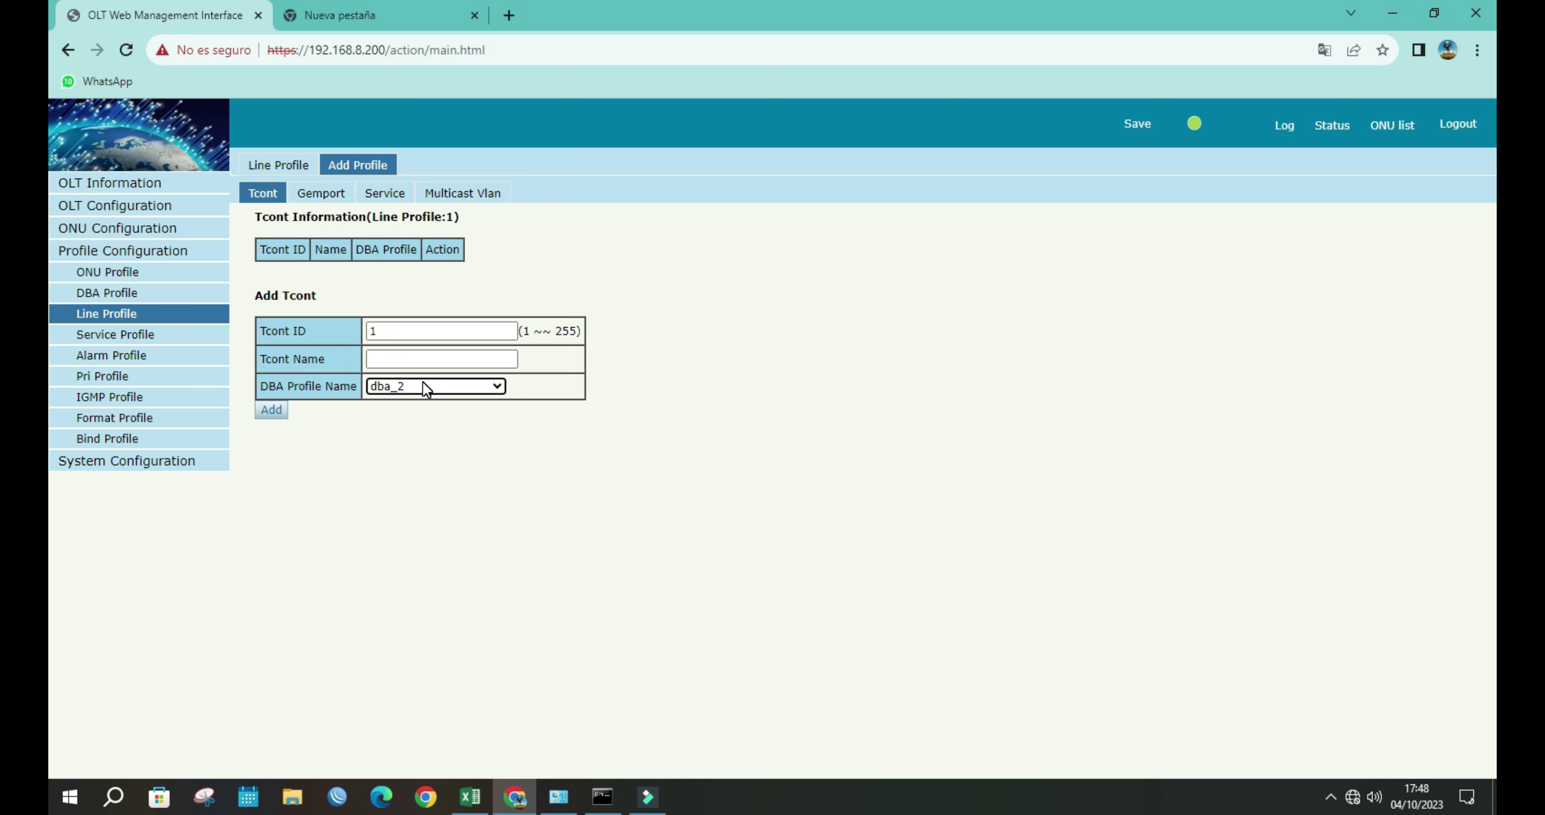
pyautogui.click(424, 387)
pyautogui.click(424, 387)
pyautogui.click(412, 389)
pyautogui.click(412, 391)
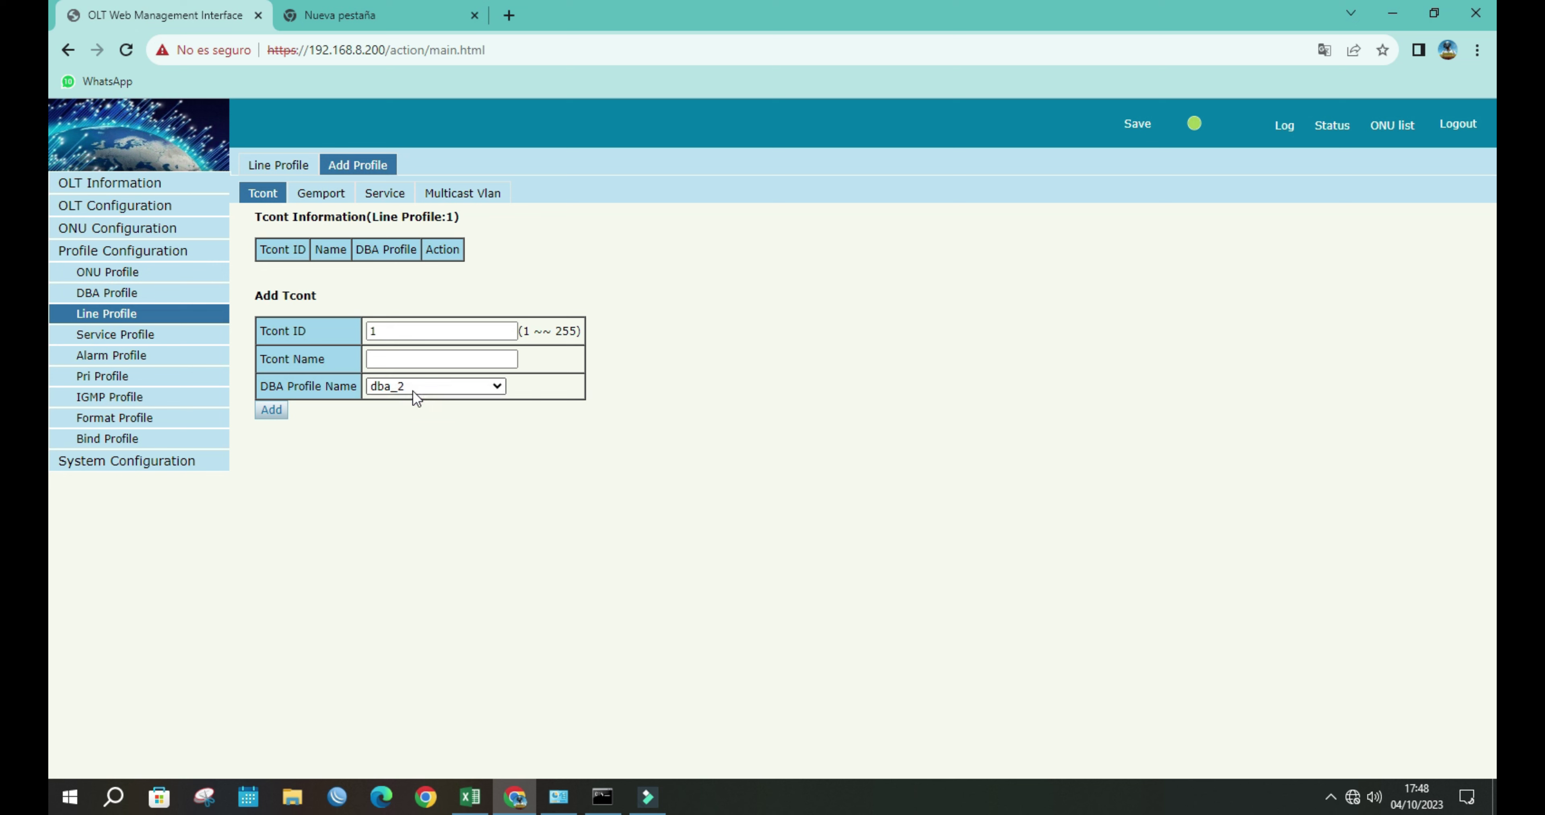
pyautogui.click(280, 166)
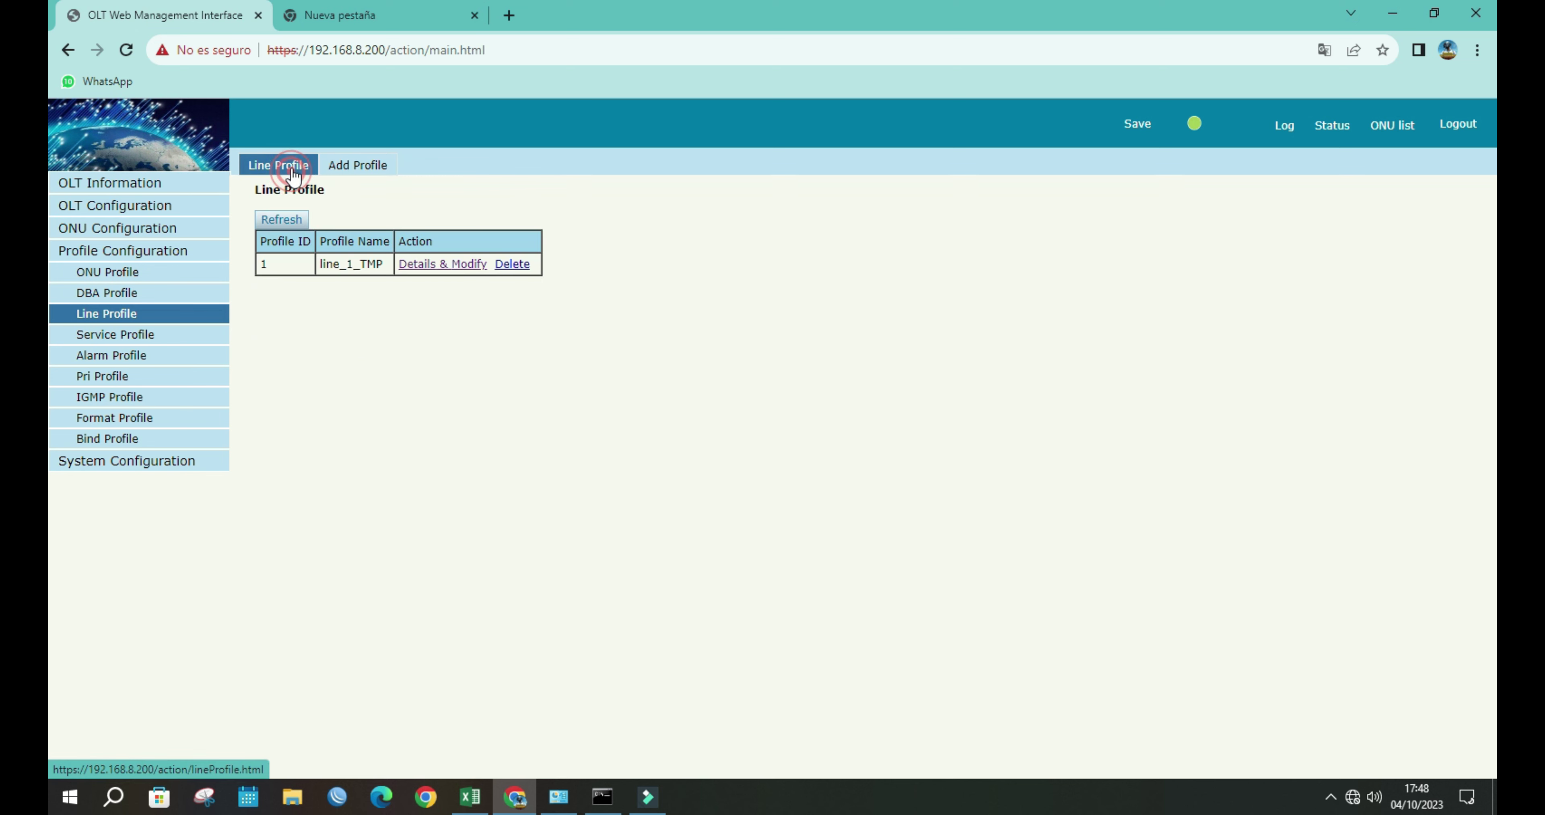
# - Go back into line_1_TMP's T-CONT settings from the Line Profile list
pyautogui.click(363, 171)
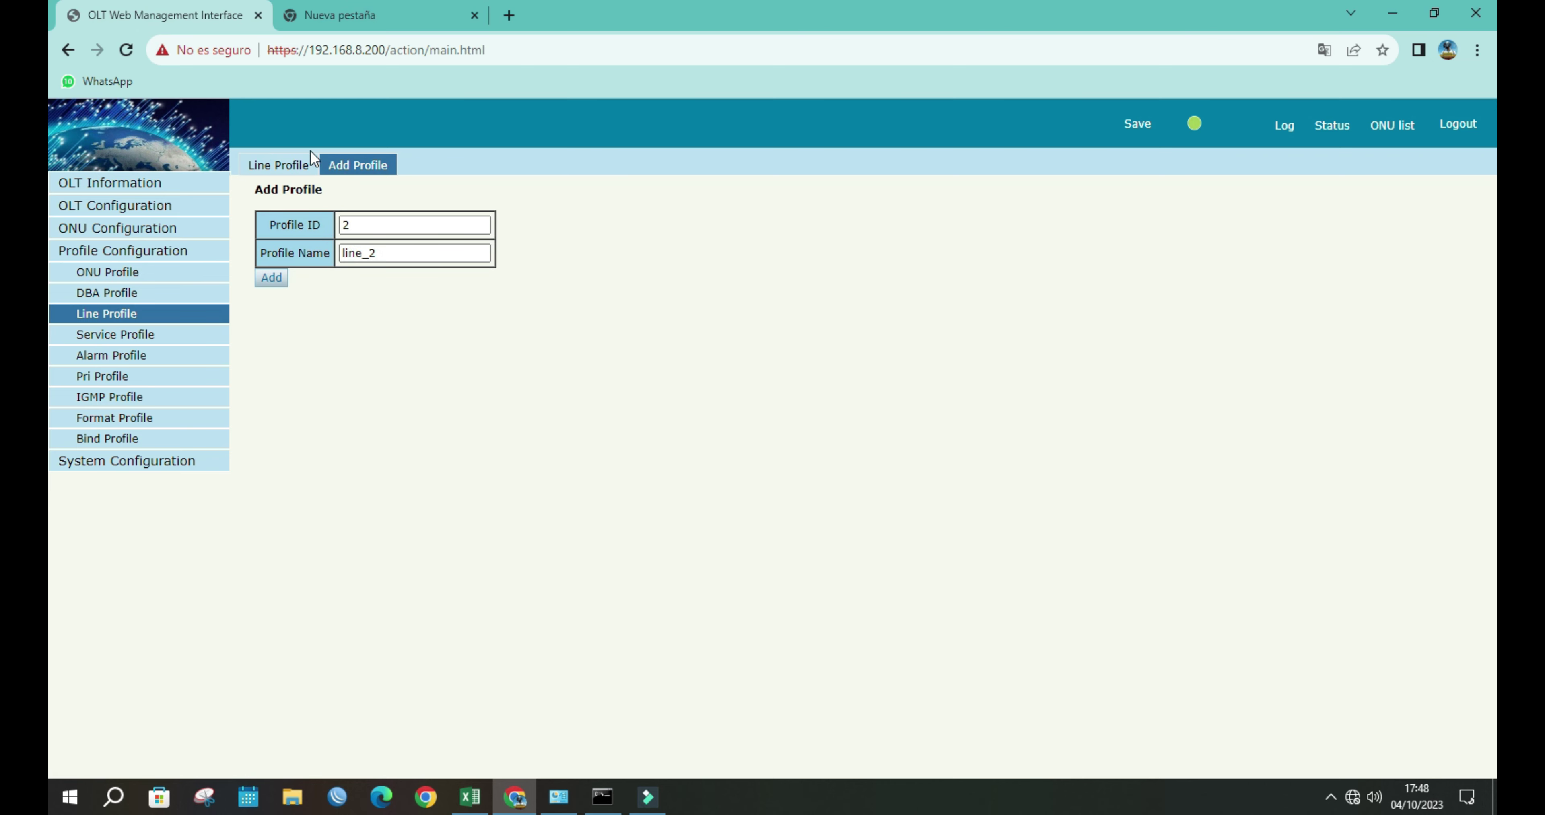
pyautogui.click(282, 163)
pyautogui.click(442, 264)
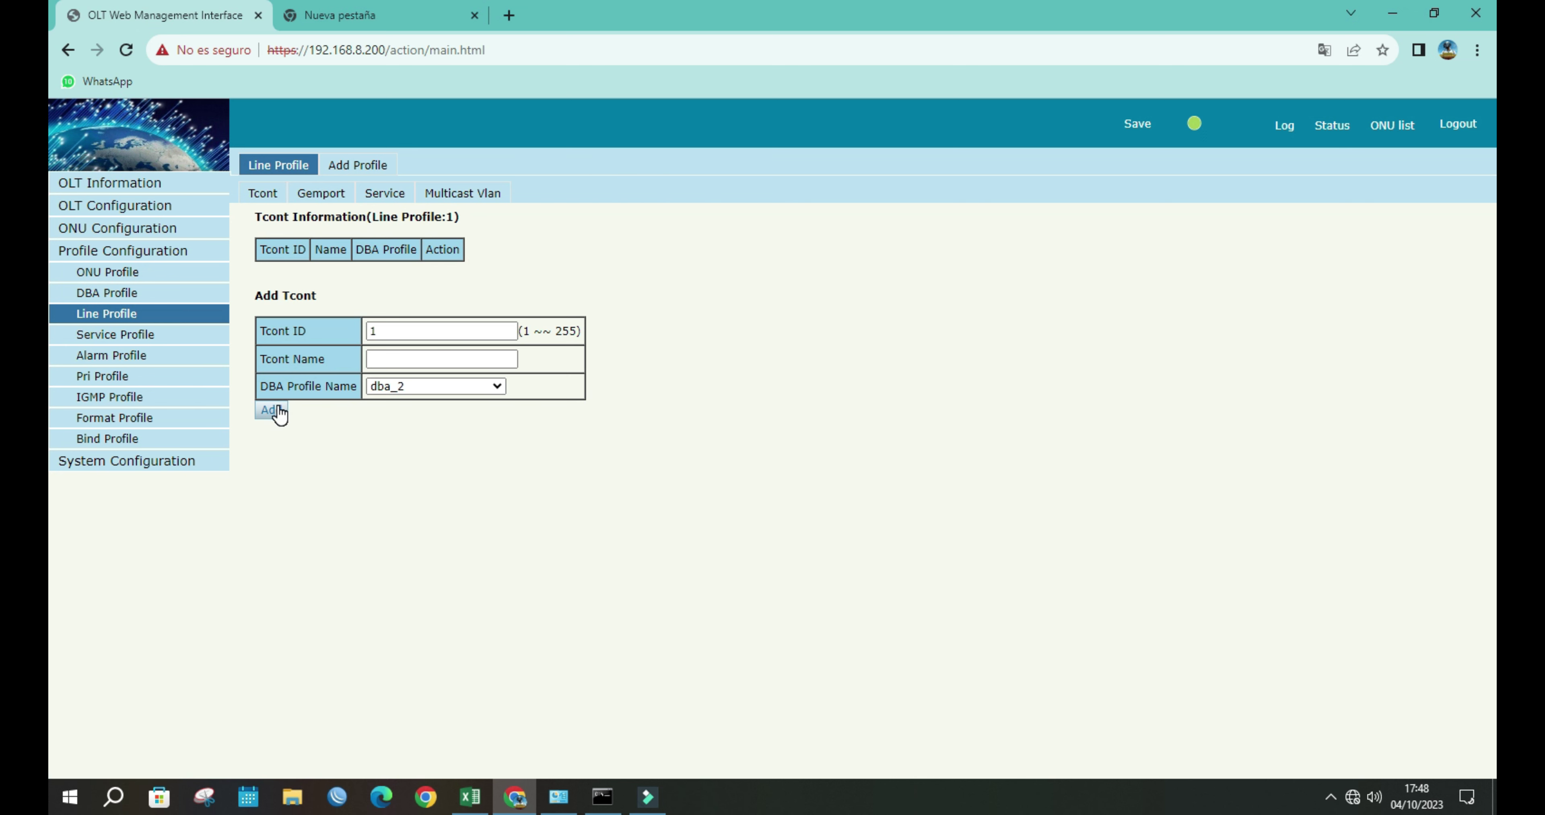
# - Add T-CONT 1 named tcont_1 using DBA profile dba_2
pyautogui.click(482, 383)
pyautogui.click(482, 384)
pyautogui.click(268, 411)
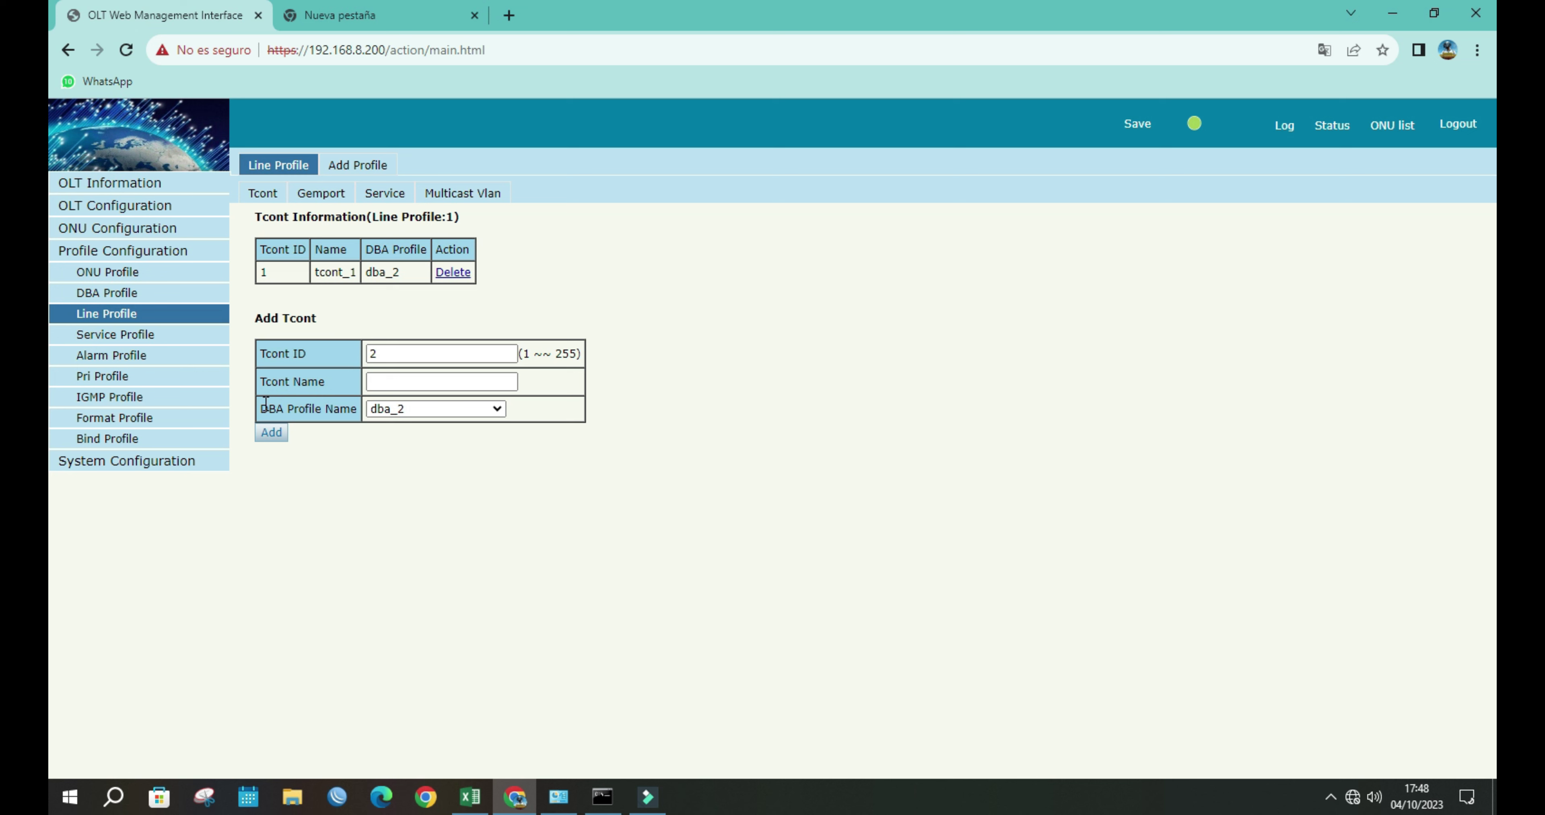
pyautogui.click(322, 203)
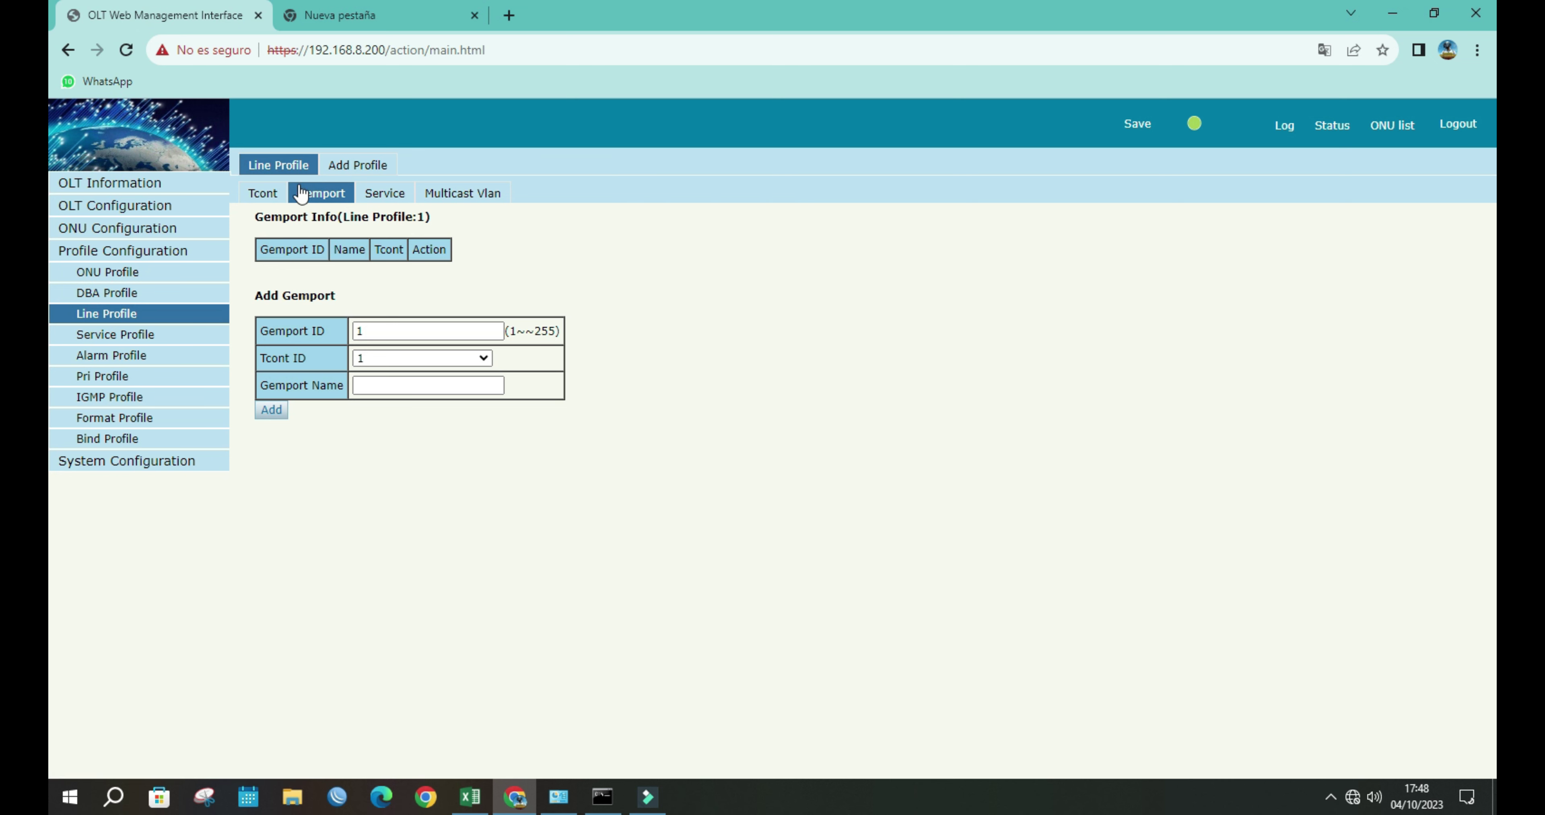
# - Add GEM port 1 (gem_1) on T-CONT 1, keeping the default IDs
pyautogui.click(360, 328)
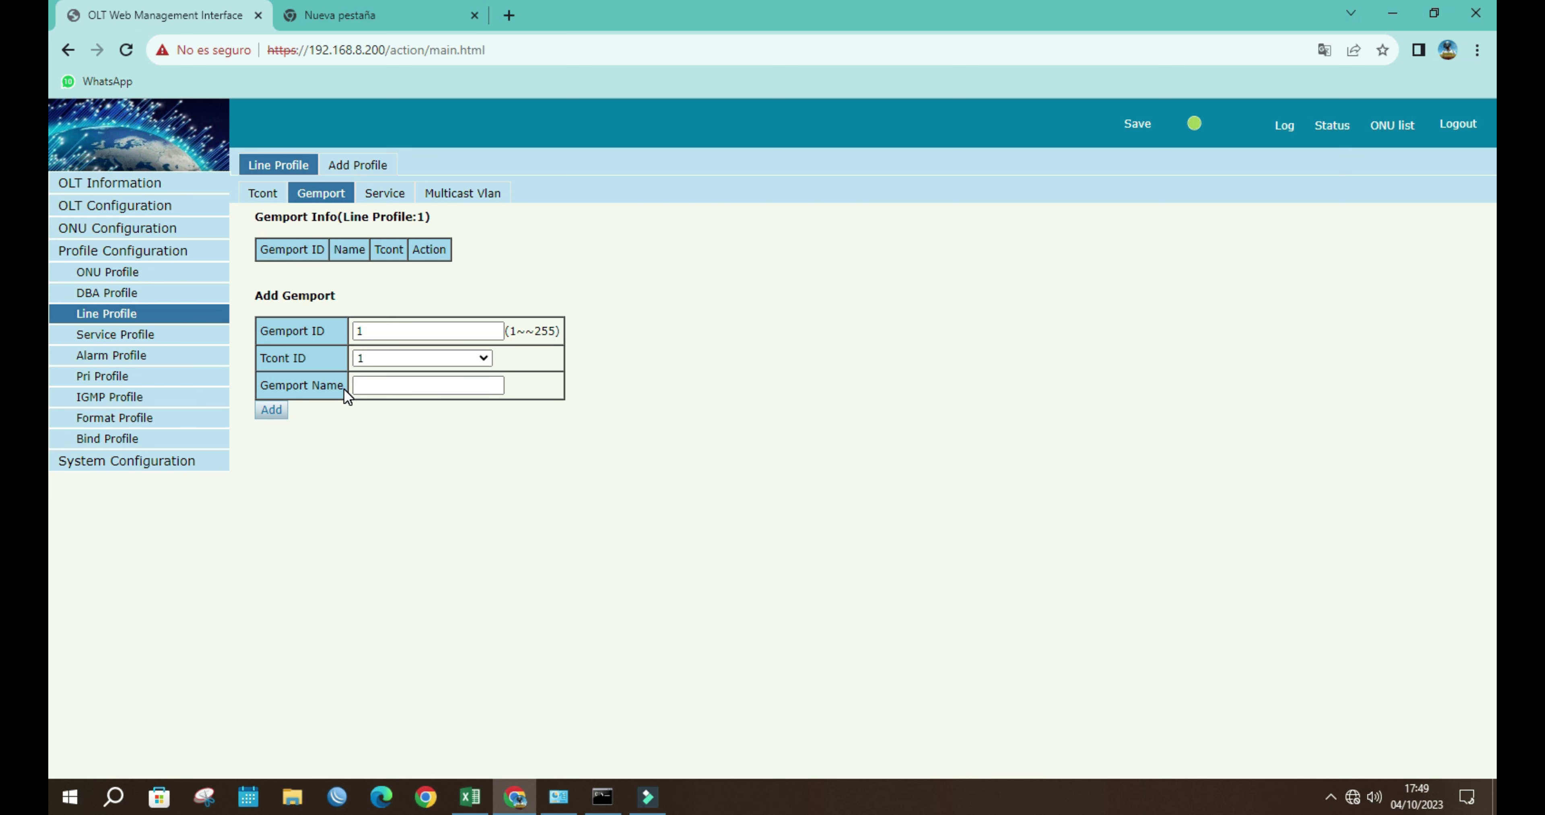
pyautogui.click(269, 411)
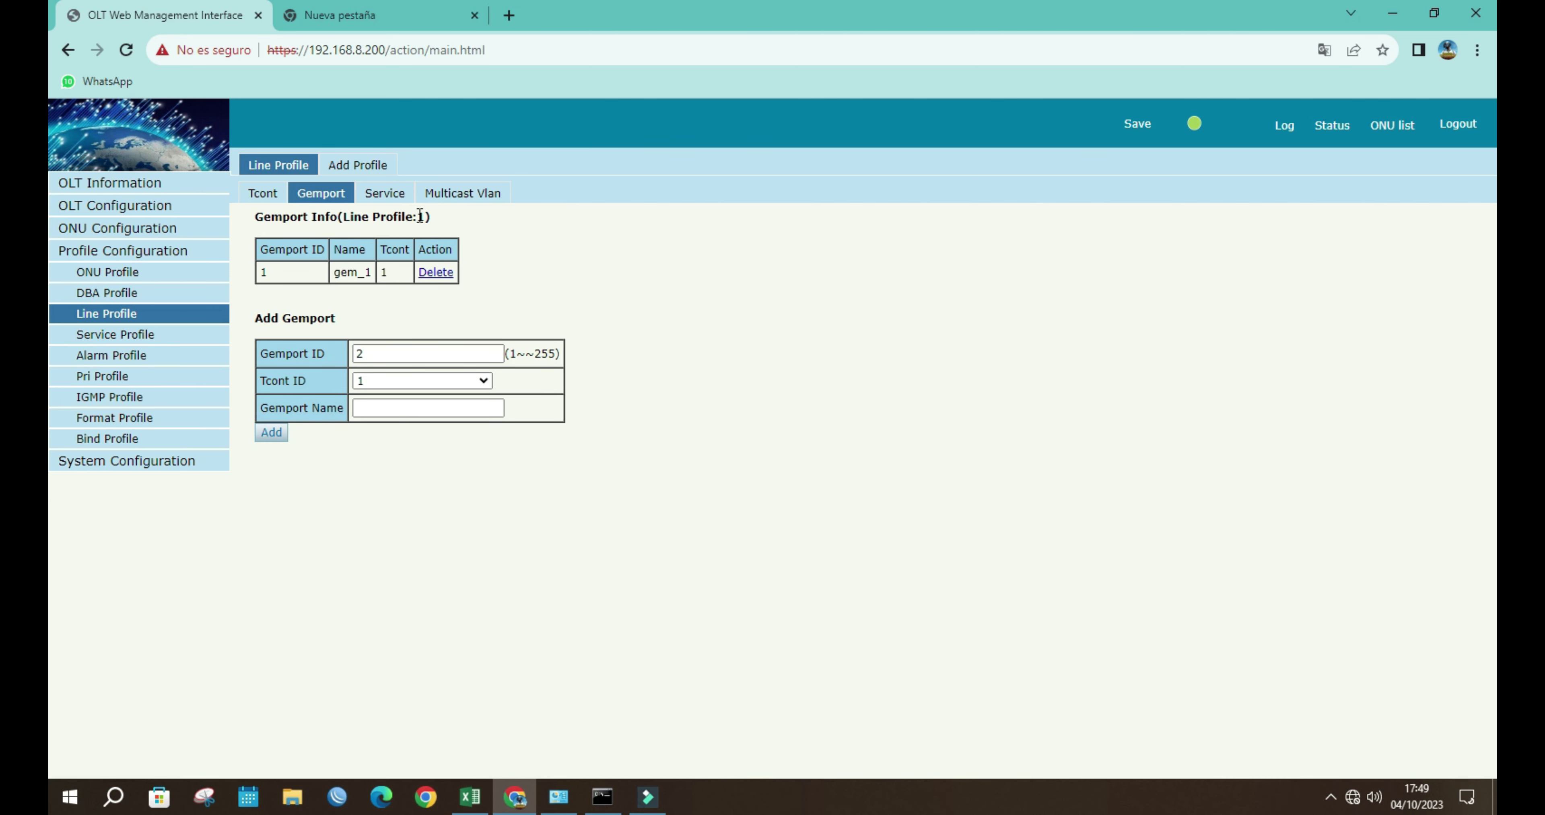
pyautogui.click(386, 195)
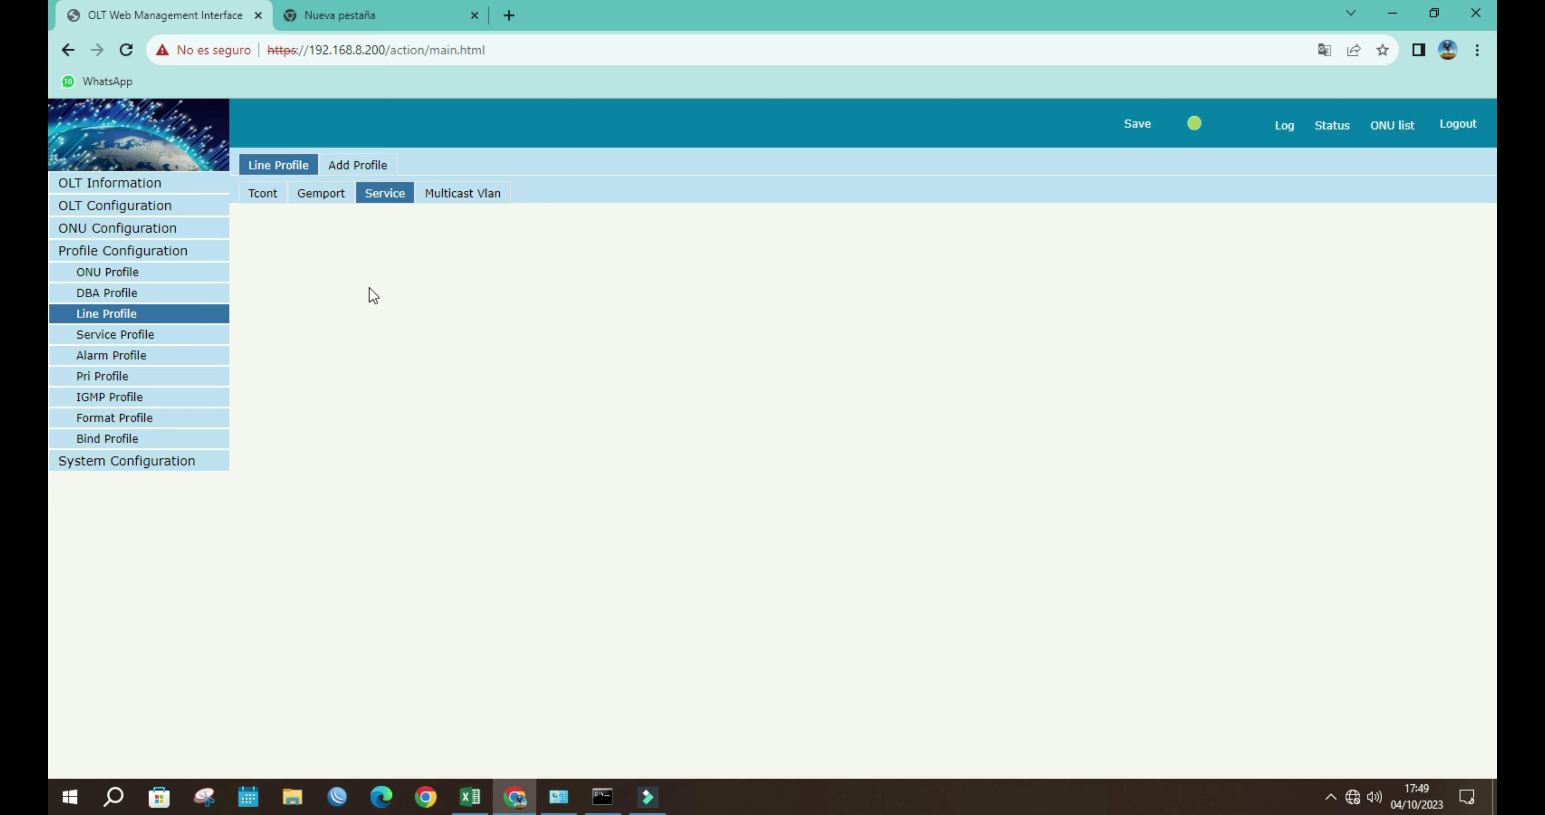
# - Add service ser_1 on Gemport 1 in Tag mode with VLAN list 100
pyautogui.click(391, 411)
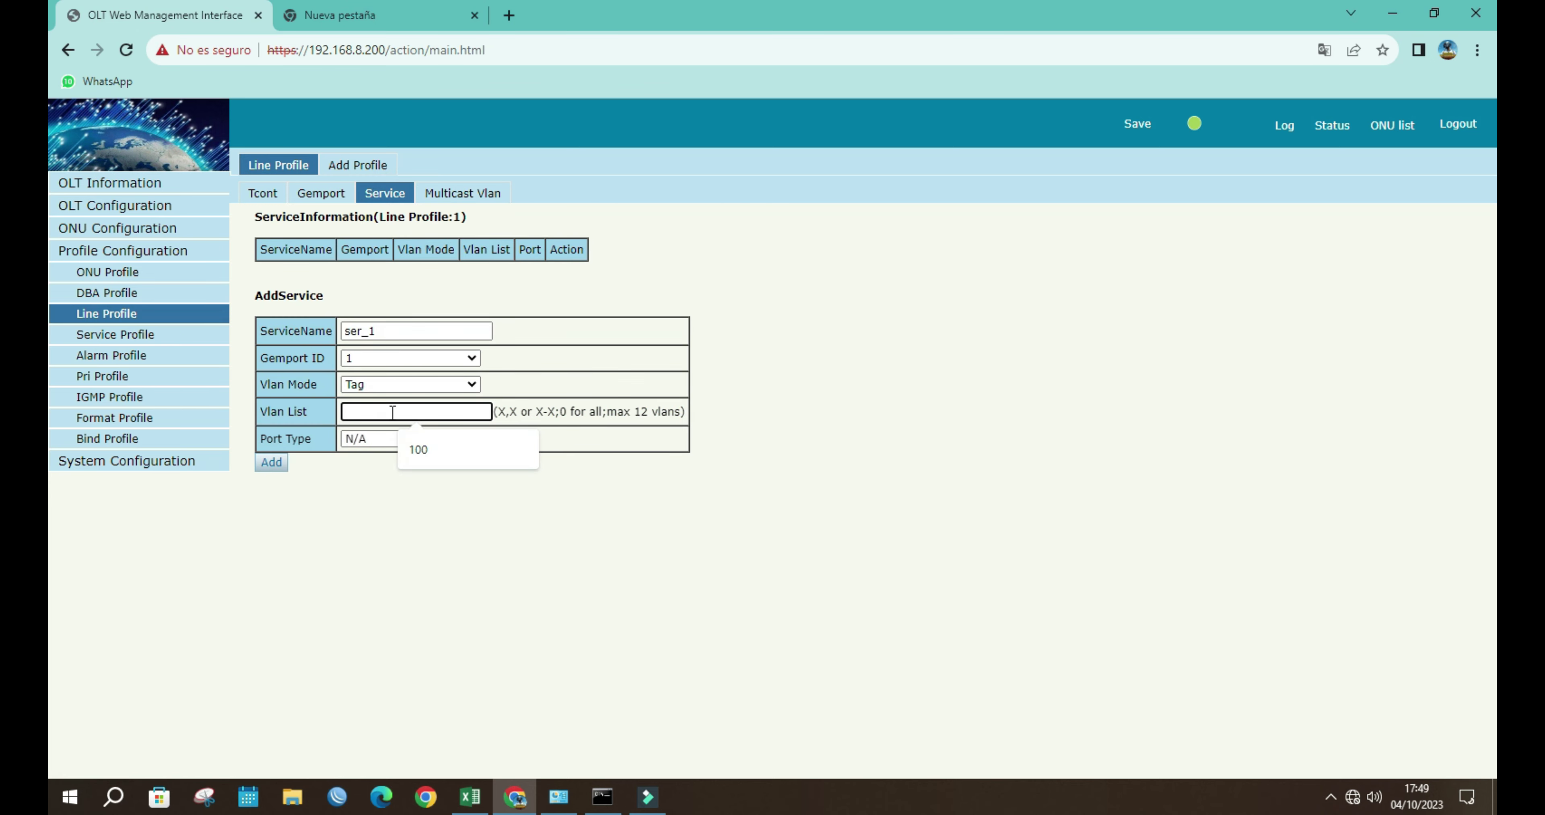
pyautogui.write('100')
pyautogui.click(271, 468)
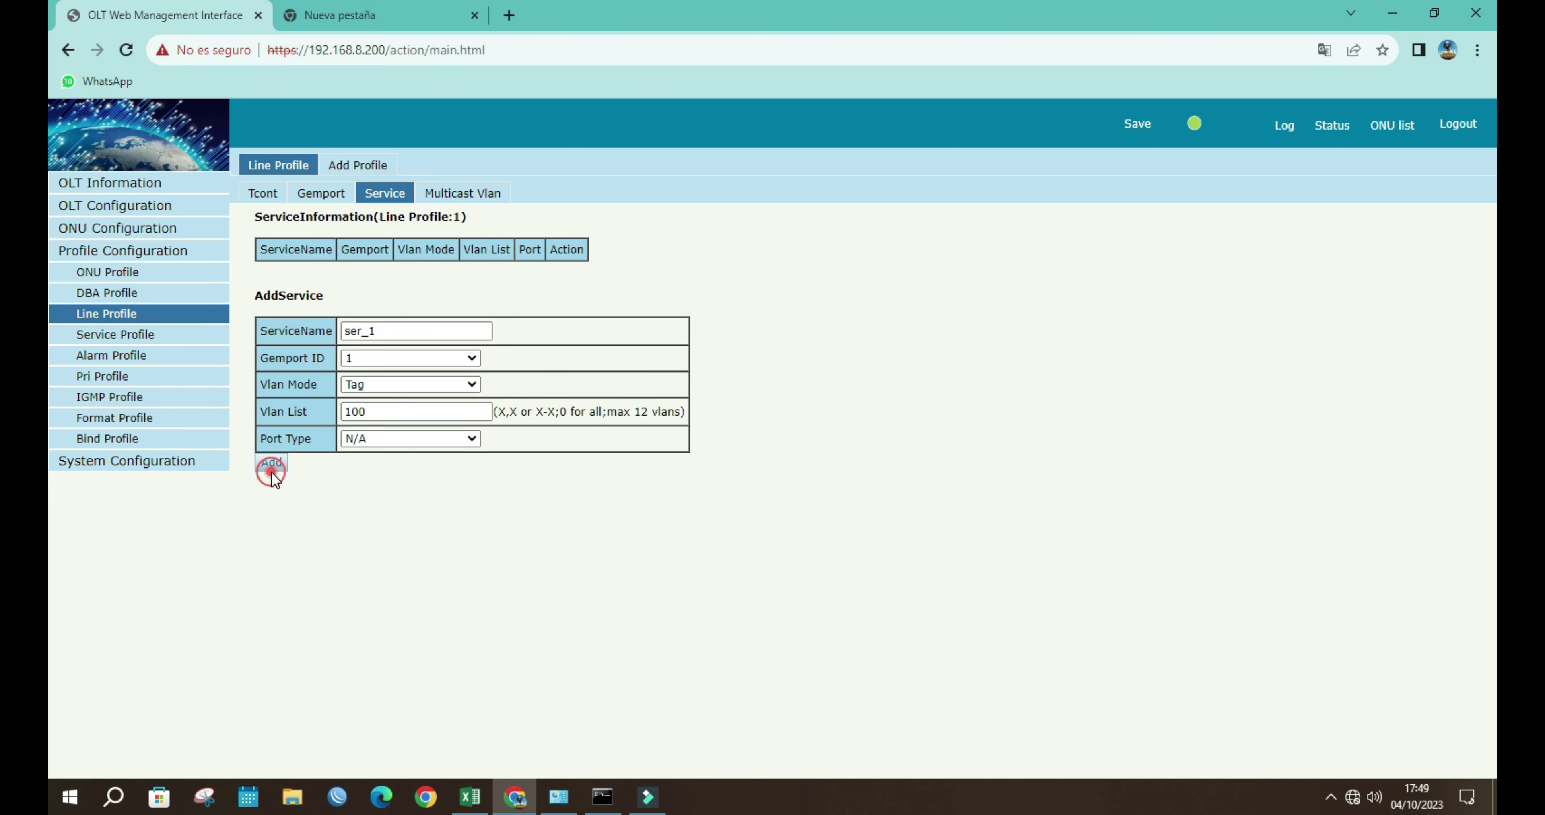
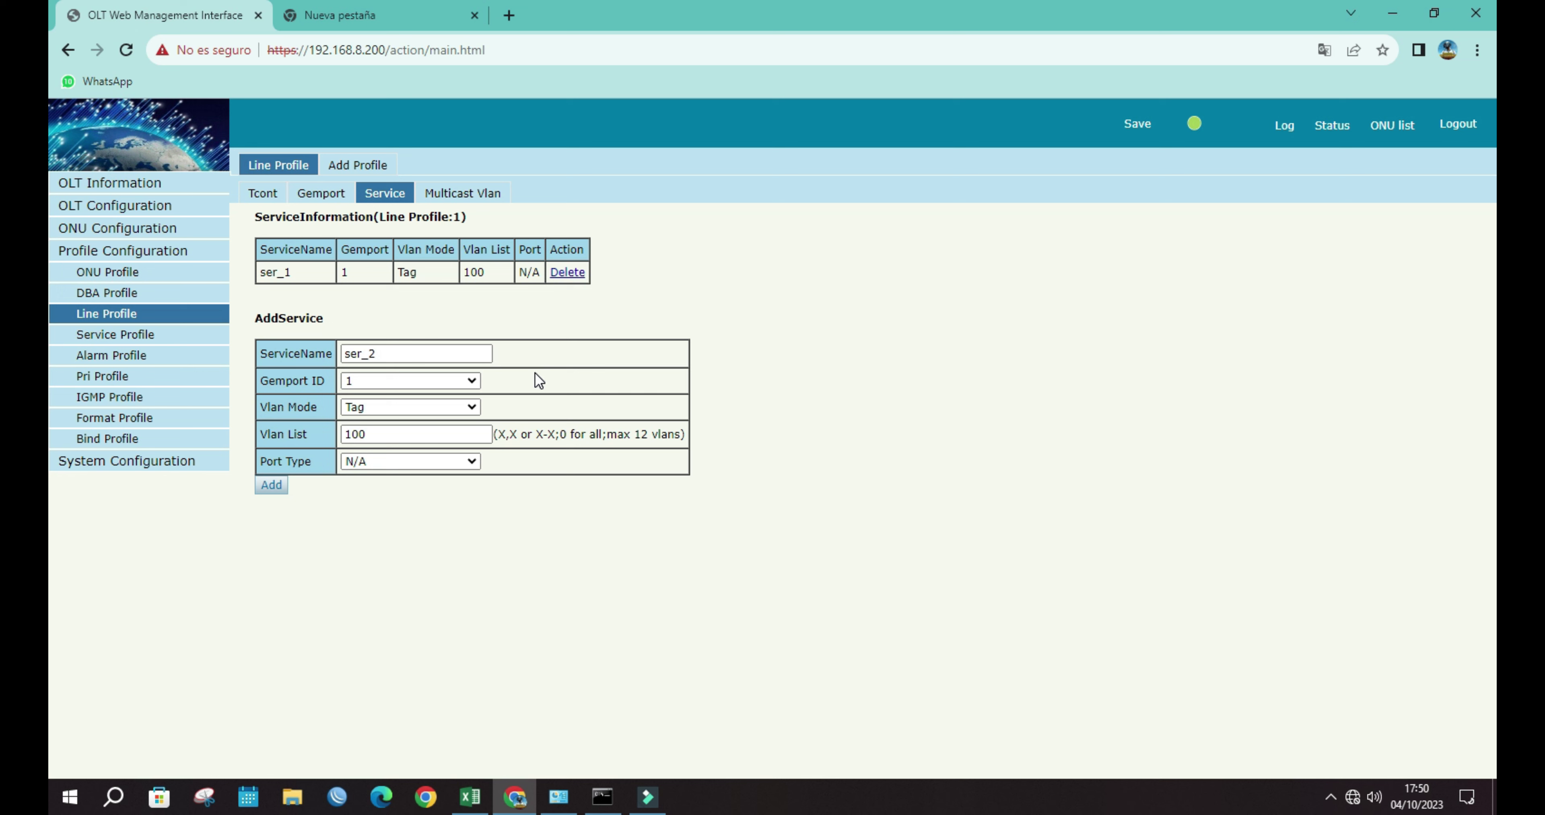
# - Add service profile ID 1 named srv_1_TMP and open its PortVlan settings
pyautogui.click(148, 341)
pyautogui.click(361, 169)
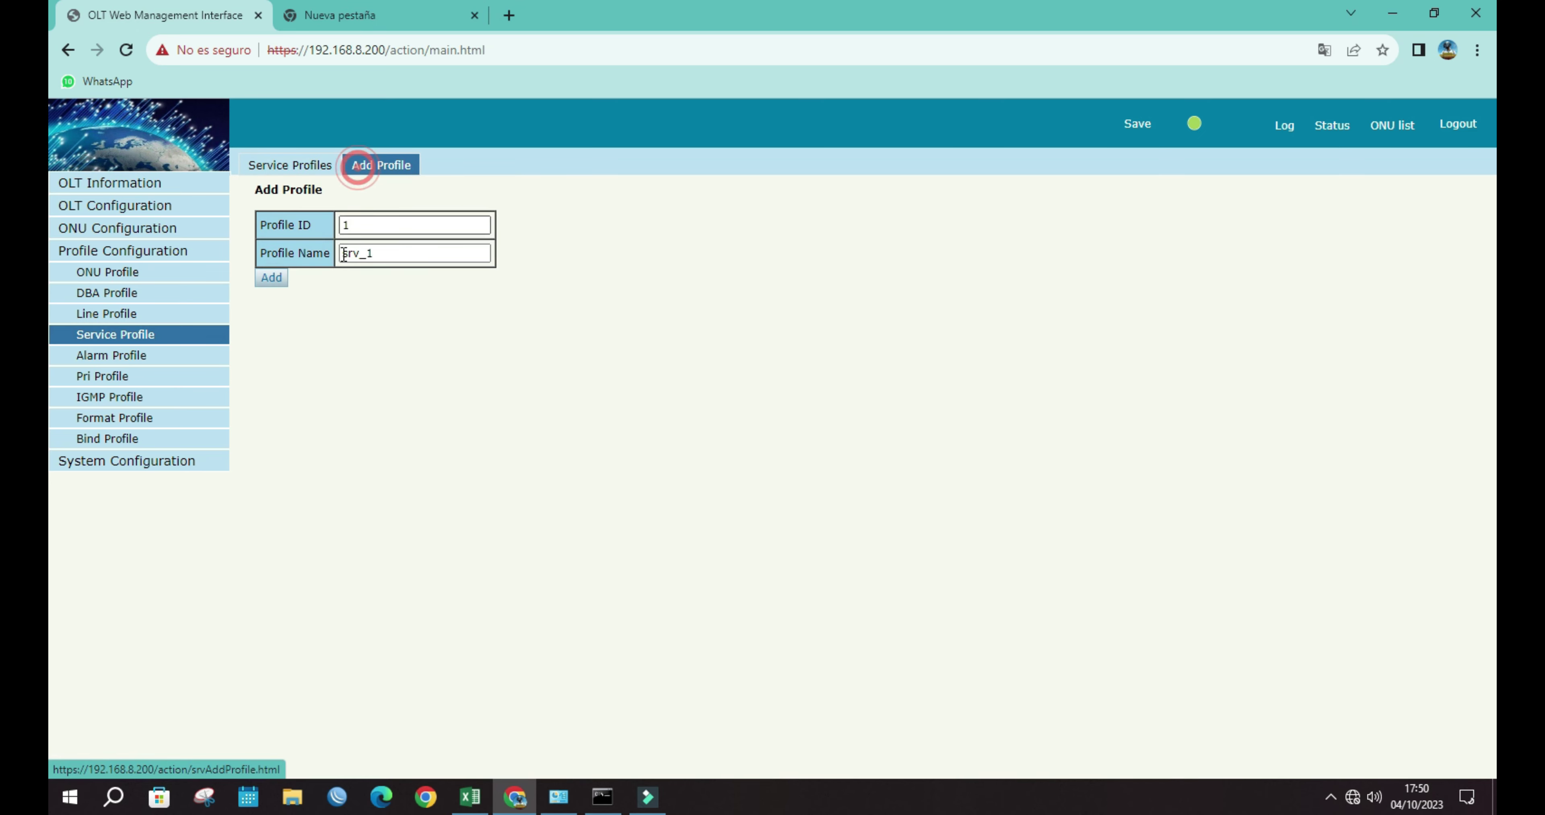
pyautogui.click(407, 251)
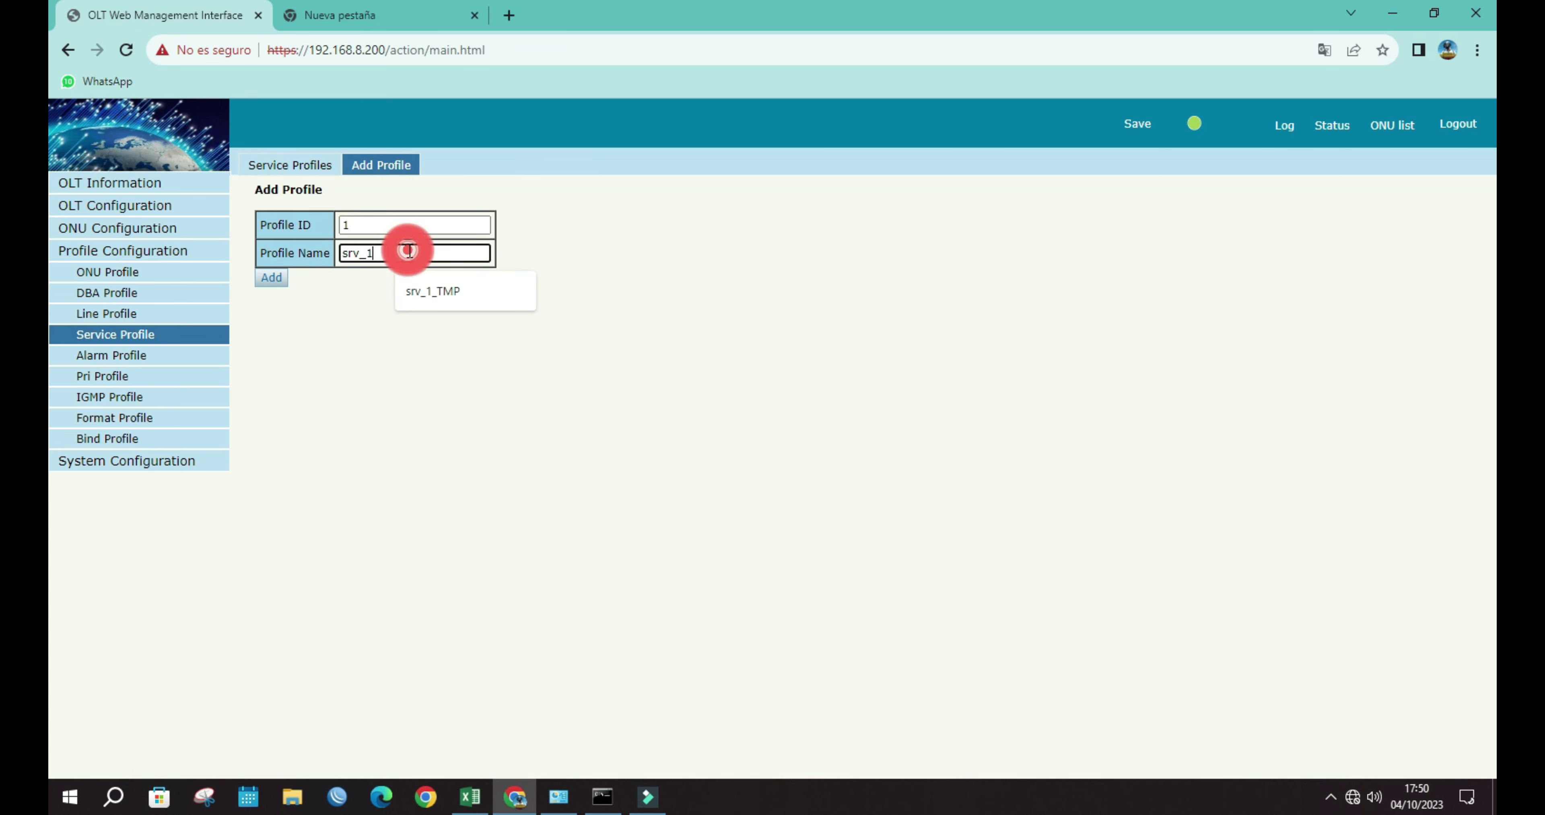
pyautogui.click(442, 256)
pyautogui.click(442, 283)
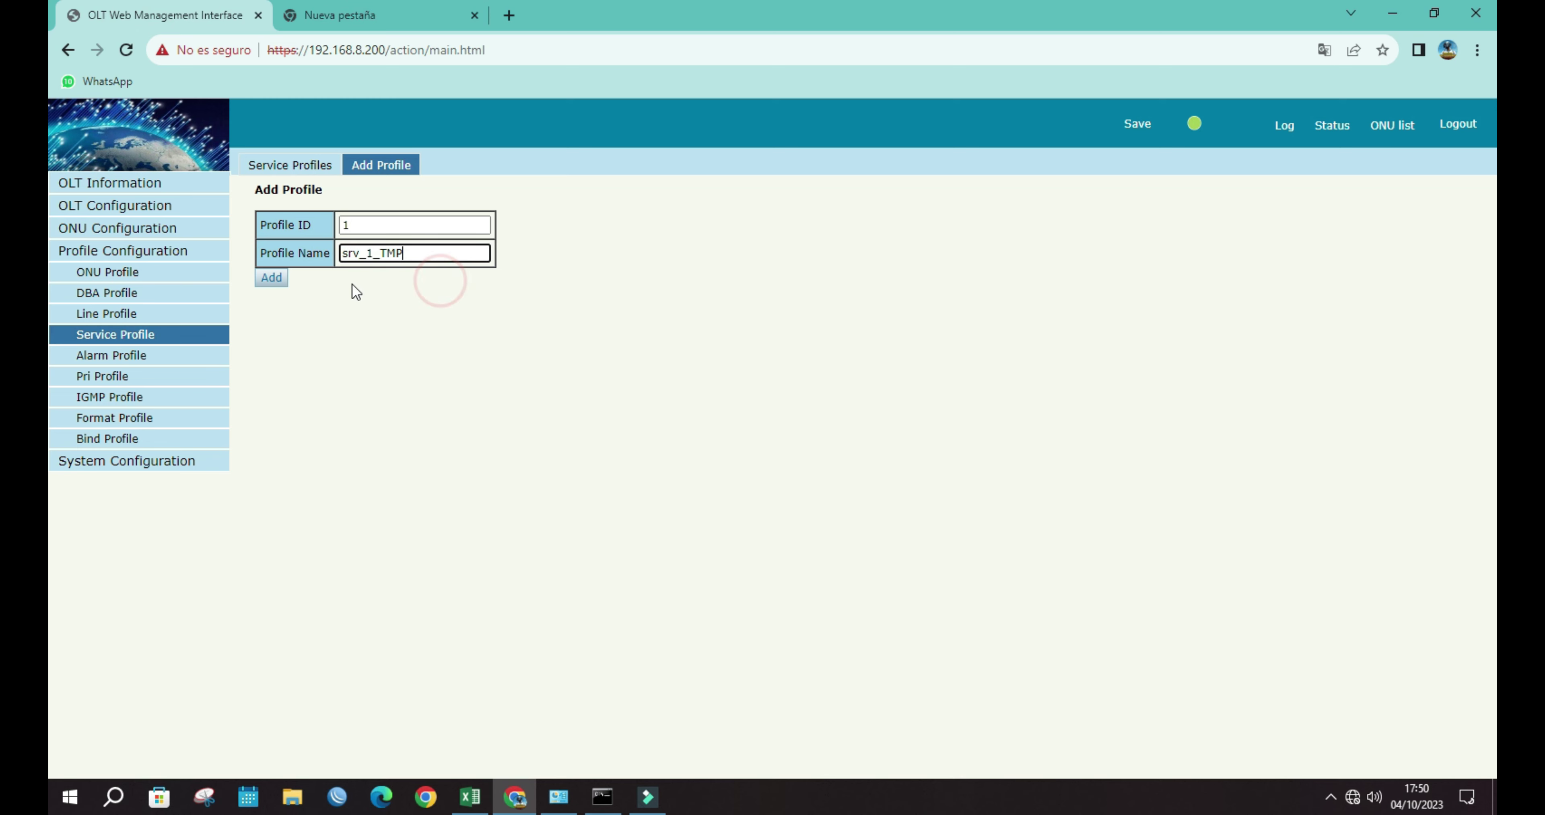
pyautogui.click(276, 278)
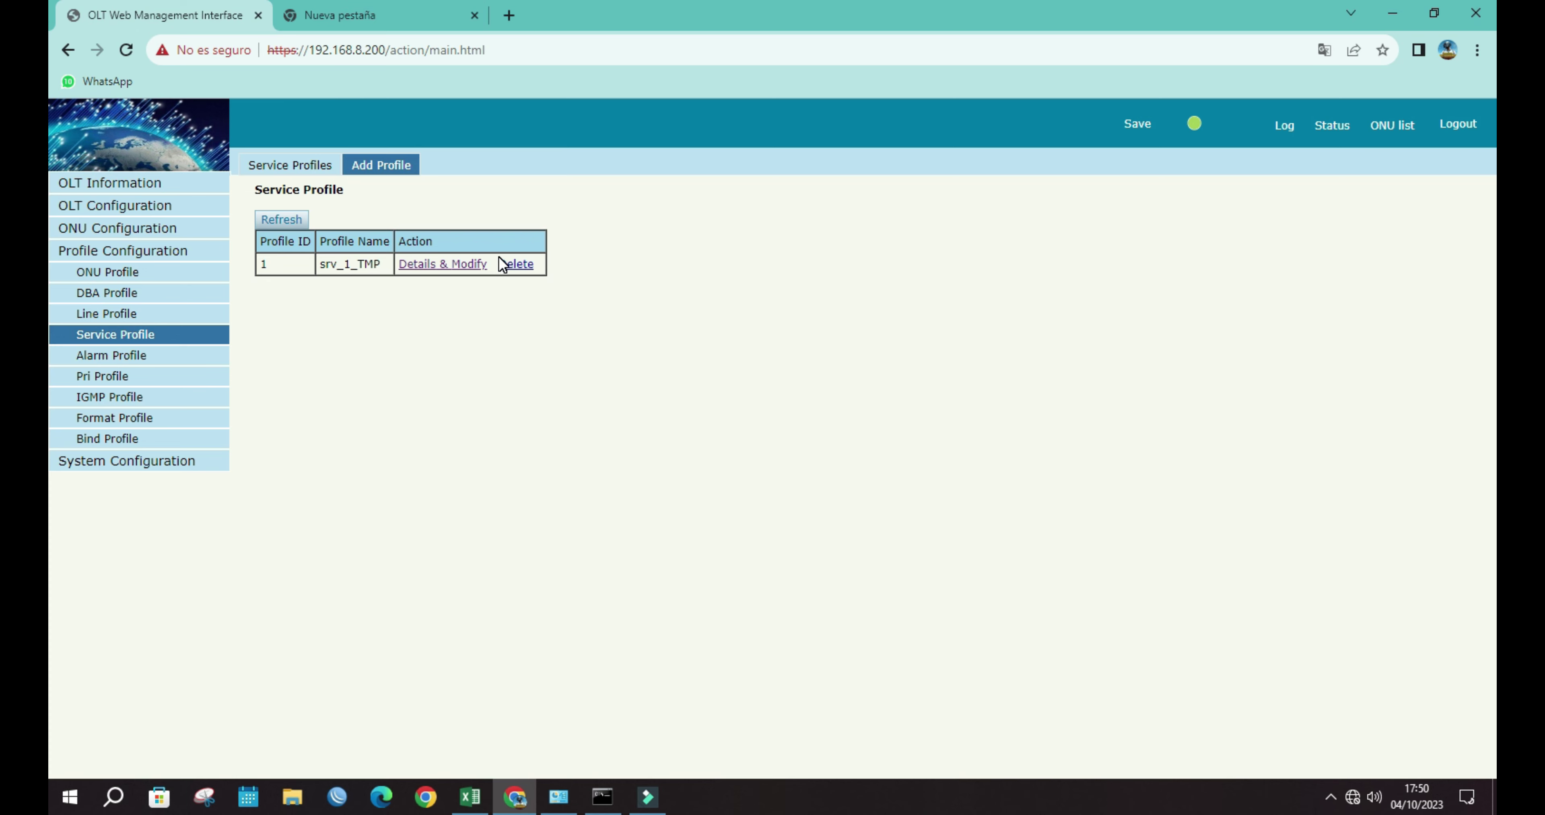
pyautogui.click(479, 263)
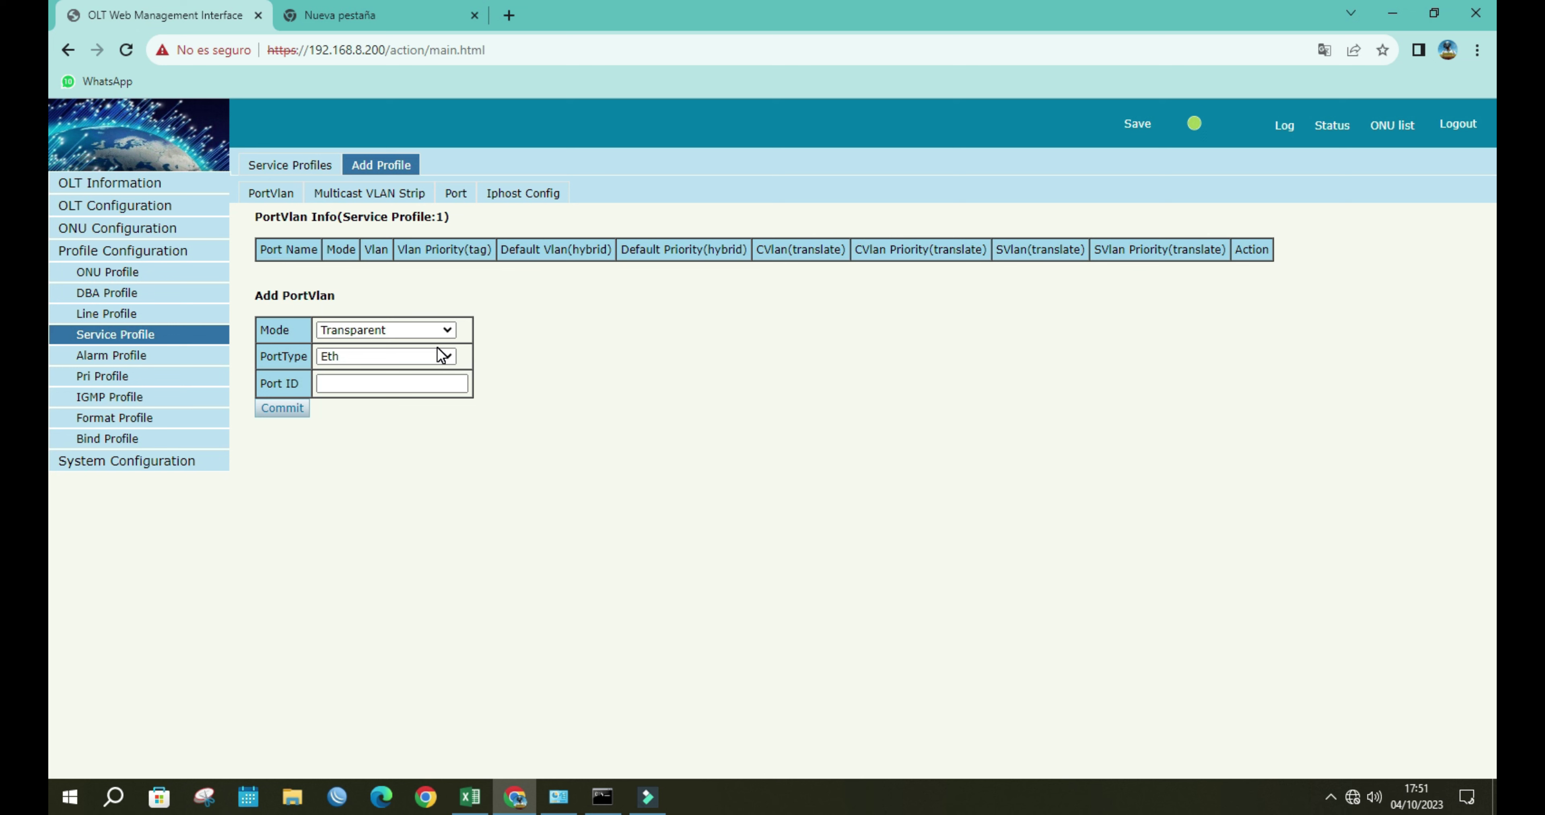
# - Commit a Transparent Veip port 1 VLAN entry (veip_1) to service profile 1
pyautogui.click(442, 356)
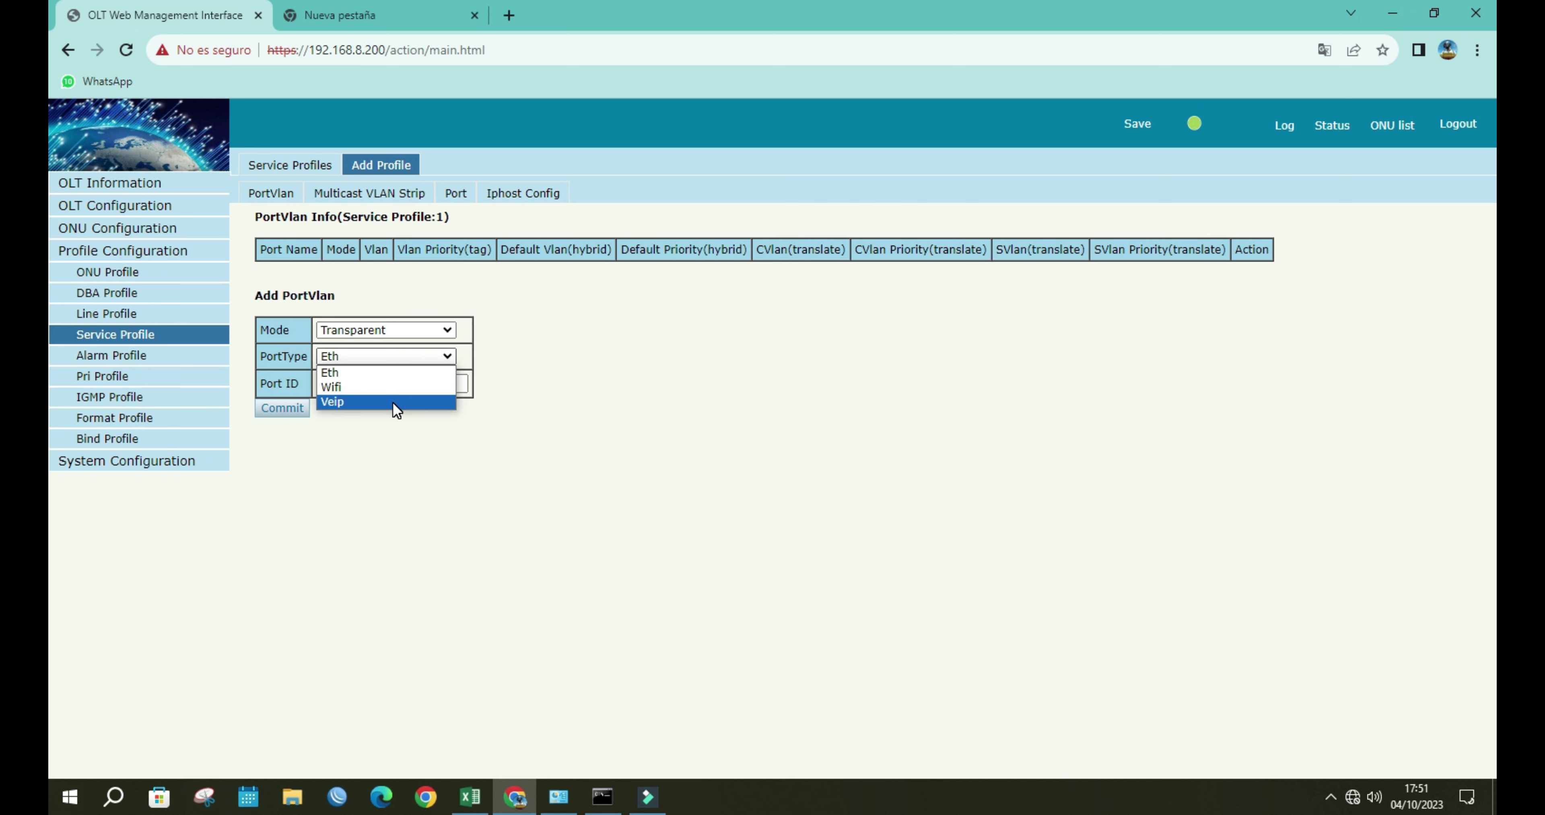
pyautogui.click(392, 404)
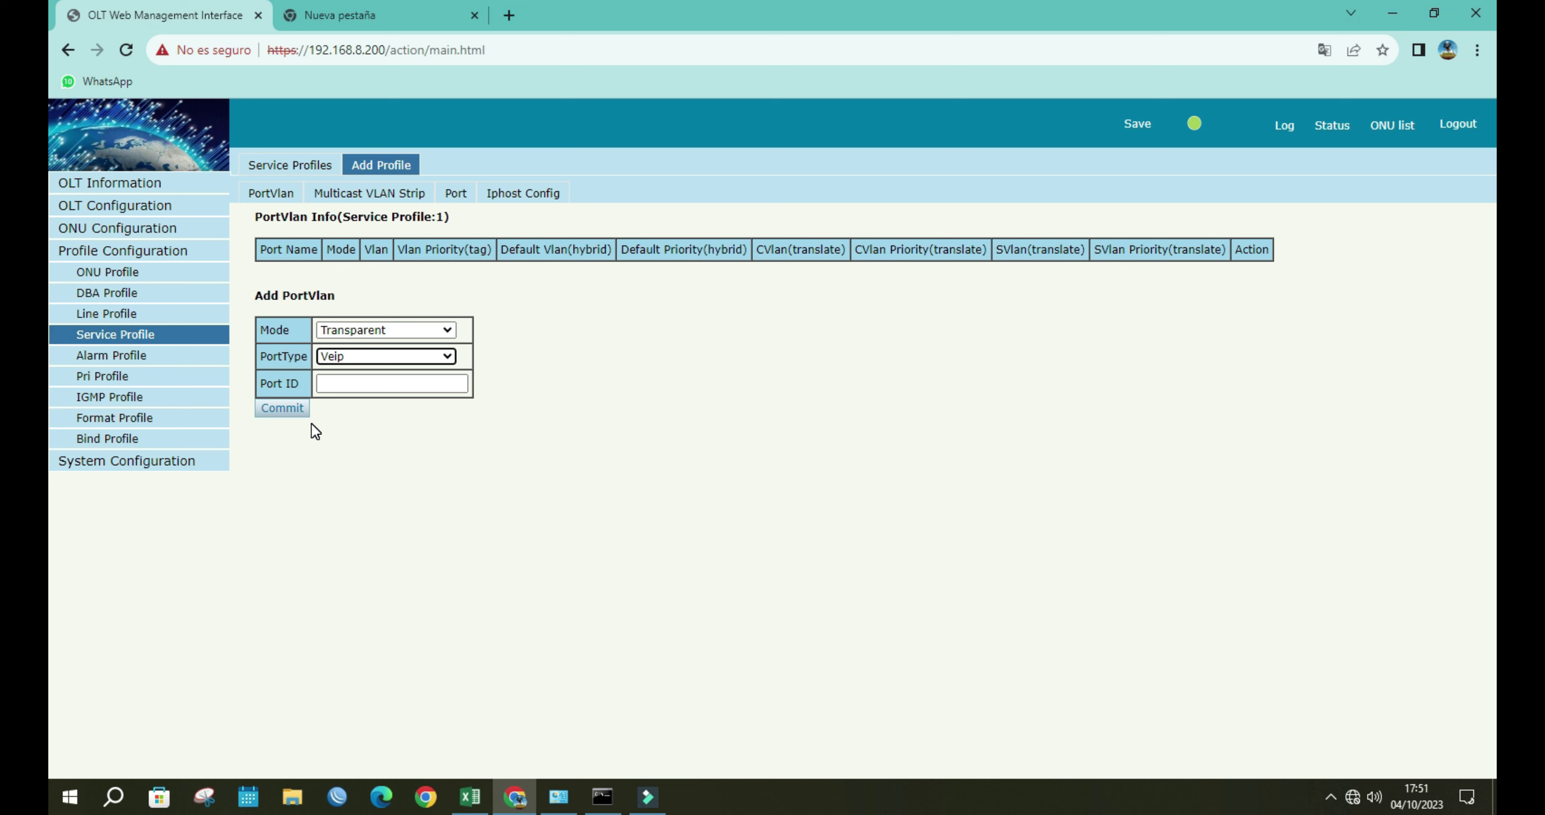
pyautogui.click(371, 386)
pyautogui.write('1')
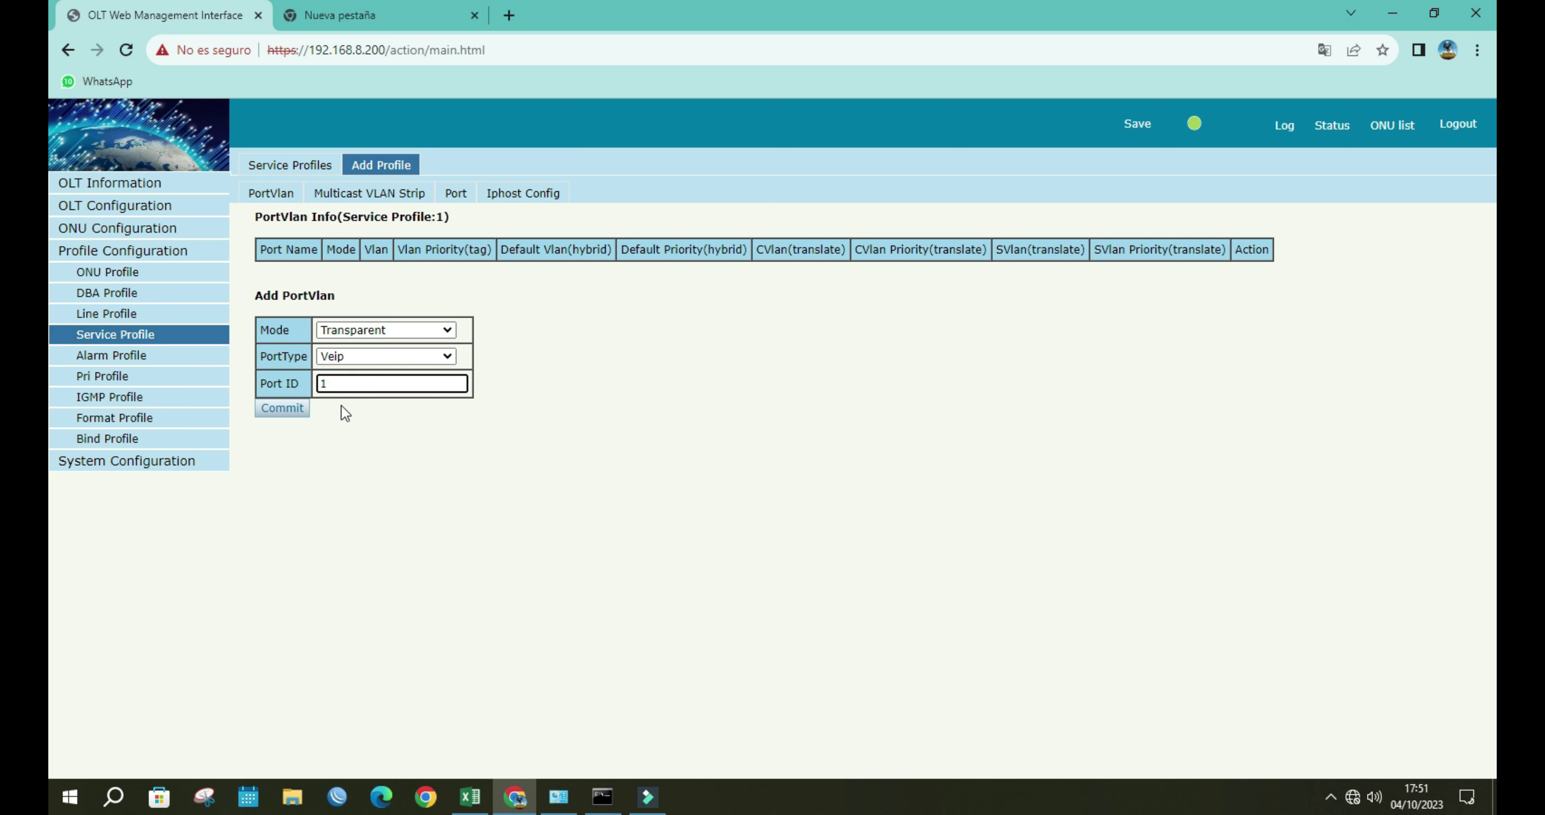
pyautogui.click(296, 409)
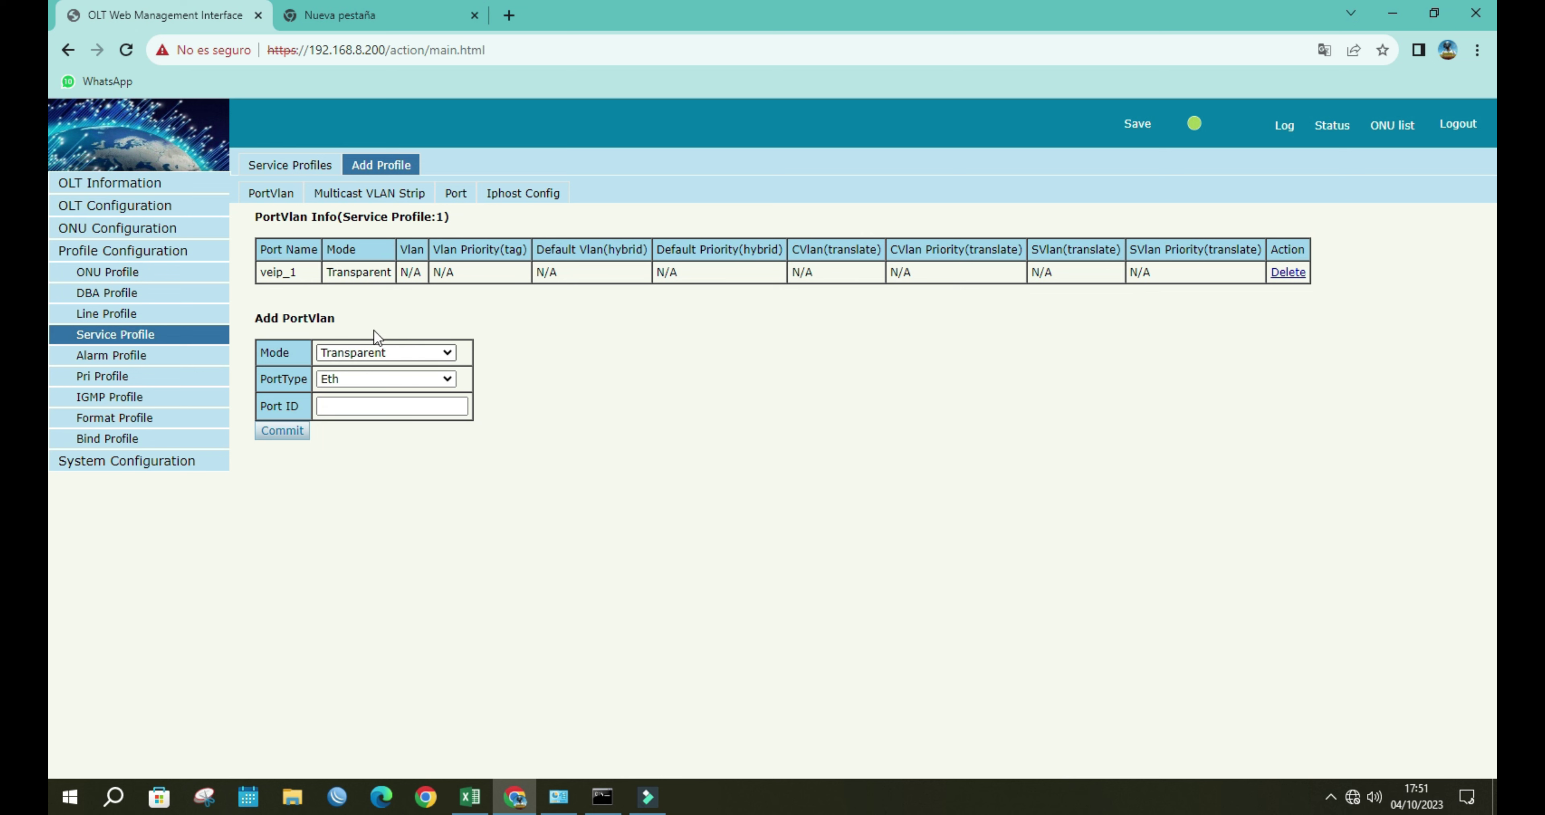
# - Browse the Multicast VLAN Strip, Port and Iphost Config tabs, then return to PortVlan
pyautogui.click(294, 193)
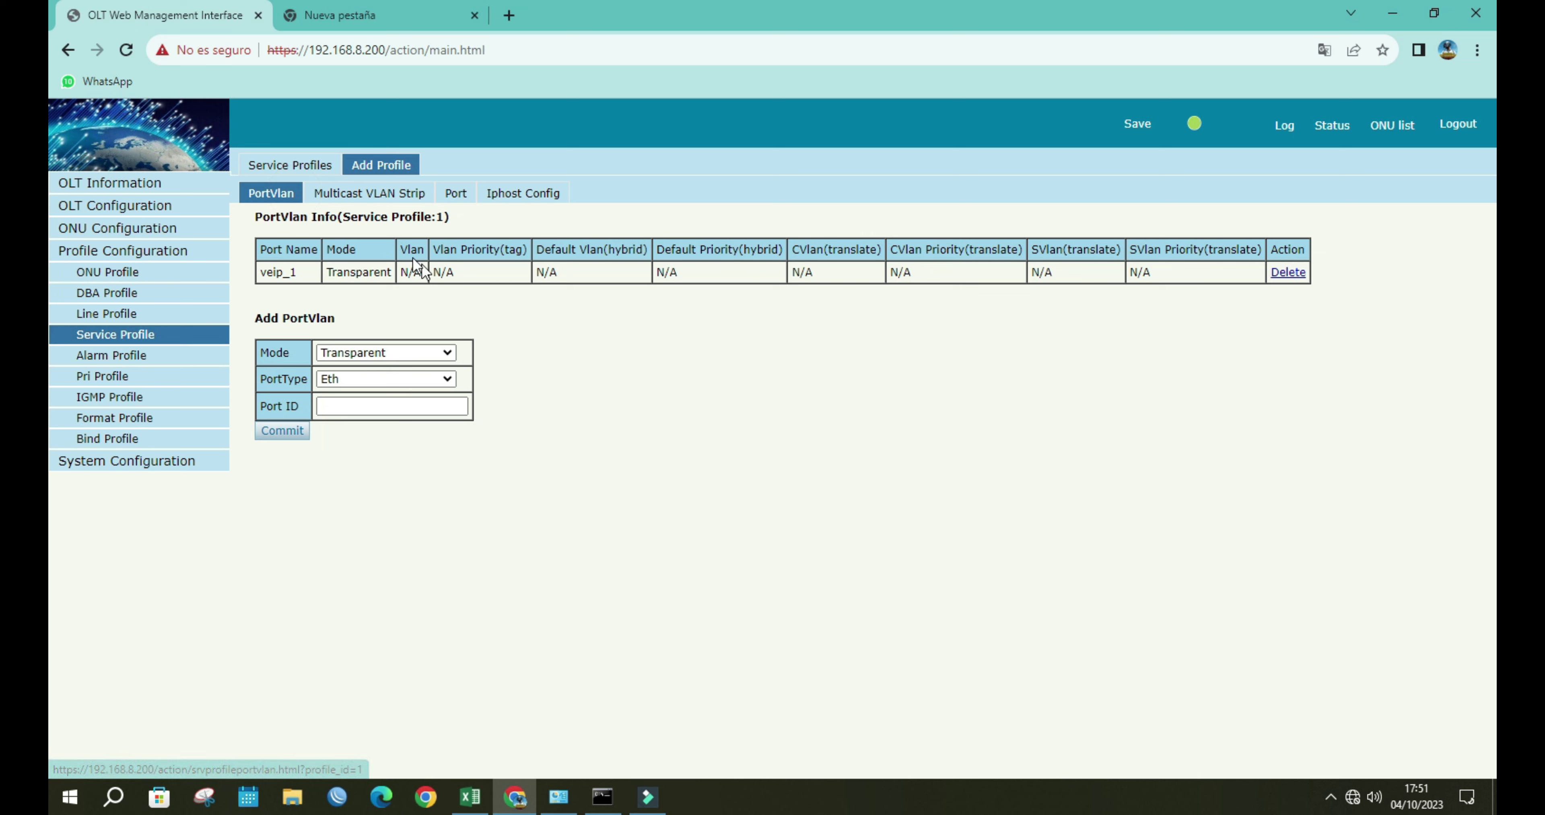
pyautogui.click(345, 195)
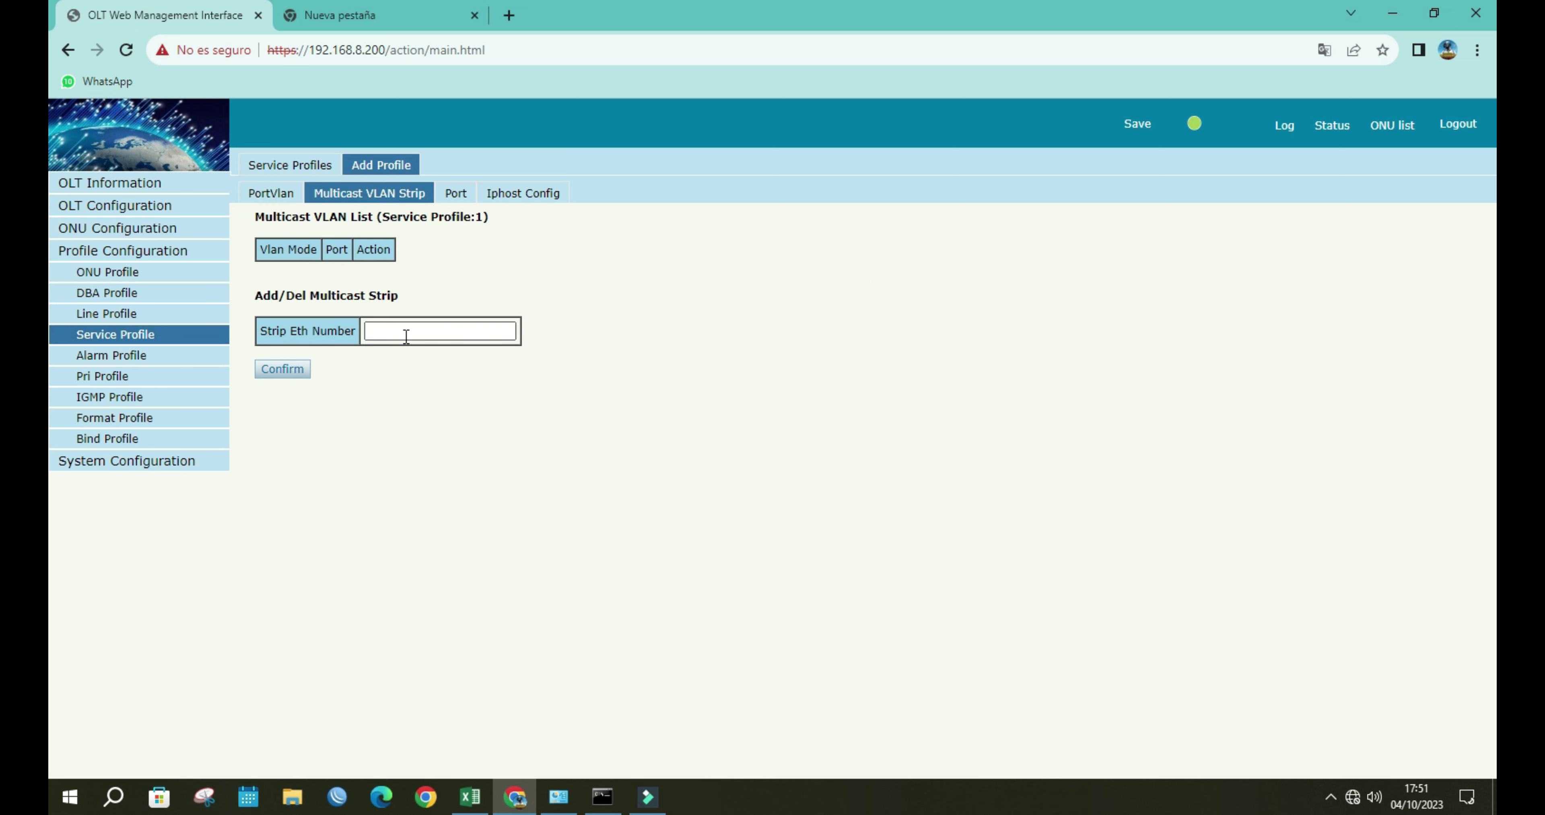
pyautogui.click(467, 202)
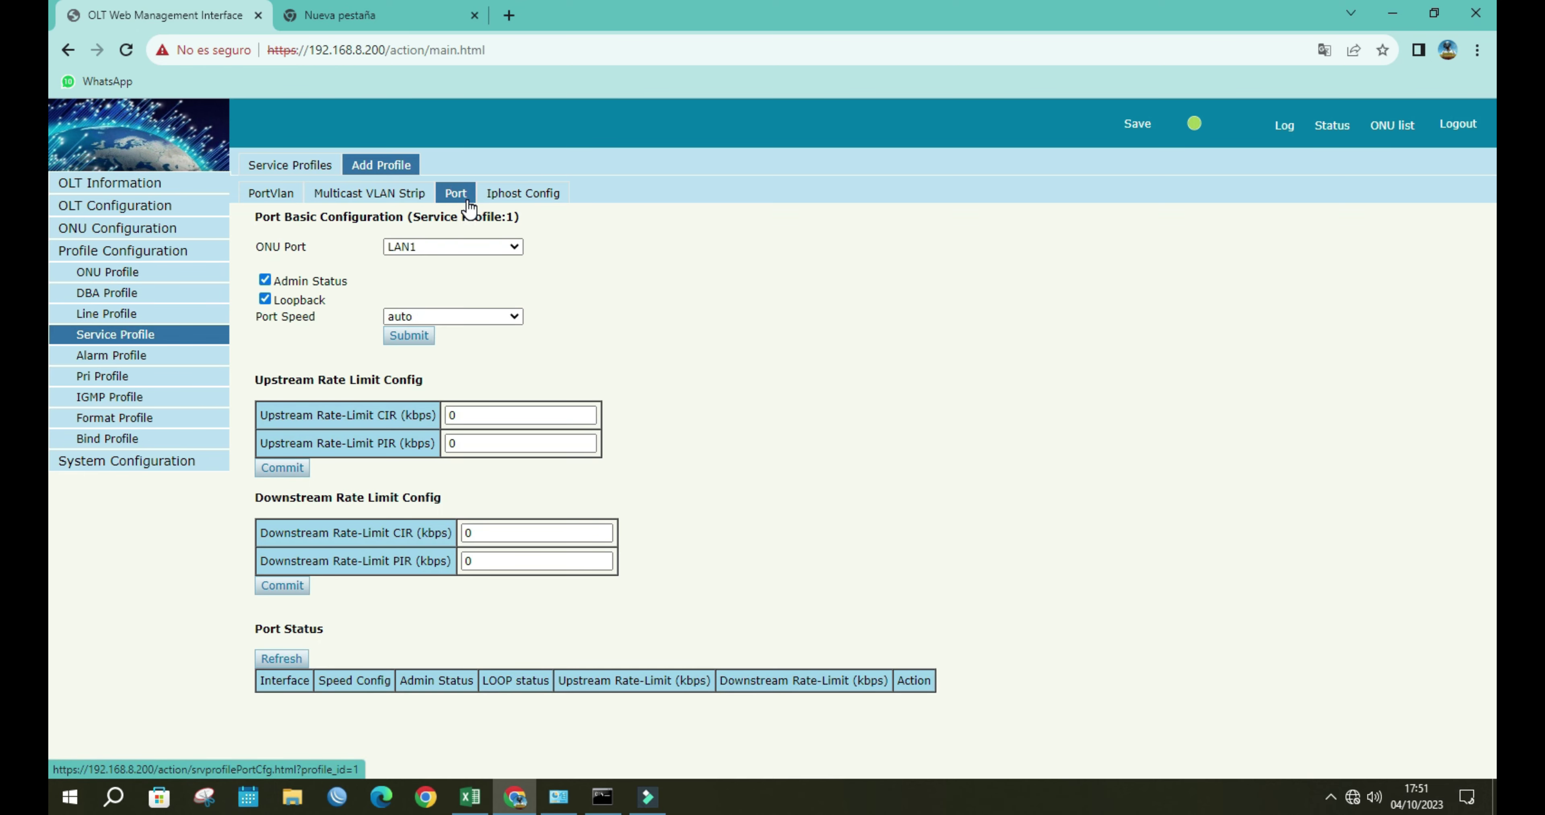
pyautogui.click(504, 204)
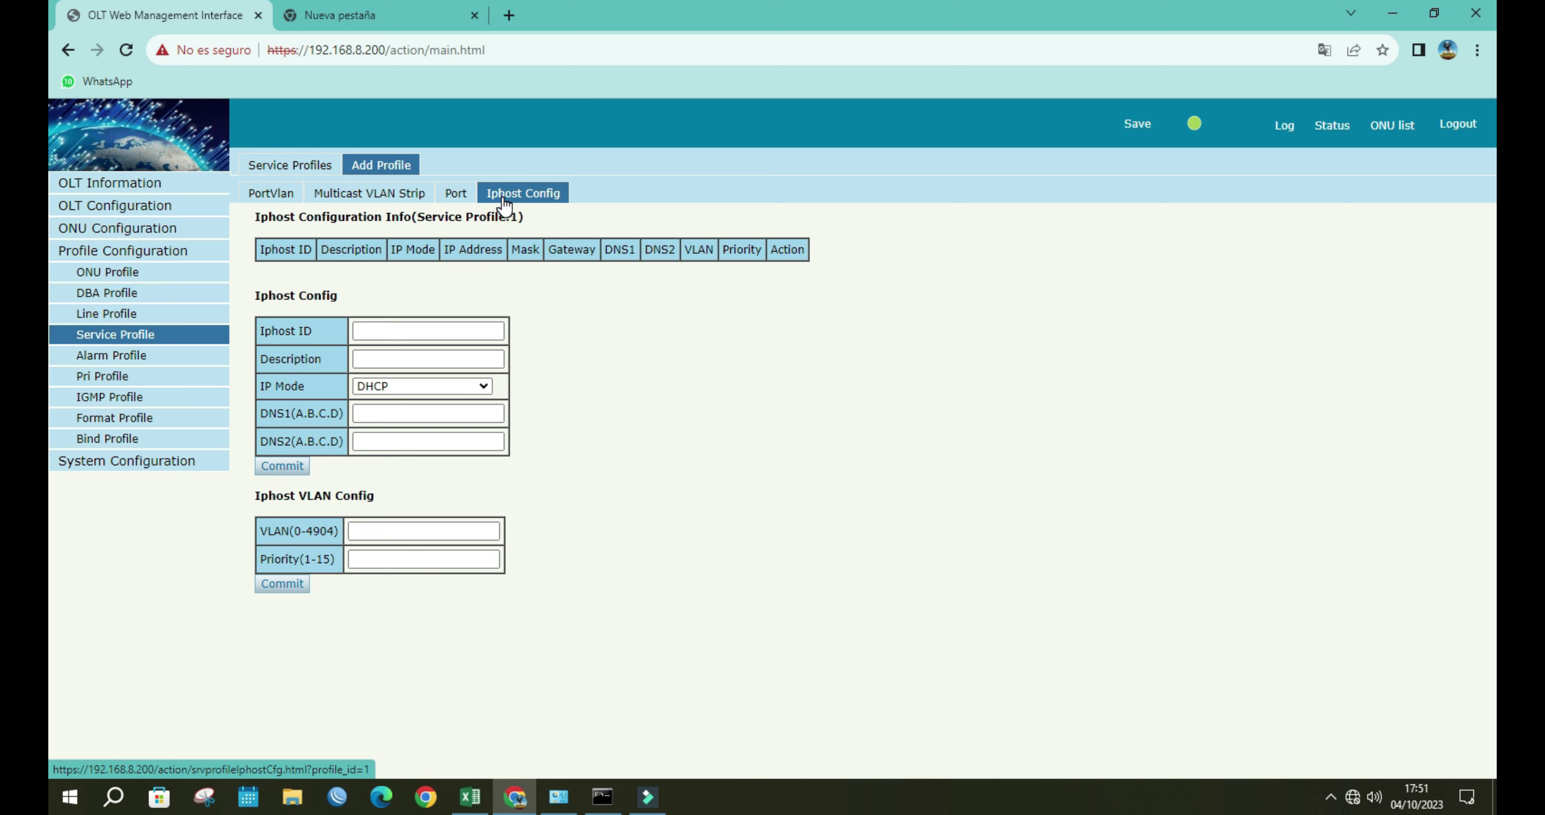
pyautogui.click(276, 193)
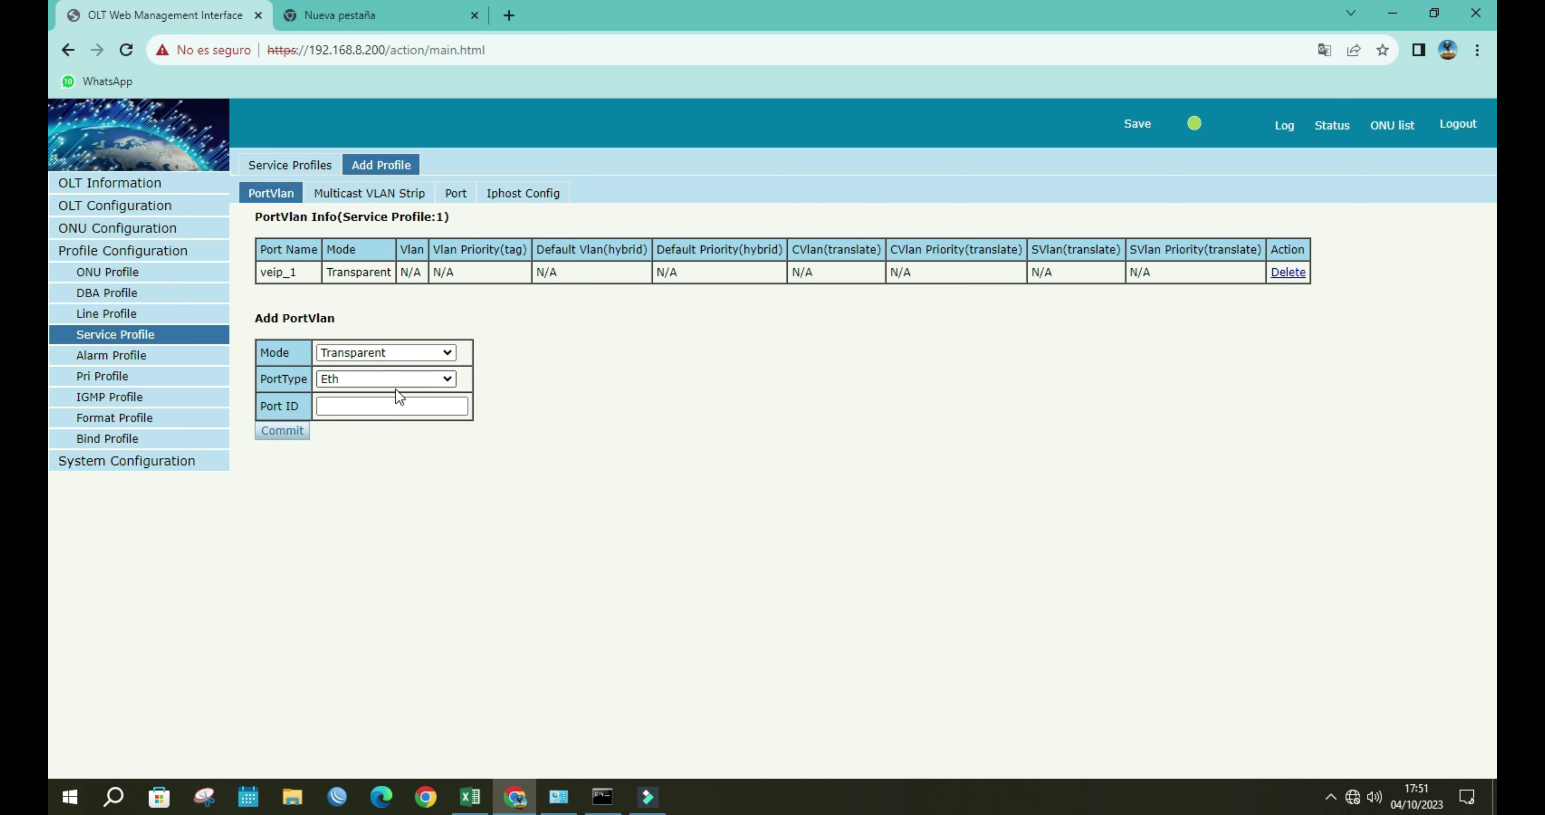
# - Delete the transparent veip_1 row from service profile 1's port VLAN table
pyautogui.click(440, 380)
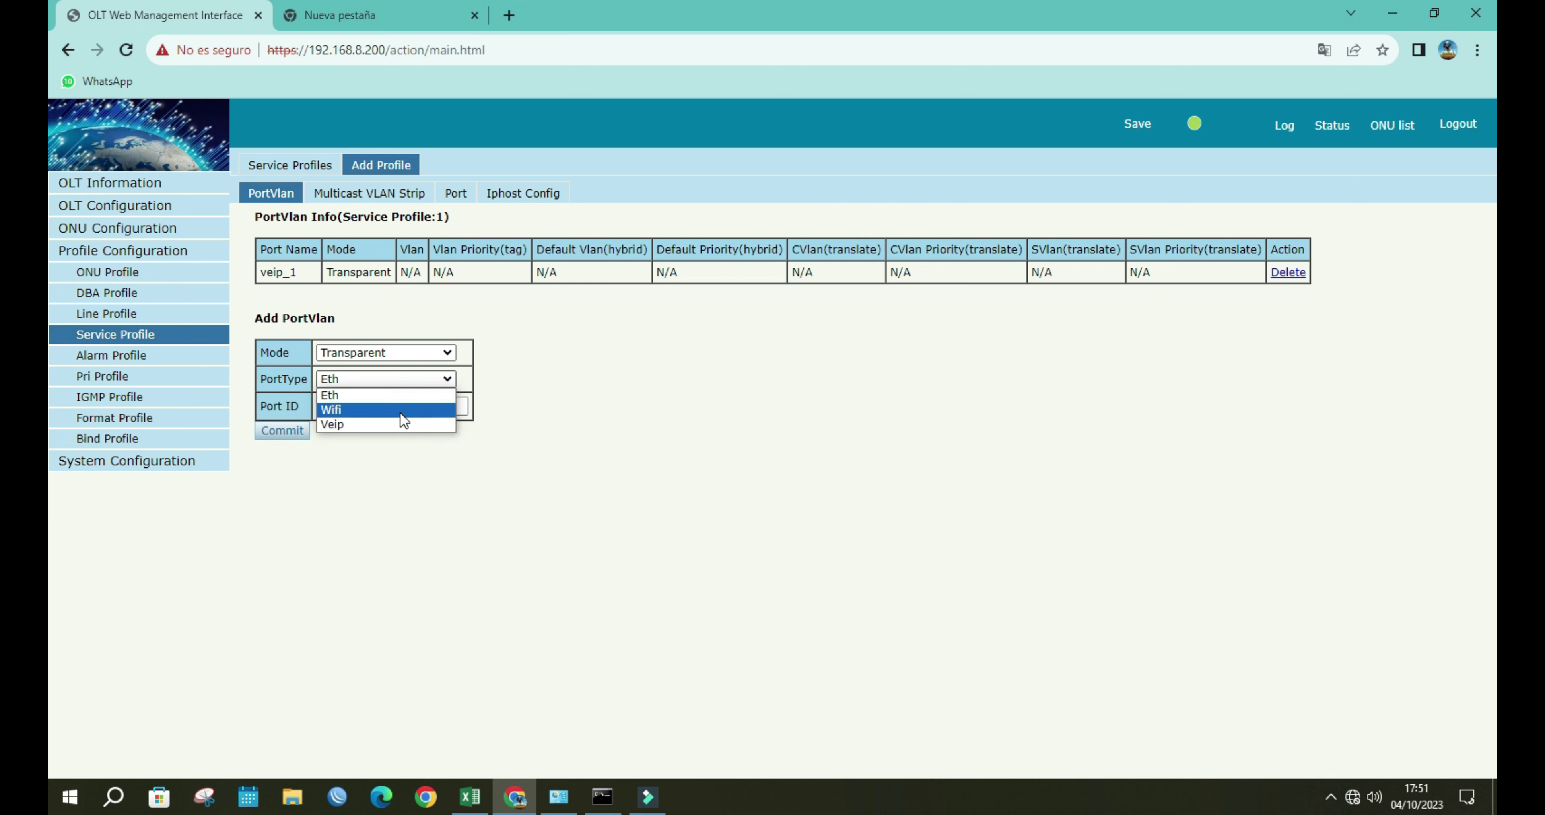
pyautogui.click(400, 412)
pyautogui.click(428, 381)
pyautogui.click(422, 379)
pyautogui.click(420, 352)
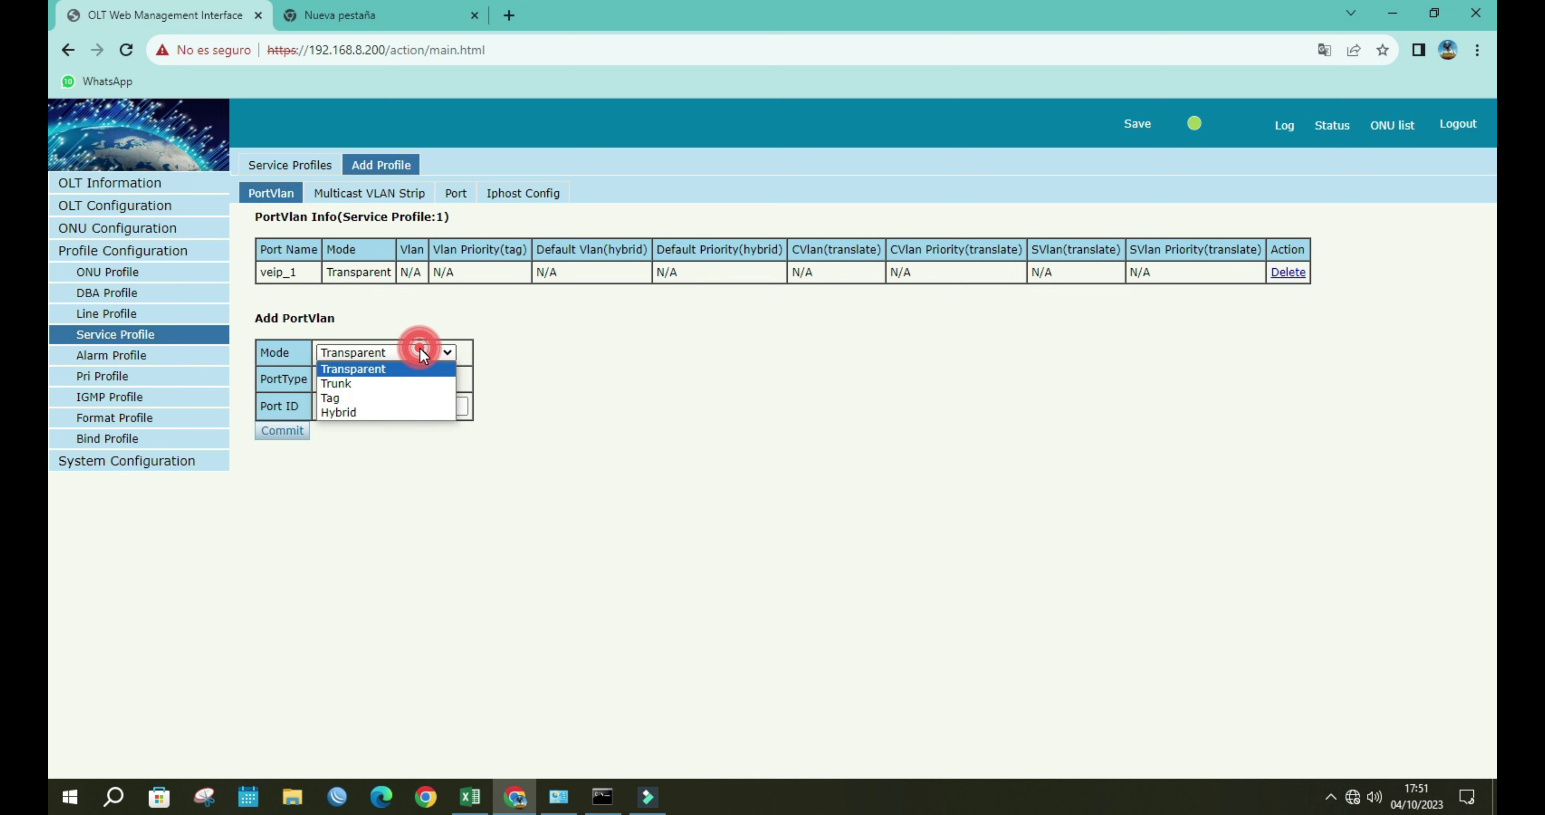
pyautogui.click(389, 397)
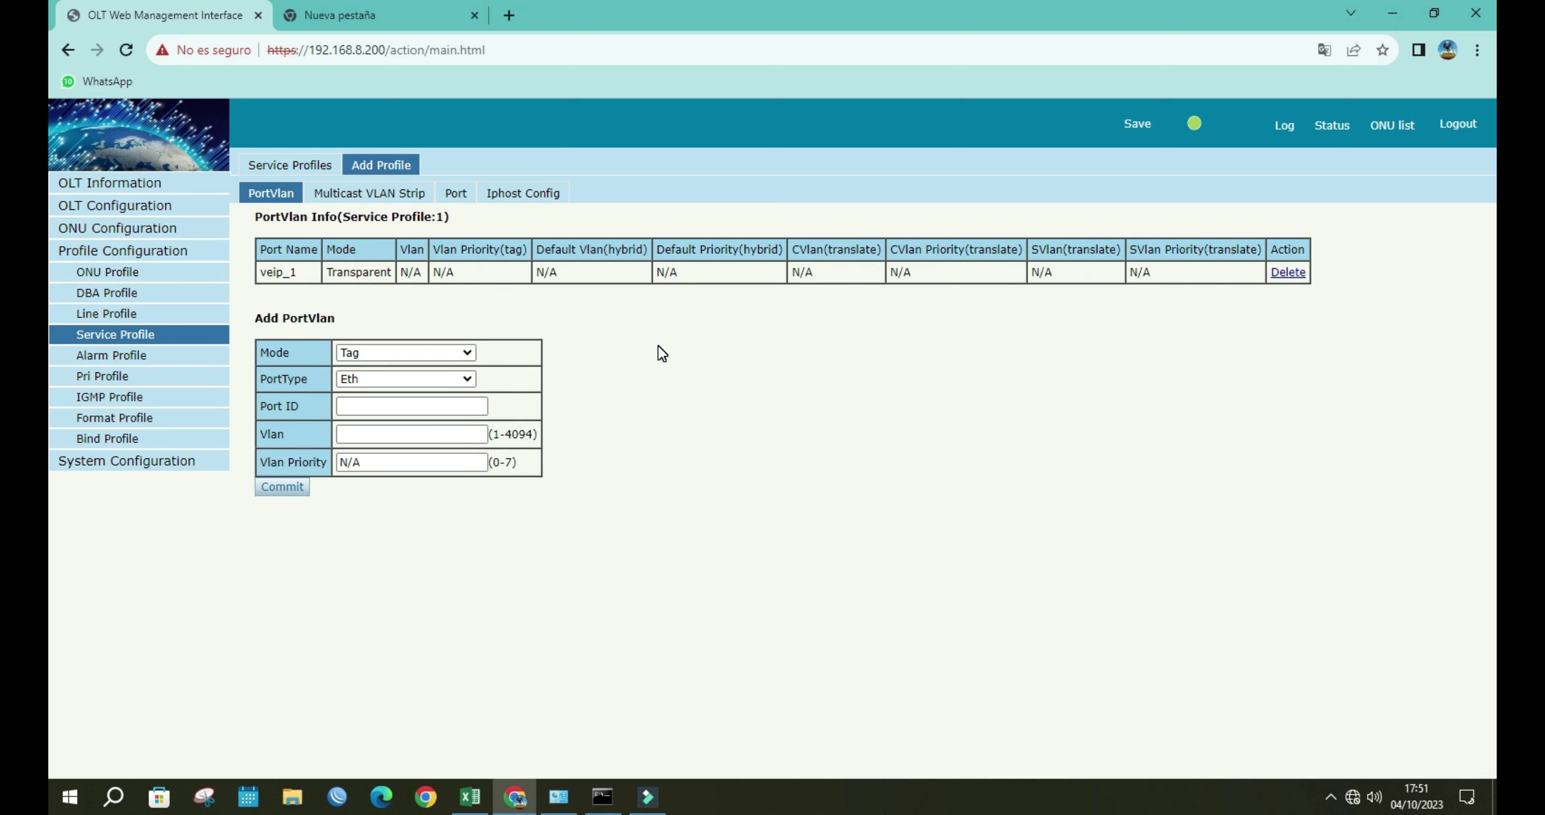
pyautogui.click(1289, 273)
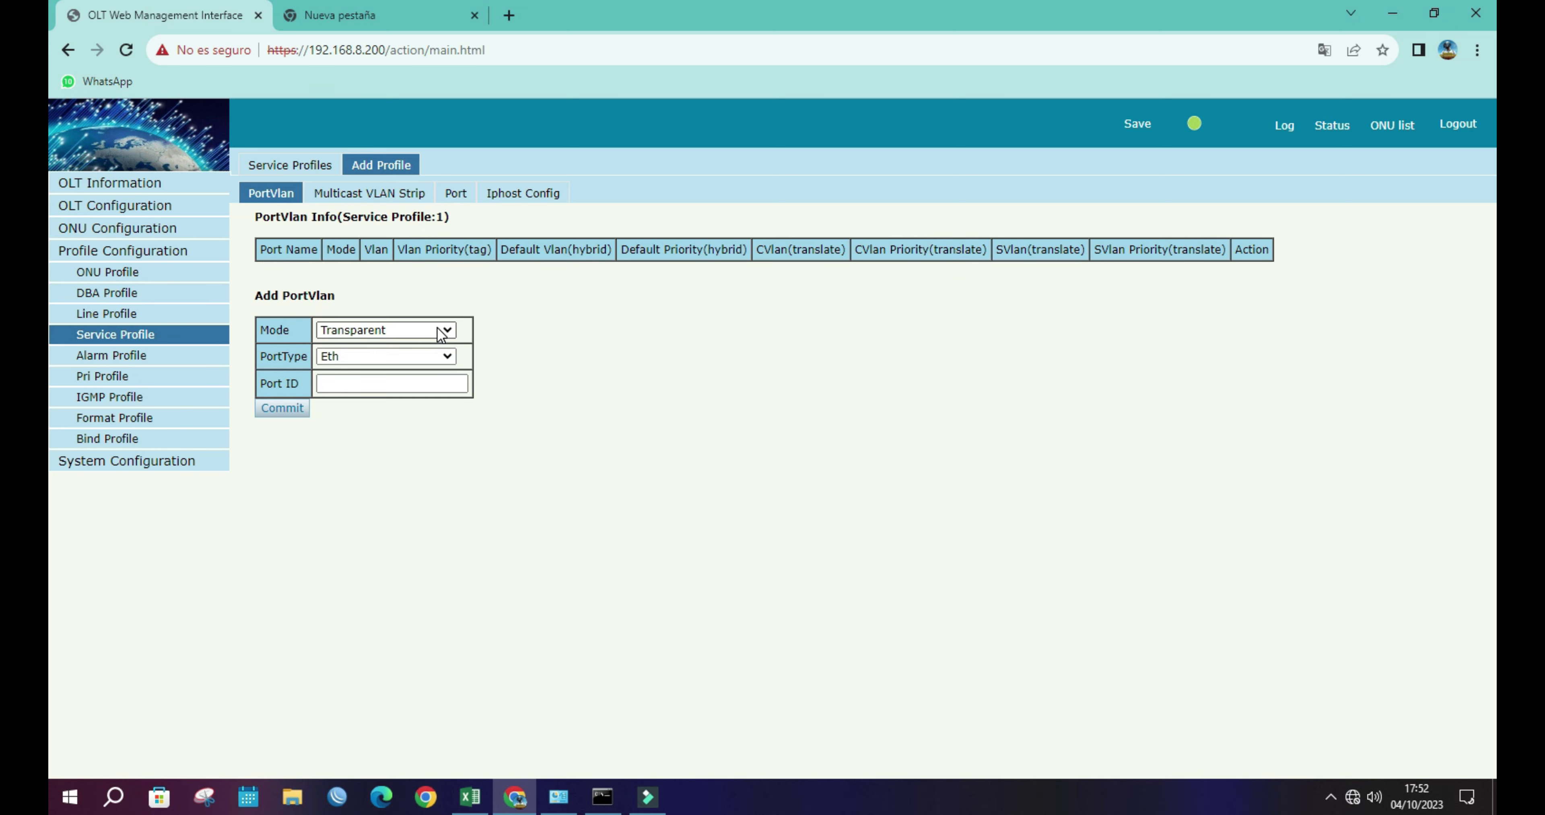
pyautogui.click(443, 329)
# - Commit a Tag-mode Eth port 1 entry on VLAN 100, then go to Alarm Profile
pyautogui.click(367, 374)
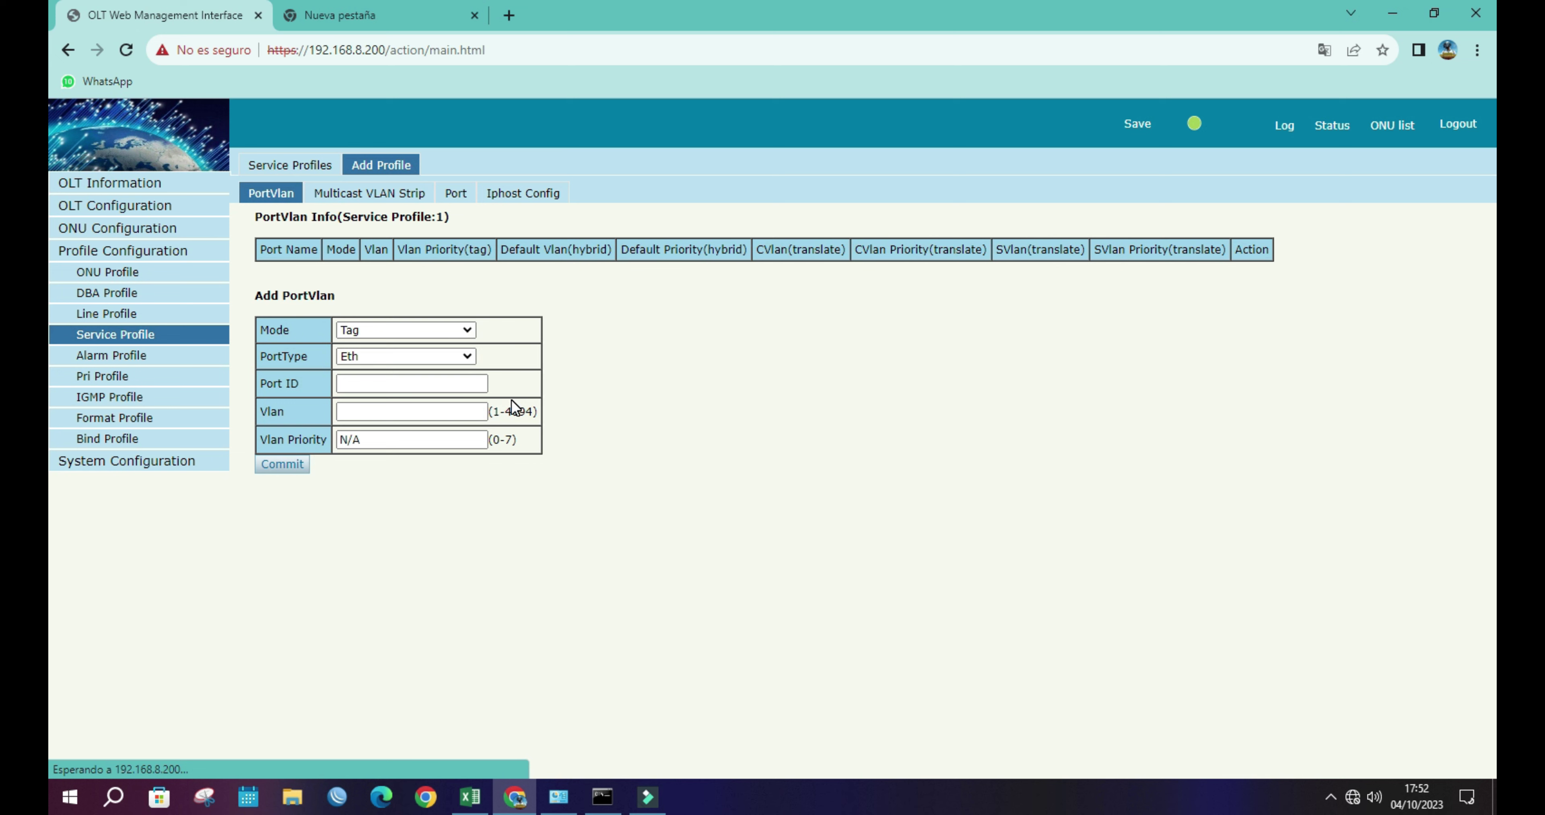
pyautogui.click(374, 376)
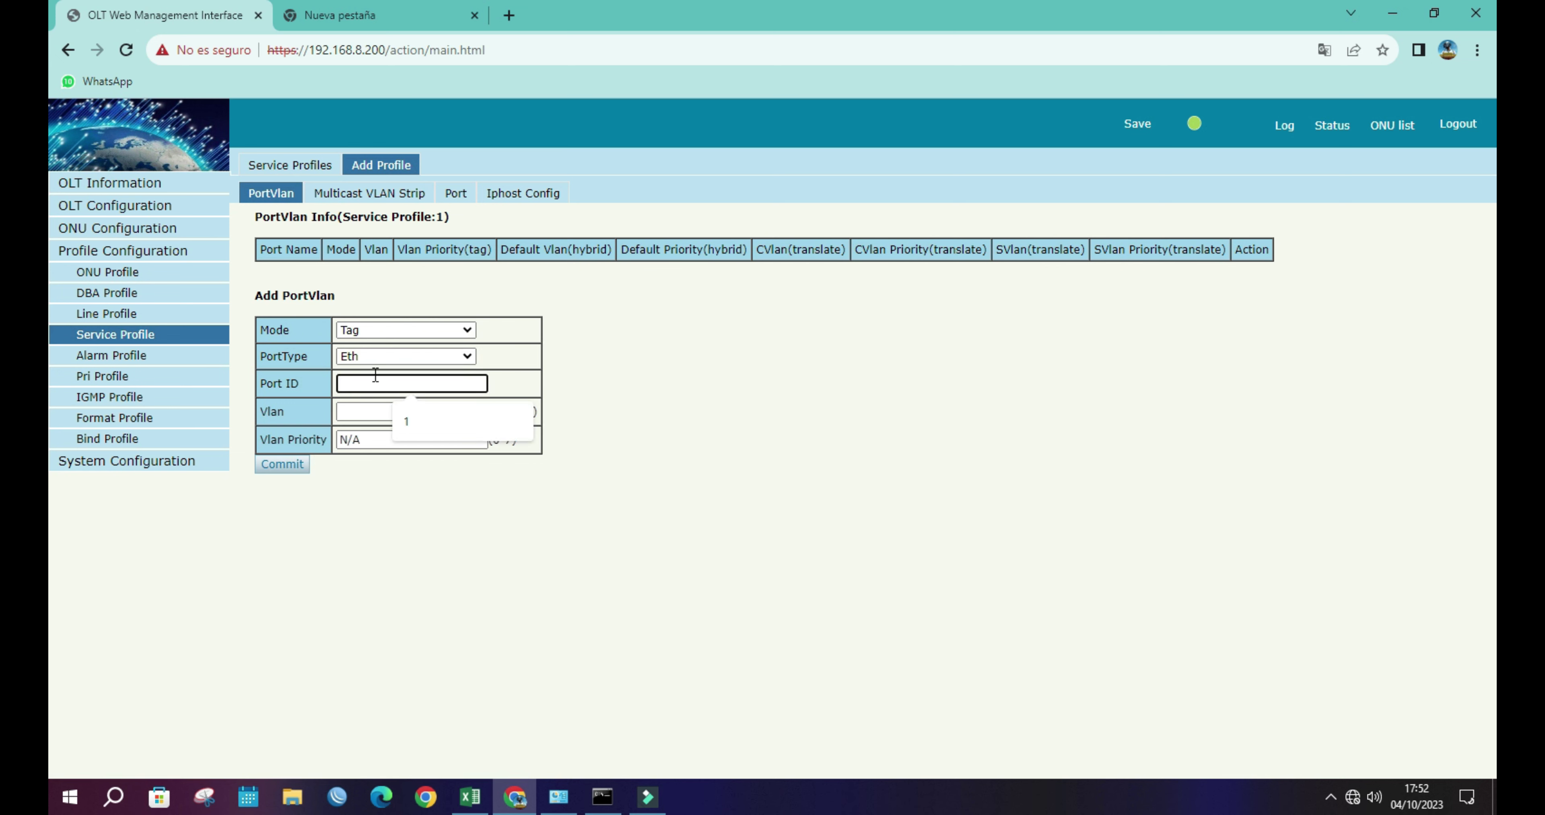
pyautogui.click(407, 421)
pyautogui.click(409, 415)
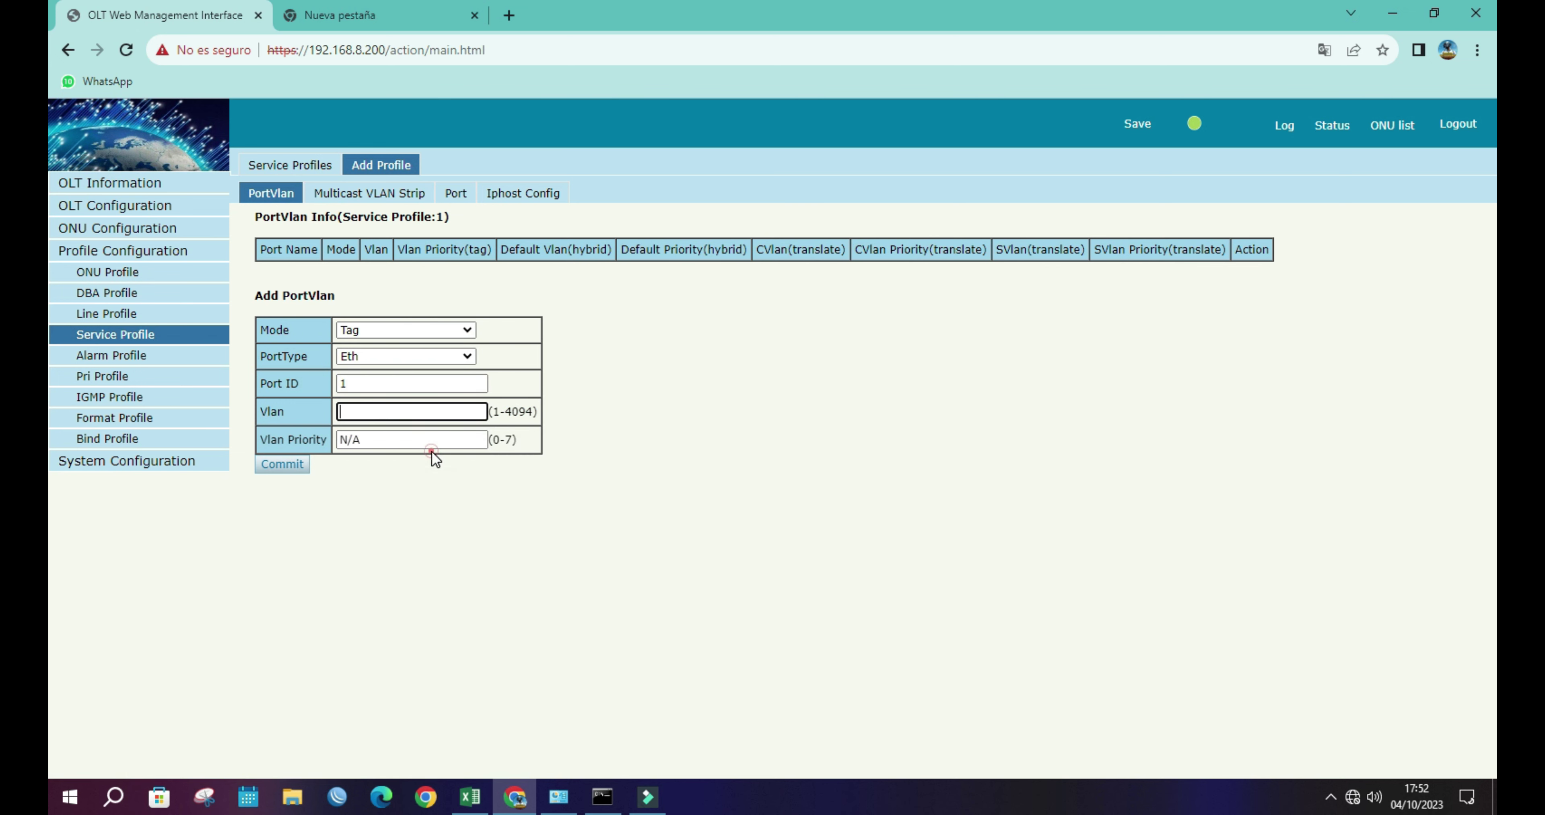
pyautogui.click(404, 417)
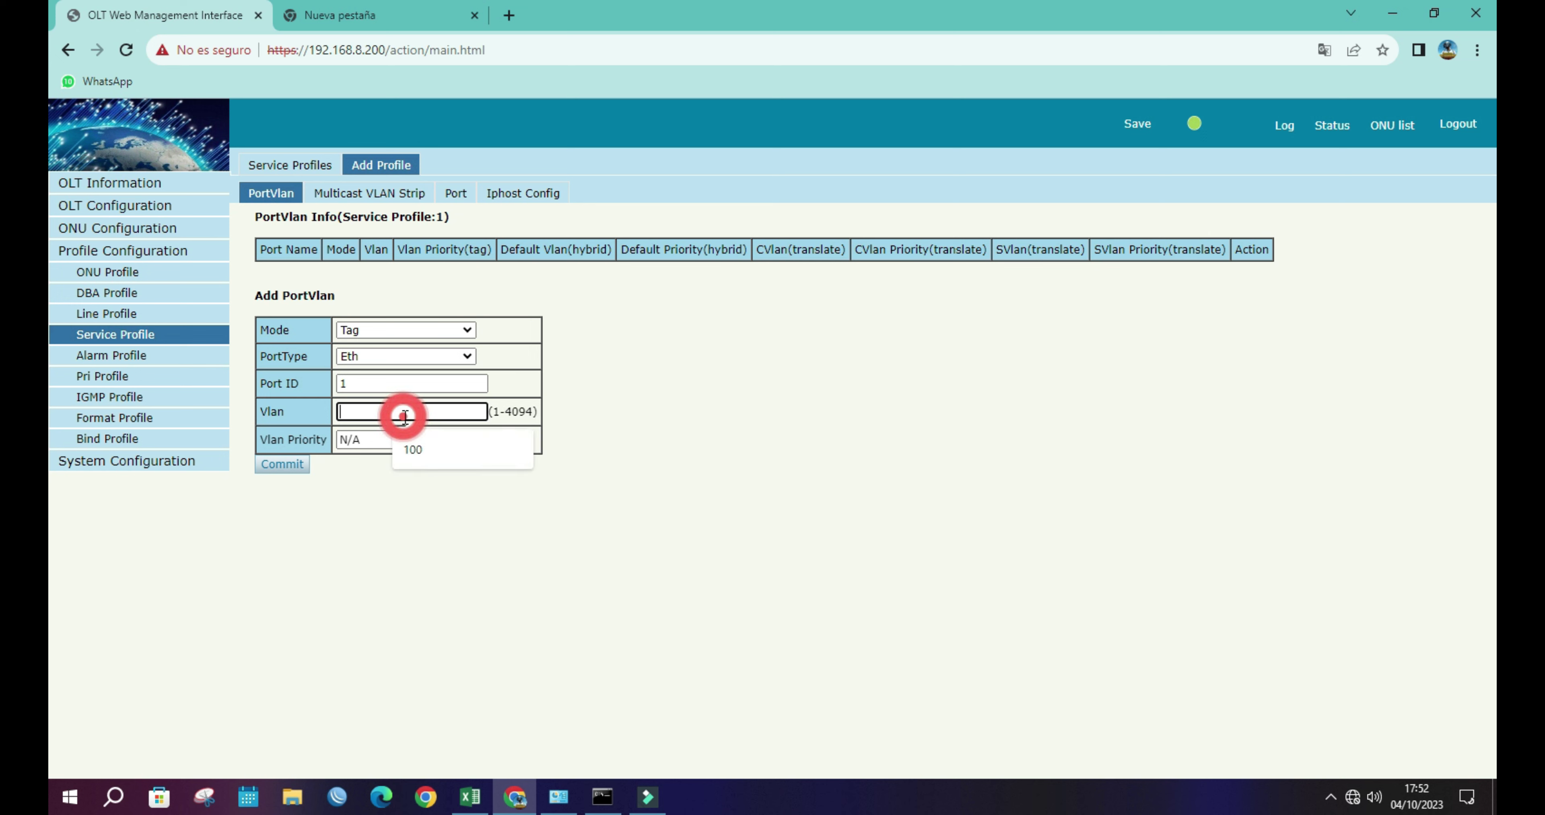
pyautogui.click(444, 451)
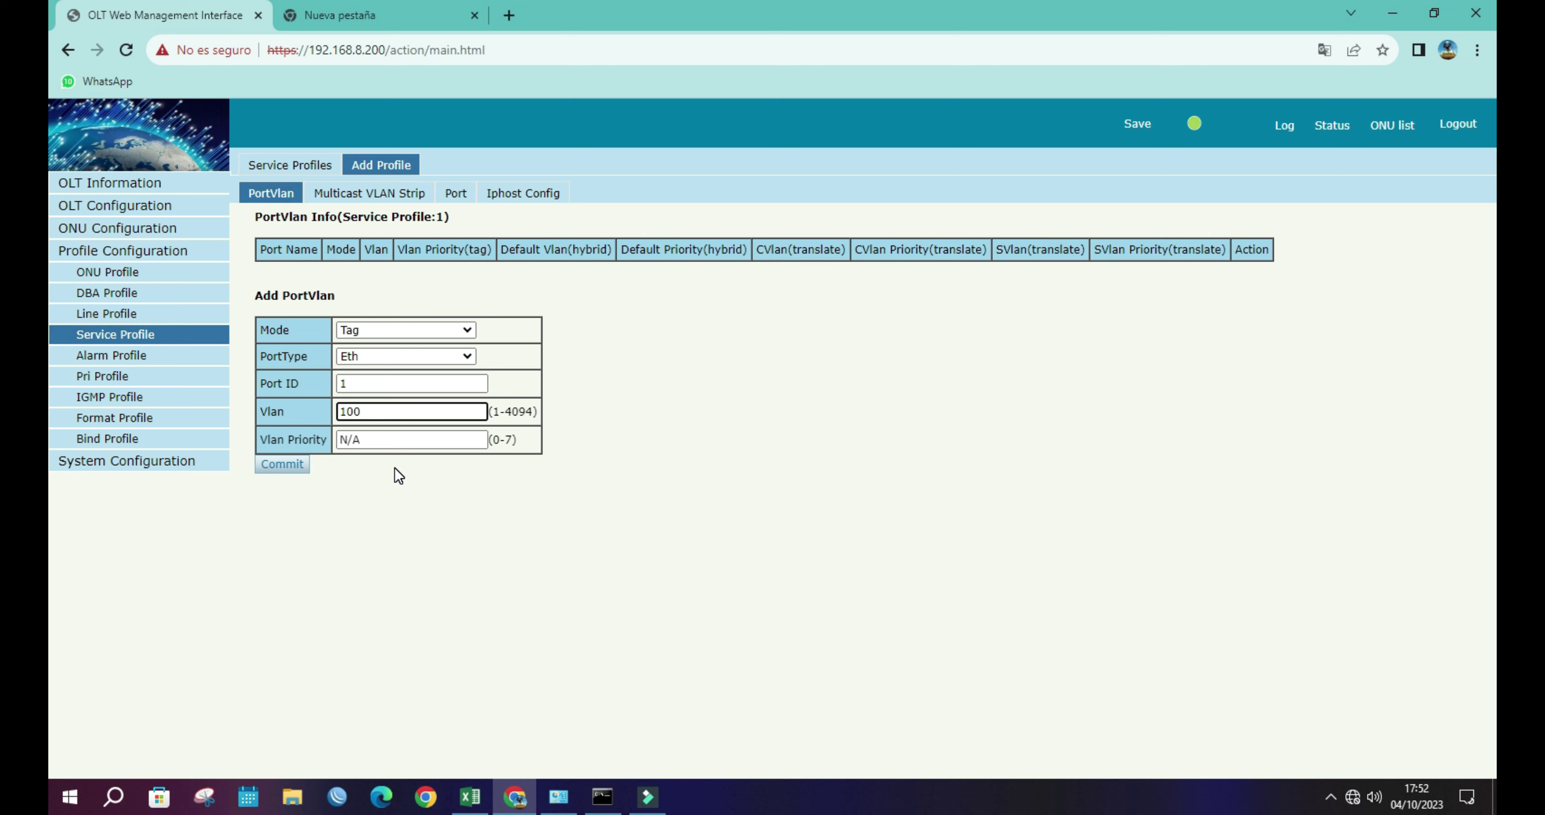
pyautogui.click(298, 466)
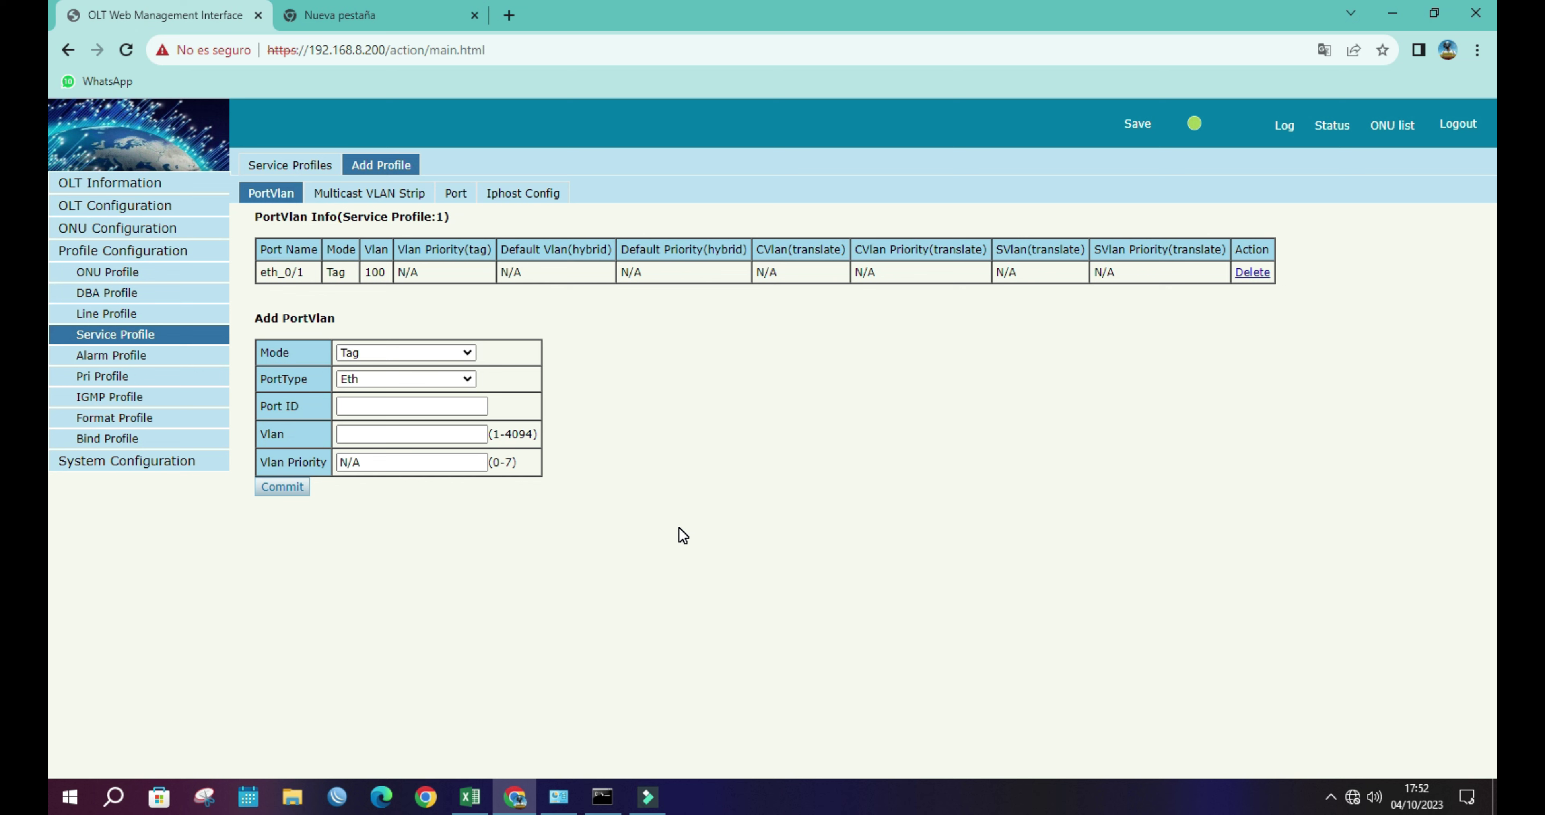
pyautogui.click(129, 357)
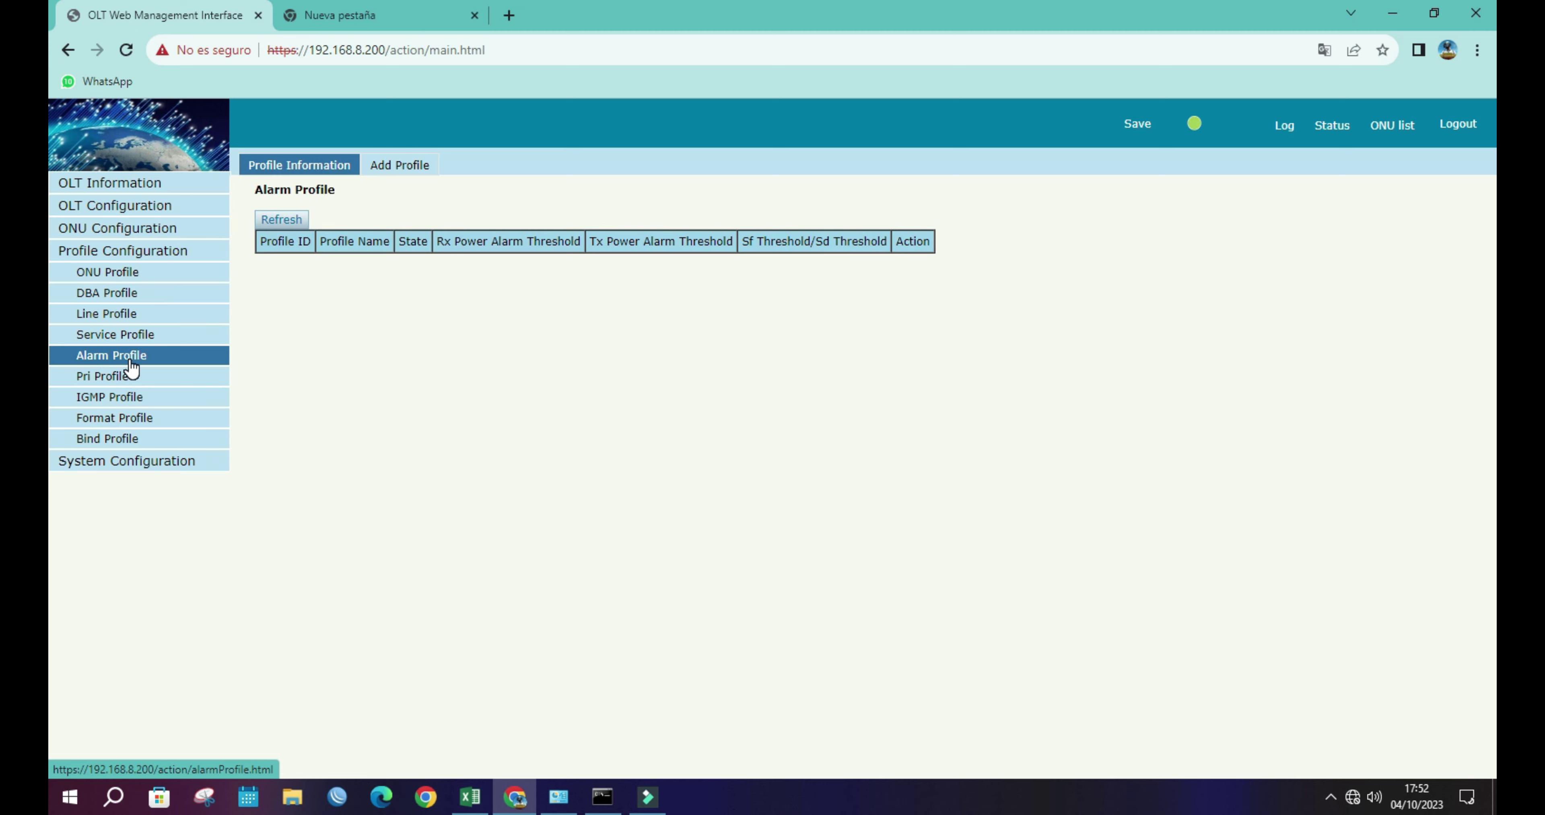
# - Start a new alarm profile named alarm_profile_1_TMP with Rx Low Power at -28
pyautogui.click(402, 172)
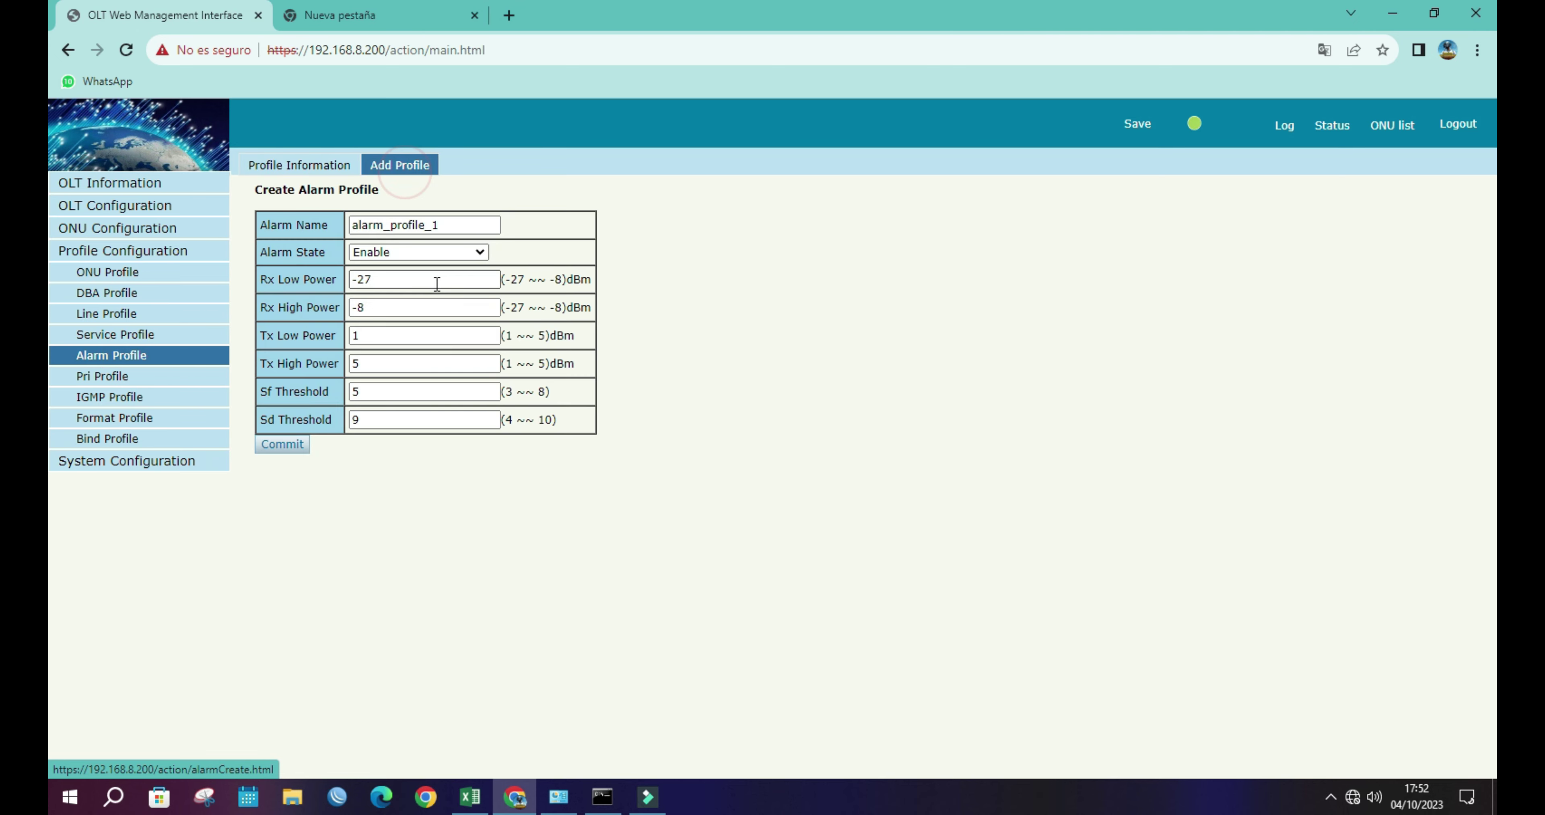
pyautogui.click(409, 284)
pyautogui.press('BackSpace')
pyautogui.write('8')
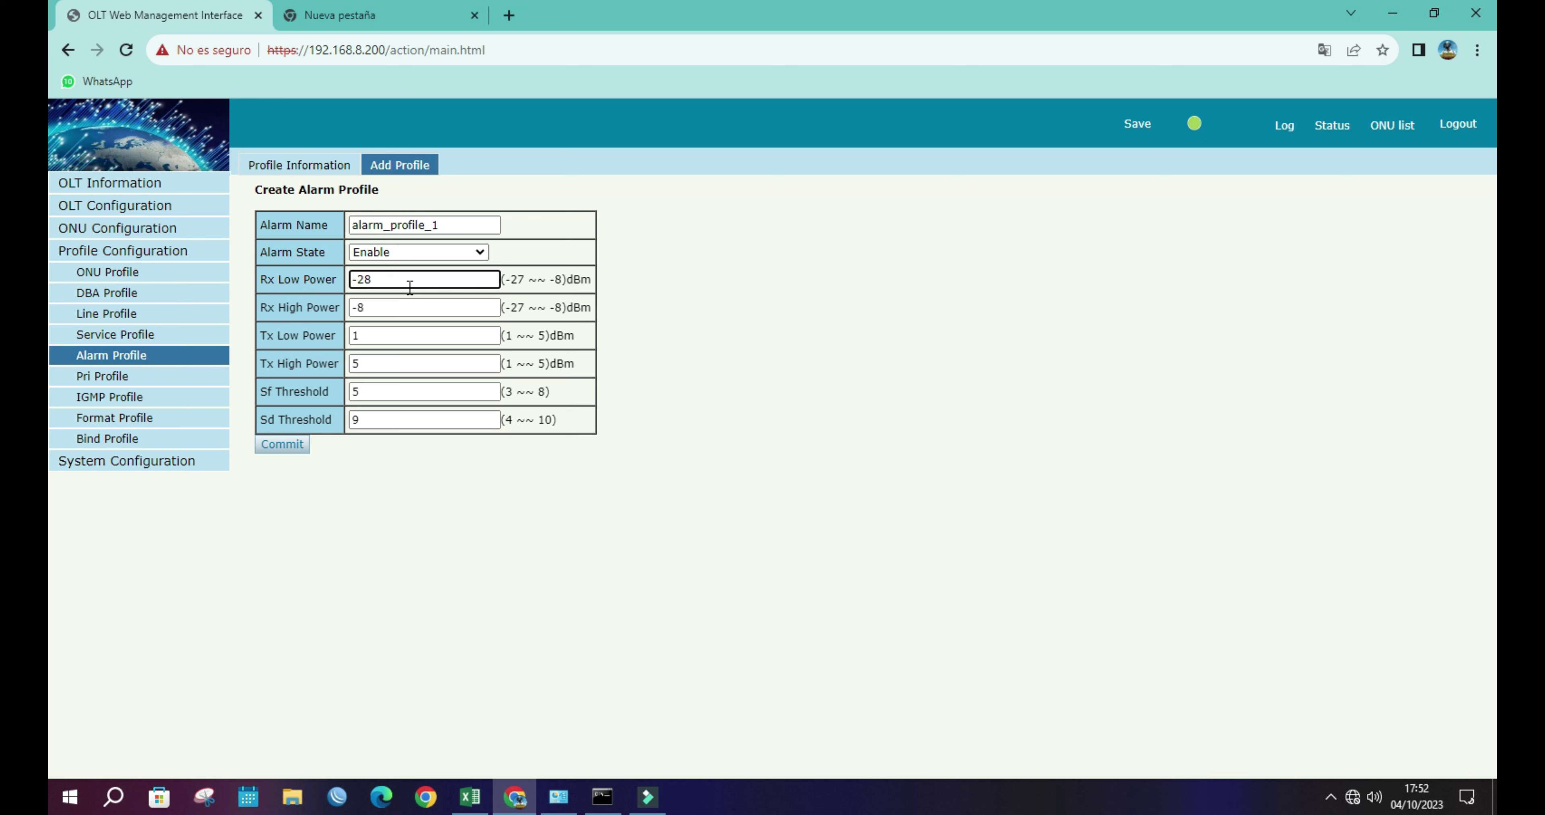
pyautogui.click(454, 223)
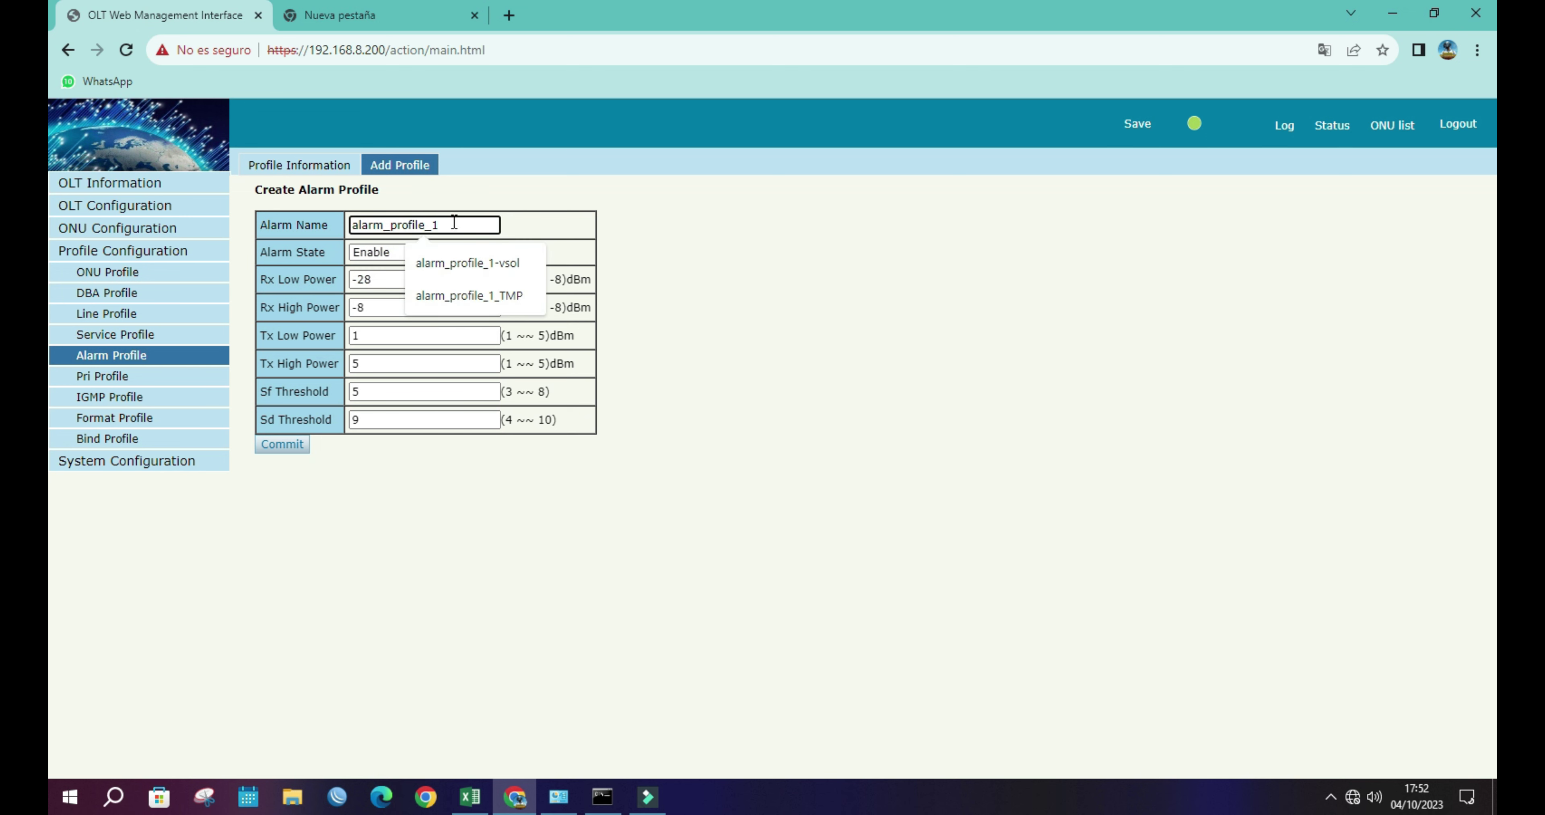
pyautogui.click(489, 295)
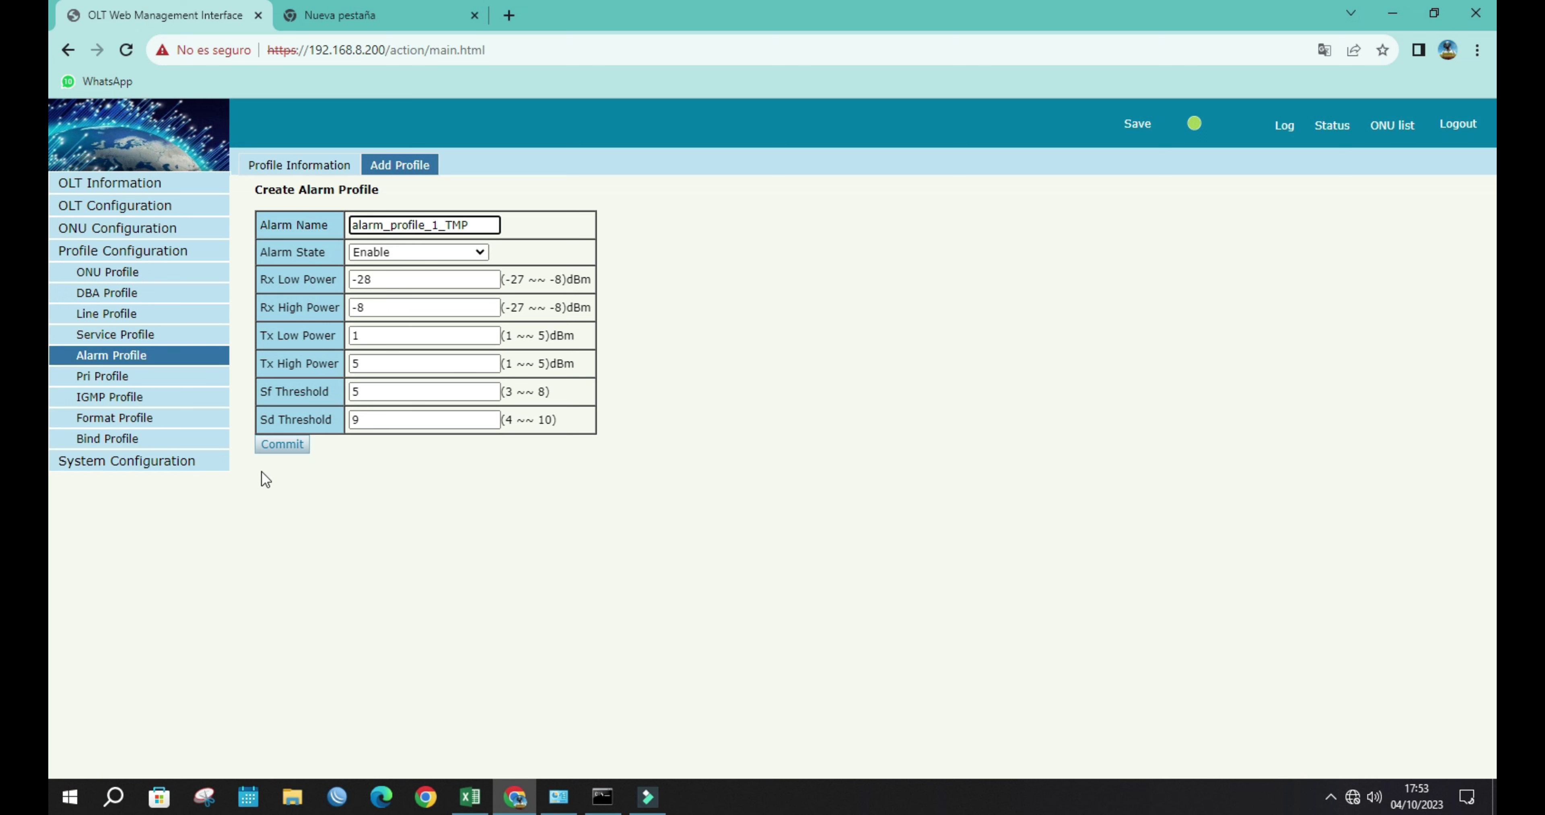
# - Change the Rx Low Power threshold to -26 dBm and commit the alarm profile
pyautogui.click(282, 446)
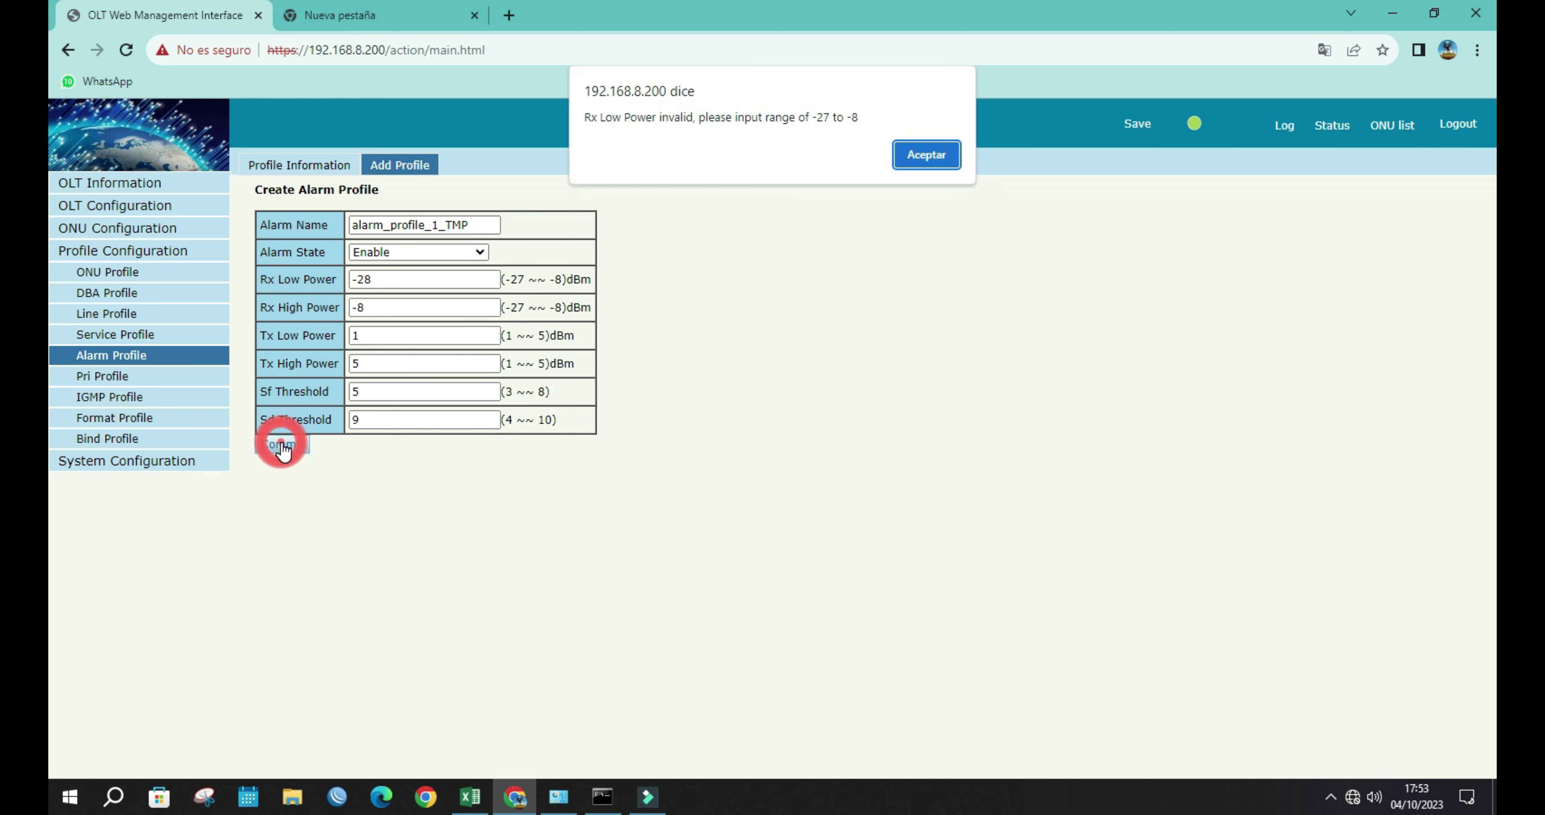
pyautogui.click(907, 159)
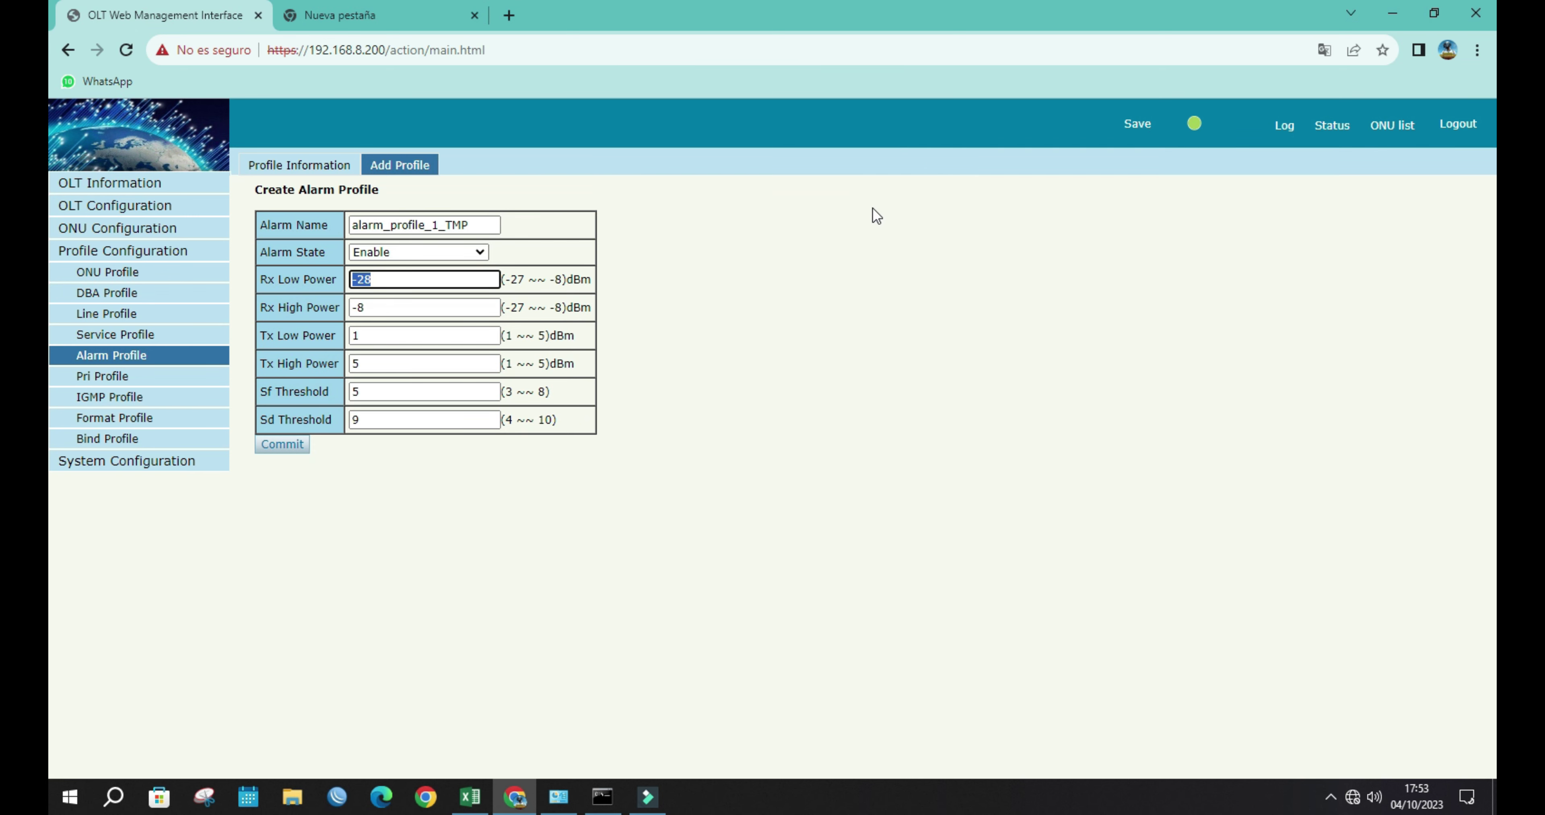
pyautogui.click(390, 280)
pyautogui.press('BackSpace')
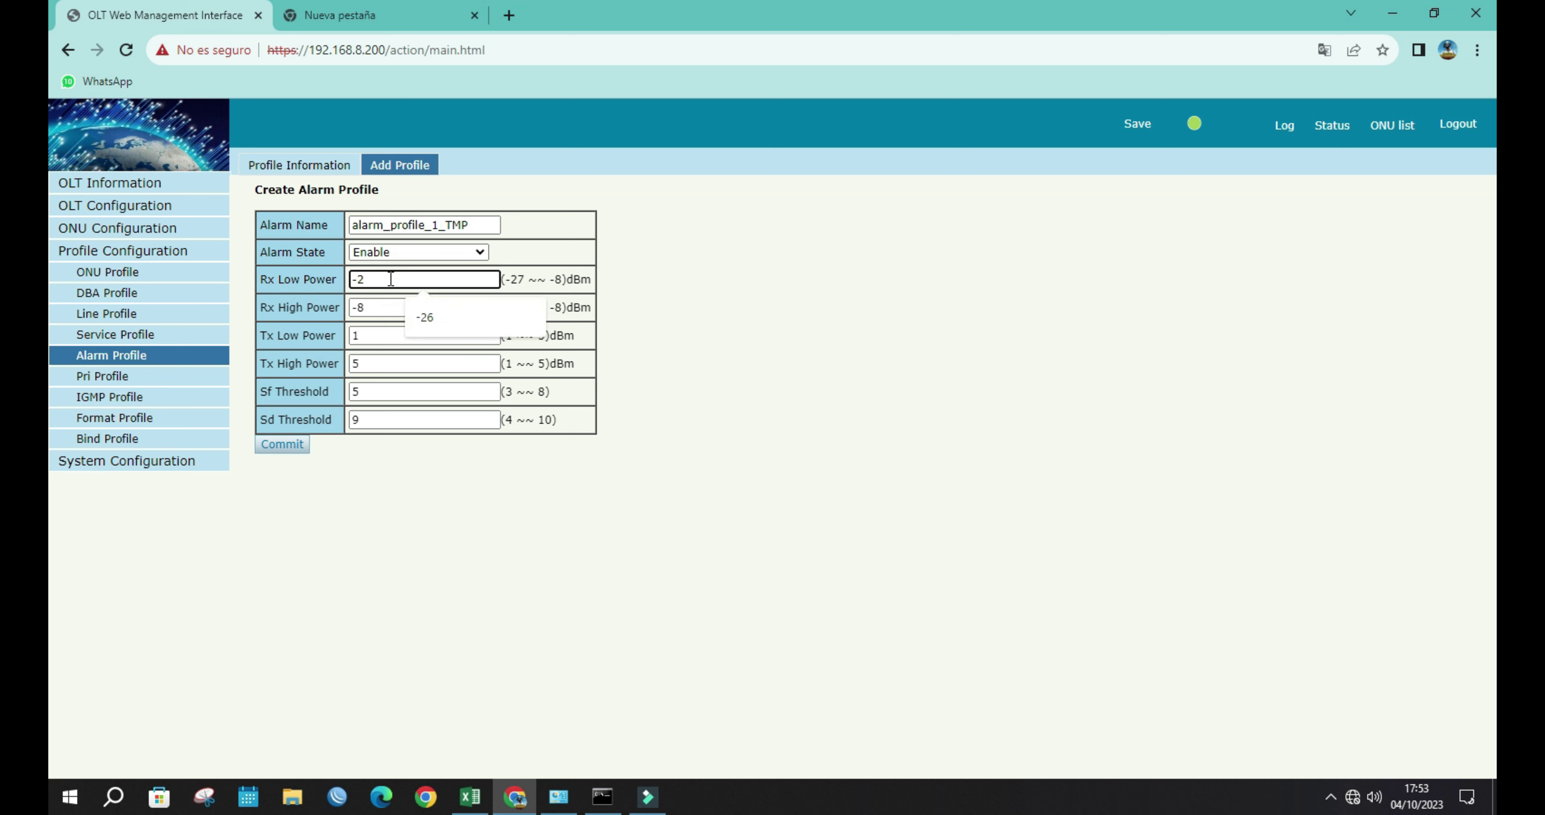
pyautogui.write('6')
pyautogui.click(282, 445)
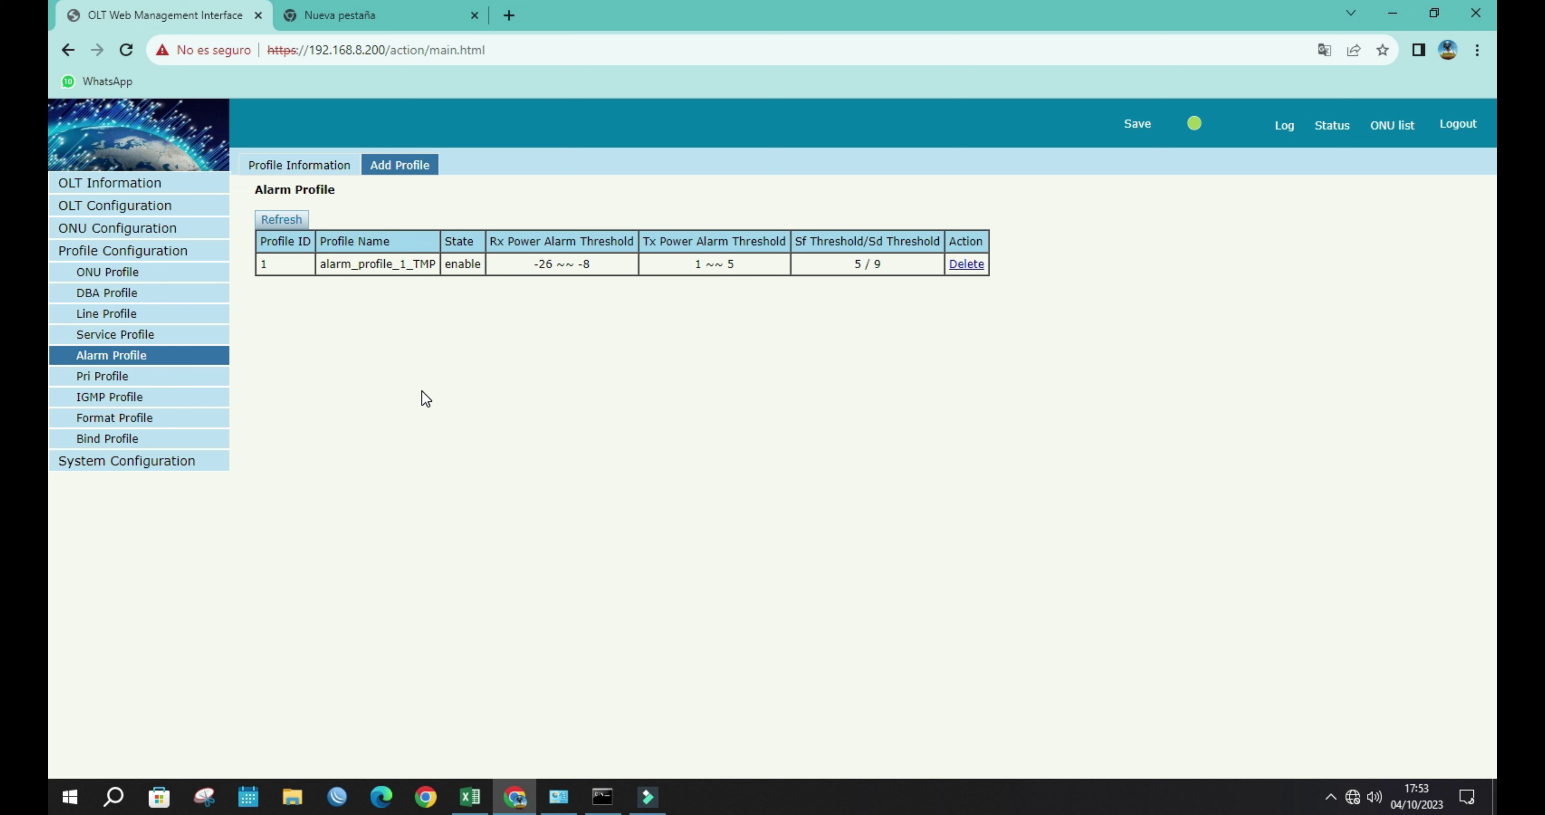
# - In ONU AutoLearn, set default ONU profile onu_profile_1_TMP and enable Plug and Play
pyautogui.click(163, 229)
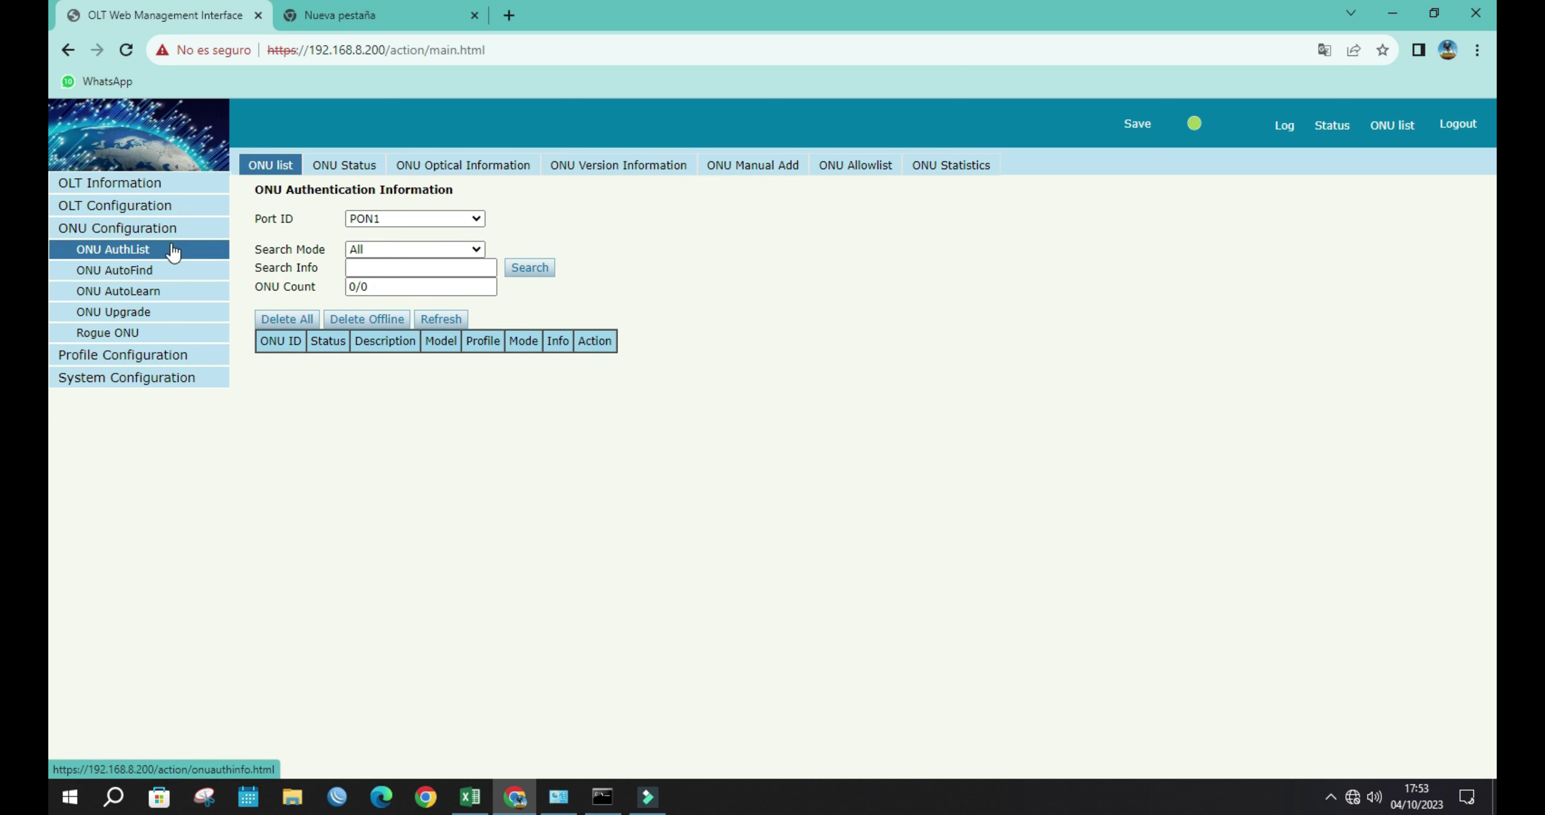
pyautogui.click(158, 292)
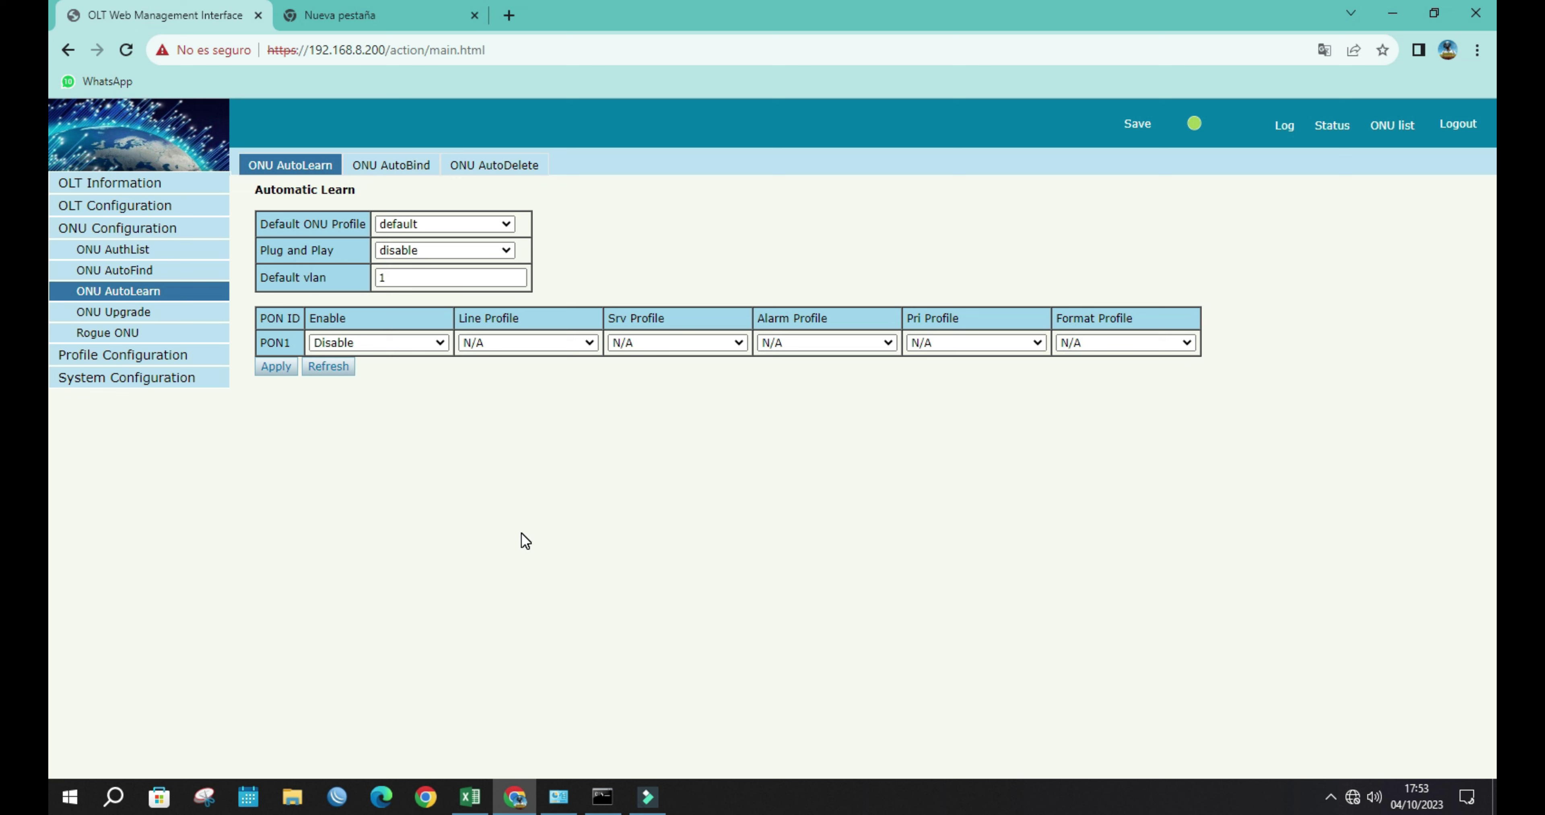
pyautogui.click(492, 225)
pyautogui.click(486, 256)
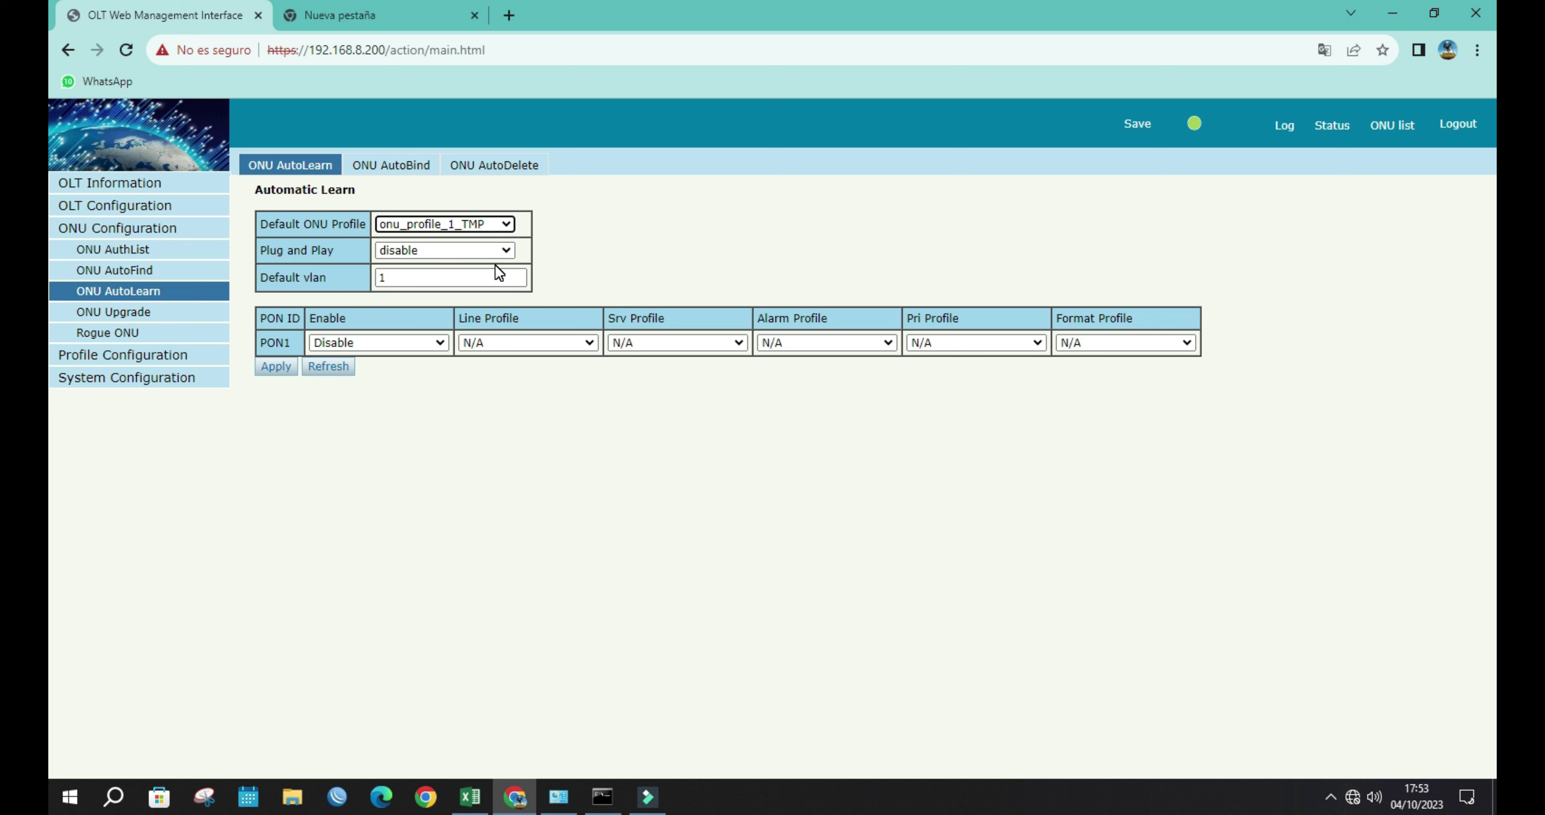
pyautogui.click(505, 250)
pyautogui.click(459, 277)
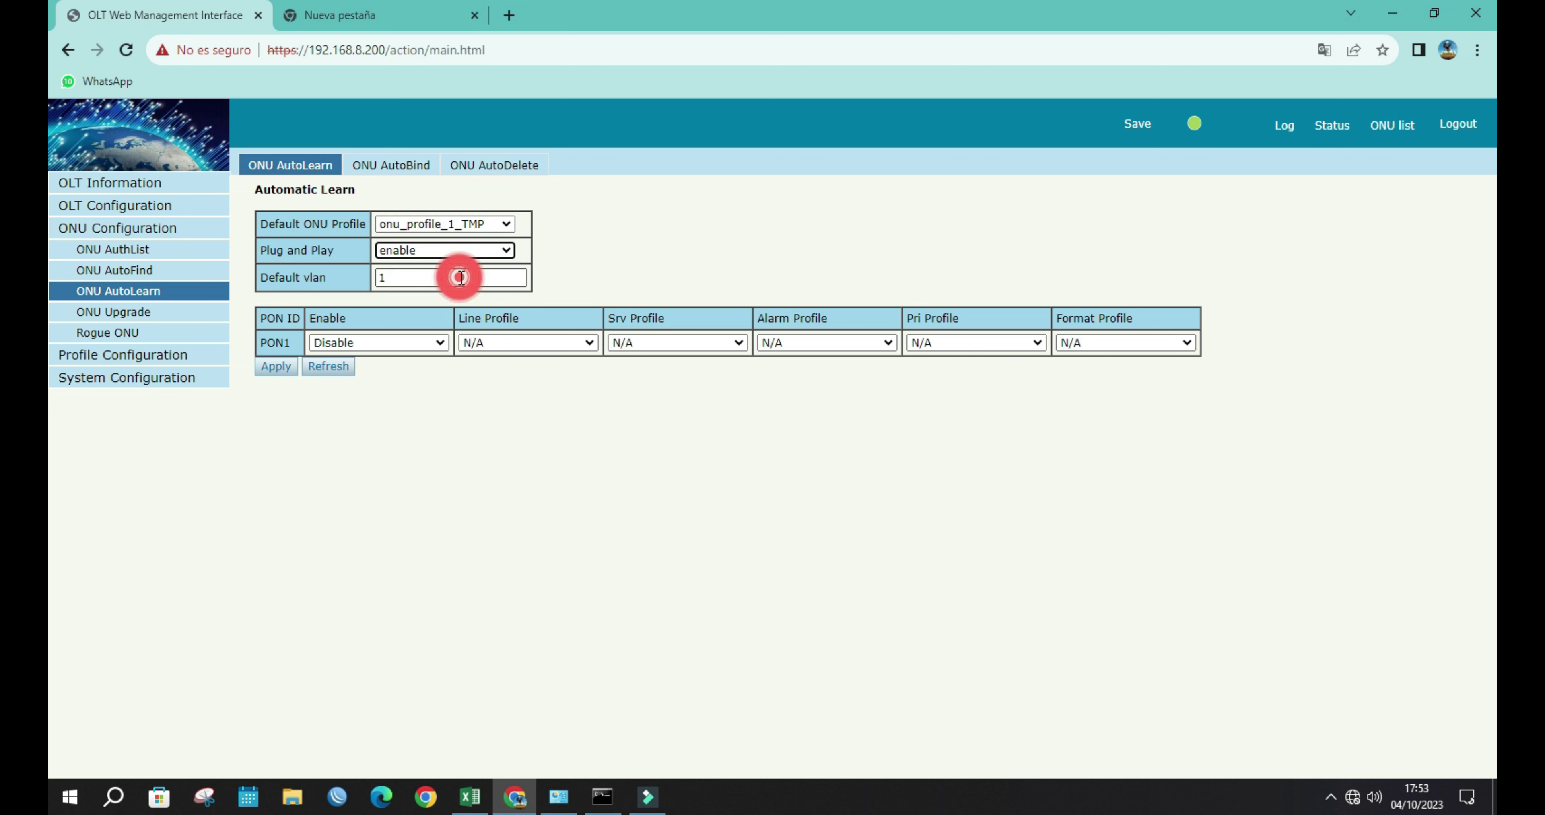
# - Enable PON1 auto-learn with line_1_TMP, srv_1_TMP, alarm_profile_1_TMP; priority and format N/A
pyautogui.click(410, 333)
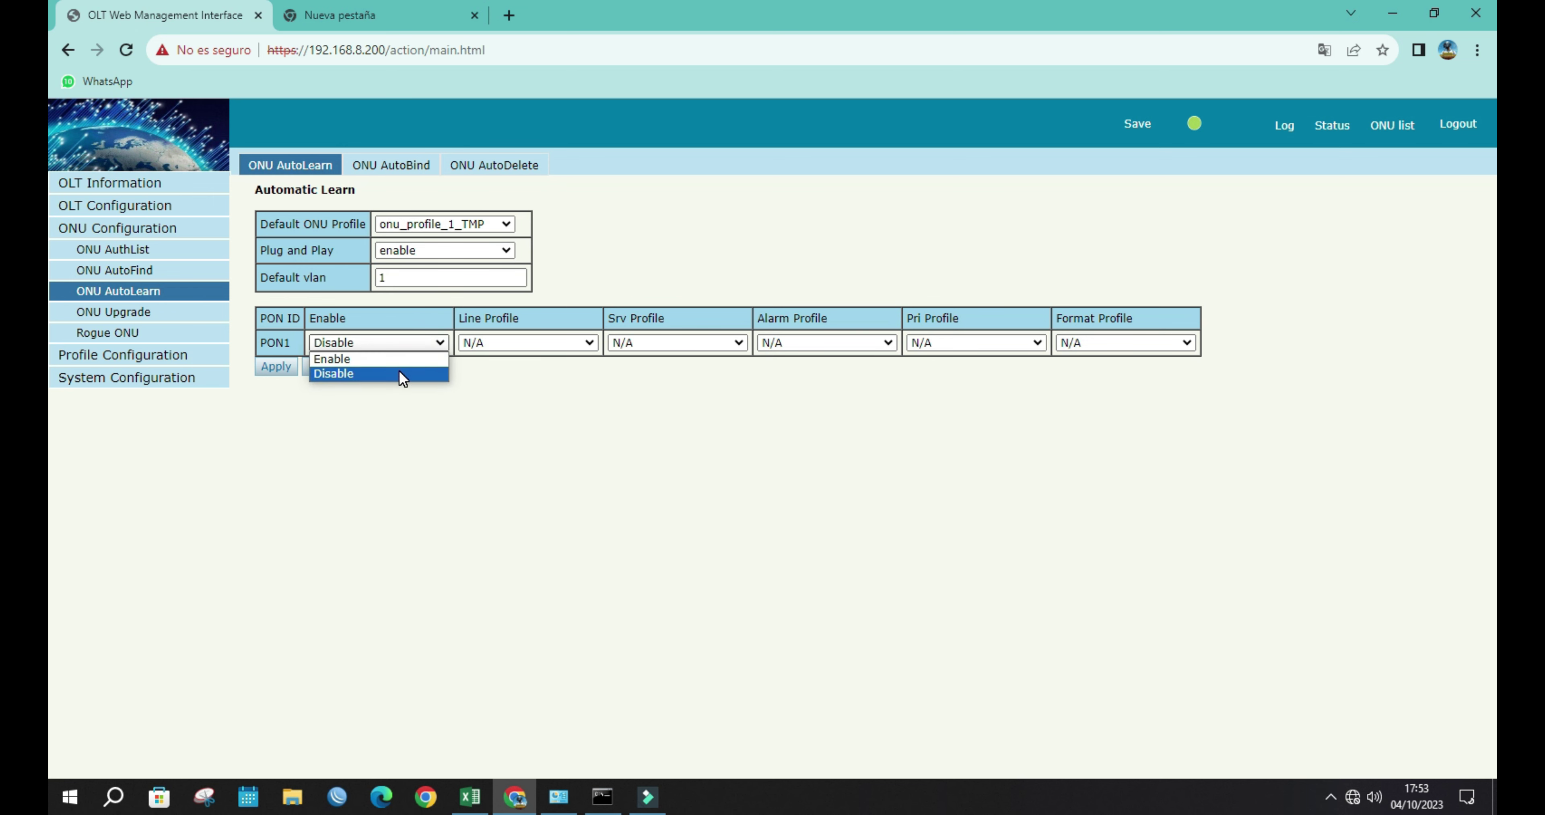
pyautogui.click(400, 359)
pyautogui.click(534, 342)
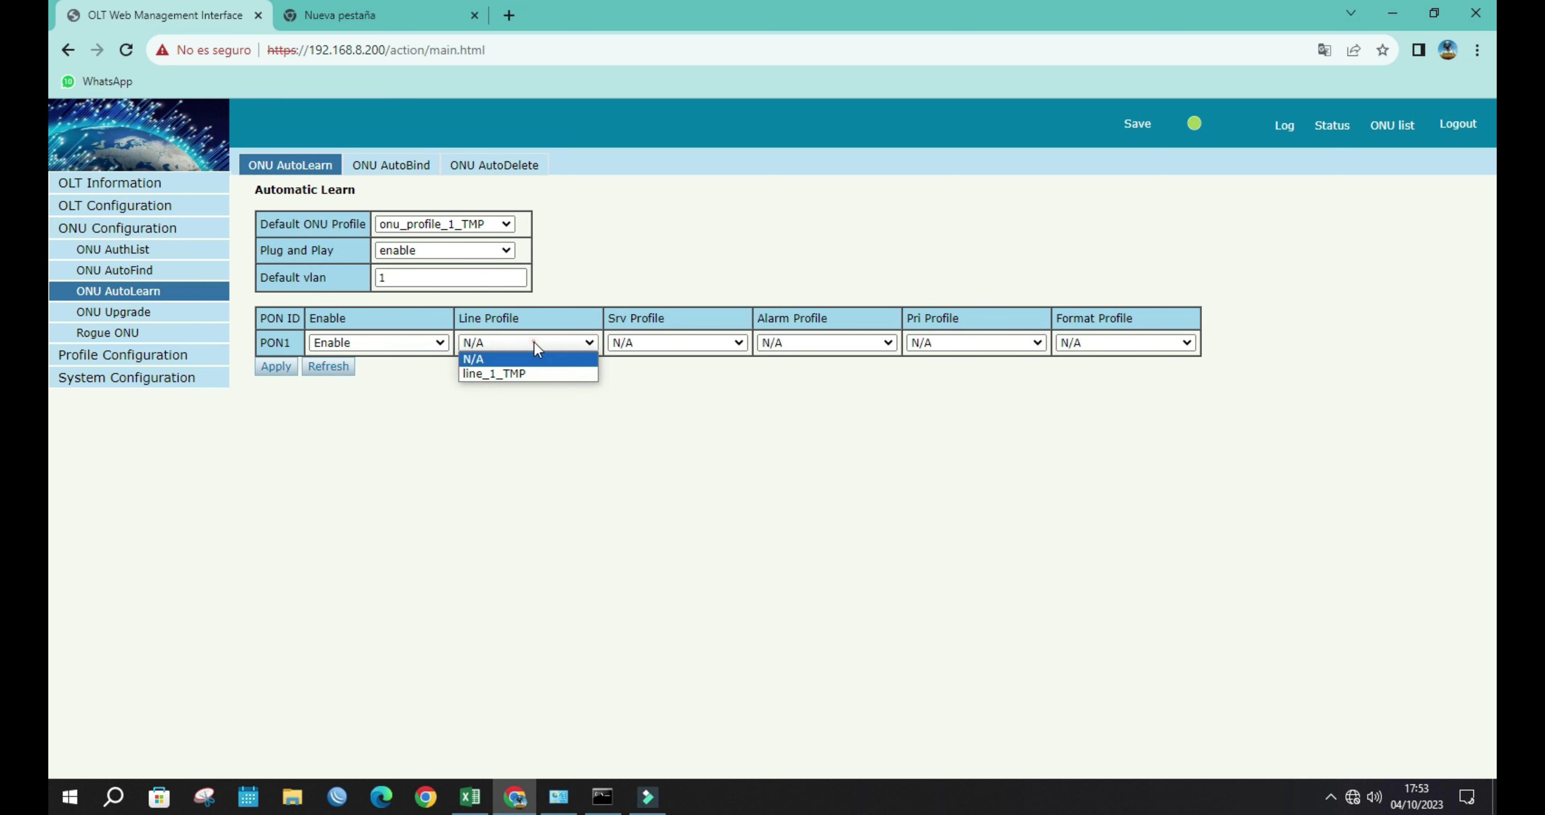
pyautogui.click(537, 371)
pyautogui.click(651, 345)
pyautogui.click(664, 362)
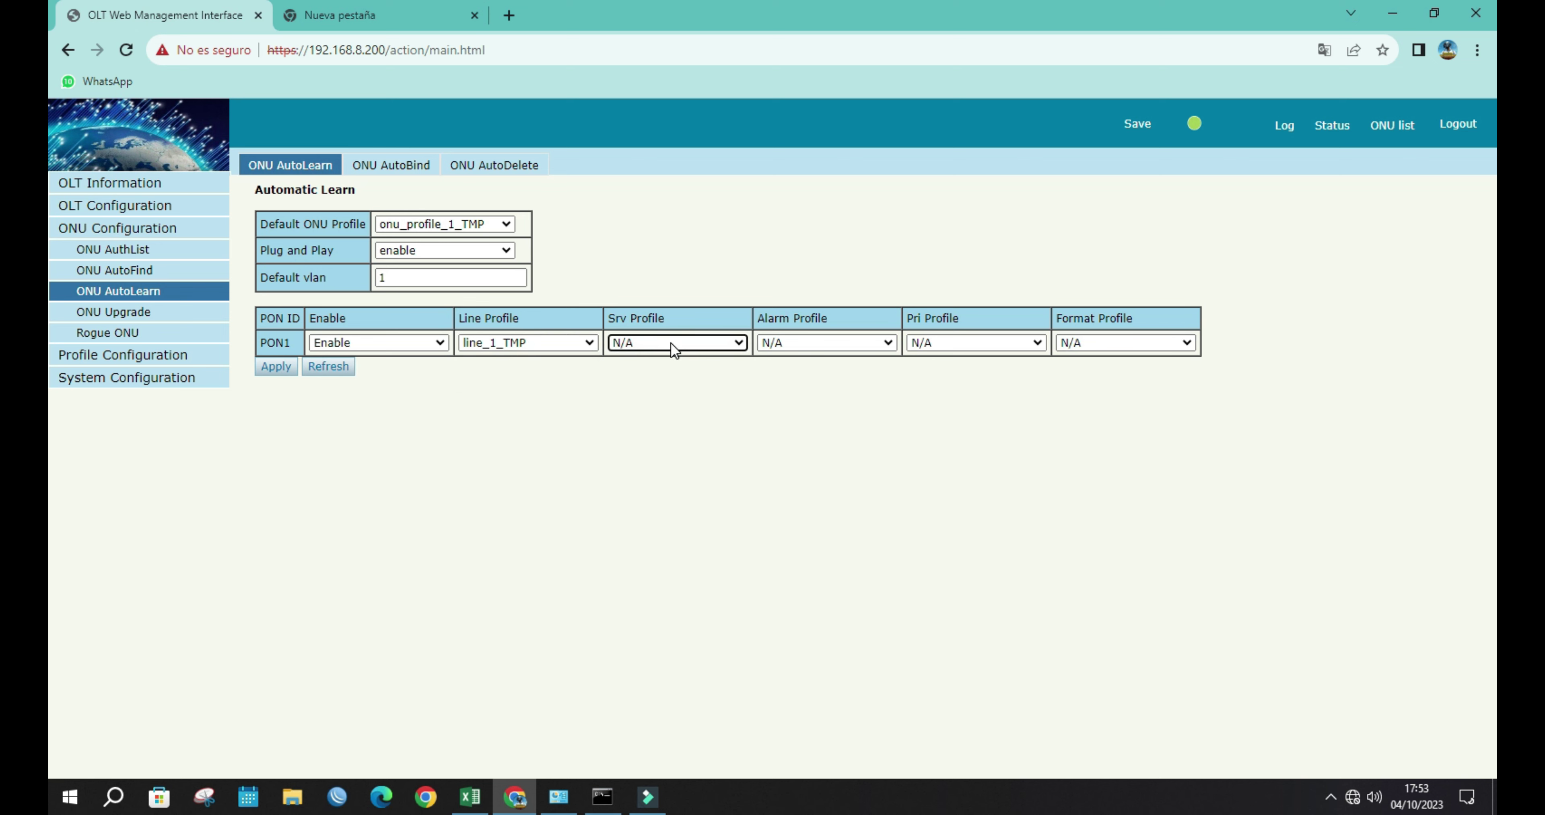
pyautogui.click(665, 341)
pyautogui.click(660, 373)
pyautogui.click(877, 342)
pyautogui.click(859, 373)
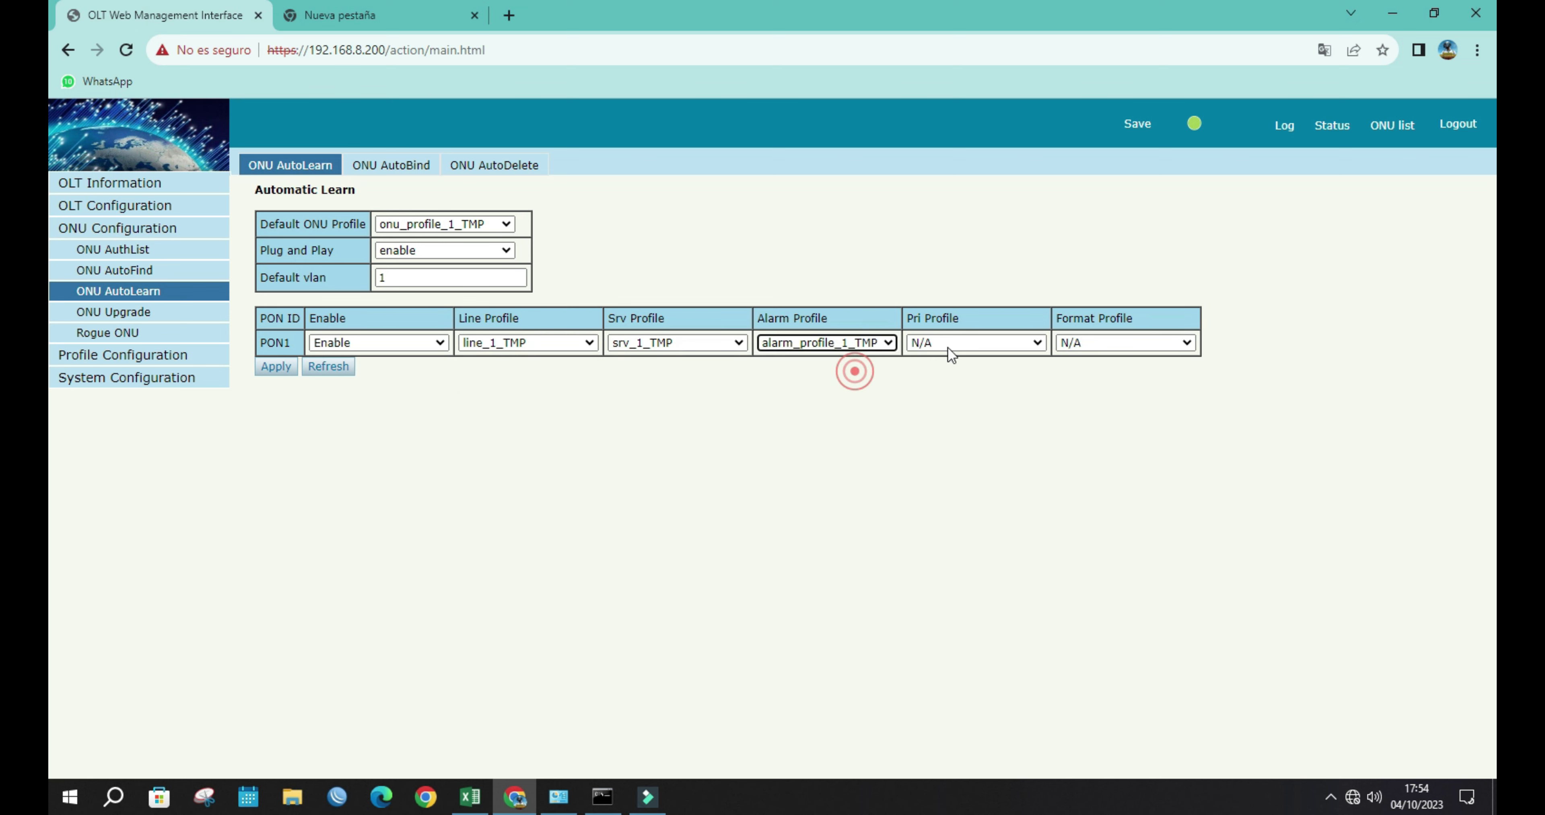
pyautogui.click(950, 341)
pyautogui.click(963, 359)
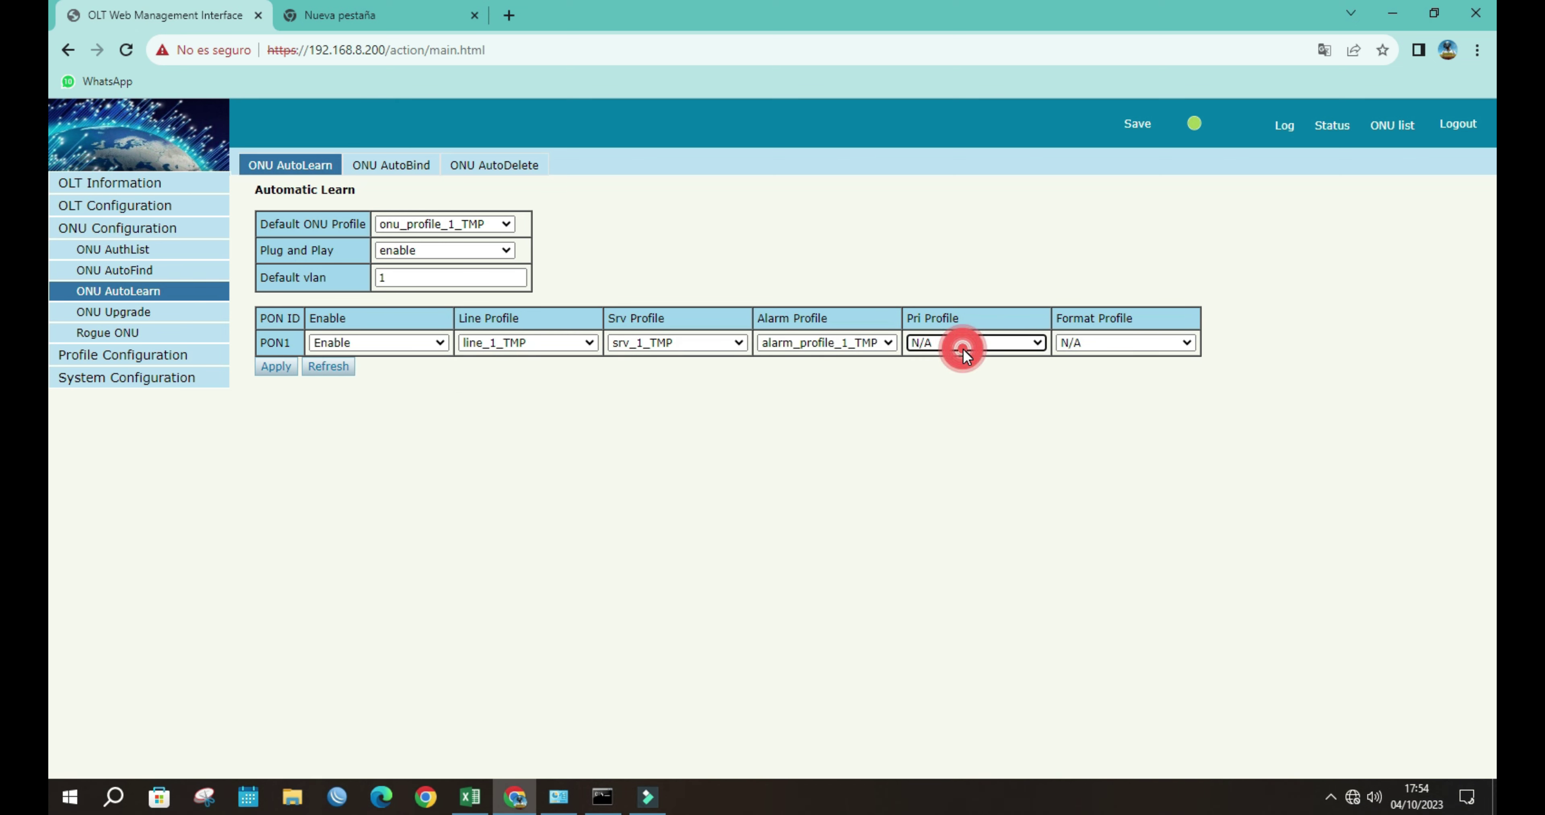
pyautogui.click(1070, 345)
pyautogui.click(1073, 347)
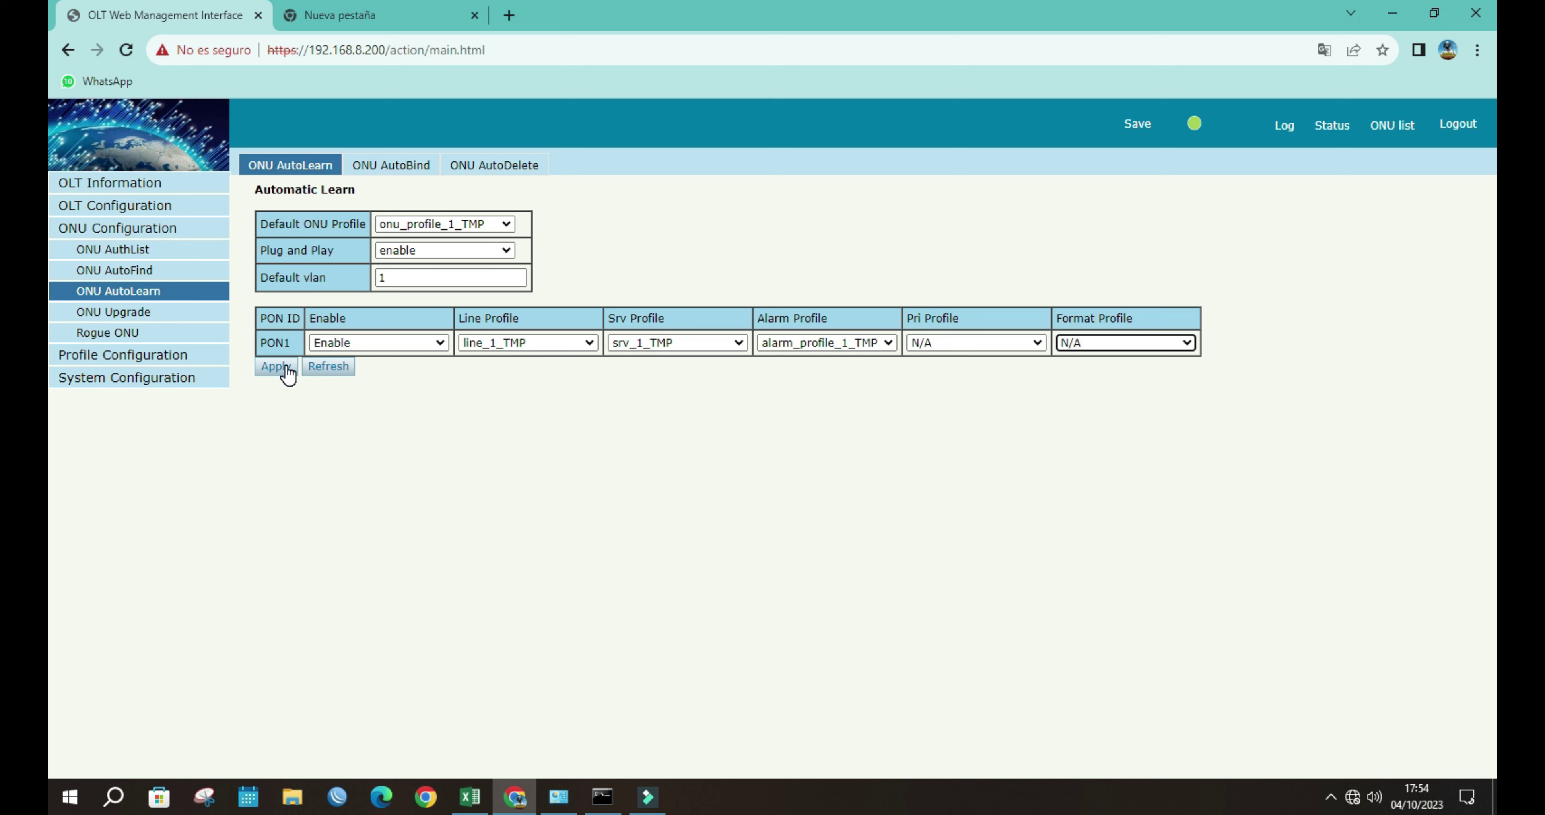
# - Apply the PON1 auto-learn settings and confirm the ONU-offline warning
pyautogui.click(288, 374)
pyautogui.click(859, 175)
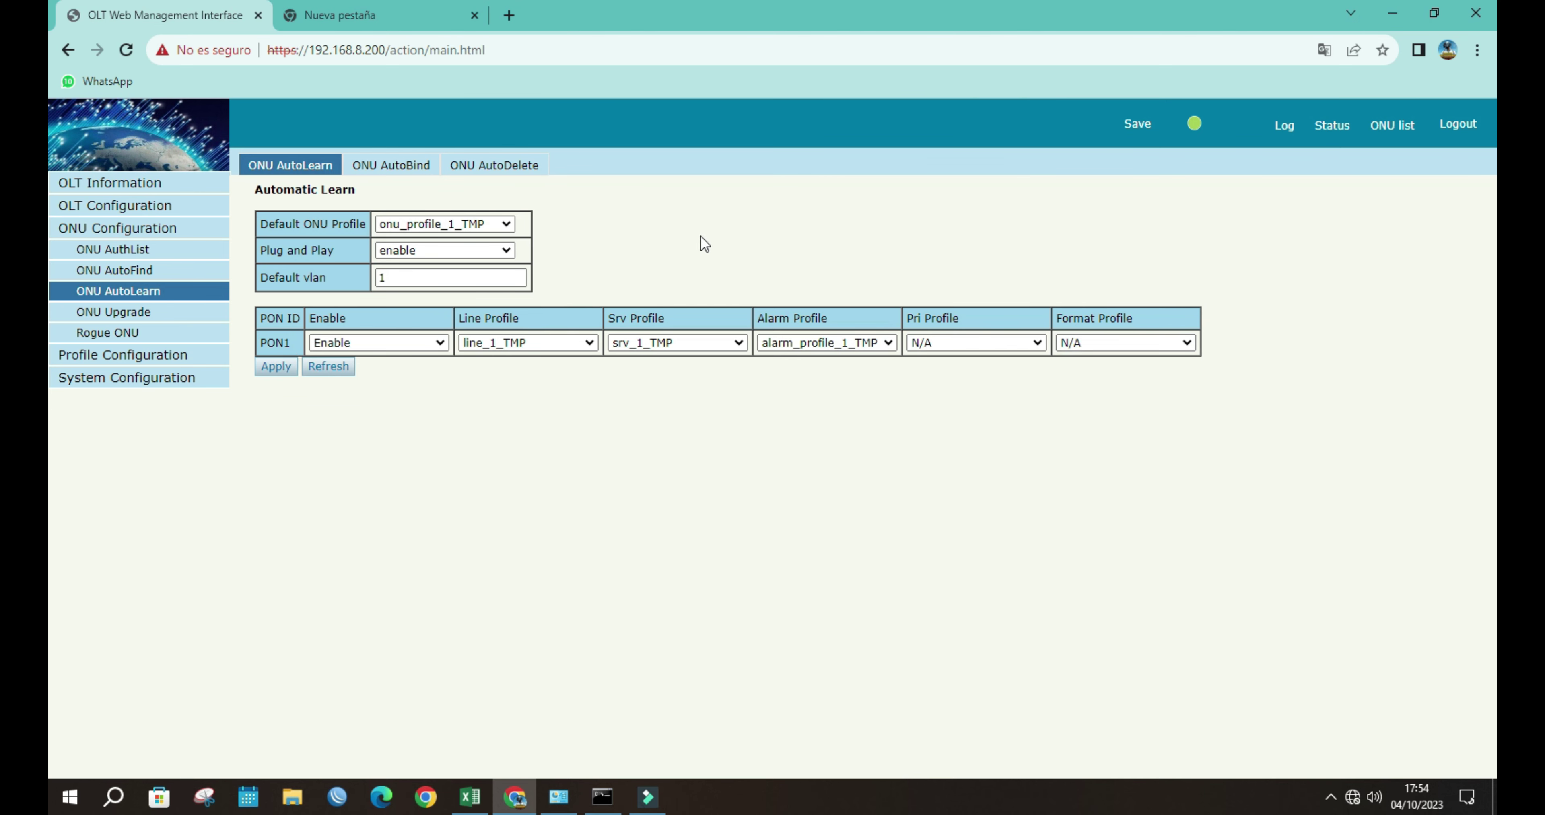
pyautogui.click(275, 366)
pyautogui.click(851, 174)
# - Go to System Configuration's Device Management Firmware Upgrade page showing firmware V1.0.7
pyautogui.click(152, 356)
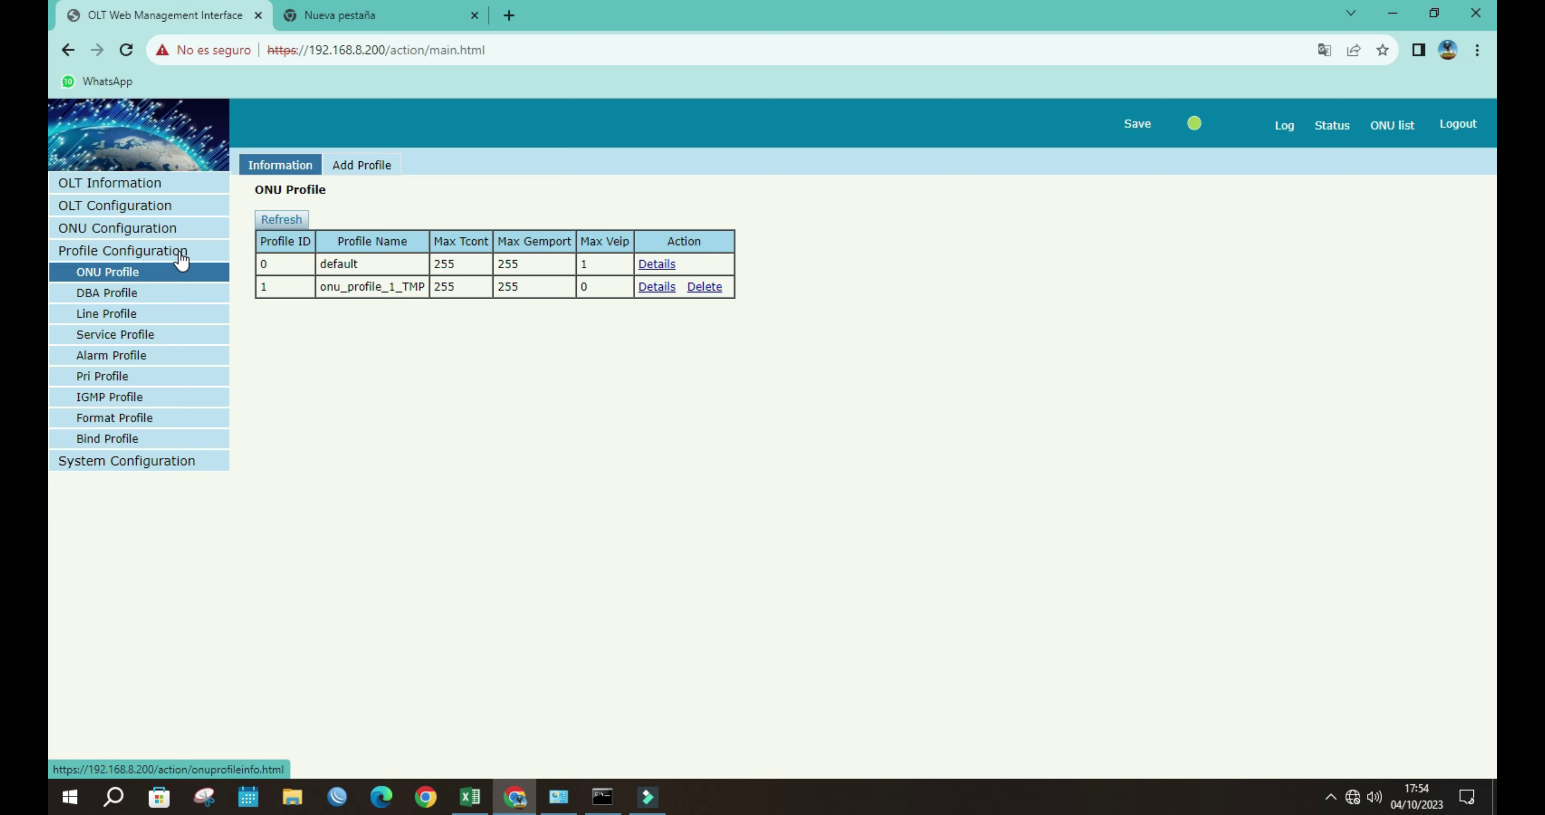
pyautogui.click(126, 460)
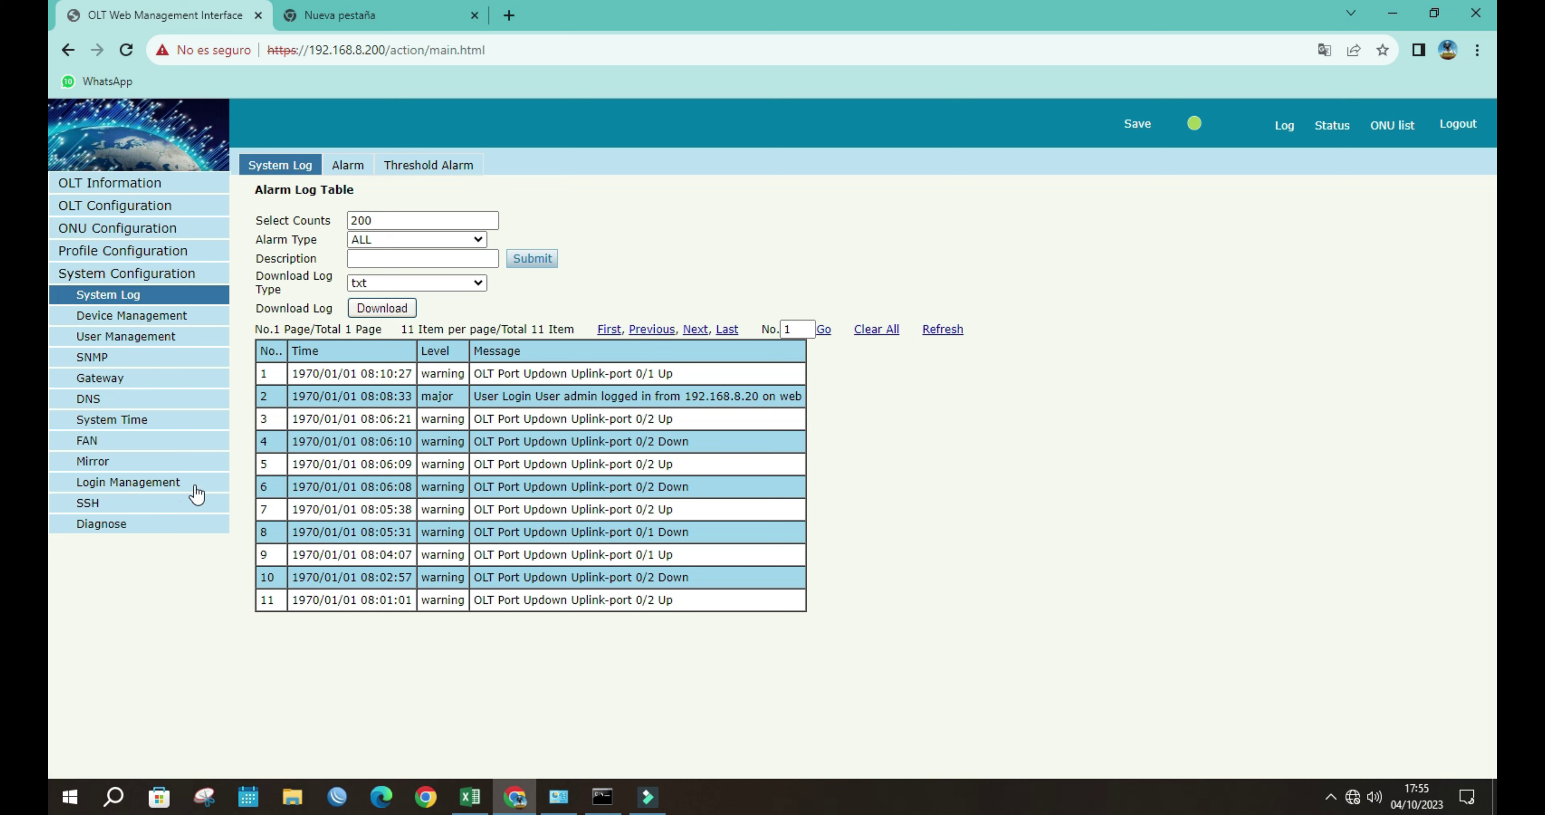
pyautogui.click(165, 318)
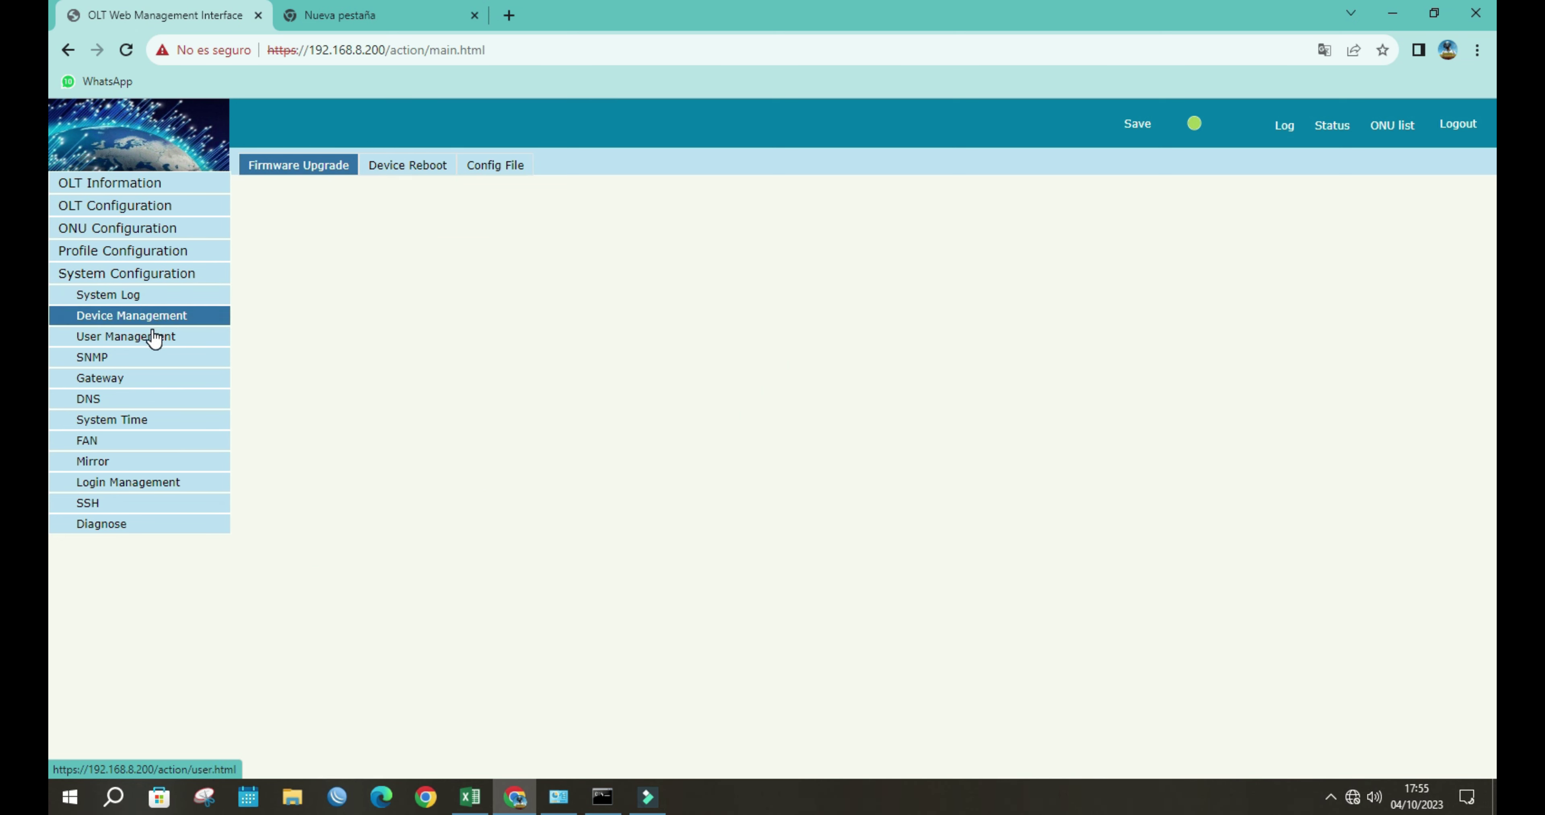
pyautogui.click(153, 335)
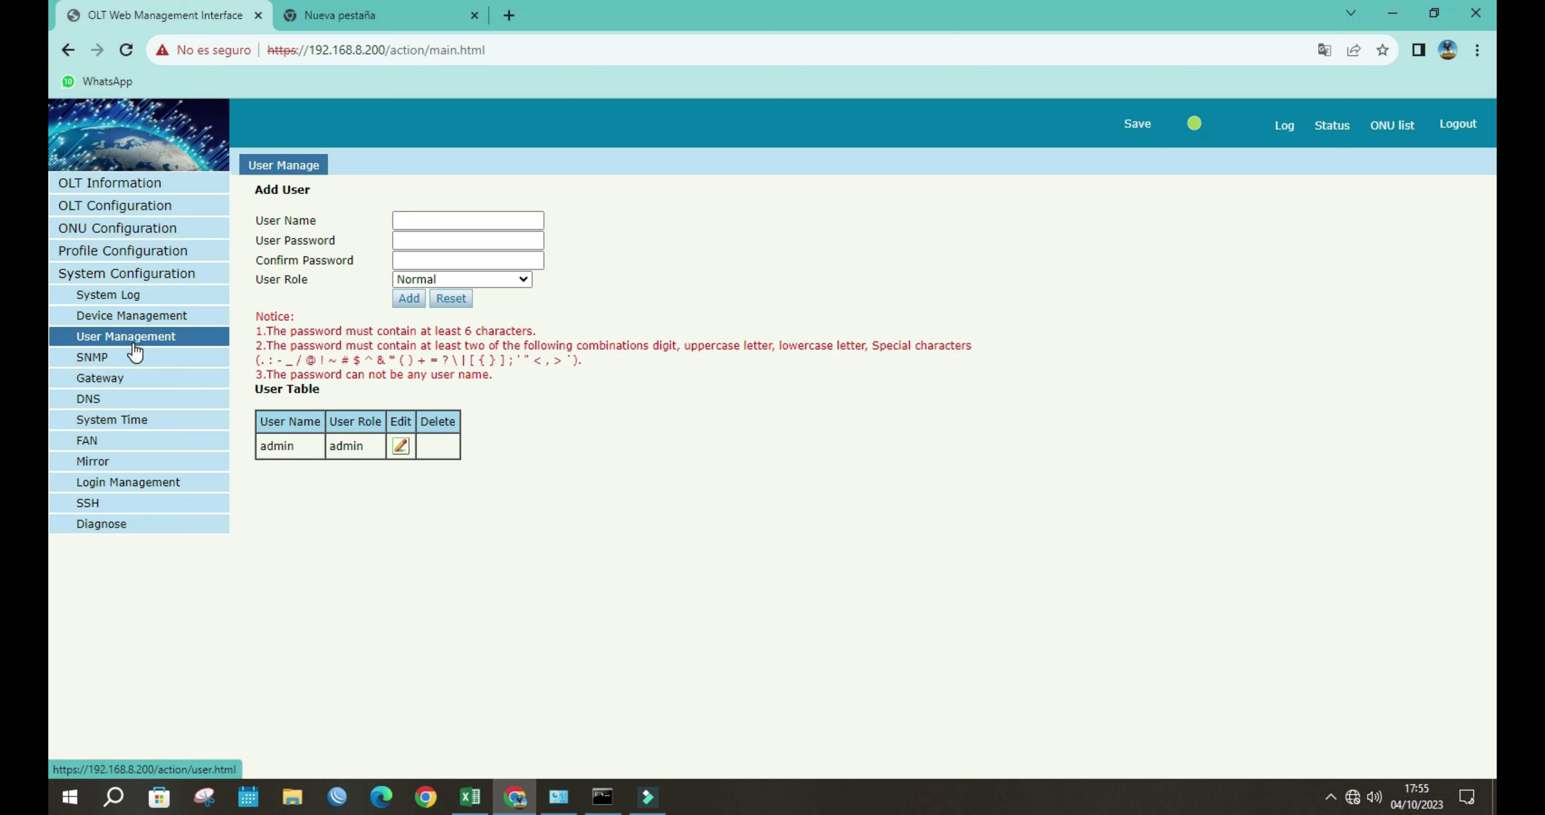
pyautogui.click(170, 318)
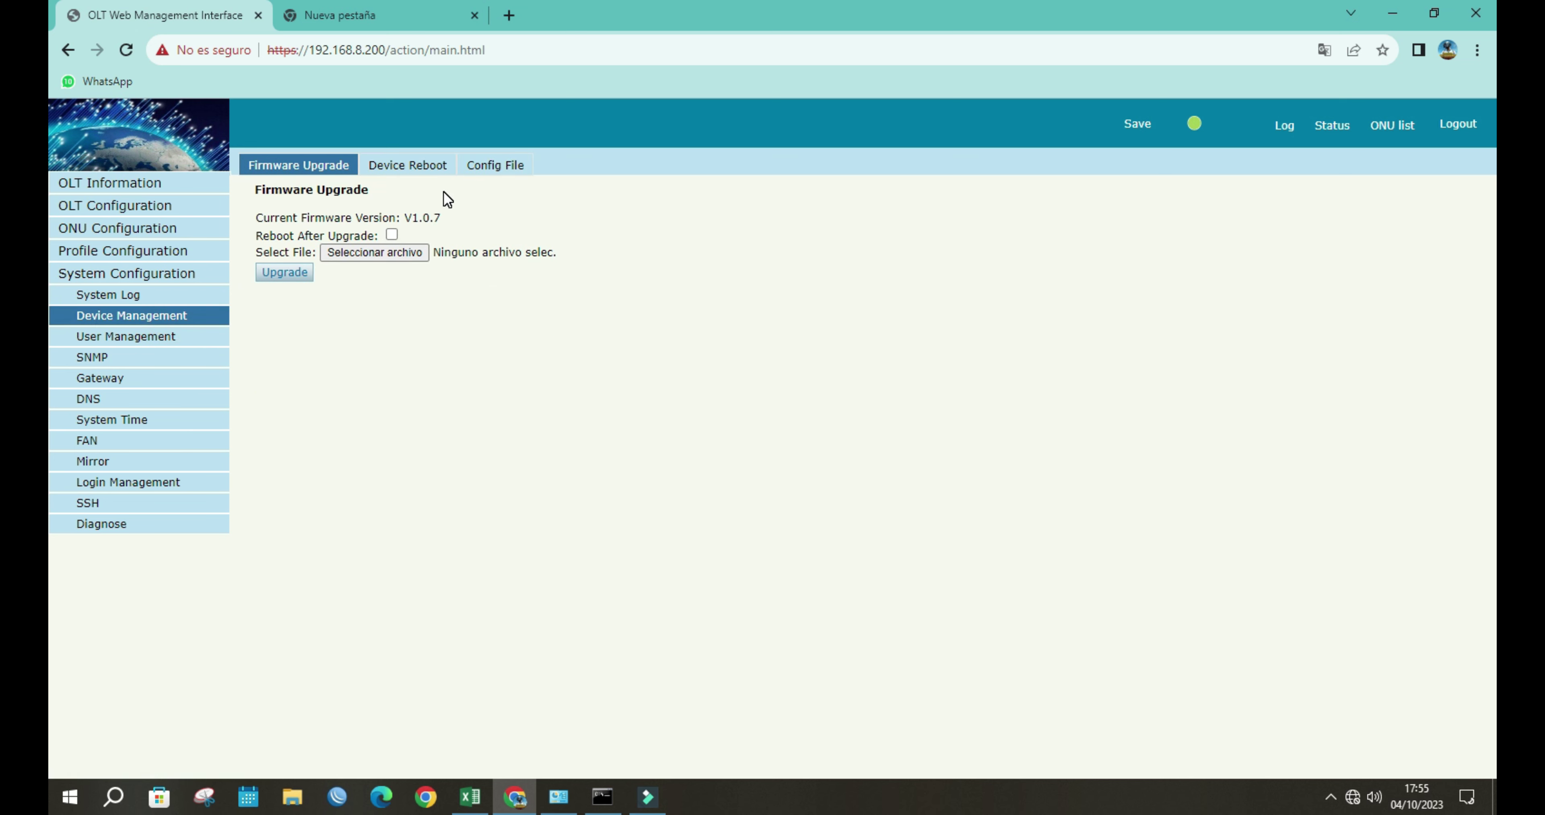
# - Save the configuration under Config File, confirming with Aceptar, then show the OLT VLAN list
pyautogui.click(493, 168)
pyautogui.click(441, 459)
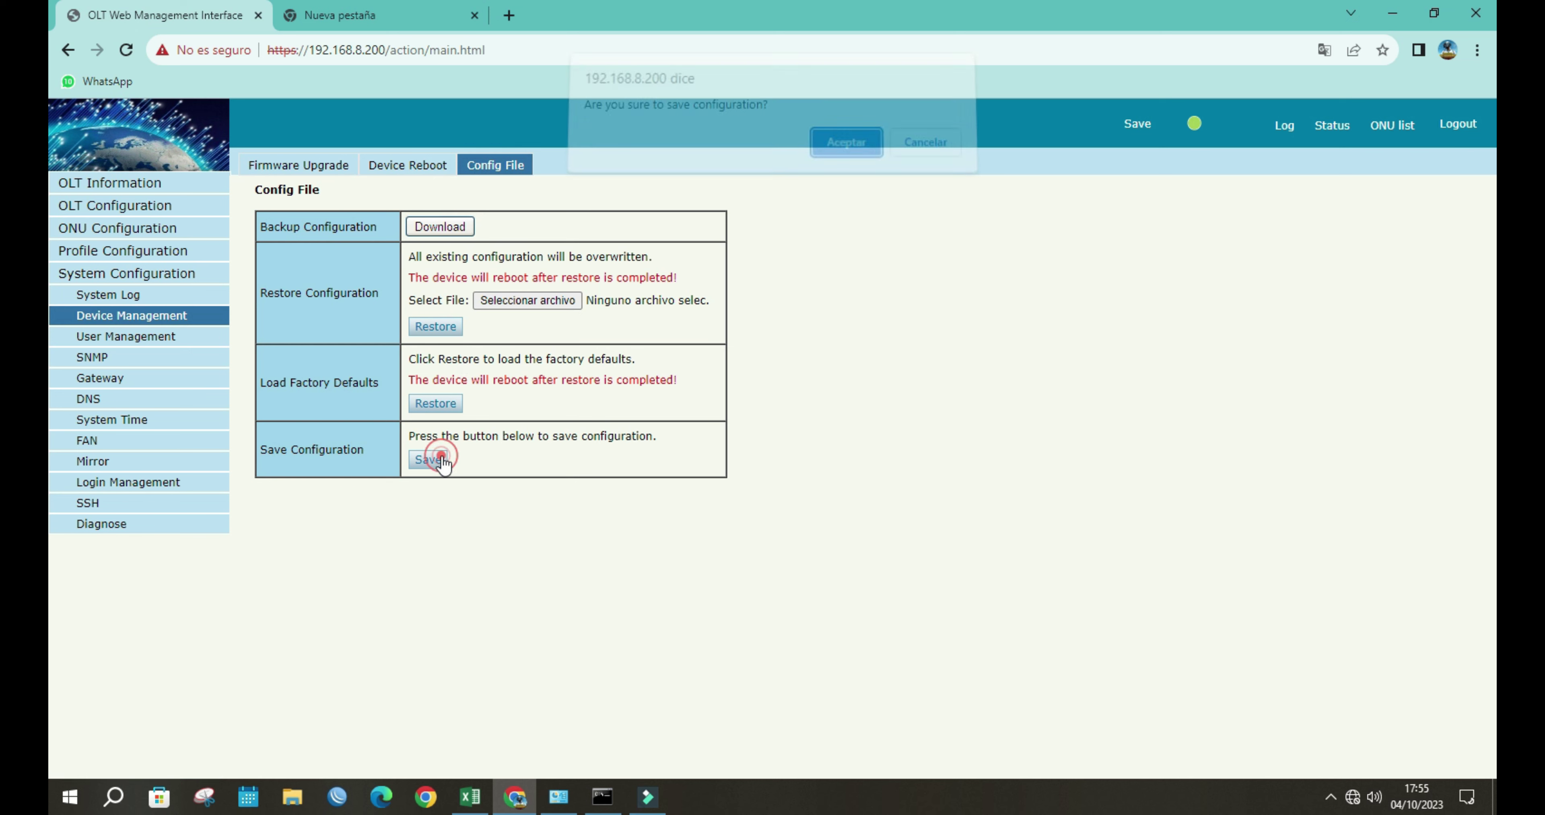
pyautogui.click(855, 148)
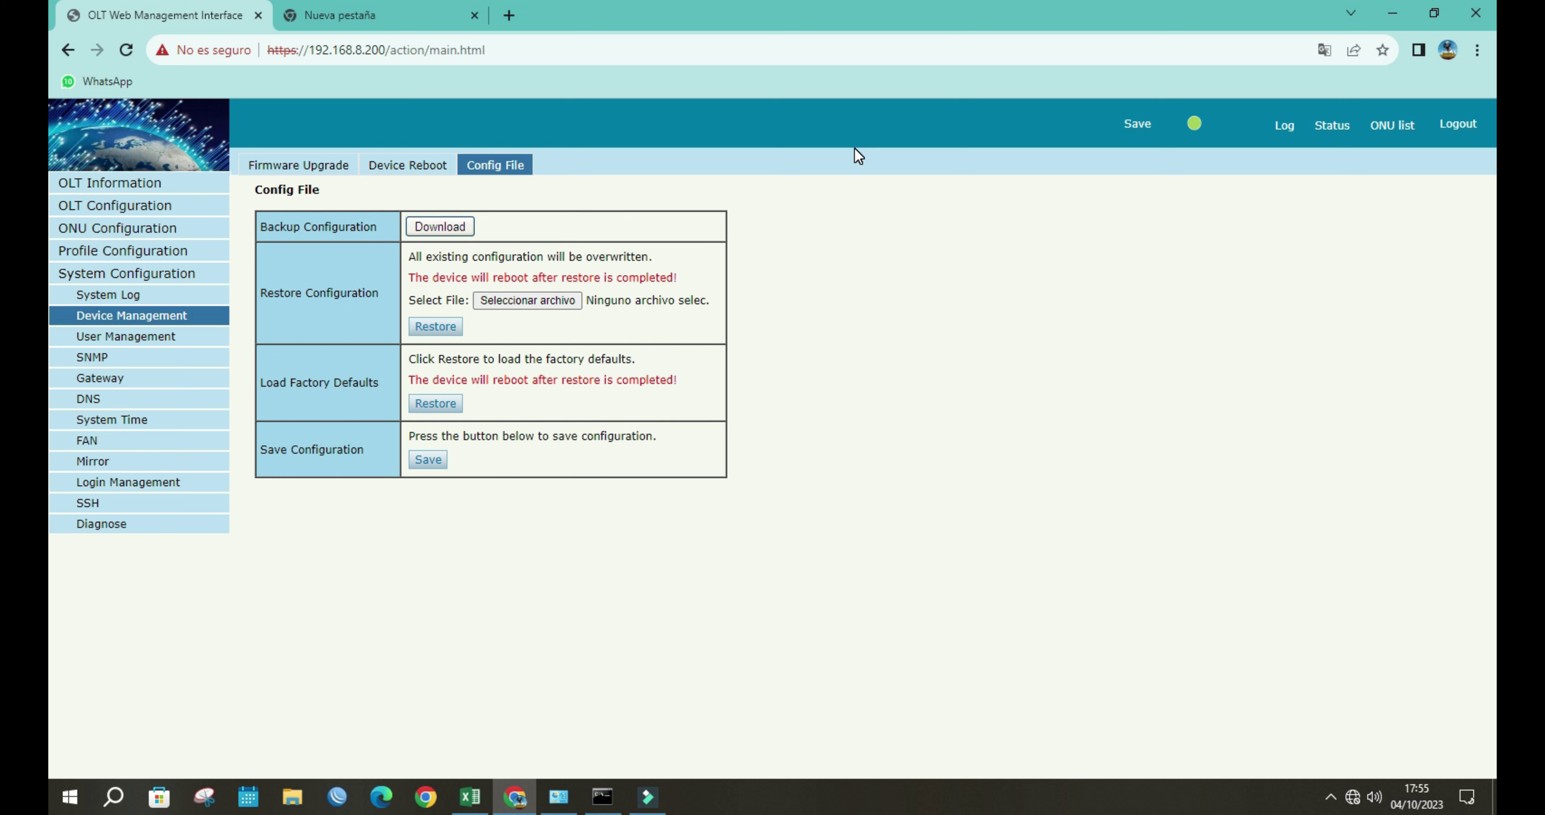
pyautogui.click(428, 460)
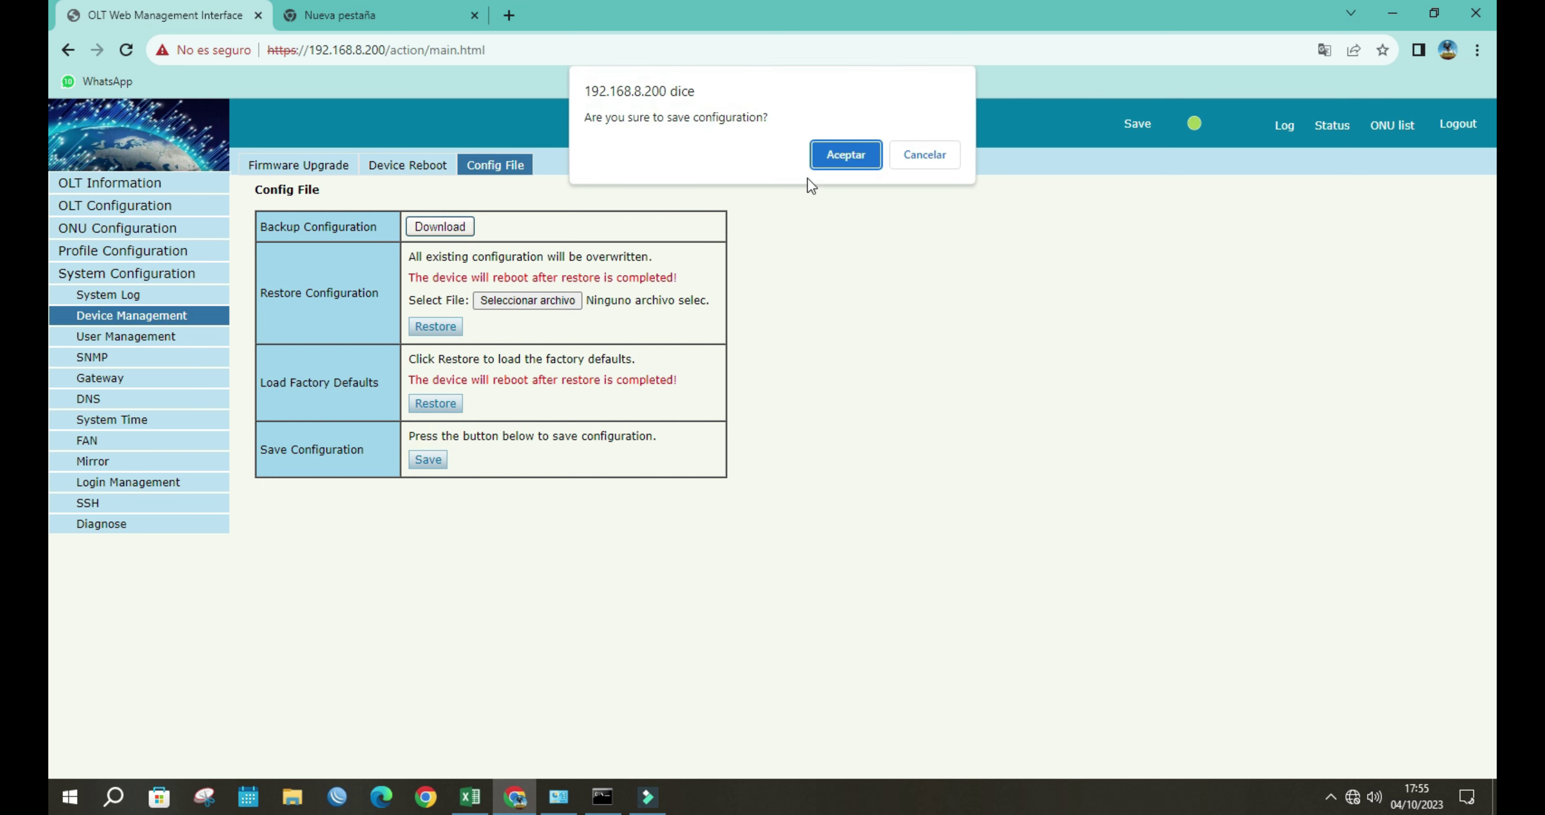
pyautogui.click(851, 150)
pyautogui.click(152, 207)
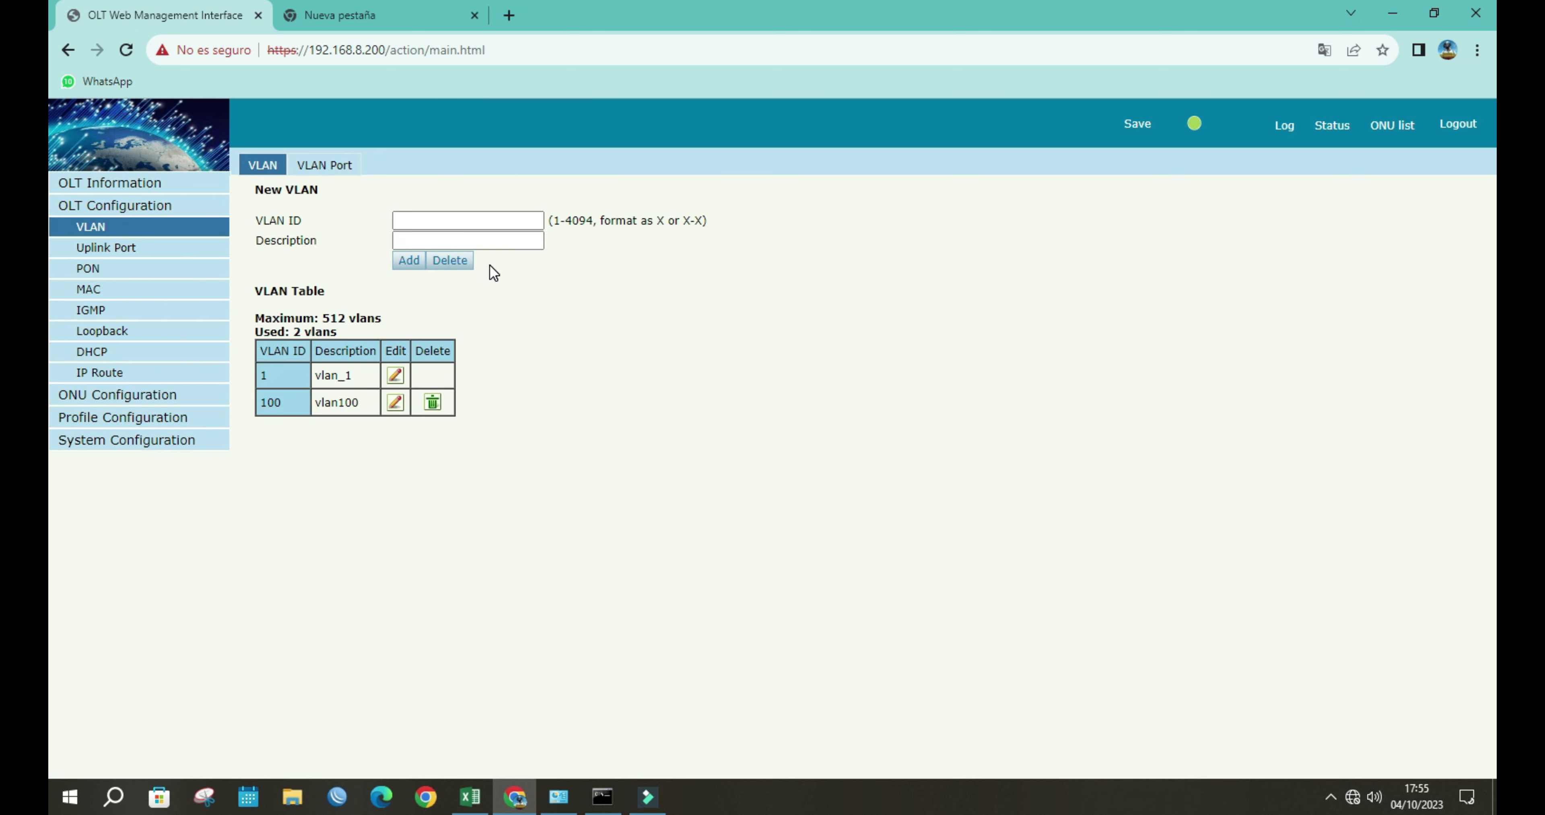
# - Add VLAN 99 with description vlan99
pyautogui.click(438, 219)
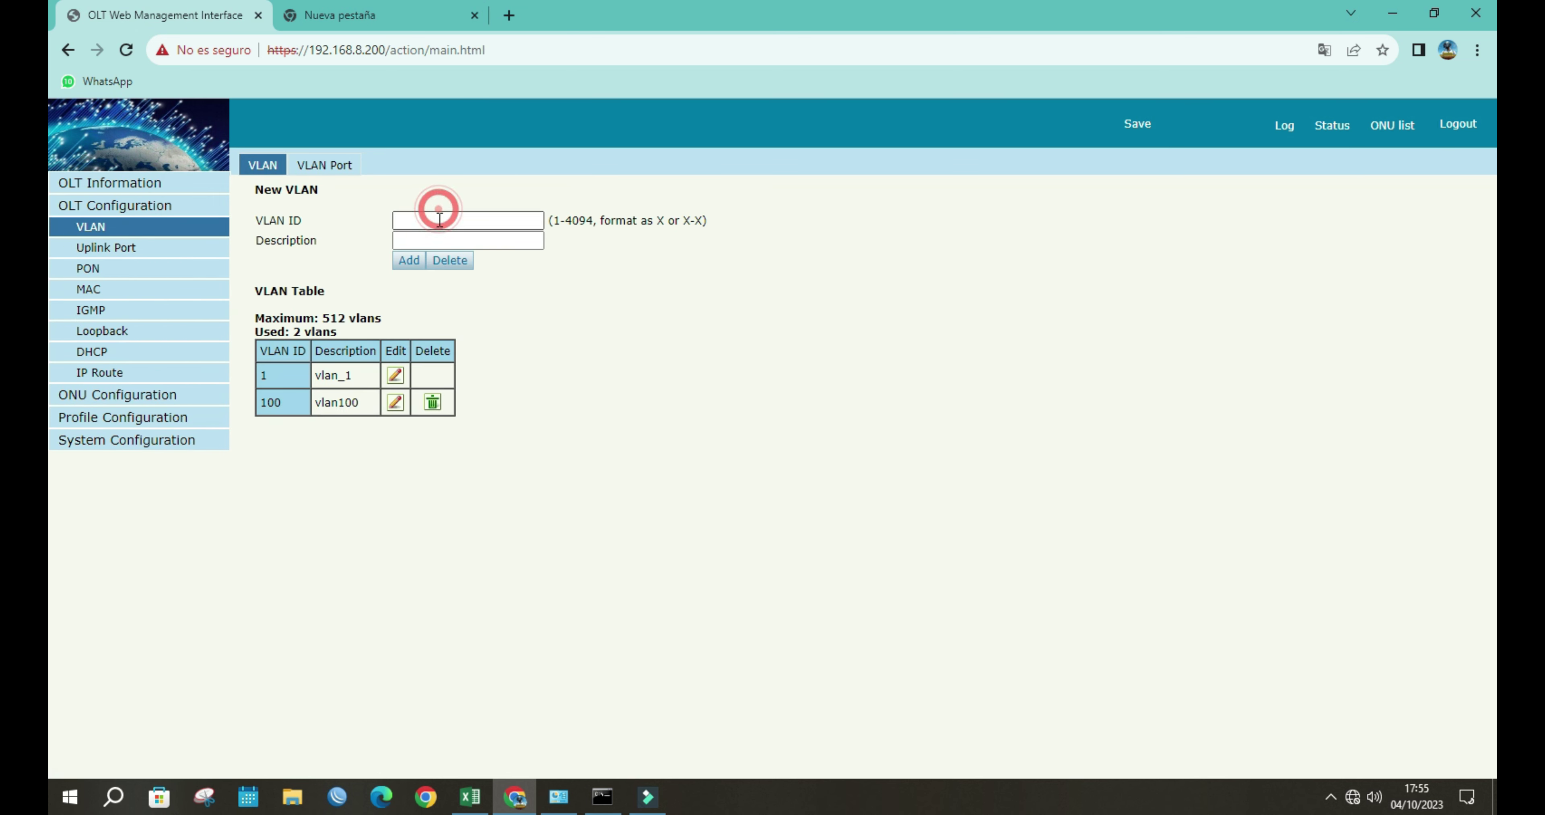
pyautogui.click(466, 290)
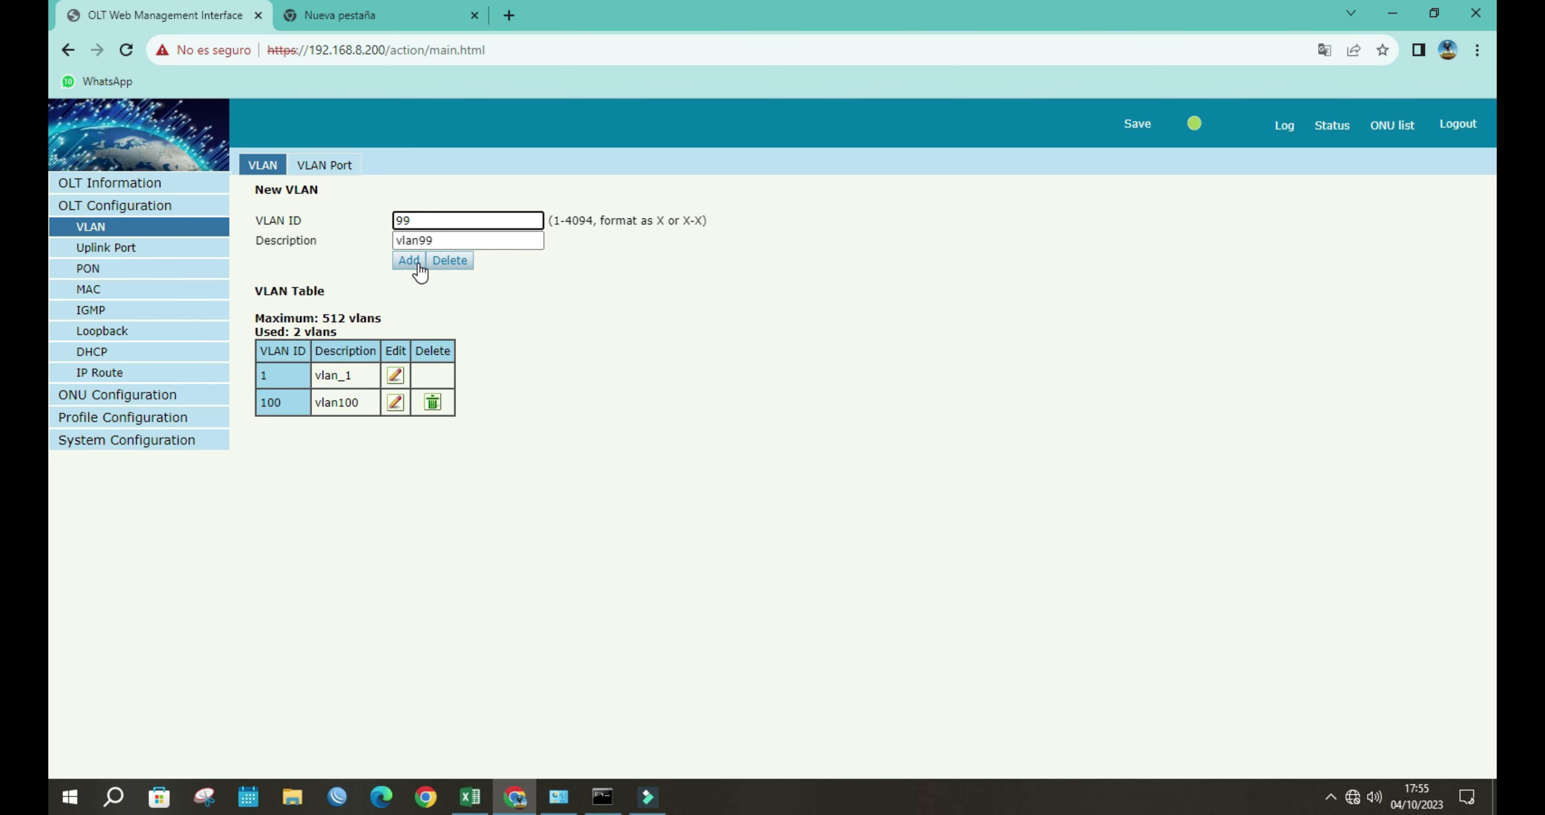
pyautogui.click(419, 269)
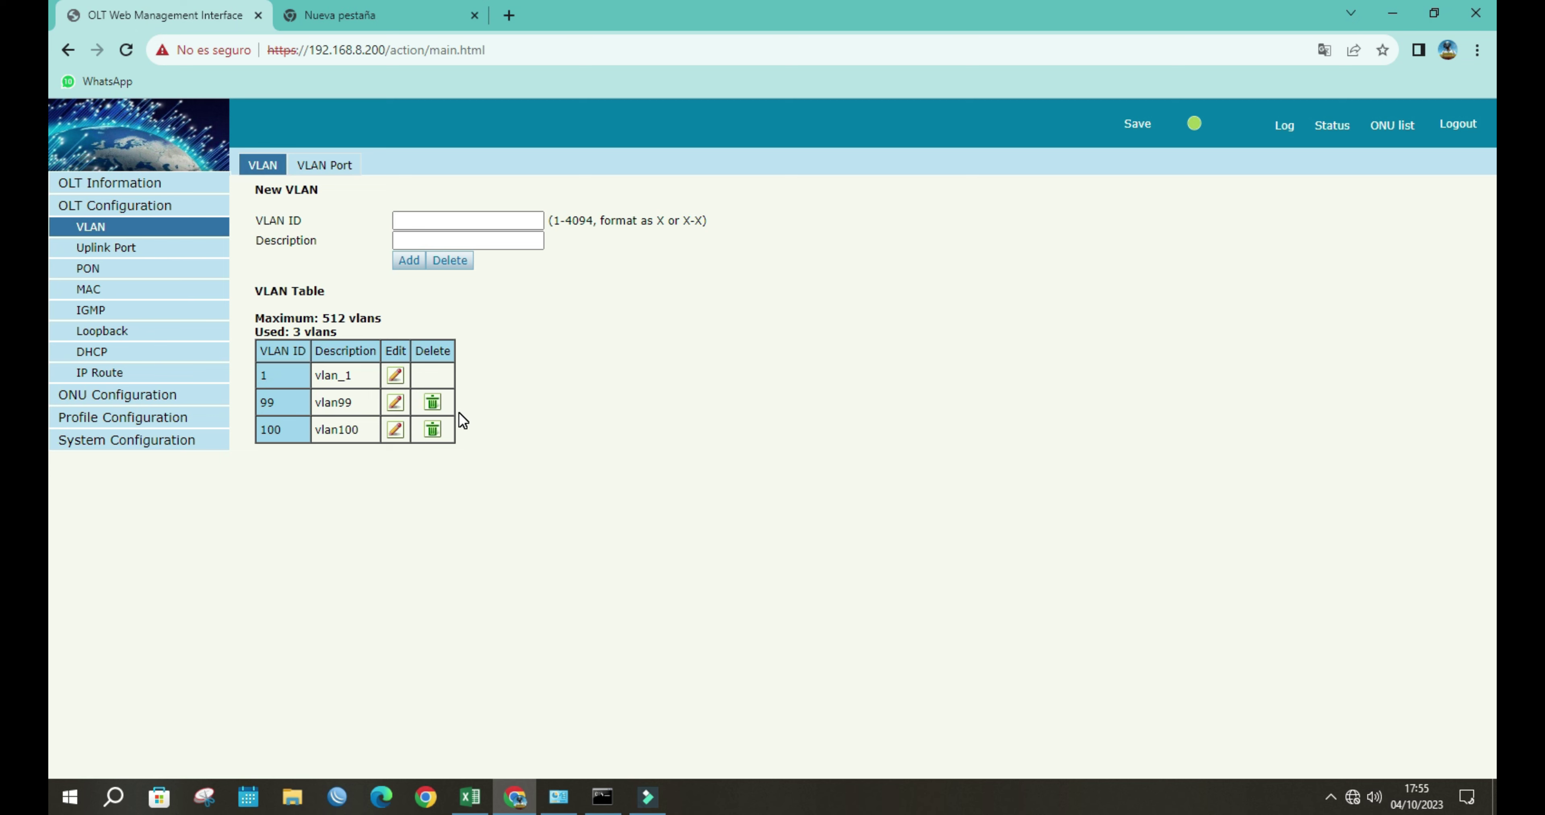
# - Rename VLAN 100's description to vlan100_MGNT
pyautogui.click(395, 430)
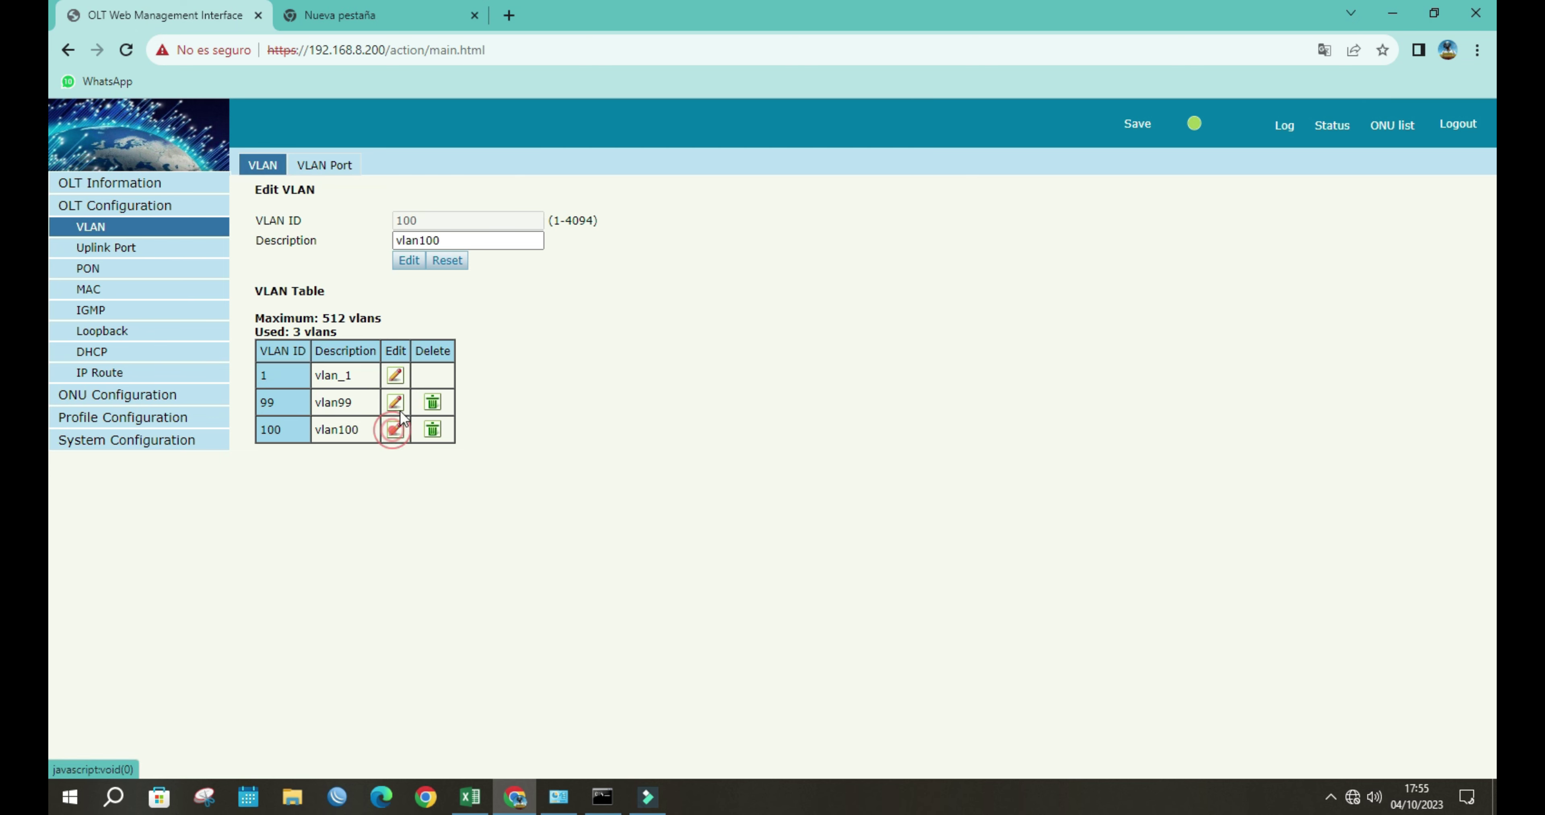
pyautogui.click(459, 240)
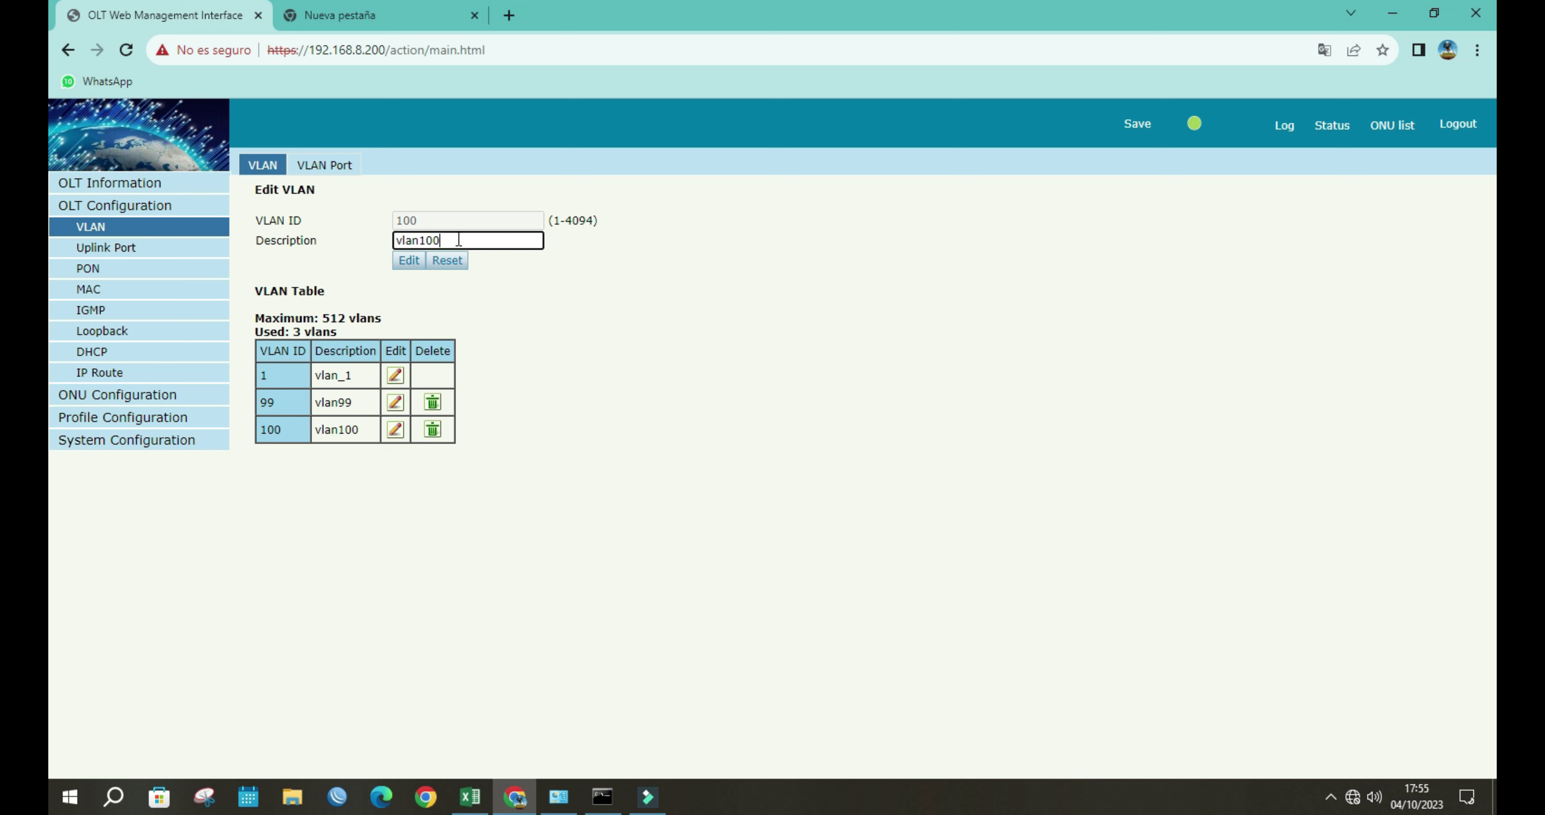
pyautogui.write('_GMT')
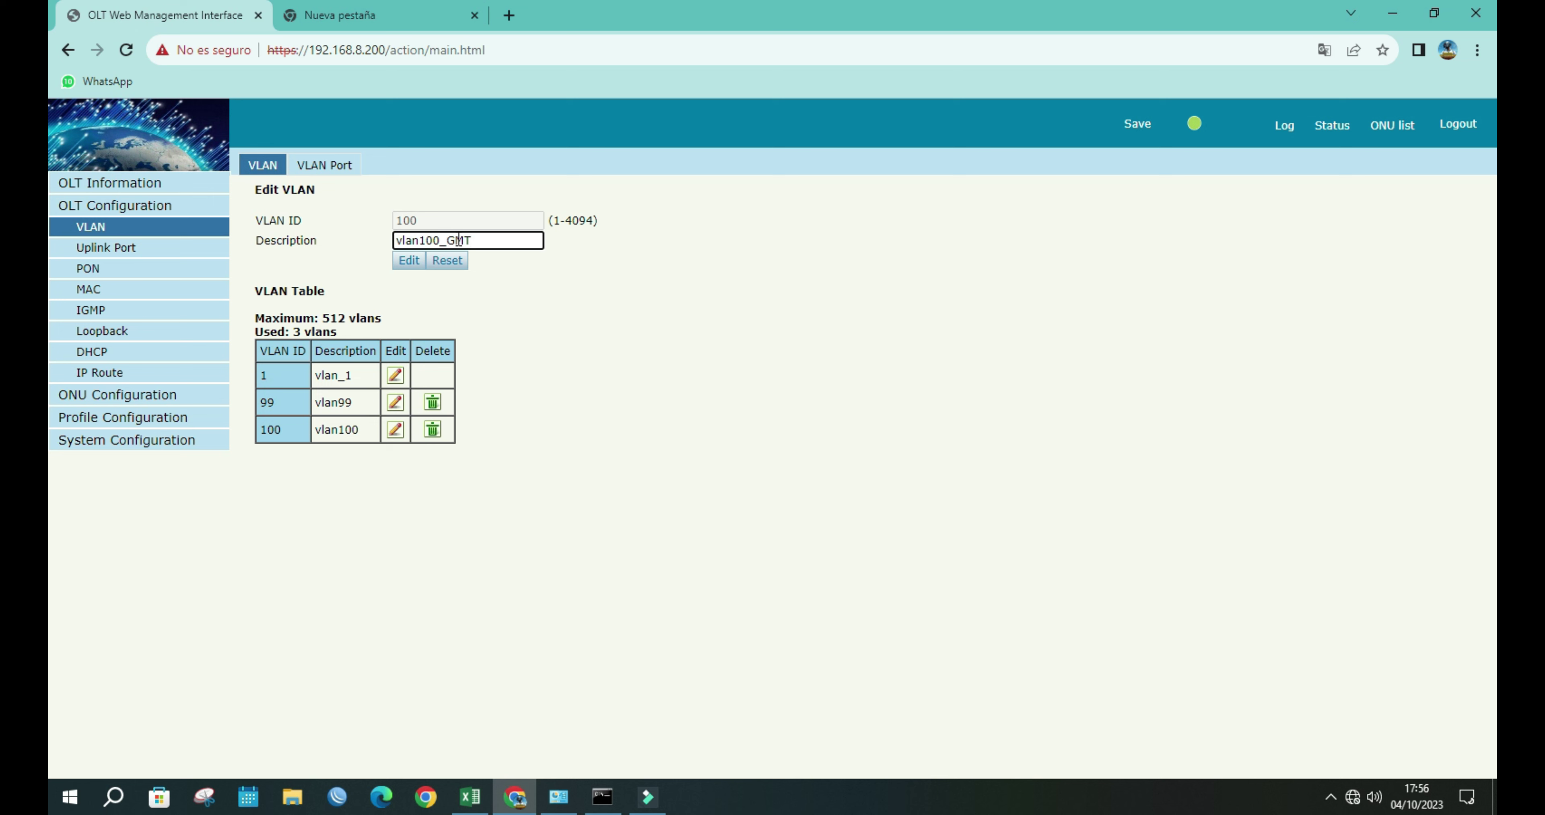
pyautogui.press('BackSpace')
pyautogui.press('BackSpace')
pyautogui.press('BackSpace')
pyautogui.write('MGNT')
pyautogui.click(465, 270)
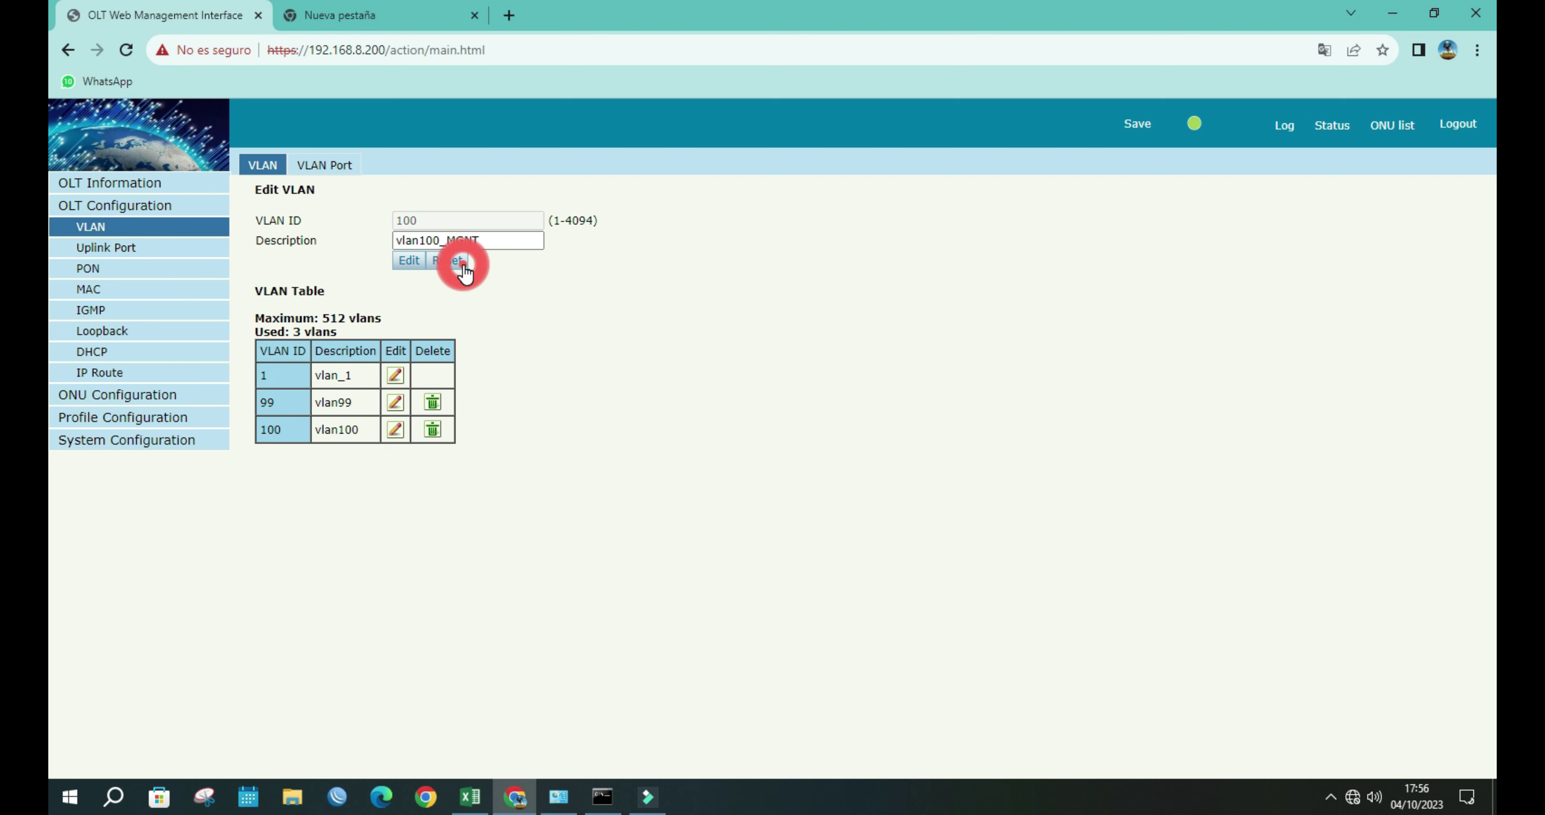
pyautogui.click(412, 261)
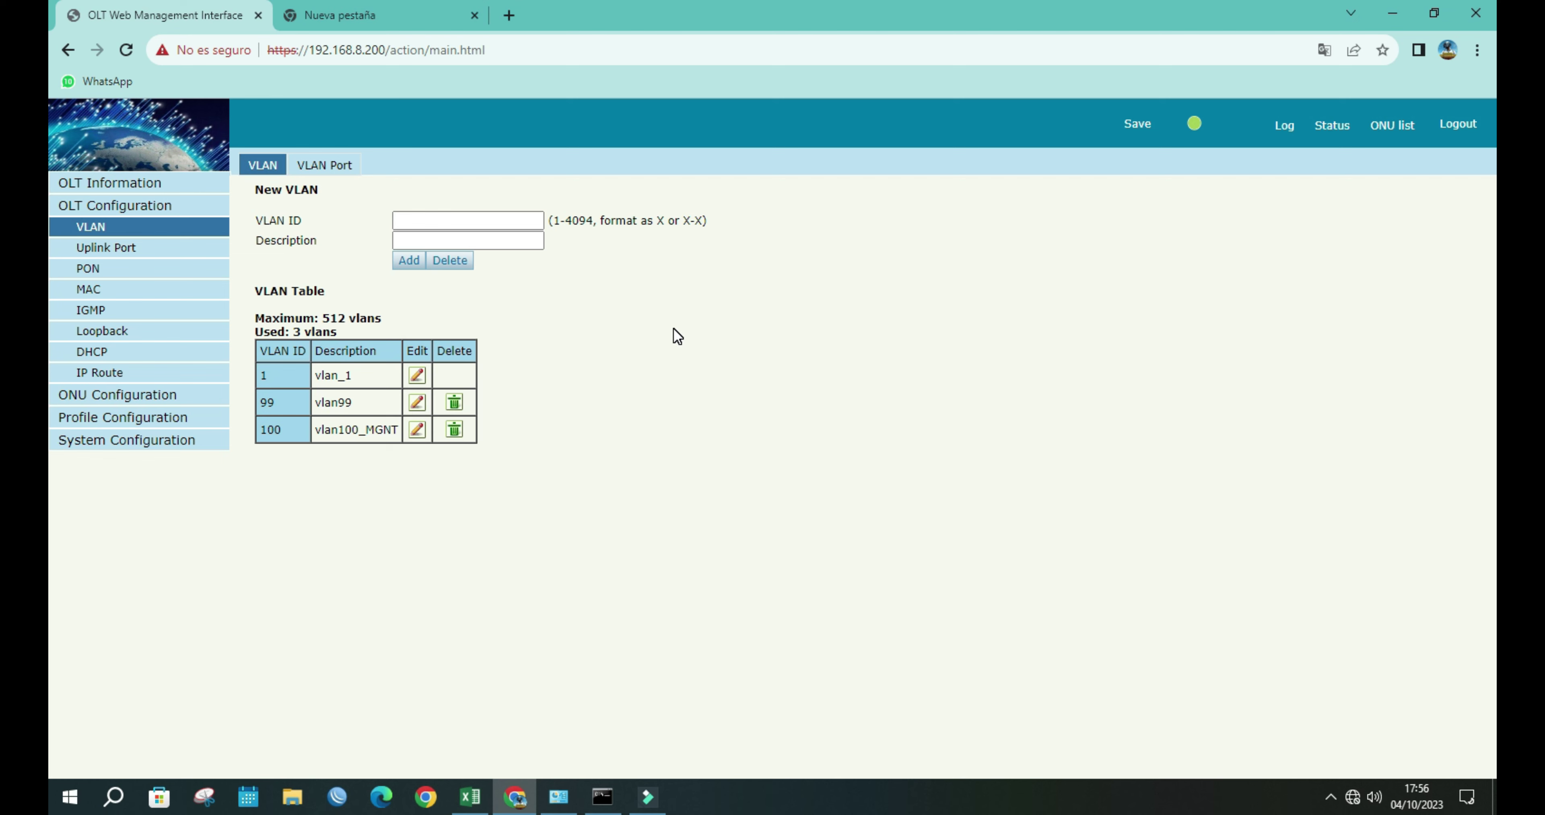
# - Set GE1 as a tagged port of VLAN 99, then return to Device Management
pyautogui.click(321, 166)
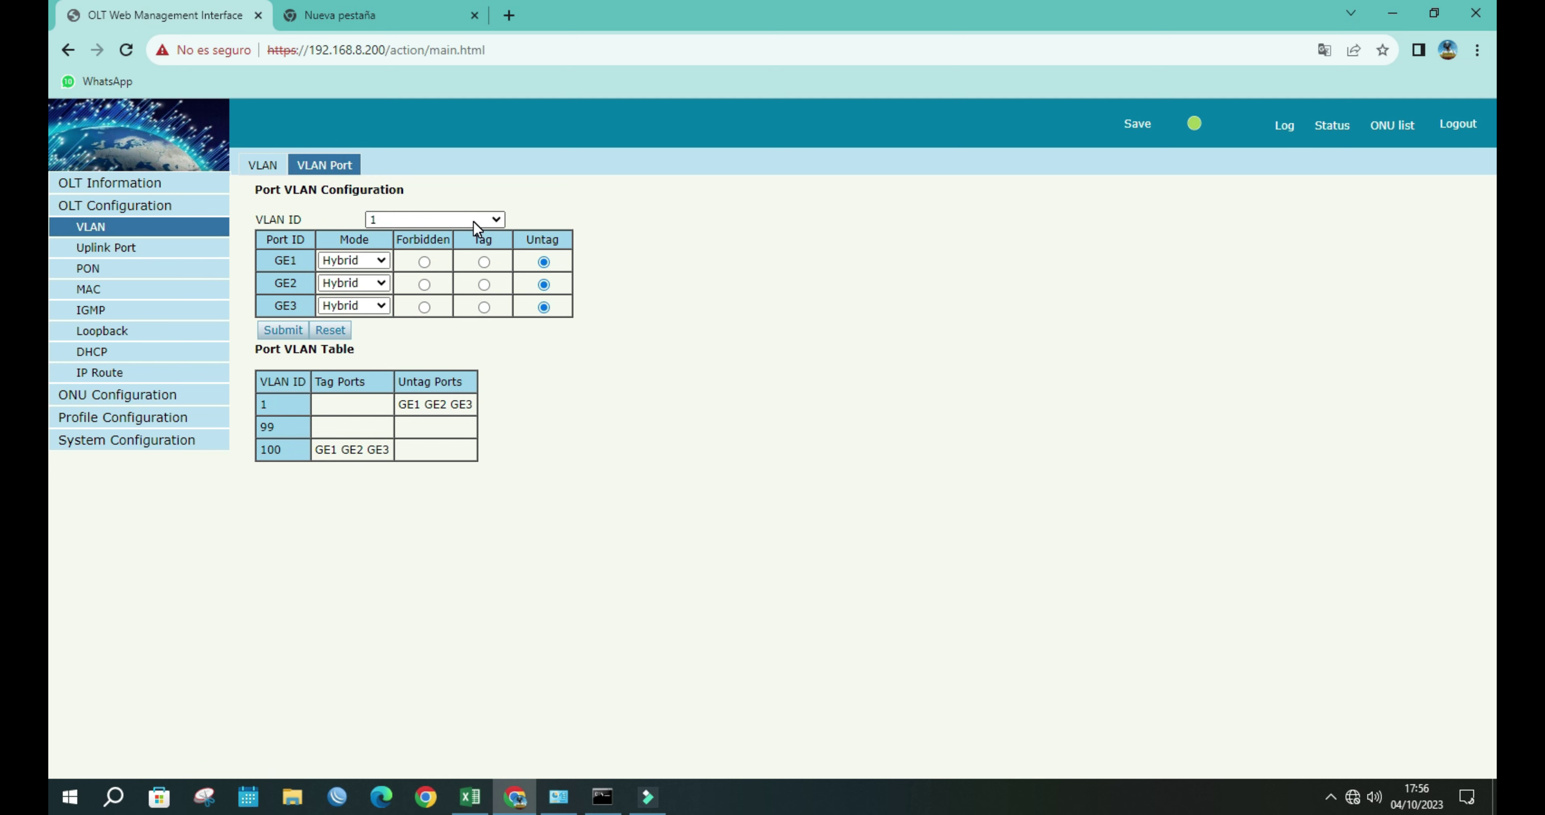
pyautogui.click(473, 220)
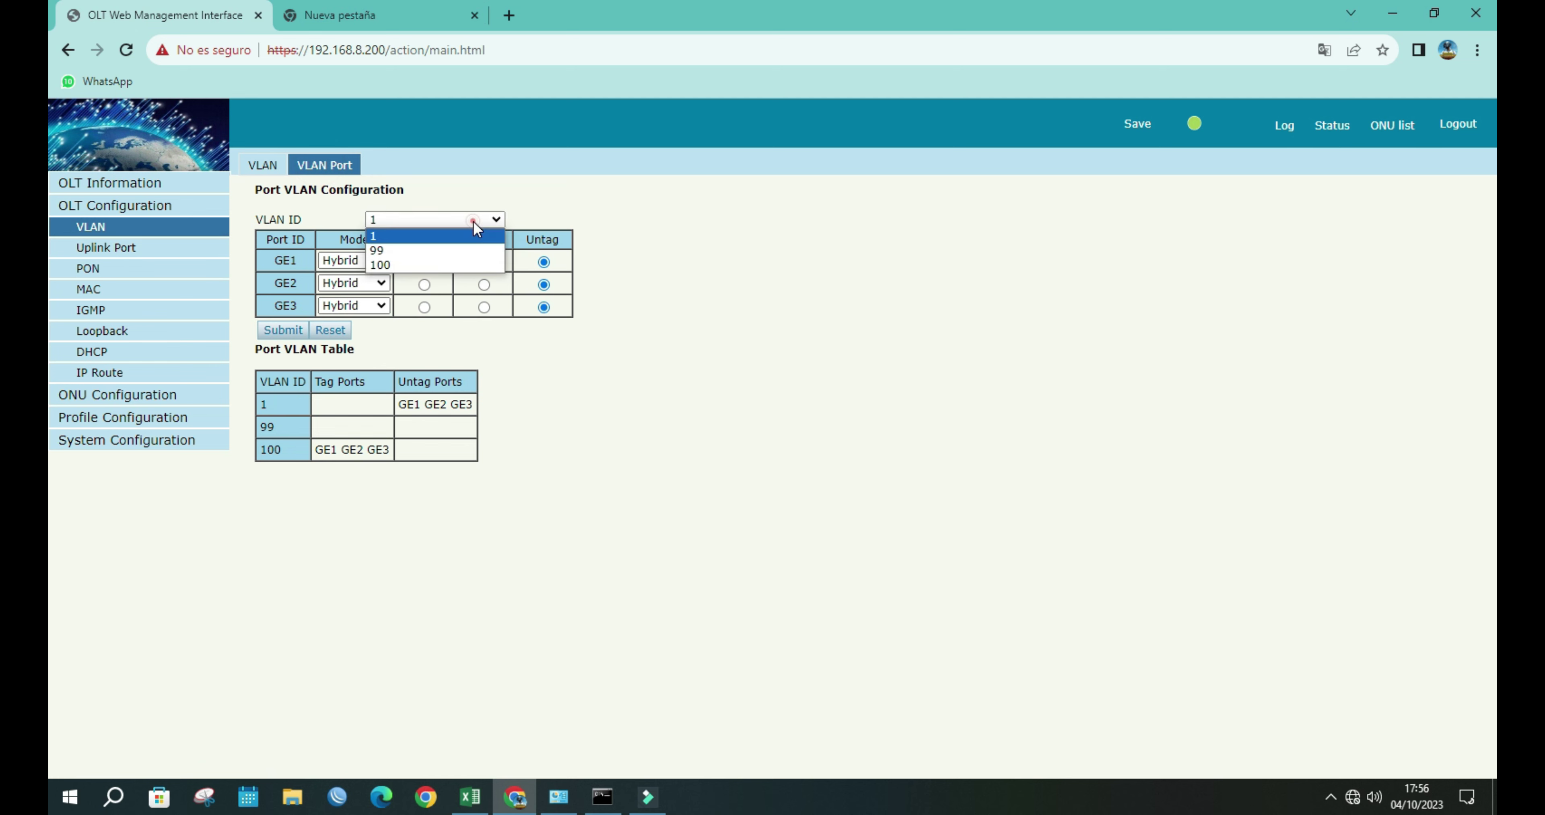
pyautogui.click(447, 252)
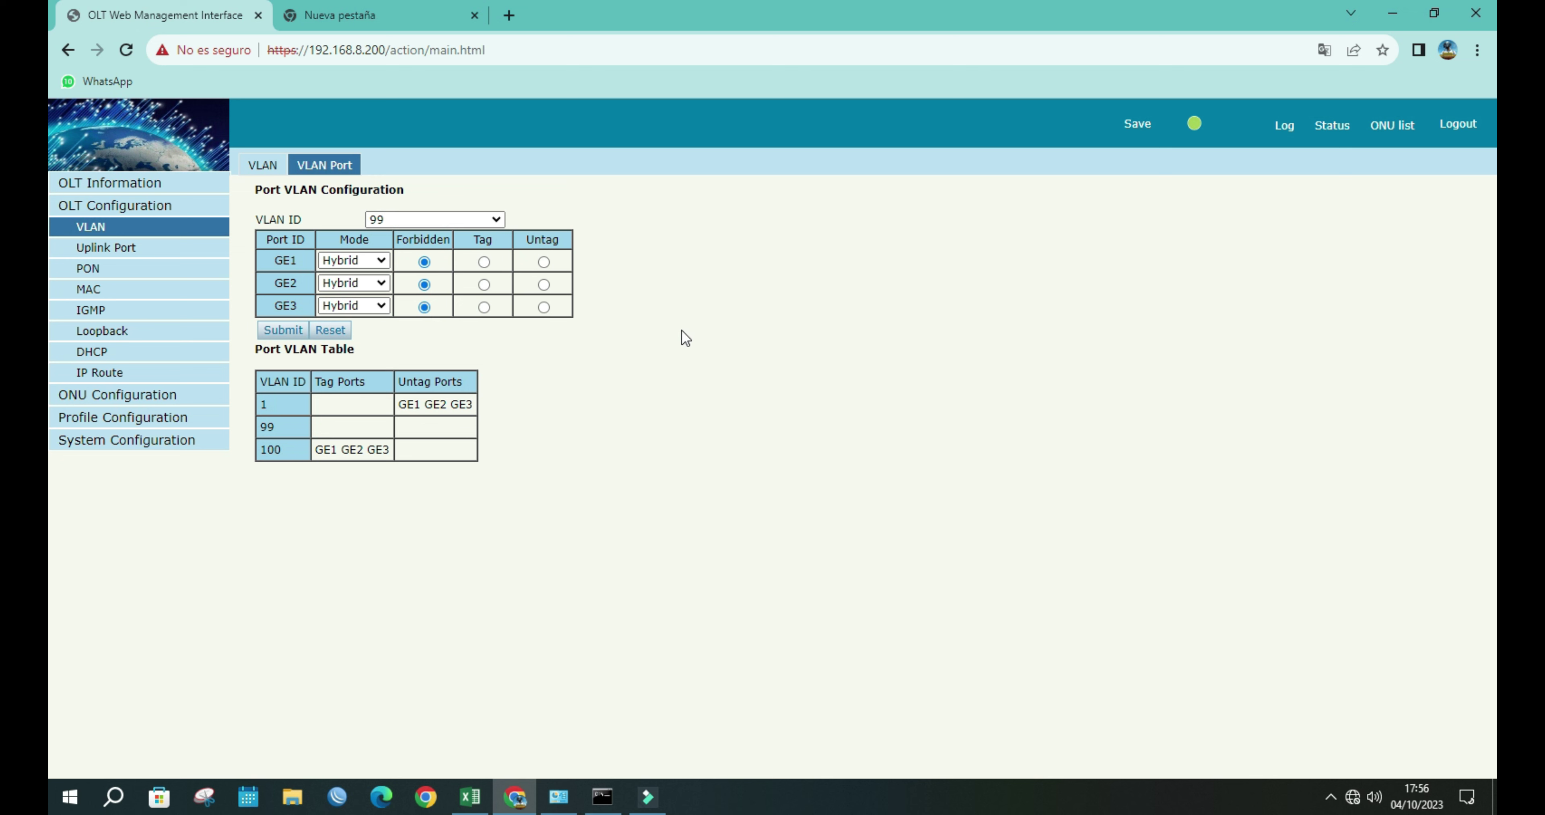
pyautogui.click(484, 262)
pyautogui.click(283, 329)
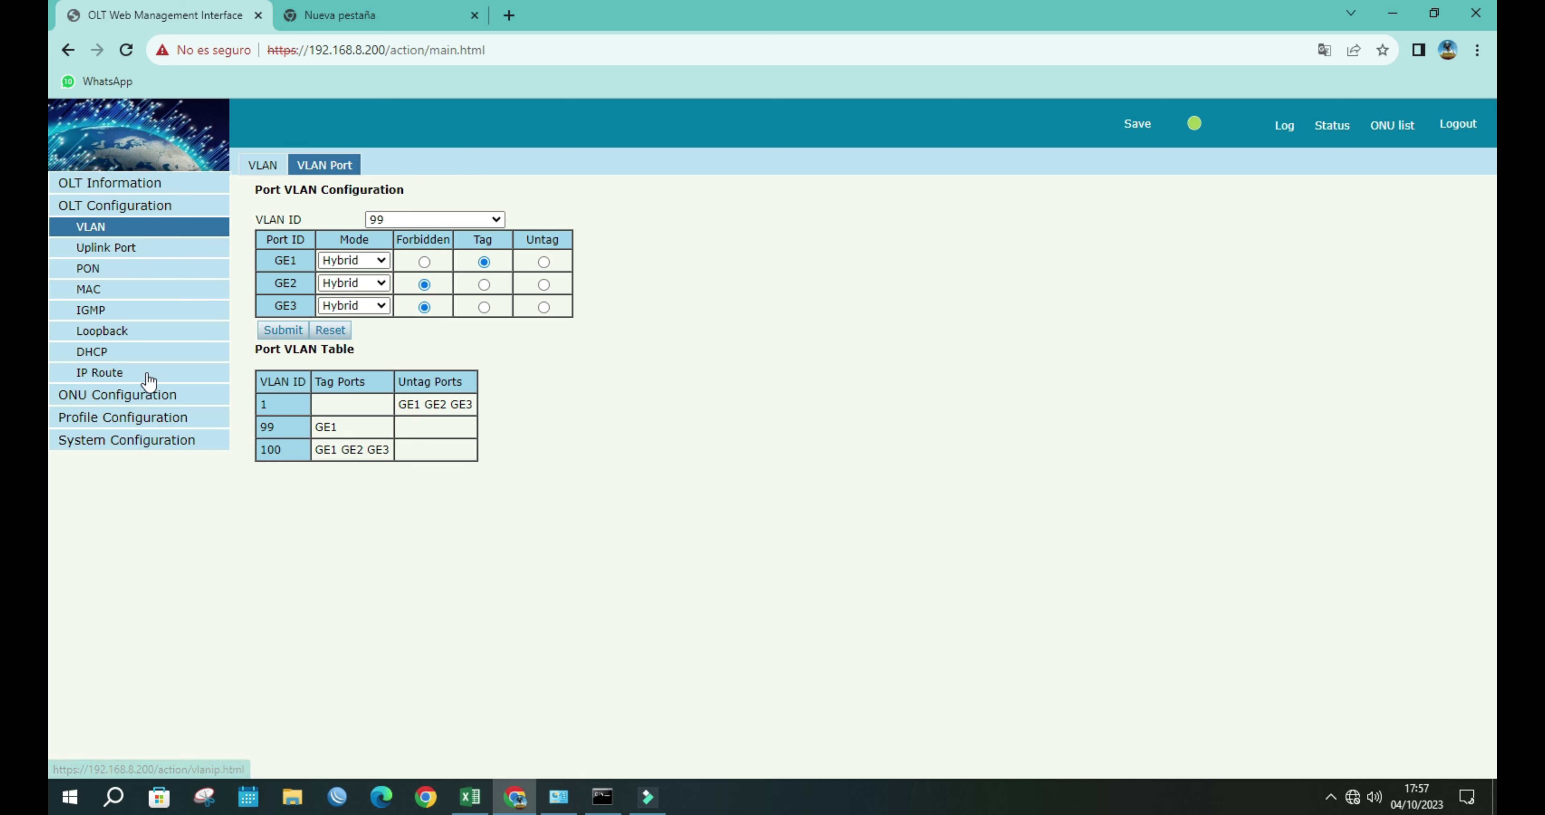
pyautogui.click(171, 439)
pyautogui.click(175, 316)
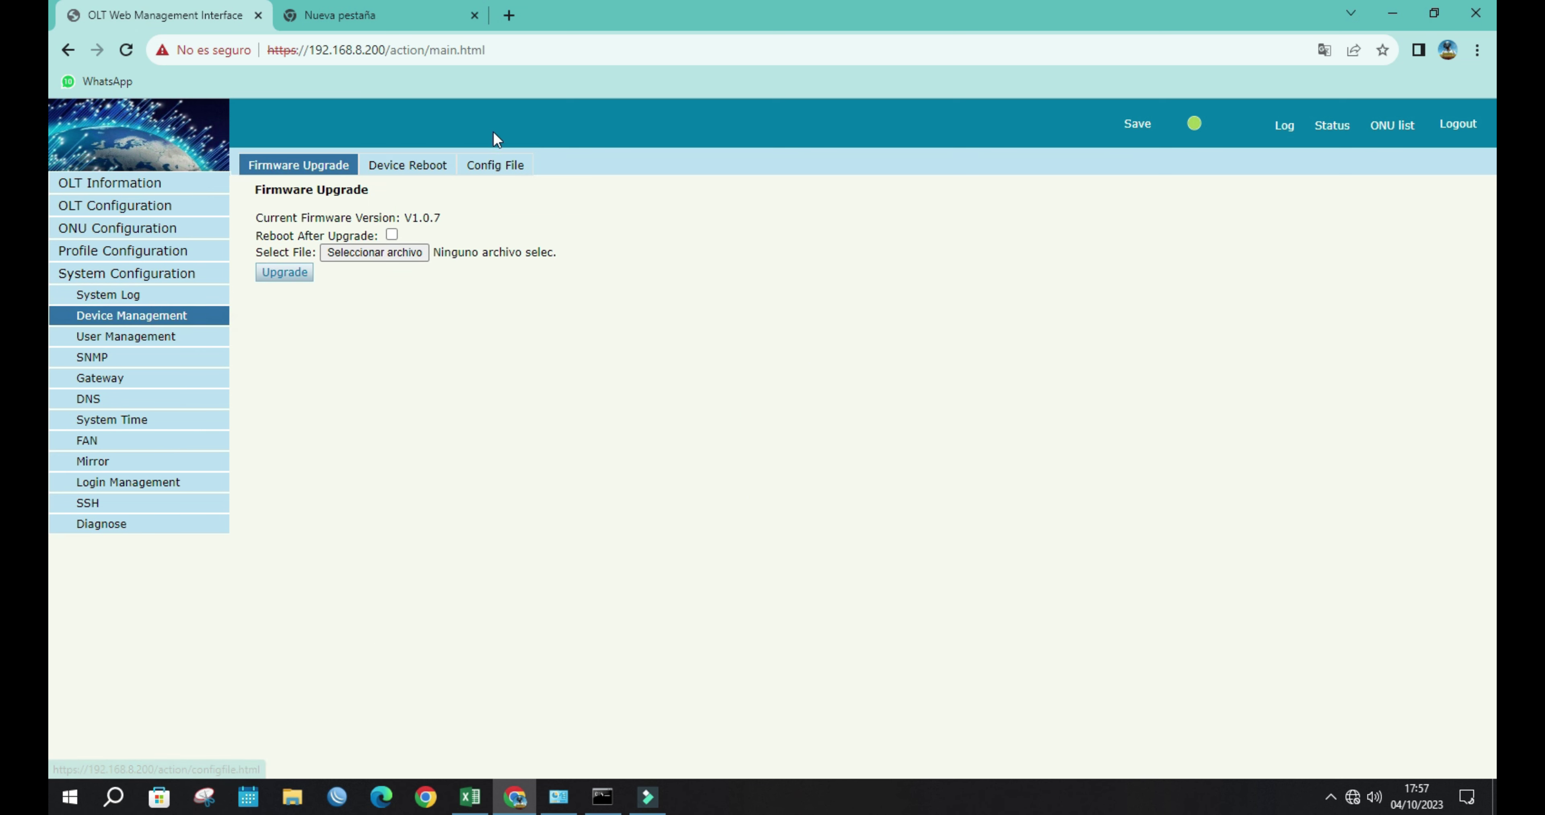
# - Save the OLT configuration from the Config File page and confirm with Aceptar
pyautogui.click(494, 167)
pyautogui.click(426, 460)
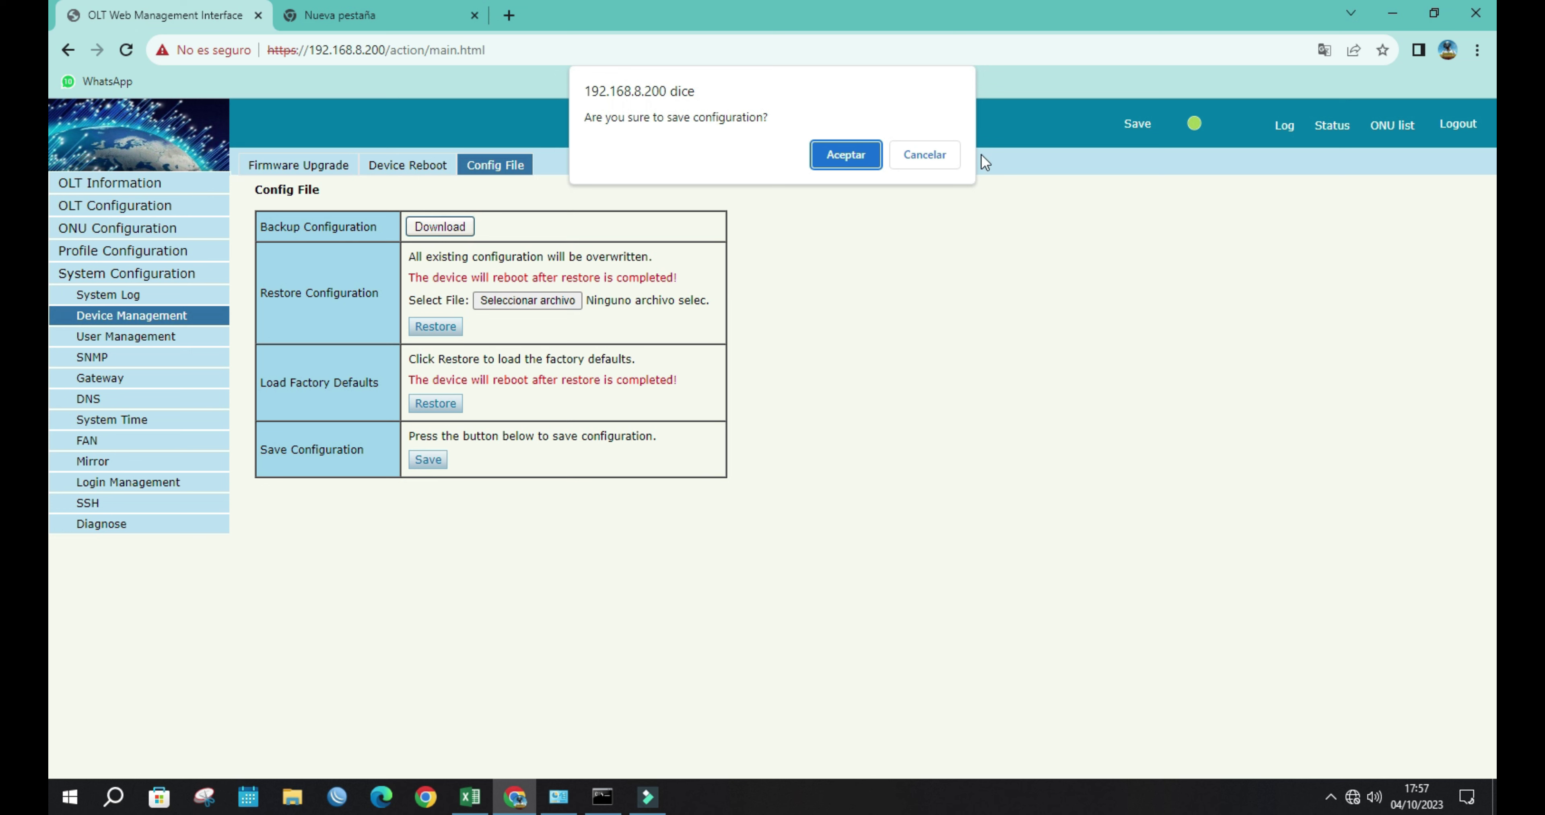
pyautogui.click(846, 155)
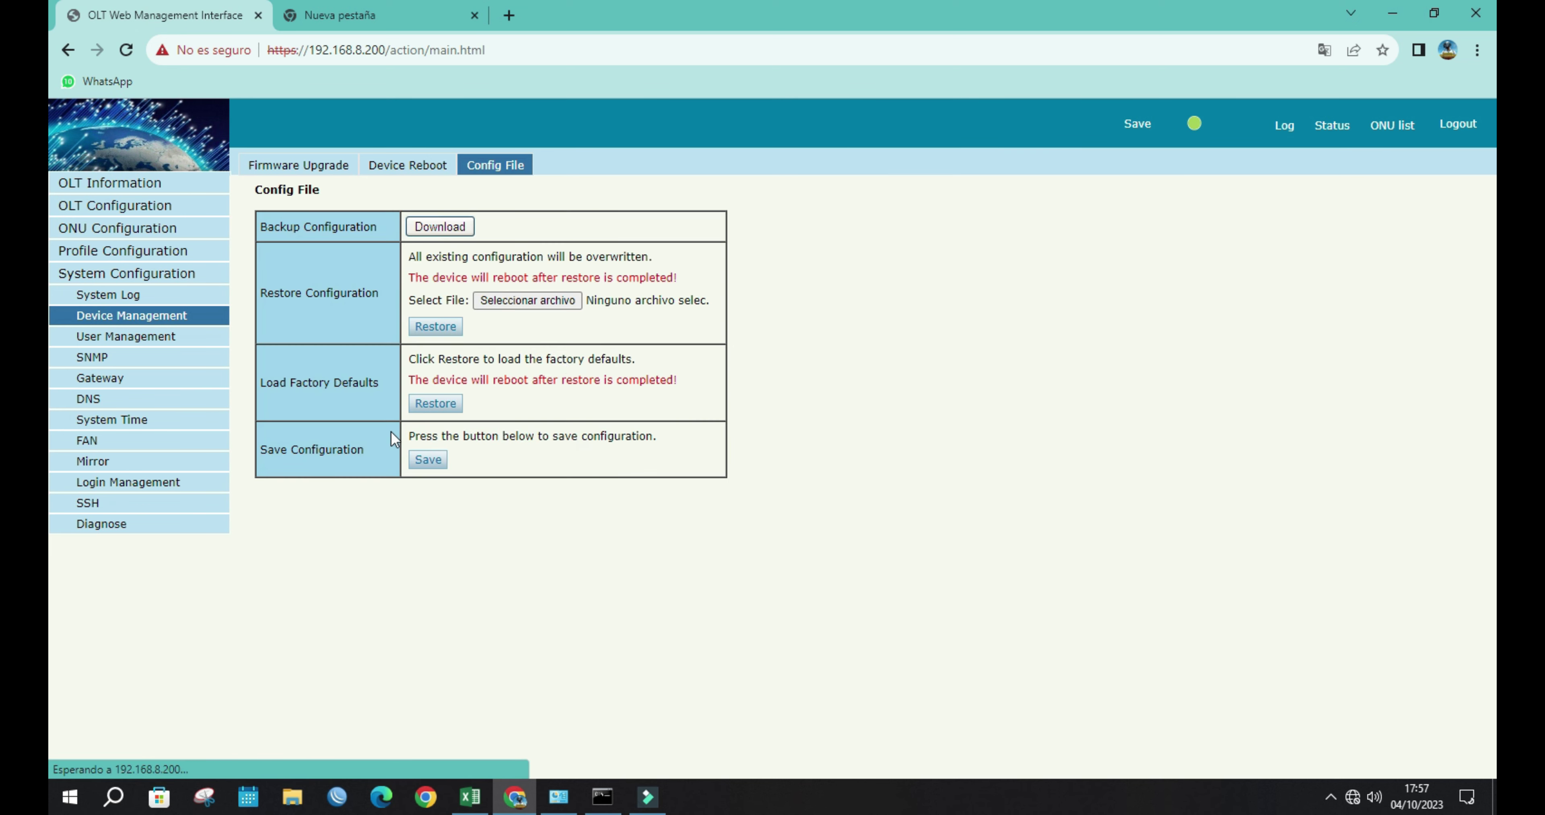
pyautogui.click(428, 459)
pyautogui.click(825, 168)
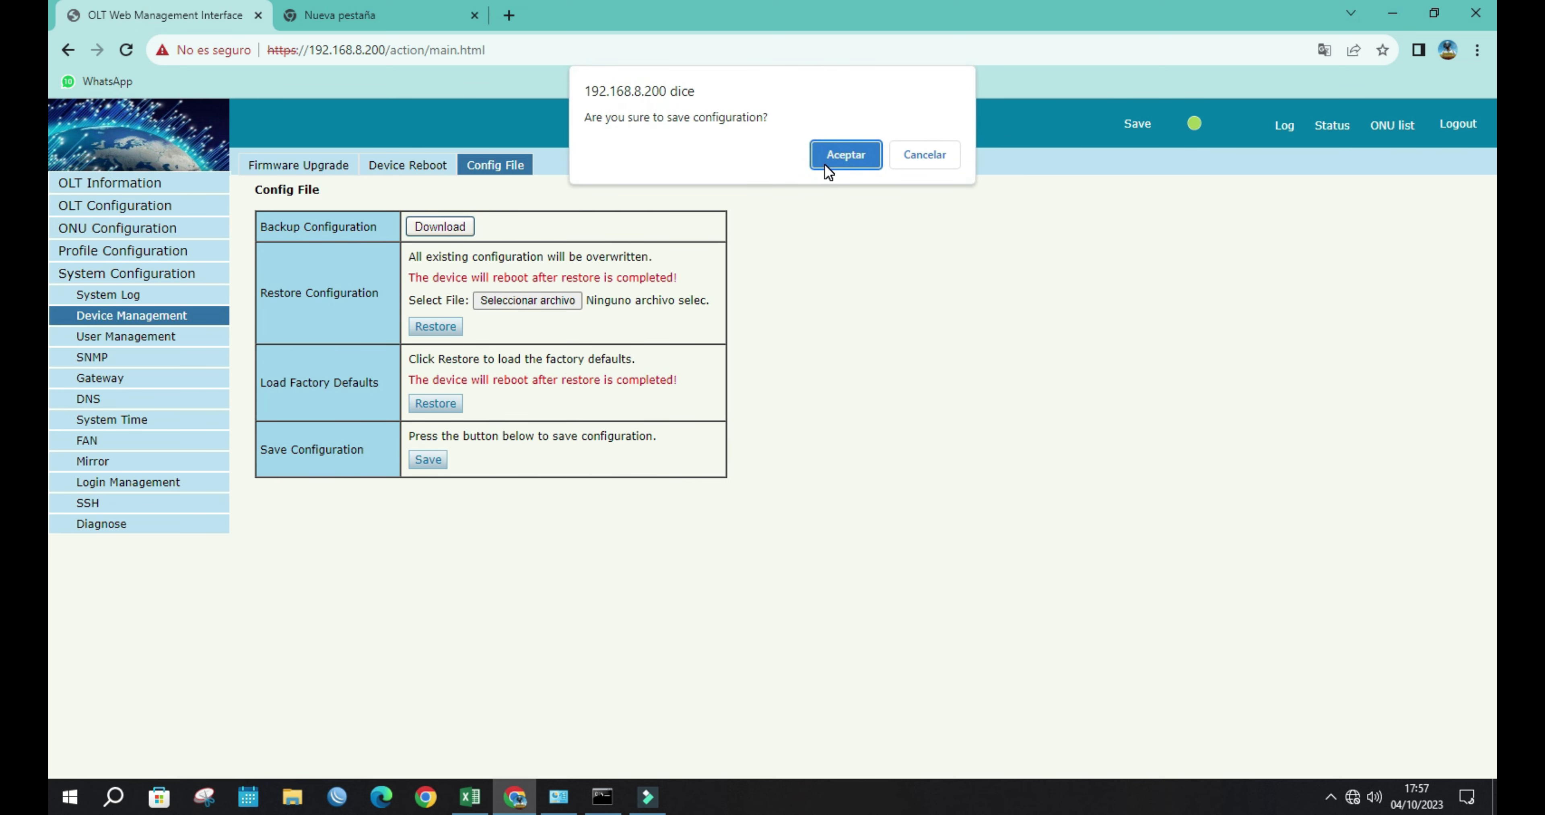
pyautogui.click(825, 165)
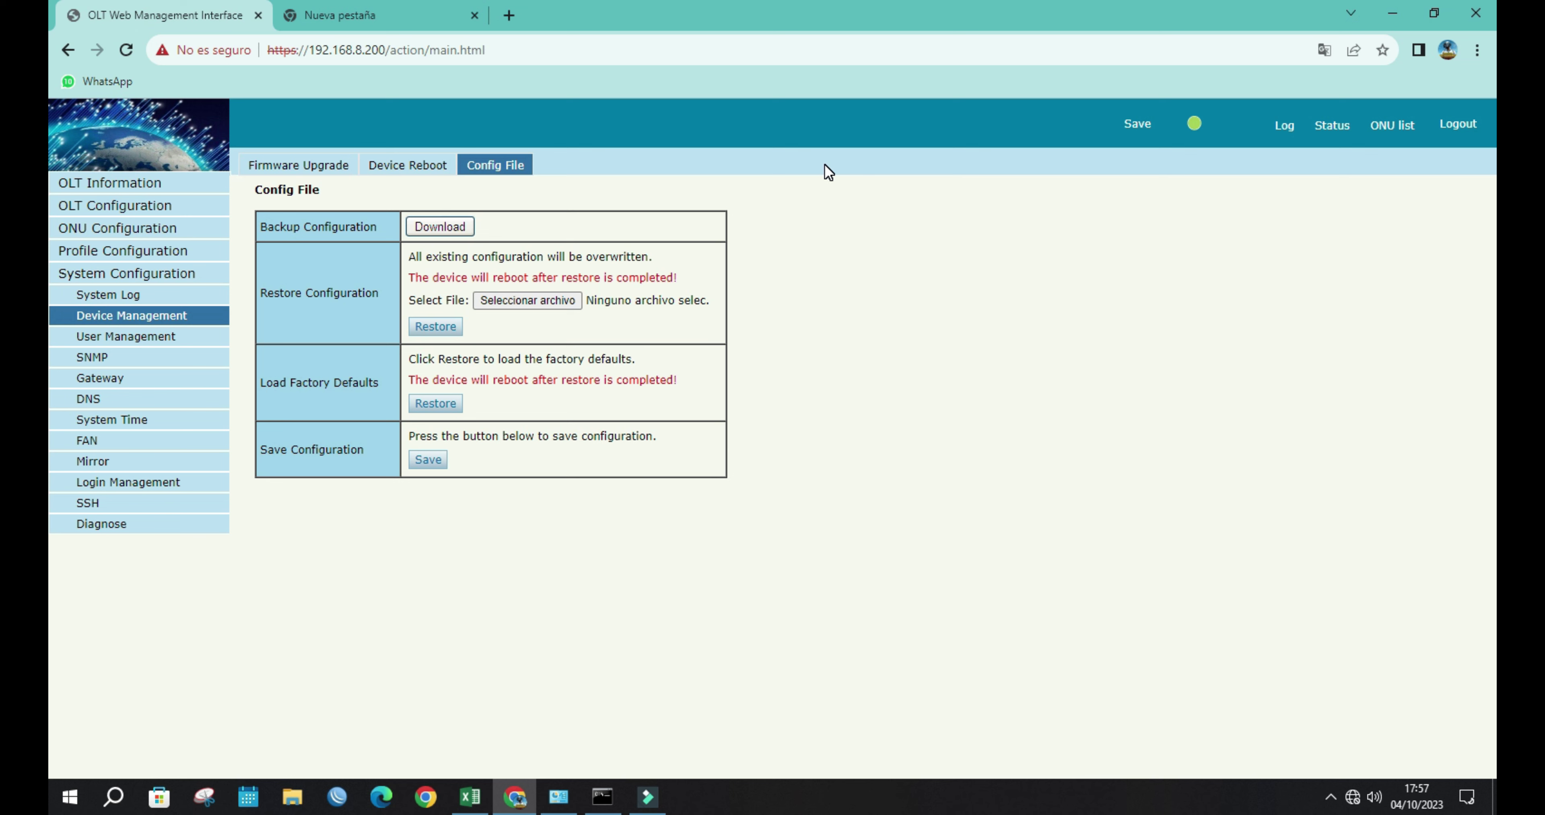
# - In OLT Configuration > IP Route, select VLAN 99 and enter IP 10.99.99.2
pyautogui.click(130, 208)
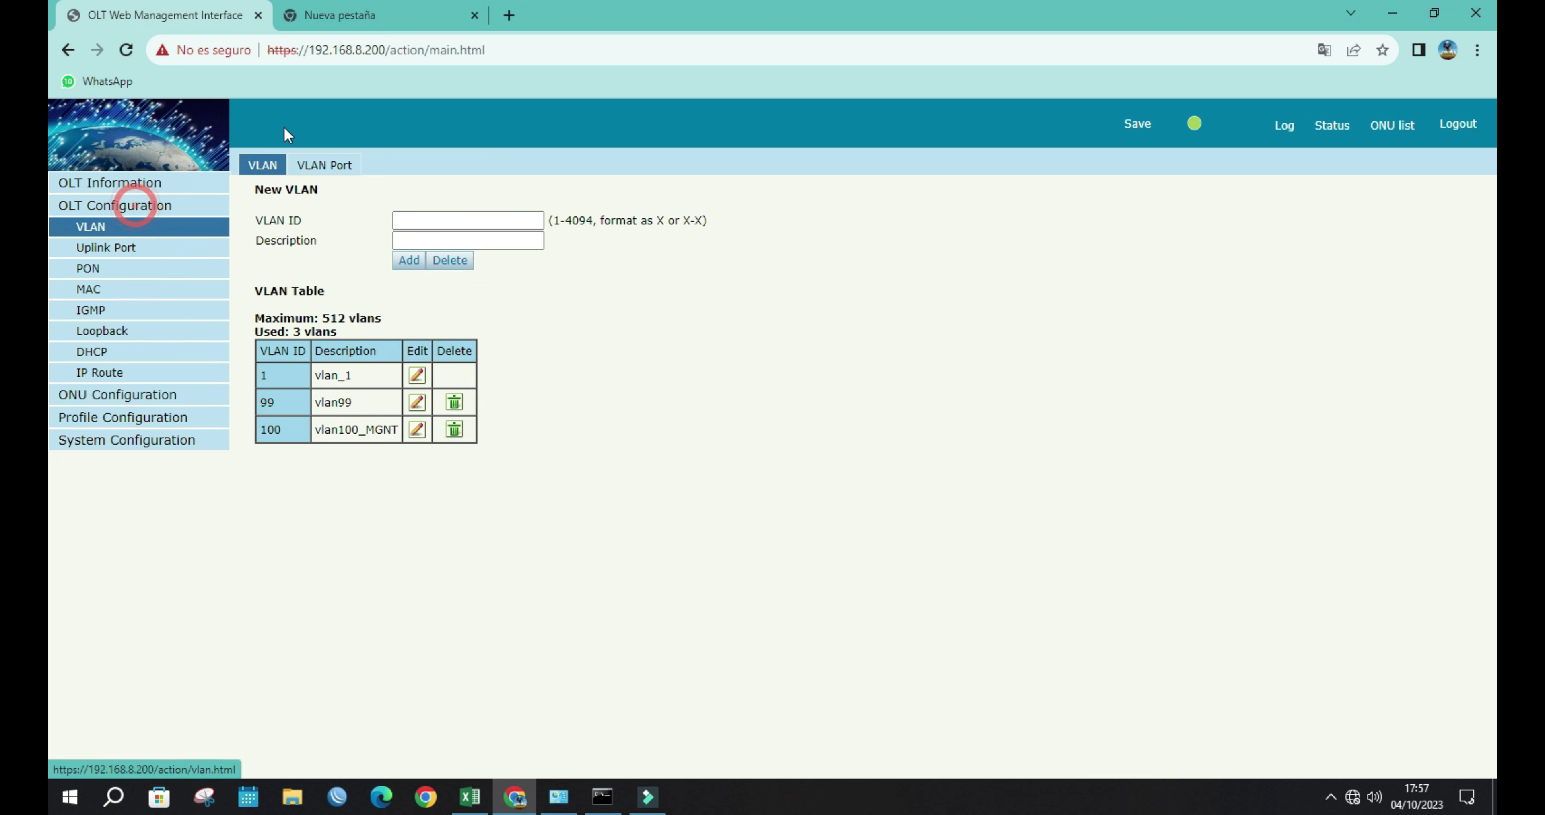
pyautogui.click(170, 373)
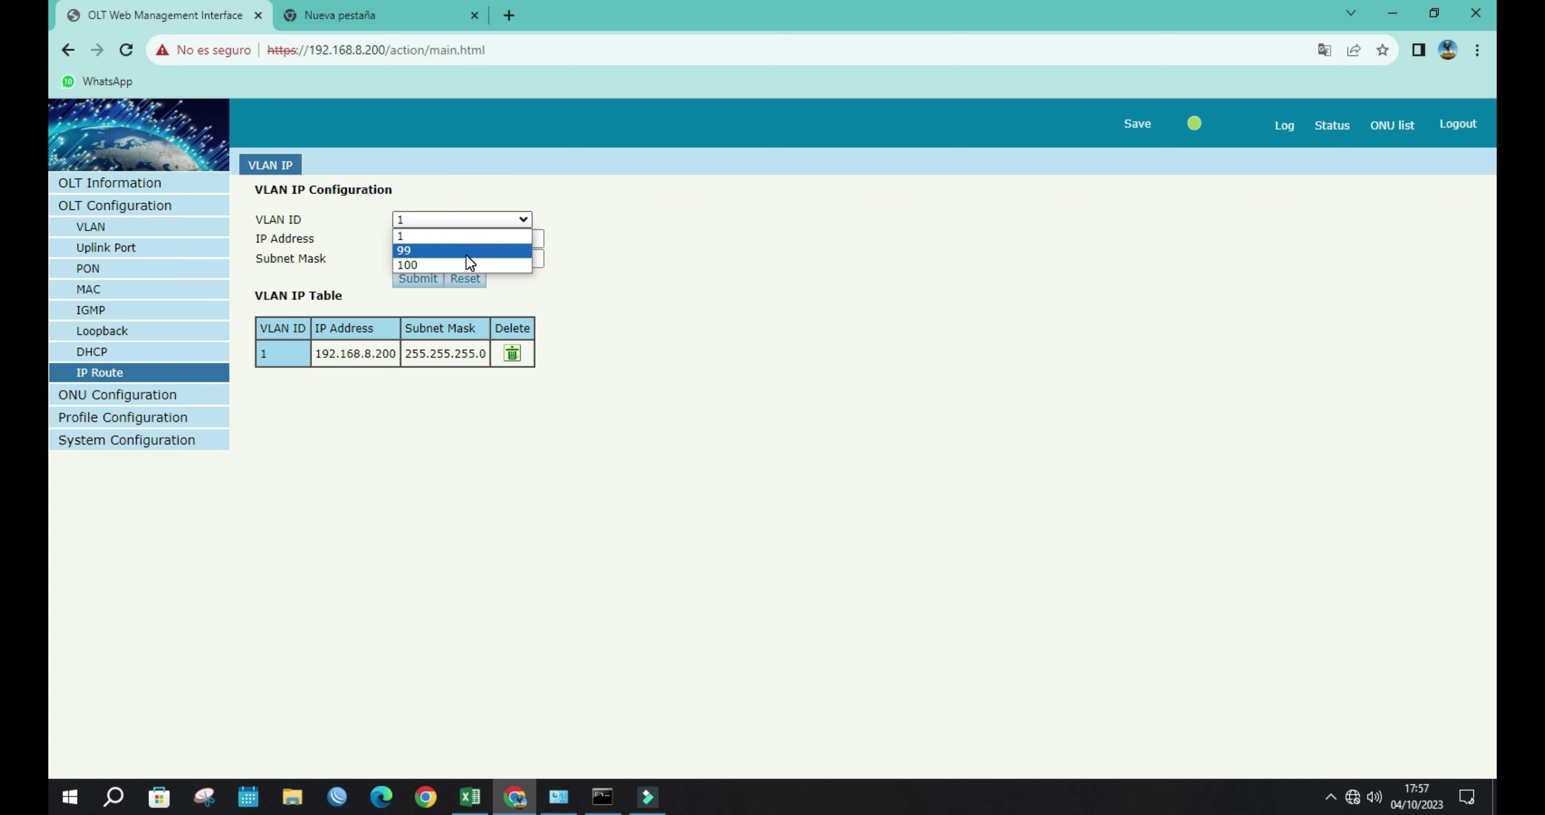
pyautogui.click(466, 250)
pyautogui.click(484, 238)
pyautogui.press('Escape')
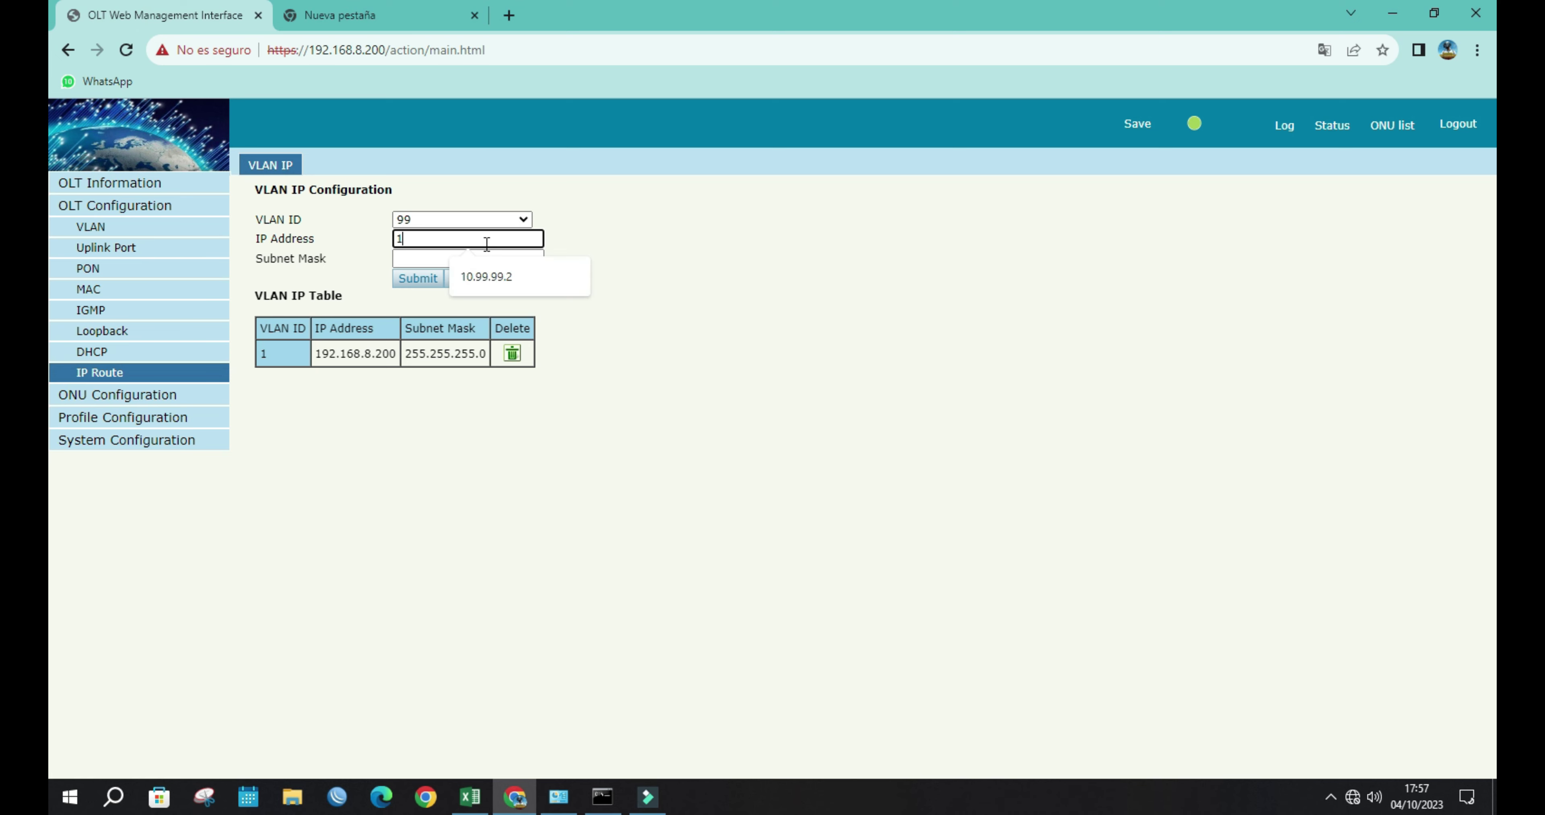
pyautogui.write('10')
pyautogui.click(513, 271)
# - Set the subnet mask to 255.255.255.252, submit the VLAN 99 IP, and view the ONU list
pyautogui.click(507, 267)
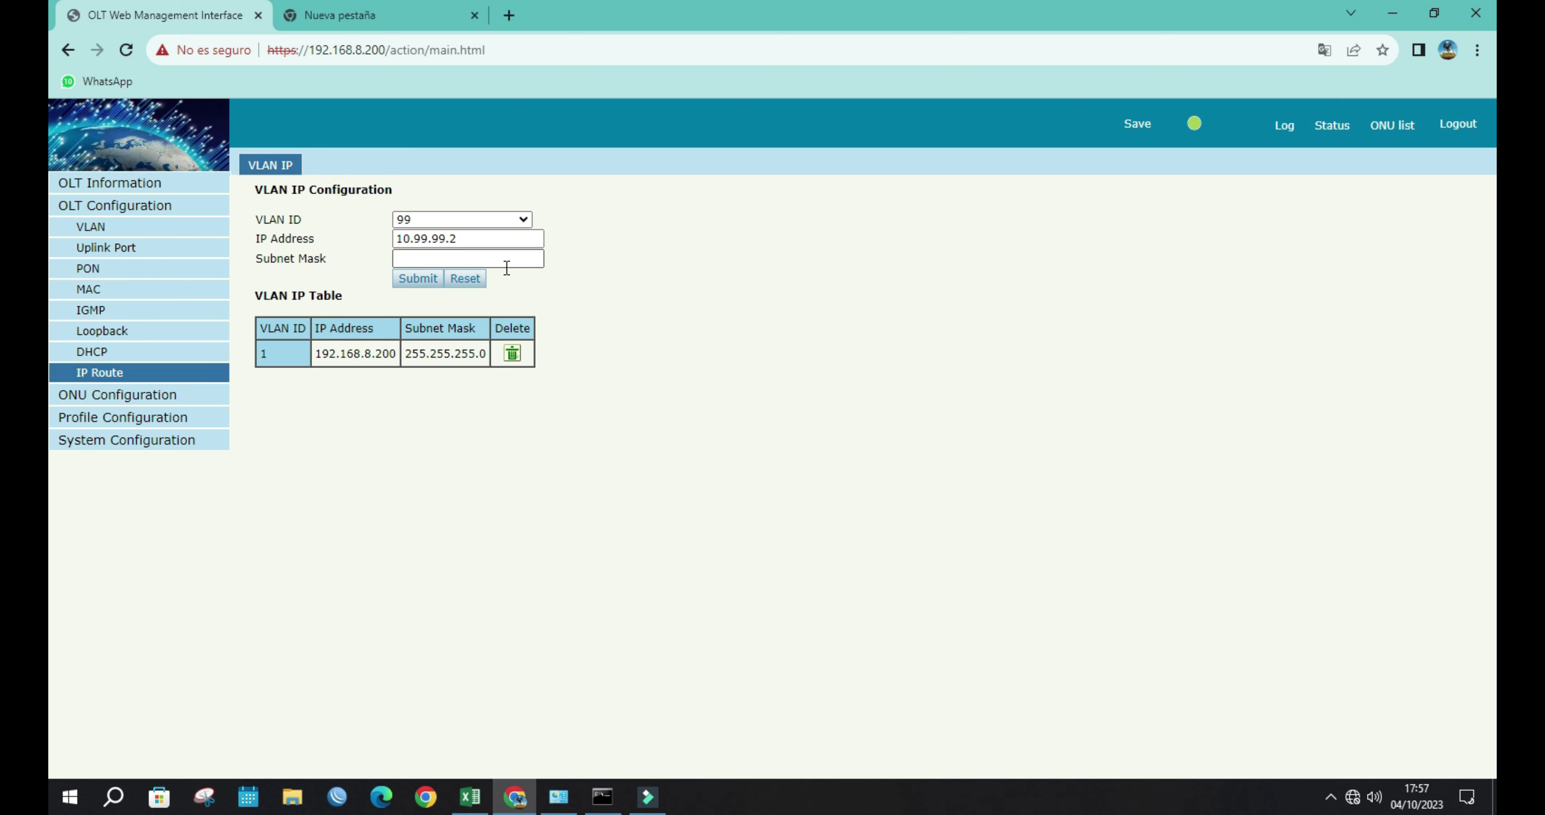
pyautogui.click(507, 267)
pyautogui.click(504, 293)
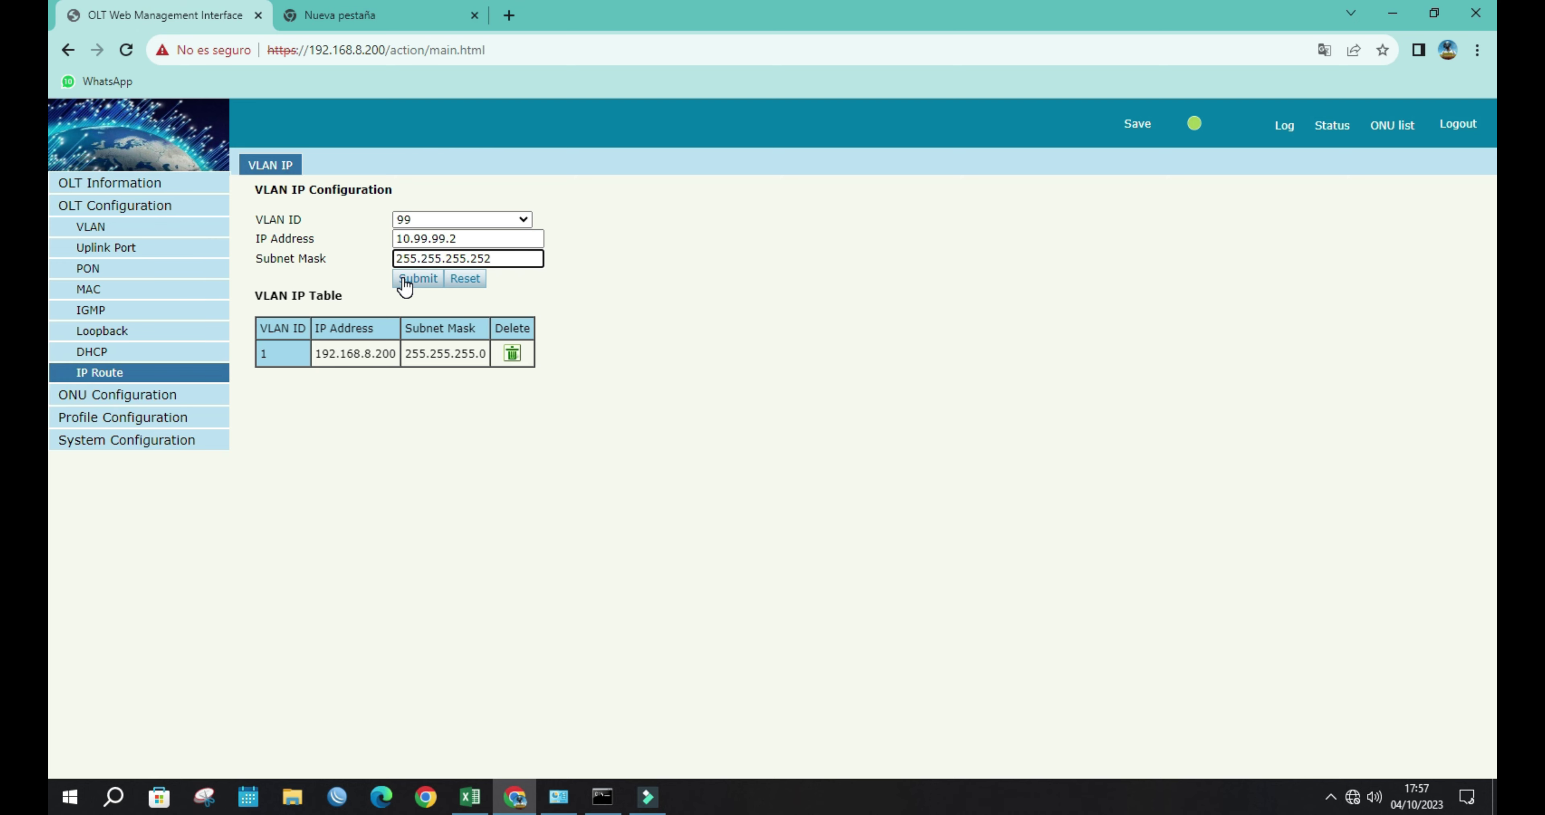
pyautogui.click(404, 282)
pyautogui.click(859, 157)
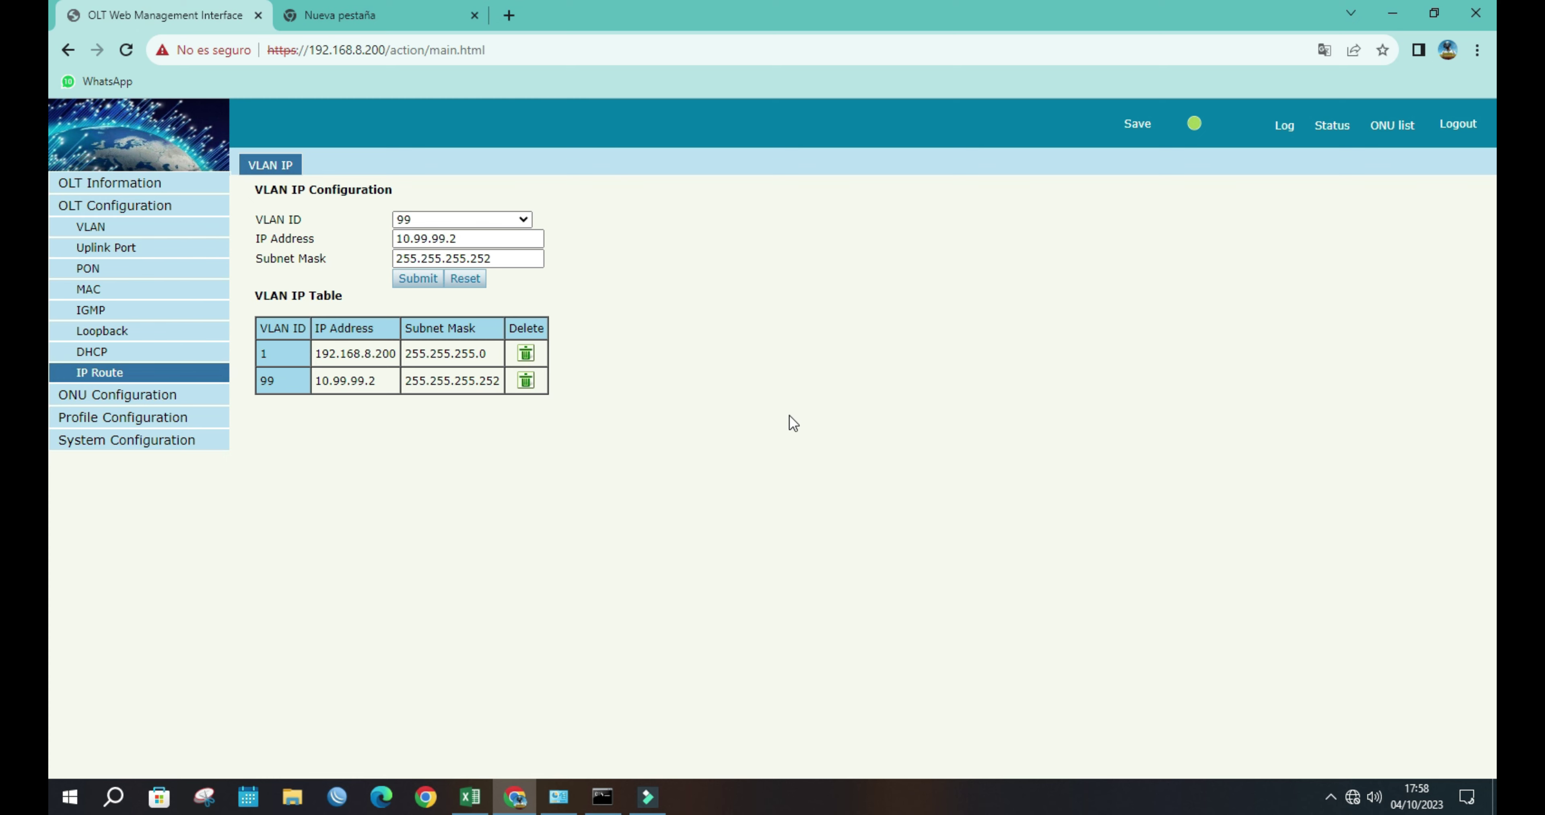
pyautogui.click(188, 393)
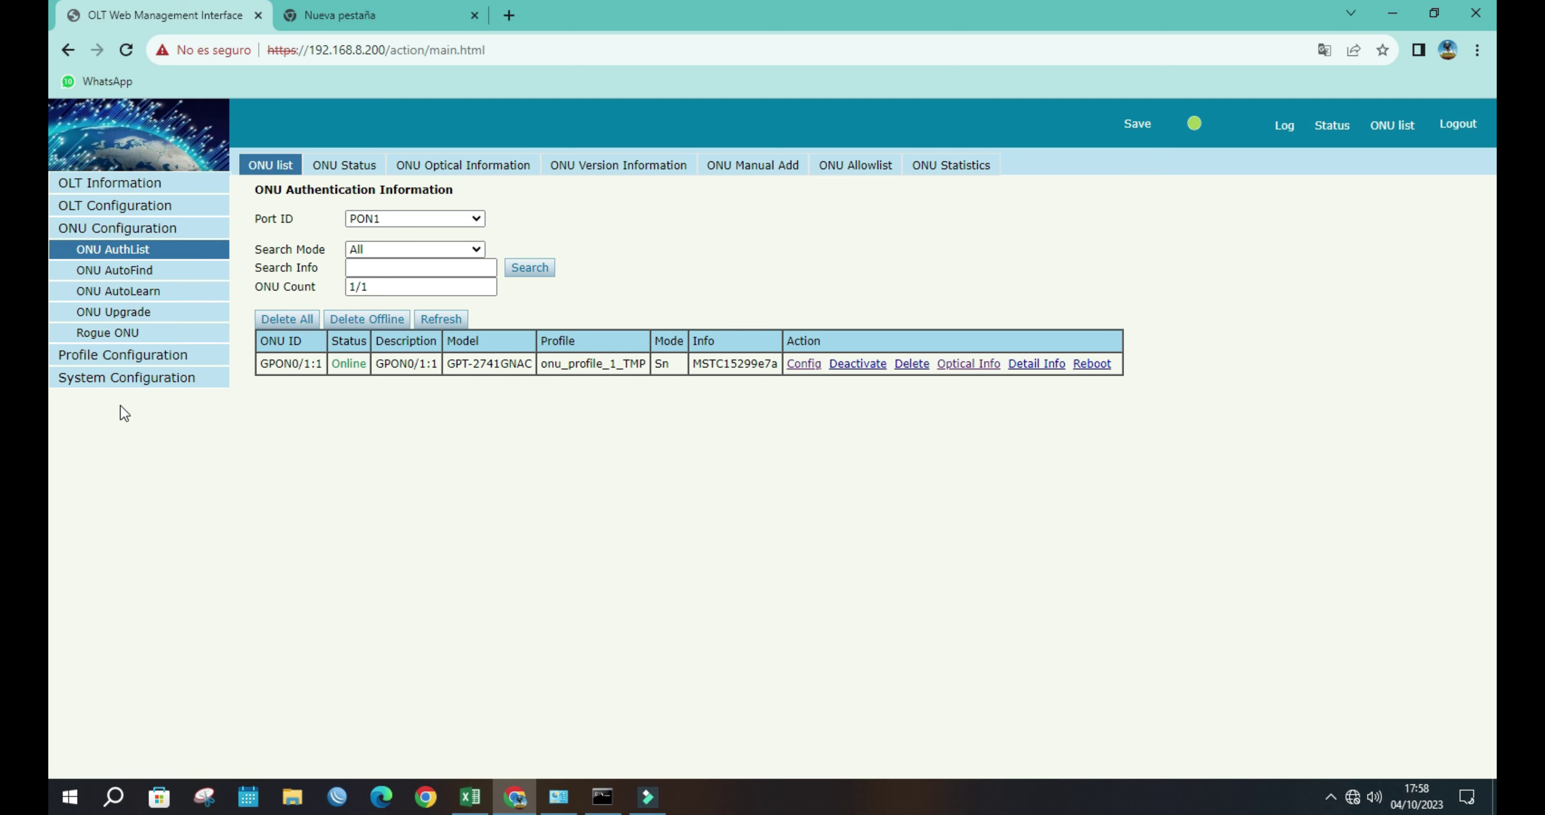
# - Save the configuration from Device Management > Config File and accept the confirmation prompt
pyautogui.click(137, 386)
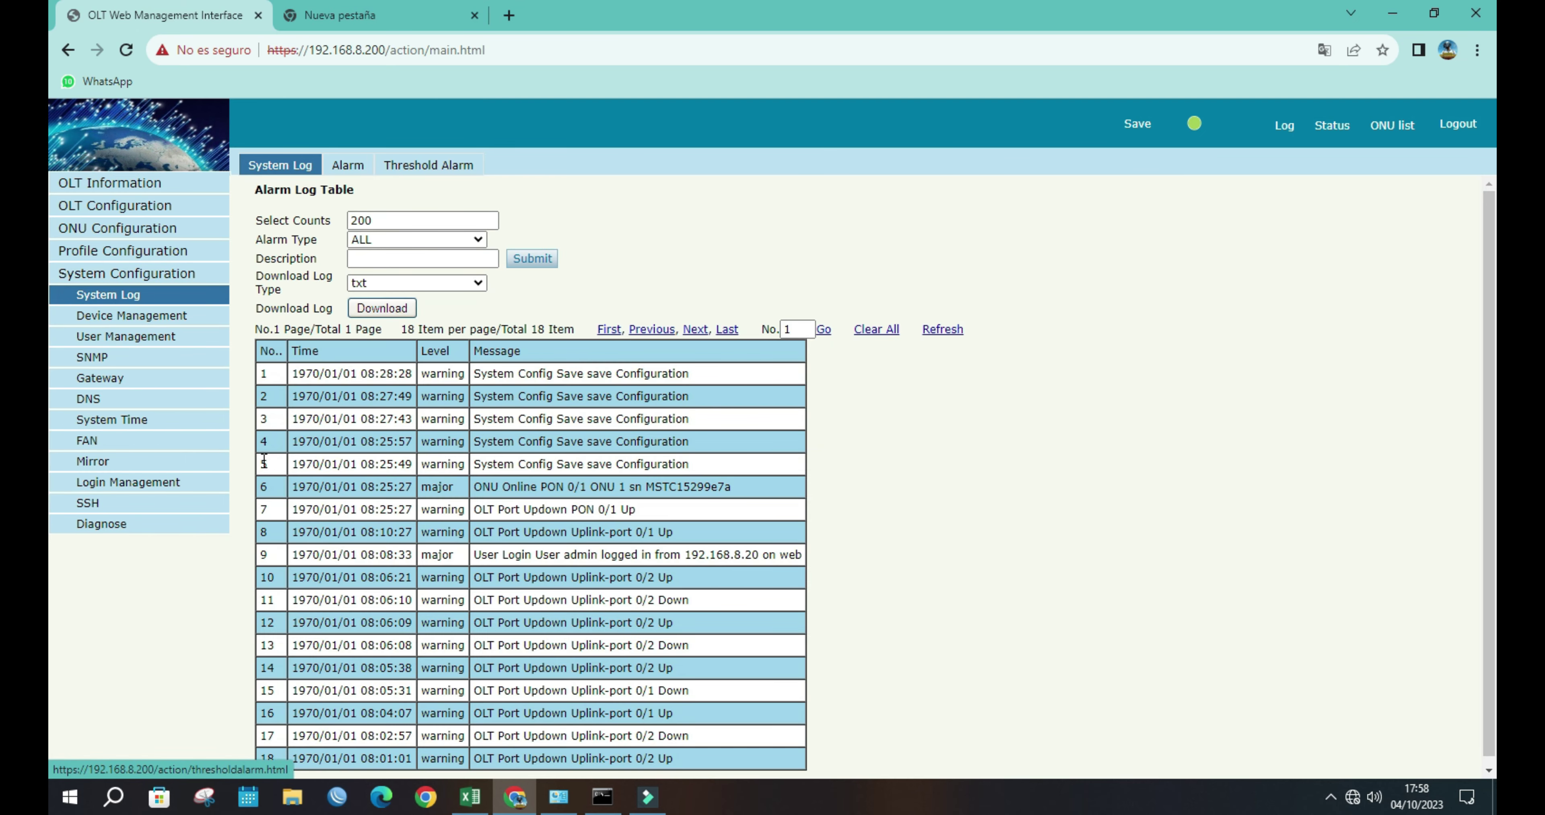
pyautogui.click(180, 316)
pyautogui.click(491, 169)
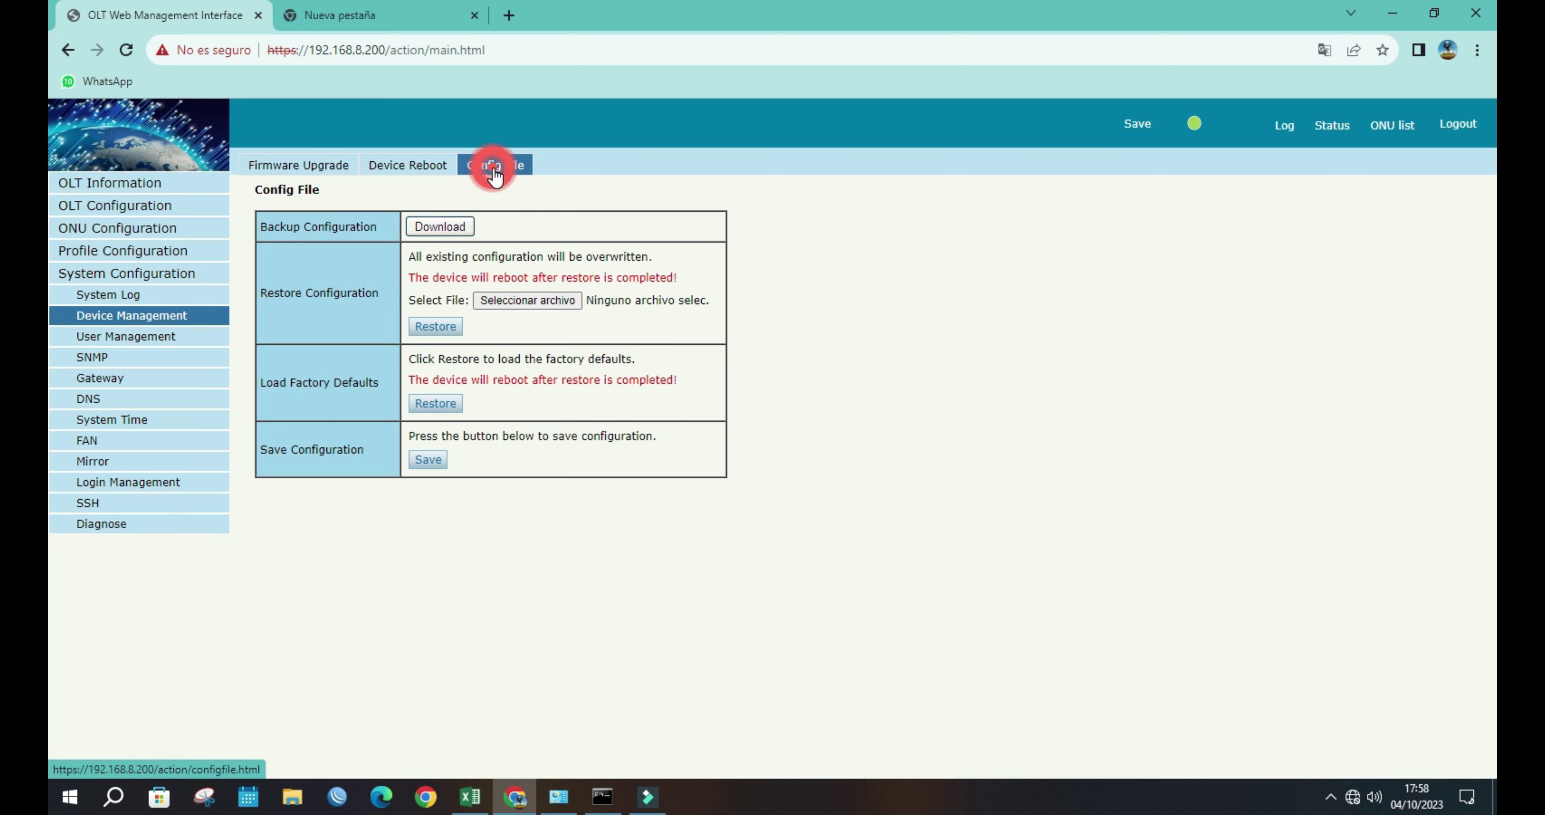
pyautogui.click(428, 460)
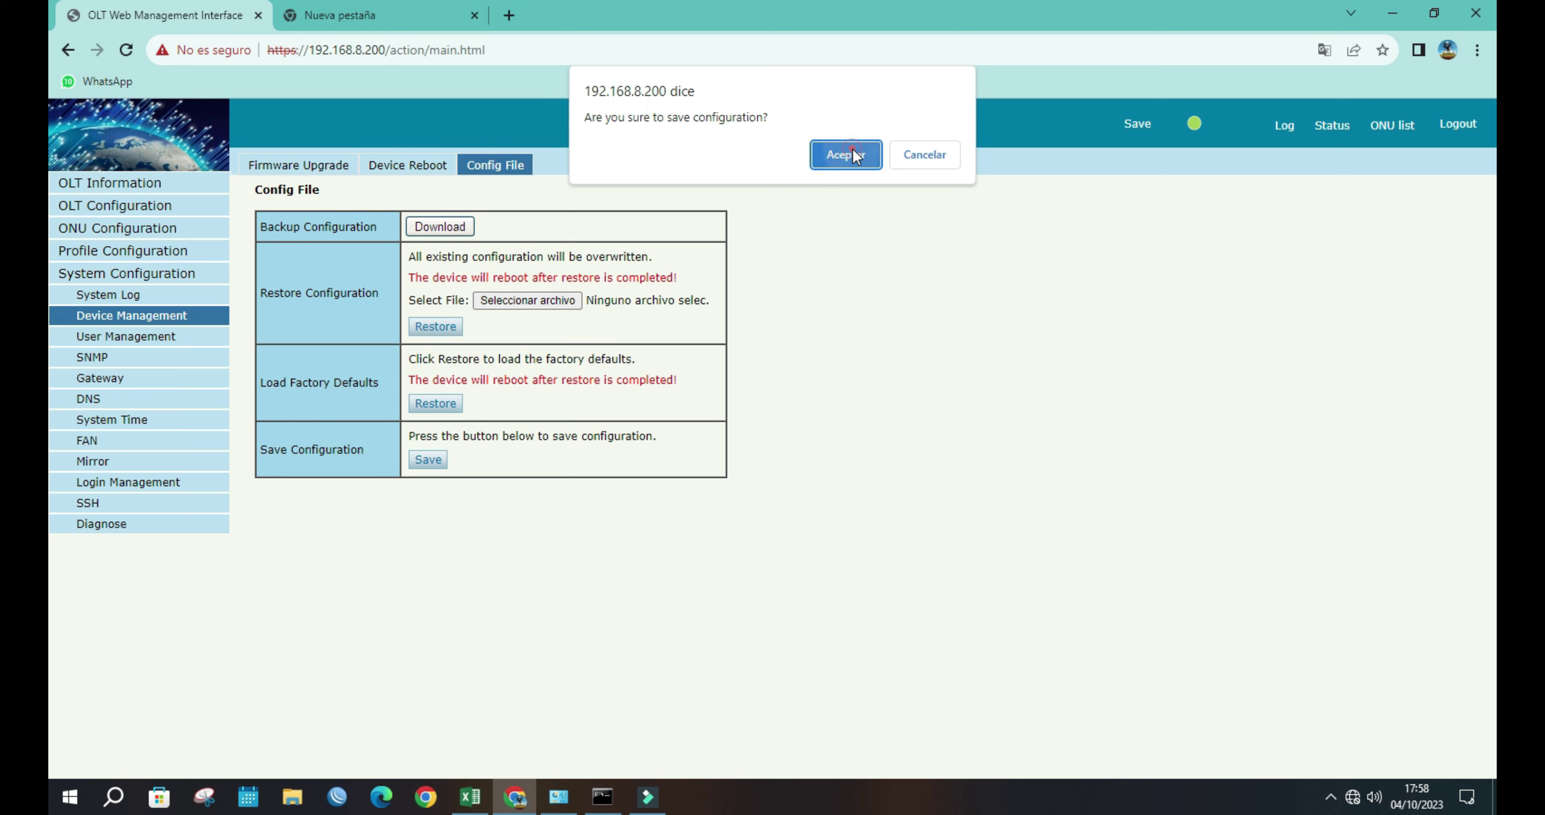
pyautogui.click(869, 164)
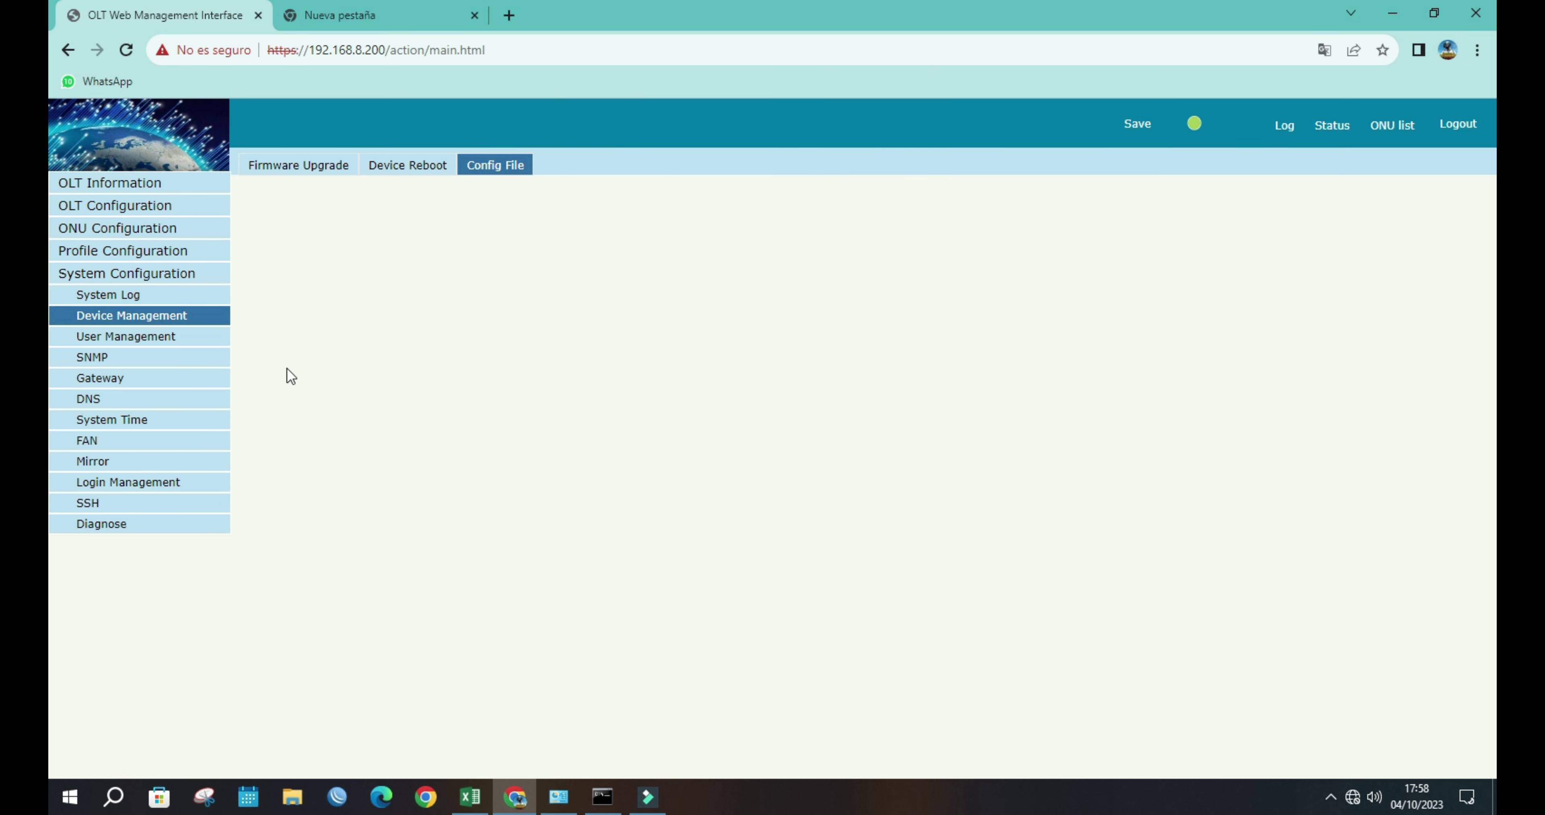
# - Replace the 0.0.0.0 gateway with 10.99.99.1 and submit it
pyautogui.click(167, 384)
pyautogui.click(419, 221)
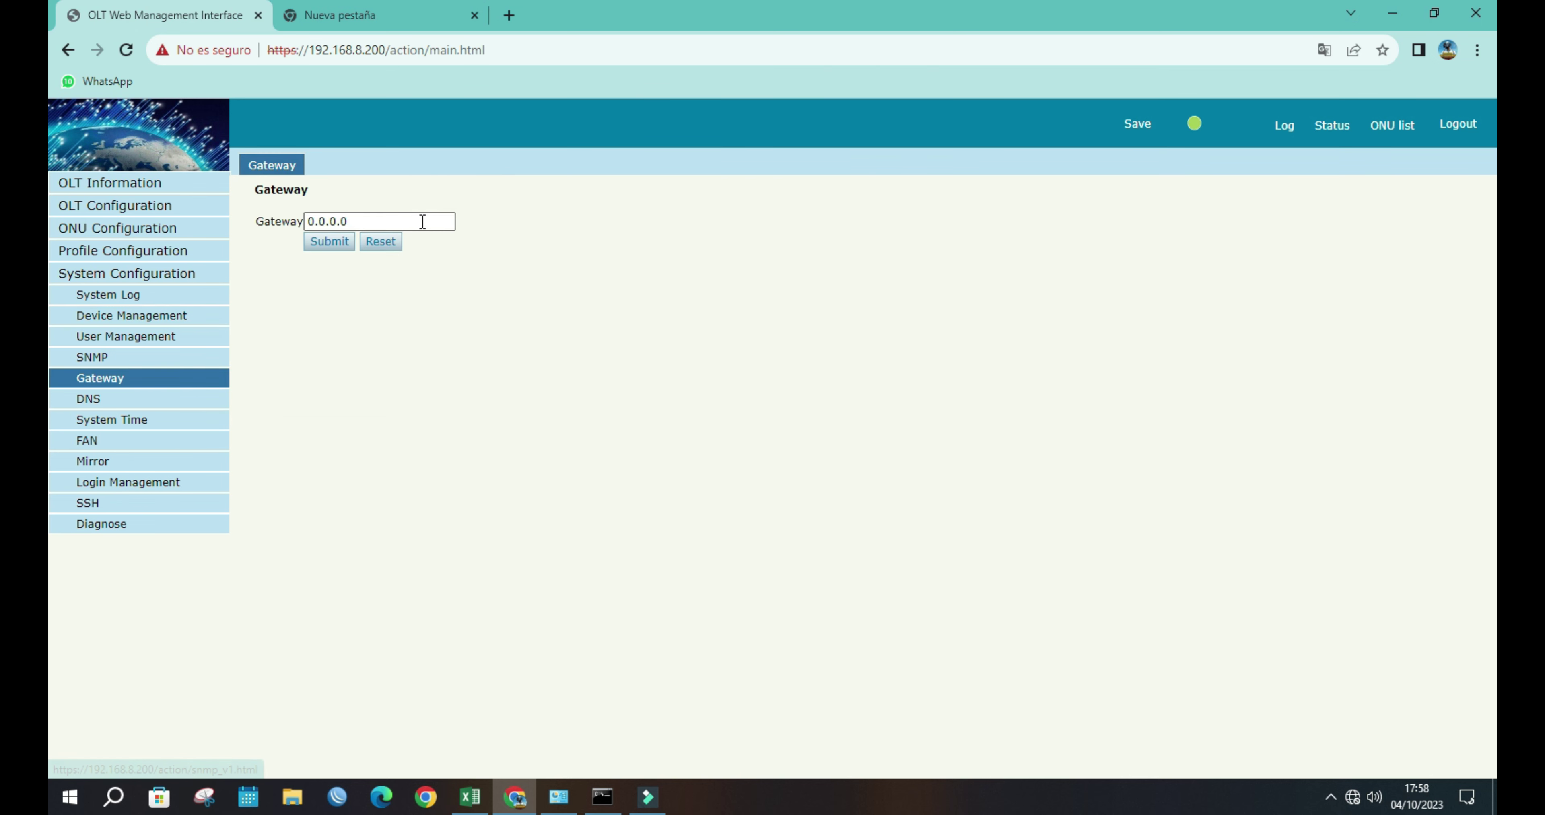
pyautogui.doubleClick(418, 220)
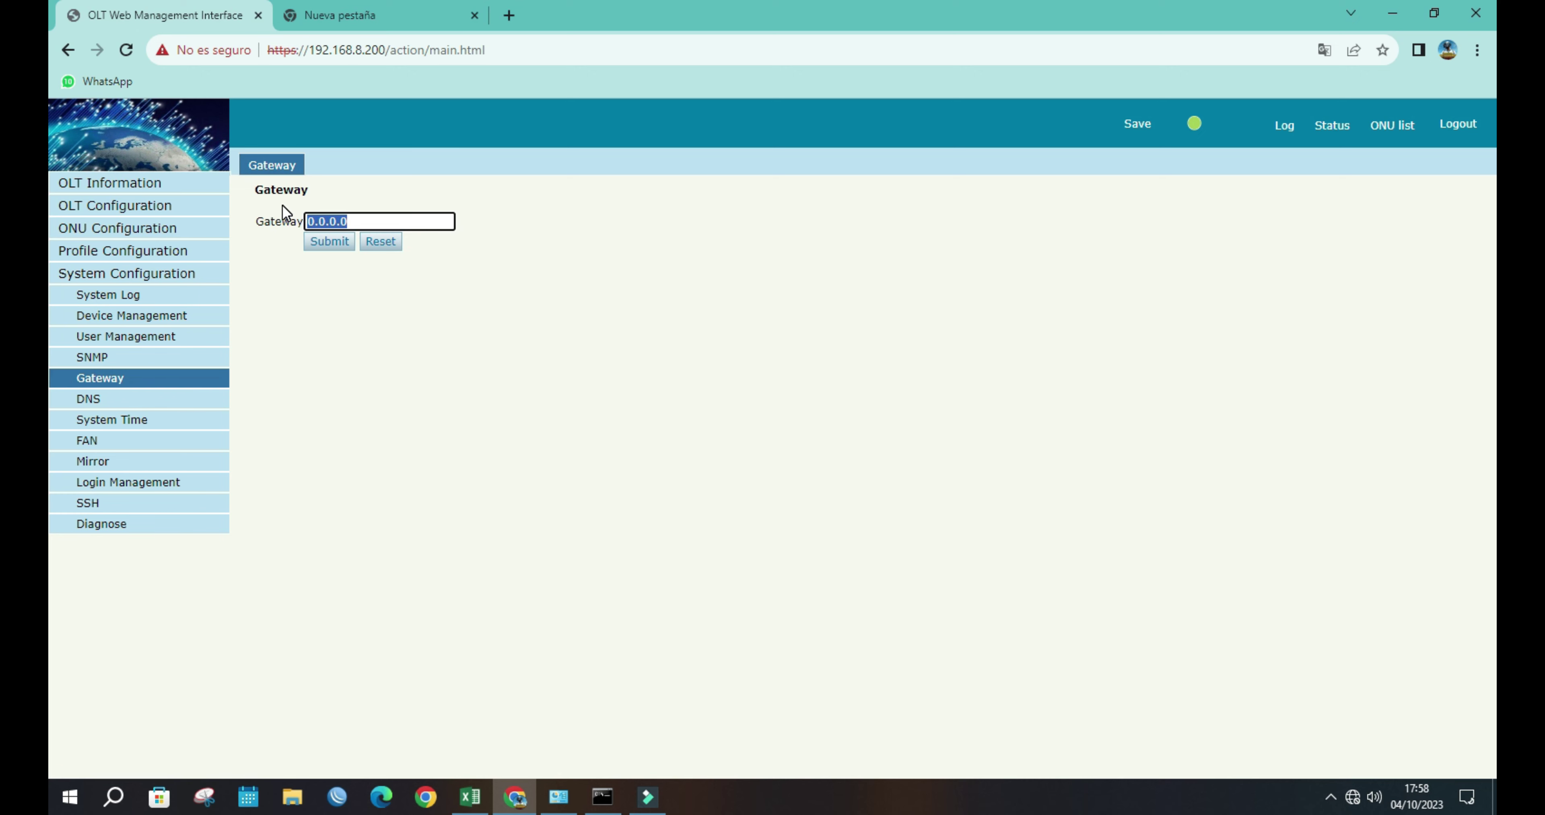
pyautogui.write('10.99')
pyautogui.press('BackSpace')
pyautogui.press('BackSpace')
pyautogui.write('99')
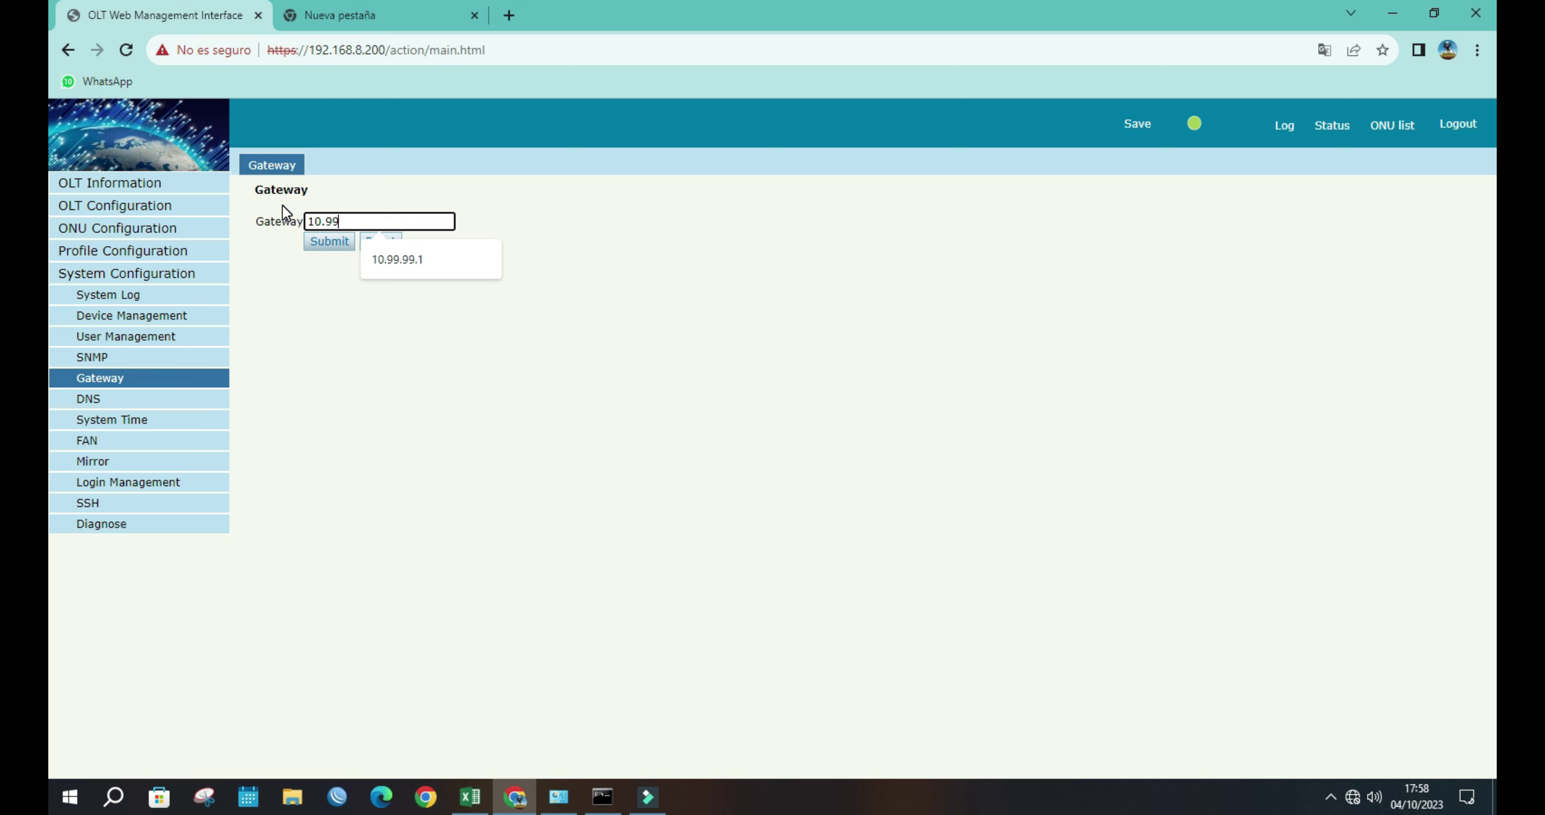
pyautogui.click(399, 259)
pyautogui.click(345, 245)
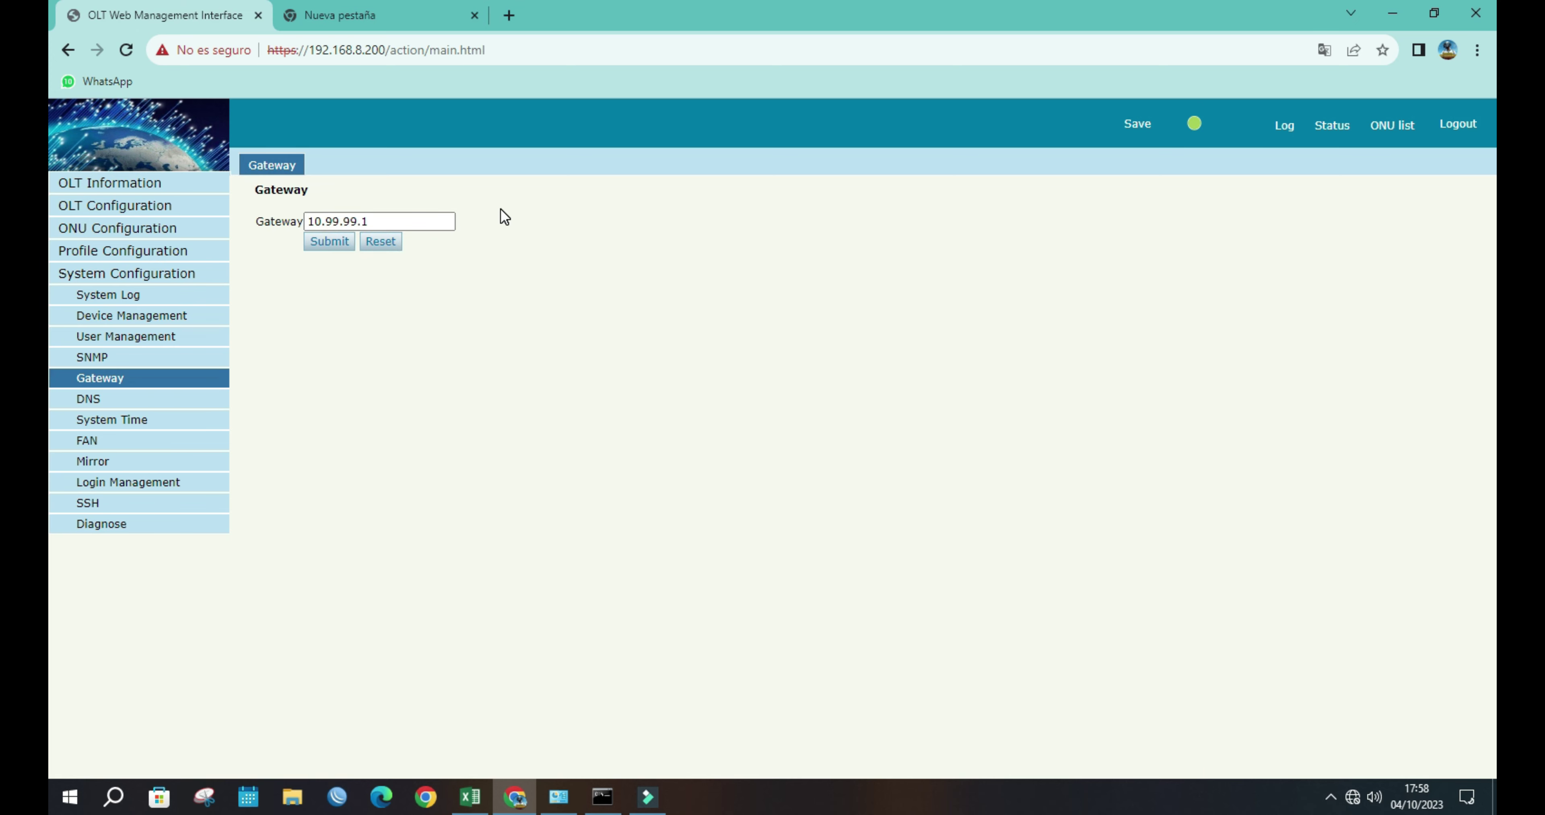
# - Set the master DNS to 8.8.8.8 and the slave DNS to 8.8.4.4
pyautogui.click(114, 401)
pyautogui.click(438, 219)
pyautogui.click(509, 263)
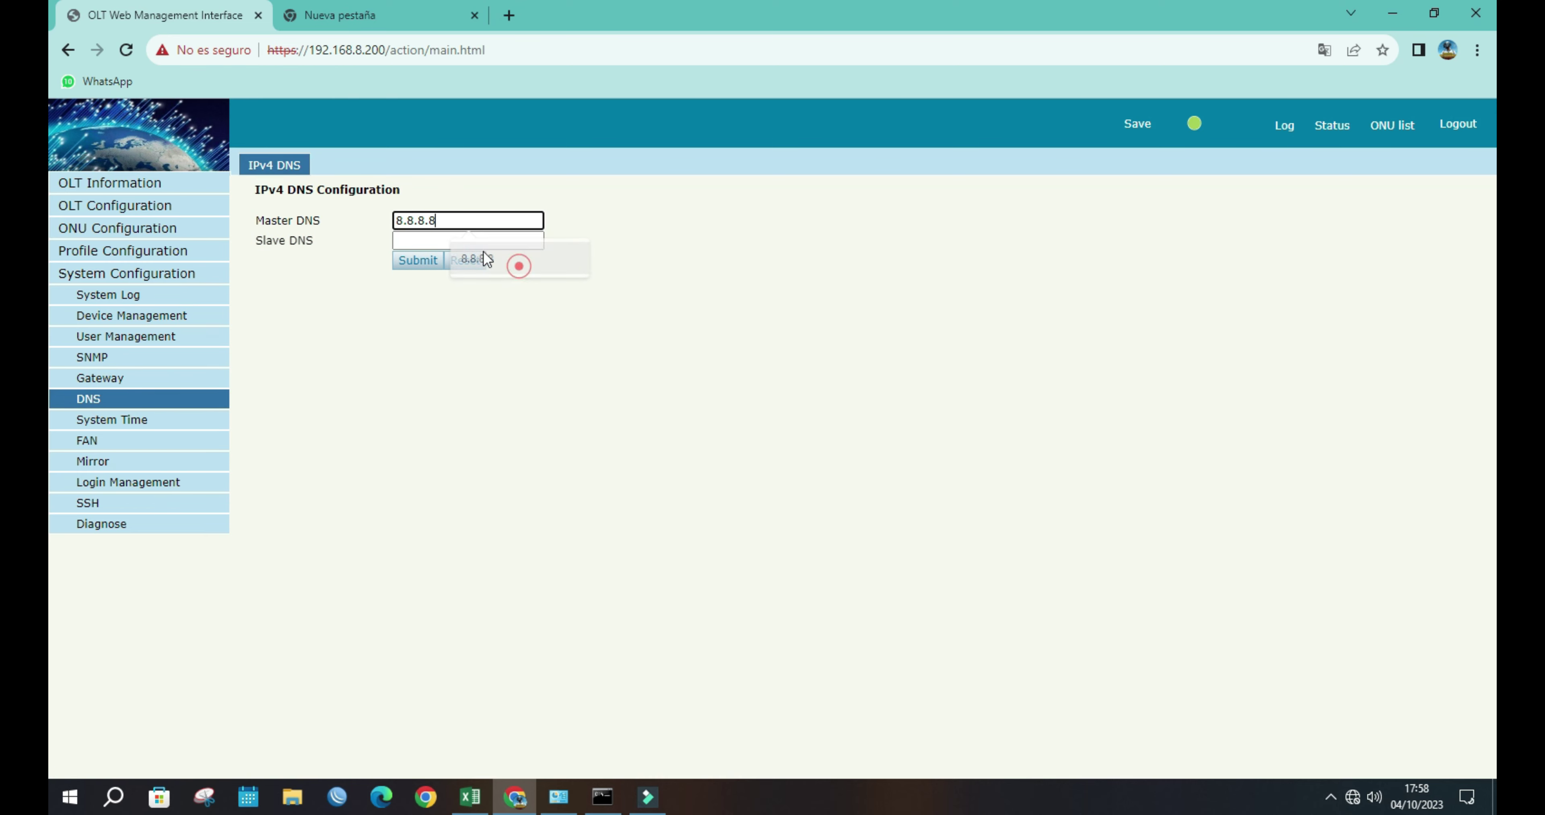
pyautogui.click(464, 240)
pyautogui.click(489, 277)
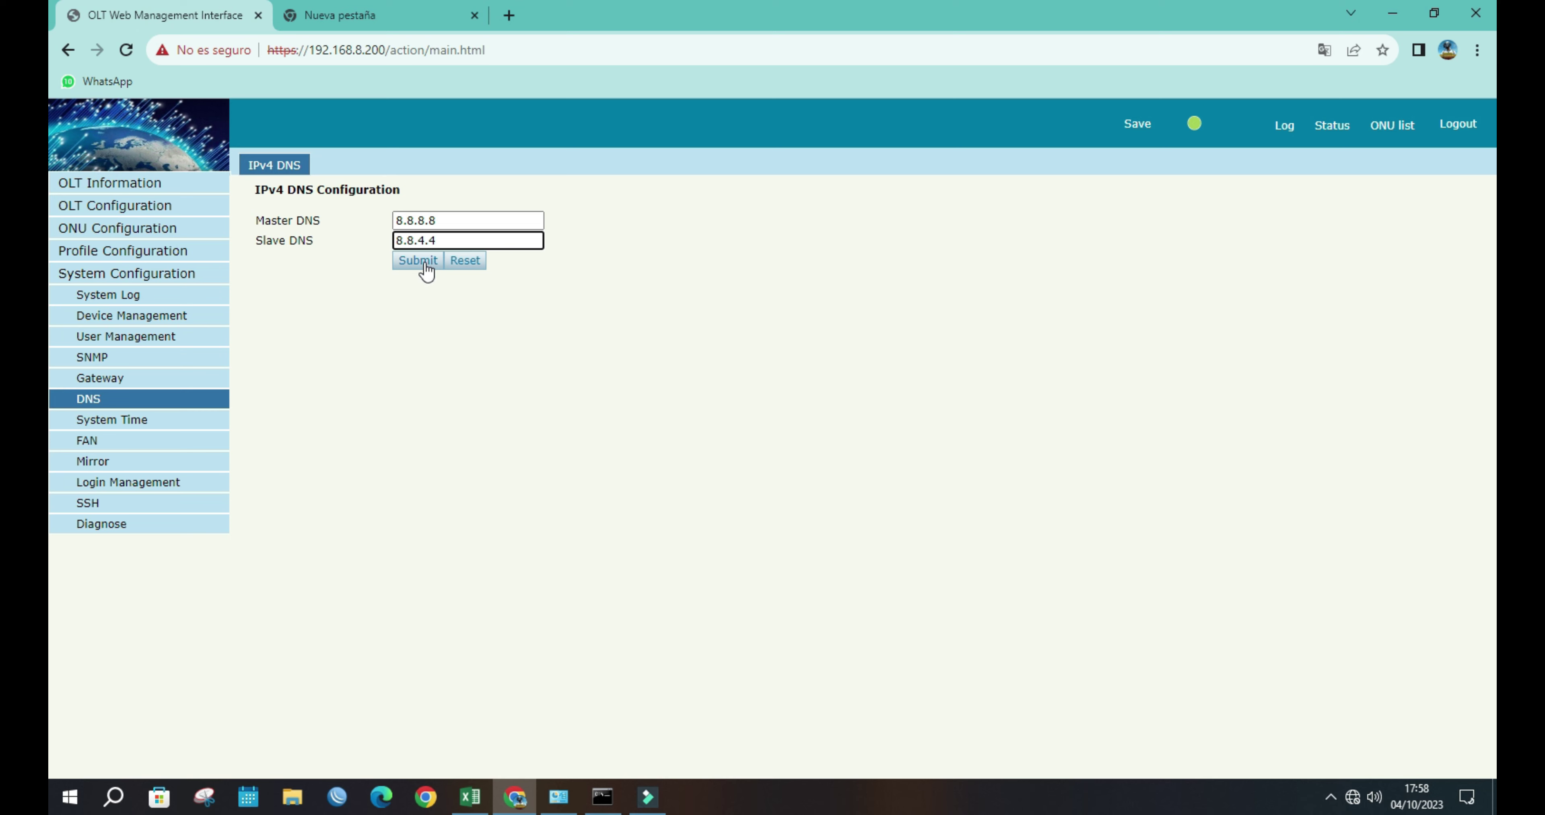
pyautogui.click(421, 264)
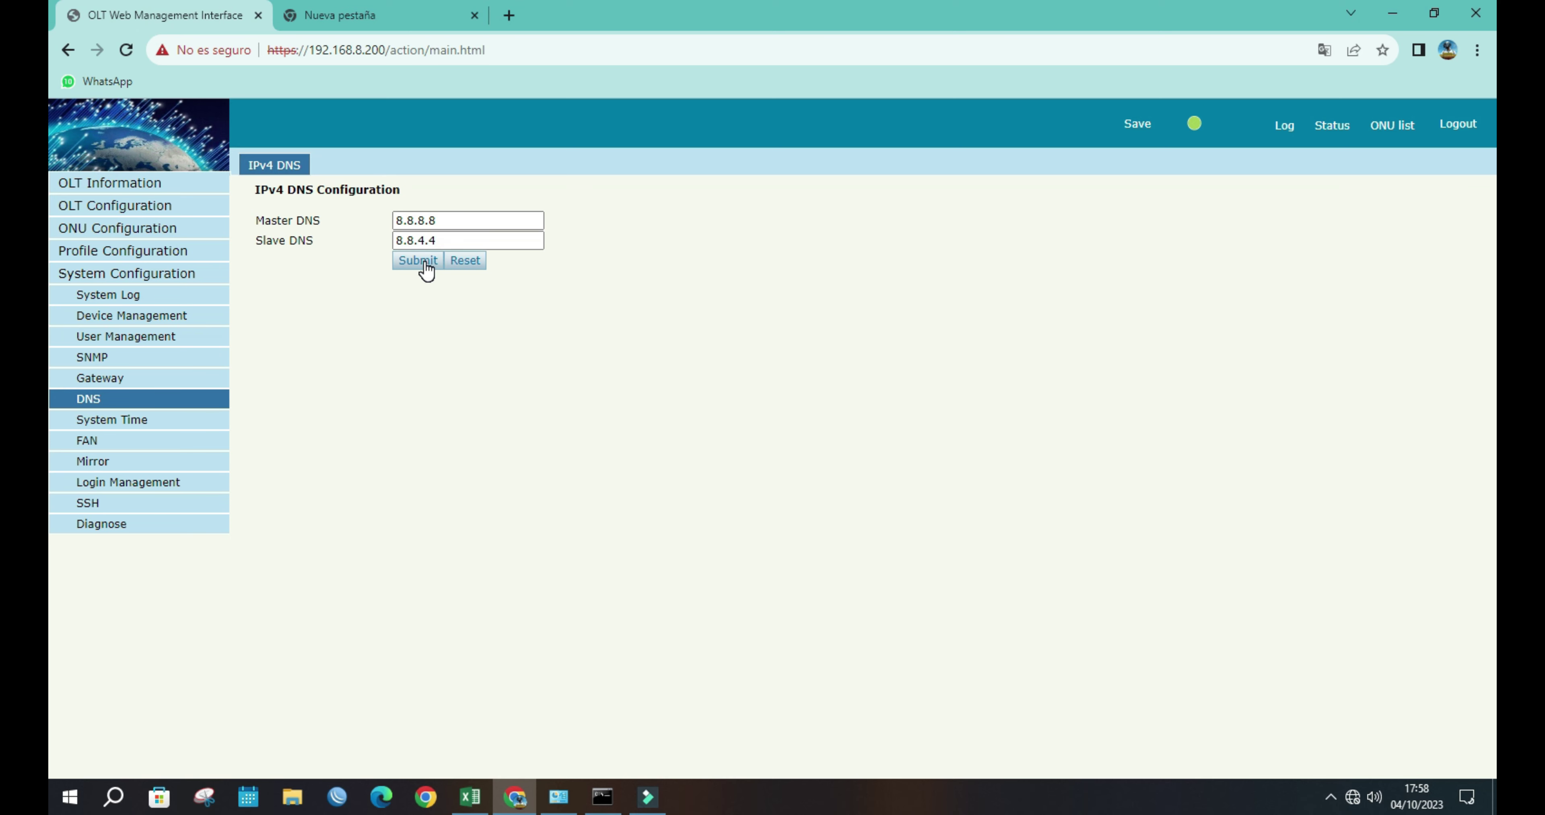
pyautogui.click(426, 269)
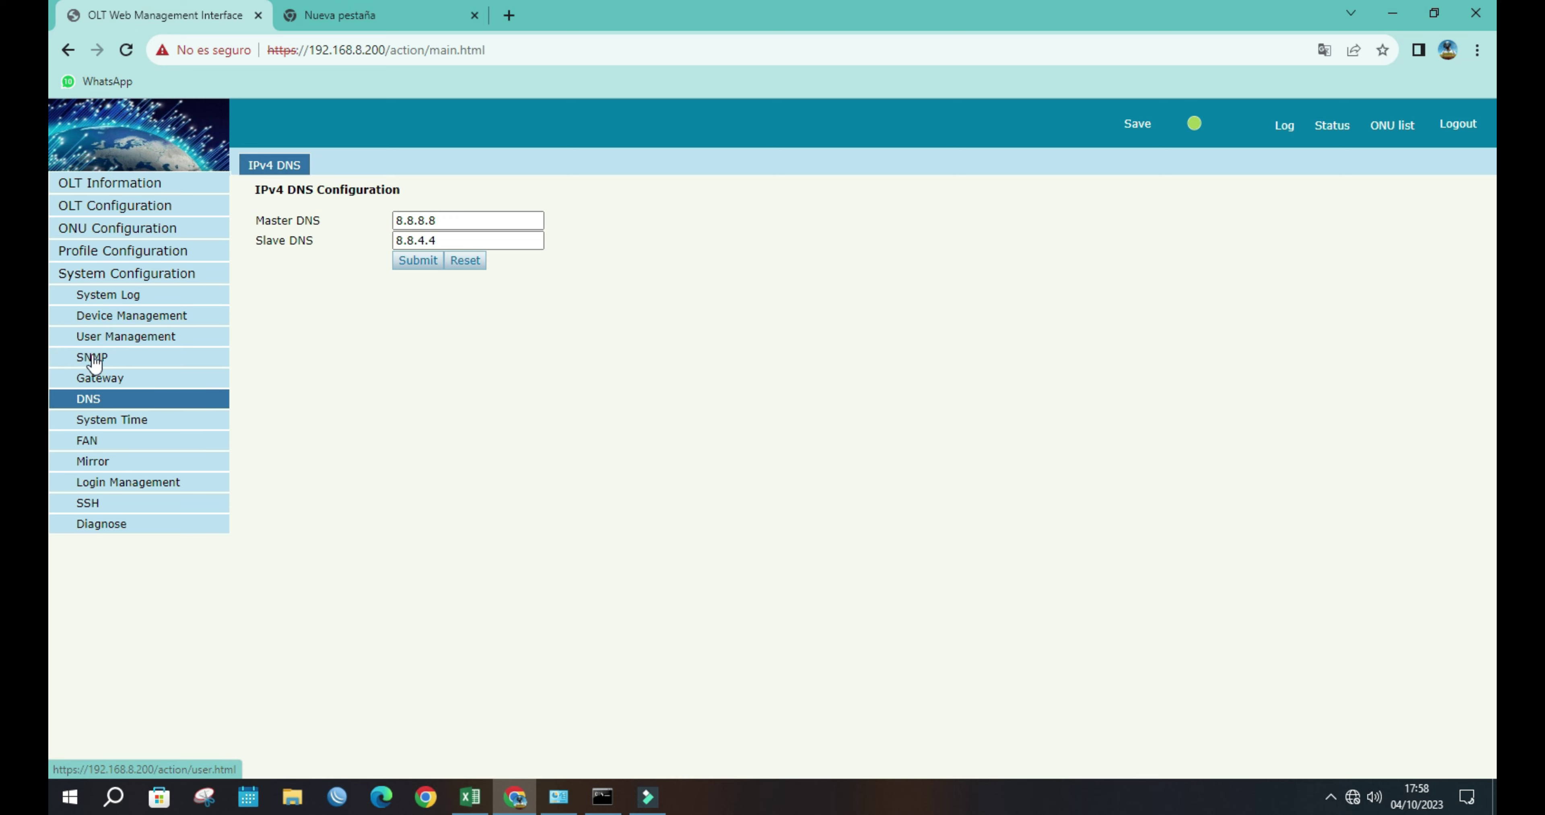
pyautogui.click(142, 424)
# - On the NTP configuration form, set NTP synchronization to Enable
pyautogui.click(300, 166)
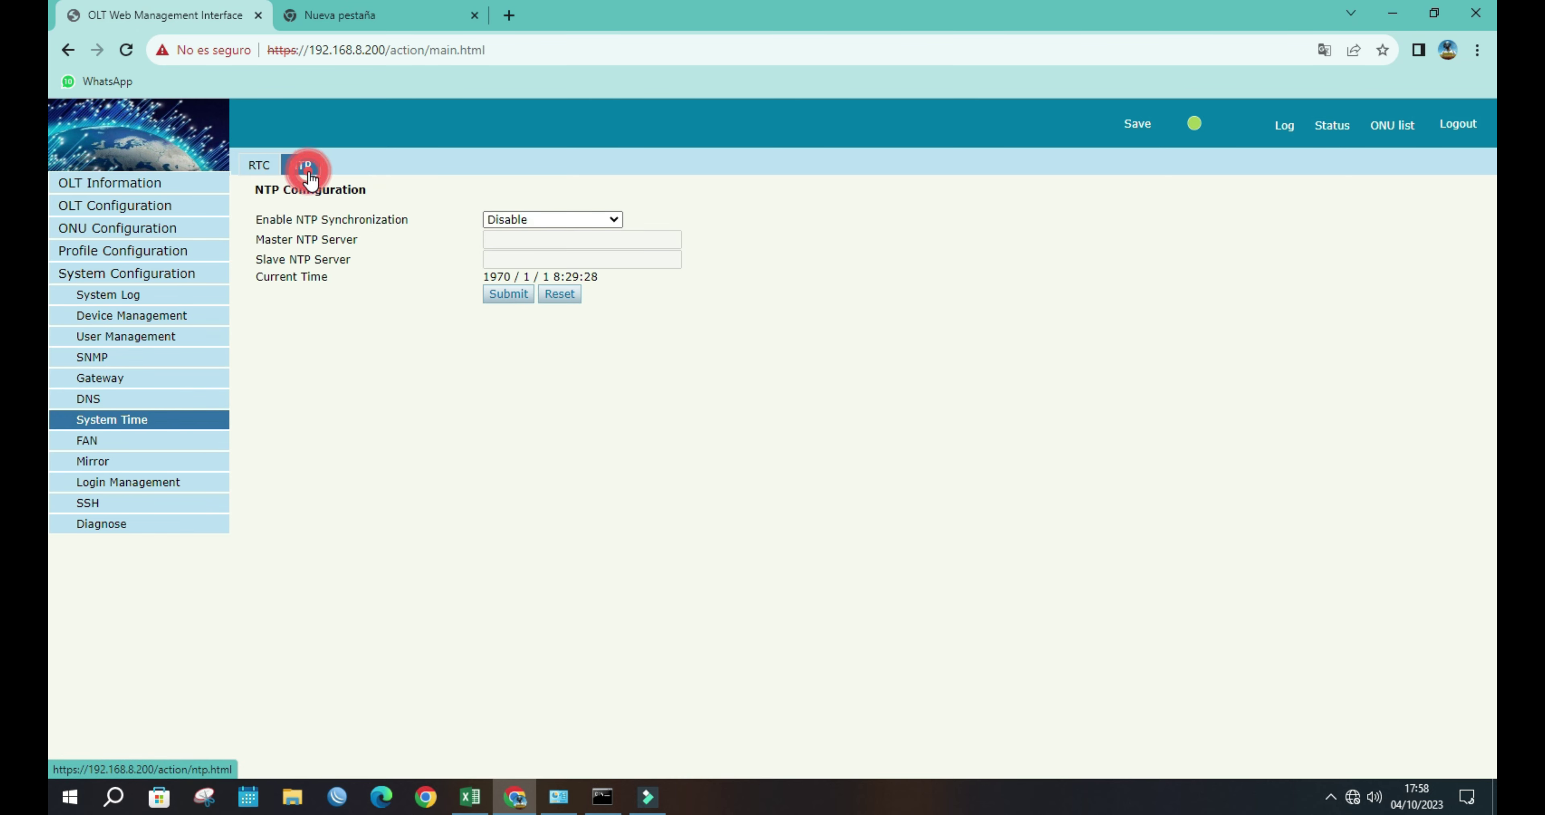
pyautogui.click(602, 222)
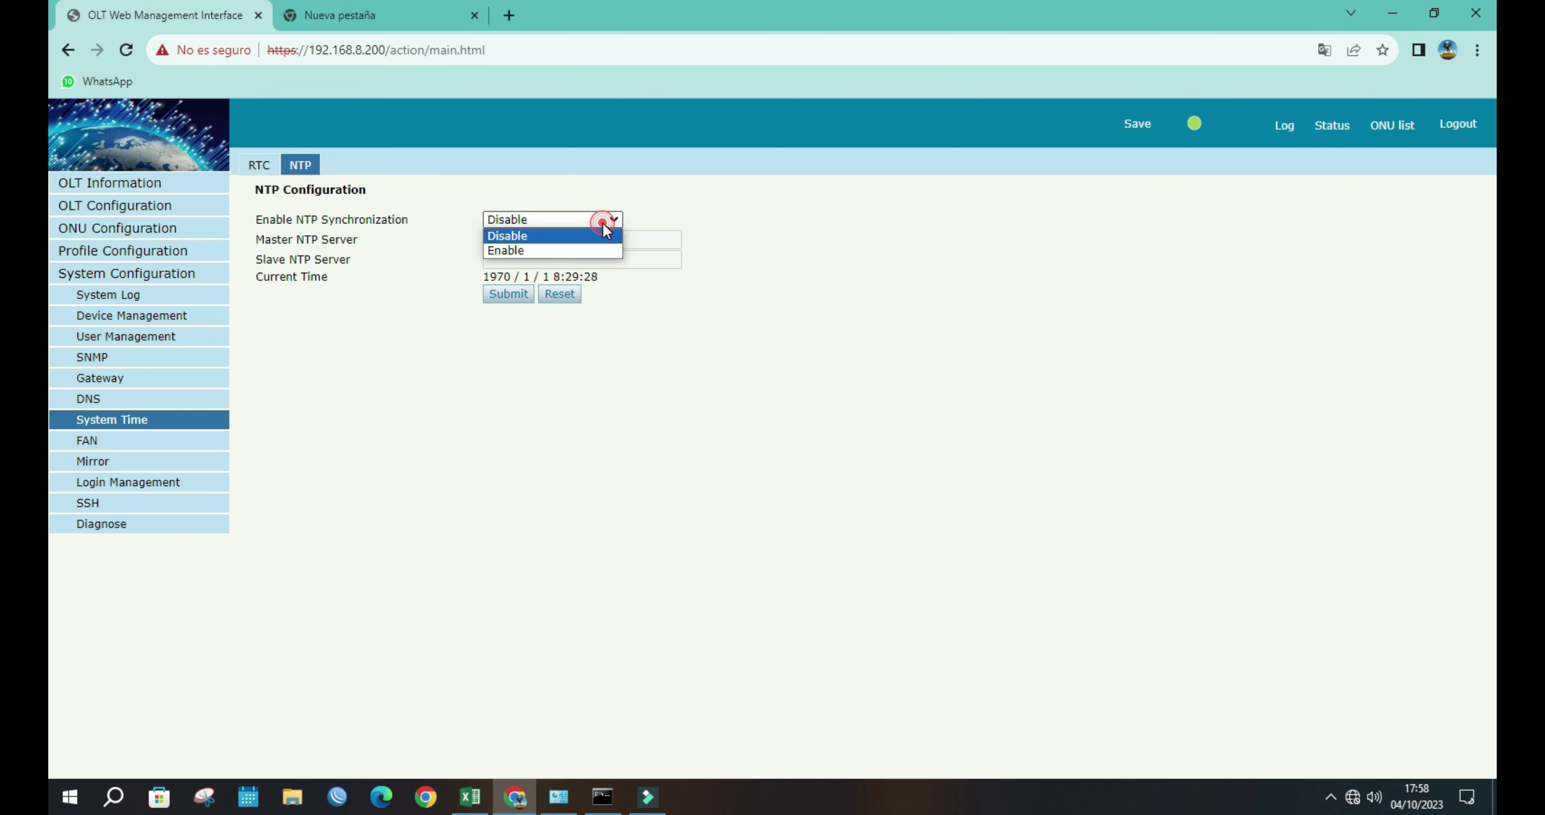
pyautogui.click(539, 251)
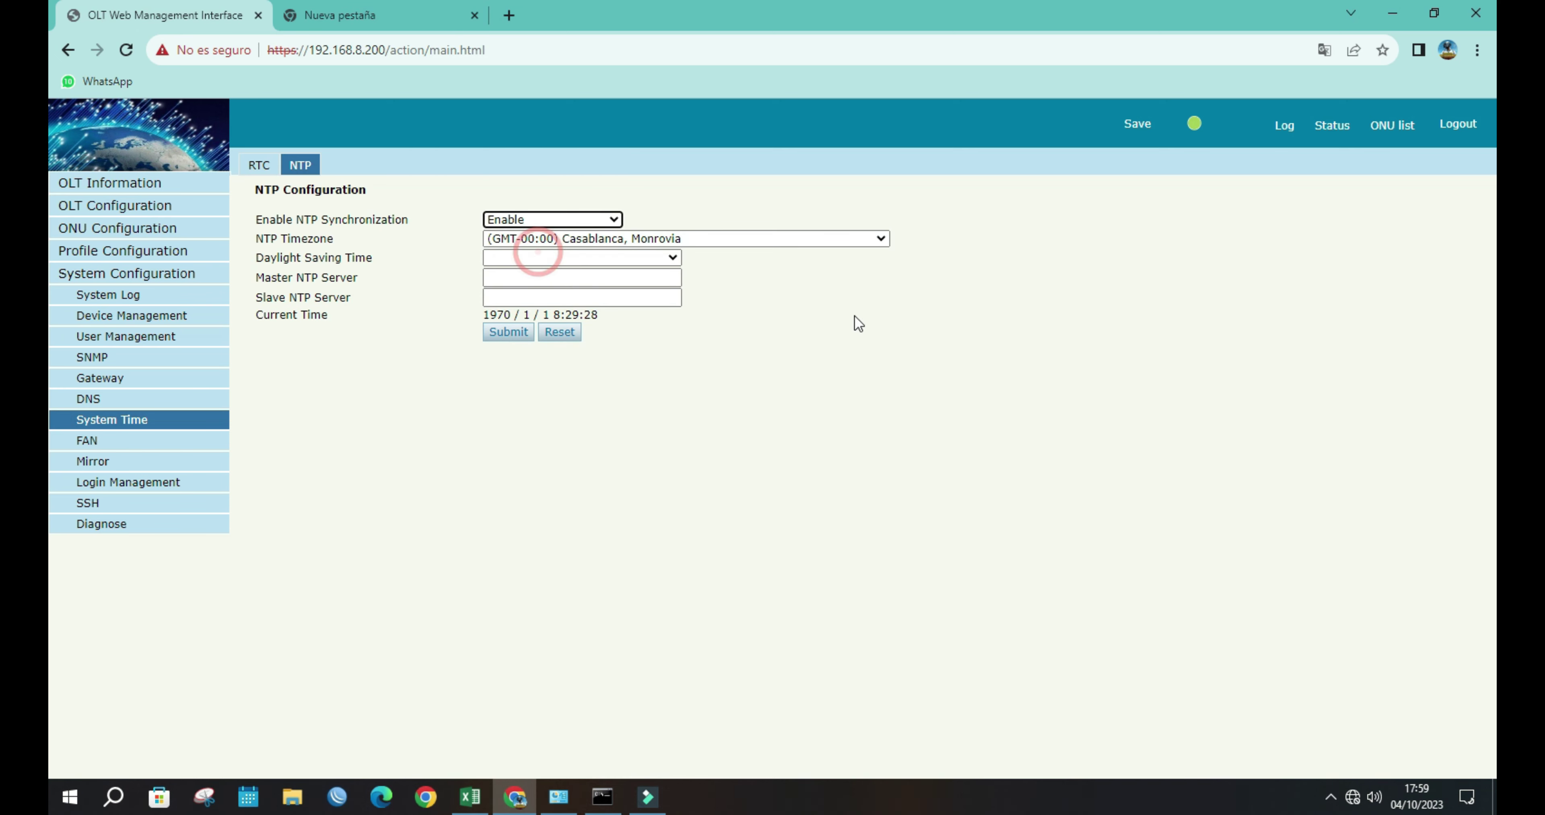
# - Set the NTP timezone to (GMT-05:00) Bogota, Lima, Quito
pyautogui.click(867, 240)
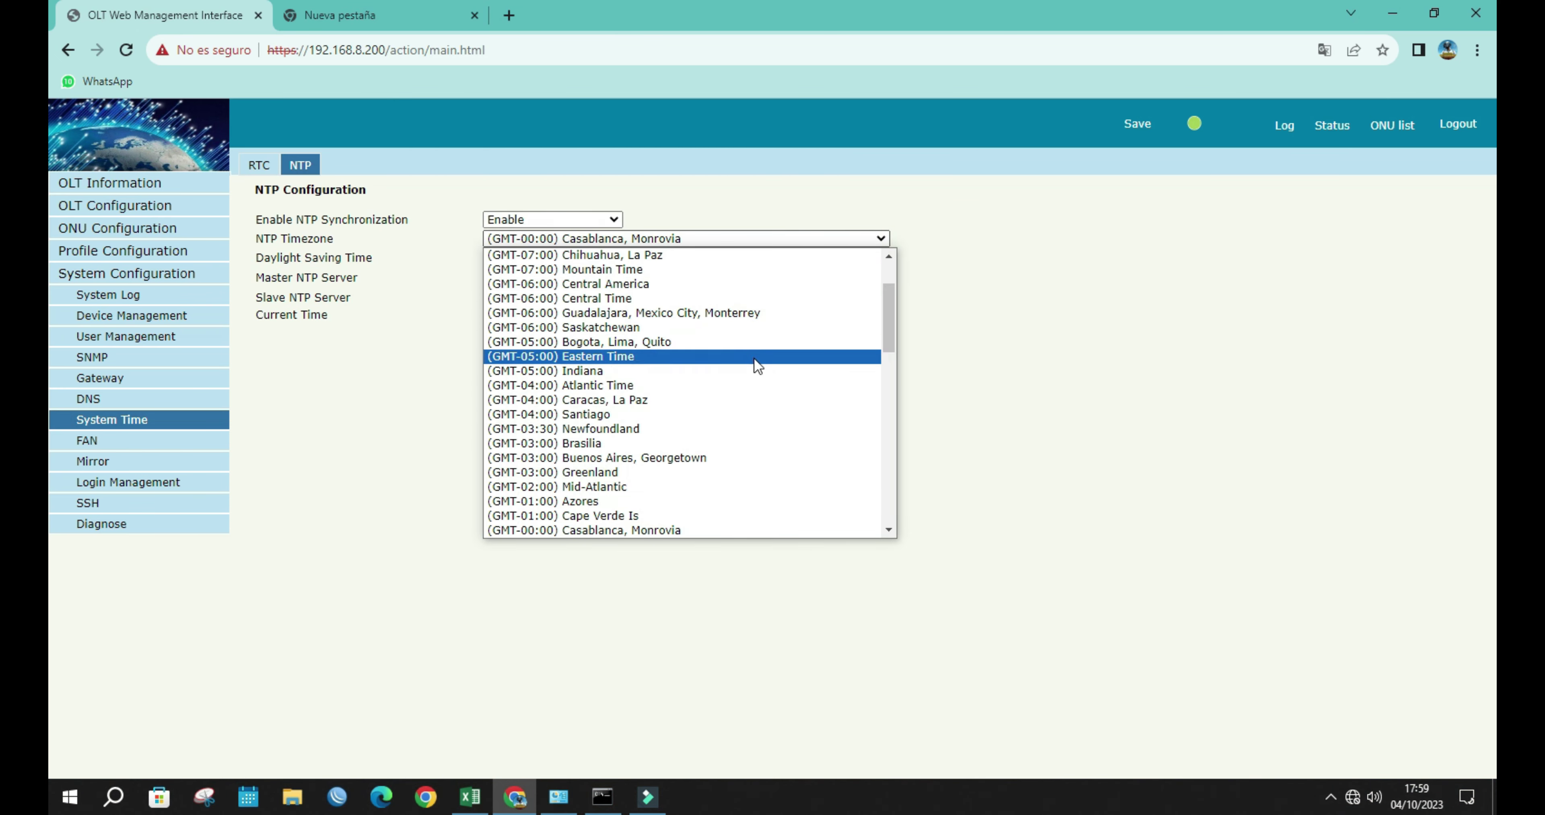
pyautogui.scroll(-6, 772, 410)
pyautogui.scroll(-6, 775, 426)
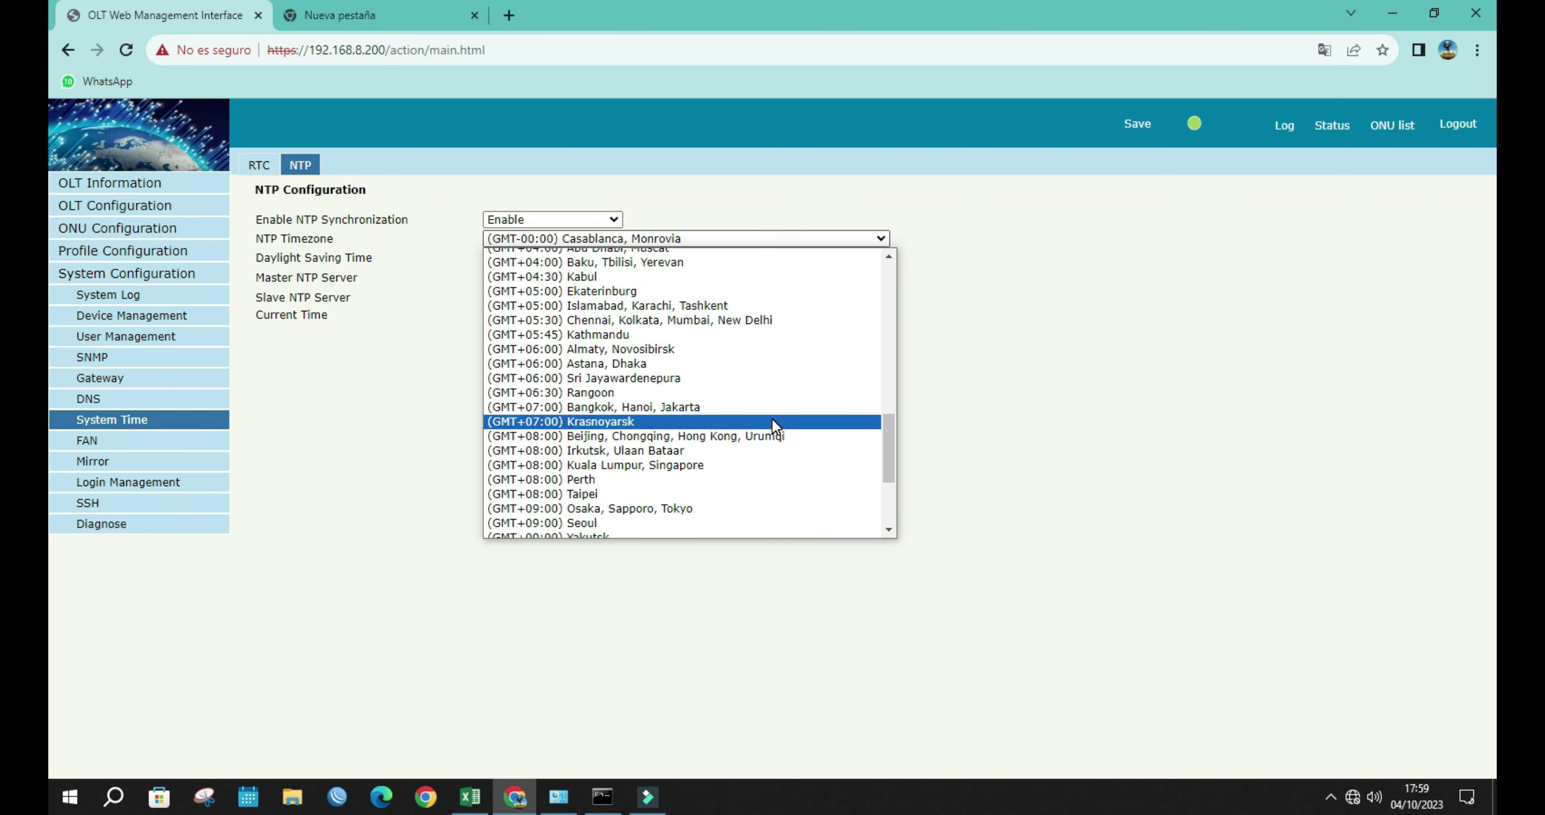
pyautogui.scroll(15, 773, 423)
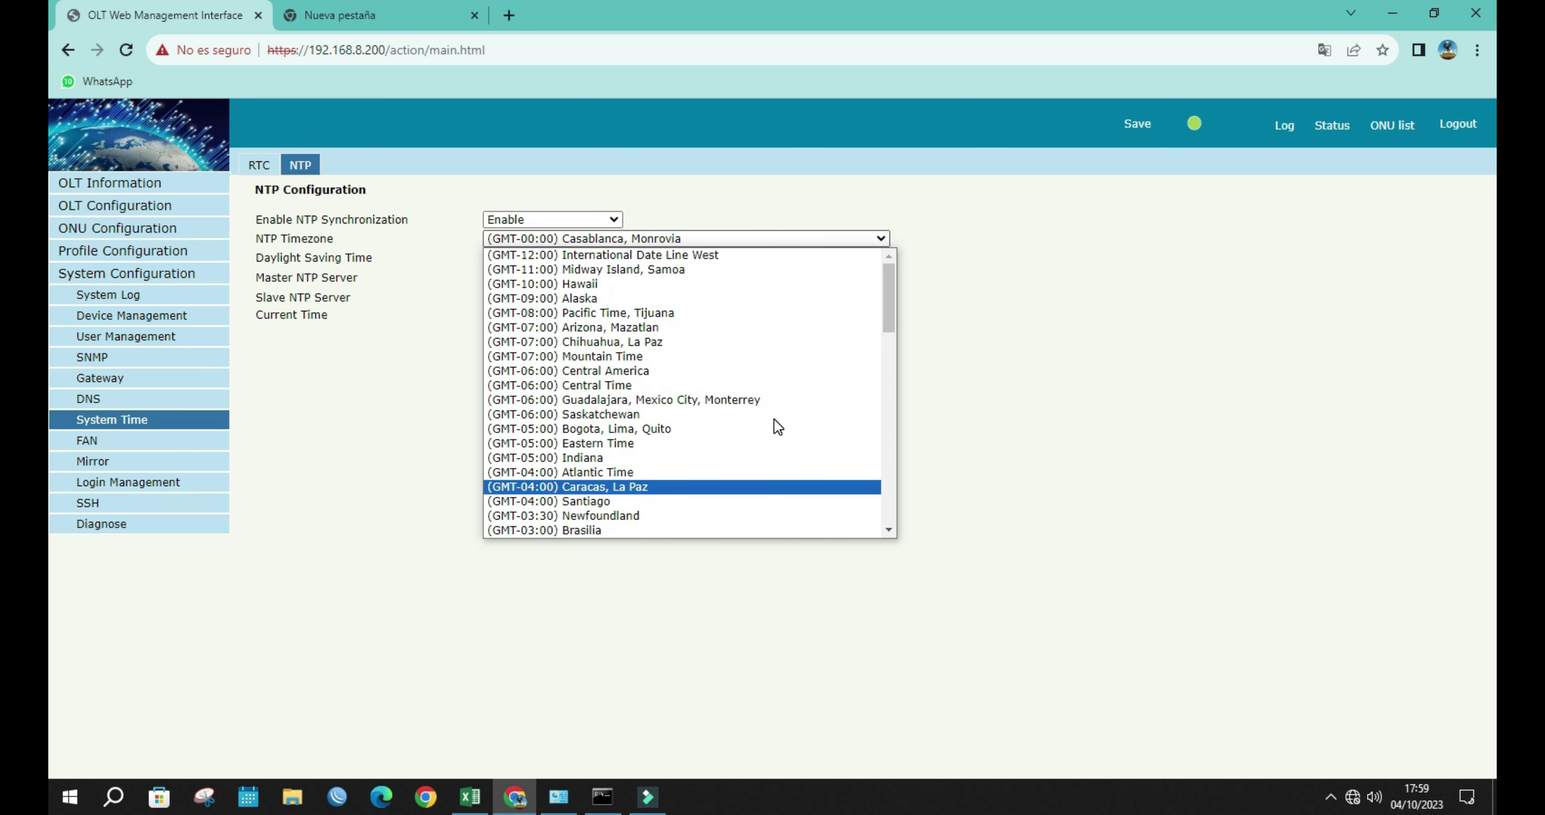
pyautogui.scroll(-5, 761, 399)
pyautogui.scroll(-10, 756, 388)
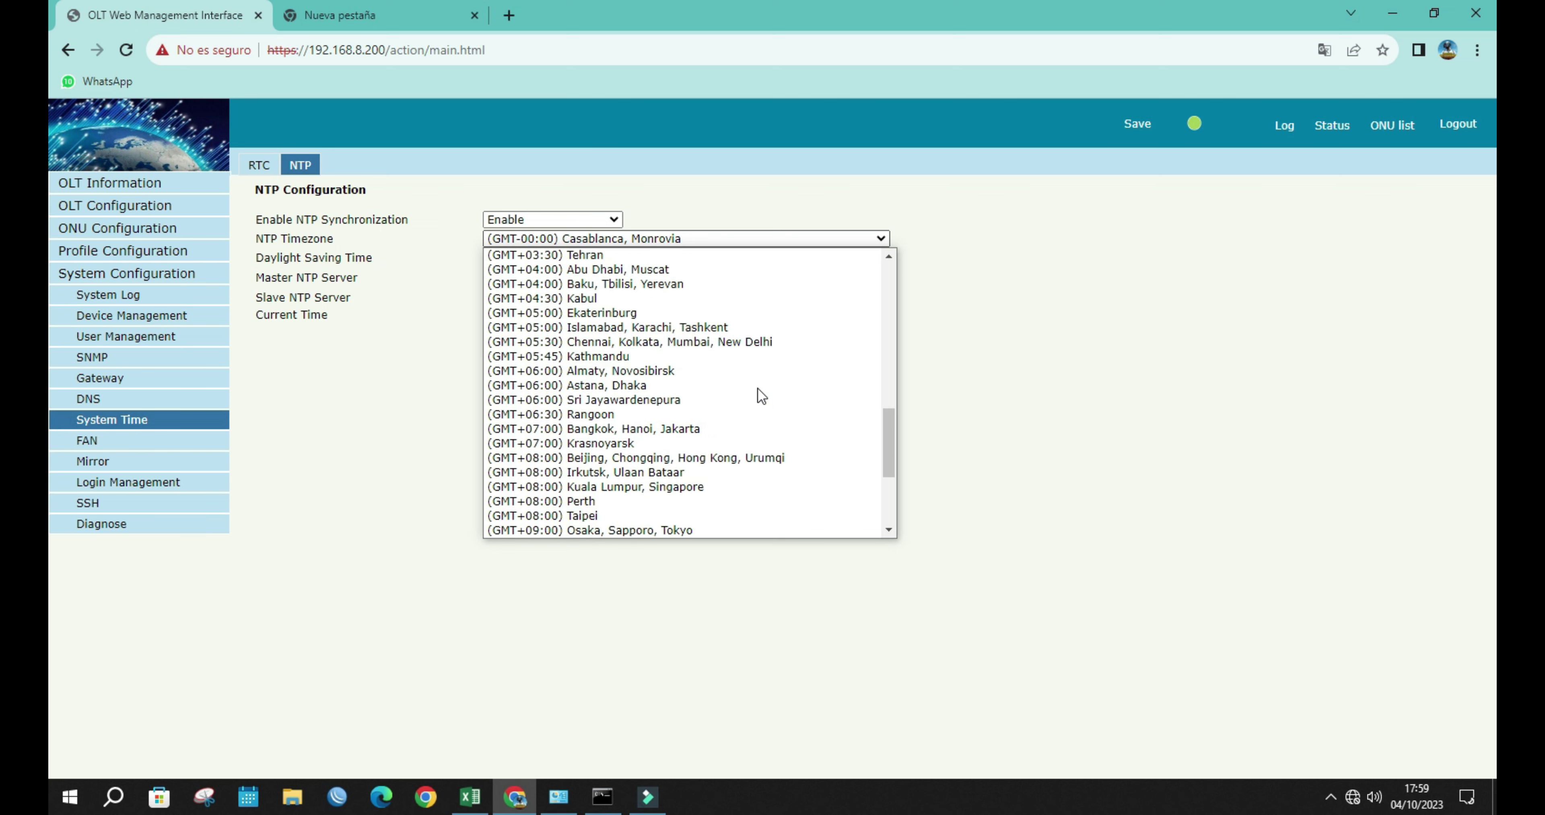
pyautogui.scroll(10, 760, 396)
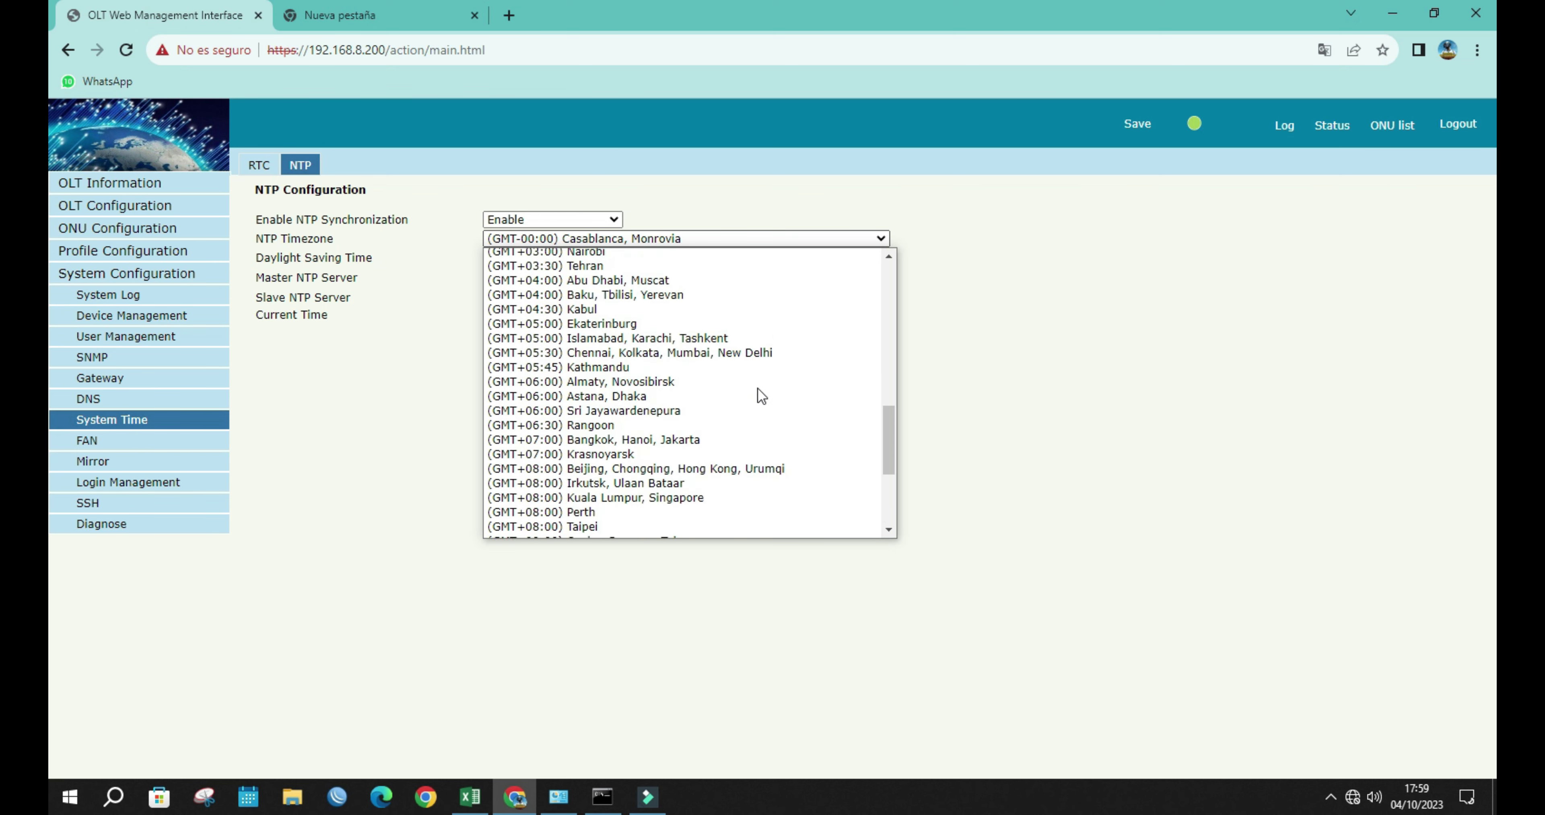
pyautogui.scroll(6, 760, 395)
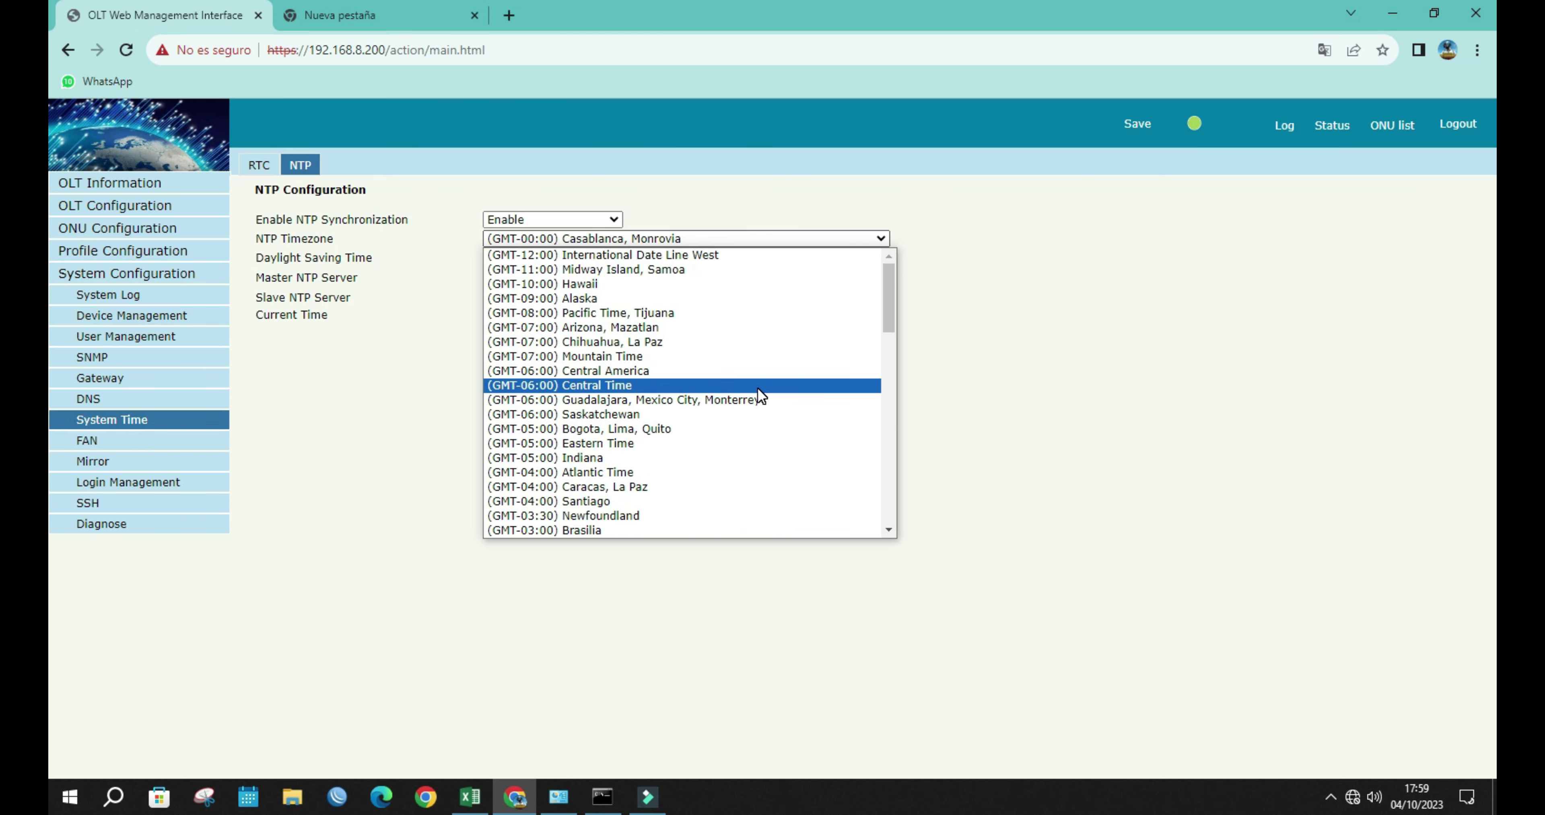
pyautogui.scroll(-4, 757, 389)
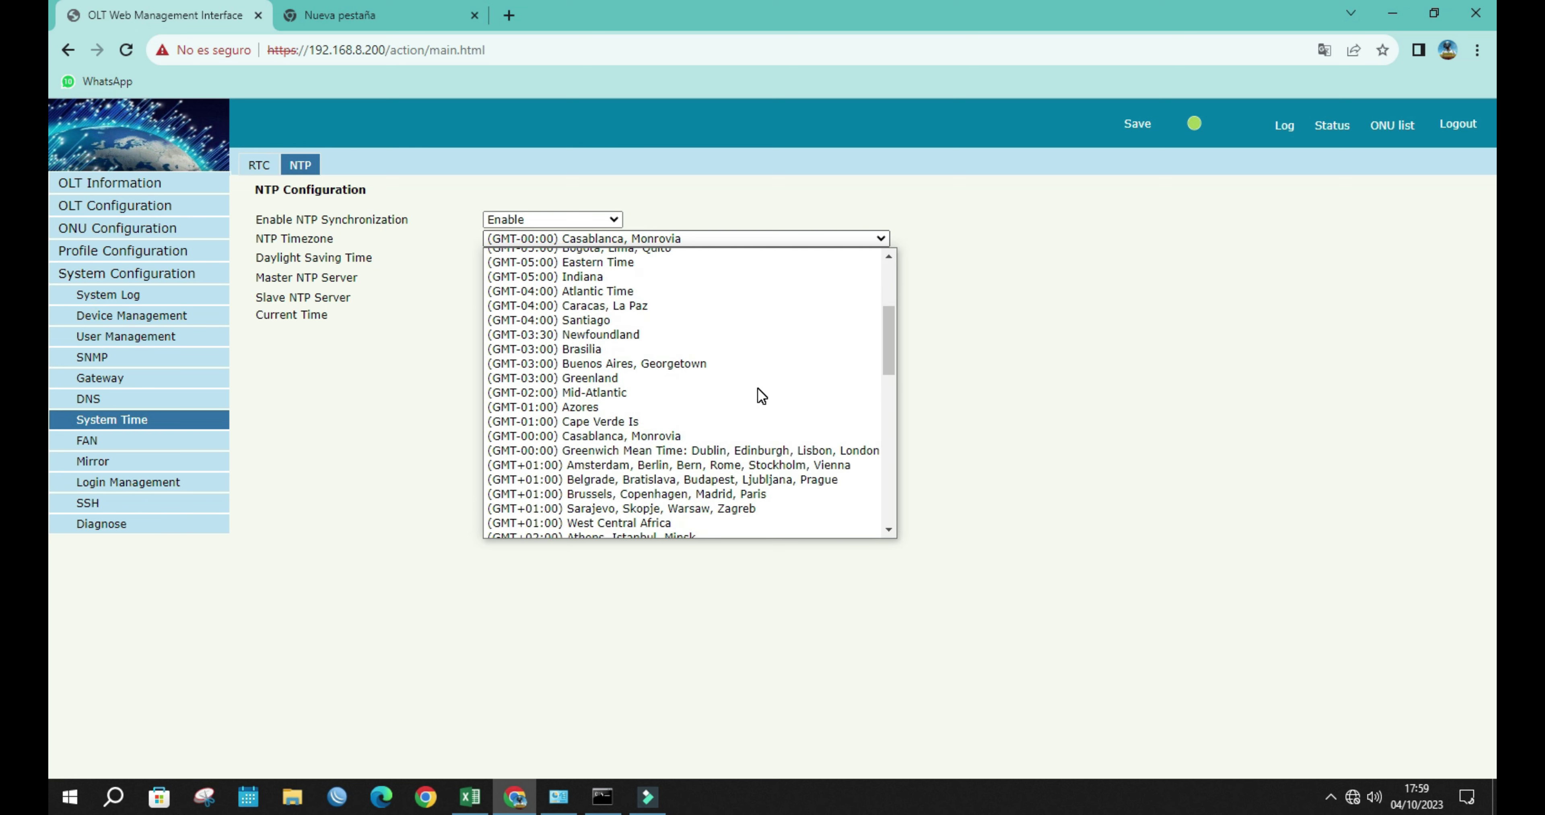
pyautogui.scroll(-4, 760, 396)
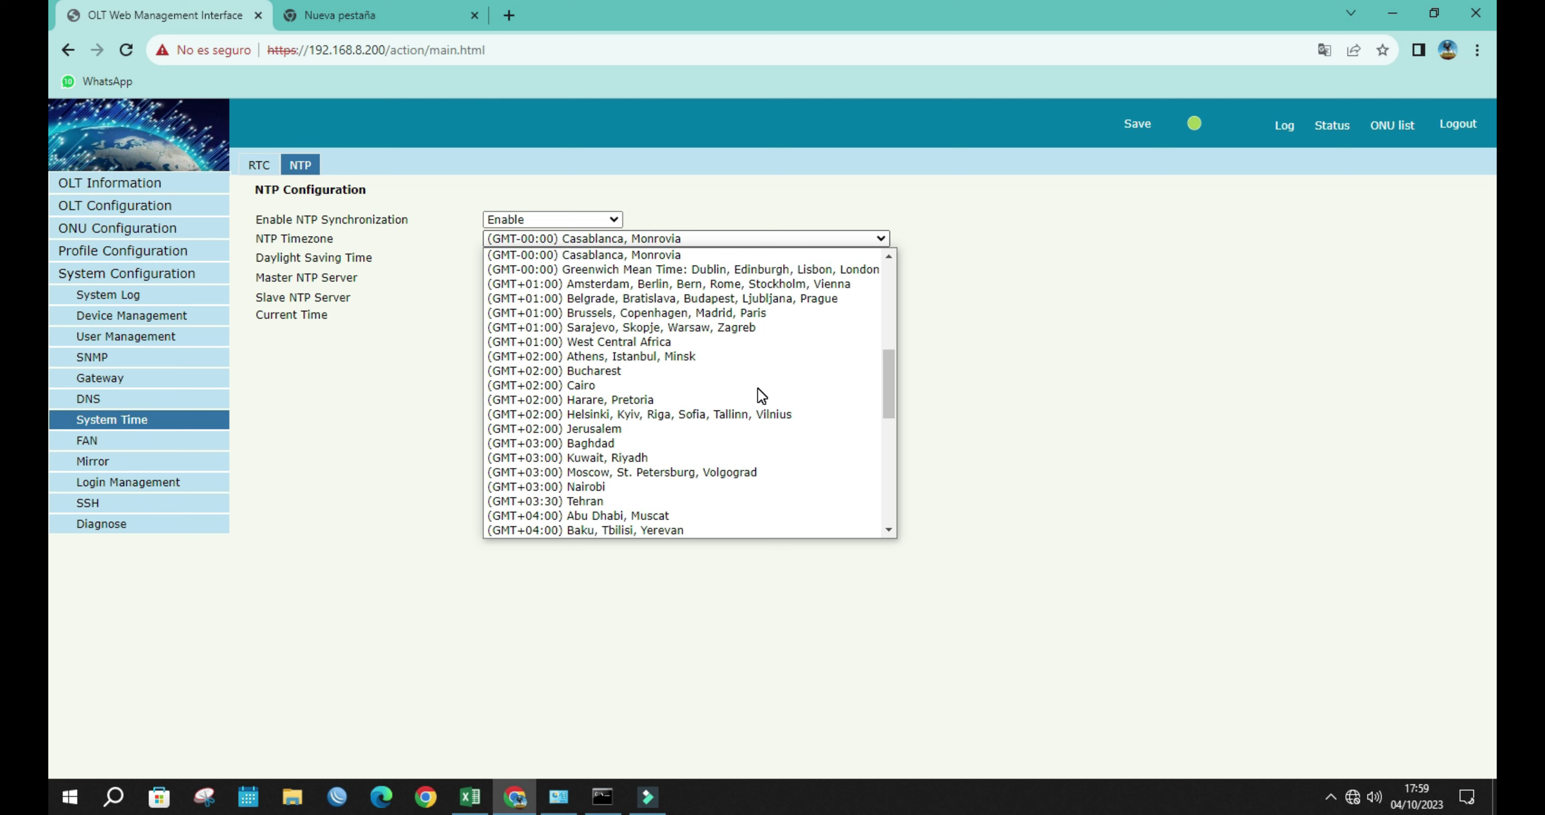
pyautogui.scroll(-10, 759, 393)
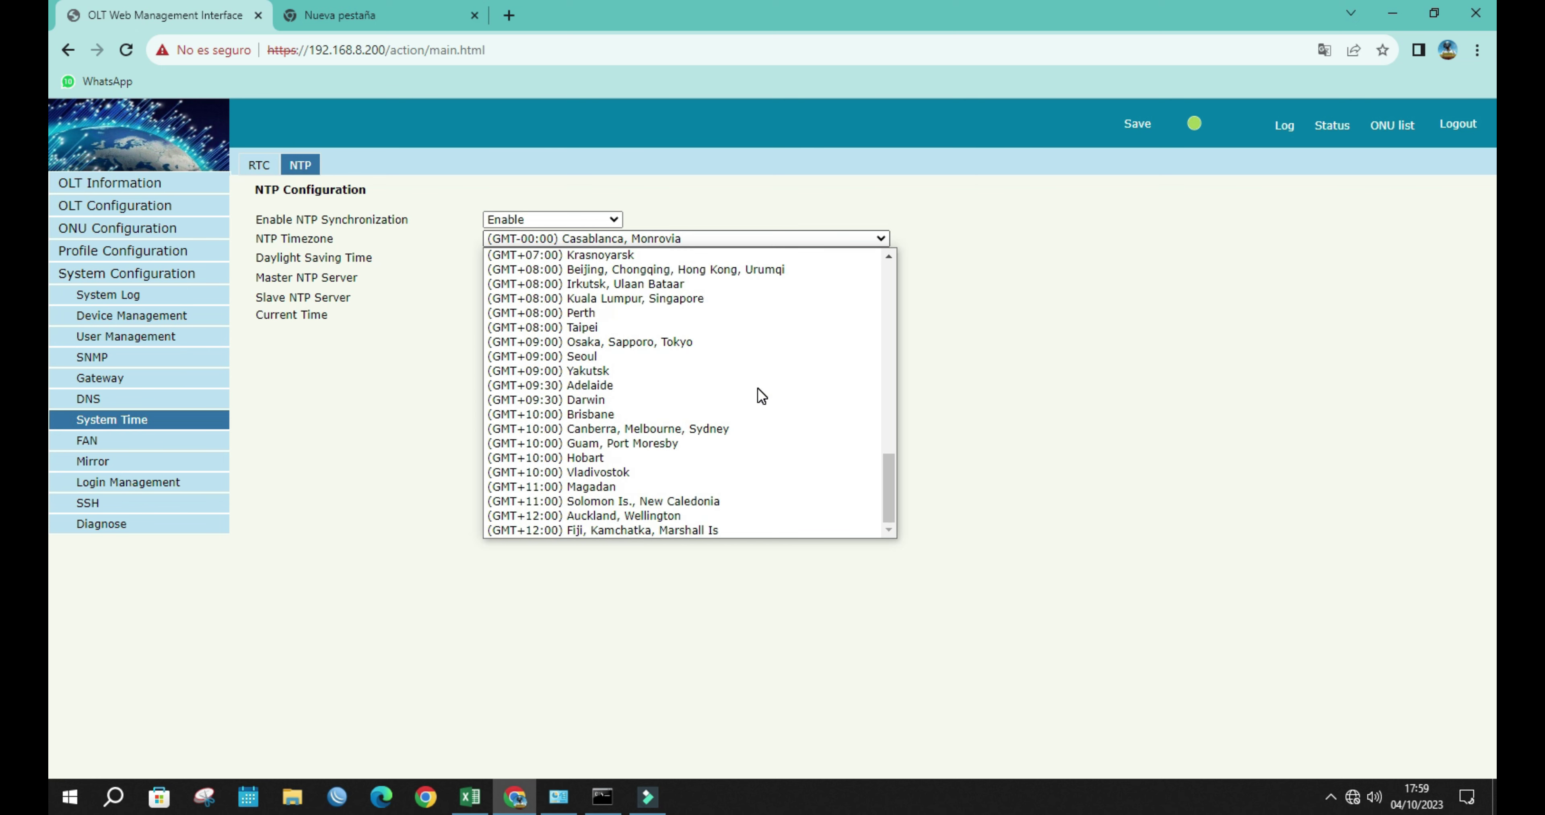
pyautogui.scroll(4, 759, 393)
pyautogui.scroll(15, 758, 387)
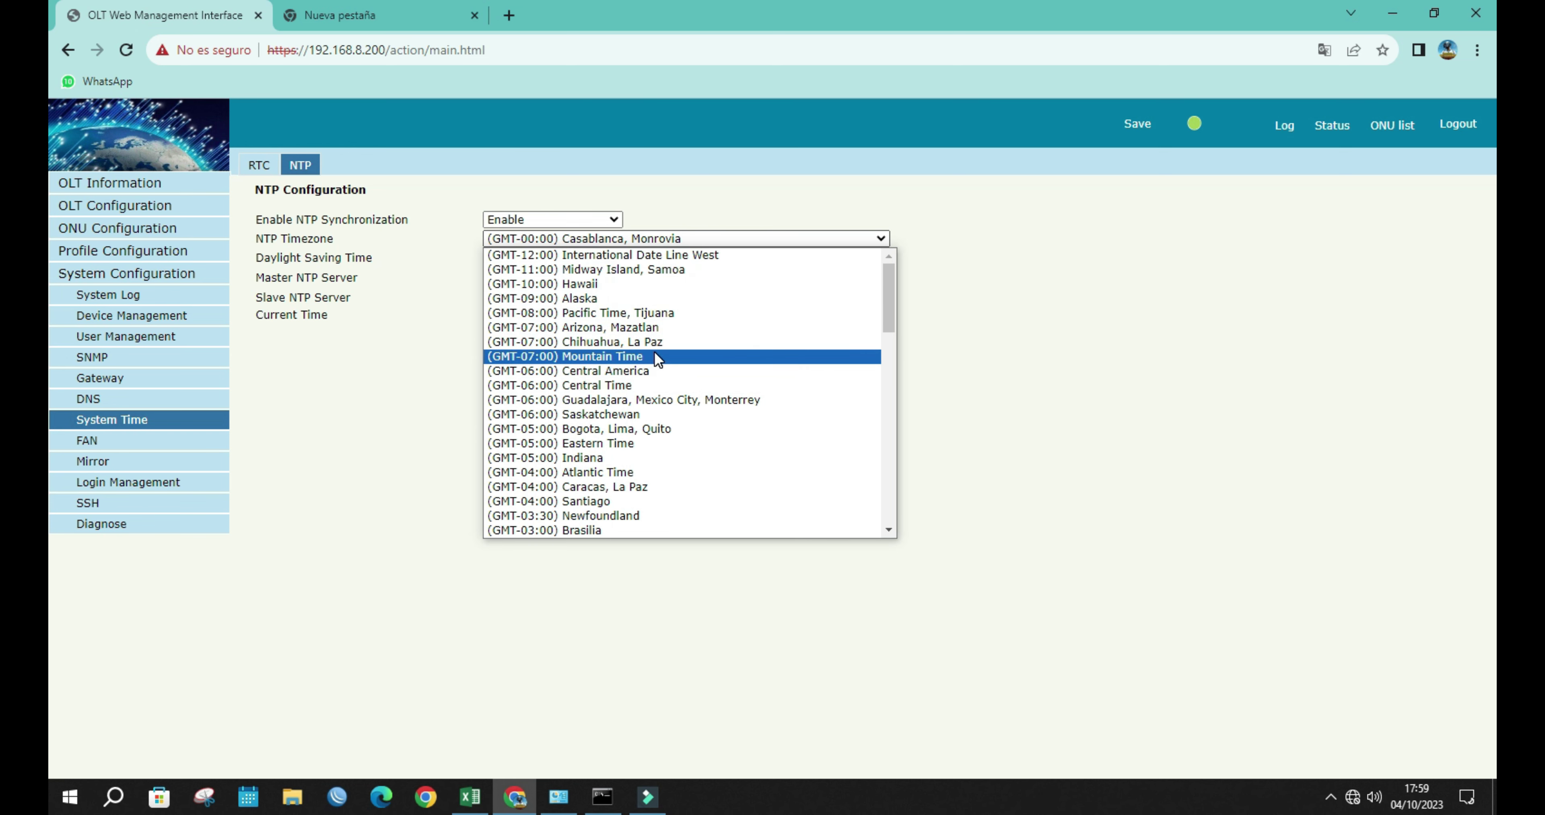
pyautogui.click(681, 428)
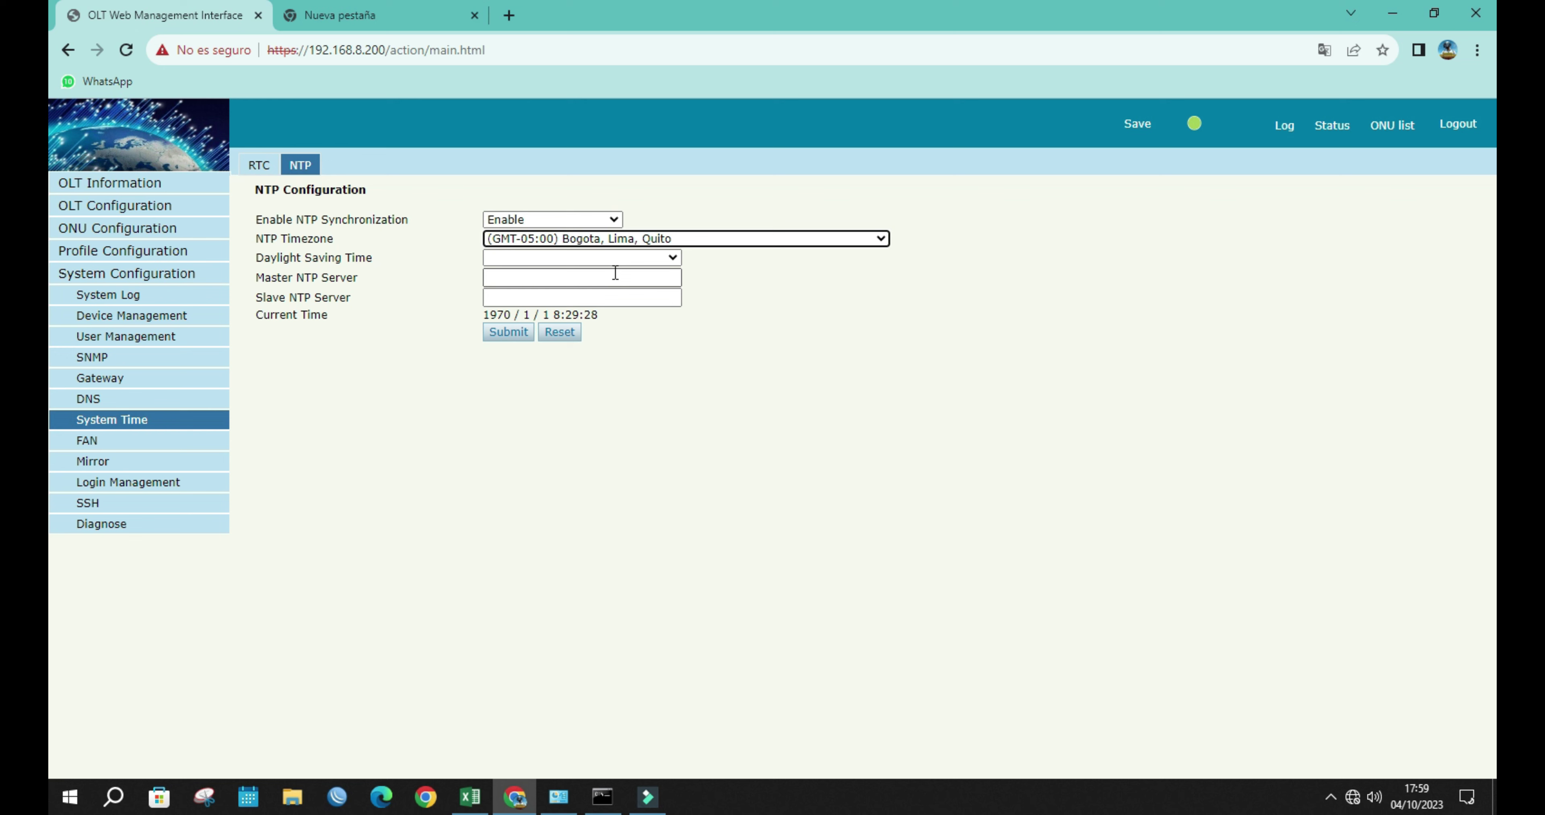
# - Choose the America daylight saving region and set NTP servers time1.google.com and time2.google.com
pyautogui.click(671, 257)
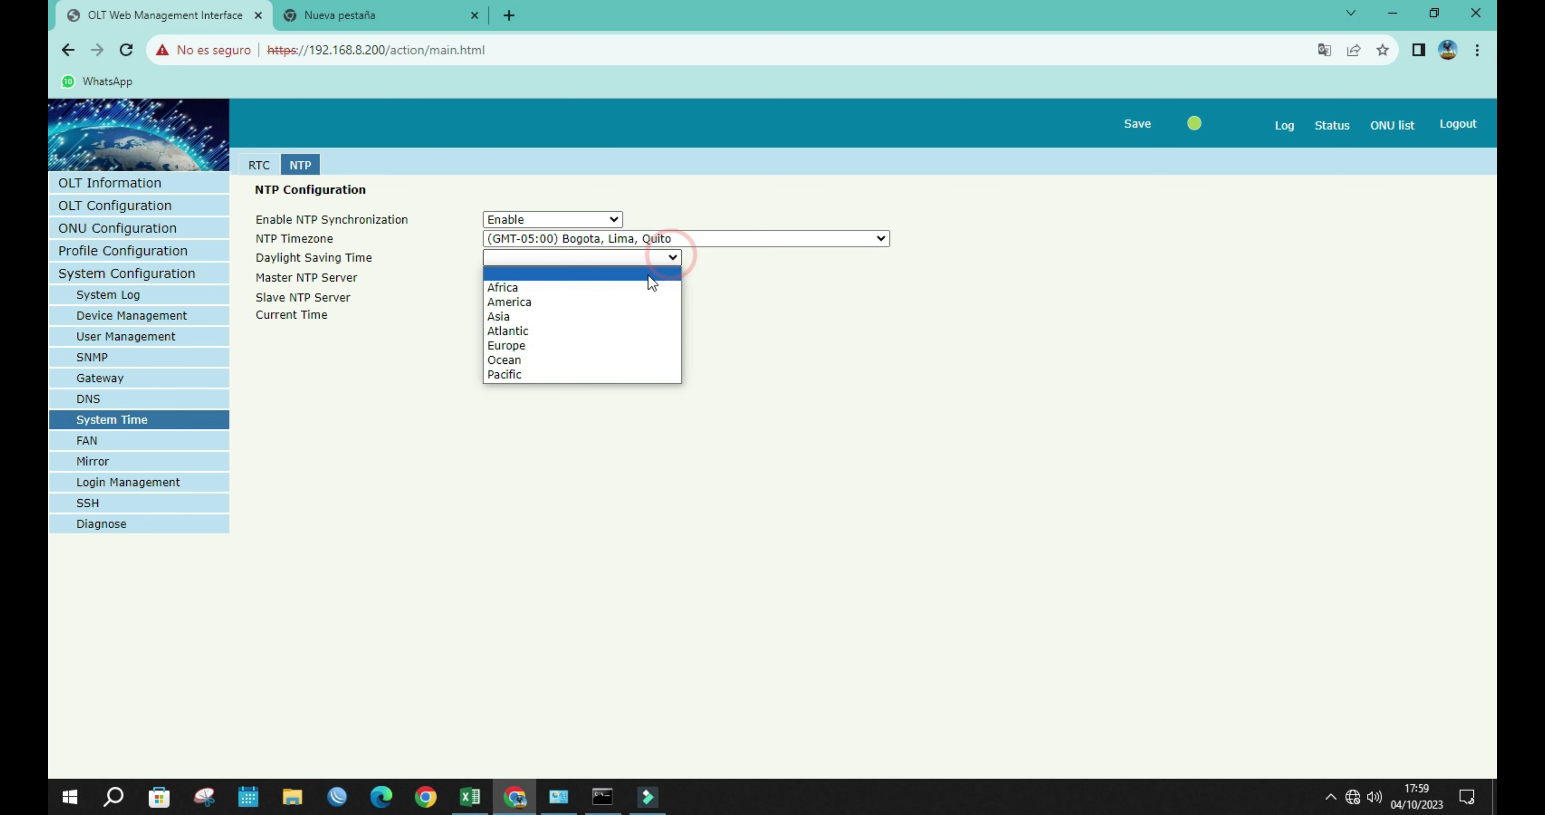
pyautogui.click(603, 301)
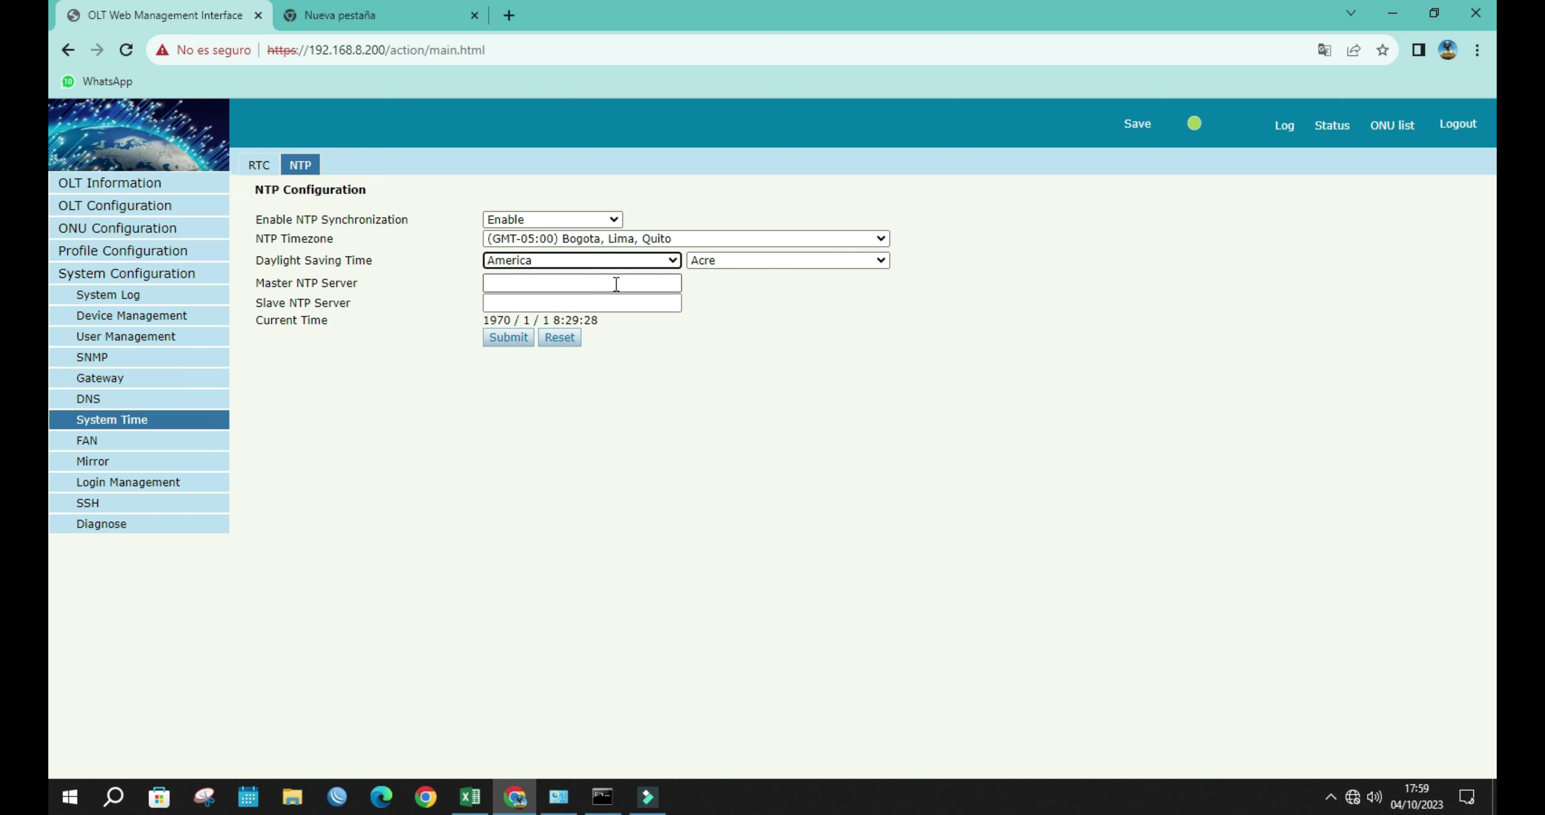
pyautogui.click(615, 282)
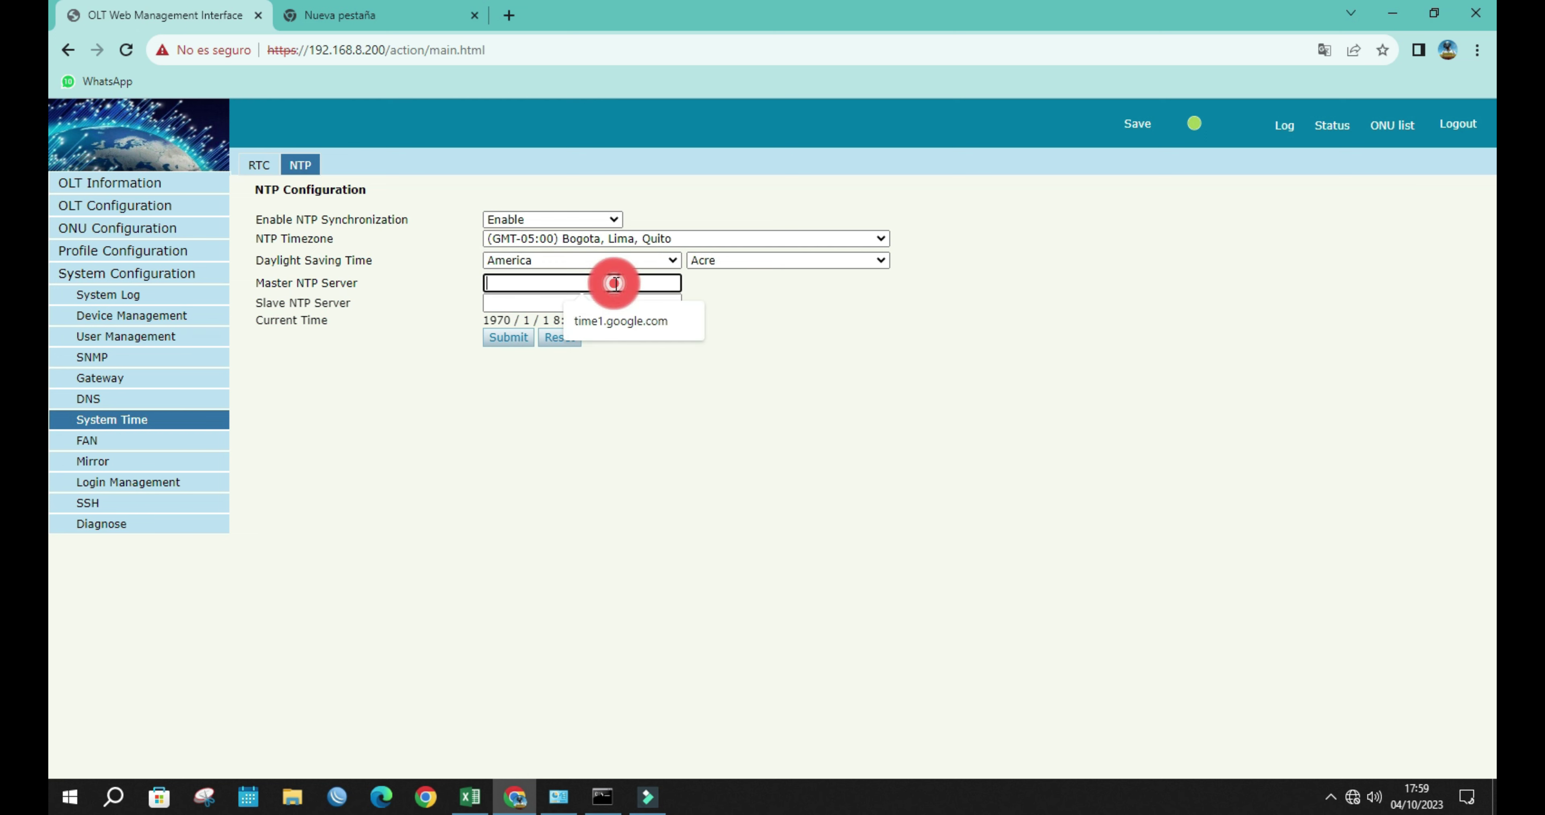
pyautogui.click(630, 317)
pyautogui.click(621, 303)
pyautogui.click(629, 340)
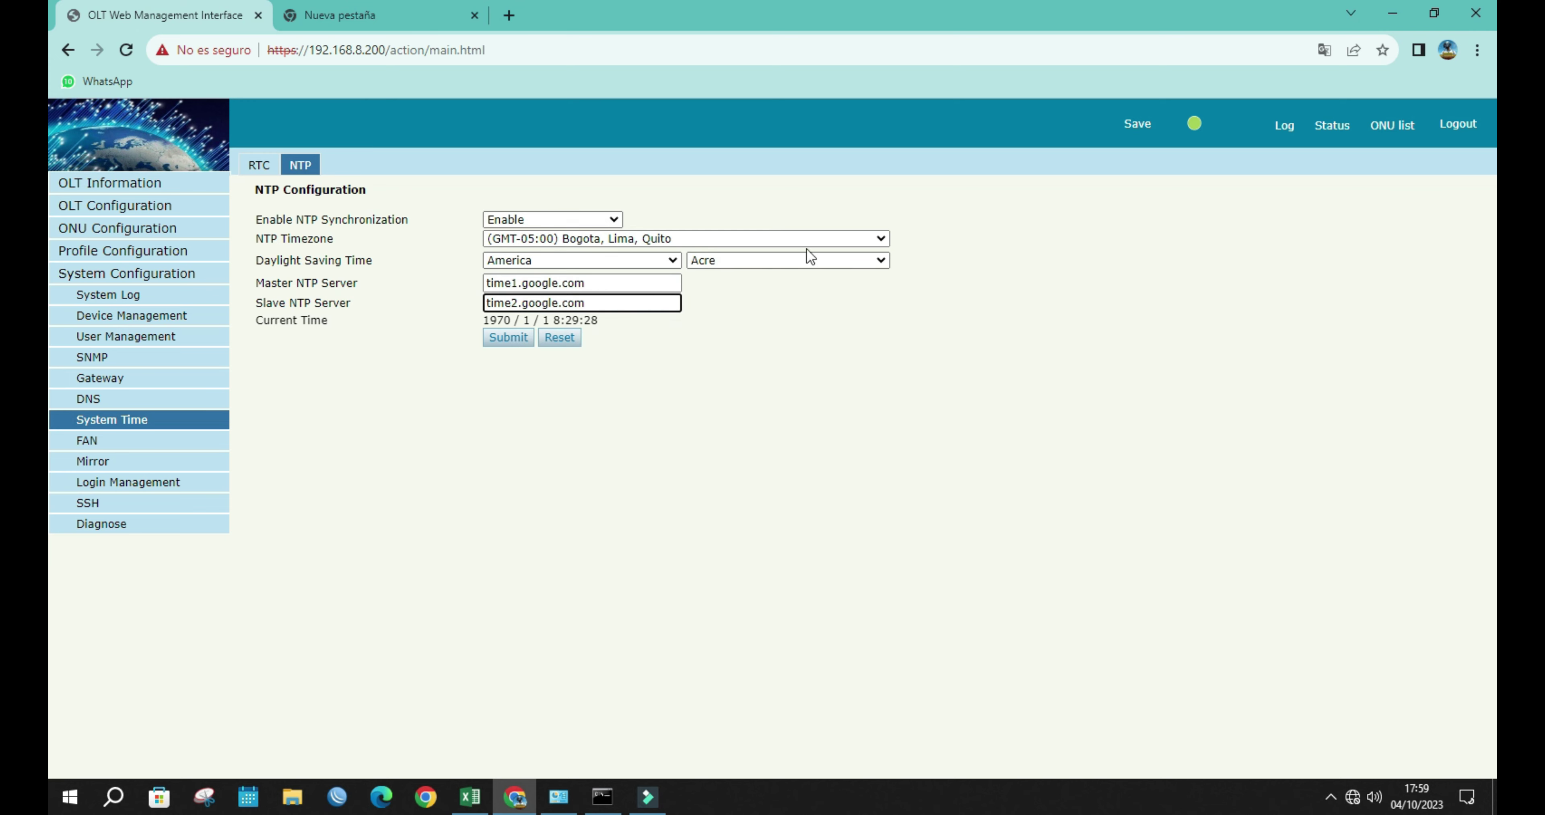
# - Pick New_York as the daylight saving city and apply, syncing the clock to 2023/10/4
pyautogui.click(786, 259)
pyautogui.scroll(-8, 802, 409)
pyautogui.scroll(-15, 818, 463)
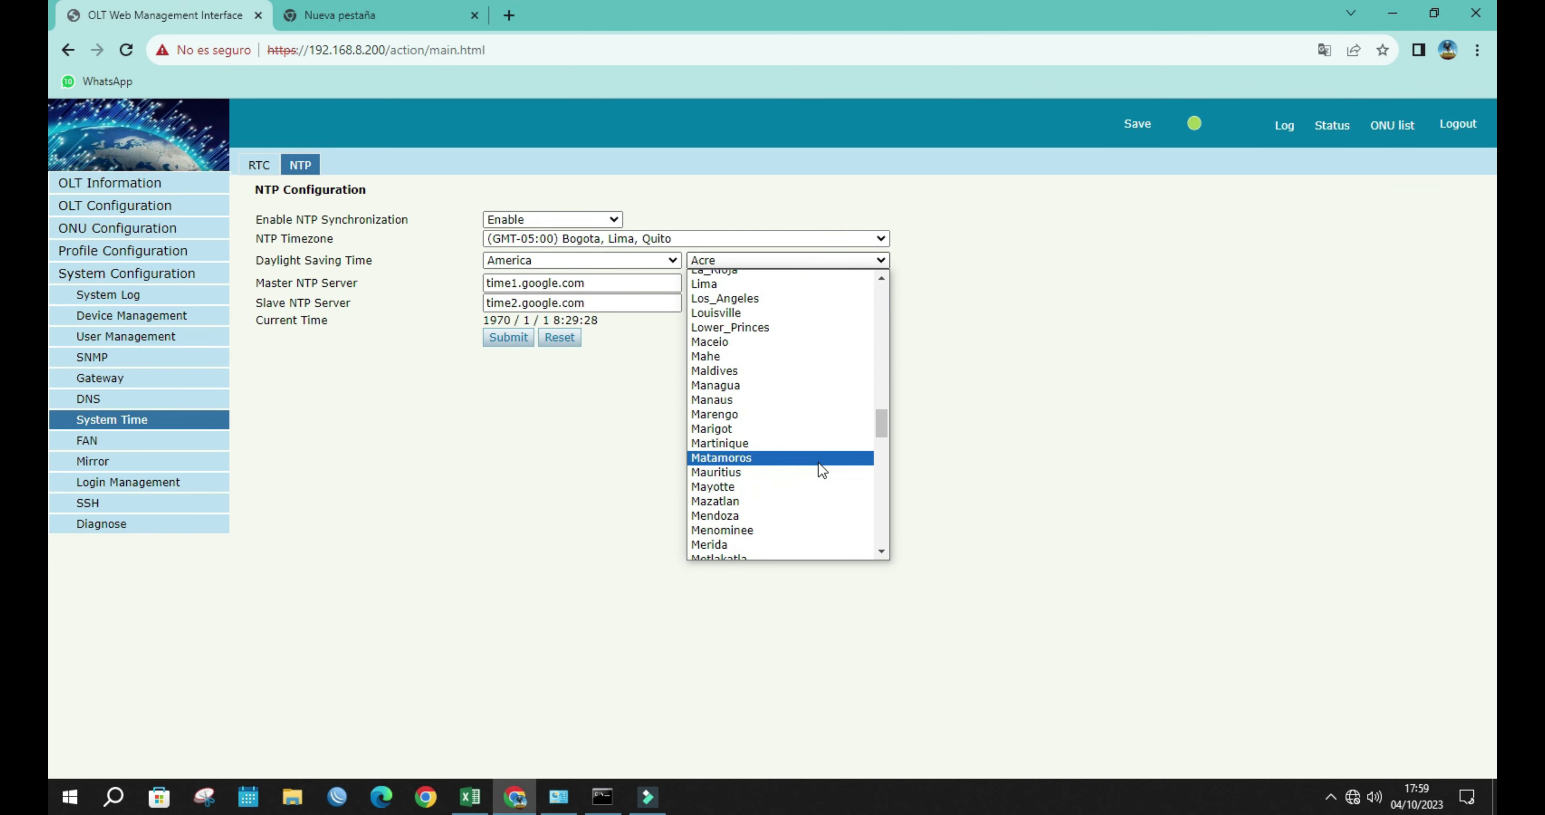
pyautogui.scroll(2, 780, 423)
pyautogui.scroll(9, 779, 423)
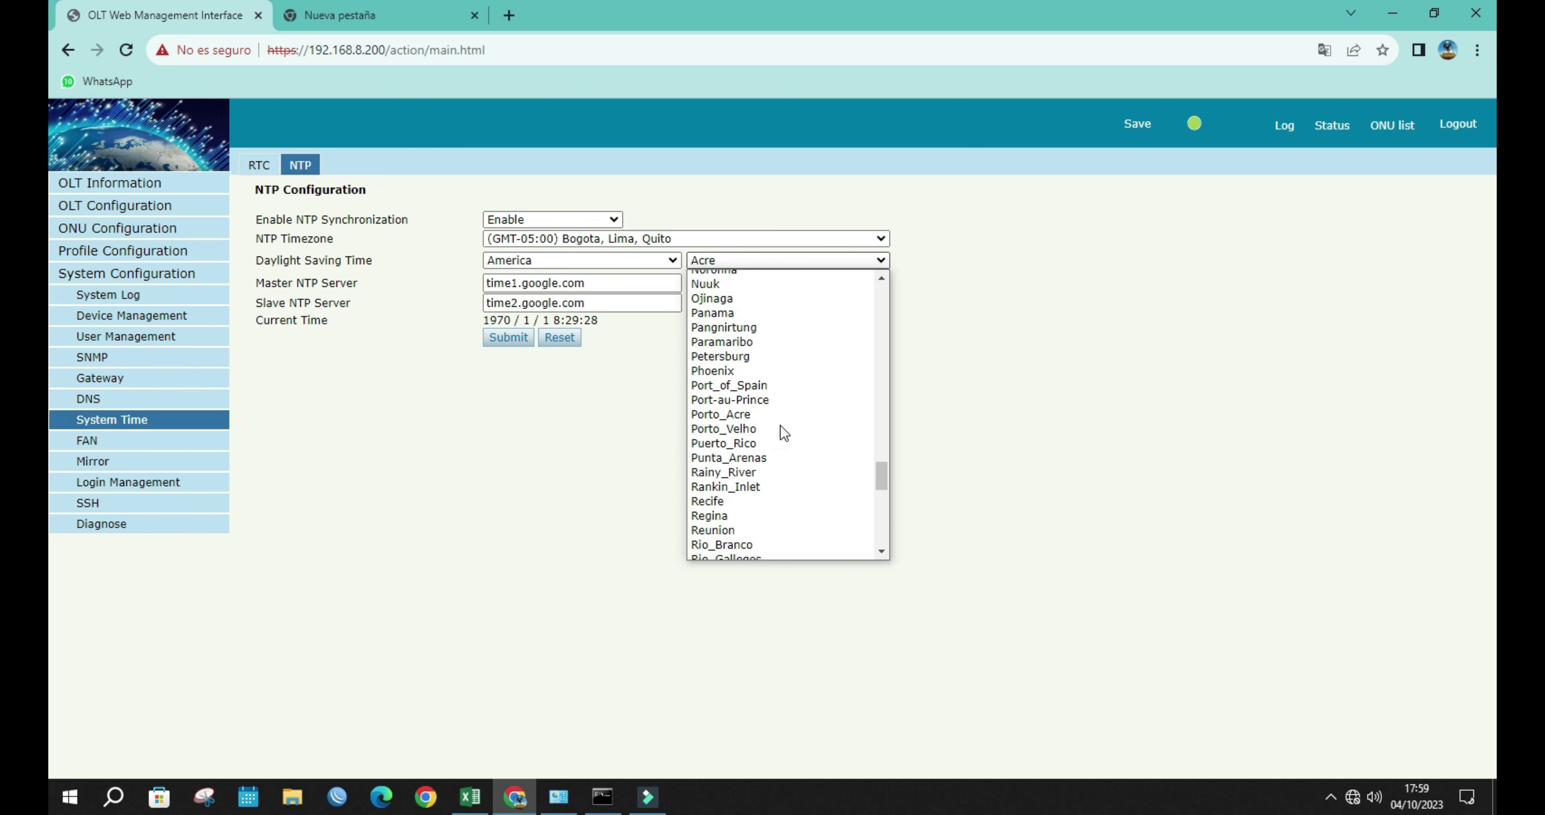
pyautogui.click(766, 409)
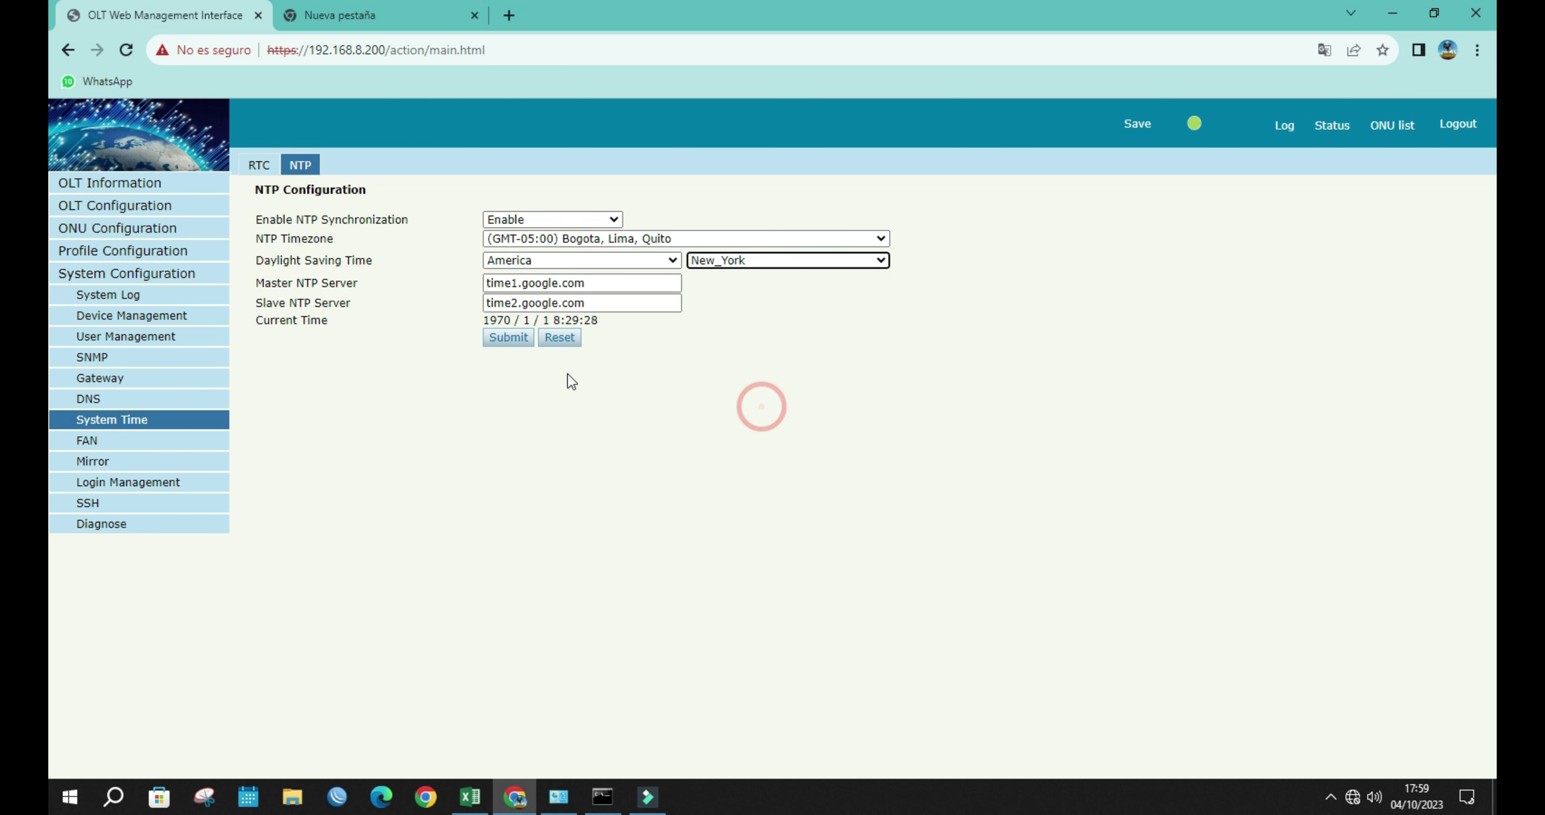
pyautogui.click(507, 339)
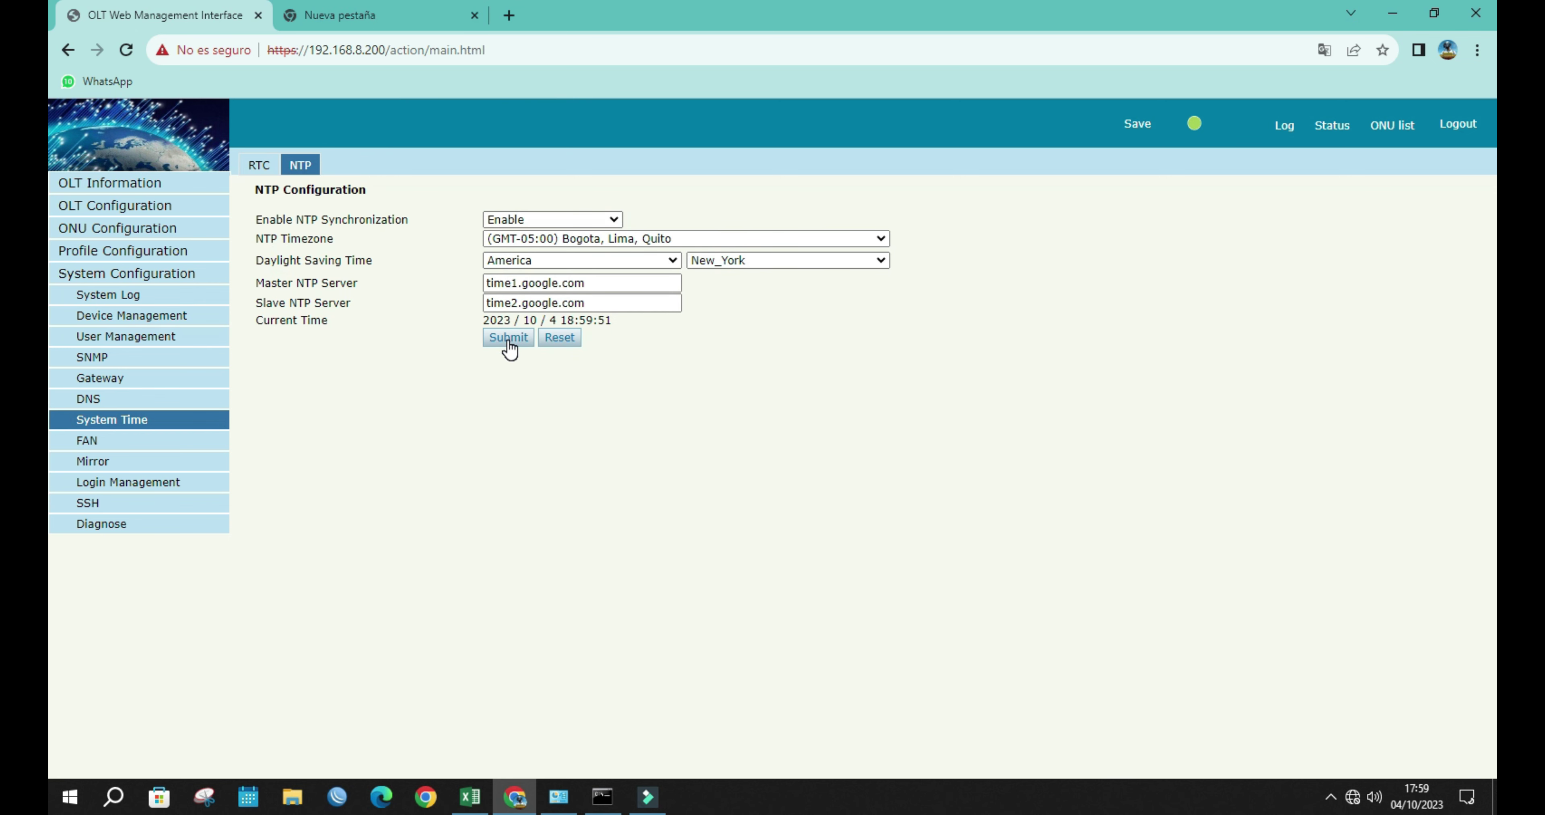
pyautogui.click(508, 339)
# - Save the configuration via Device Management > Config File, confirm, and close the browser window
pyautogui.click(180, 316)
pyautogui.click(494, 166)
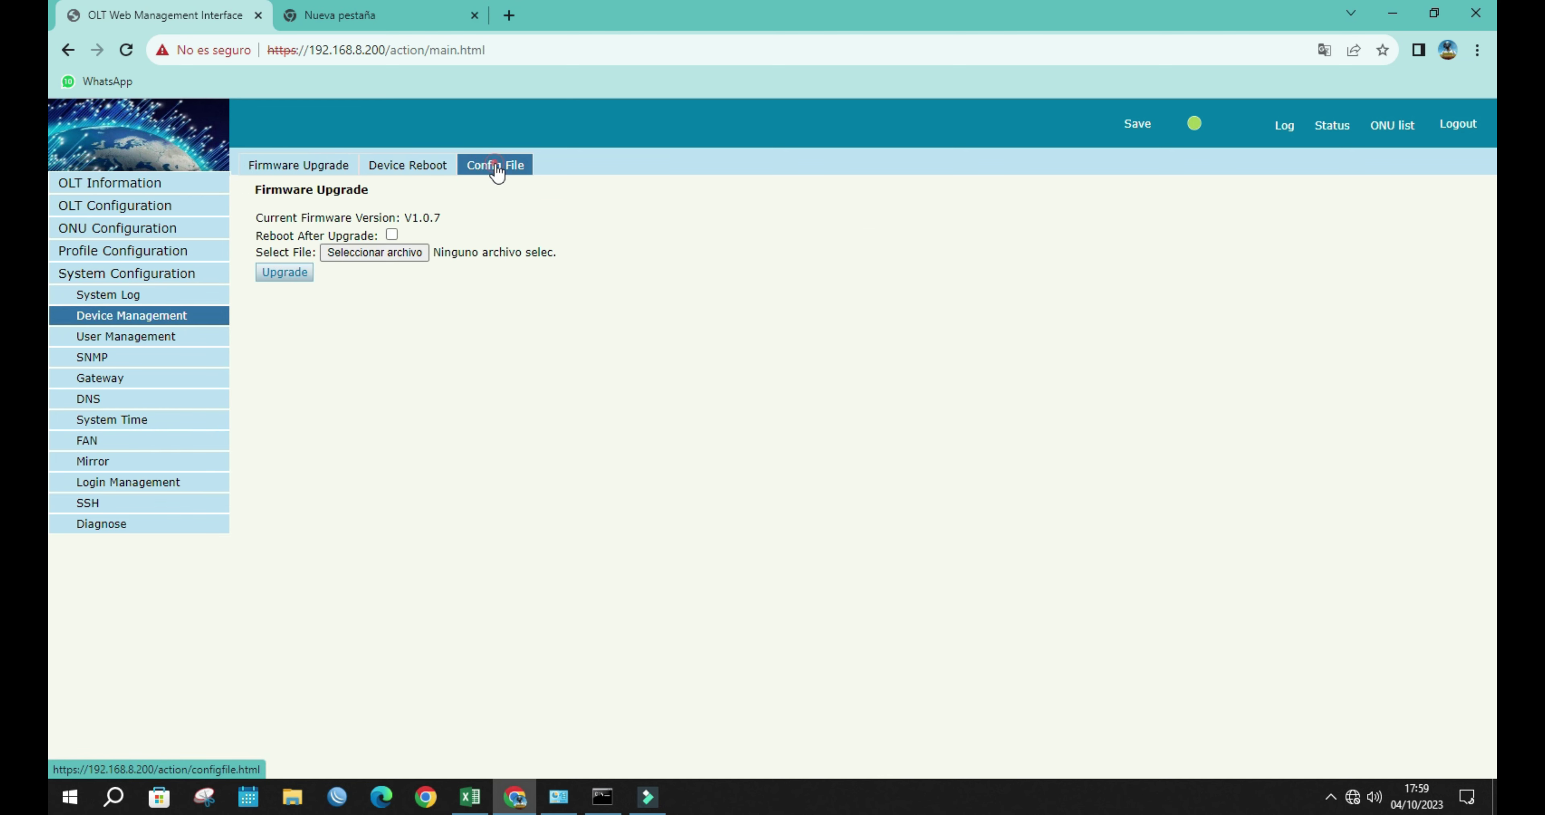
pyautogui.click(422, 459)
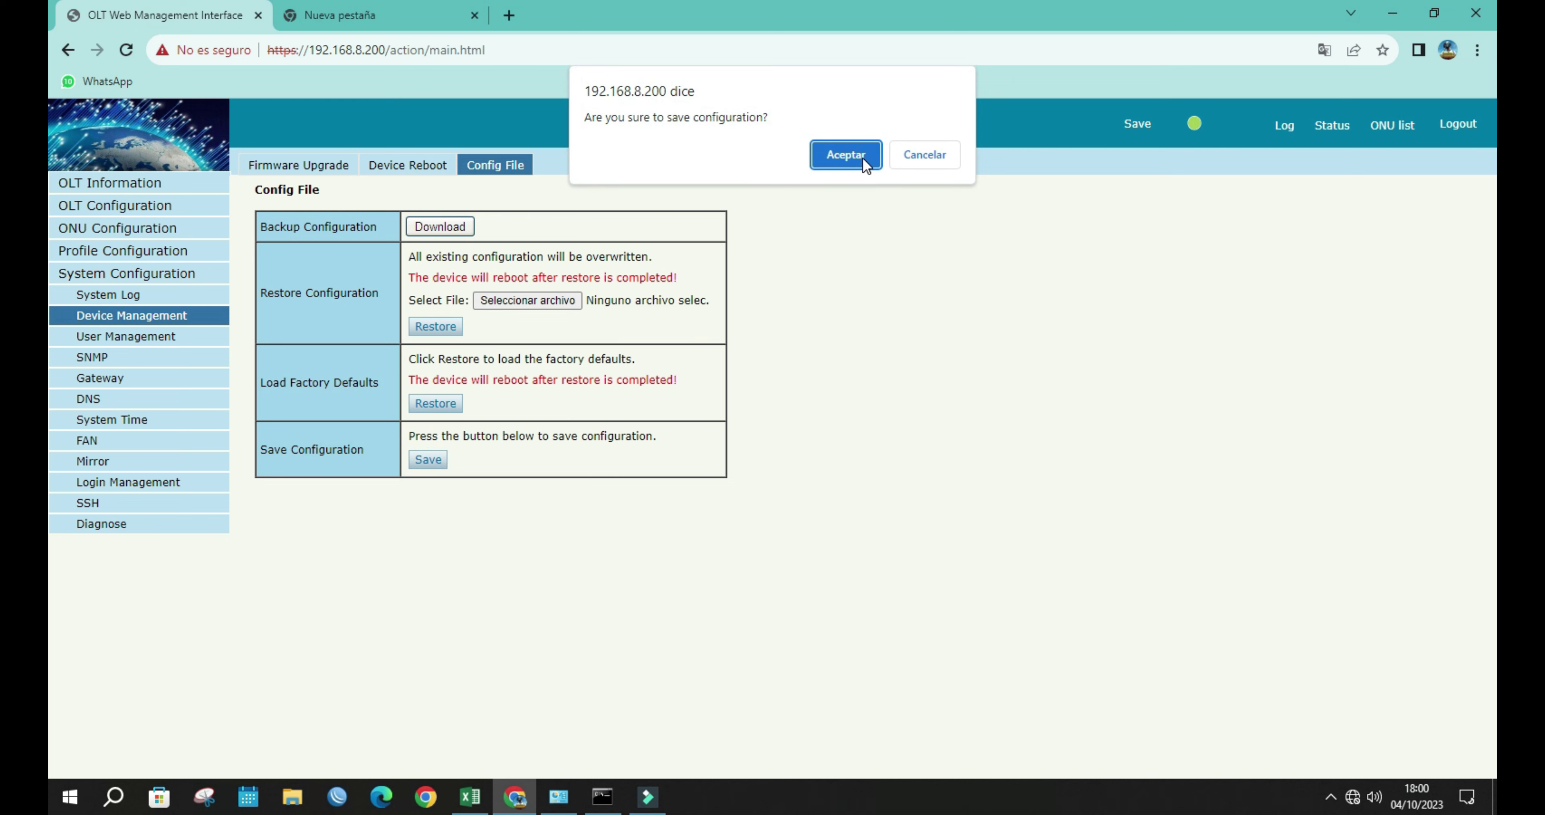
pyautogui.click(824, 157)
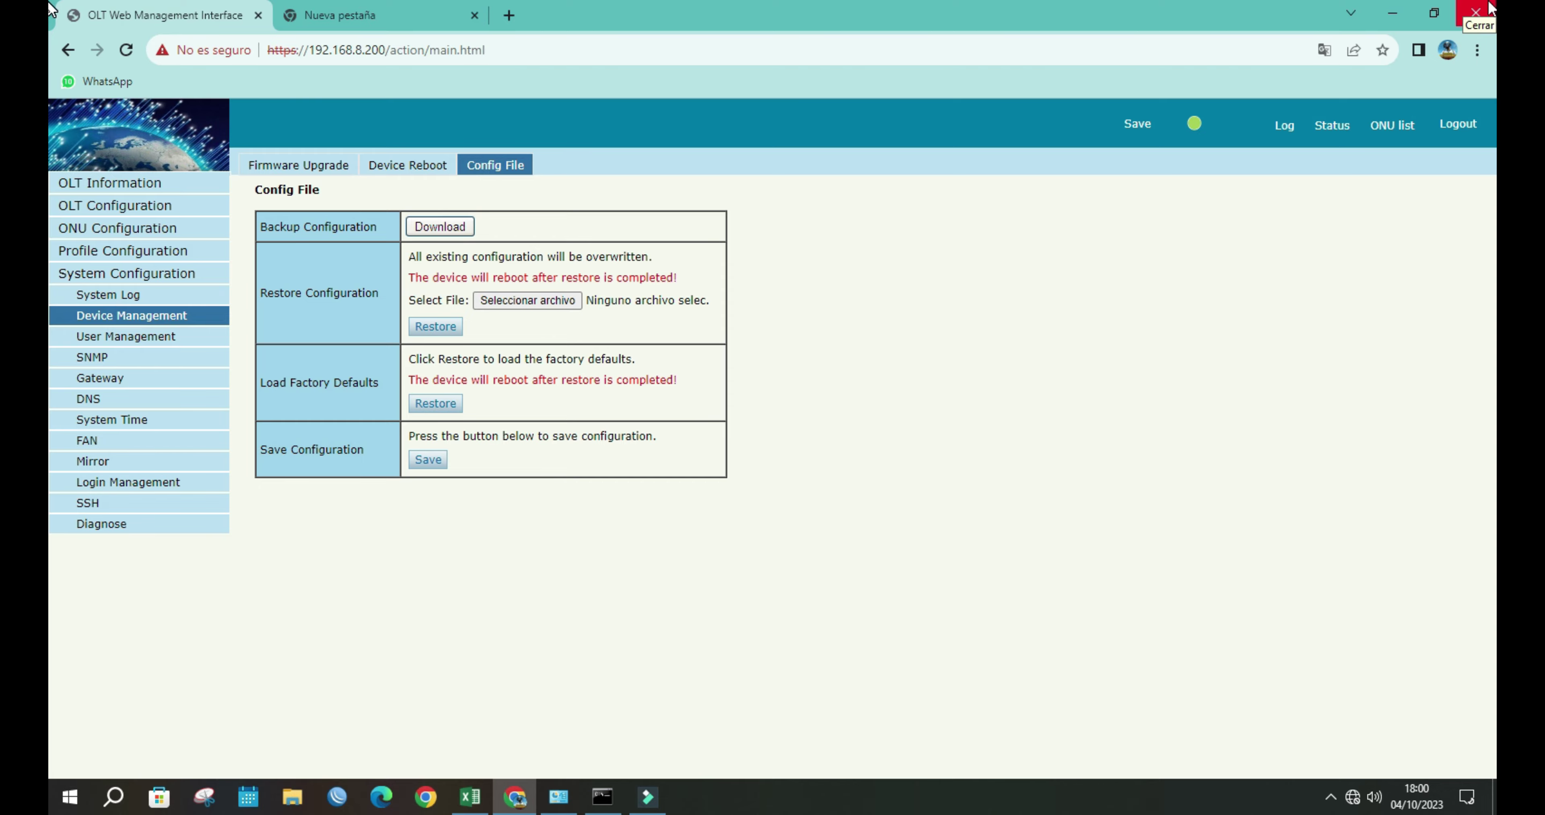
pyautogui.click(1475, 12)
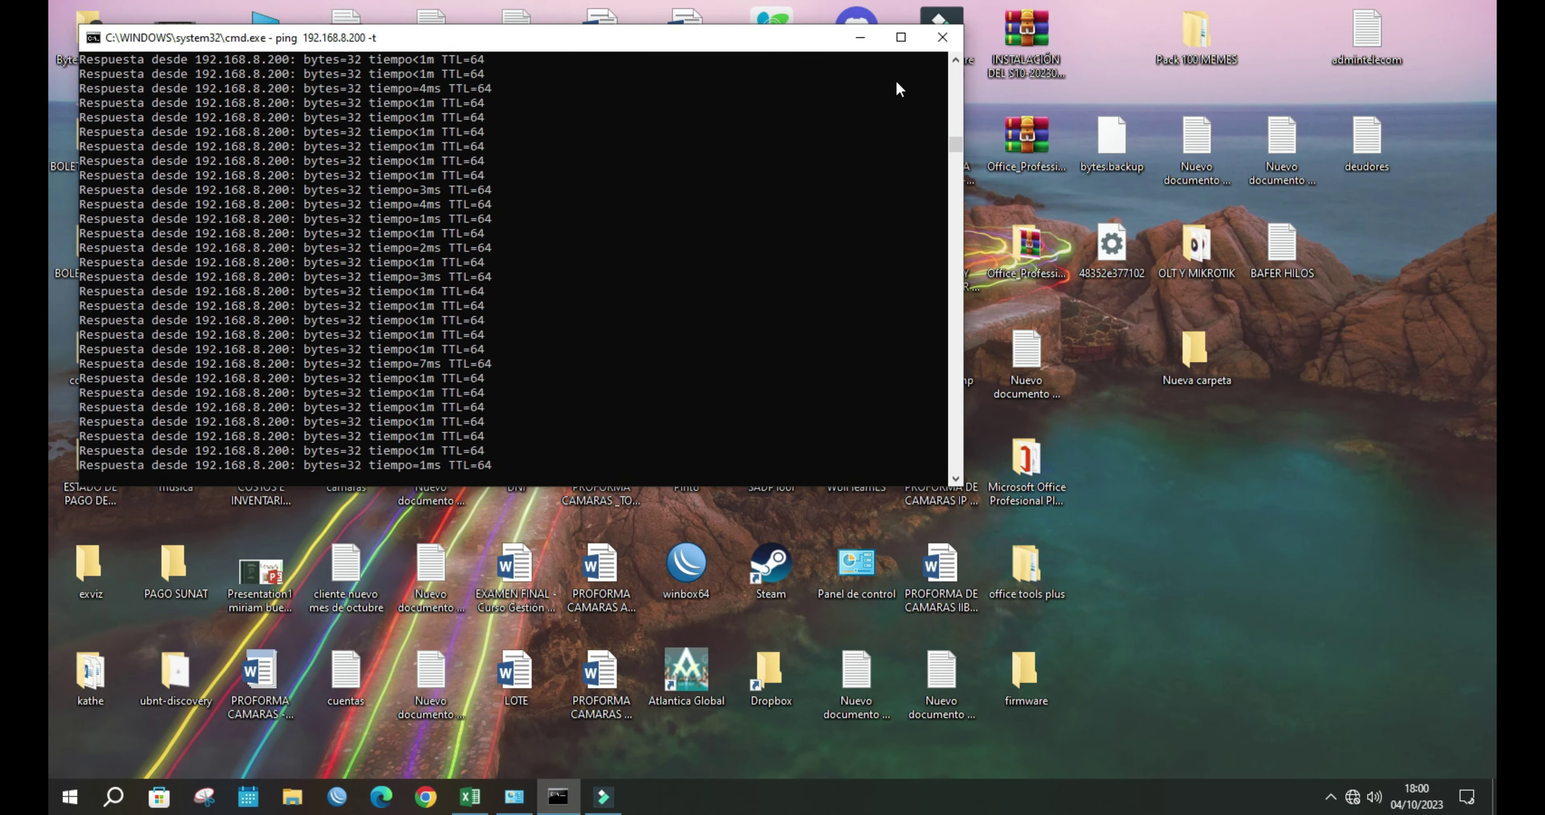
# - Close the ping window and open the Ethernet adapter's IPv4 properties
pyautogui.click(943, 38)
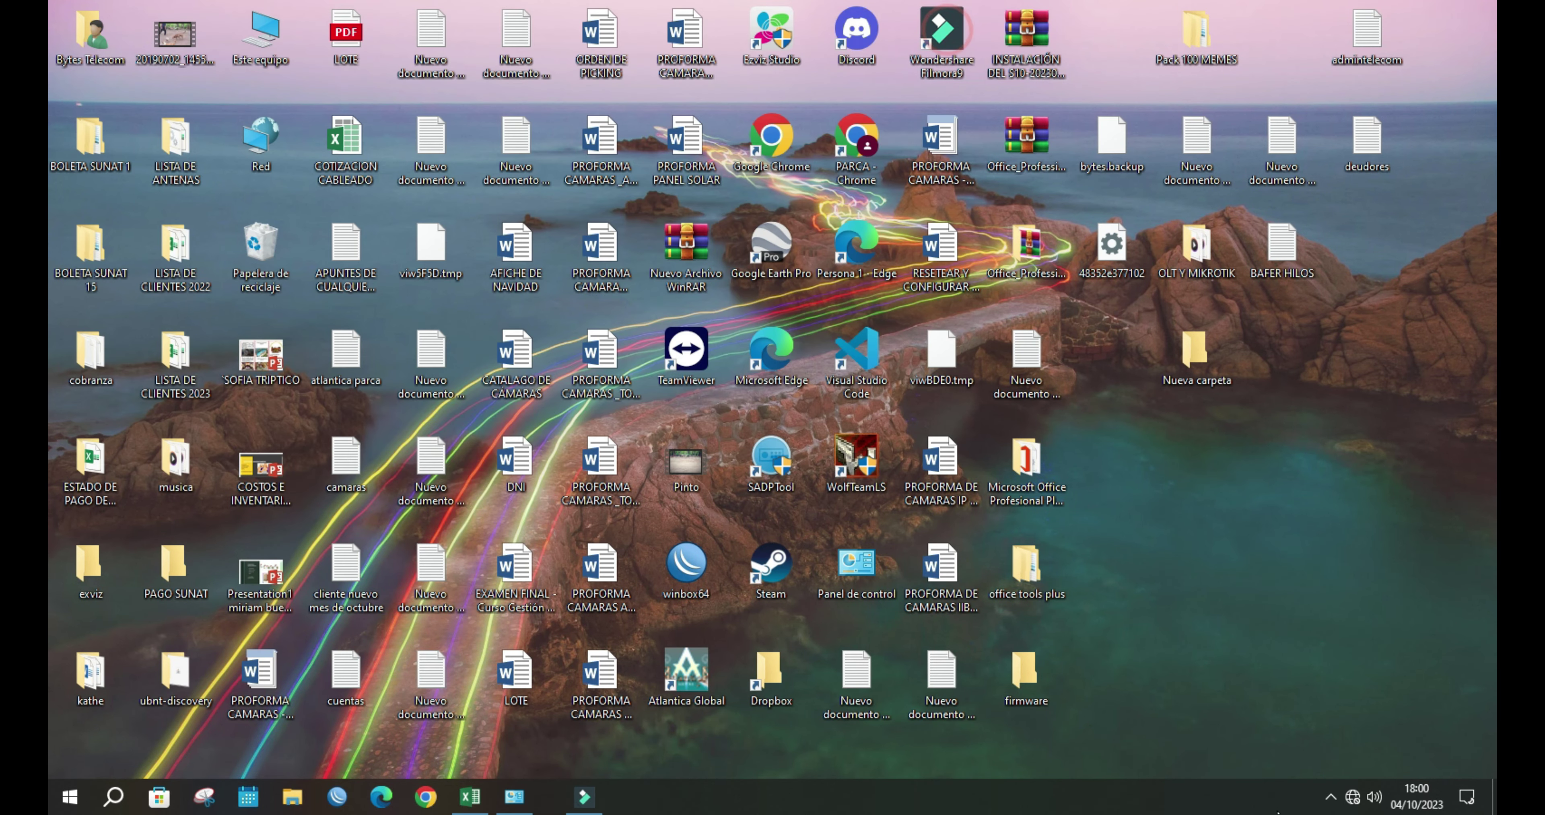
pyautogui.click(1352, 797)
pyautogui.click(1317, 728)
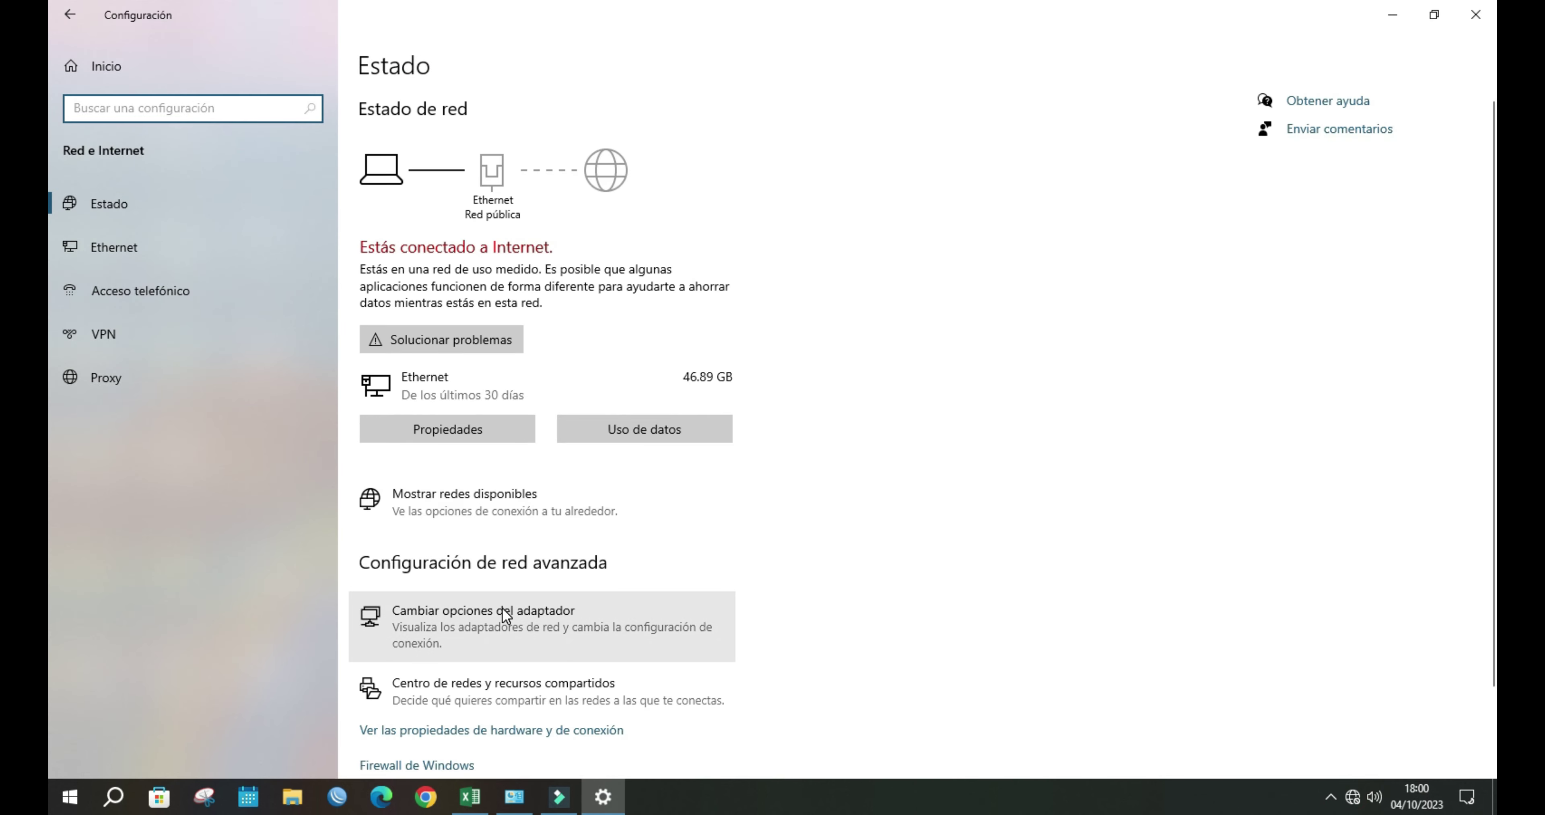
pyautogui.click(500, 610)
pyautogui.doubleClick(396, 143)
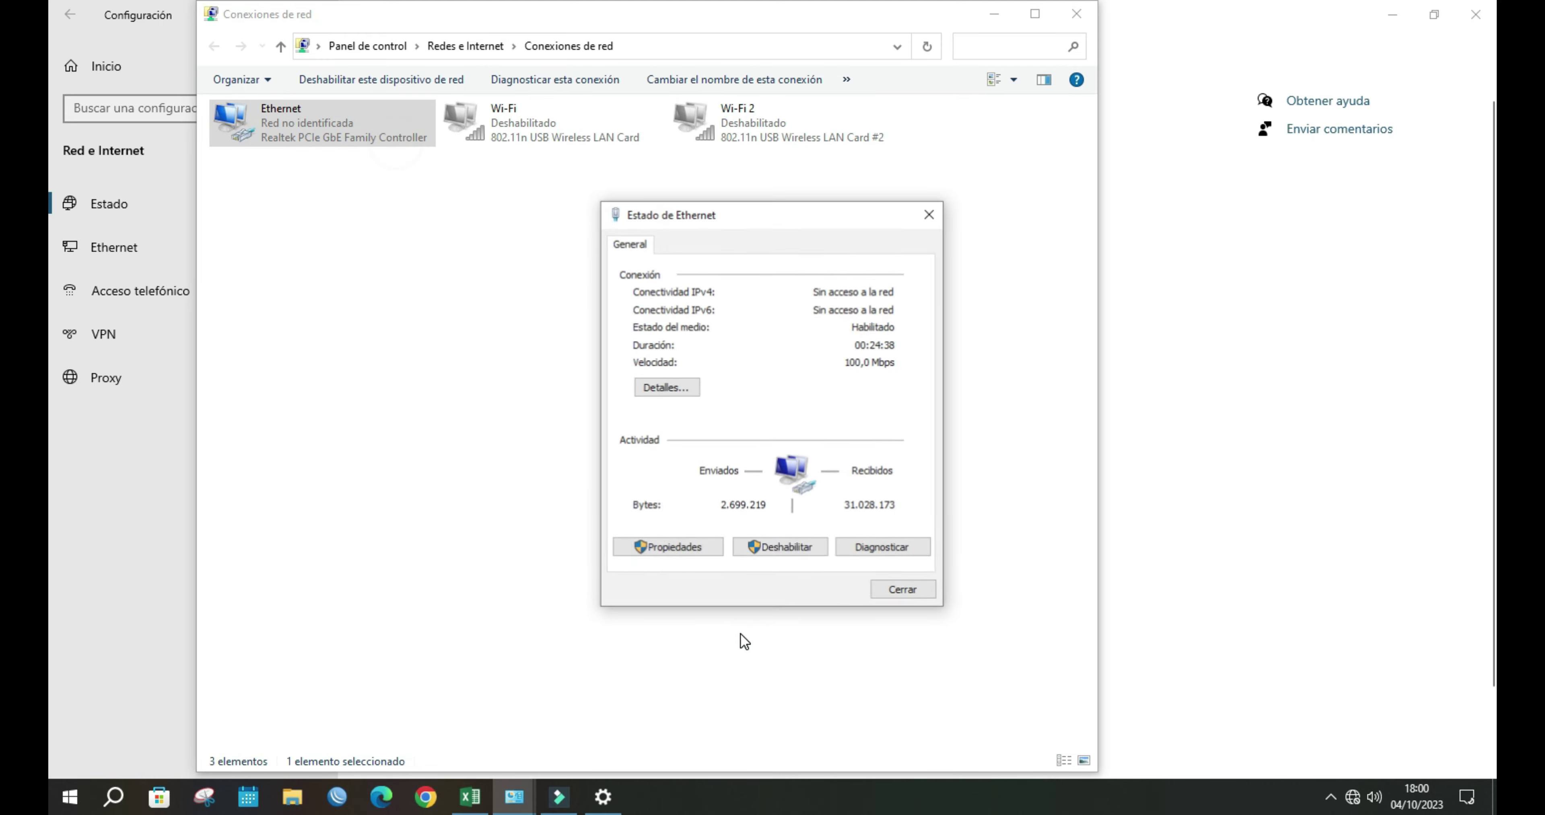
pyautogui.click(700, 544)
pyautogui.doubleClick(835, 429)
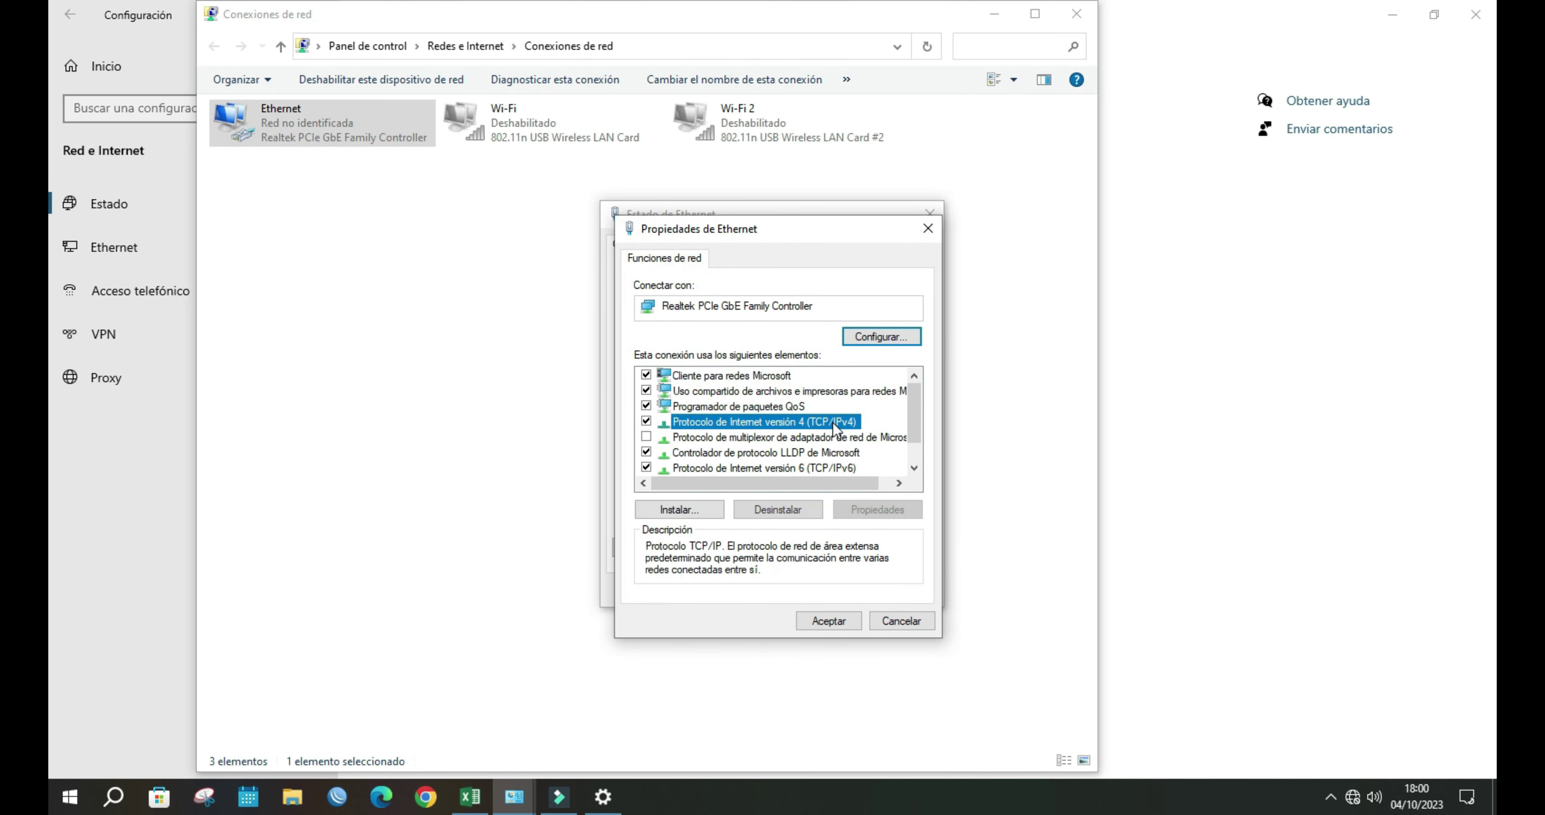
# - Set Ethernet IPv4 to obtain the IP address and DNS servers automatically, and apply
pyautogui.click(804, 413)
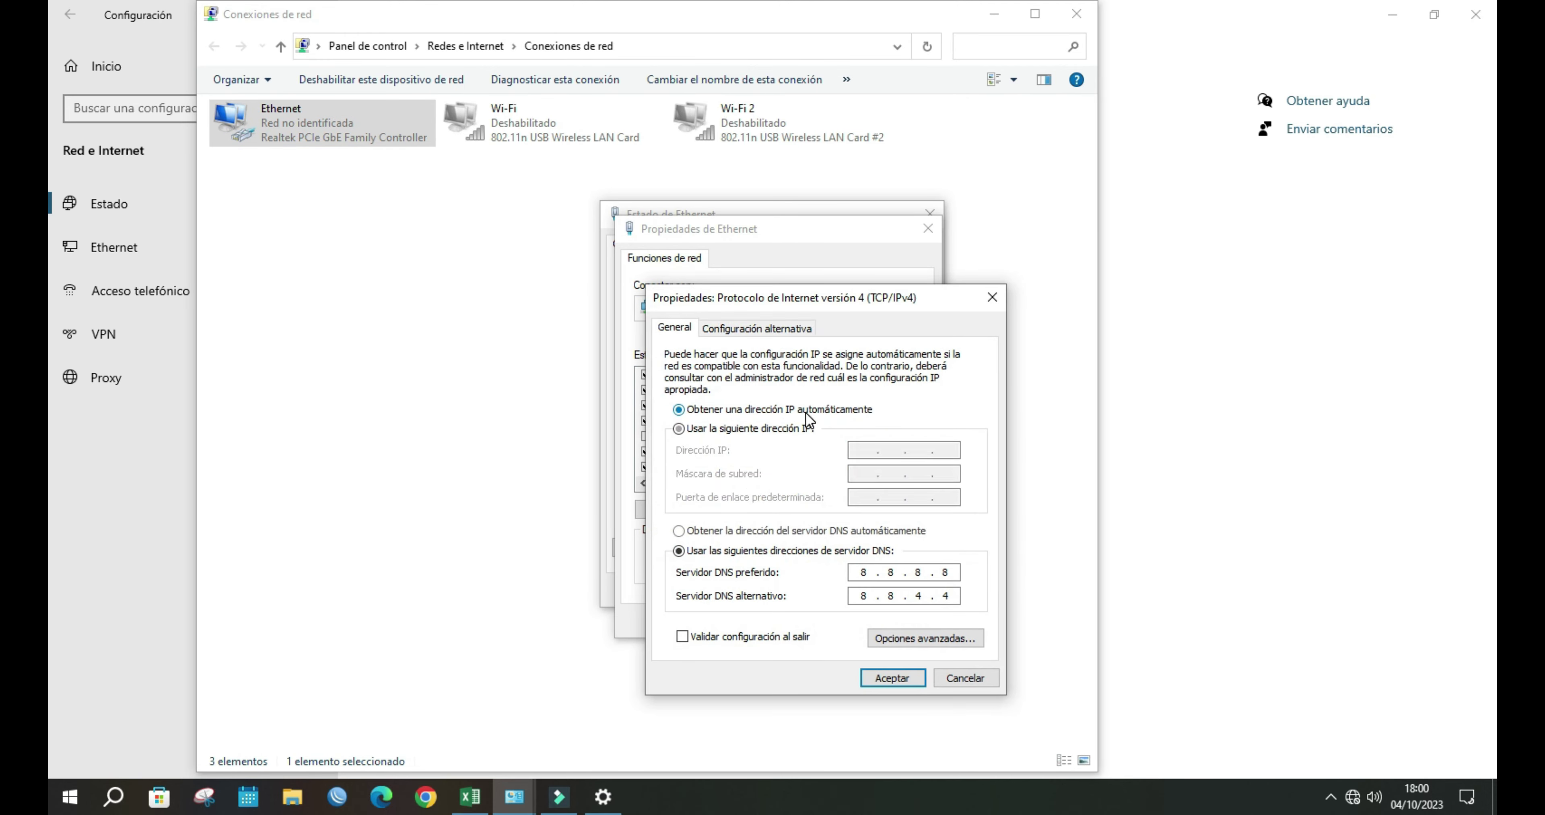
pyautogui.click(818, 531)
pyautogui.click(897, 680)
pyautogui.click(828, 621)
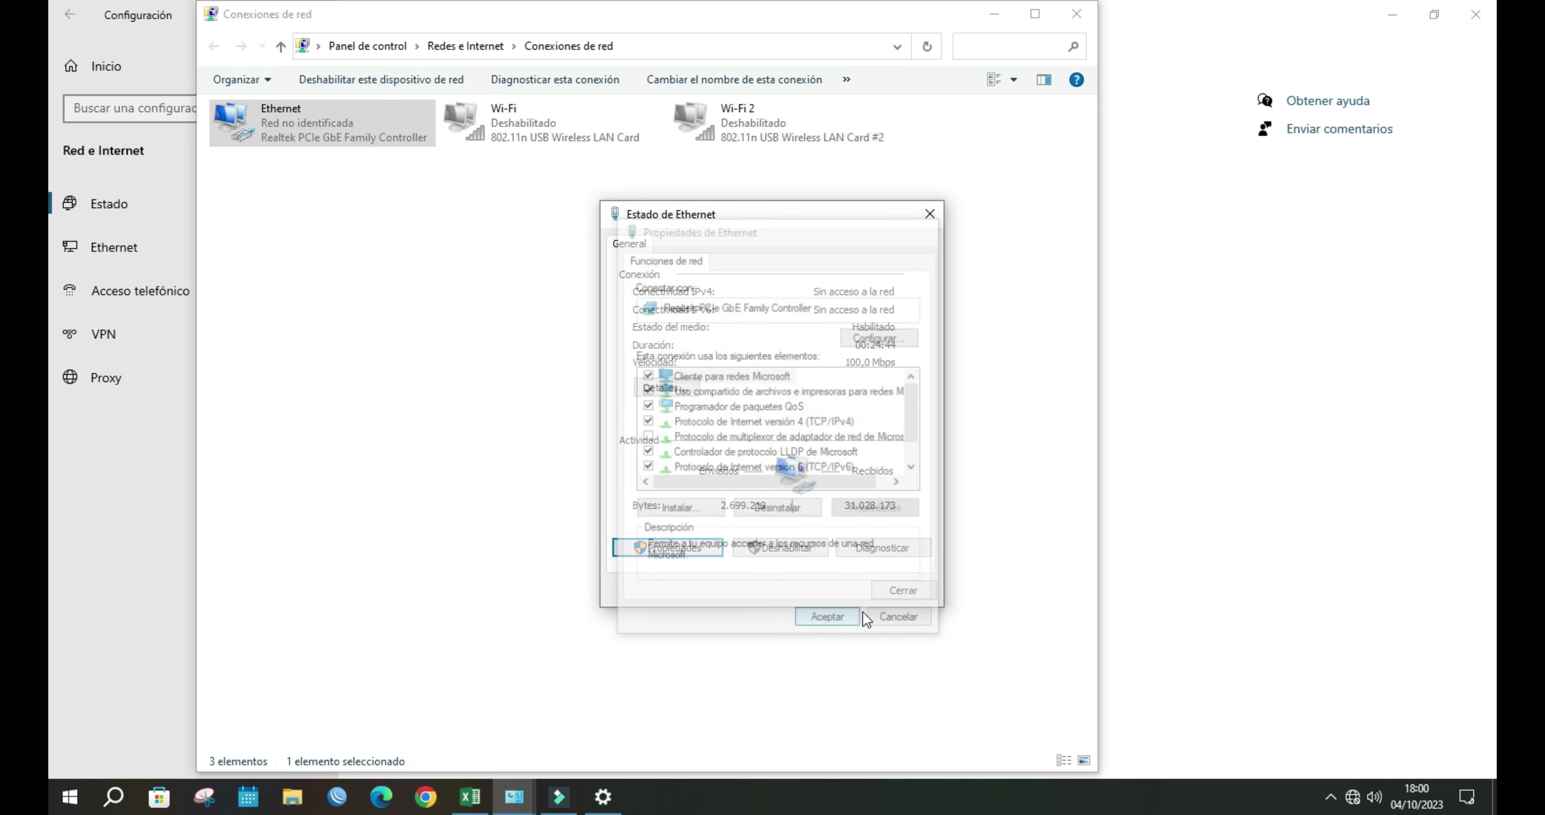
pyautogui.click(902, 594)
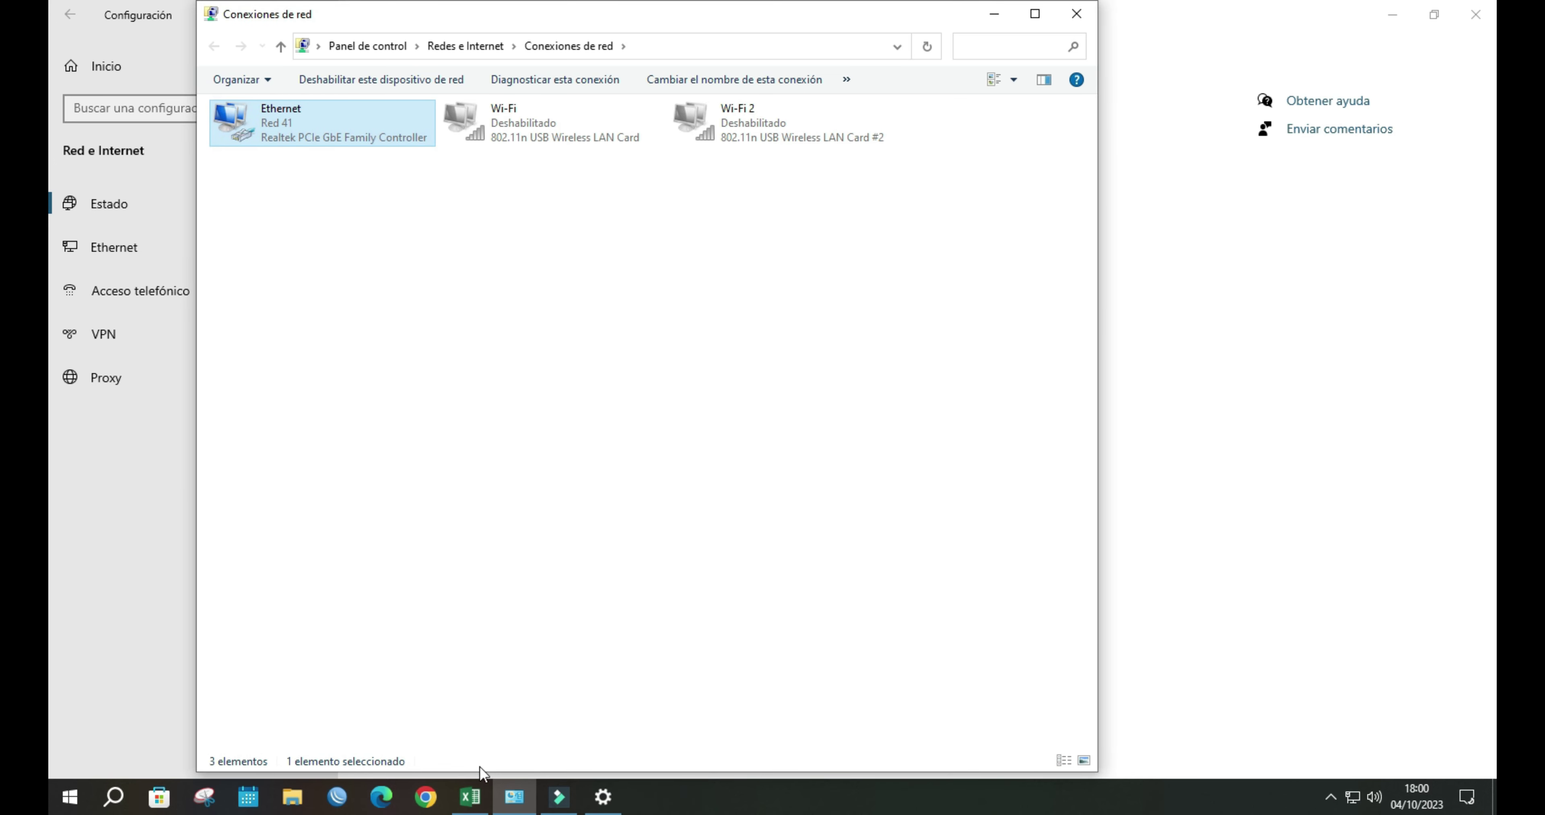
pyautogui.click(338, 795)
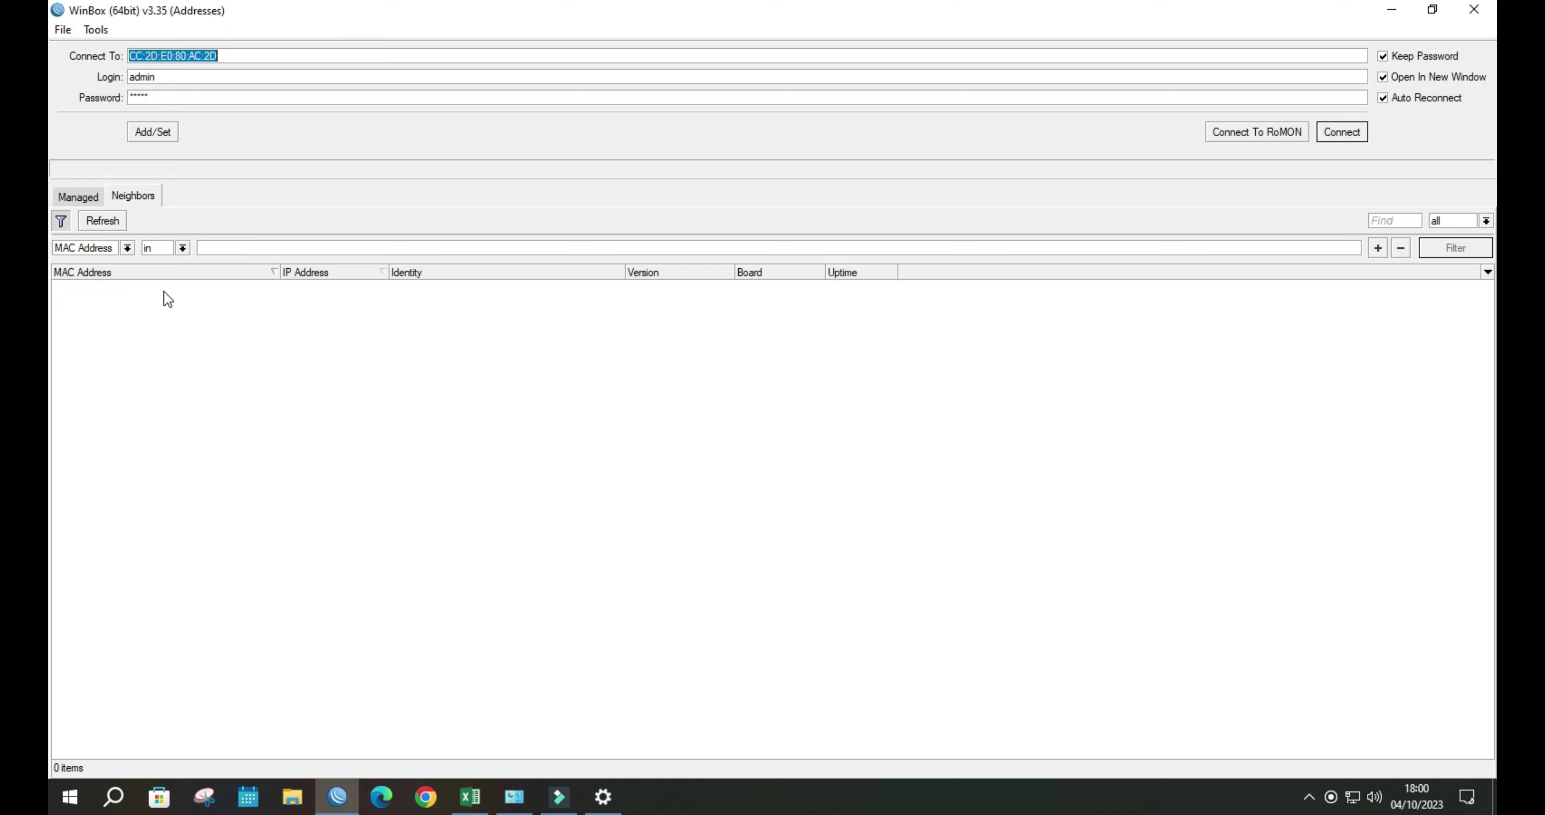
# - Refresh neighbors, connect to router PARCA29, and select the pppoe-demo PPP interface showing traffic
pyautogui.click(118, 226)
pyautogui.click(121, 288)
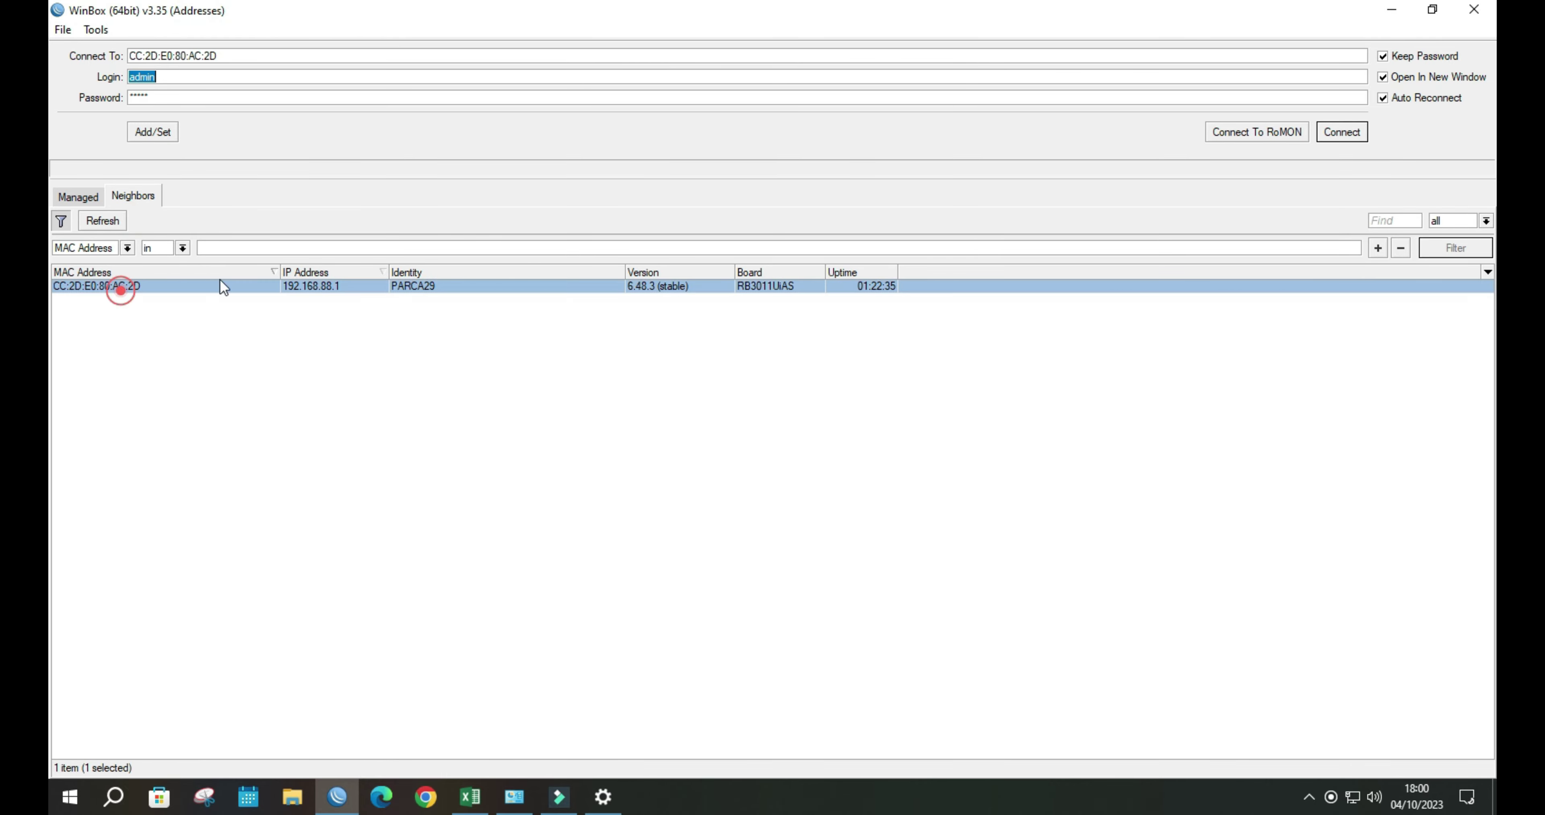
pyautogui.click(1342, 132)
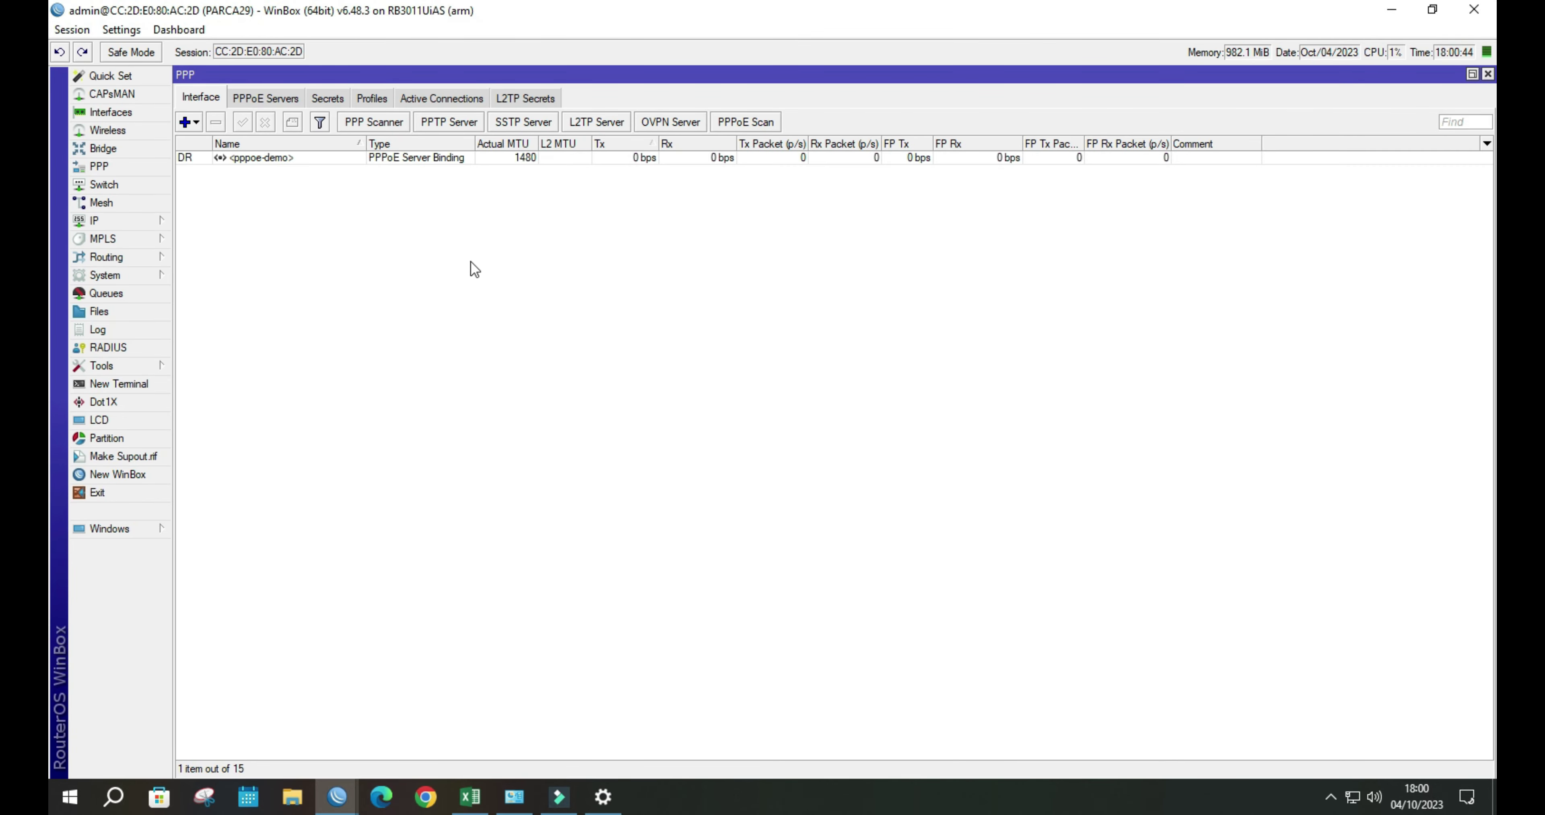
pyautogui.click(443, 161)
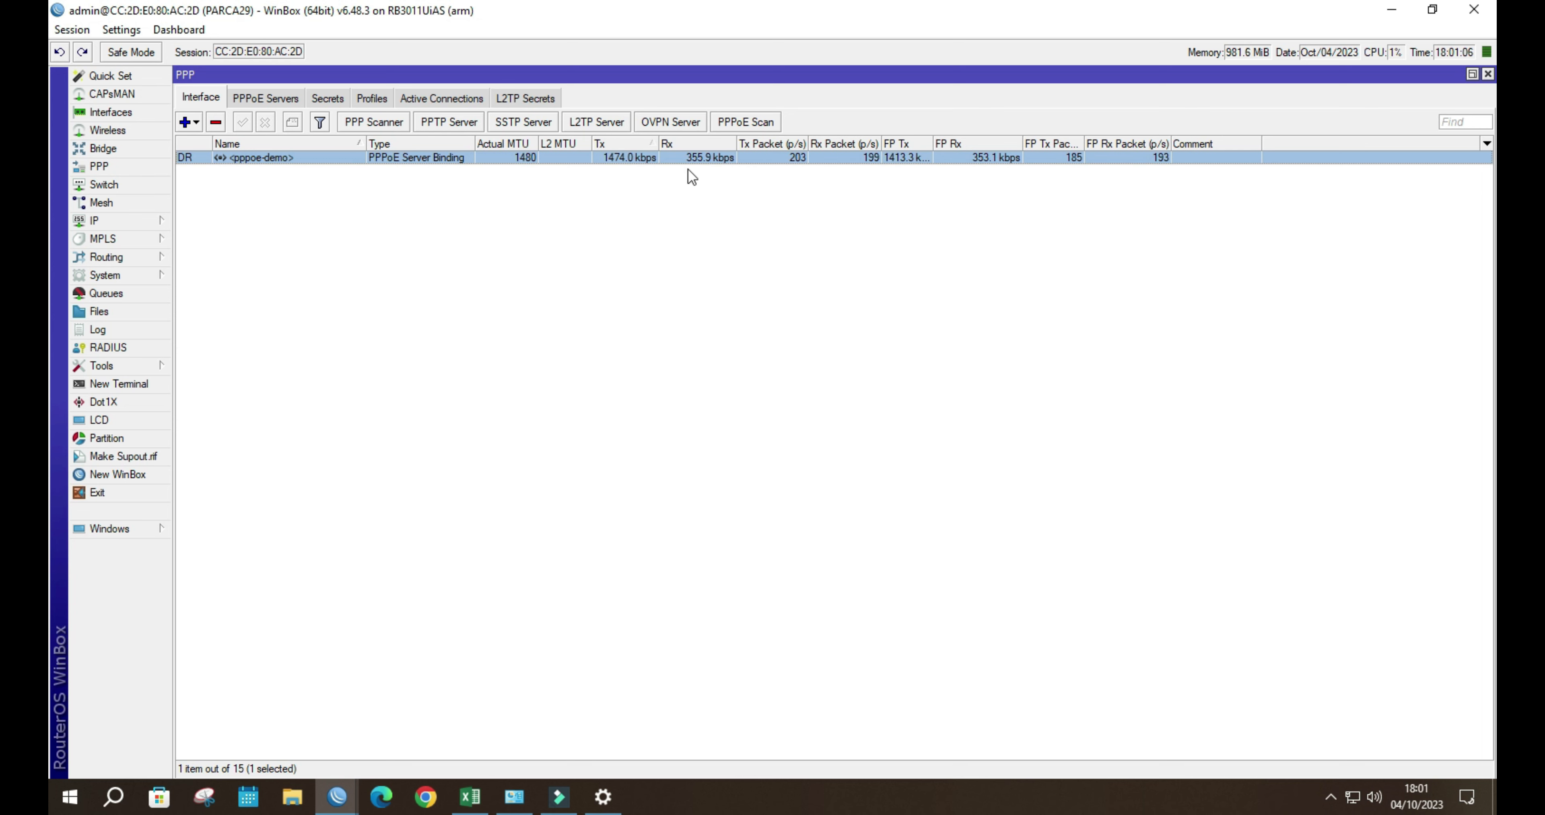
pyautogui.click(327, 98)
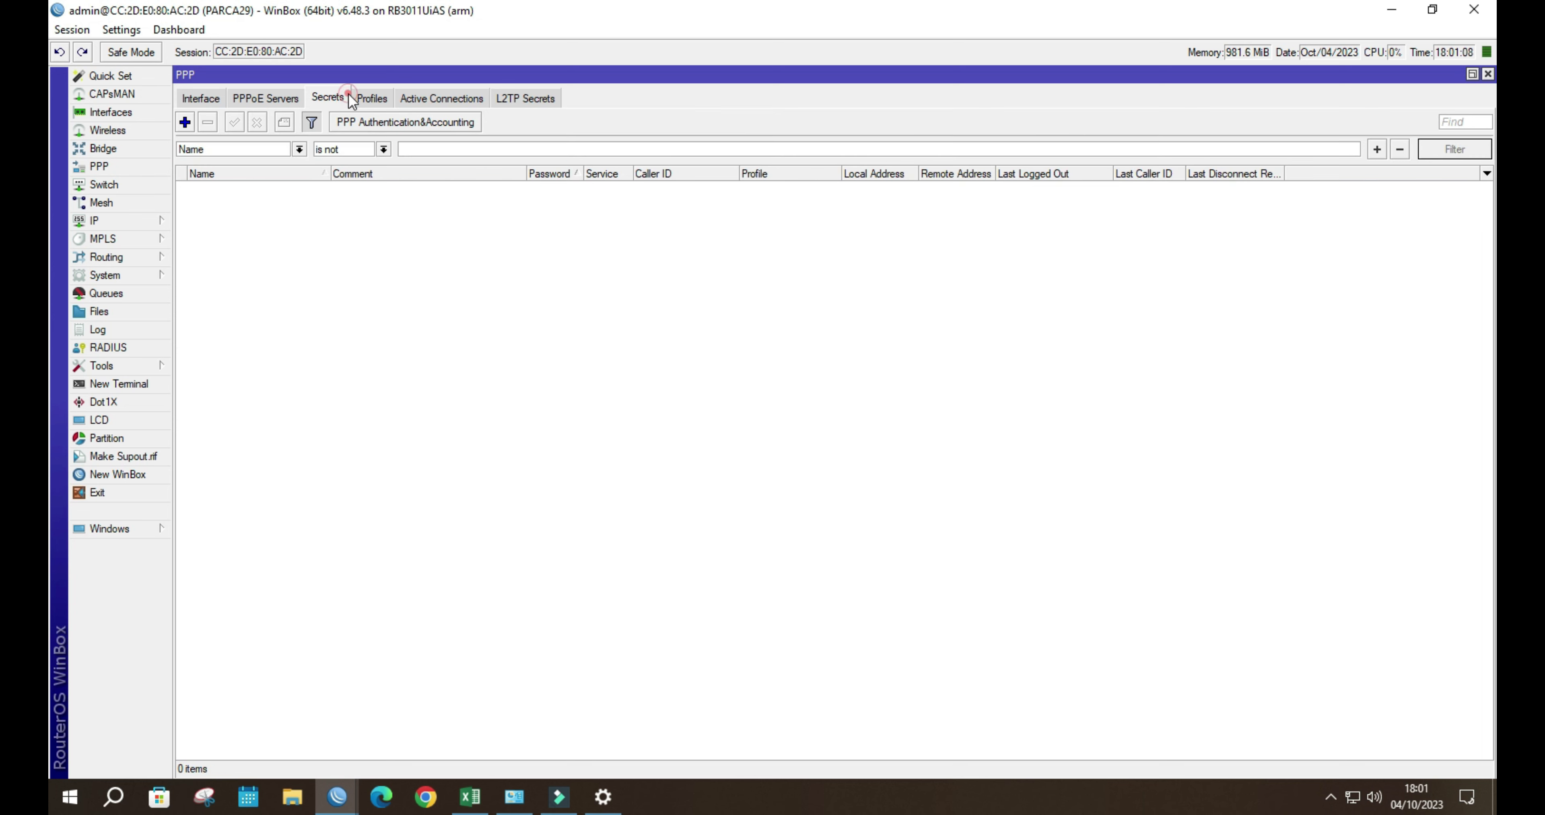
pyautogui.click(215, 103)
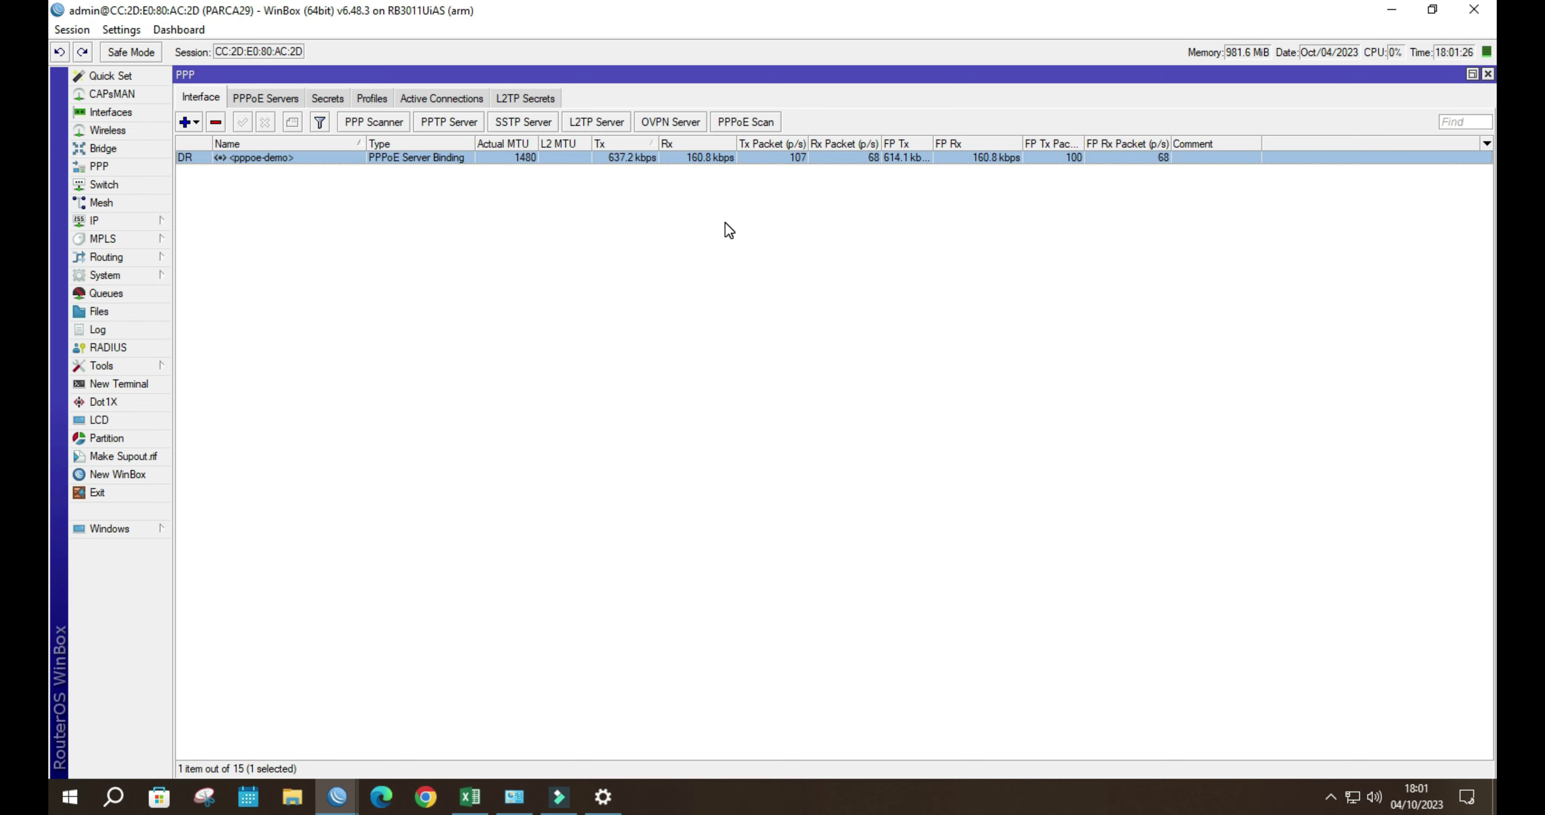
pyautogui.click(148, 333)
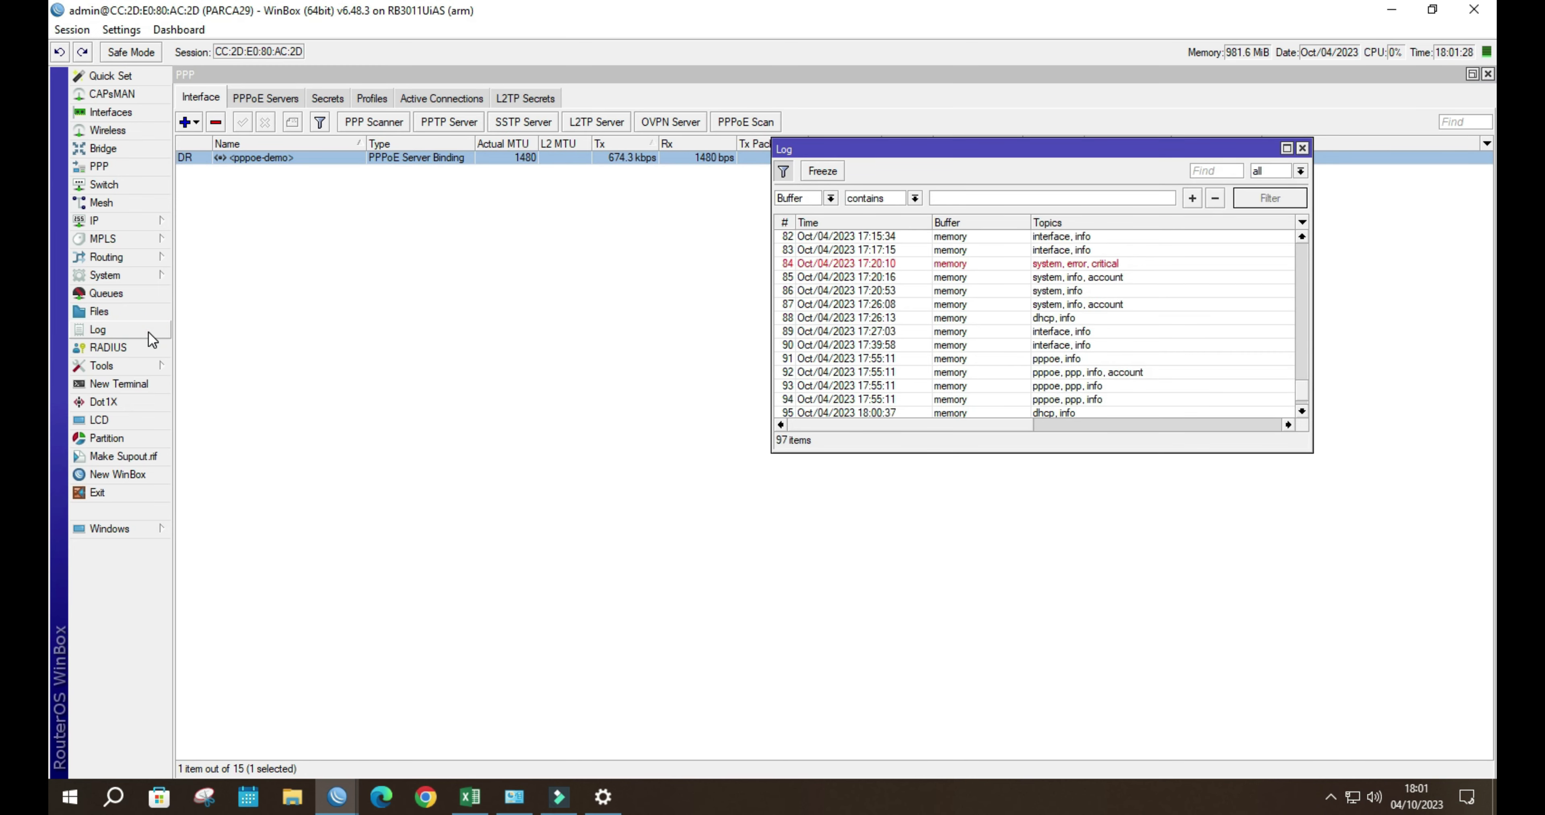
pyautogui.click(1301, 149)
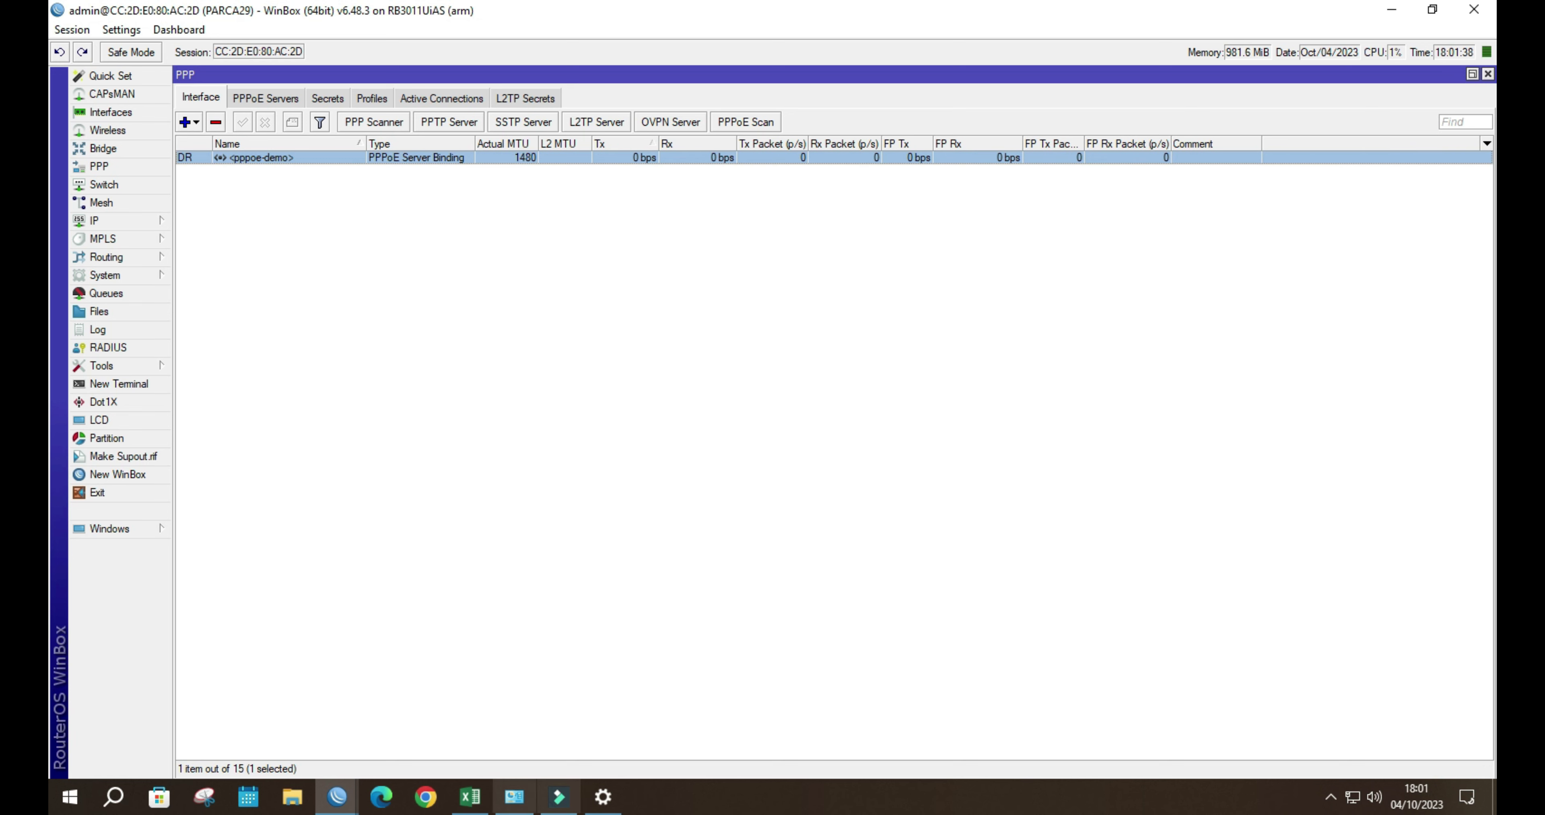
pyautogui.click(1330, 797)
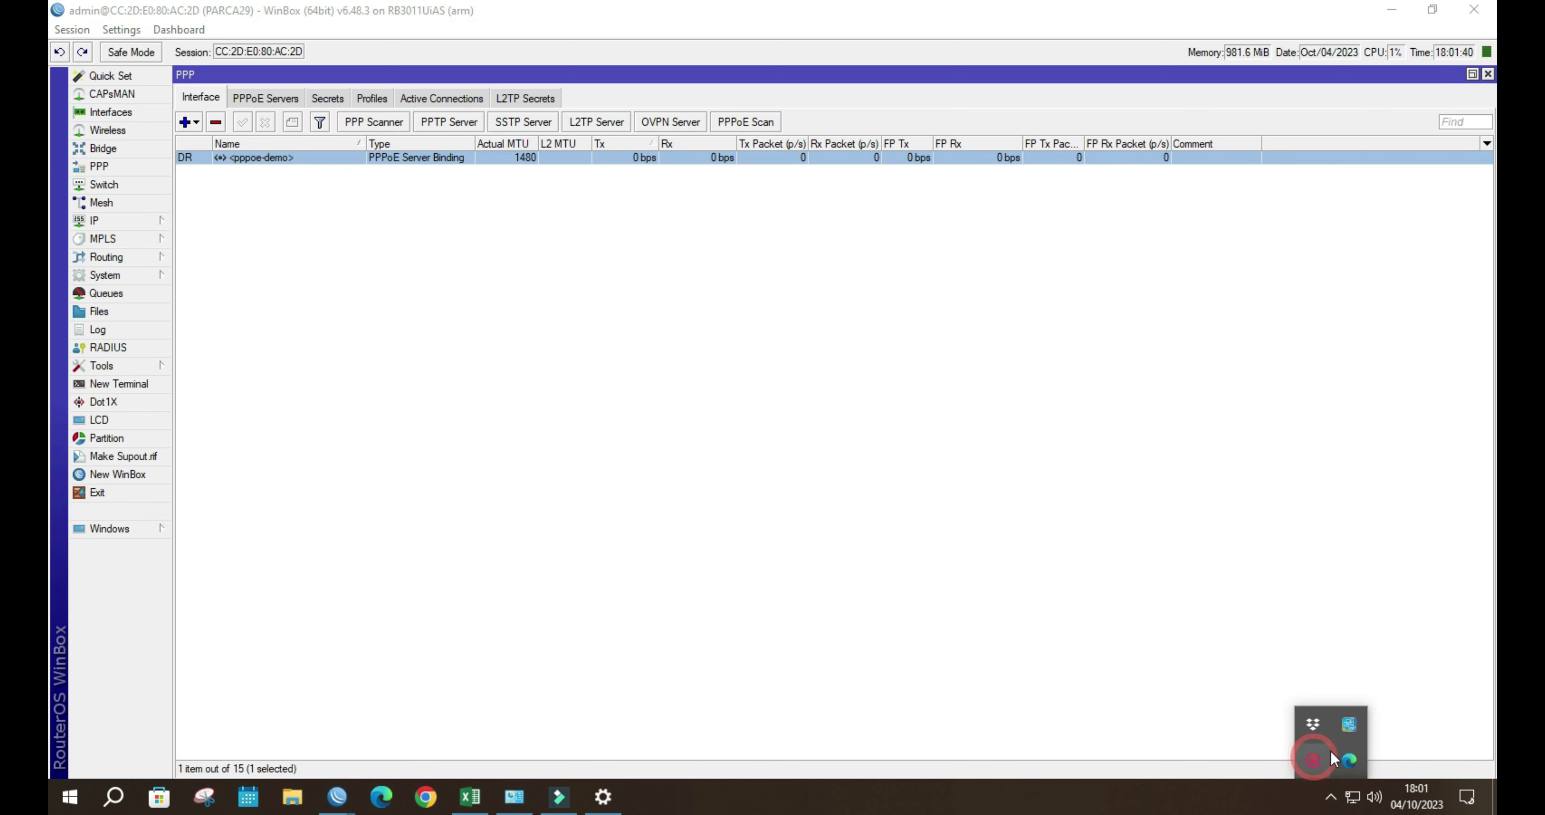